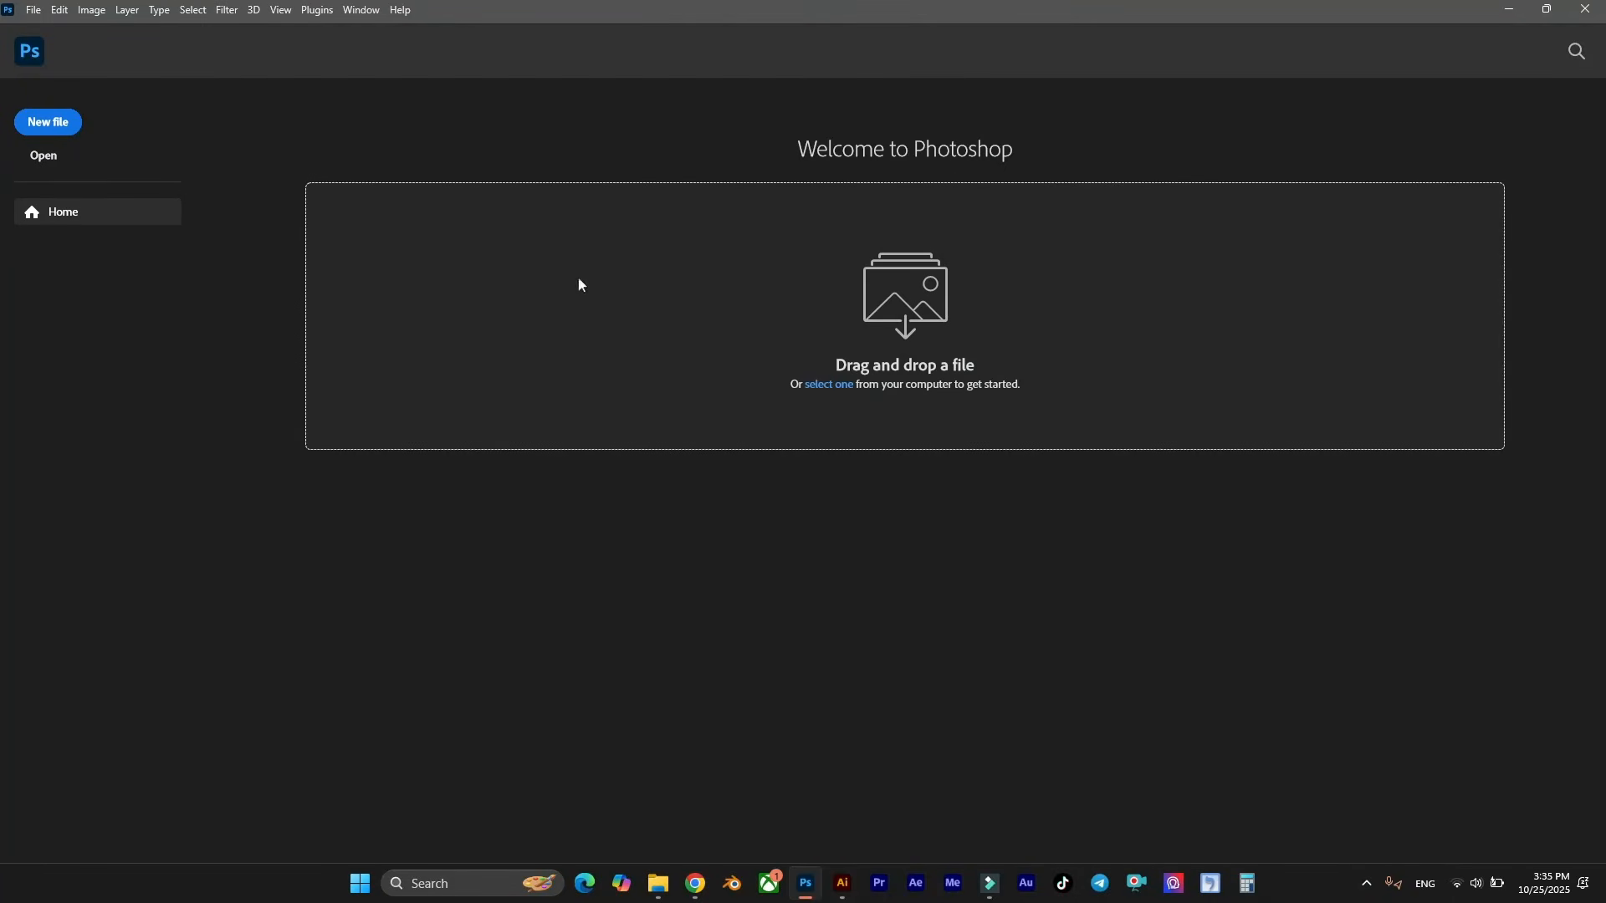
Create a new document 869 pixels wide and 1080 pixels high at 300 pixels/inch in RGB Color.
{"action": "key", "text": "ctrl+n"}
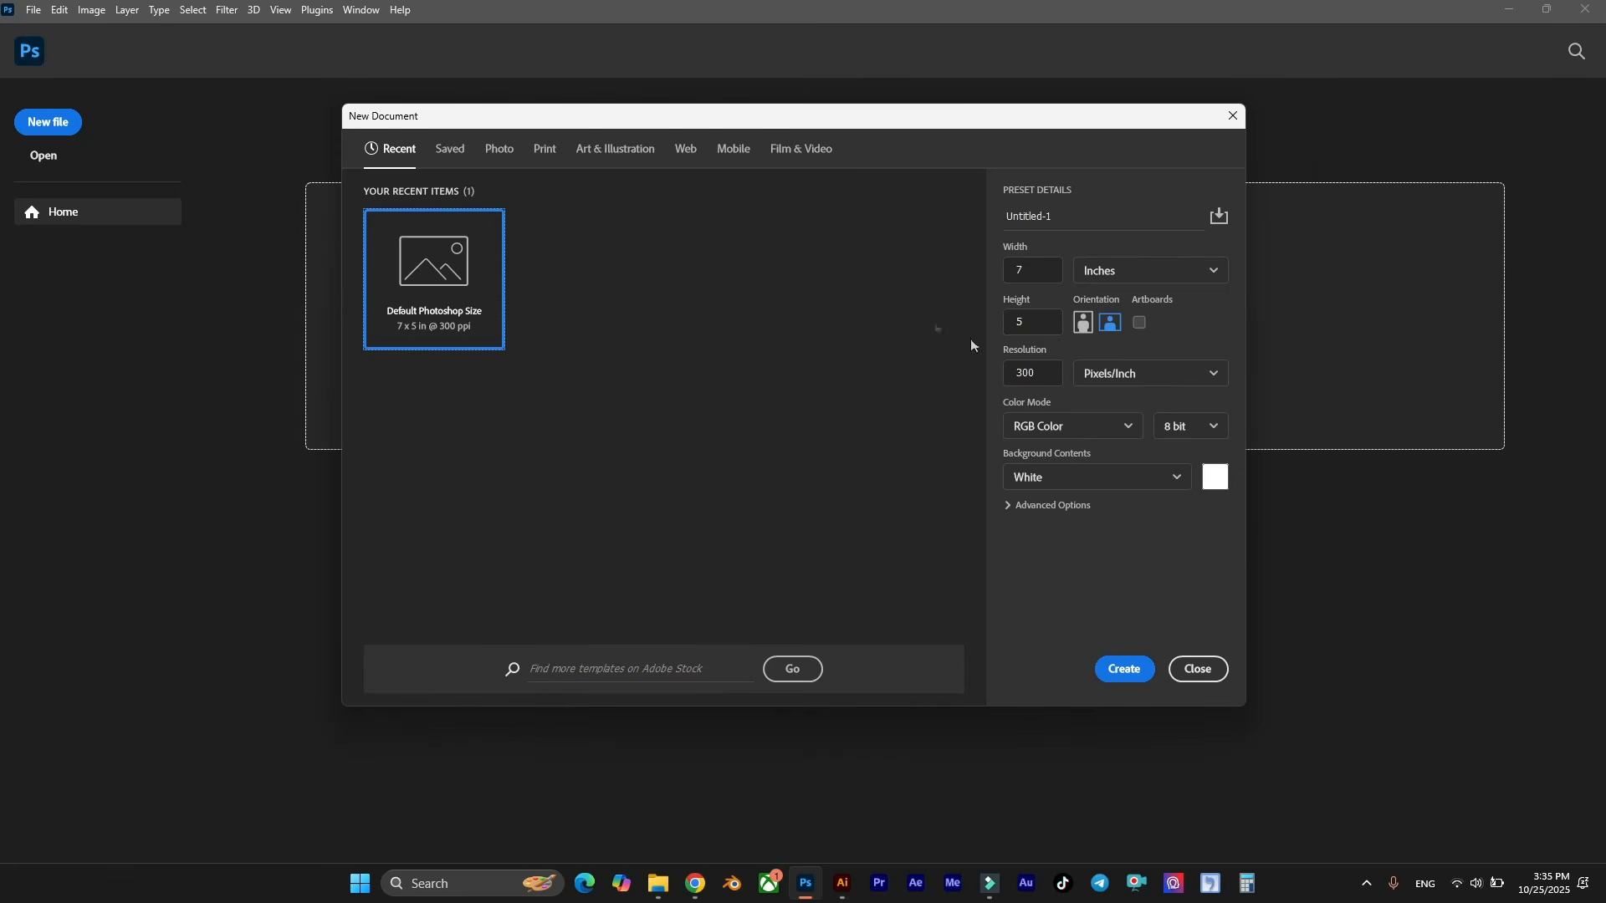
{"action": "left_click", "coordinate": [1140, 282]}
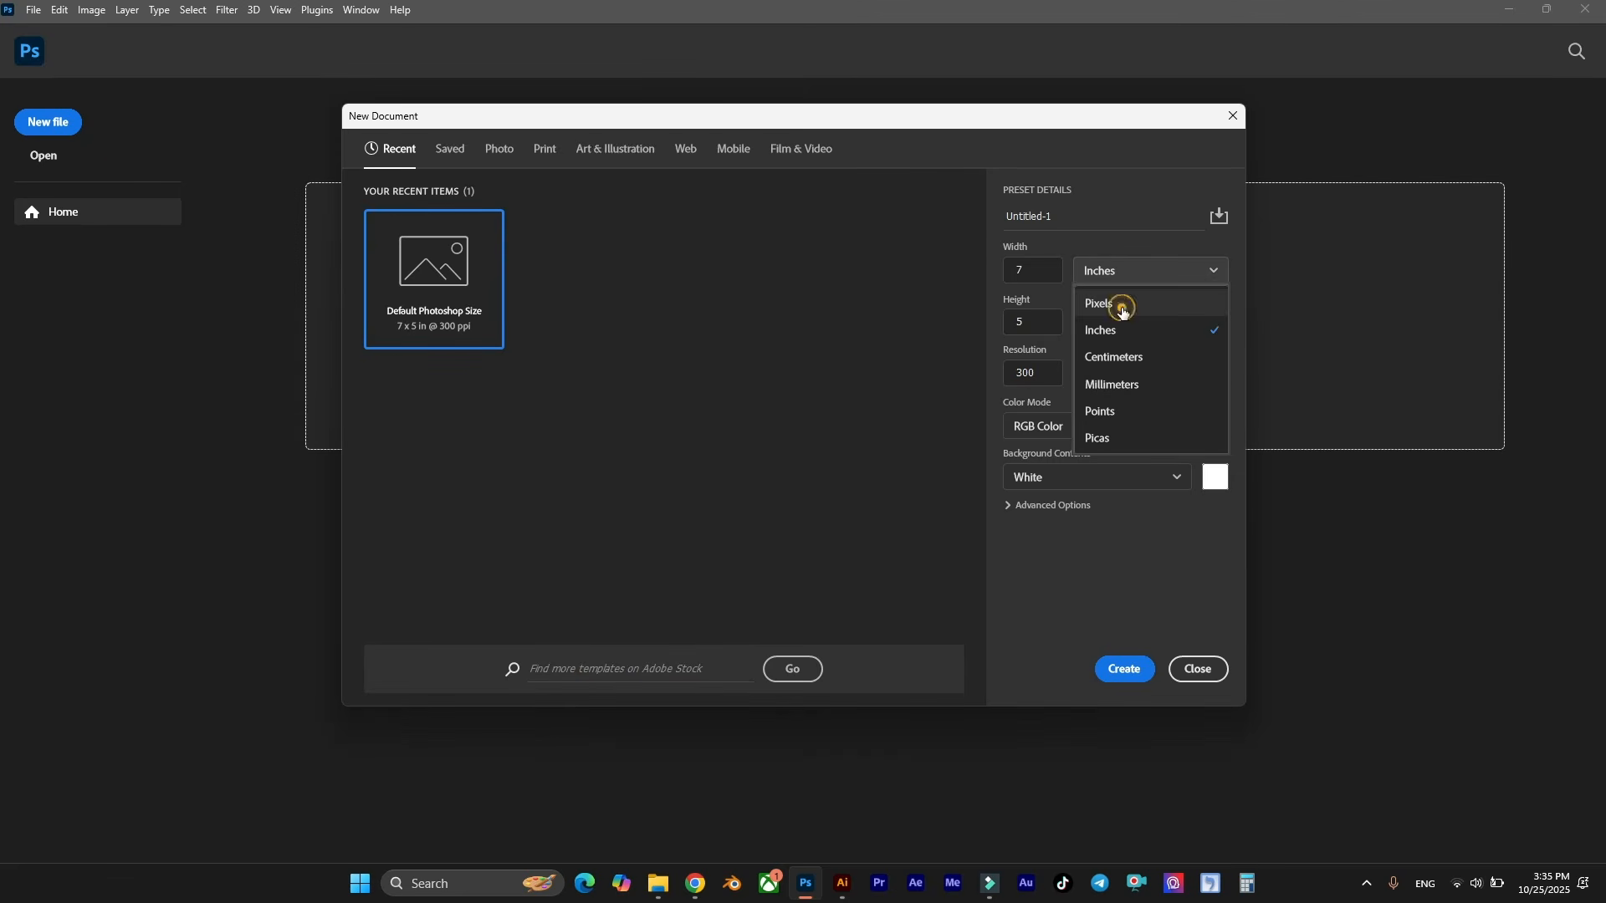
{"action": "left_click", "coordinate": [1112, 304]}
{"action": "double_click", "coordinate": [1045, 271]}
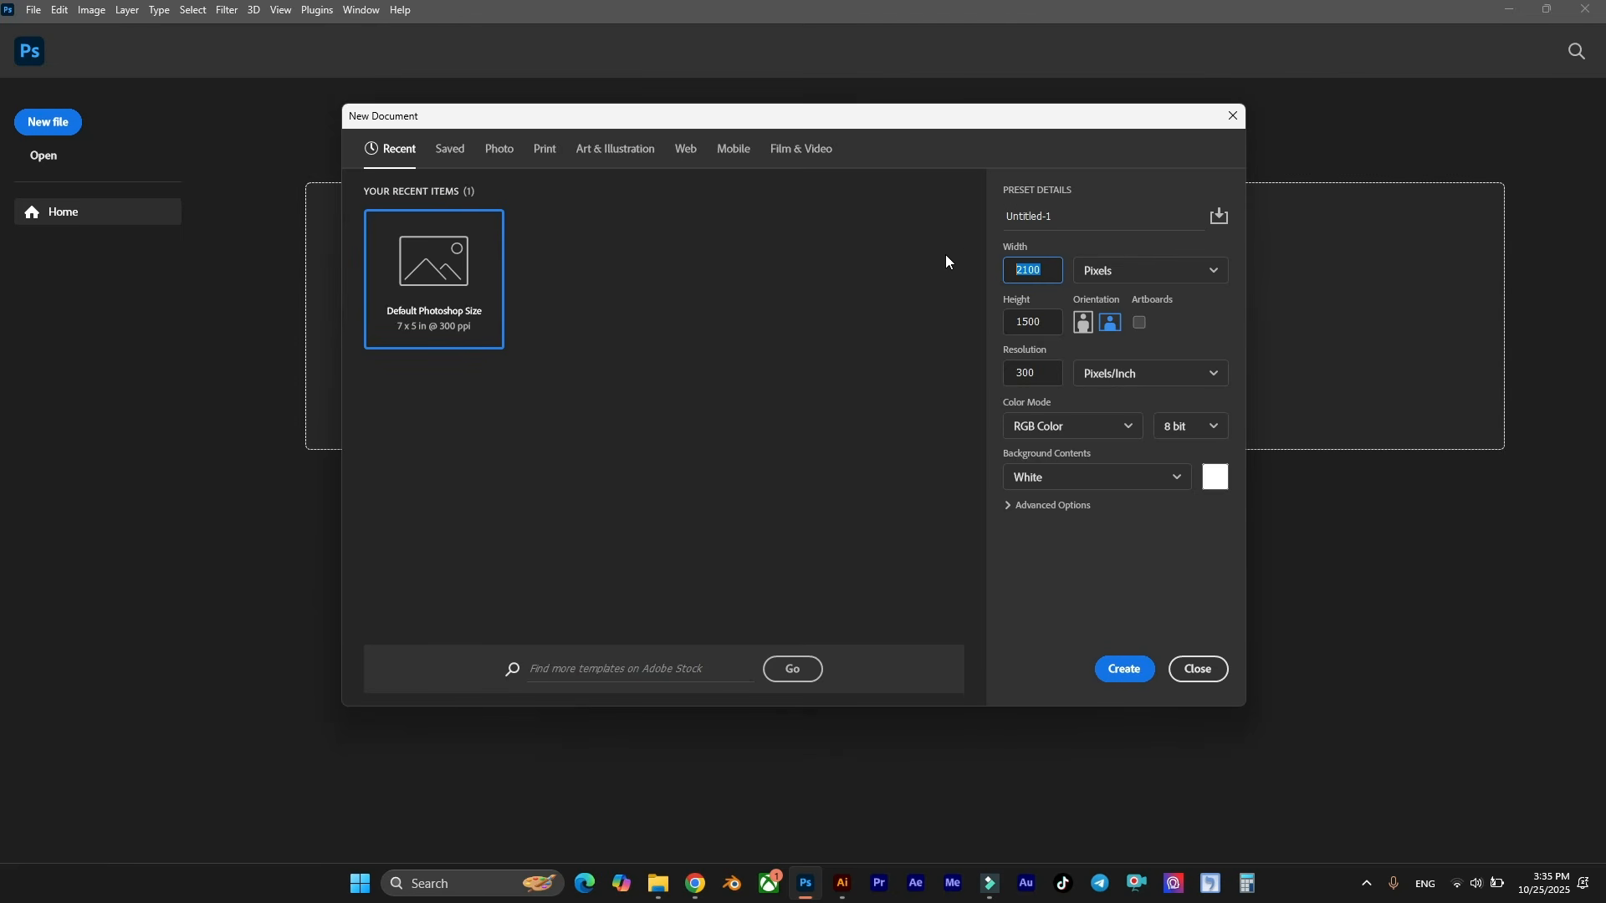
{"action": "type", "text": "869"}
{"action": "key", "text": "Tab"}
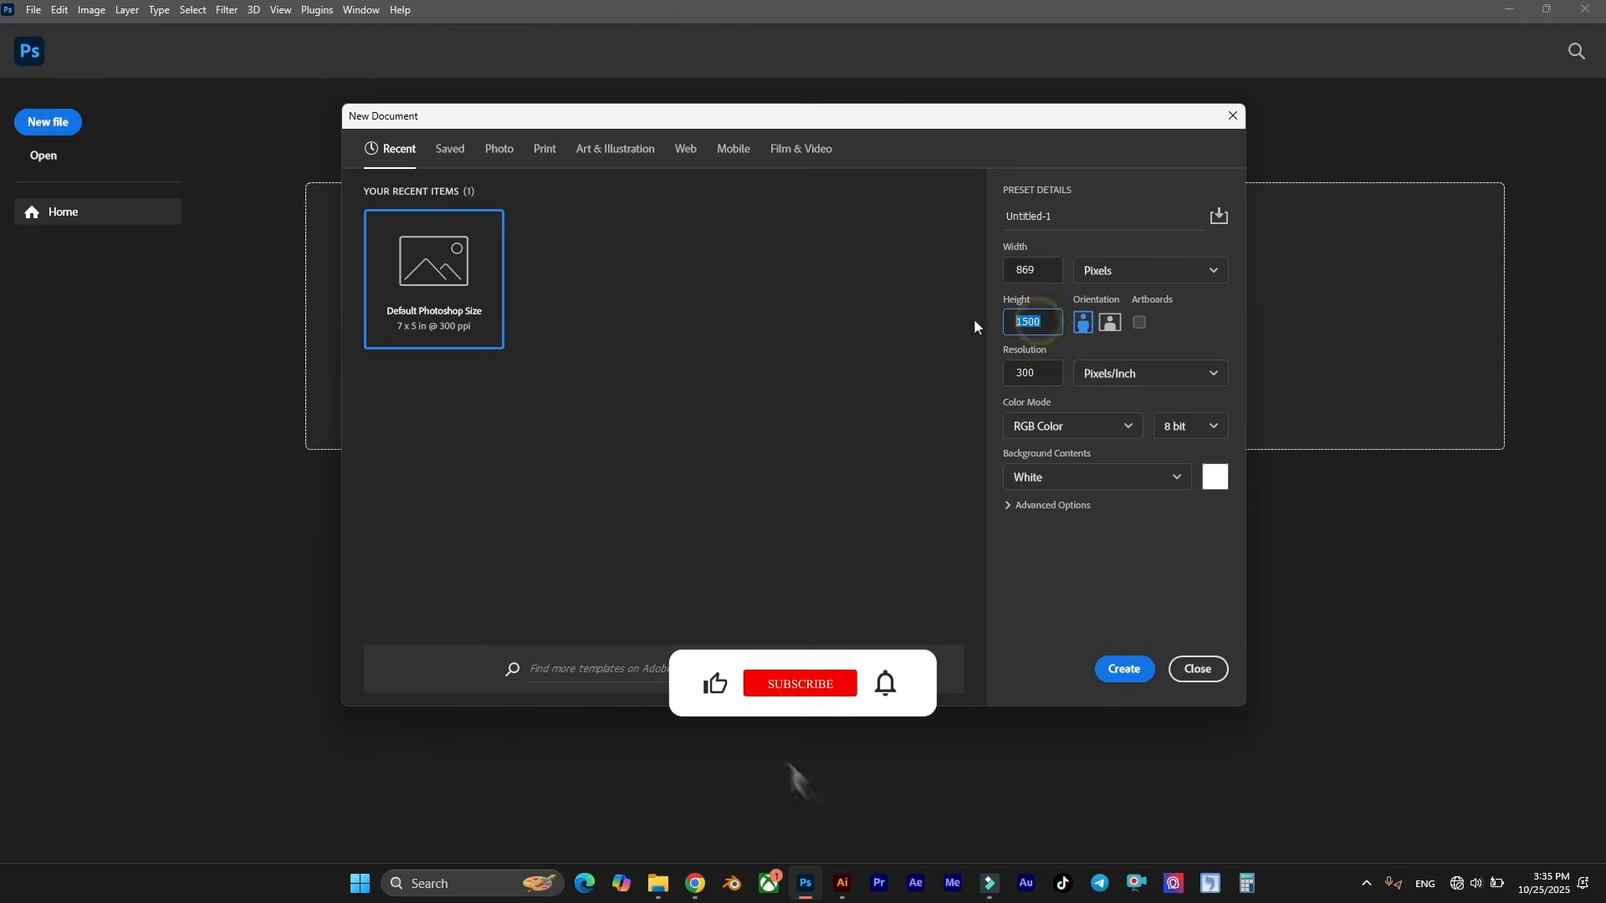
{"action": "type", "text": "1080"}
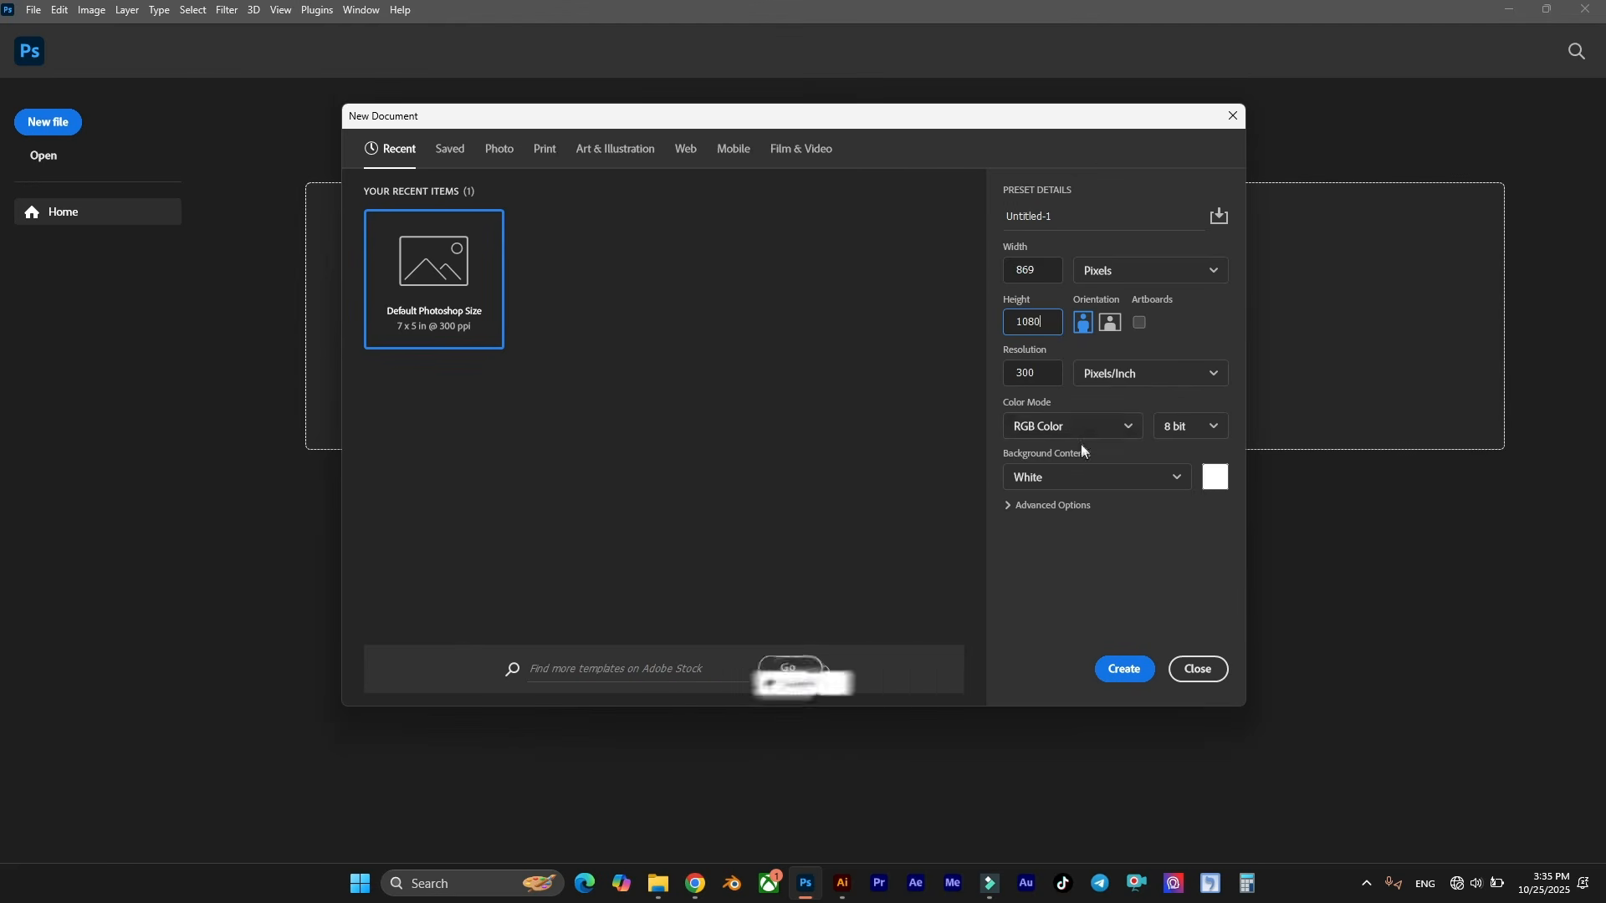
{"action": "left_click", "coordinate": [1127, 671]}
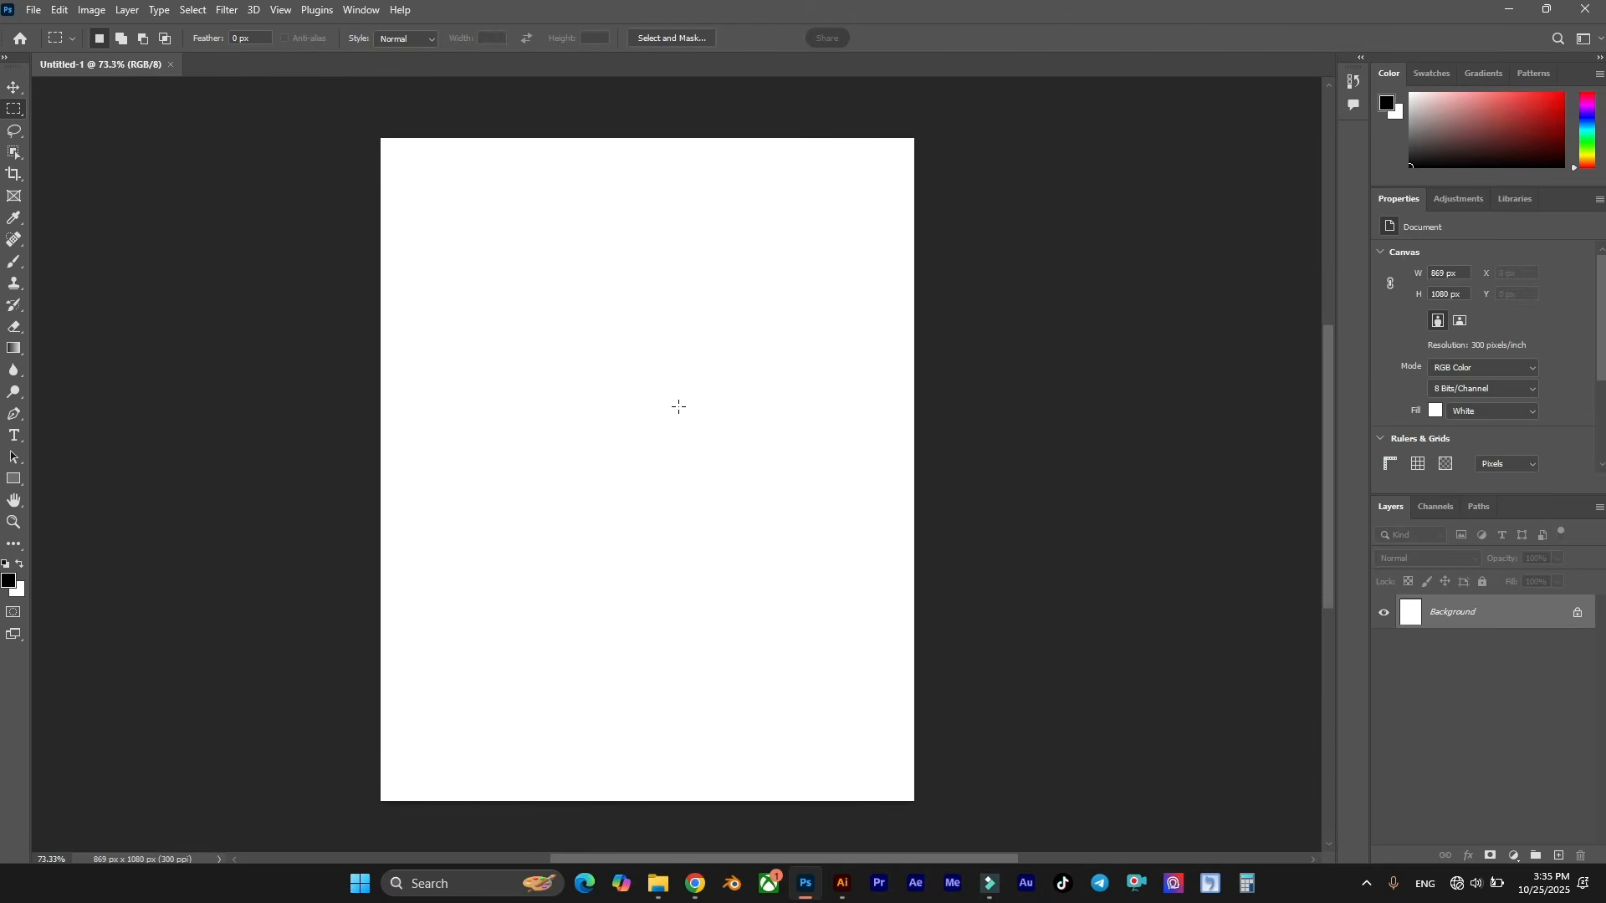
Close the Color and Properties panel groups and widen the Layers panel.
{"action": "key", "text": "ctrl+0"}
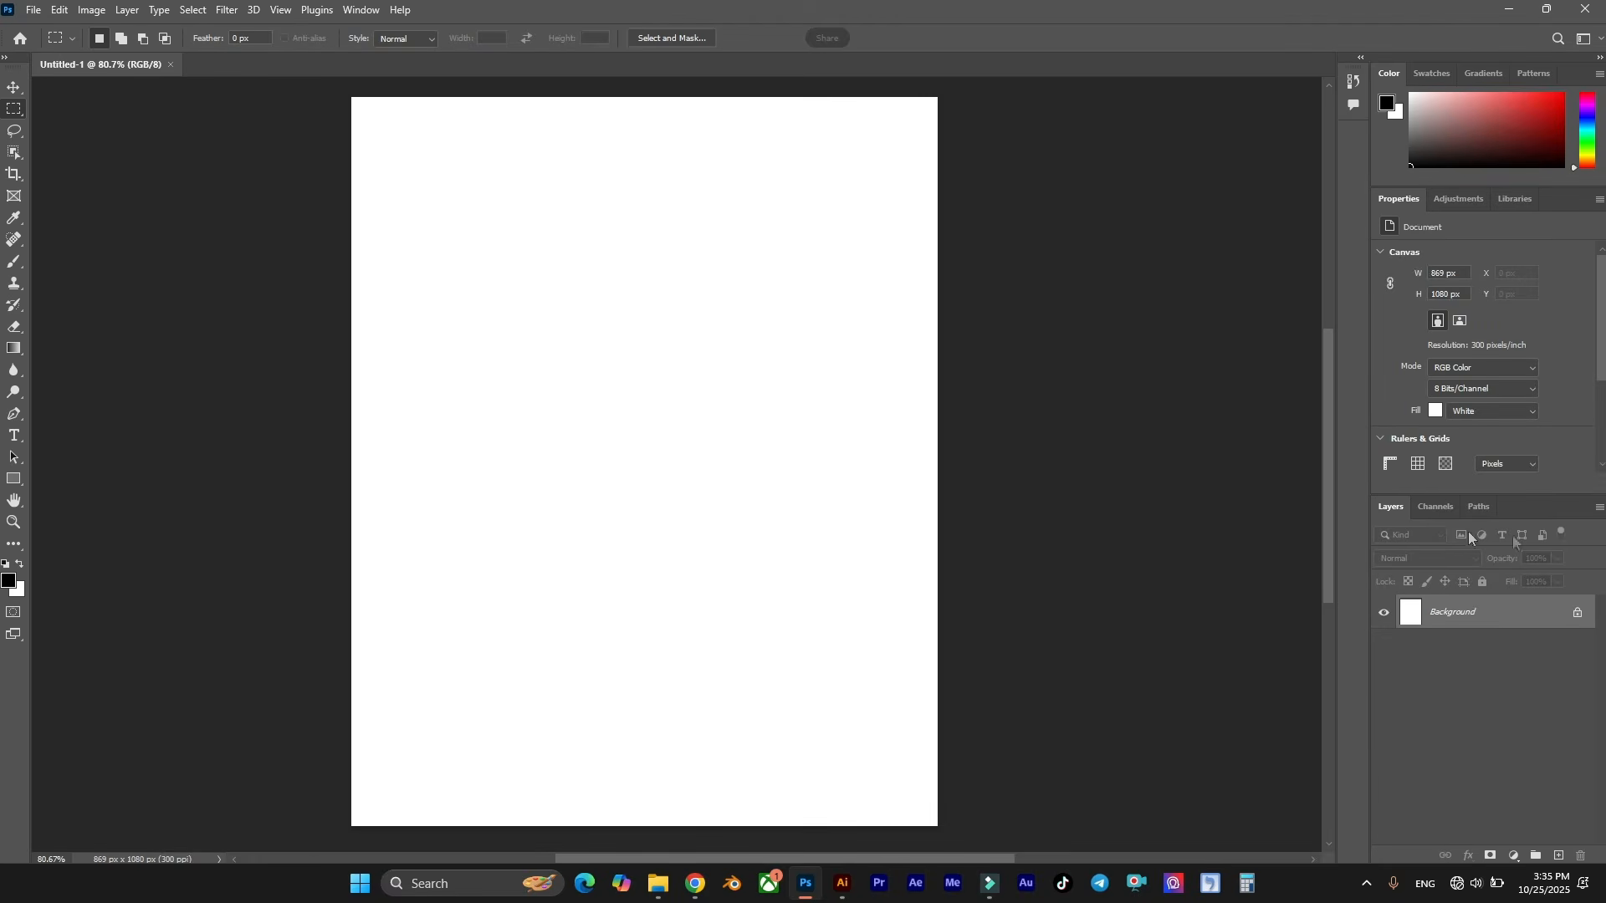
{"action": "left_click", "coordinate": [1599, 75]}
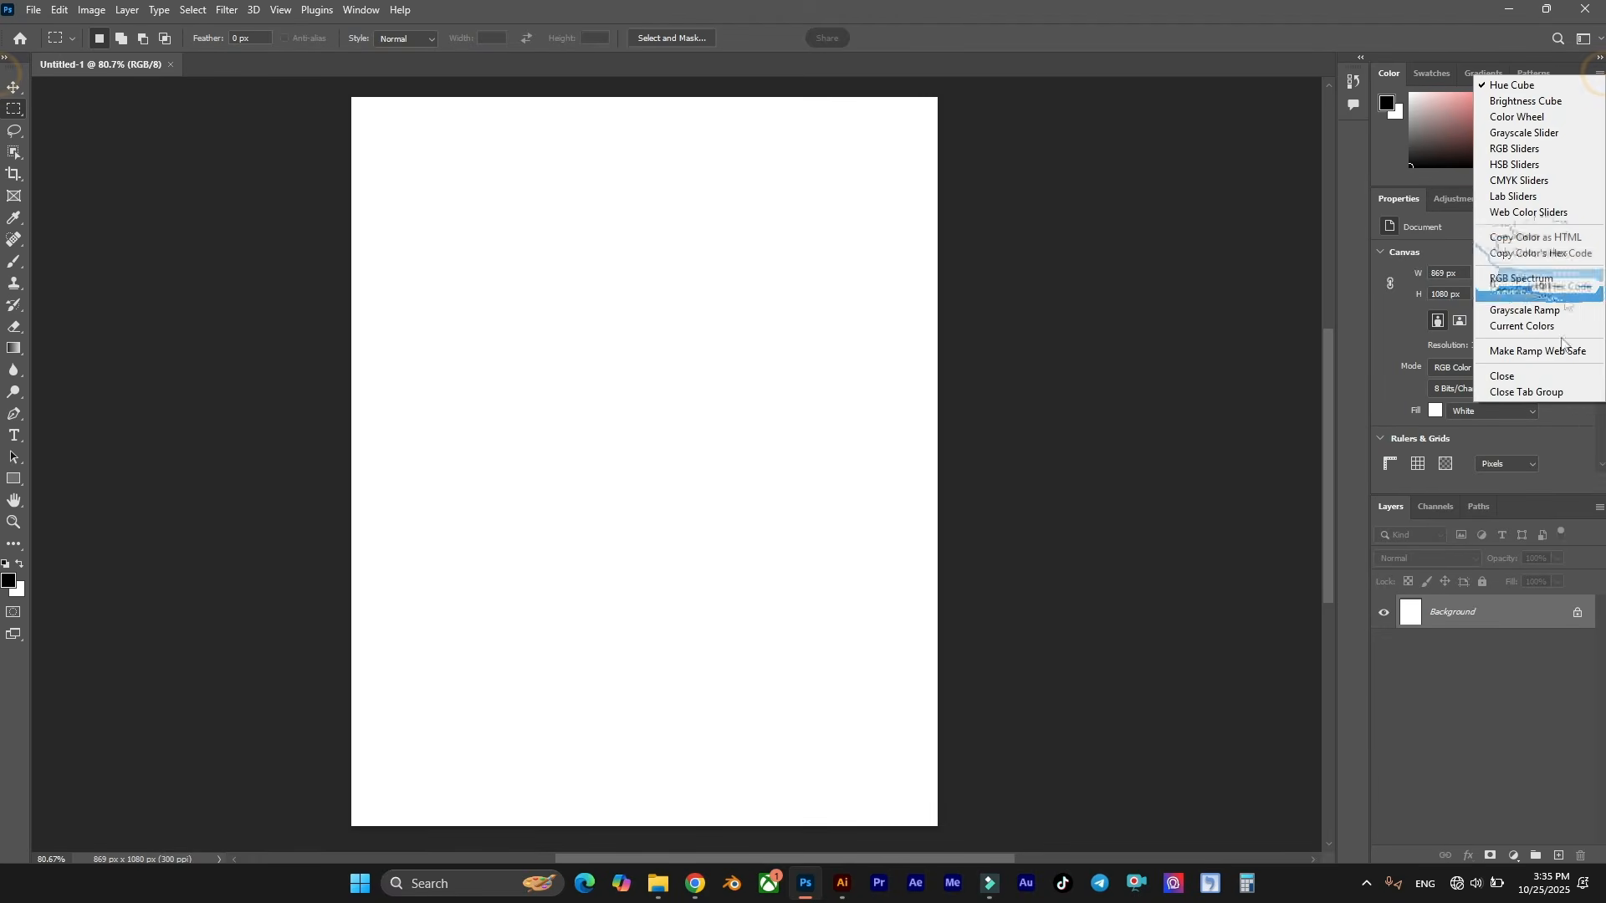
{"action": "left_click", "coordinate": [1556, 393]}
{"action": "left_click", "coordinate": [1600, 74]}
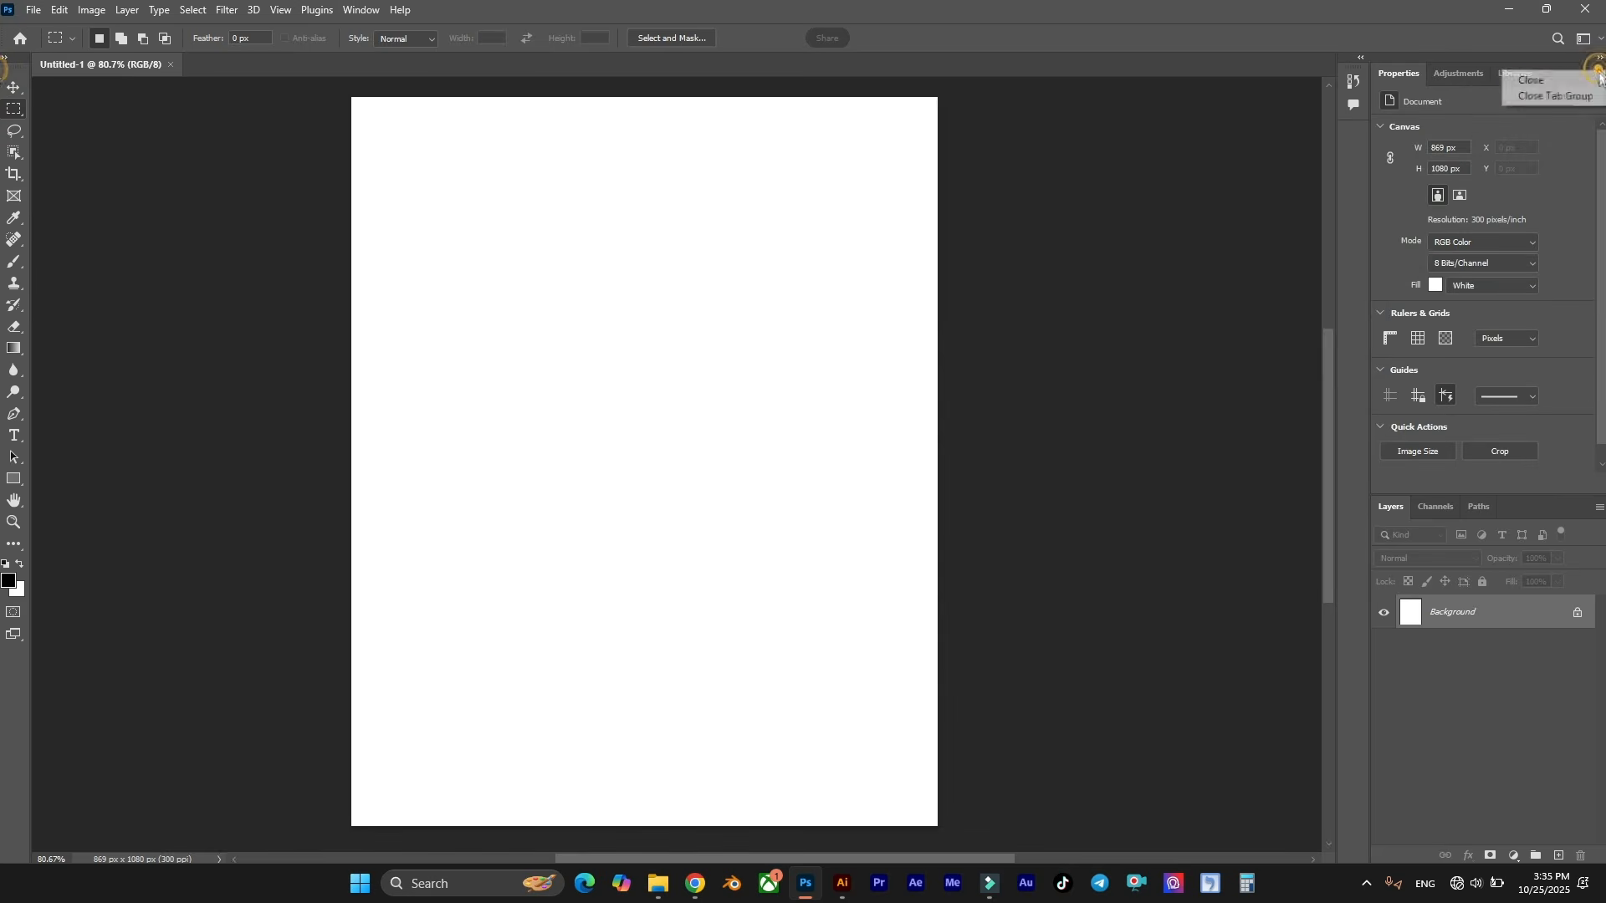
{"action": "left_click", "coordinate": [1544, 97]}
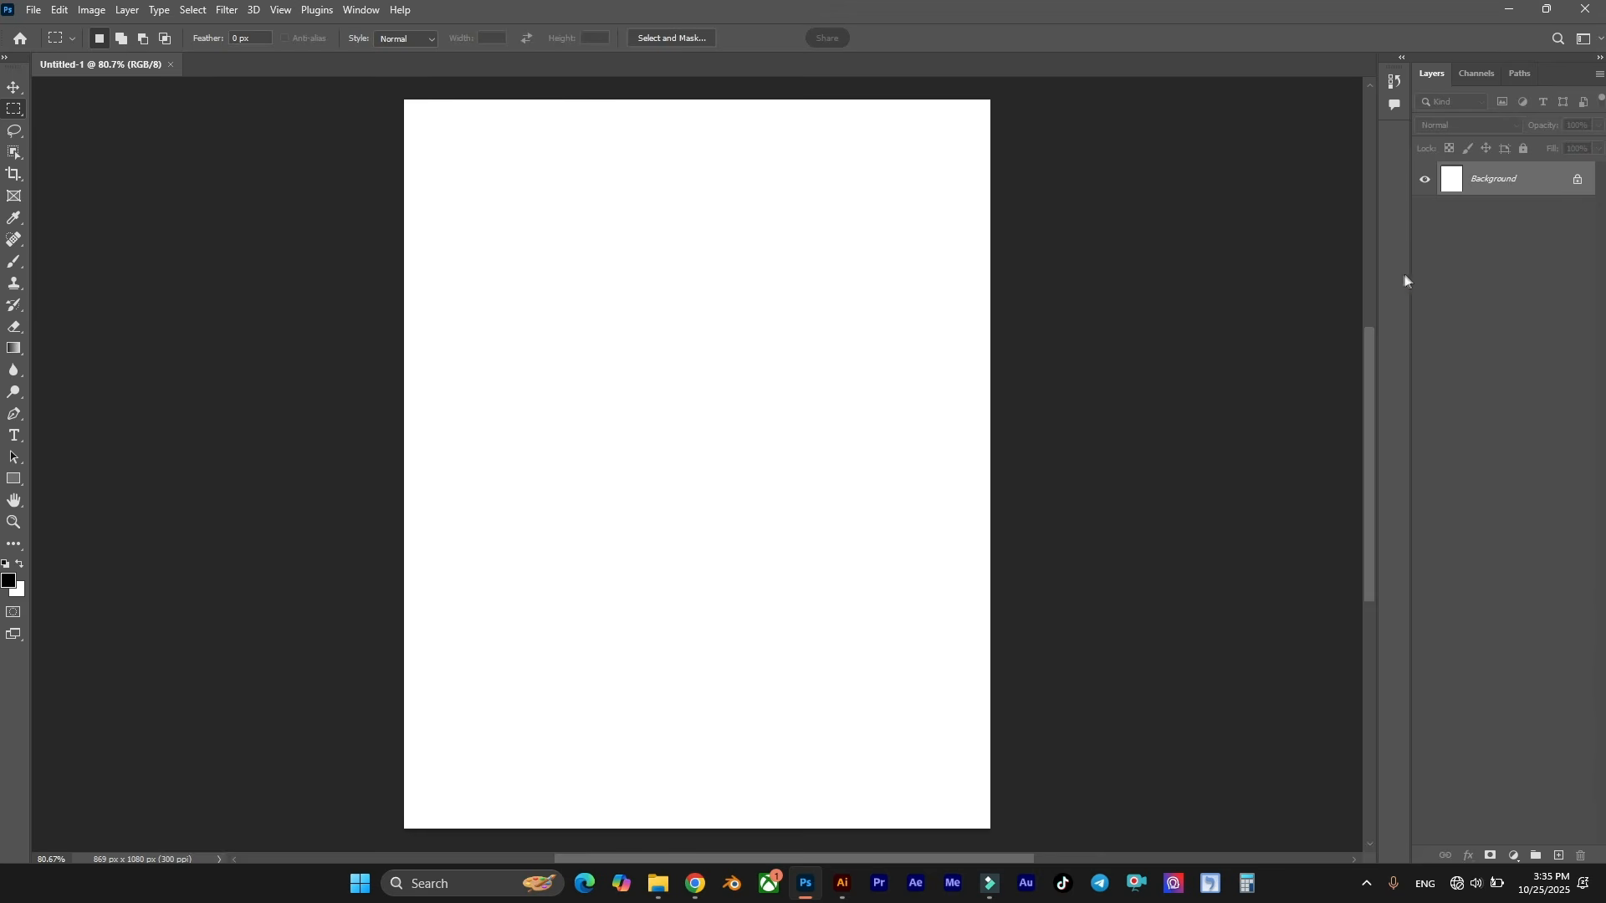
{"action": "left_click_drag", "start_coordinate": [1410, 268], "coordinate": [1347, 269]}
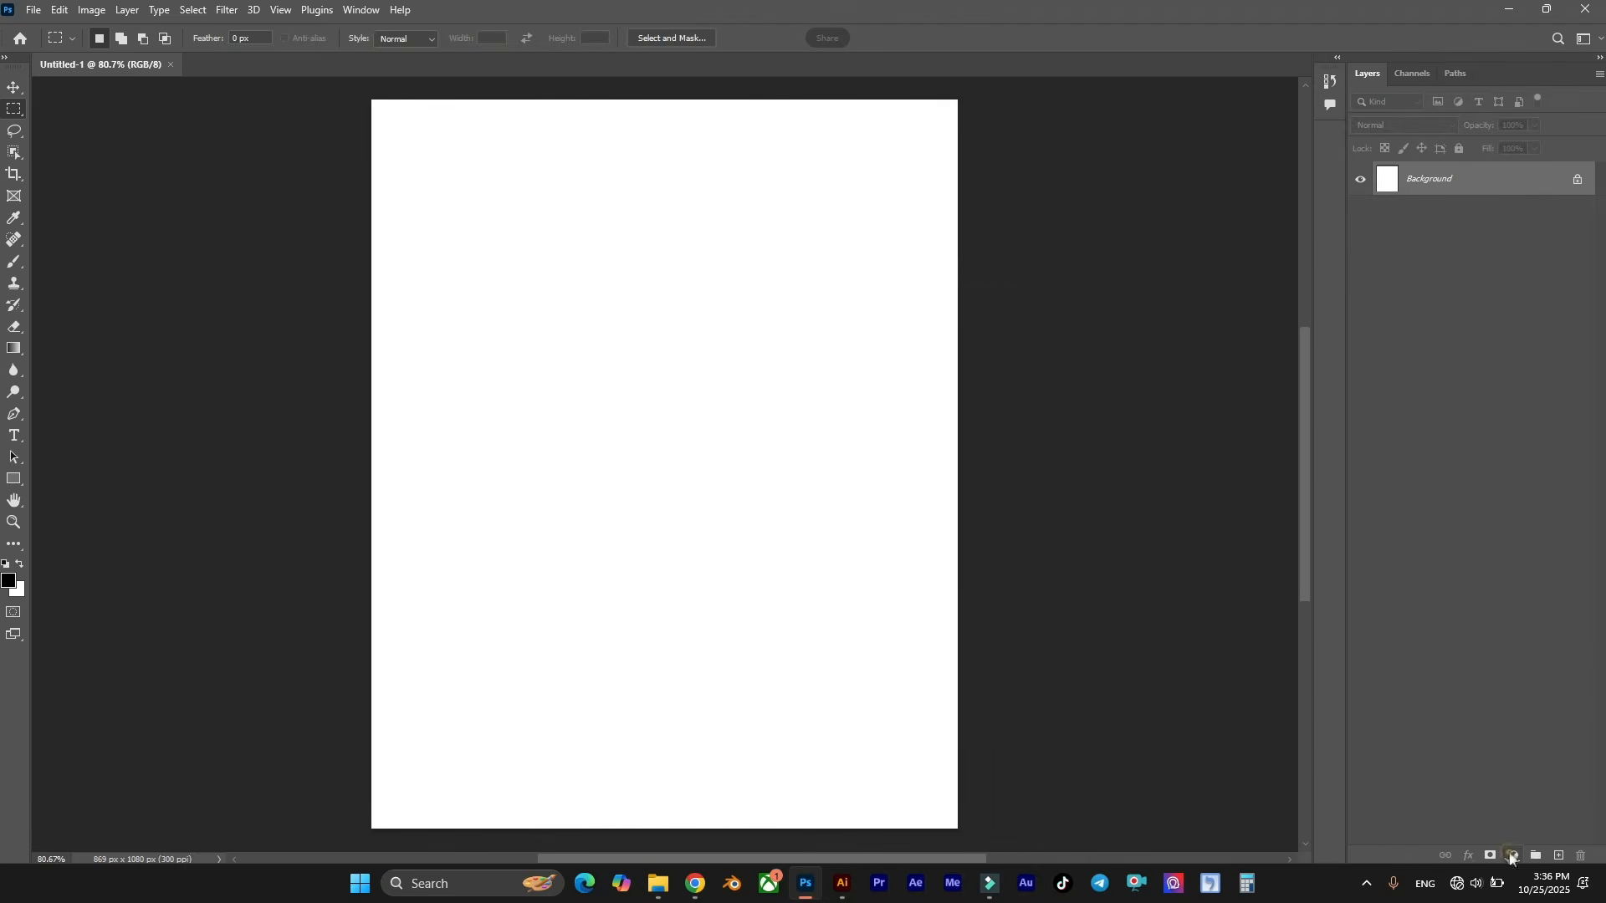
Add a Gradient Fill layer above the background and open its gradient for editing.
{"action": "left_click", "coordinate": [1515, 855]}
{"action": "left_click", "coordinate": [1523, 574]}
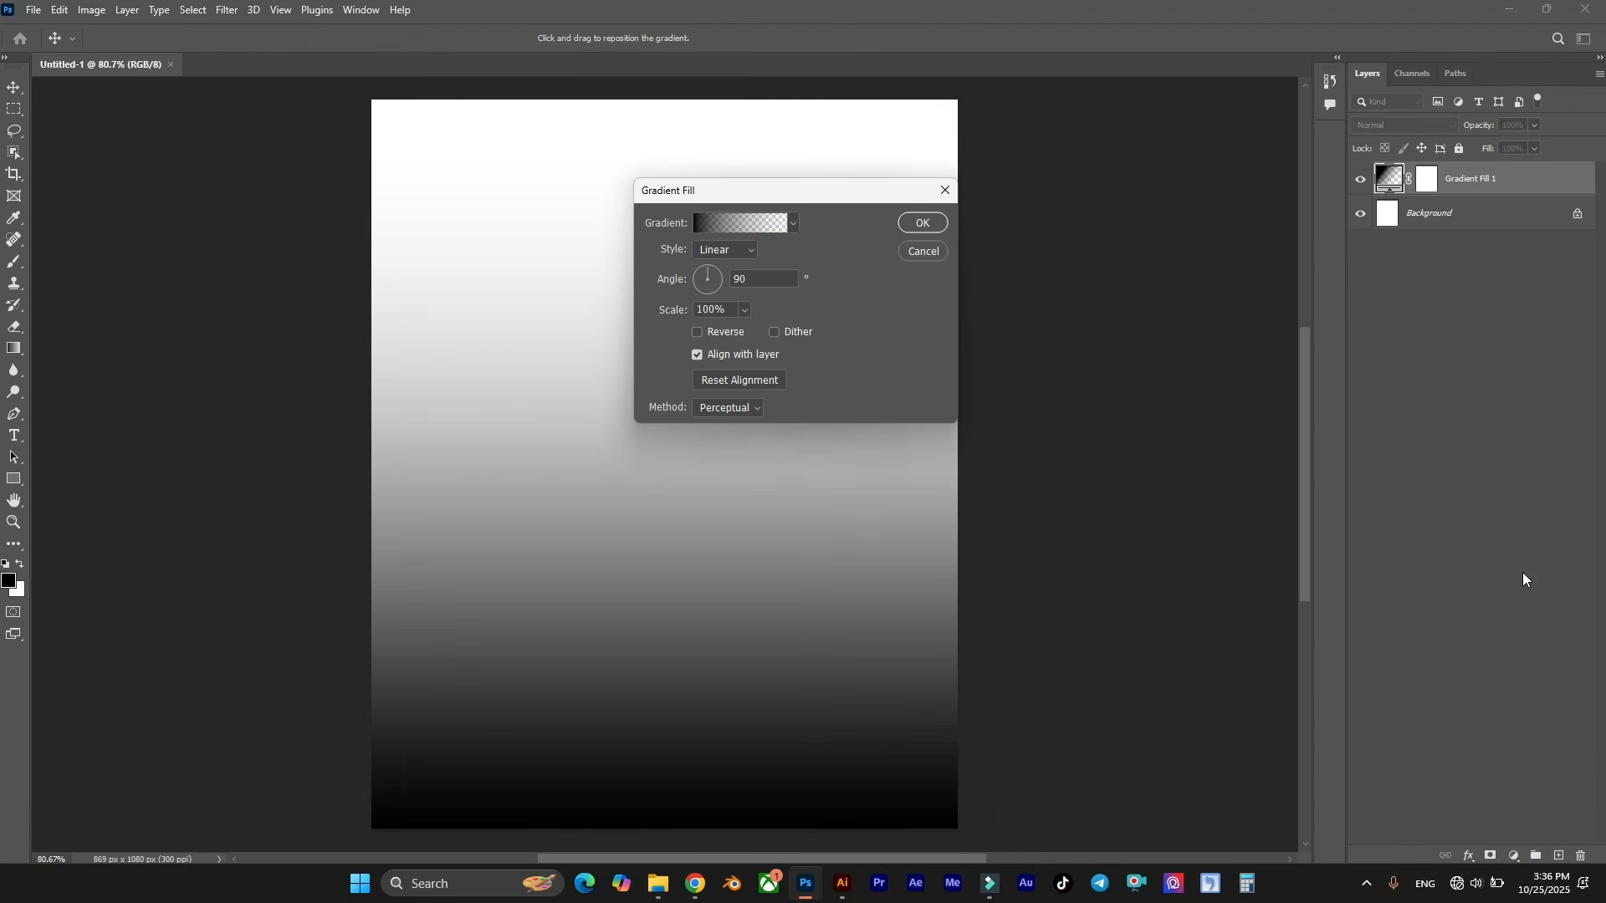
{"action": "left_click", "coordinate": [757, 223]}
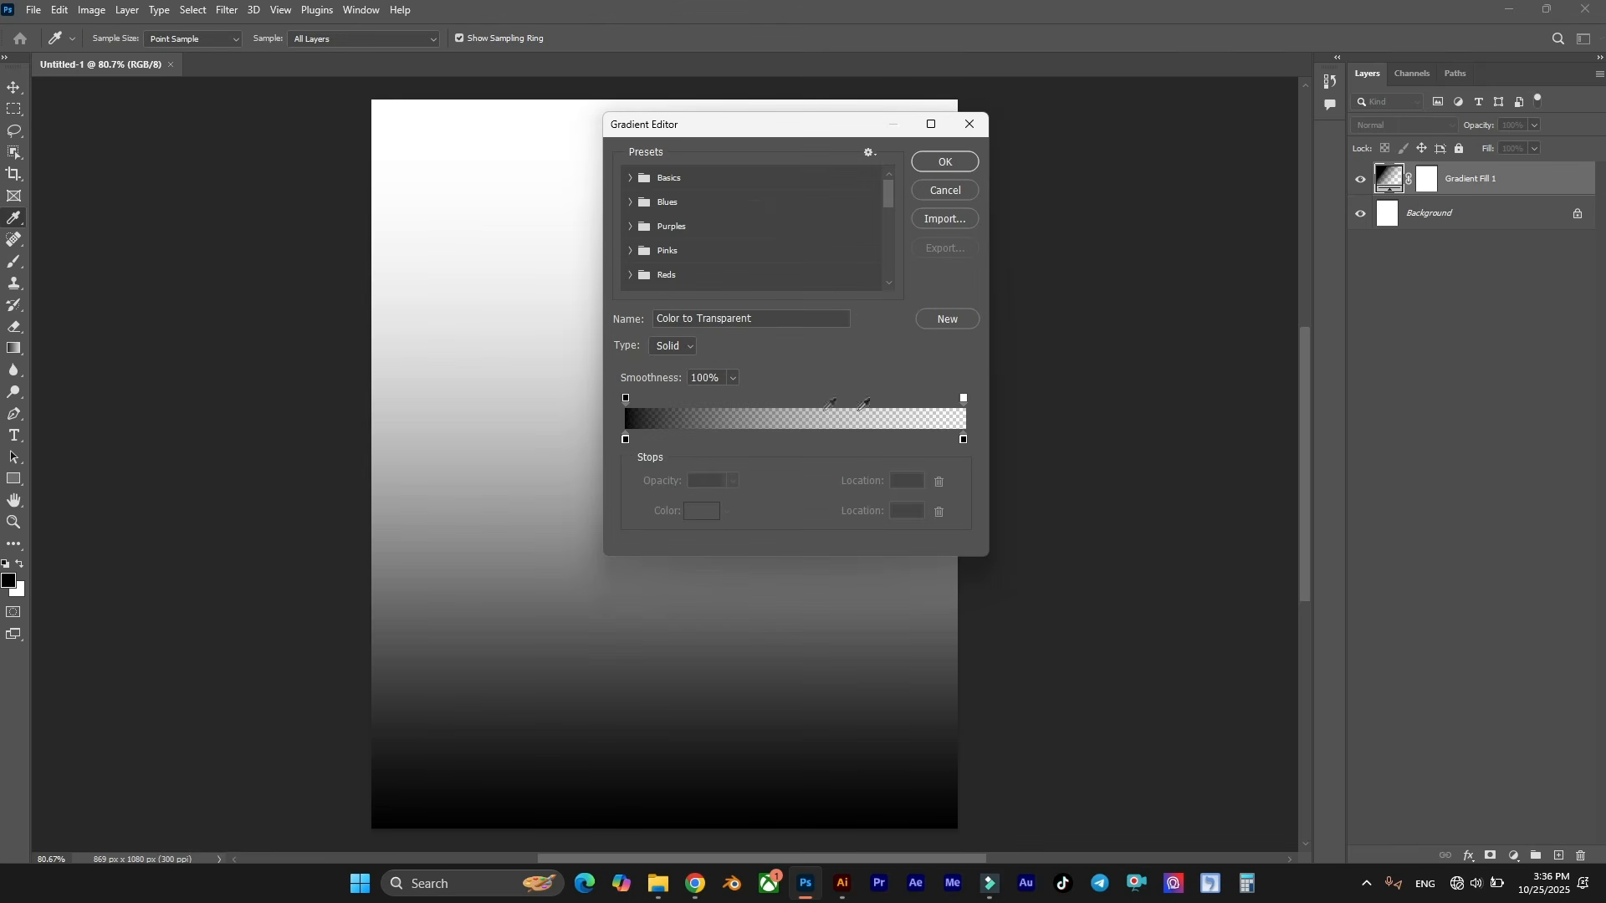
{"action": "left_click", "coordinate": [626, 440]}
{"action": "double_click", "coordinate": [626, 440]}
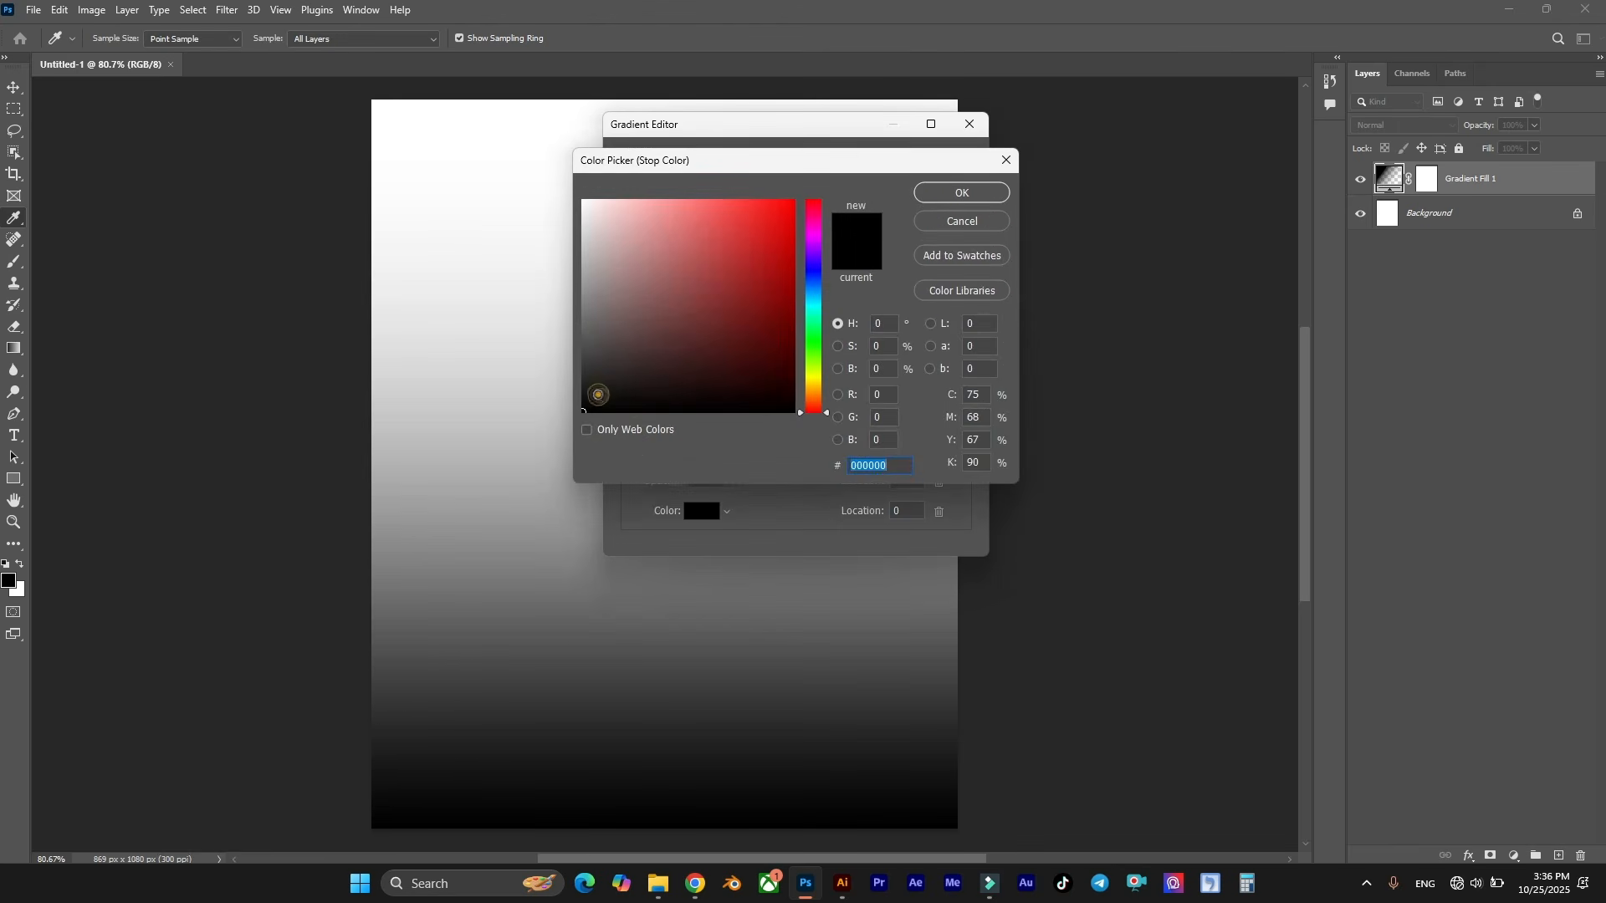
{"action": "left_click", "coordinate": [596, 391]}
{"action": "left_click_drag", "start_coordinate": [595, 390], "coordinate": [601, 391]}
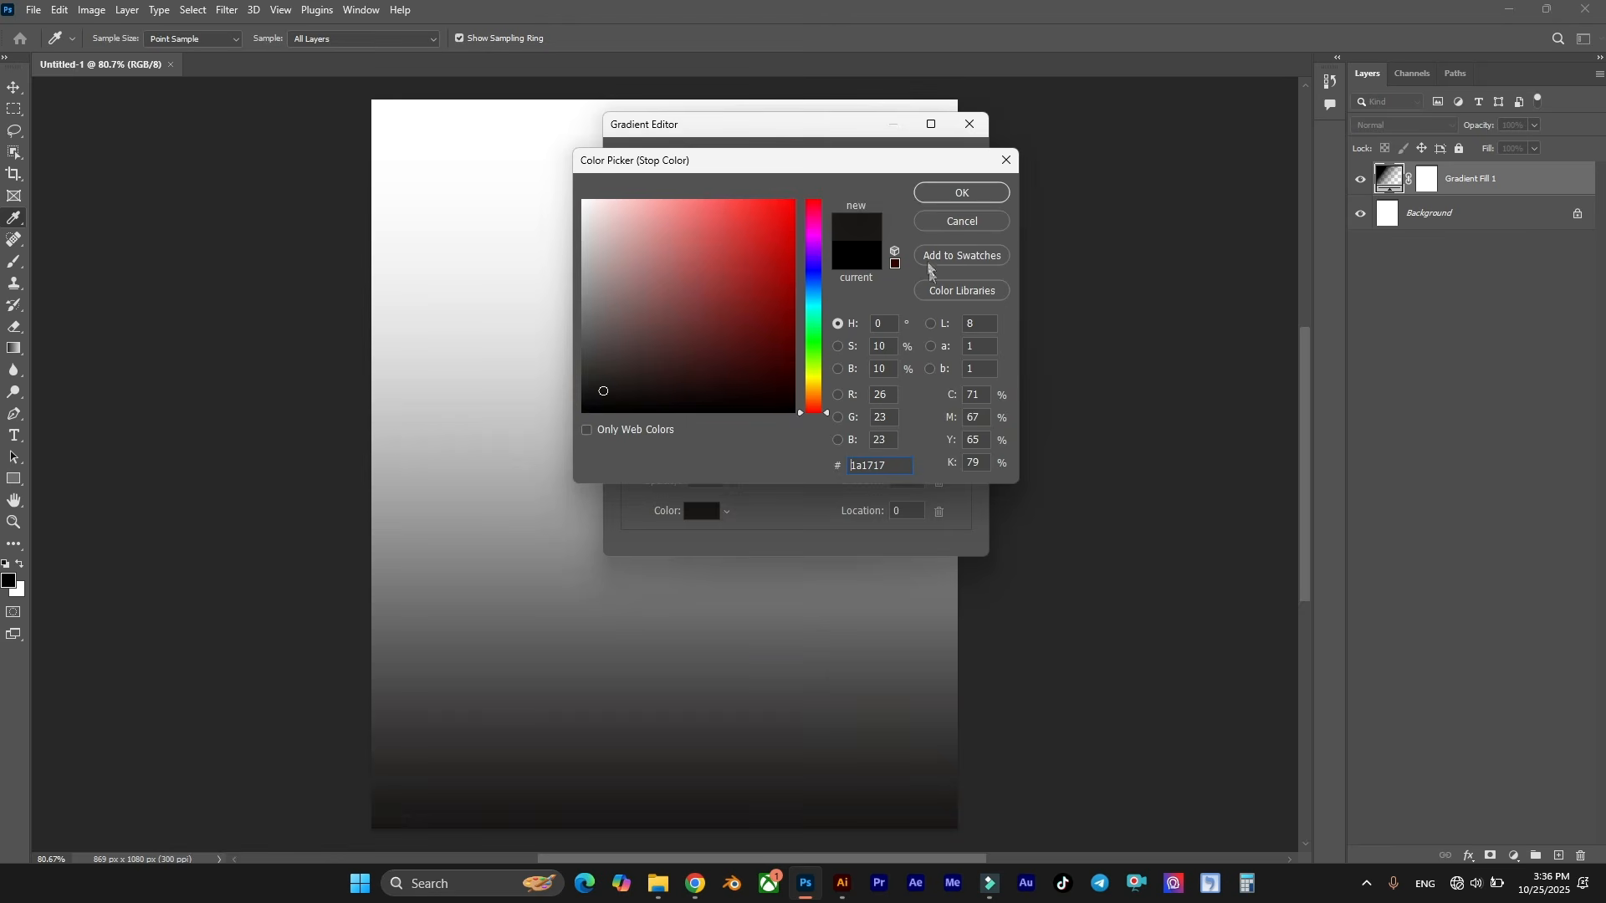
{"action": "left_click", "coordinate": [962, 194]}
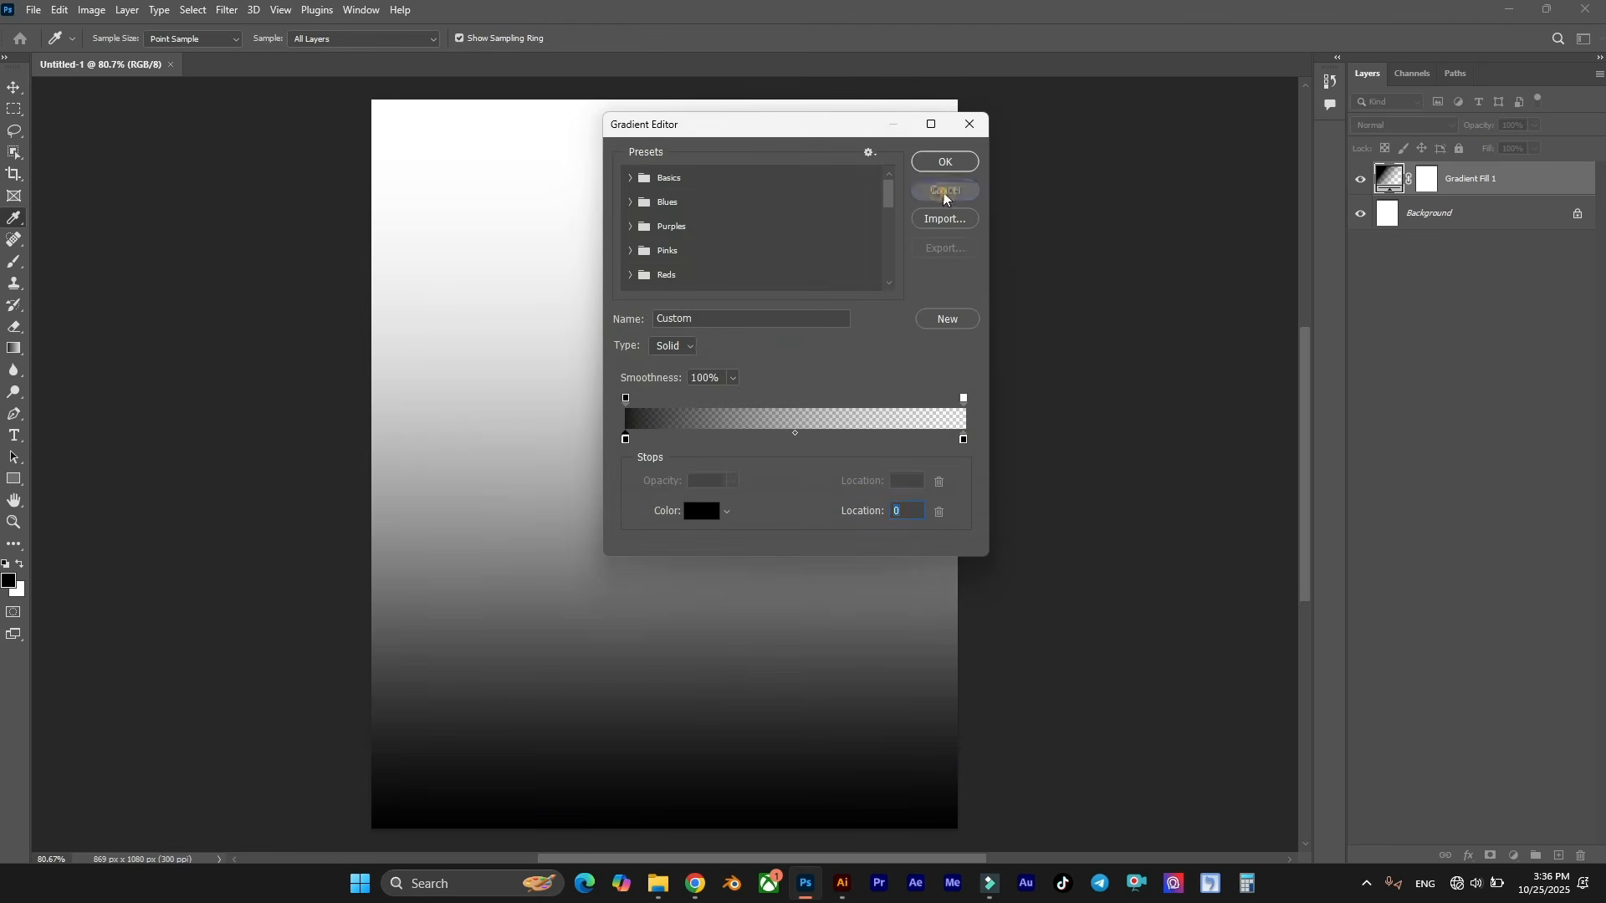
{"action": "left_click", "coordinate": [944, 193]}
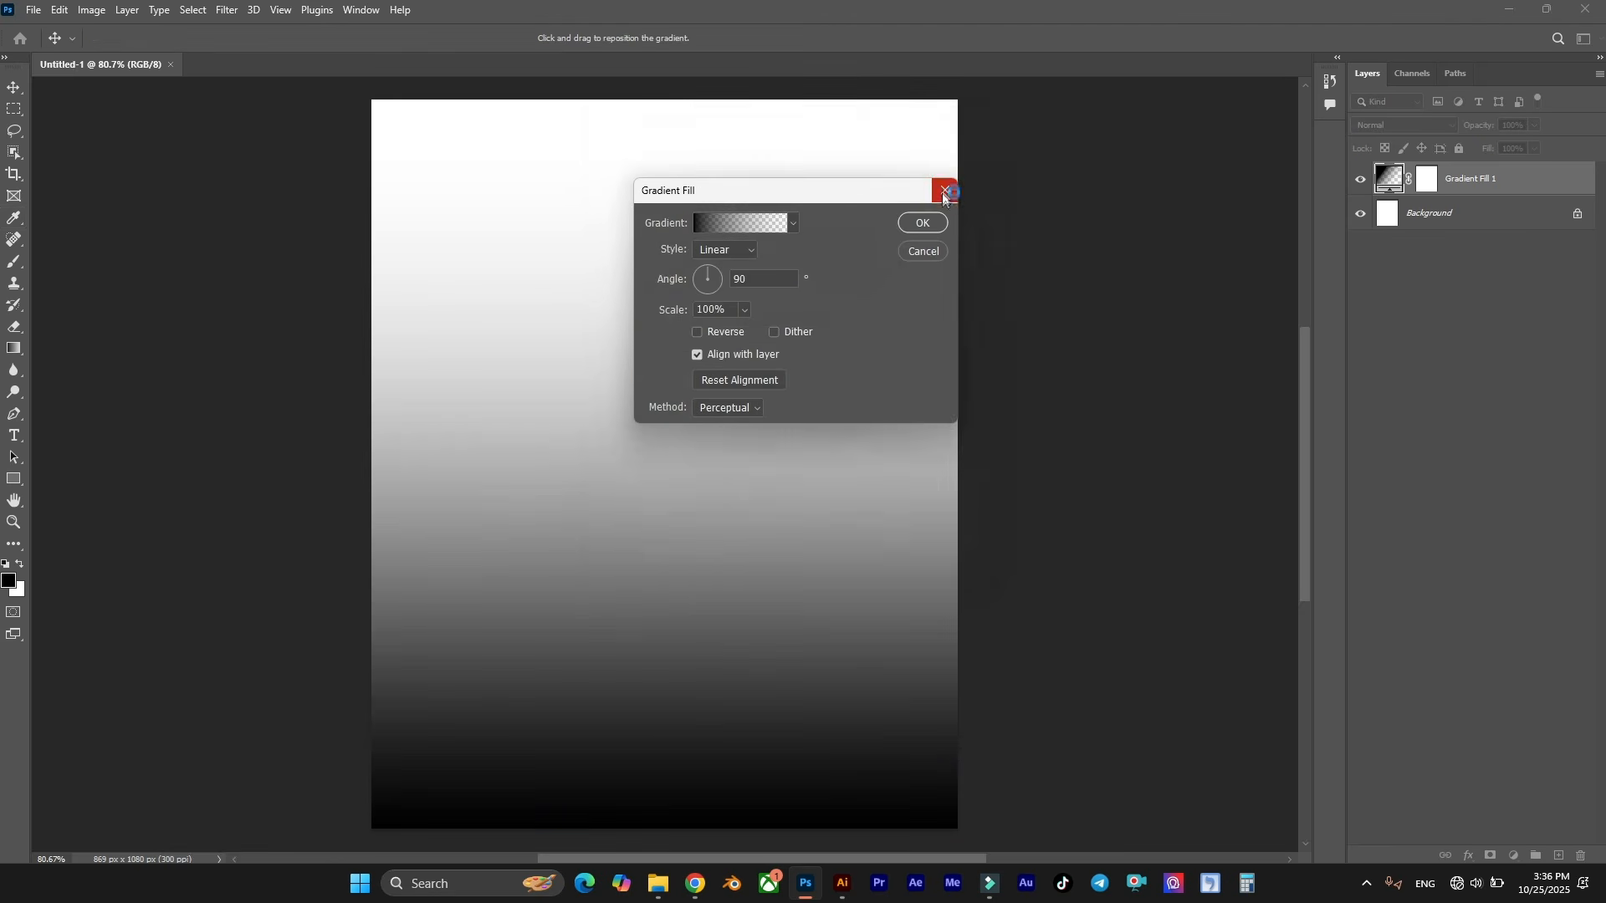
Make the gradient's transparent end stop fully opaque and set its color to dark gray #3c3b3b.
{"action": "left_click", "coordinate": [759, 227]}
{"action": "left_click", "coordinate": [965, 399]}
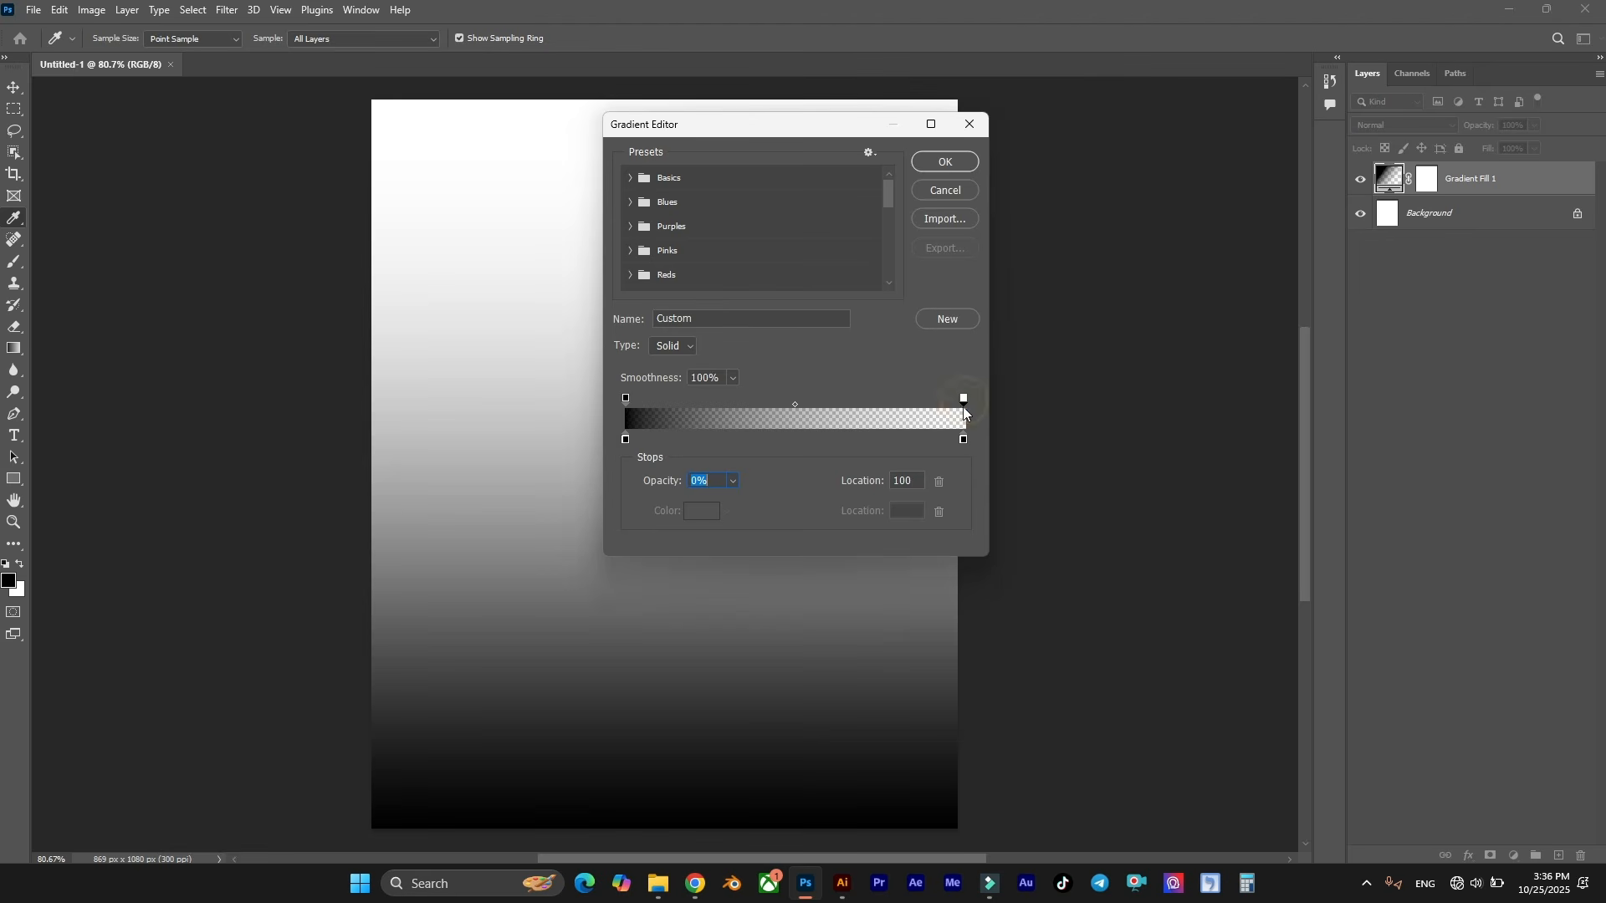
{"action": "left_click", "coordinate": [727, 484]}
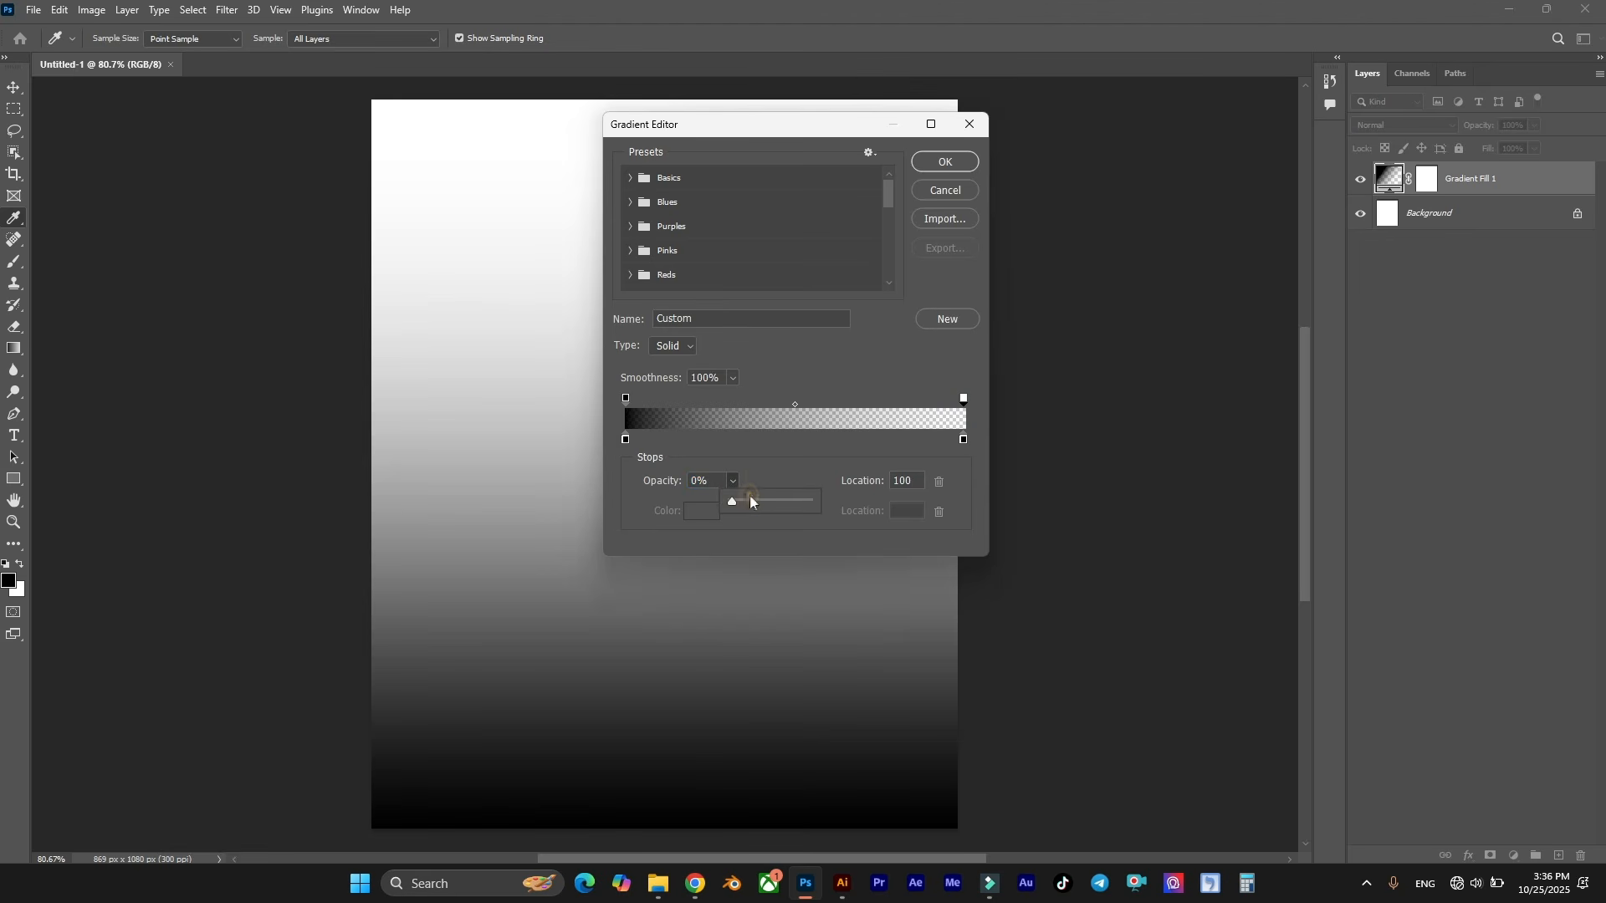
{"action": "left_click_drag", "start_coordinate": [766, 500], "coordinate": [908, 500]}
{"action": "double_click", "coordinate": [961, 440]}
{"action": "left_click_drag", "start_coordinate": [617, 340], "coordinate": [585, 362]}
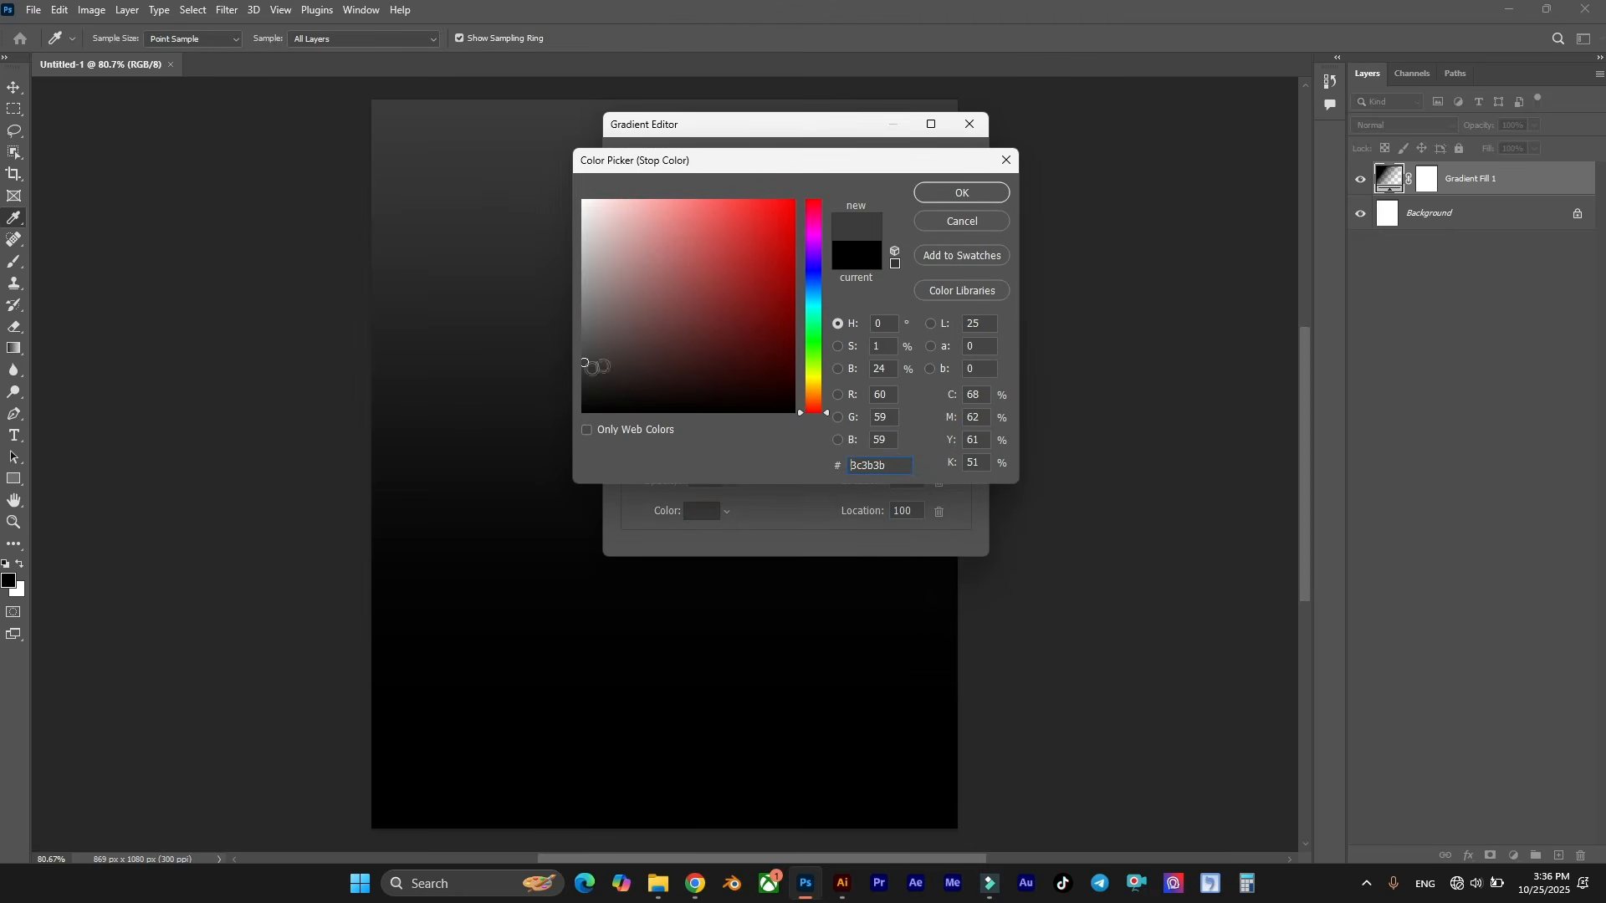
{"action": "left_click", "coordinate": [972, 194]}
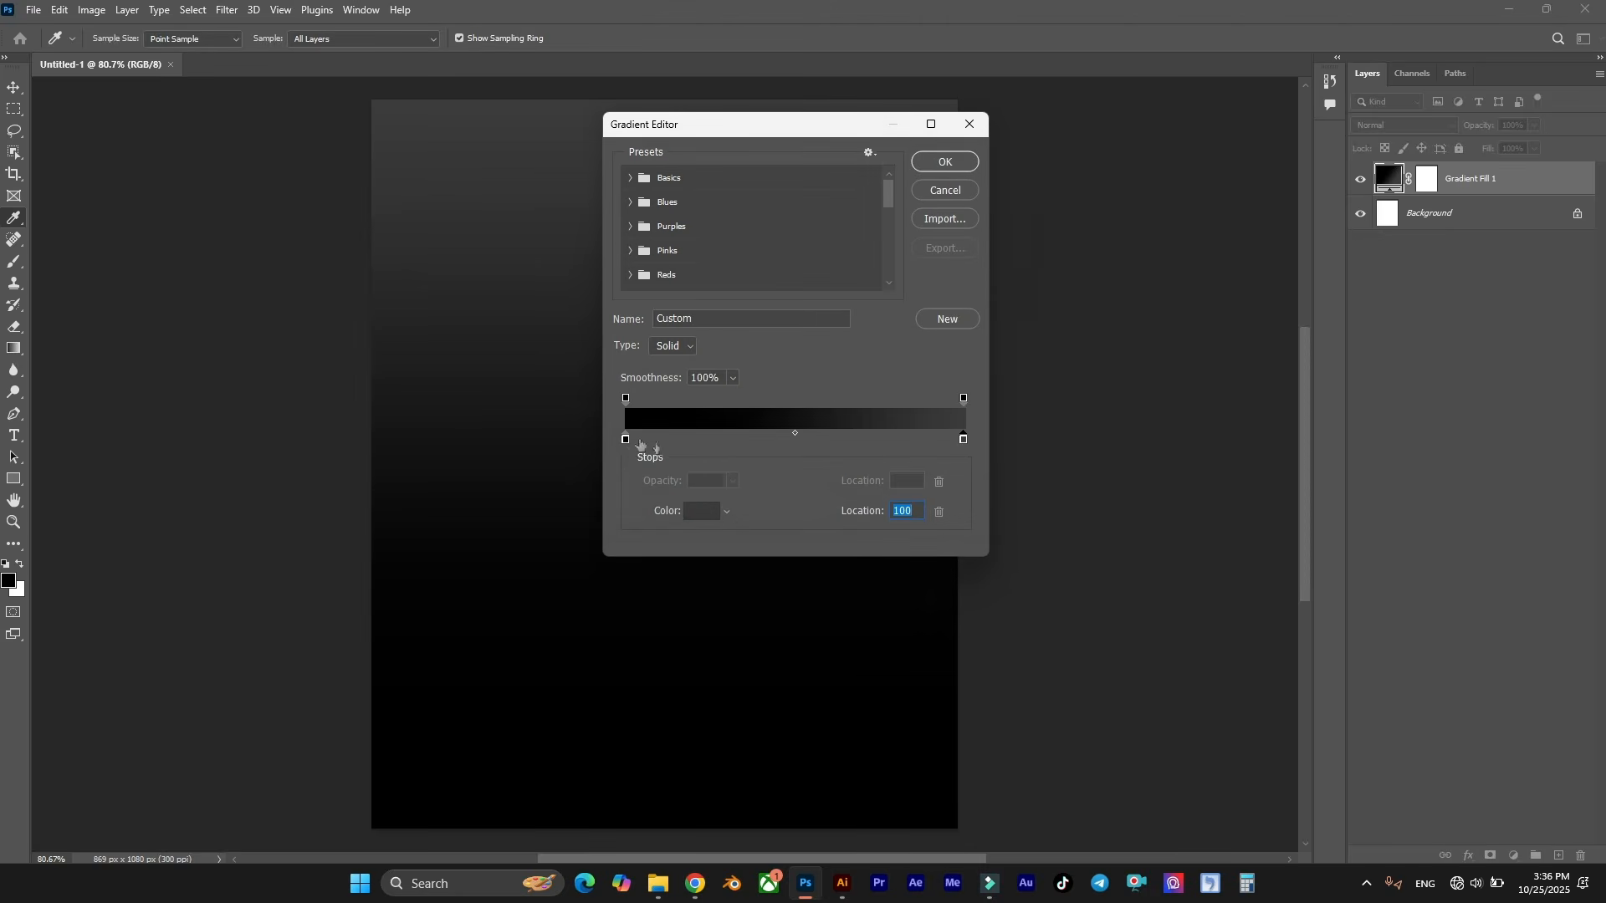
Recolor the gradient's black start stop to a very dark blue-gray and accept the gradient fill.
{"action": "double_click", "coordinate": [626, 440]}
{"action": "left_click_drag", "start_coordinate": [653, 394], "coordinate": [611, 383]}
{"action": "mouse_move", "coordinate": [818, 297]}
{"action": "left_mouse_down"}
{"action": "mouse_move", "coordinate": [817, 264]}
{"action": "mouse_move", "coordinate": [817, 281]}
{"action": "left_mouse_up"}
{"action": "left_click", "coordinate": [960, 194]}
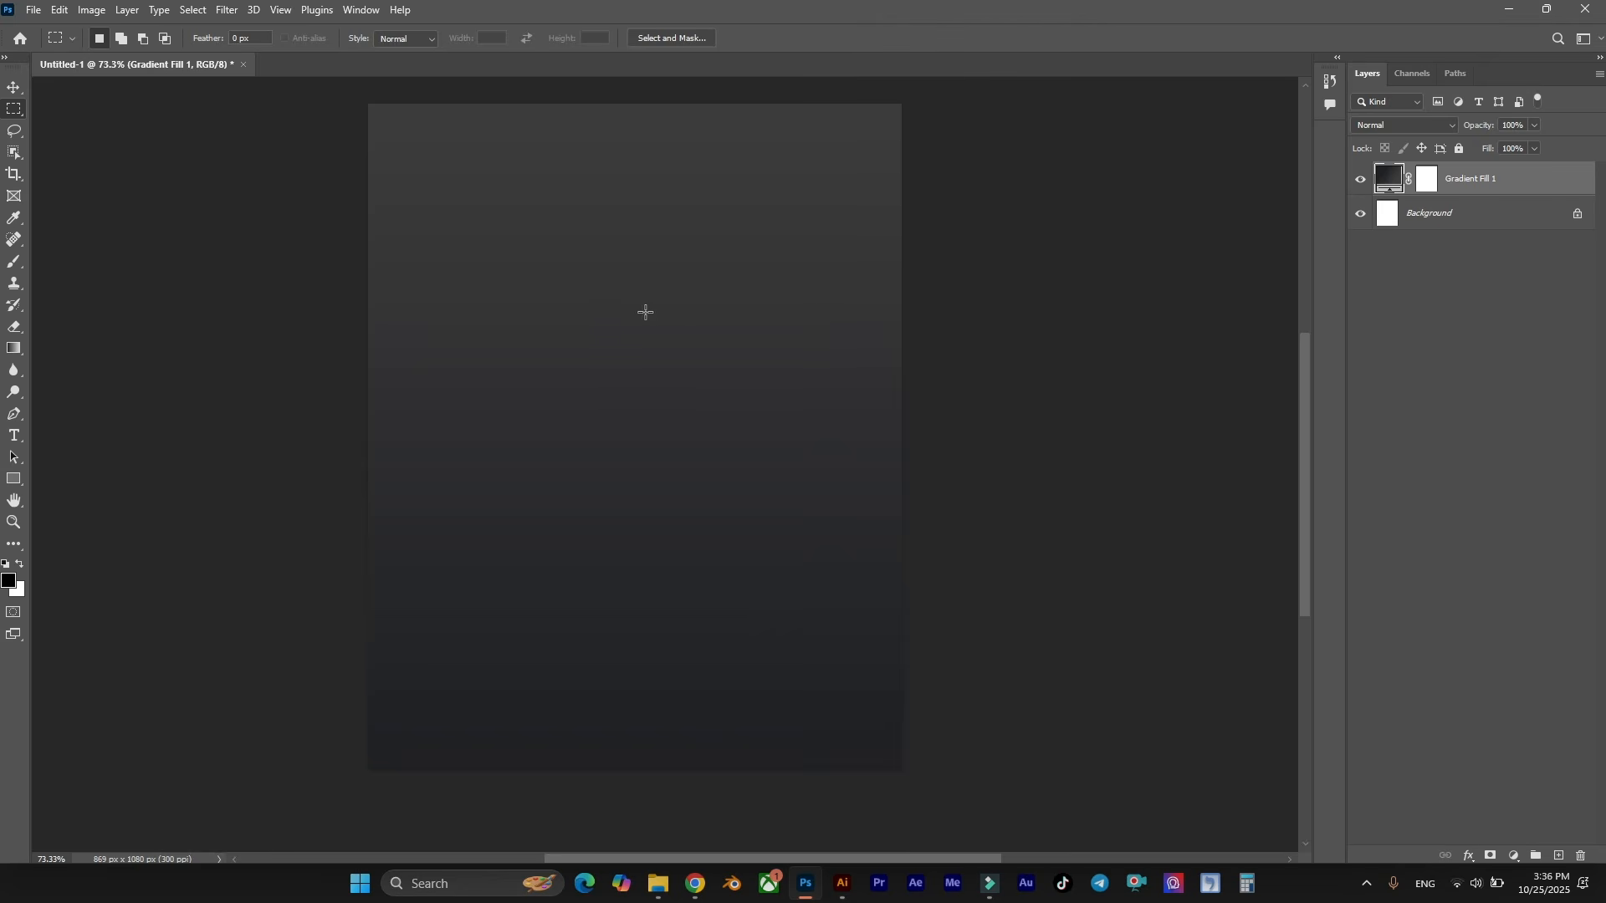
Place the suited man's portrait photo from the Tutorial asset folder into the document as a new layer.
{"action": "left_click", "coordinate": [658, 885]}
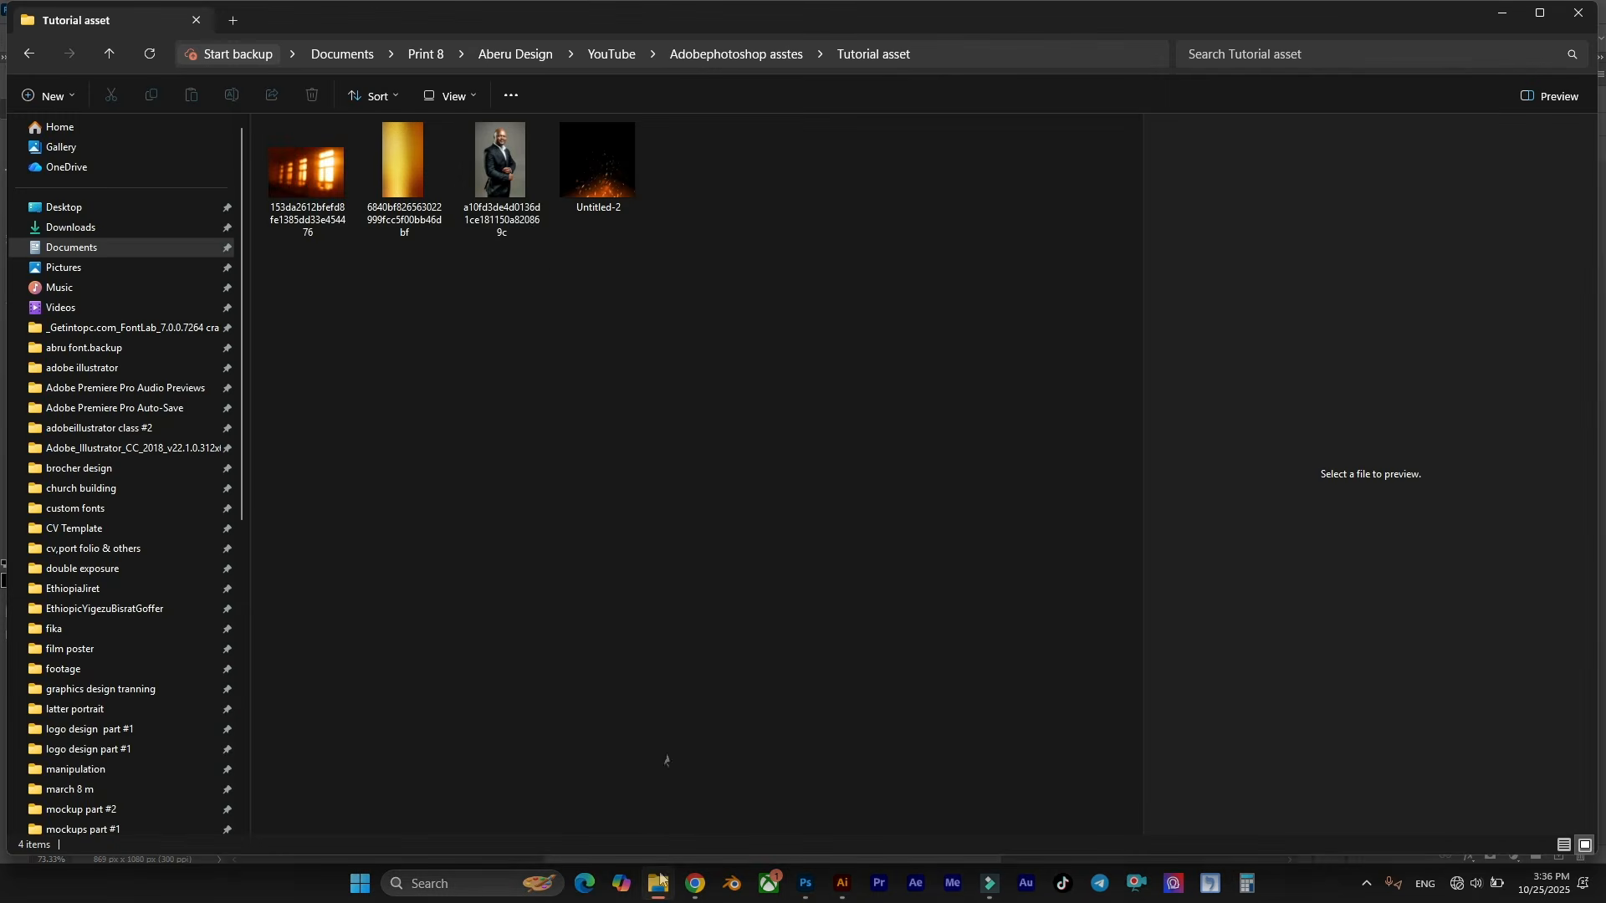
{"action": "left_click", "coordinate": [512, 194]}
{"action": "left_click_drag", "start_coordinate": [512, 194], "coordinate": [687, 337]}
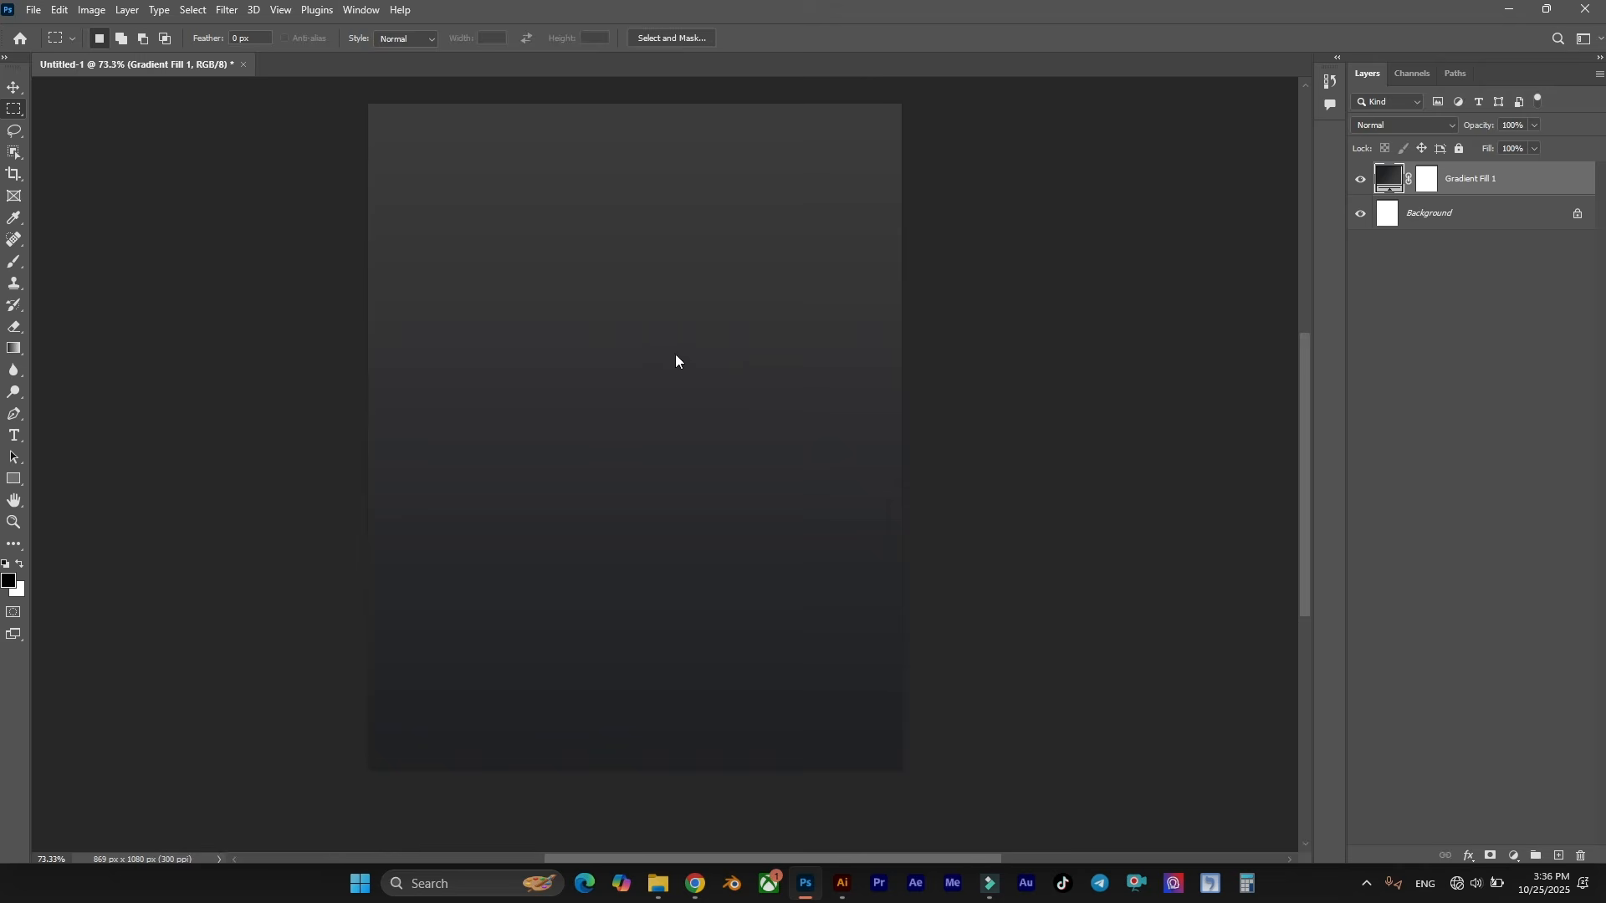
{"action": "scroll", "coordinate": [707, 351], "scroll_direction": "up", "scroll_amount": 1}
{"action": "left_click", "coordinate": [826, 39]}
{"action": "key", "text": "m"}
{"action": "scroll", "coordinate": [724, 200], "scroll_direction": "up", "scroll_amount": 1}
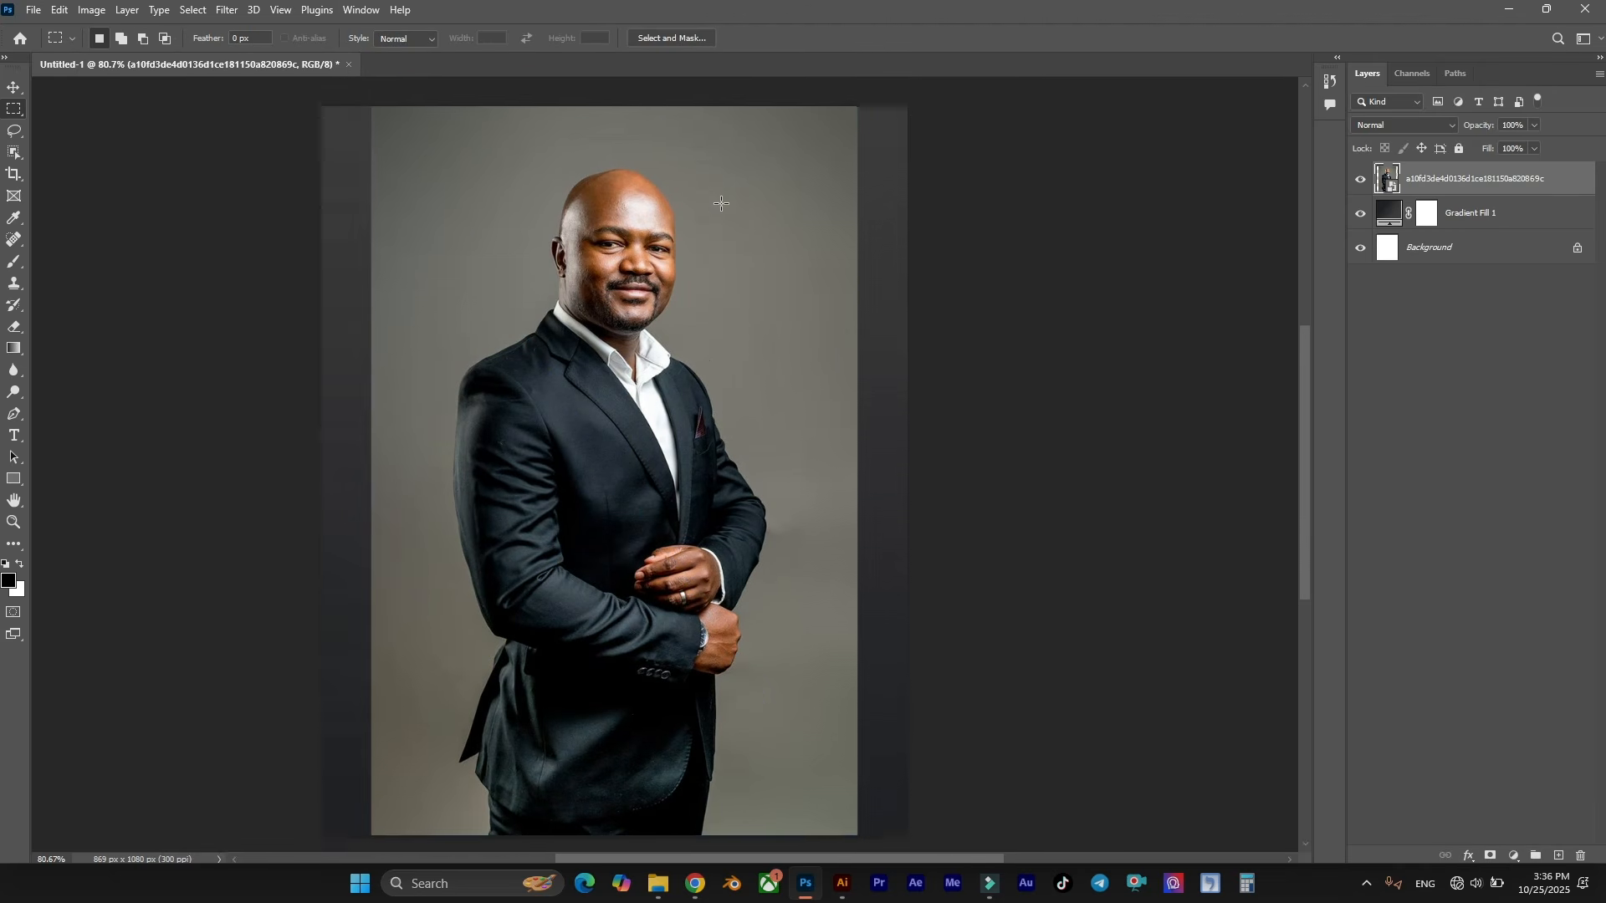
Scale the placed portrait down slightly around its center with Free Transform.
{"action": "scroll", "coordinate": [721, 203], "scroll_direction": "down", "scroll_amount": 1}
{"action": "key", "text": "ctrl+t"}
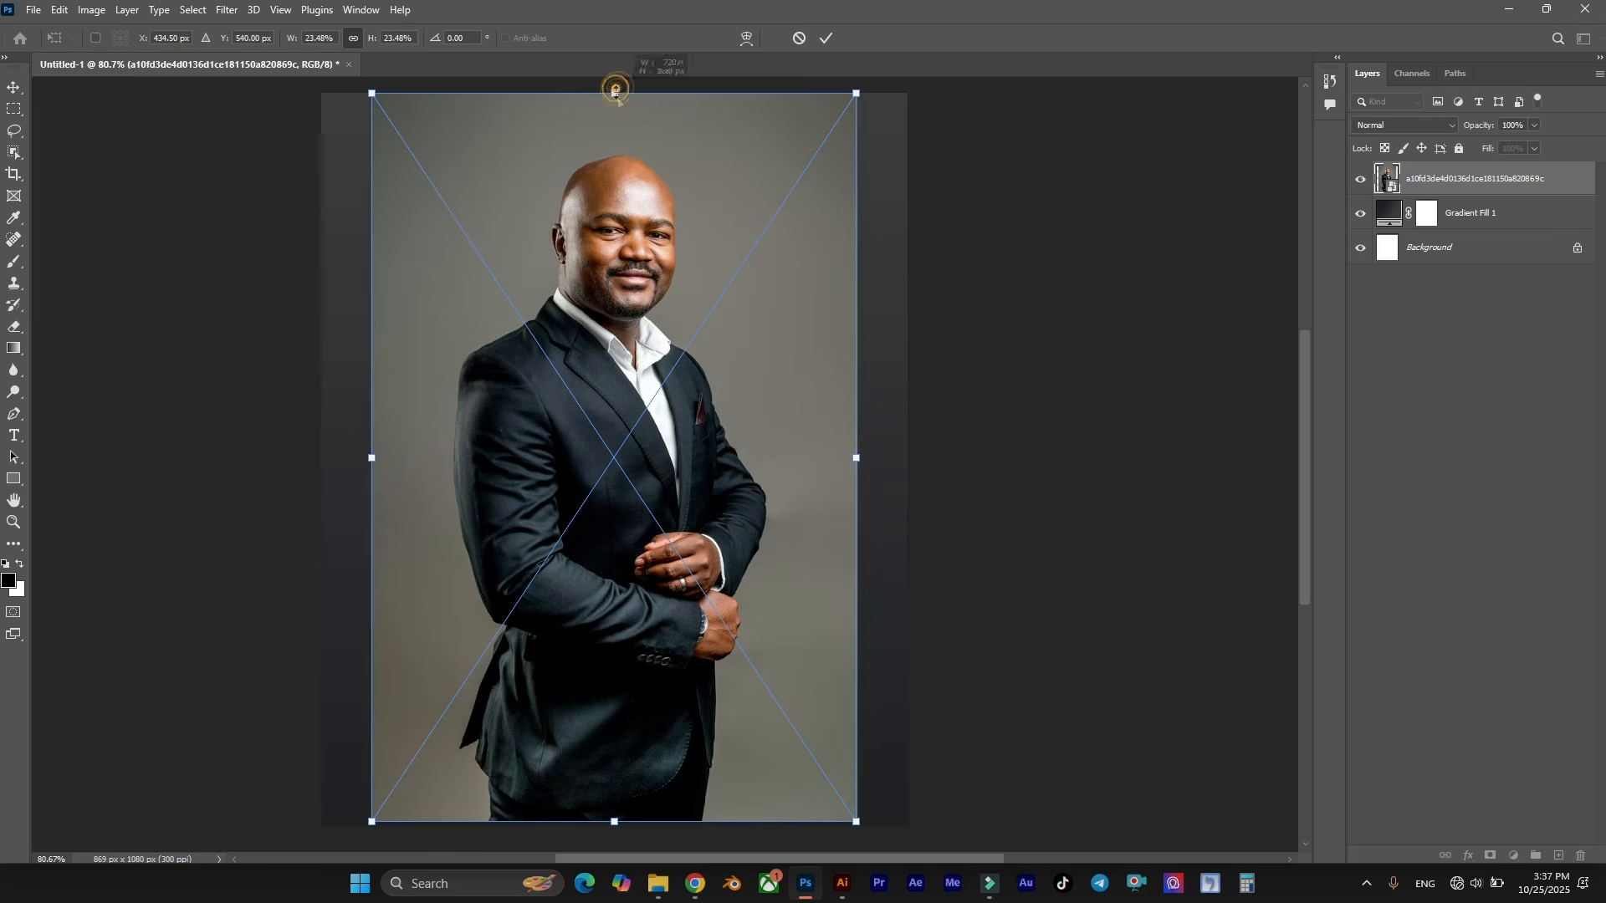
{"action": "left_click_drag", "start_coordinate": [614, 94], "coordinate": [614, 102]}
{"action": "left_click", "coordinate": [826, 37]}
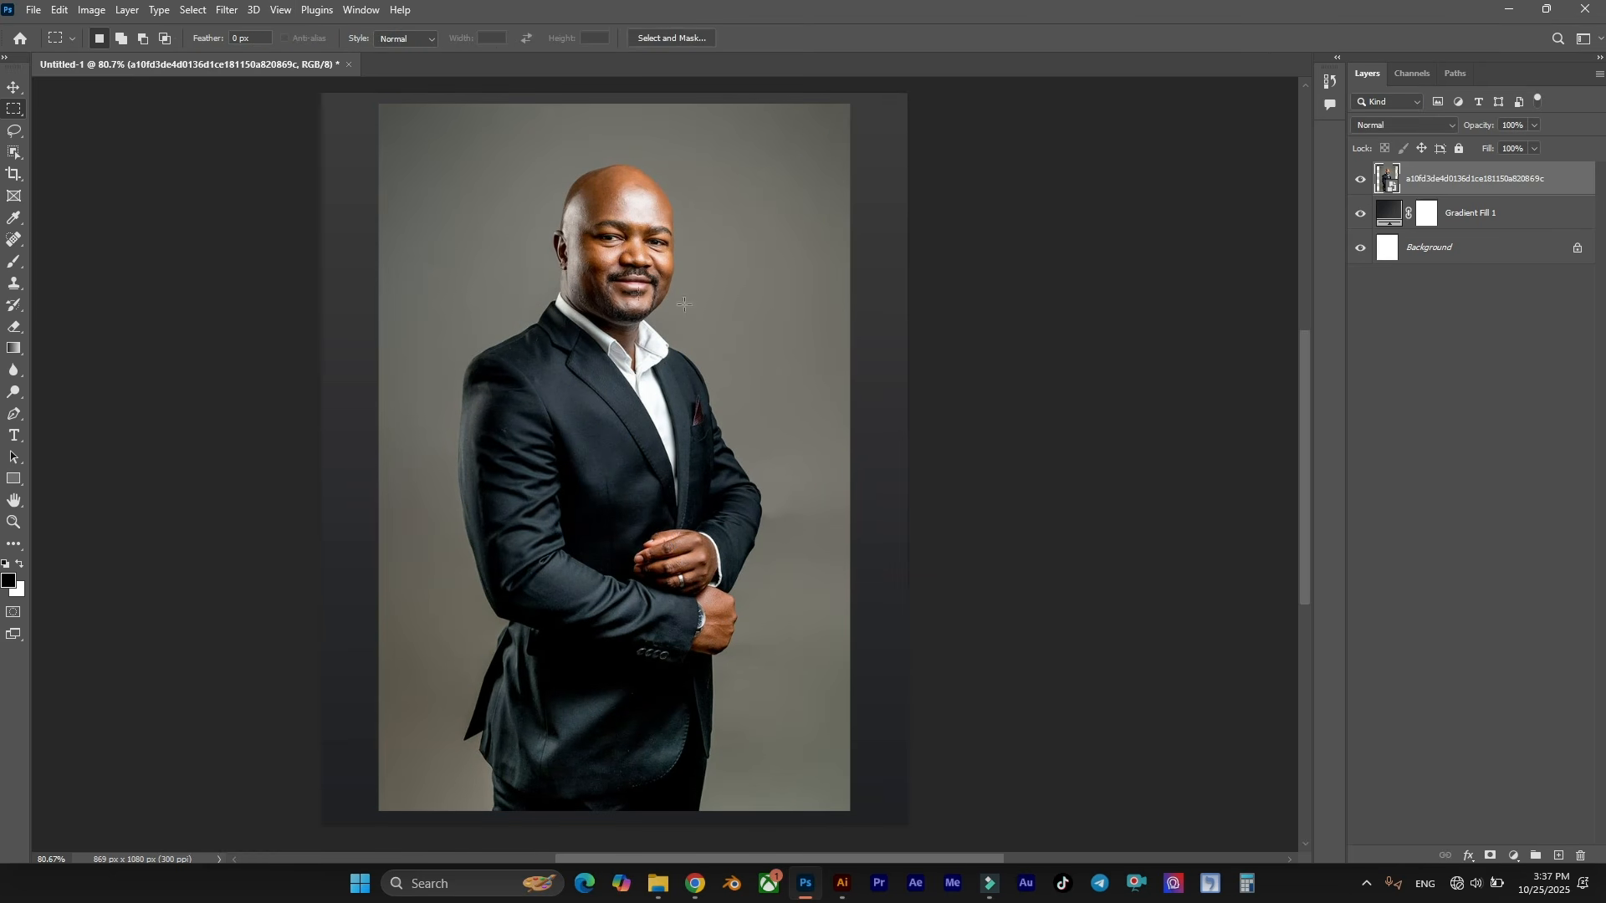
Select the man in the photo with Select Subject and bring the selection into Select and Mask.
{"action": "left_click", "coordinate": [193, 9]}
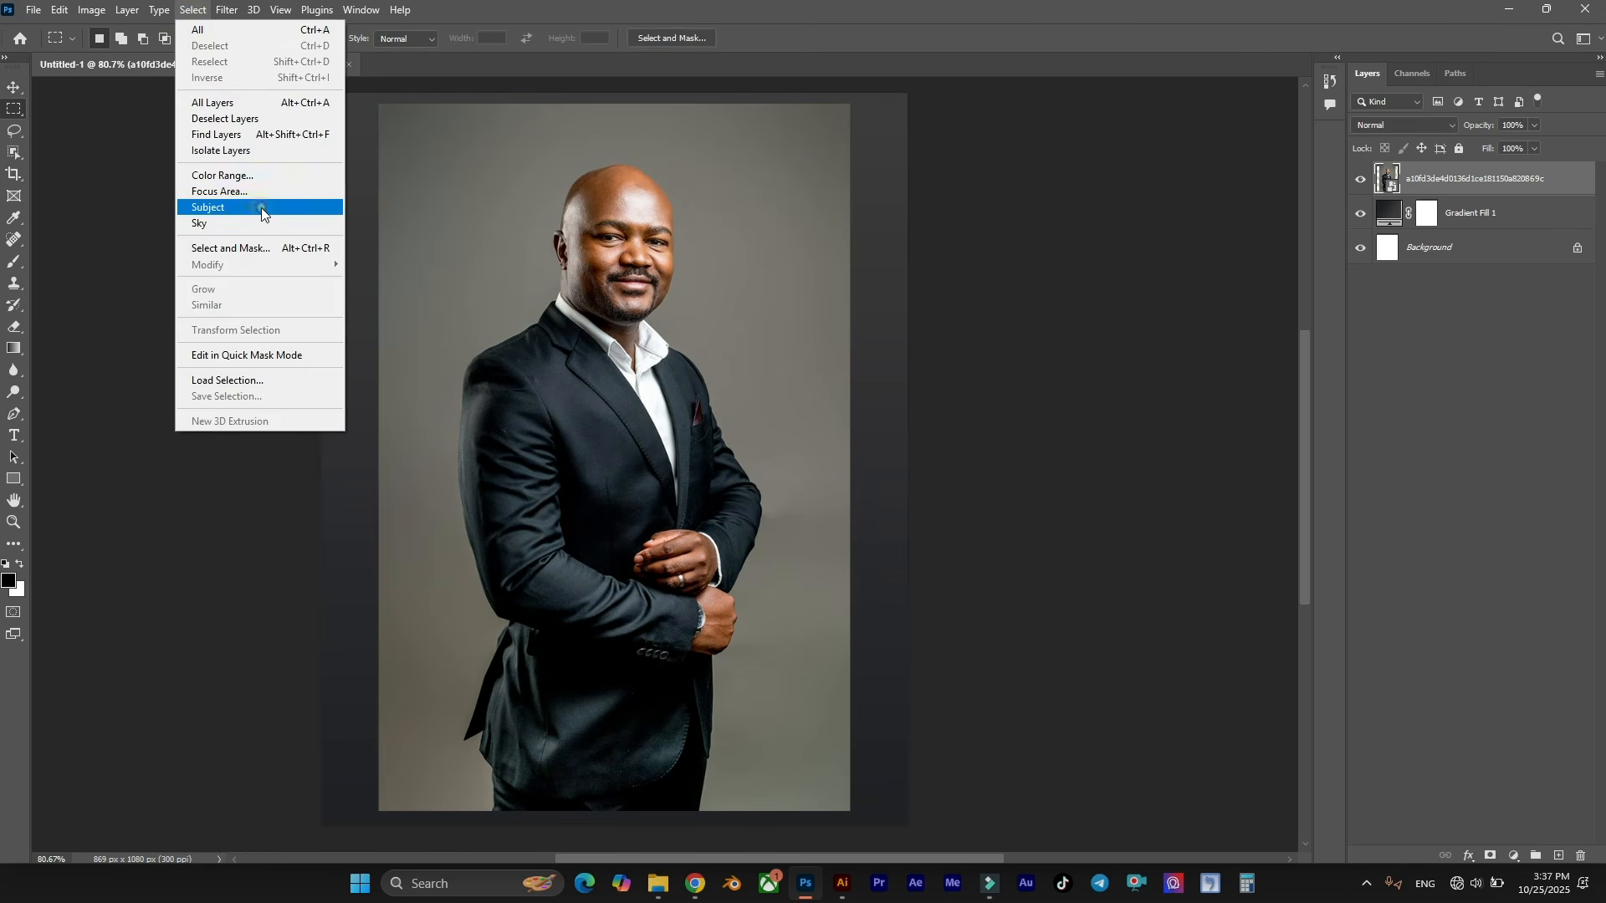
{"action": "left_click", "coordinate": [251, 207]}
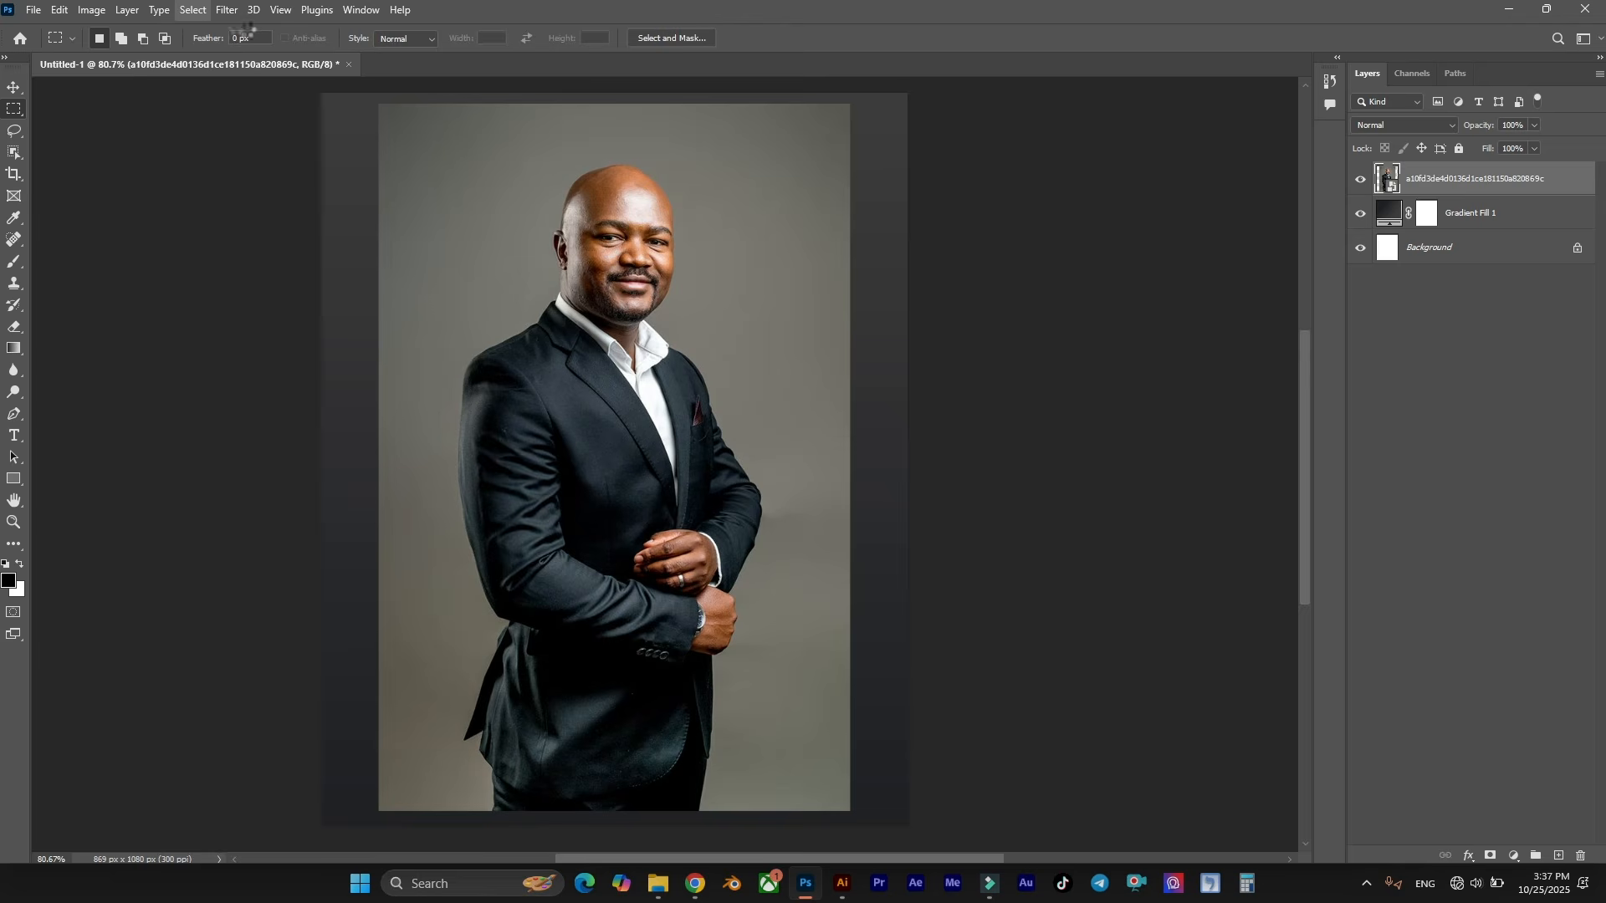
{"action": "left_click", "coordinate": [192, 9]}
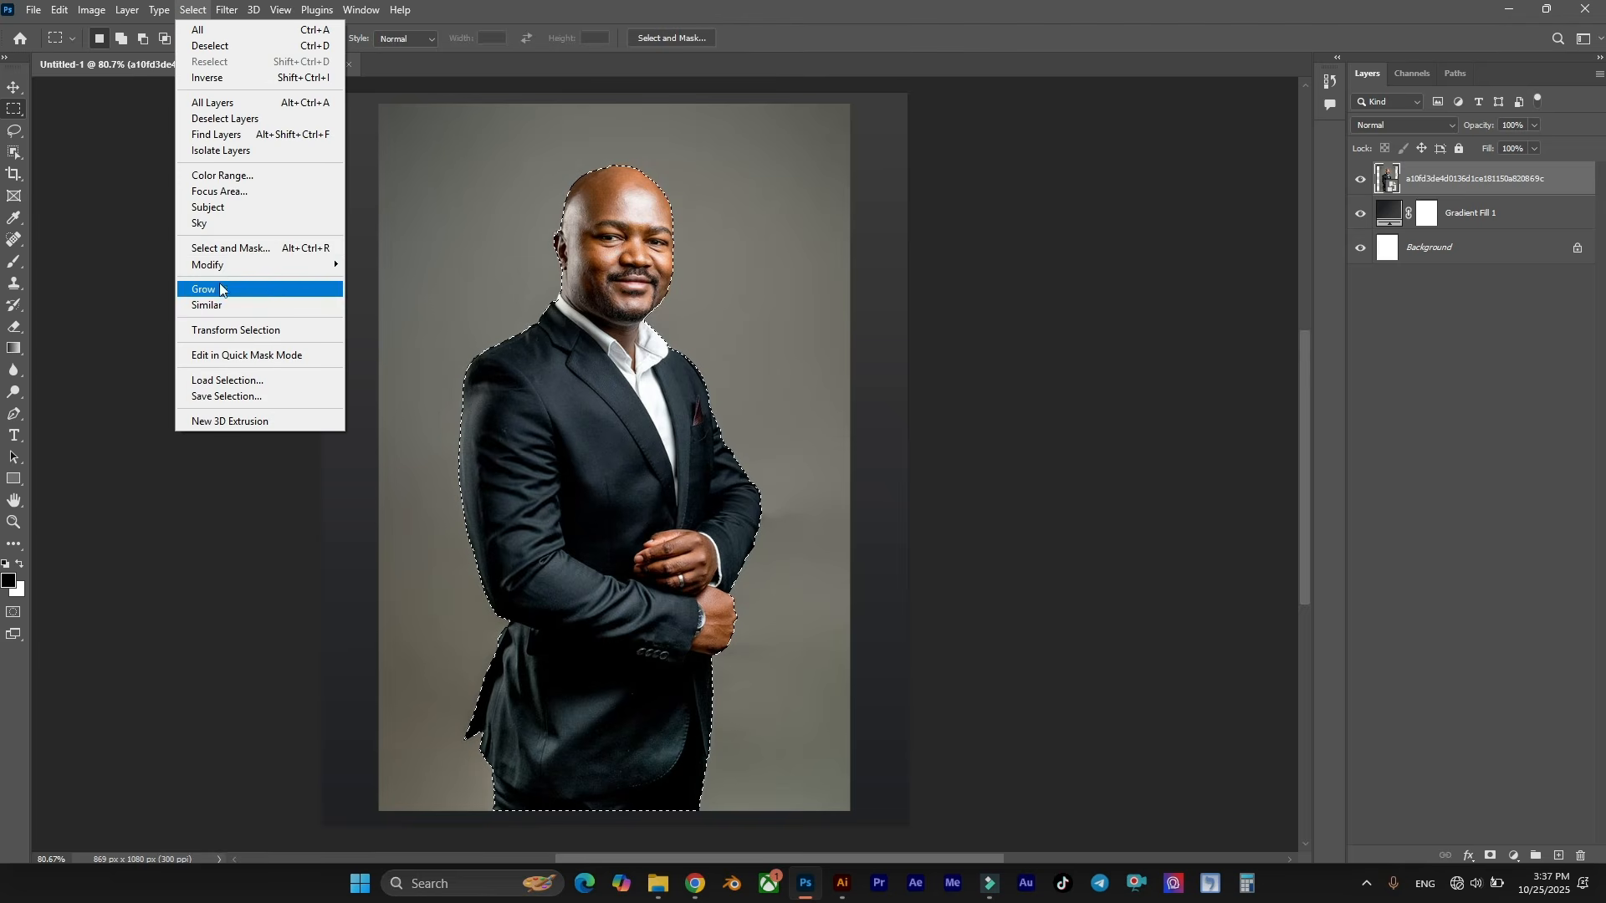
{"action": "mouse_move", "coordinate": [222, 265]}
{"action": "left_click", "coordinate": [377, 314]}
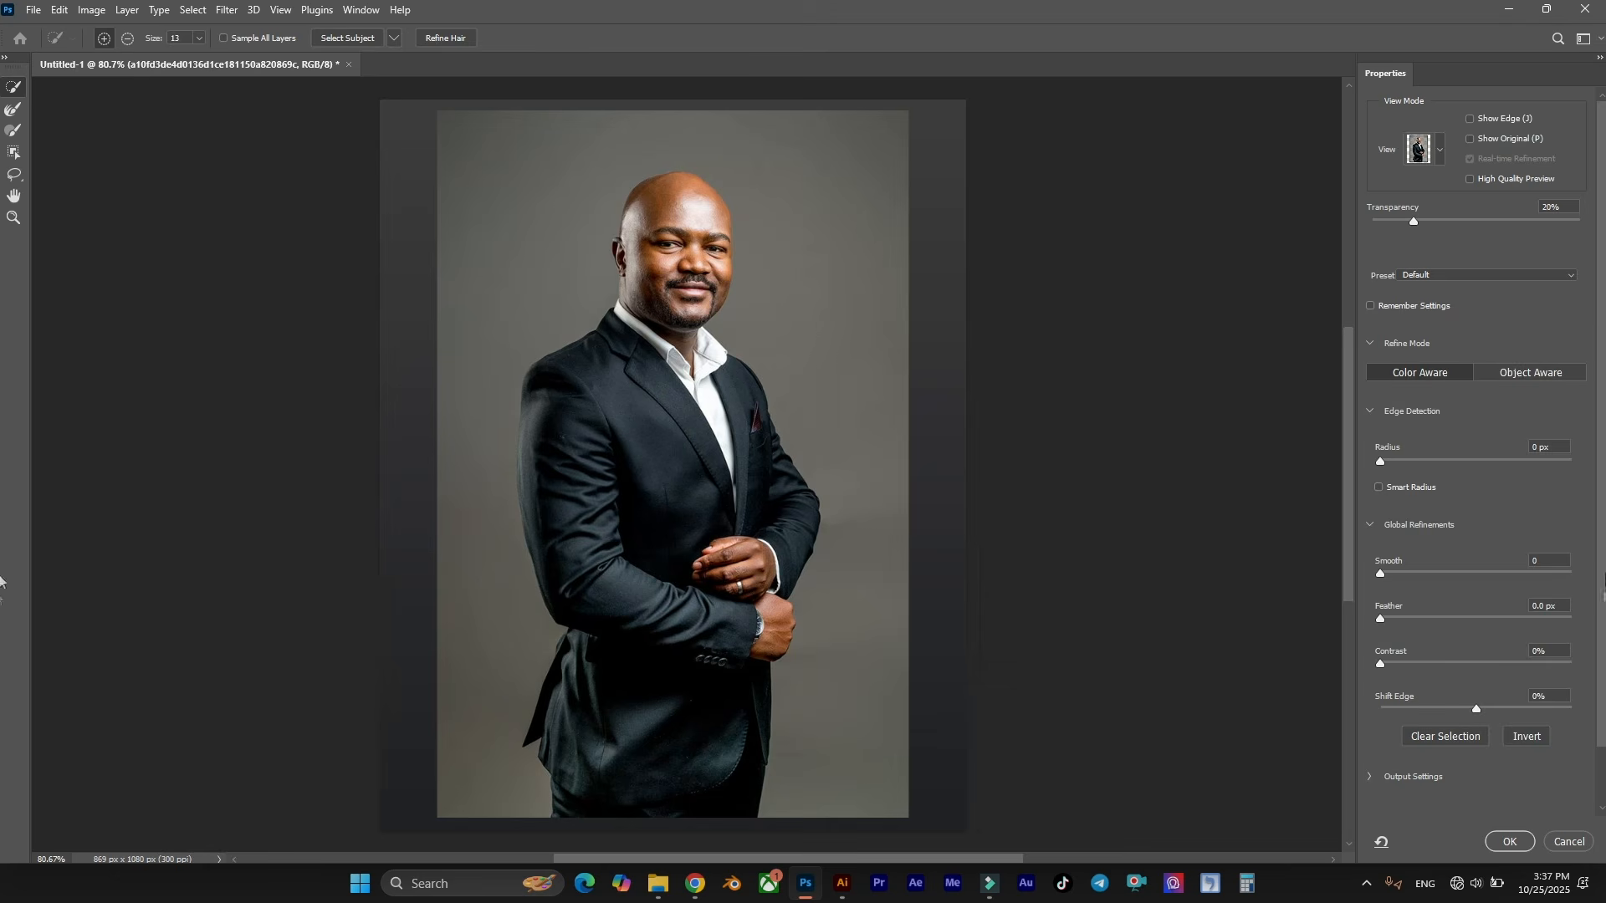
Decontaminate the cutout's edge colors at 100% and output the selection to a new layer with a layer mask.
{"action": "scroll", "coordinate": [1486, 694], "scroll_direction": "down", "scroll_amount": 1}
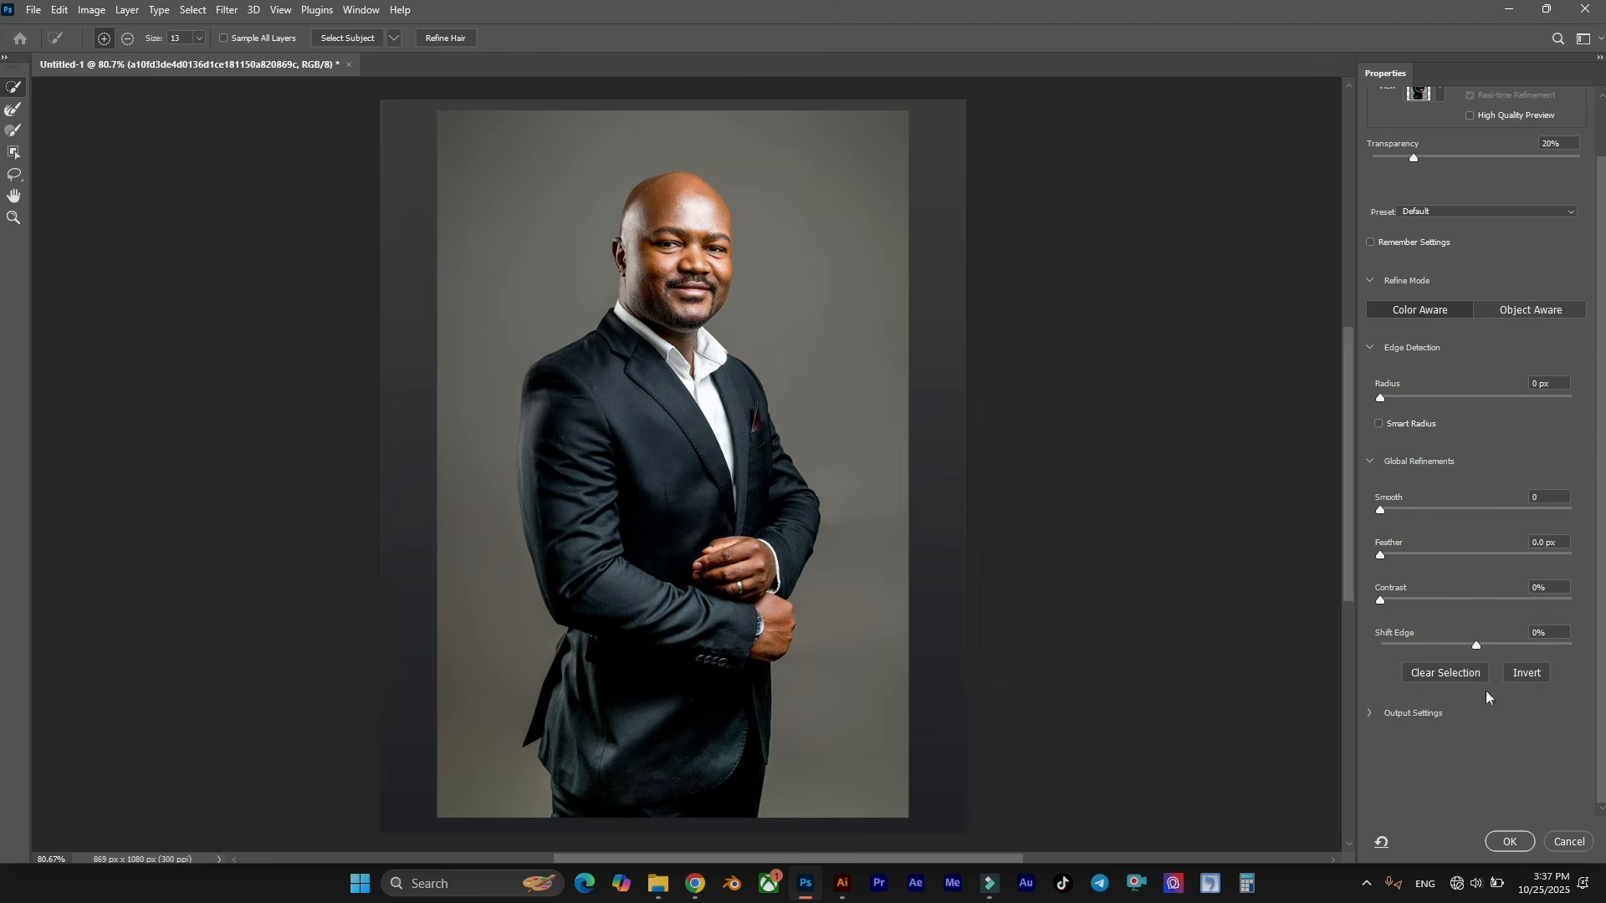
{"action": "left_click", "coordinate": [1378, 712]}
{"action": "left_click", "coordinate": [1392, 740]}
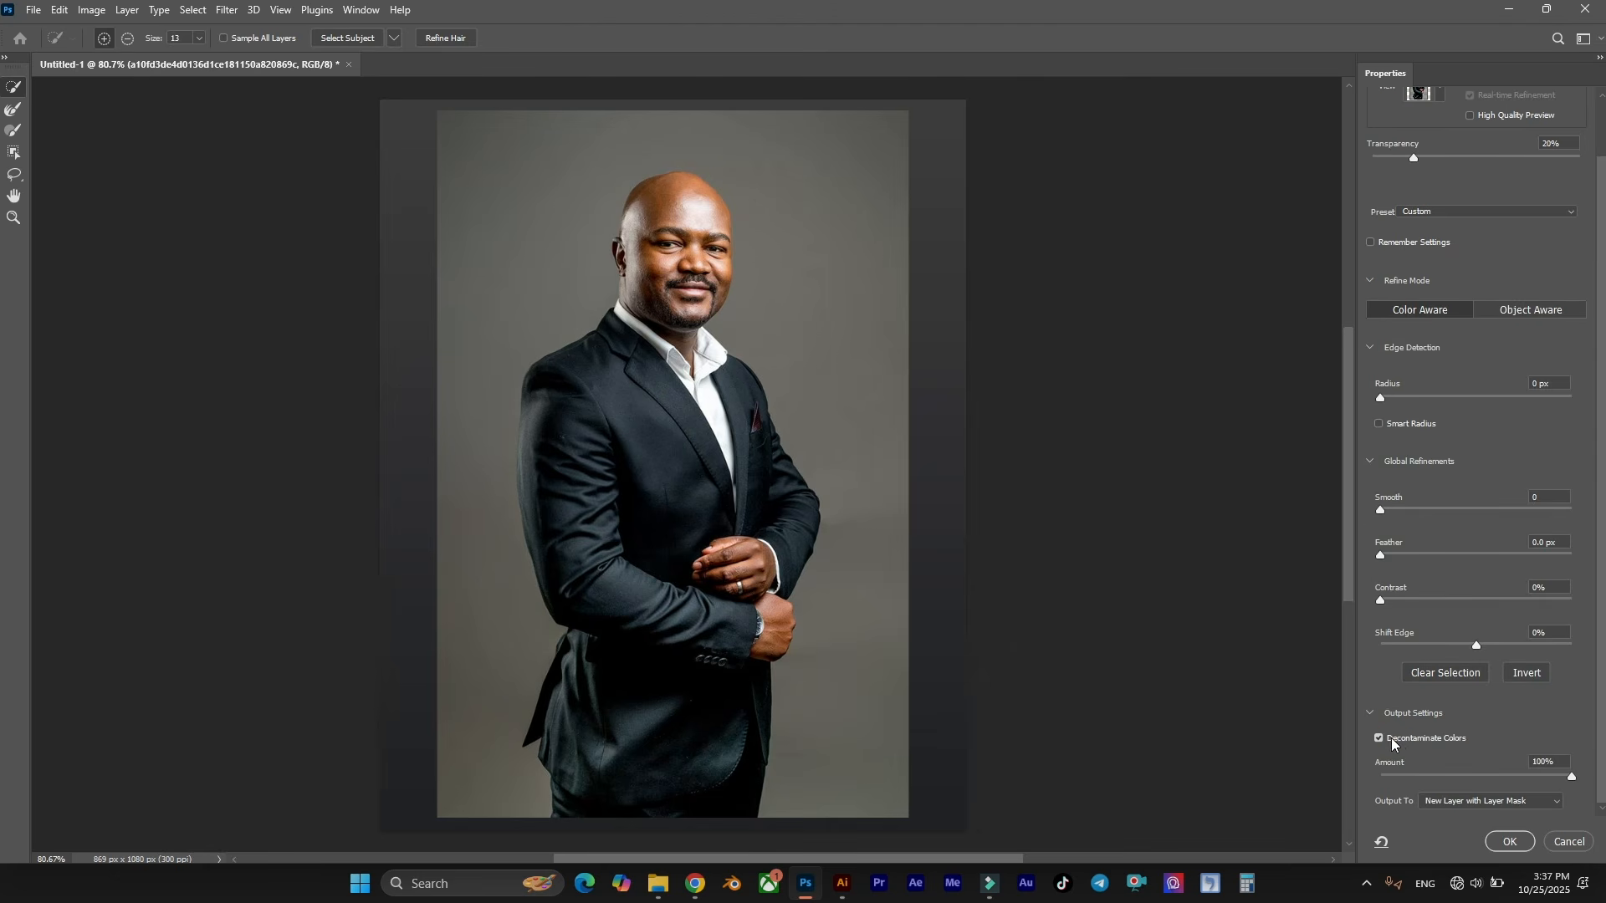
{"action": "left_click", "coordinate": [1510, 841]}
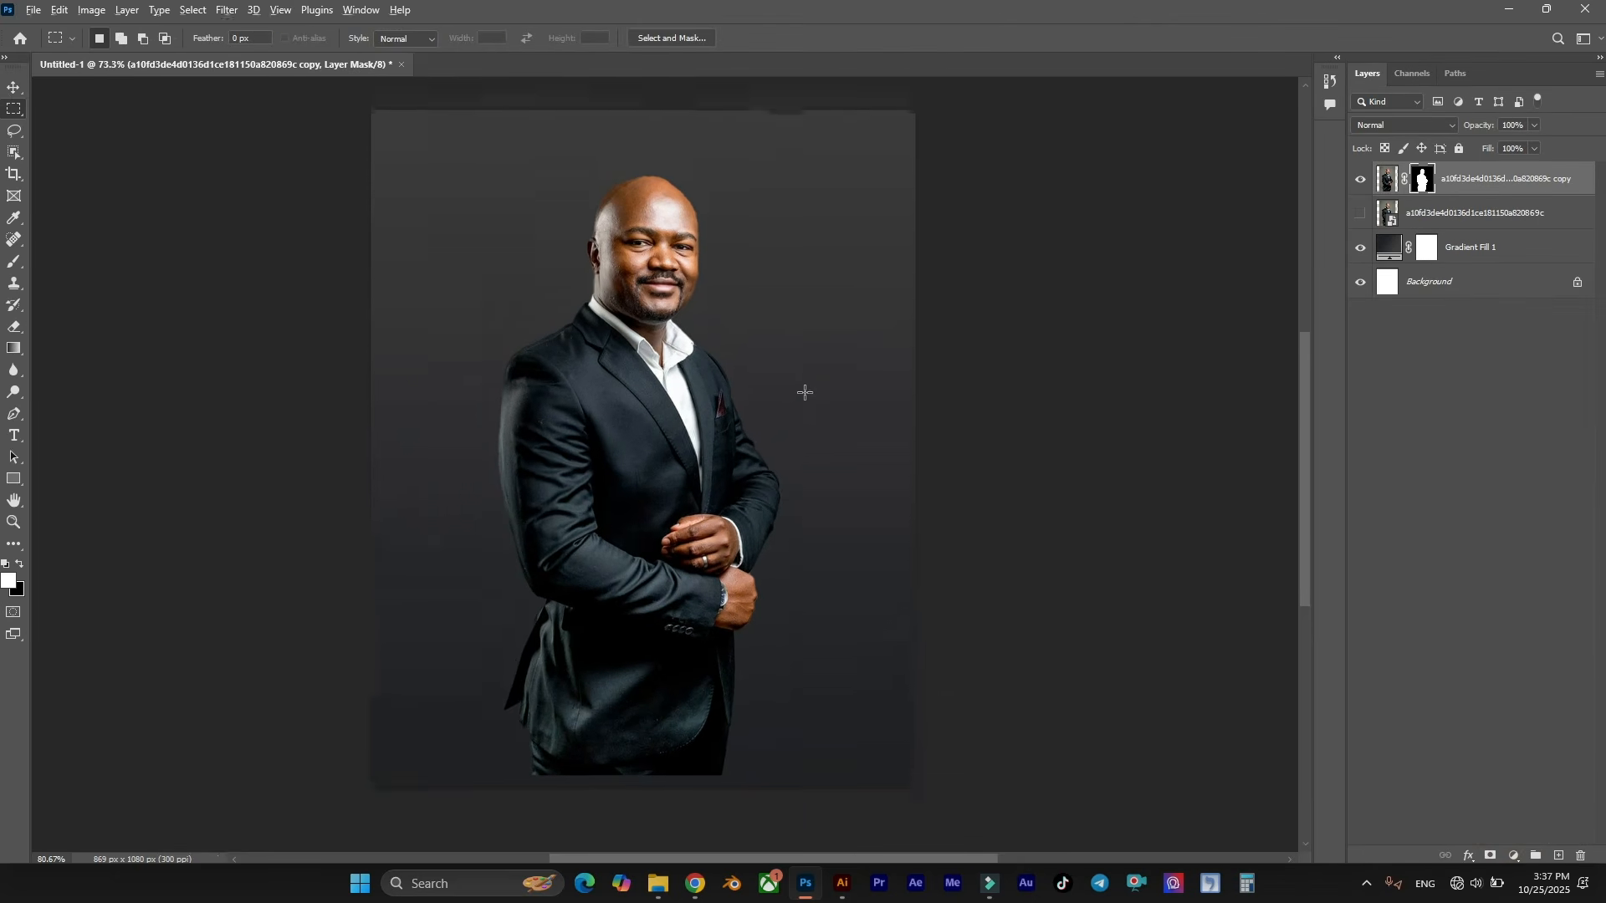
{"action": "key", "text": "ctrl+minus"}
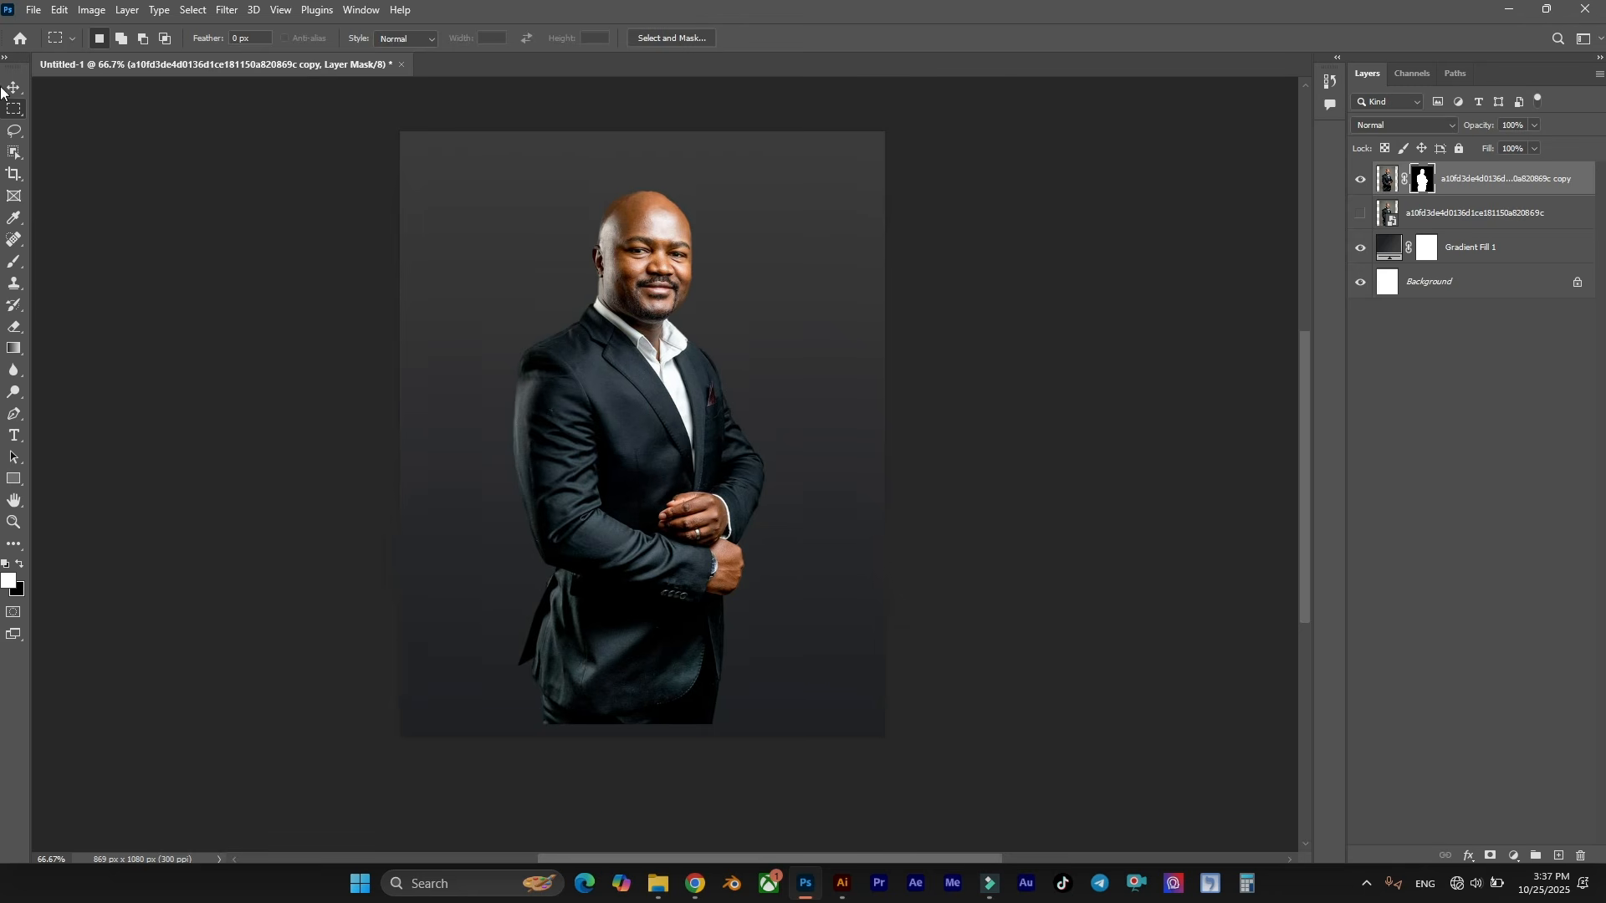
Scale the man's cutout to about 93% with Free Transform and shift it toward the right side of the canvas.
{"action": "left_click", "coordinate": [14, 87]}
{"action": "key", "text": "ctrl+t"}
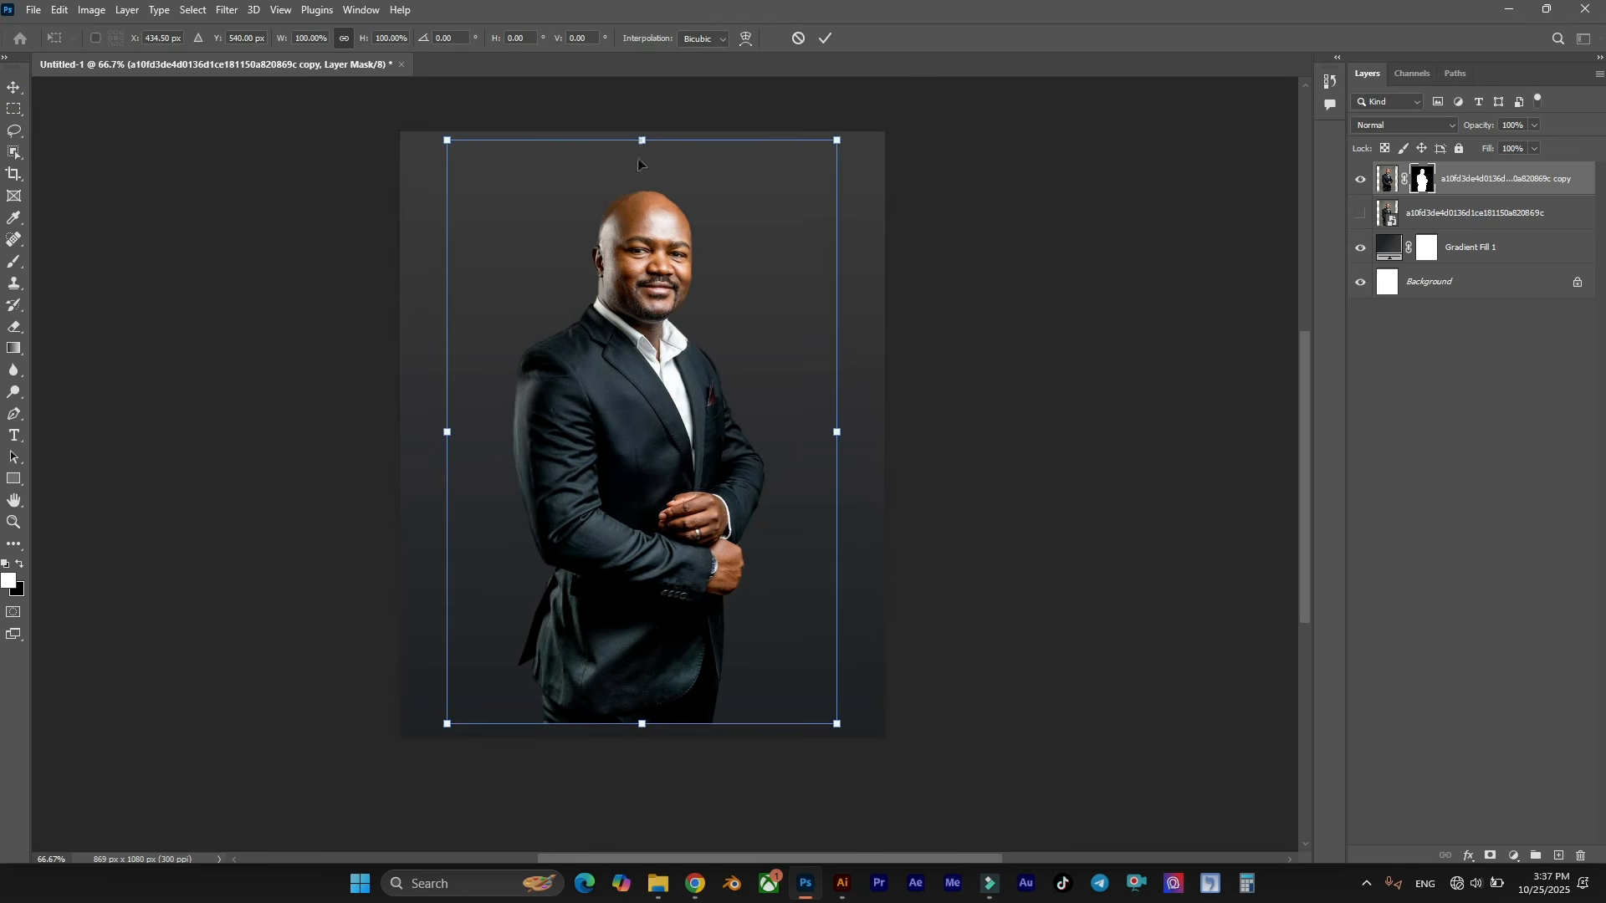
{"action": "left_click_drag", "start_coordinate": [641, 137], "coordinate": [642, 182]}
{"action": "left_click_drag", "start_coordinate": [706, 325], "coordinate": [788, 318]}
{"action": "scroll", "coordinate": [788, 318], "scroll_direction": "up", "scroll_amount": 2}
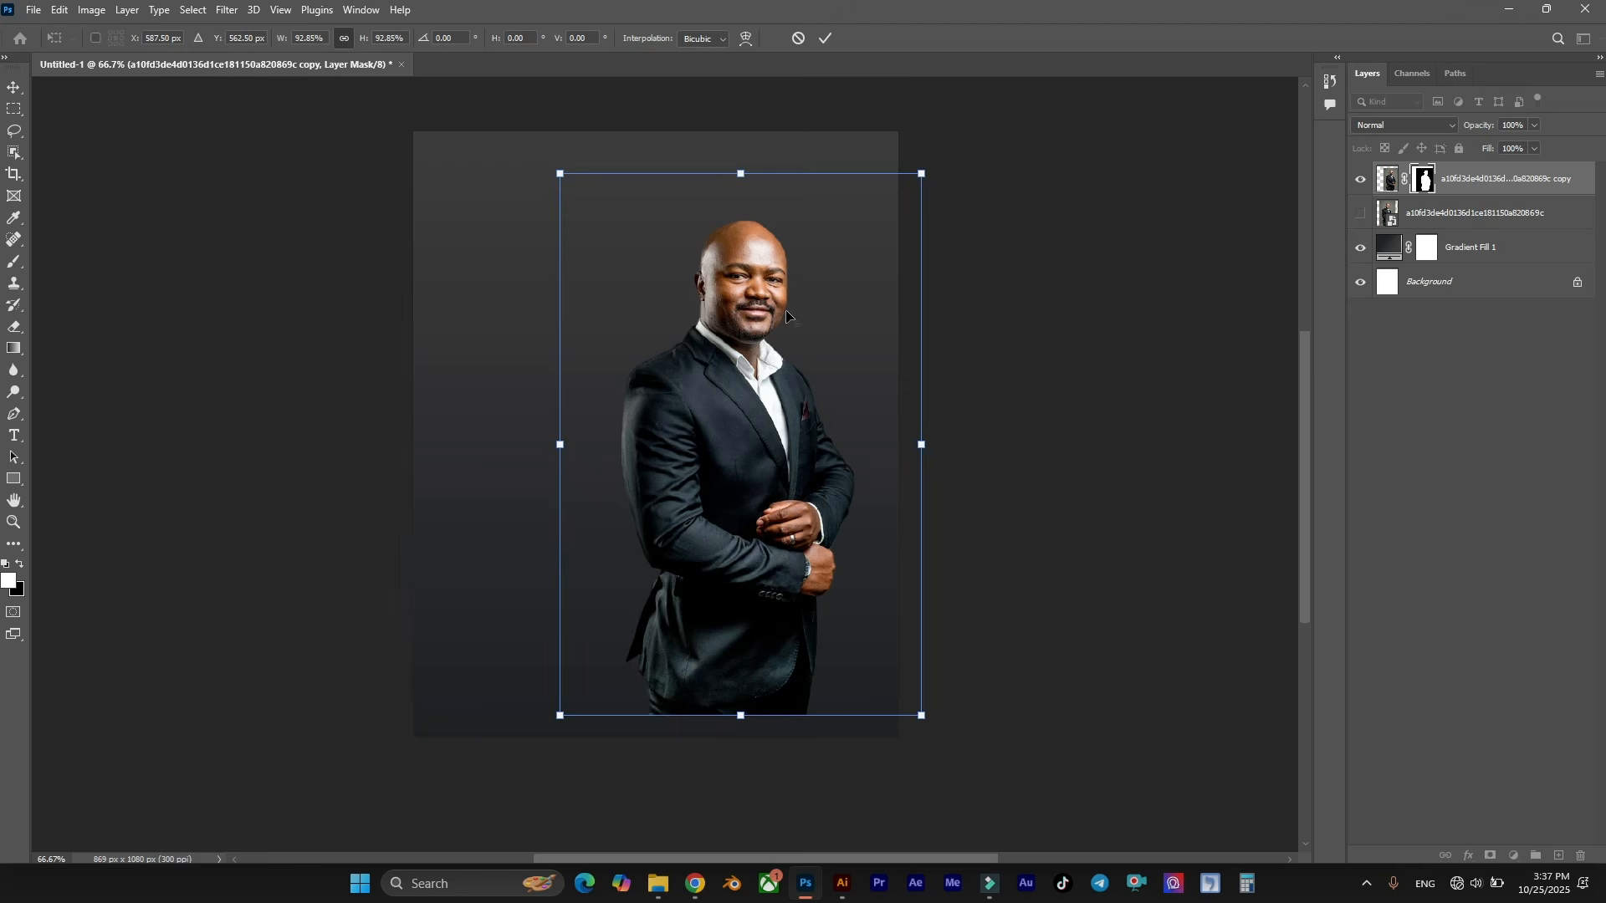
{"action": "left_click", "coordinate": [825, 38]}
{"action": "scroll", "coordinate": [782, 543], "scroll_direction": "down", "scroll_amount": 2}
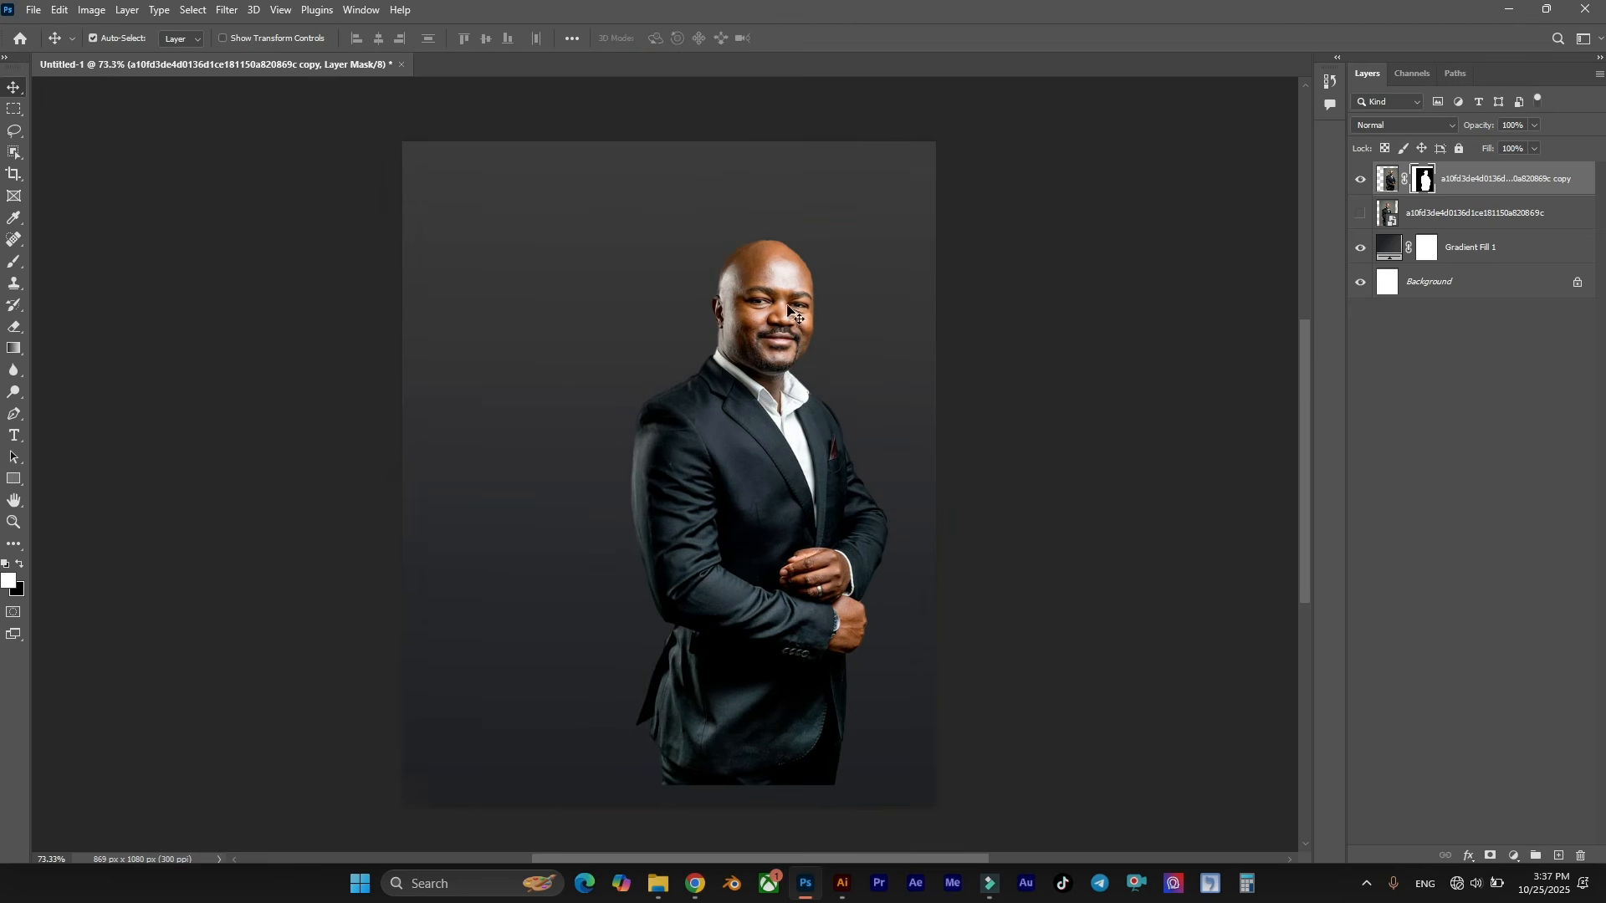
{"action": "scroll", "coordinate": [782, 544], "scroll_direction": "up", "scroll_amount": 2}
{"action": "scroll", "coordinate": [798, 483], "scroll_direction": "down", "scroll_amount": 1}
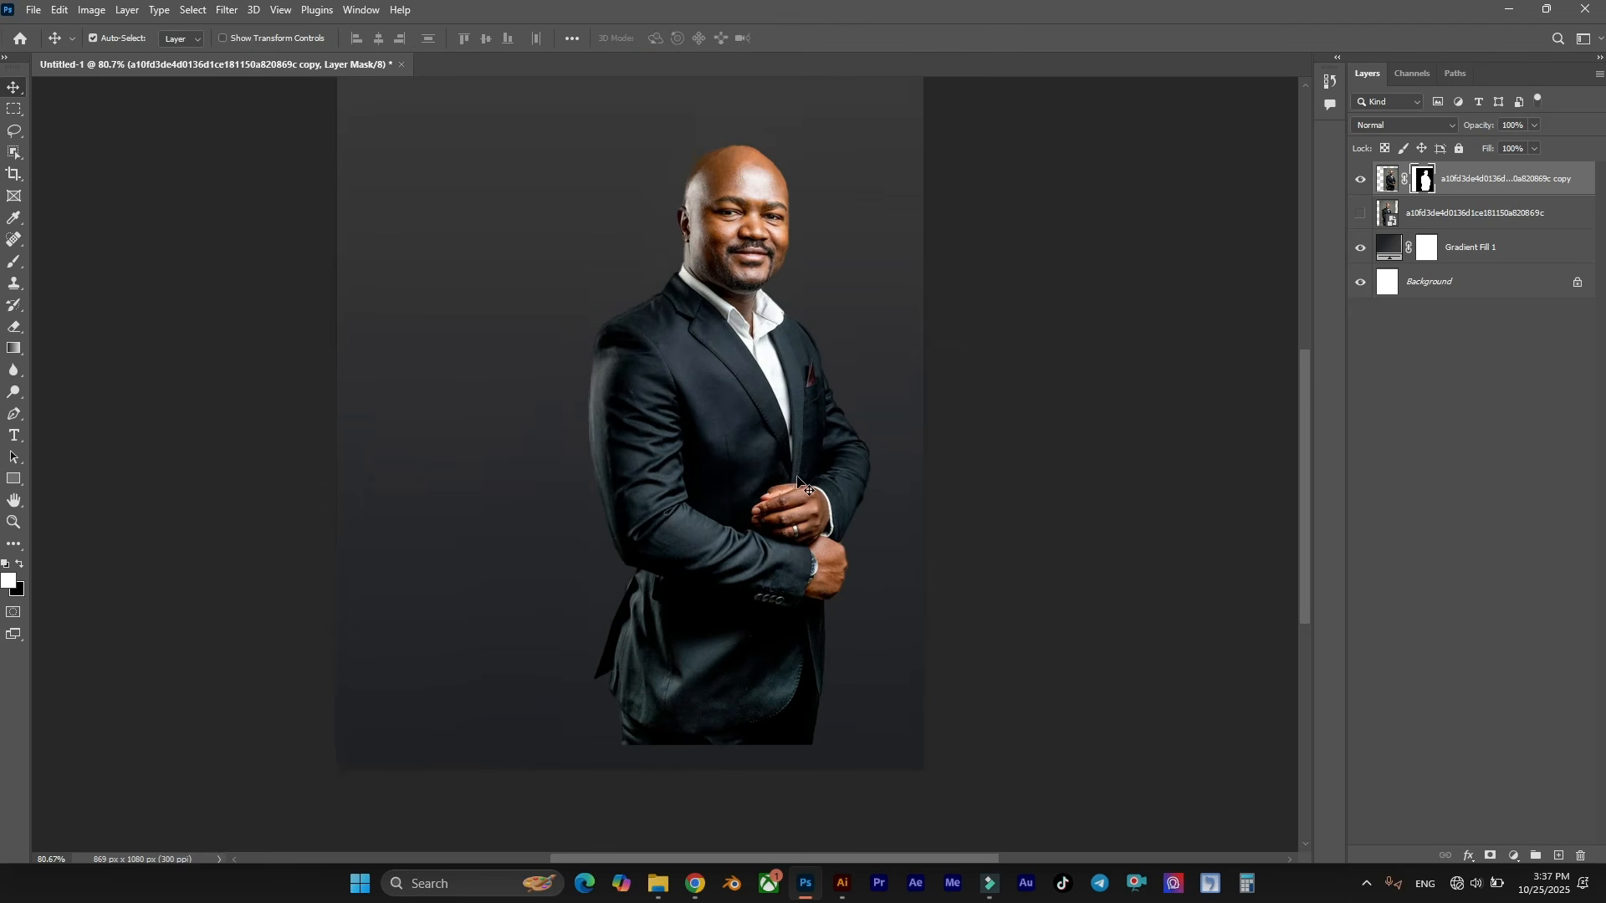
Recolor the first stop of the Gradient Fill 1 background gradient to #10181a, sampled from the dark jacket fabric.
{"action": "left_click", "coordinate": [1460, 215]}
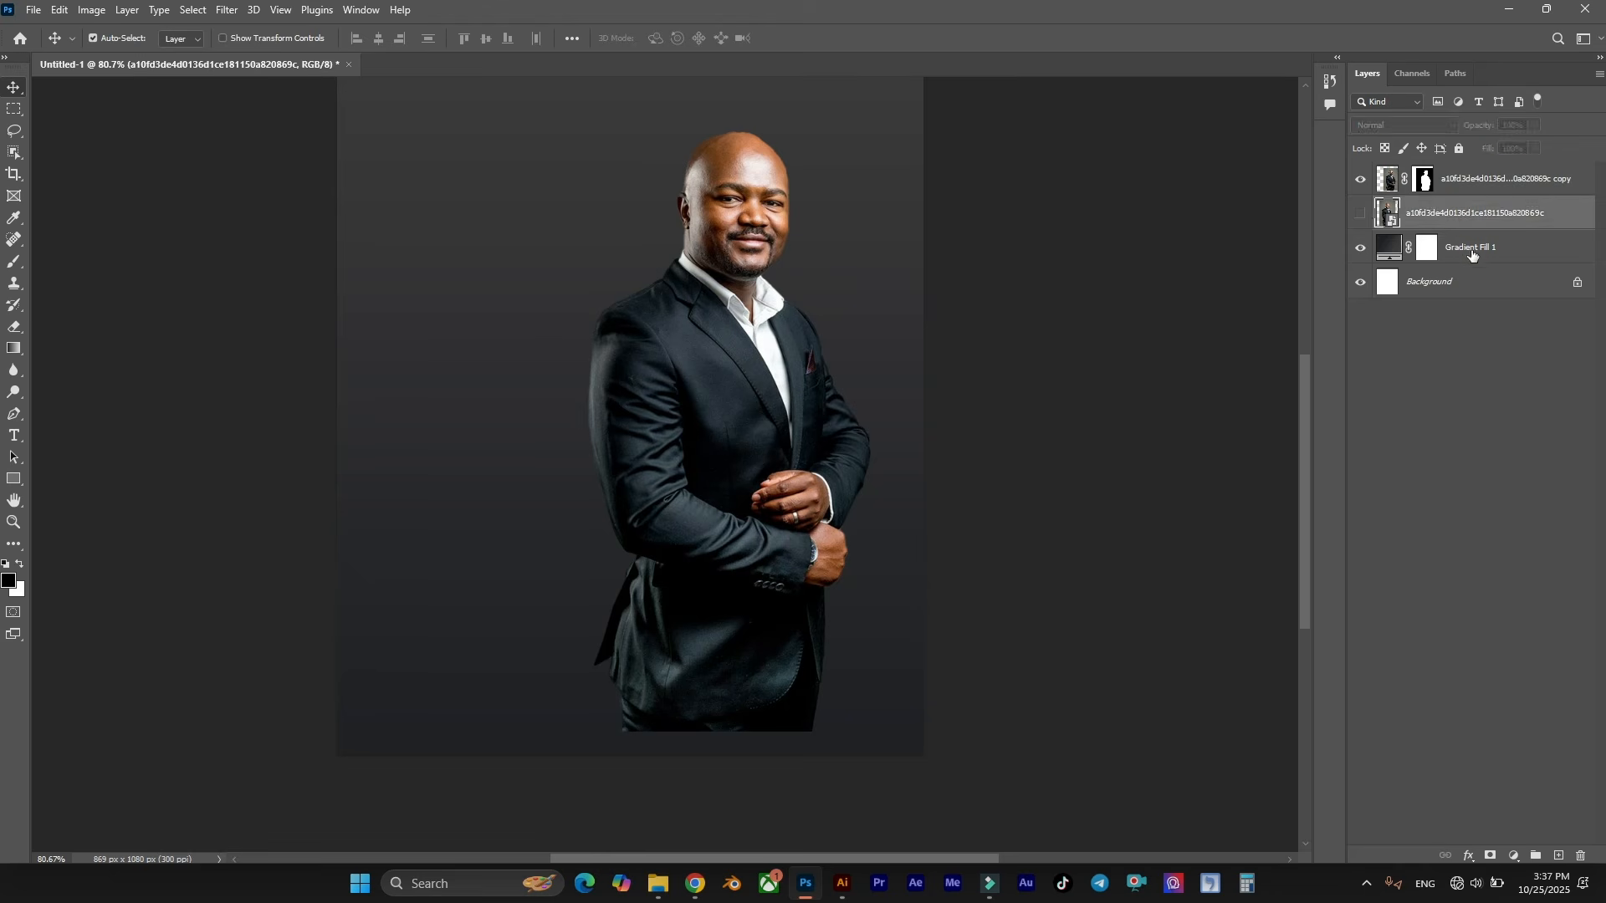
{"action": "left_click", "coordinate": [1389, 247]}
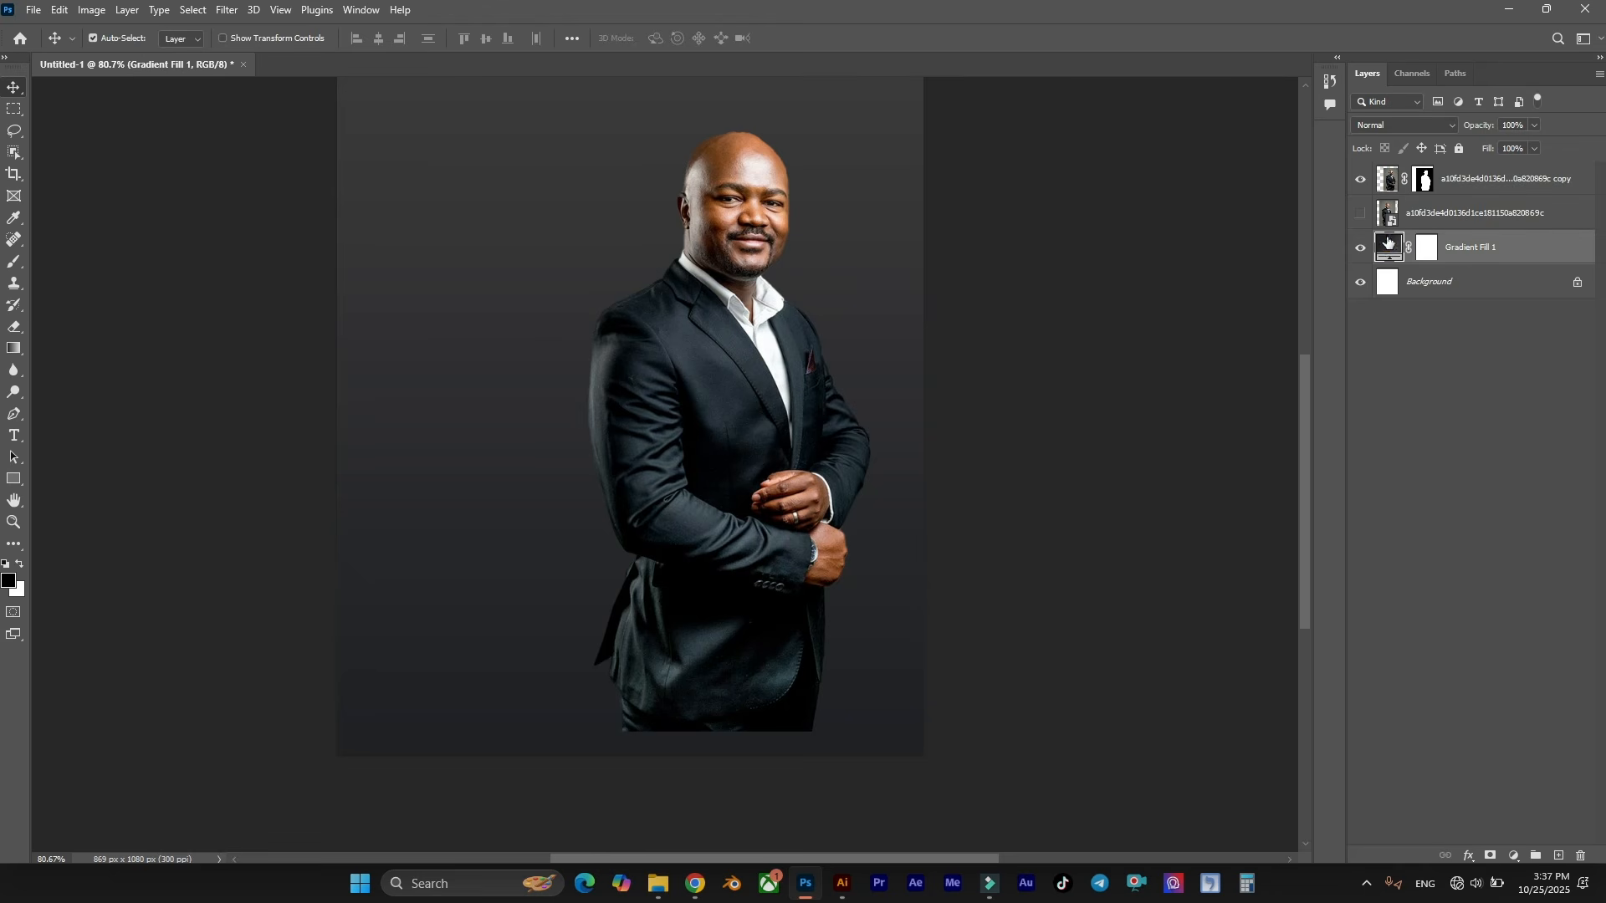
{"action": "double_click", "coordinate": [1389, 243]}
{"action": "left_click_drag", "start_coordinate": [803, 194], "coordinate": [1077, 150]}
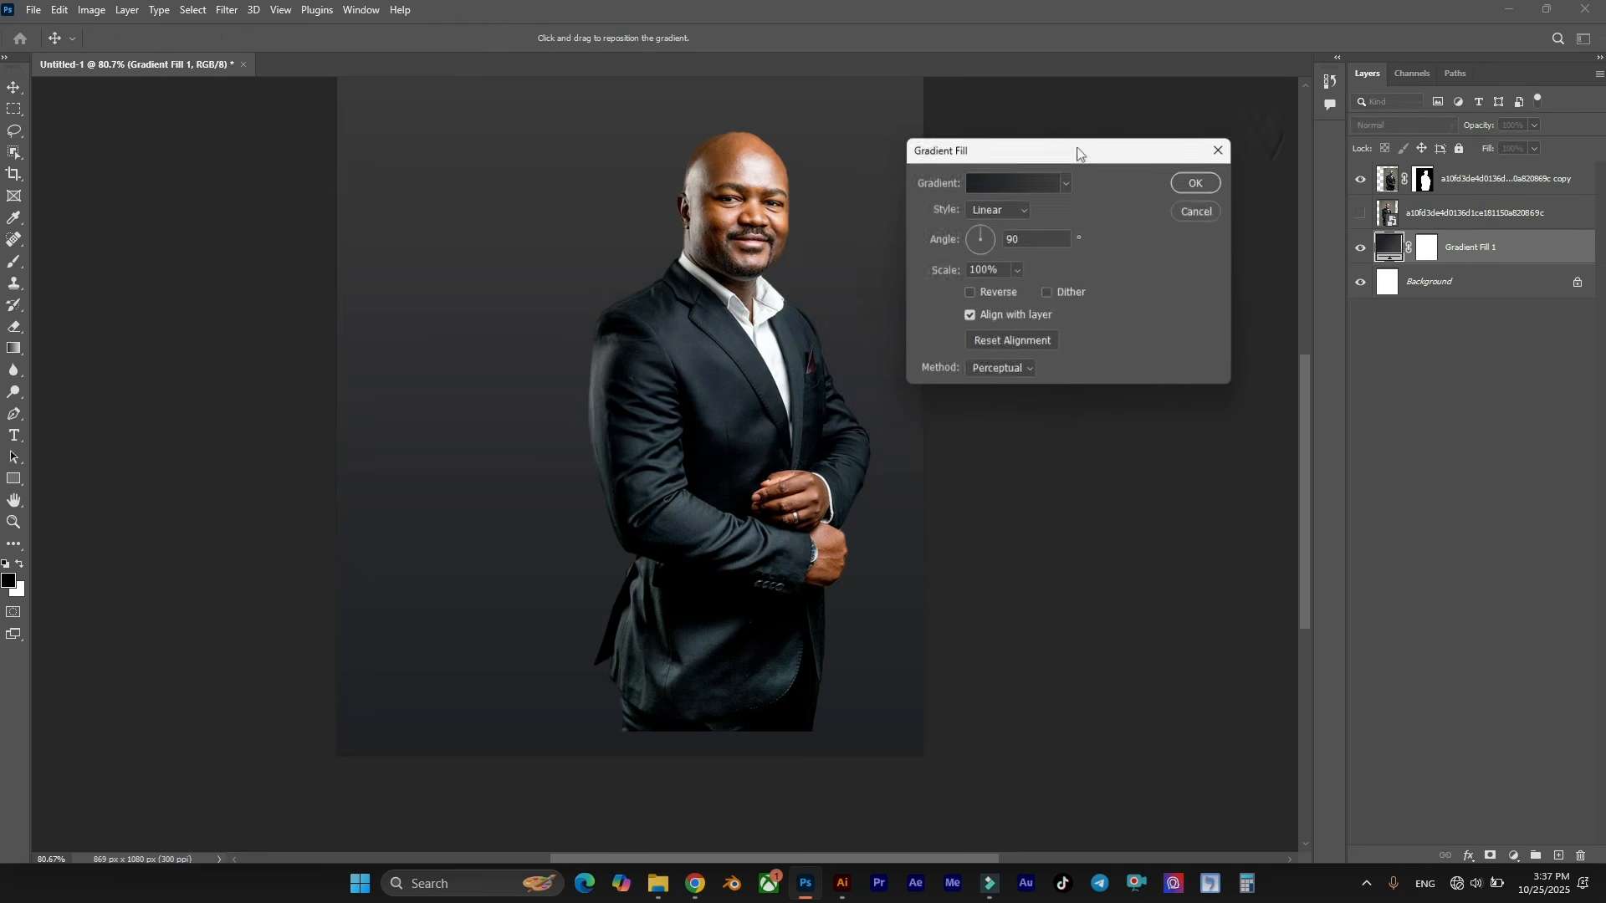
{"action": "left_click", "coordinate": [1008, 178]}
{"action": "left_click_drag", "start_coordinate": [705, 135], "coordinate": [1030, 142]}
{"action": "double_click", "coordinate": [951, 447]}
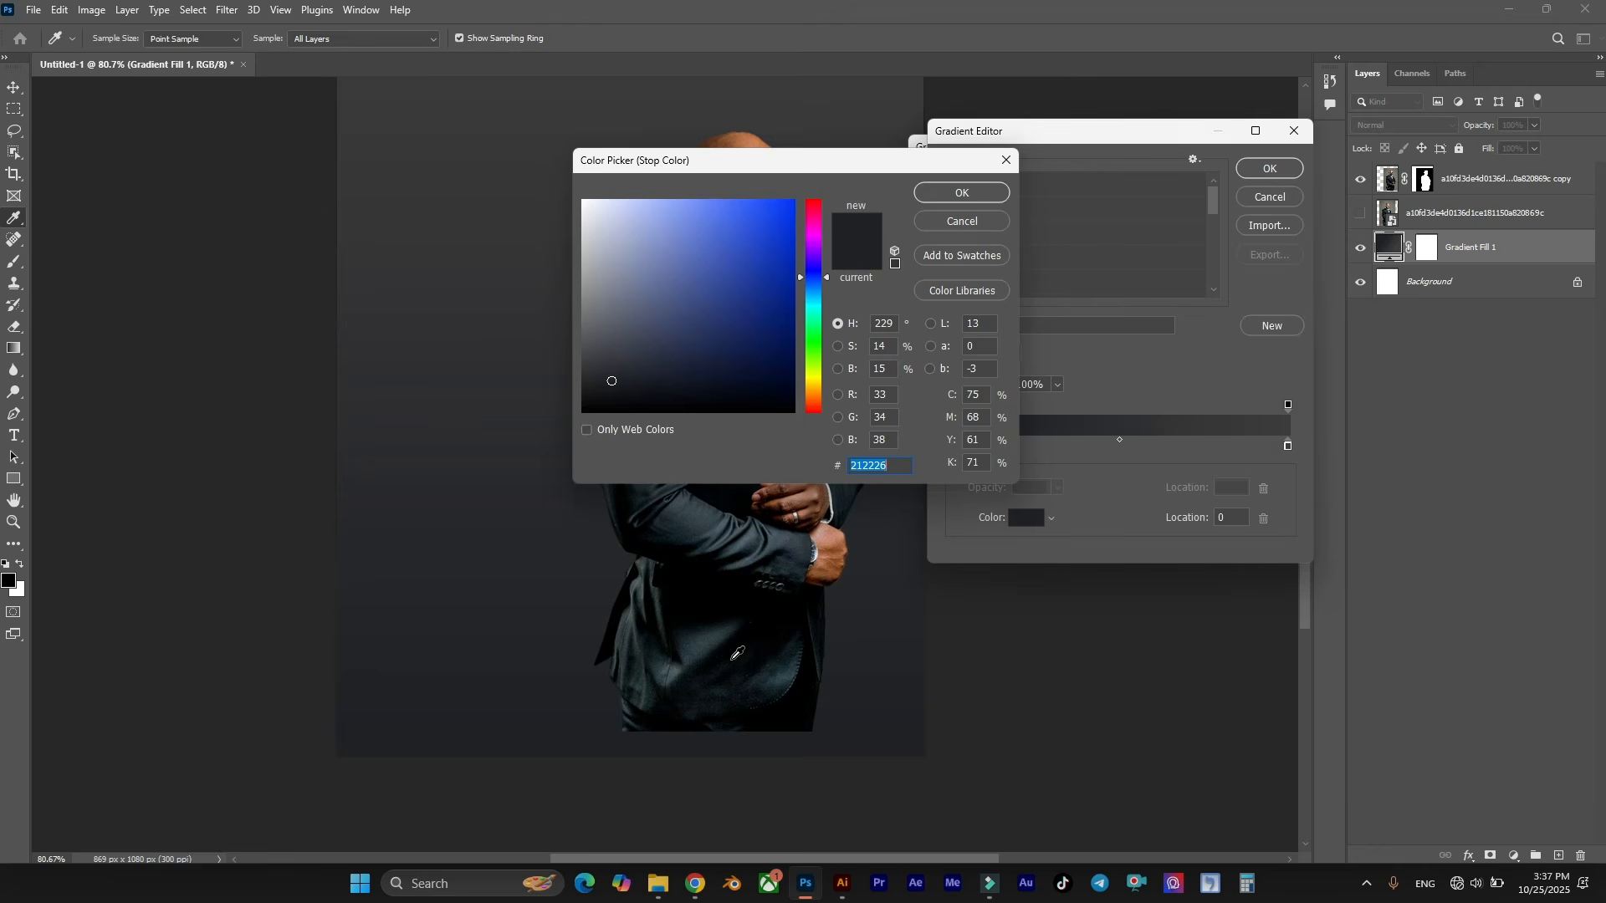
{"action": "left_click", "coordinate": [737, 652]}
{"action": "left_click", "coordinate": [714, 651]}
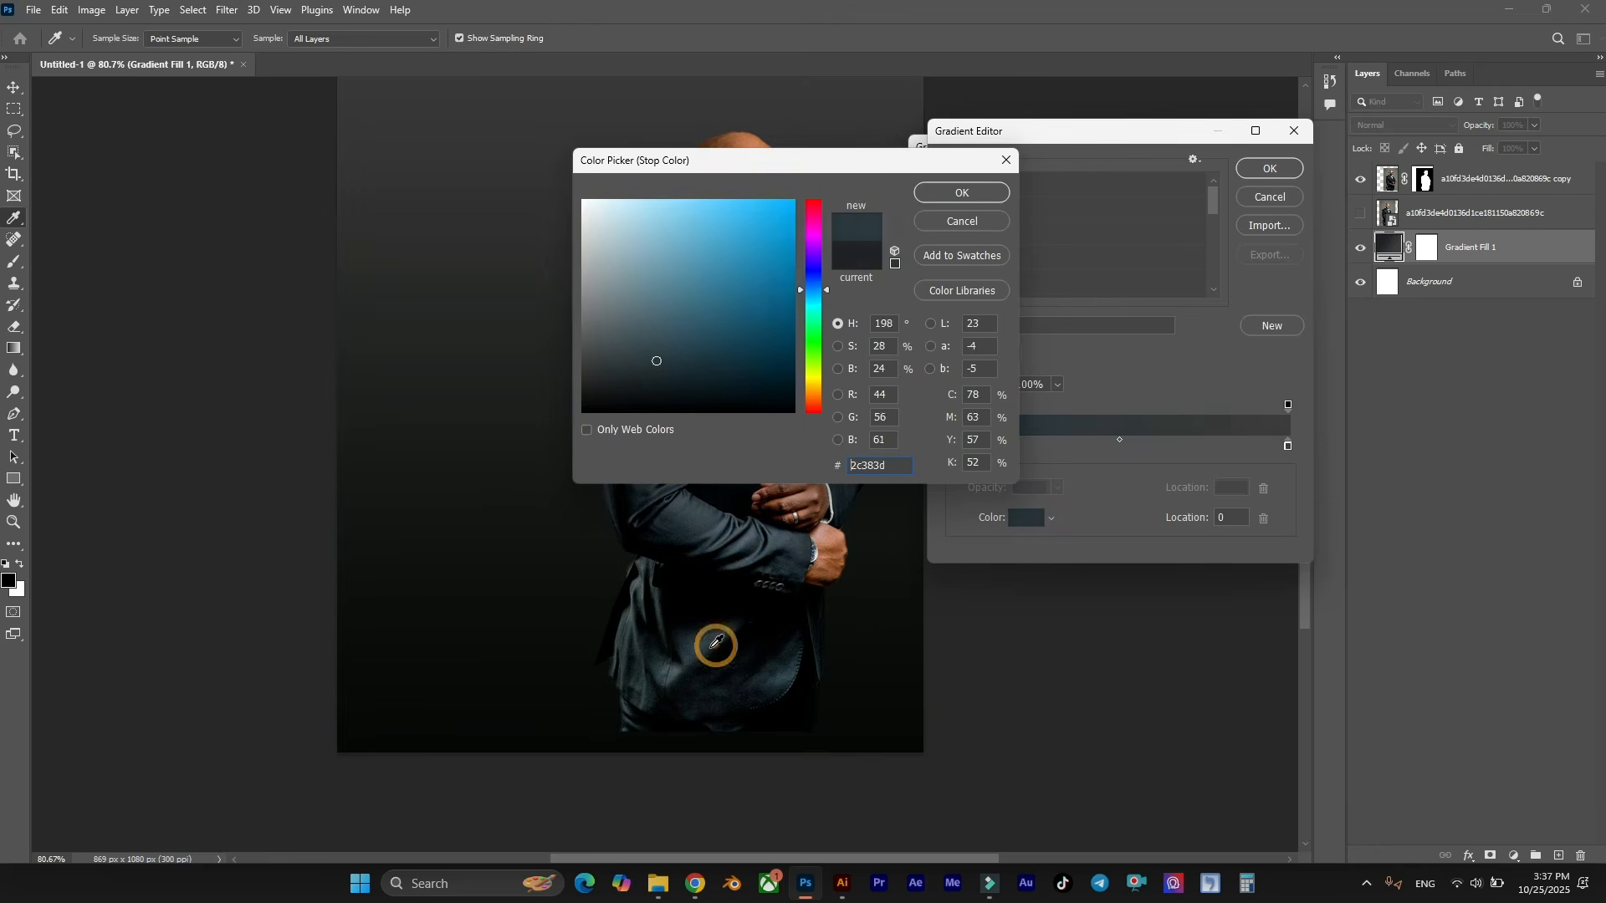
{"action": "left_click", "coordinate": [711, 652]}
{"action": "left_click", "coordinate": [713, 654]}
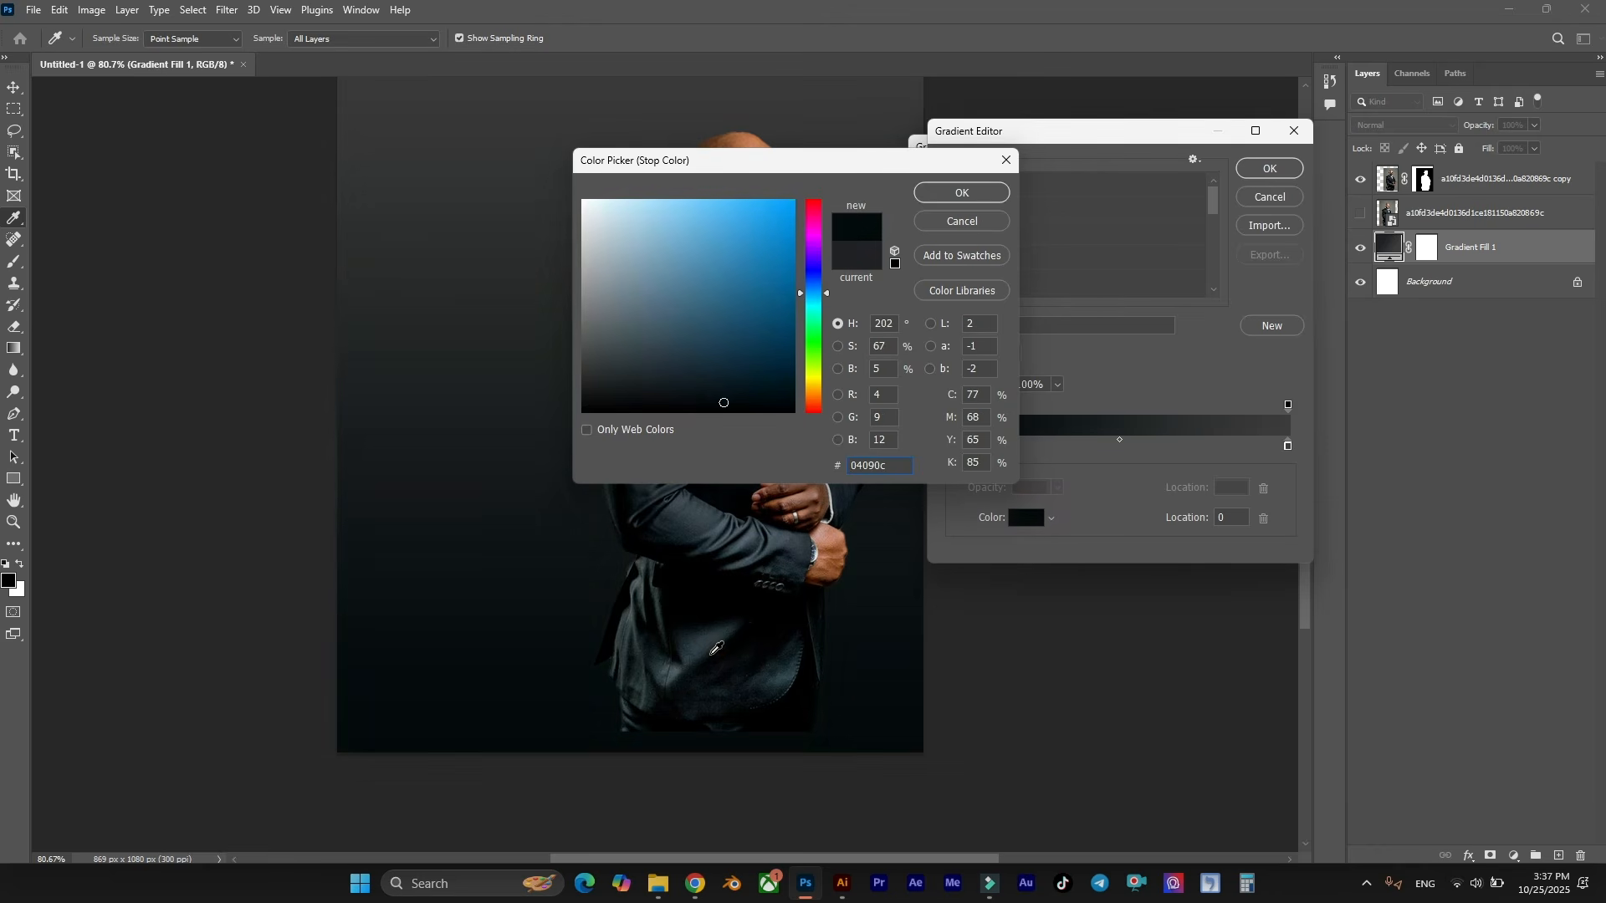
{"action": "left_click", "coordinate": [716, 649]}
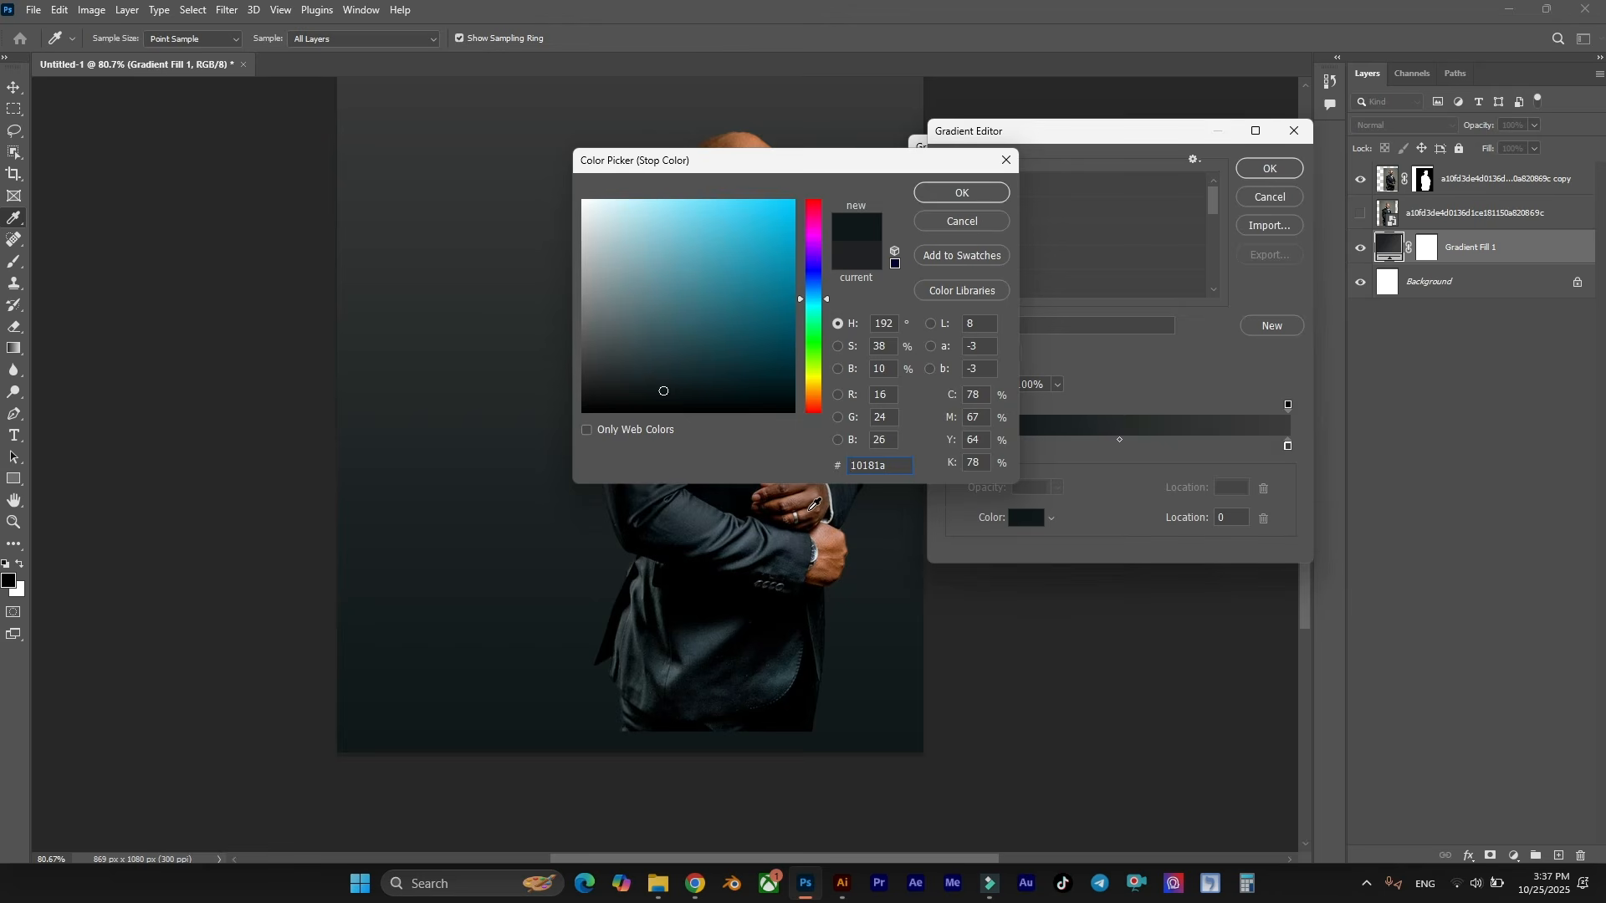
{"action": "left_click", "coordinate": [962, 192]}
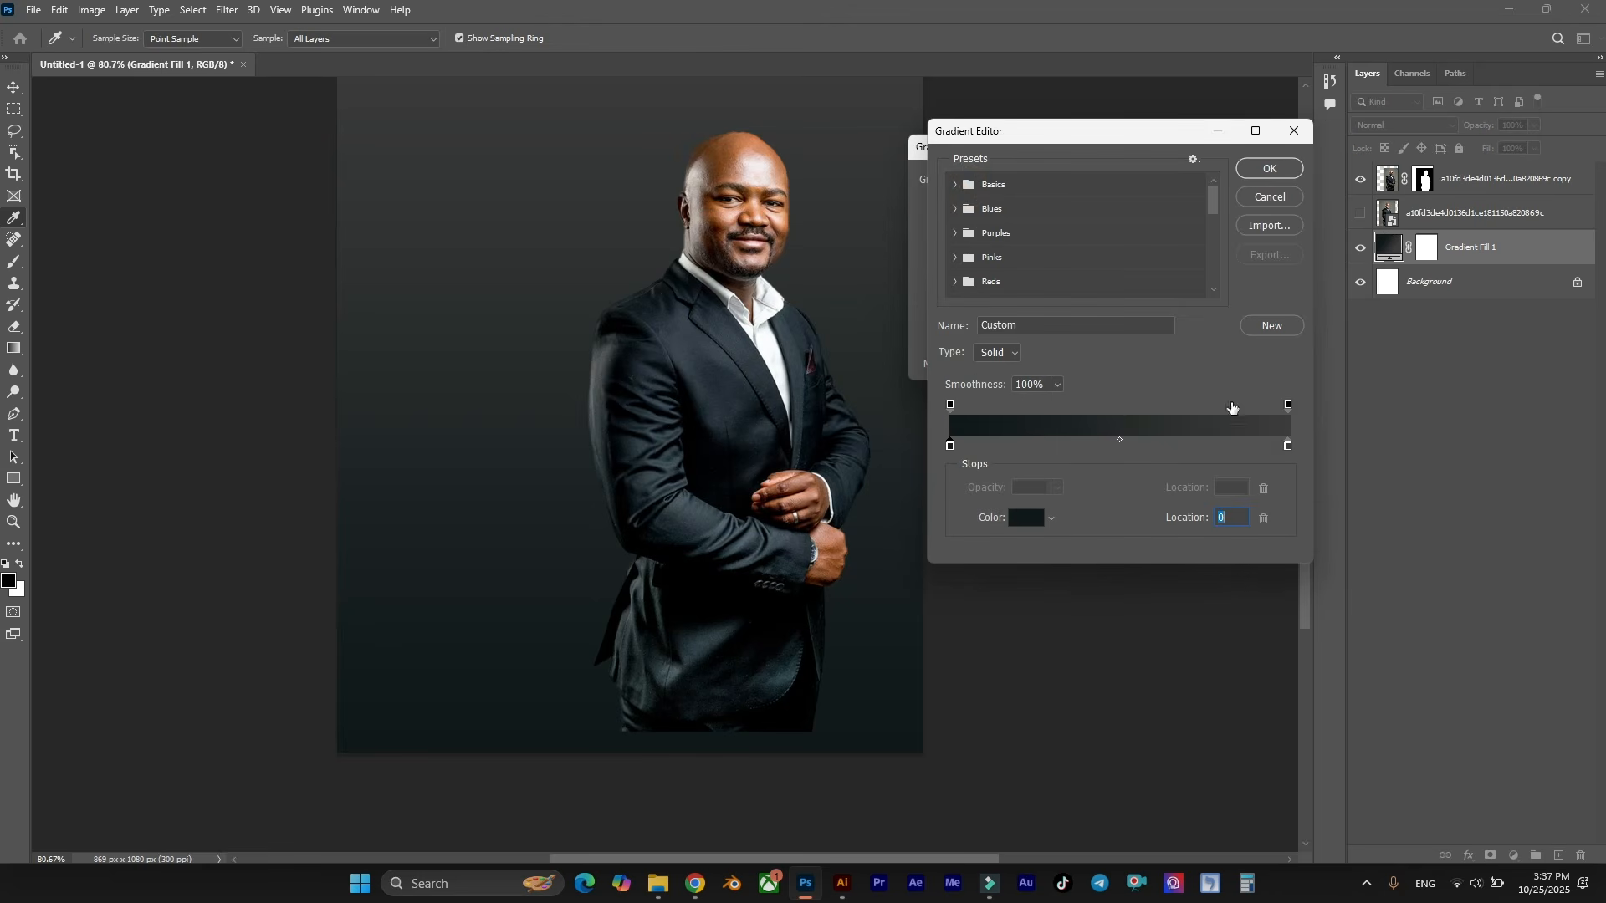
Recolor the gradient's end stop to #2b3a3c, sampled from a lighter area of the jacket, and apply the new gradient.
{"action": "left_click", "coordinate": [1289, 450]}
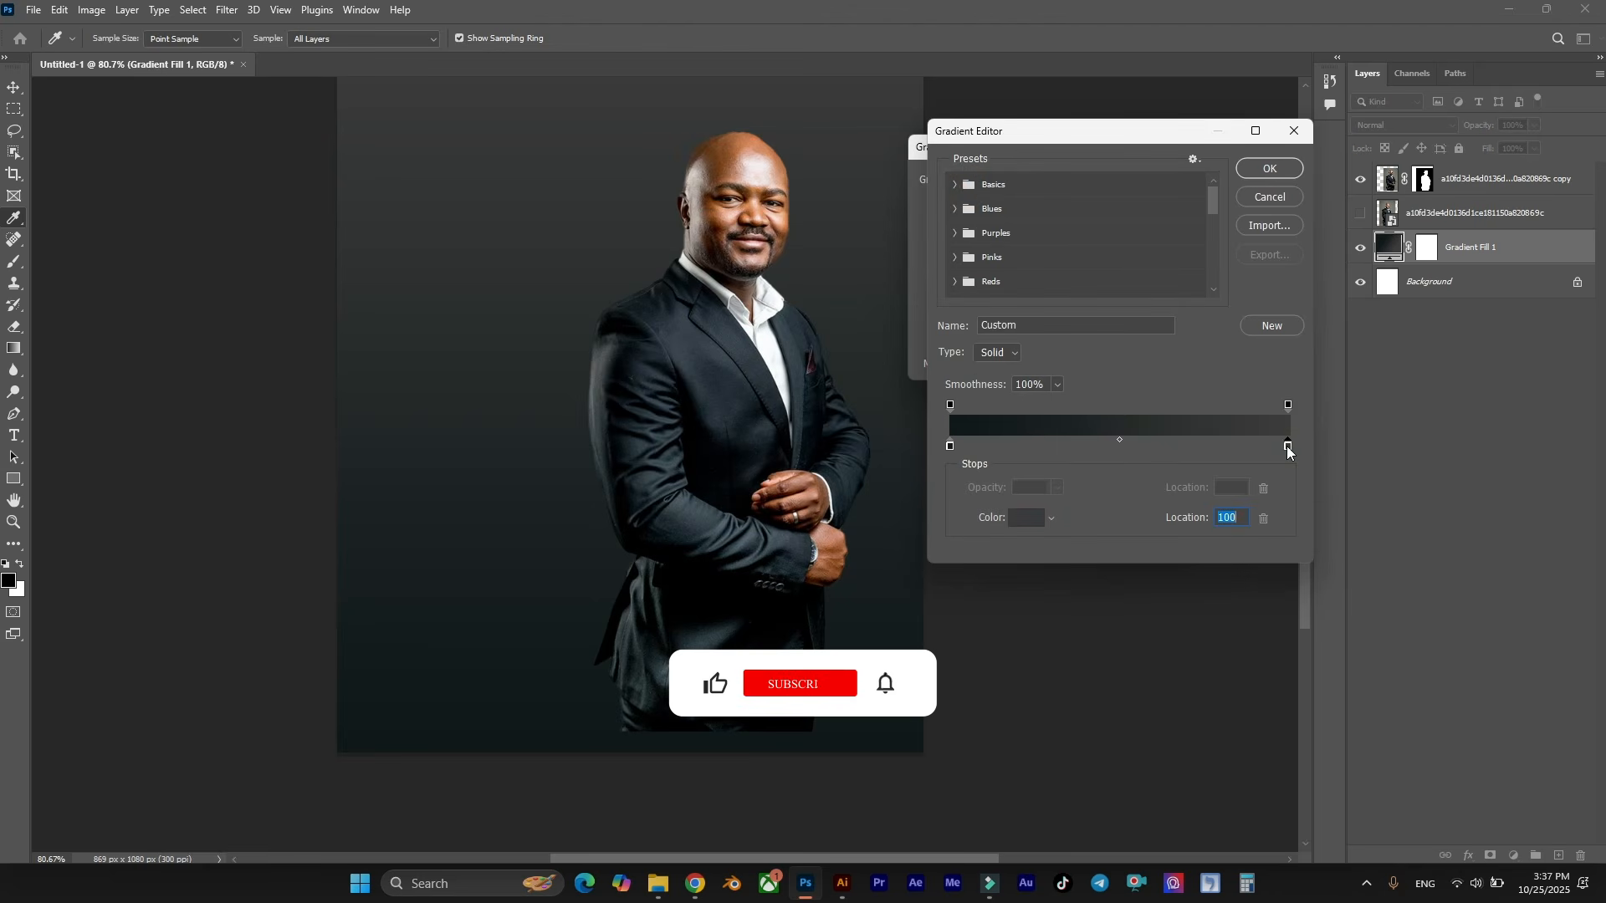
{"action": "double_click", "coordinate": [1288, 448]}
{"action": "left_click_drag", "start_coordinate": [618, 150], "coordinate": [900, 135]}
{"action": "left_click_drag", "start_coordinate": [611, 356], "coordinate": [602, 374]}
{"action": "left_click", "coordinate": [708, 647]}
{"action": "left_click", "coordinate": [708, 646]}
{"action": "left_click", "coordinate": [710, 641]}
{"action": "left_click", "coordinate": [713, 635]}
{"action": "left_click", "coordinate": [714, 632]}
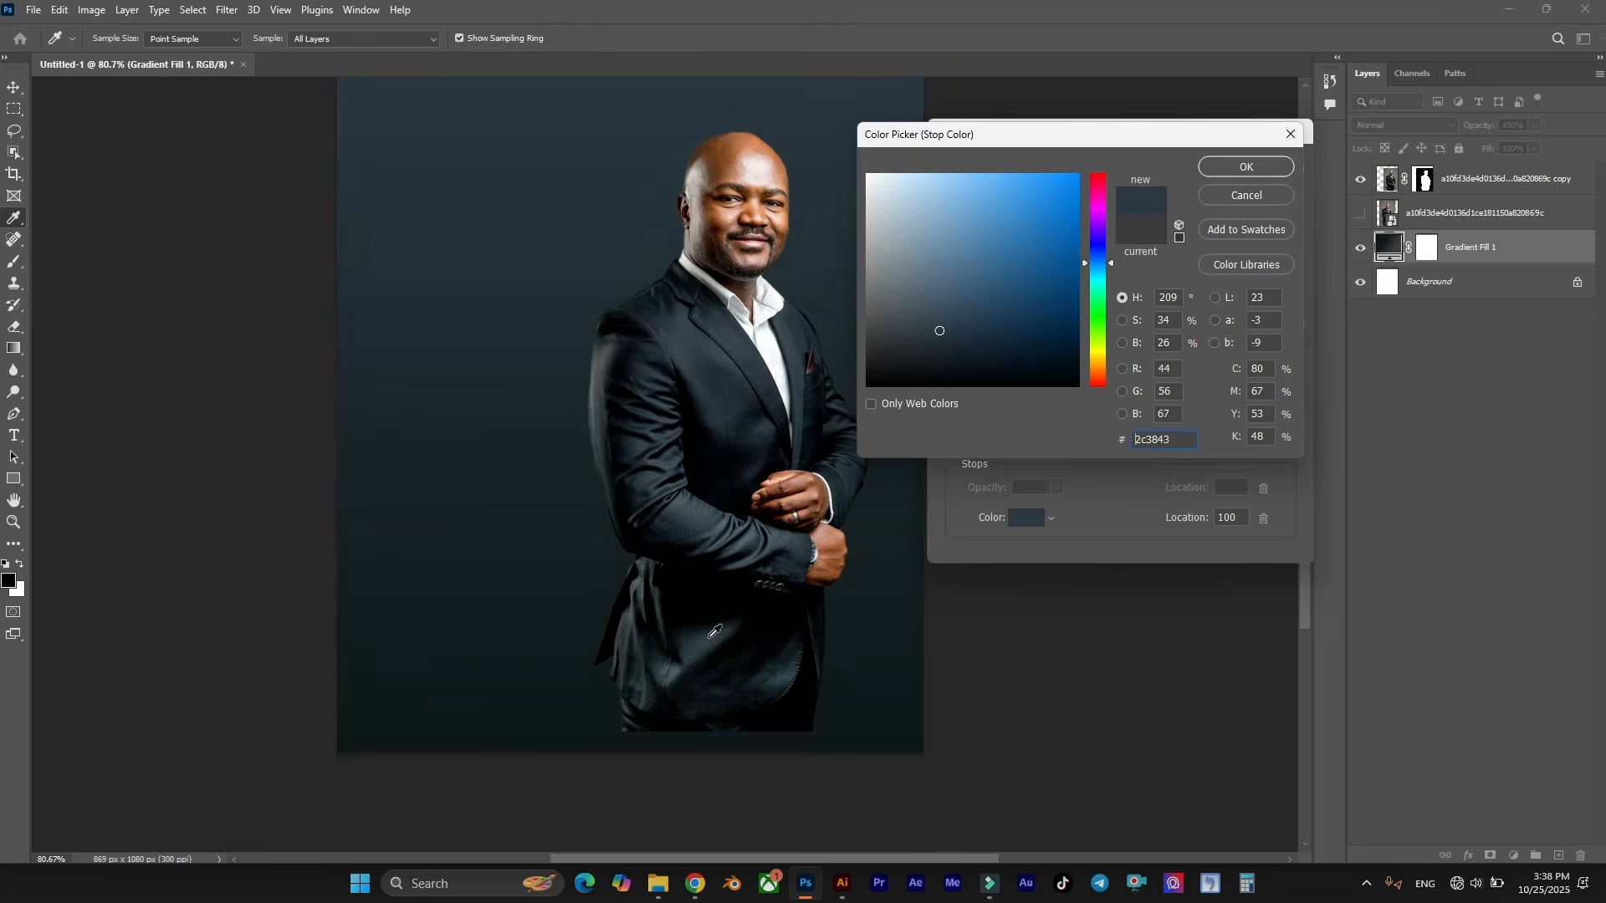
{"action": "left_click", "coordinate": [710, 639]}
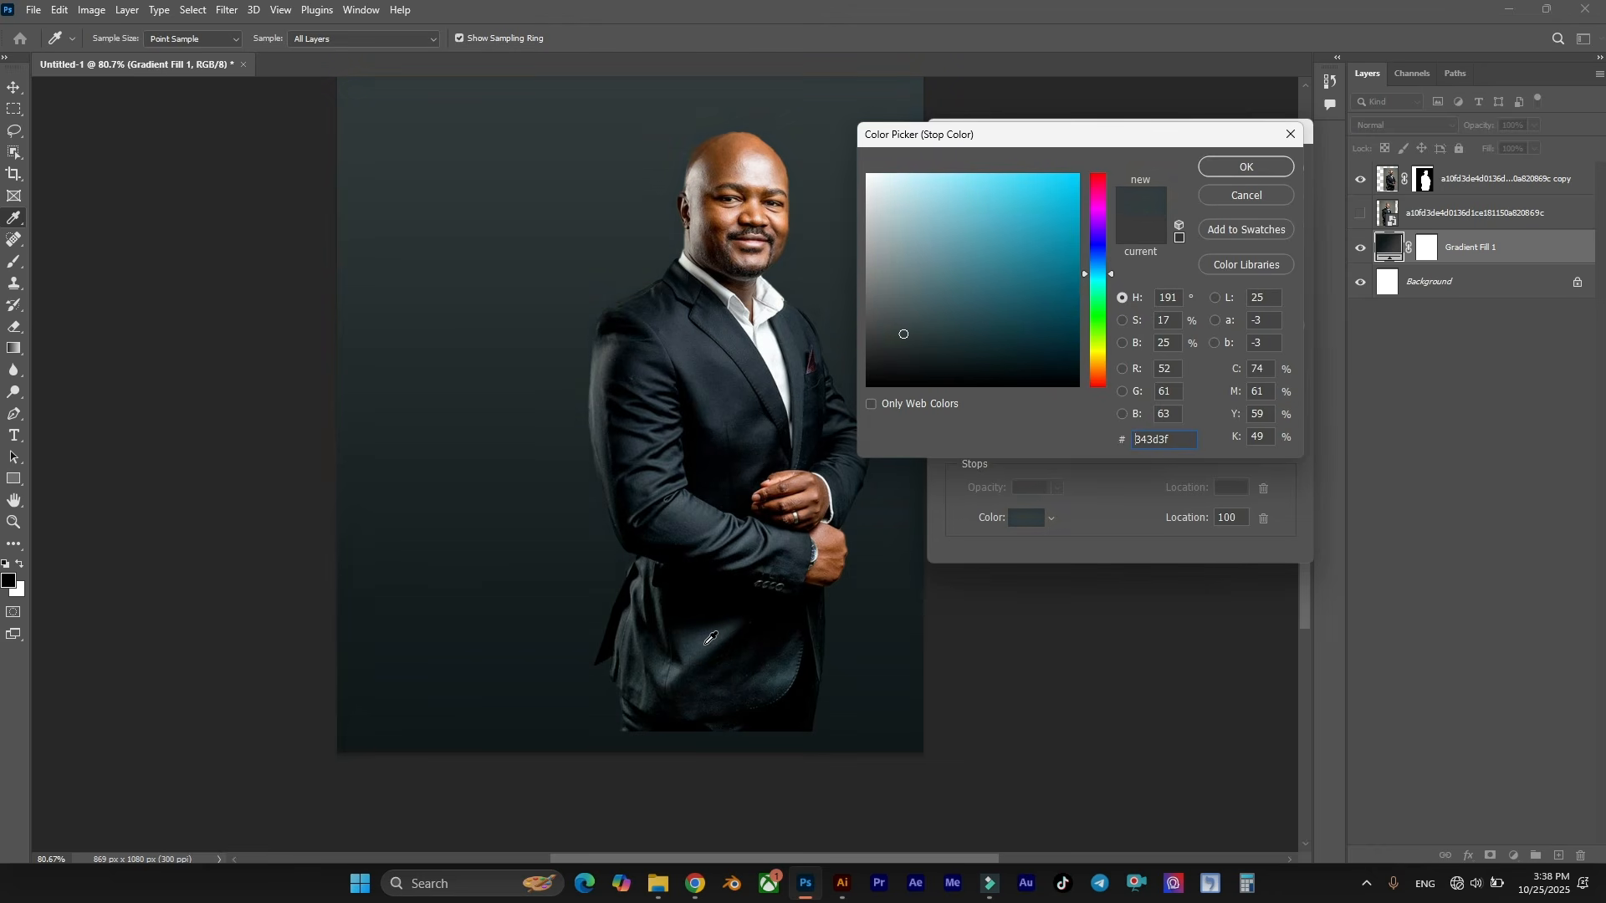
{"action": "left_click", "coordinate": [708, 647]}
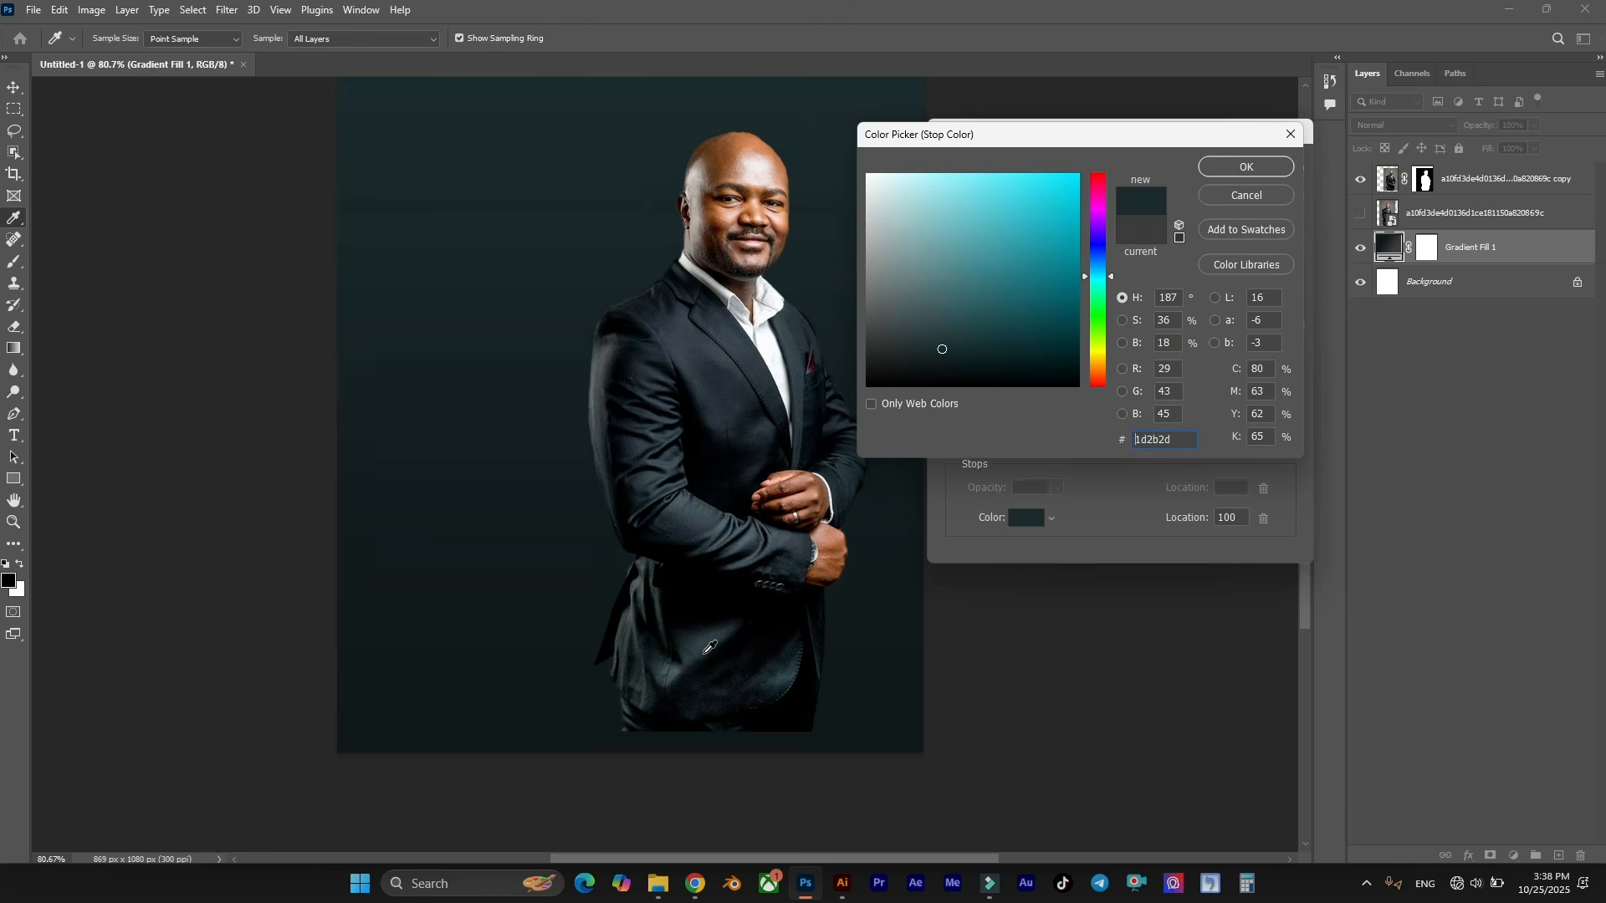
{"action": "left_click", "coordinate": [708, 646]}
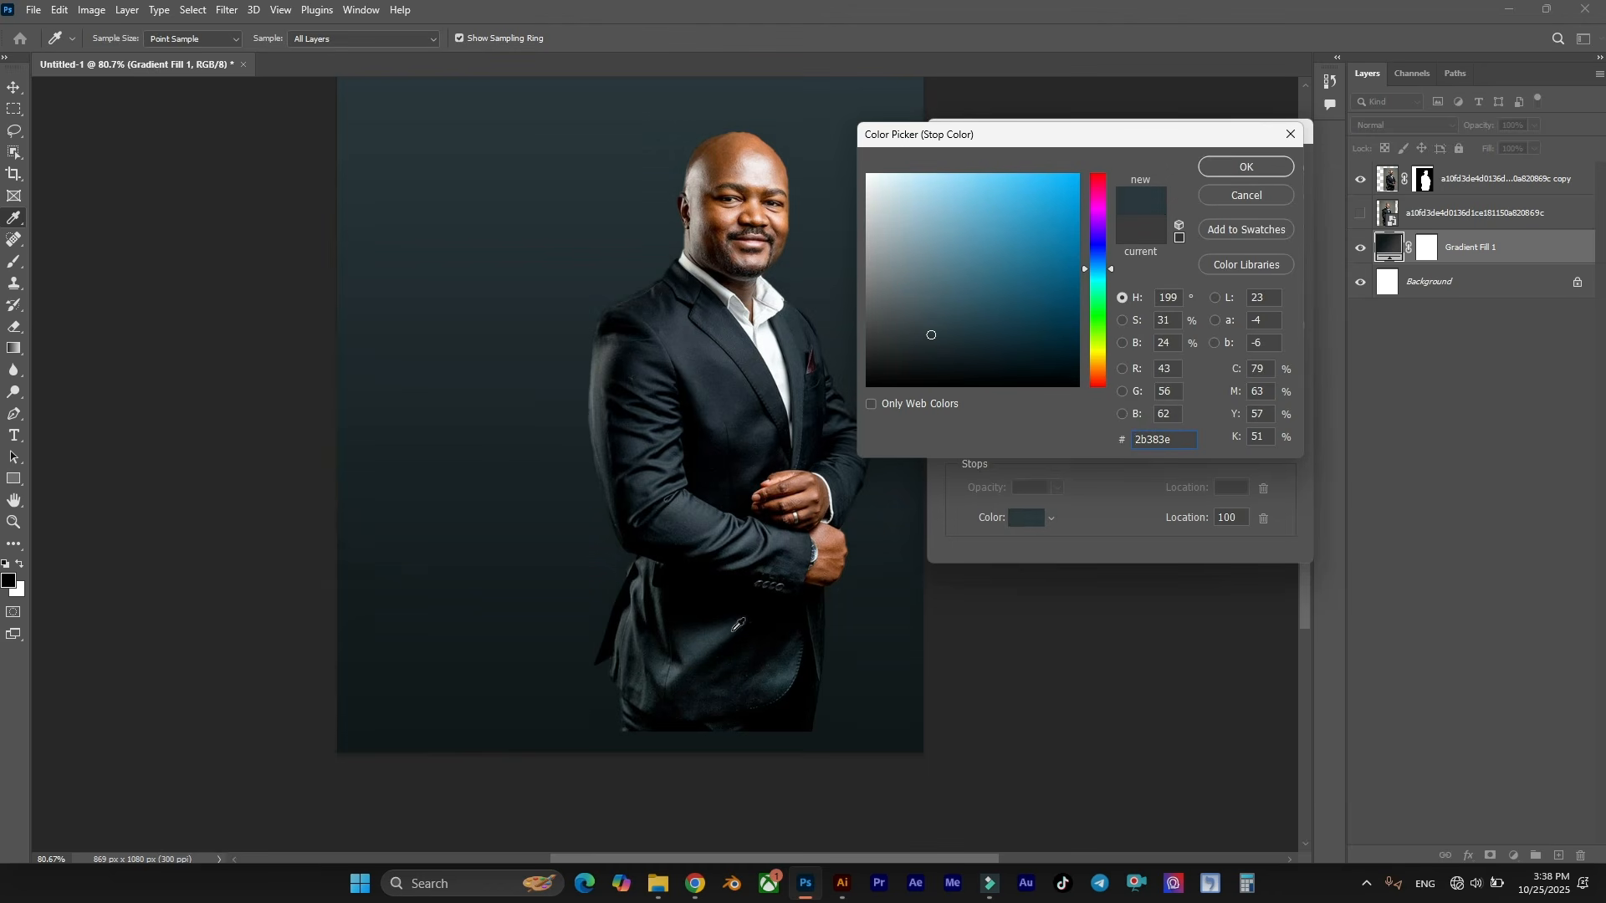
{"action": "left_click", "coordinate": [712, 642]}
{"action": "left_click", "coordinate": [715, 636]}
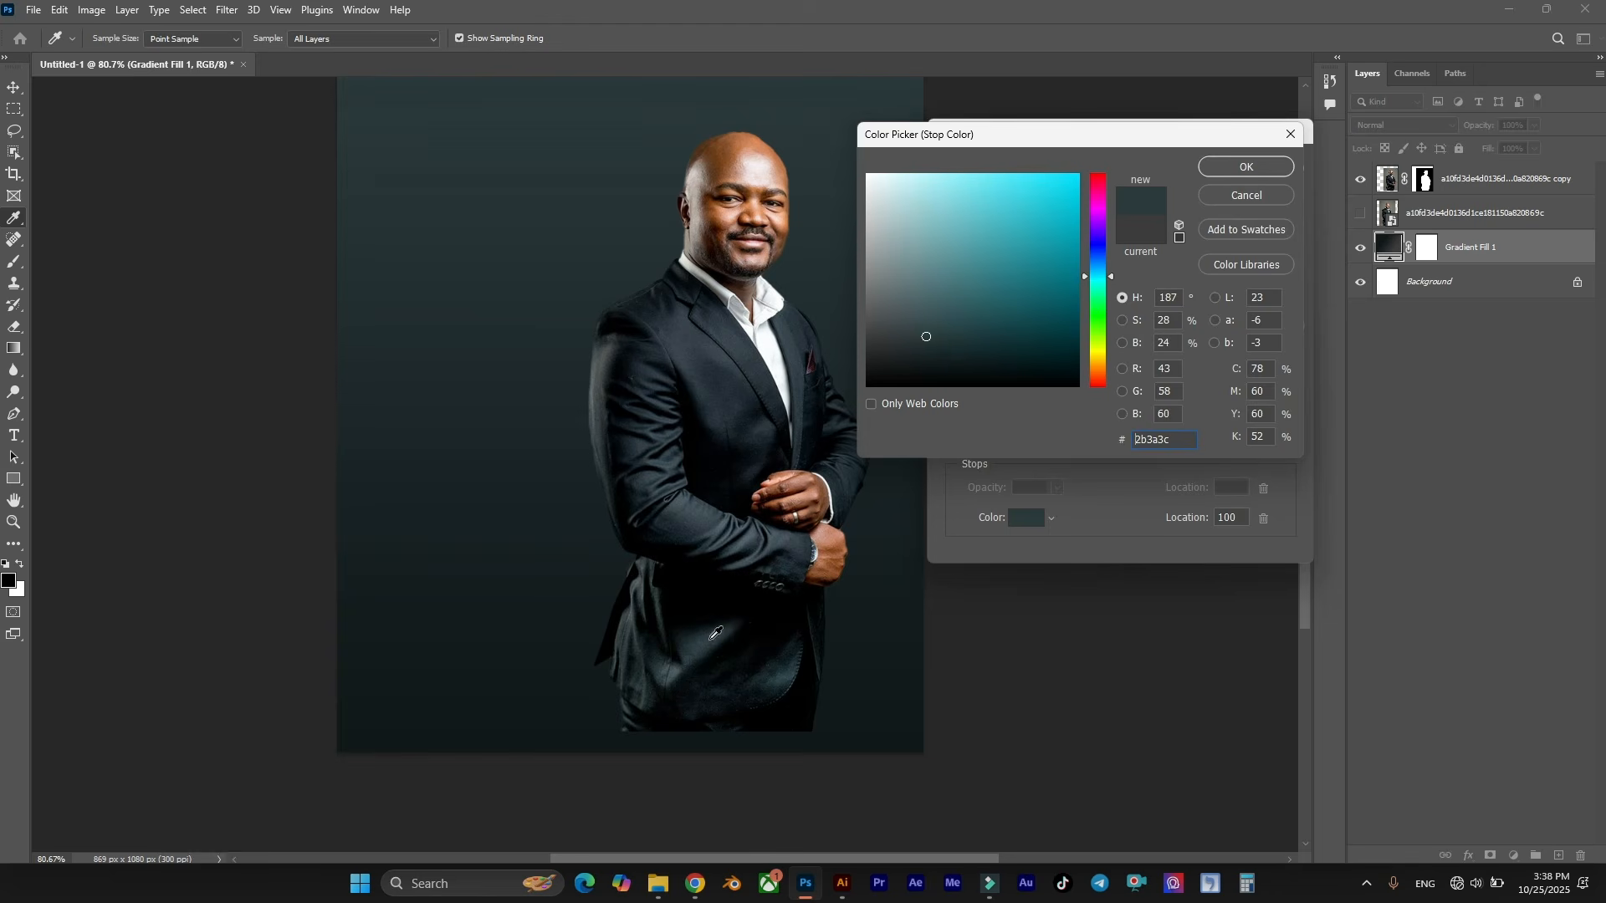
{"action": "left_click", "coordinate": [1246, 167]}
{"action": "left_click", "coordinate": [1271, 171]}
{"action": "left_click", "coordinate": [1197, 180]}
Target the cutout layer's mask and set up a black 500 px brush for painting on it.
{"action": "scroll", "coordinate": [982, 309], "scroll_direction": "up", "scroll_amount": 2}
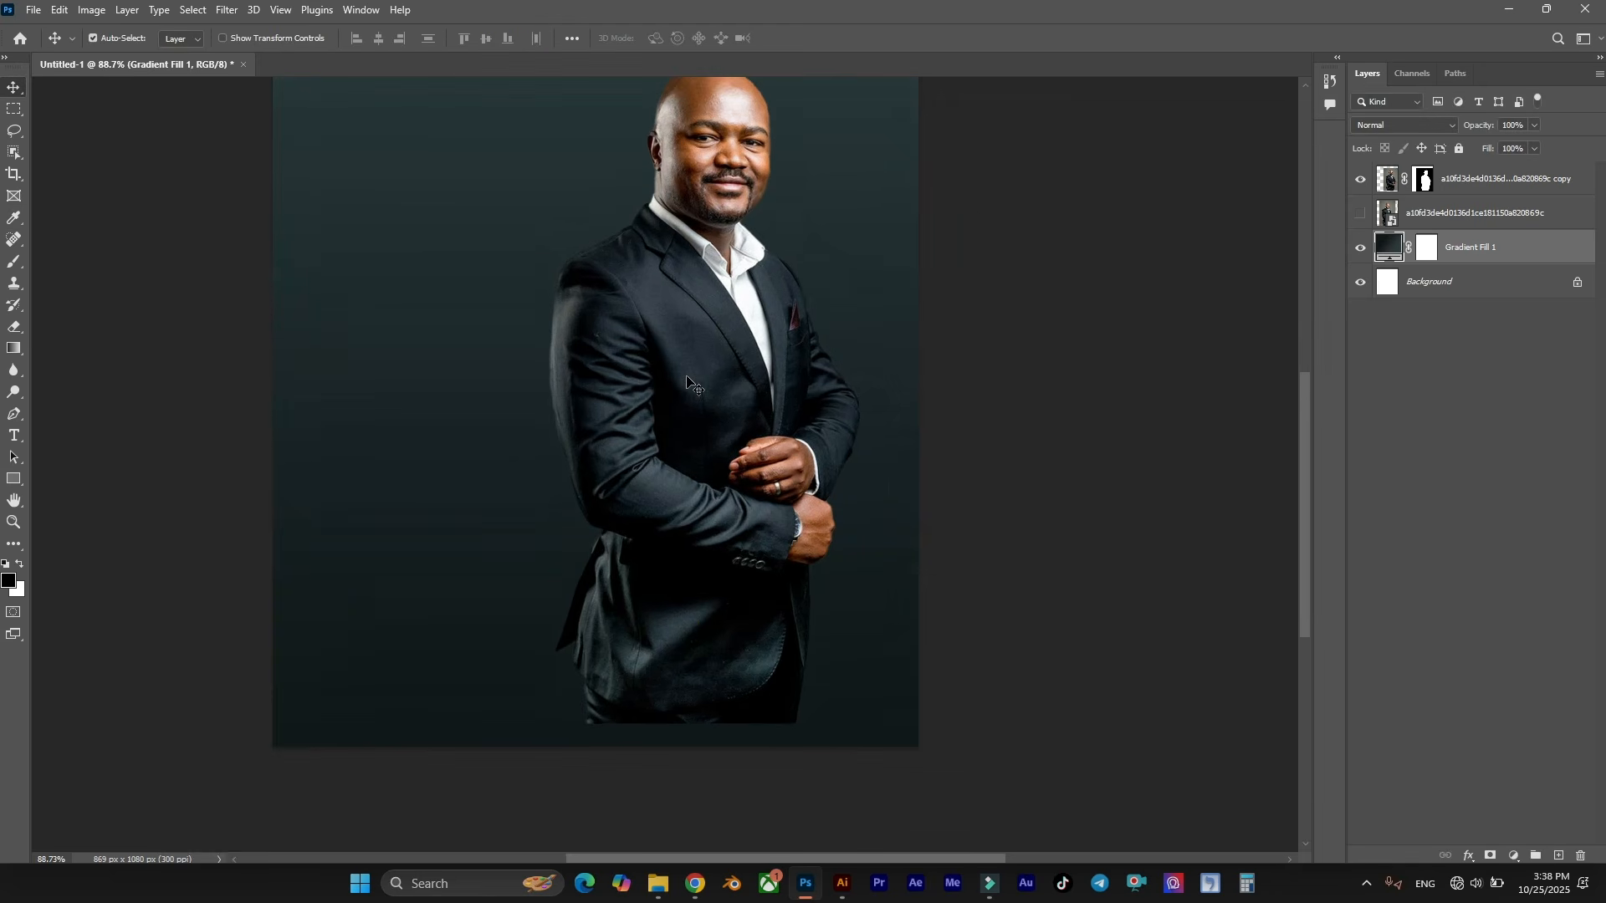
{"action": "left_click", "coordinate": [578, 350]}
{"action": "scroll", "coordinate": [577, 349], "scroll_direction": "up", "scroll_amount": 2}
{"action": "left_click", "coordinate": [1426, 183]}
{"action": "scroll", "coordinate": [1197, 251], "scroll_direction": "down", "scroll_amount": 3}
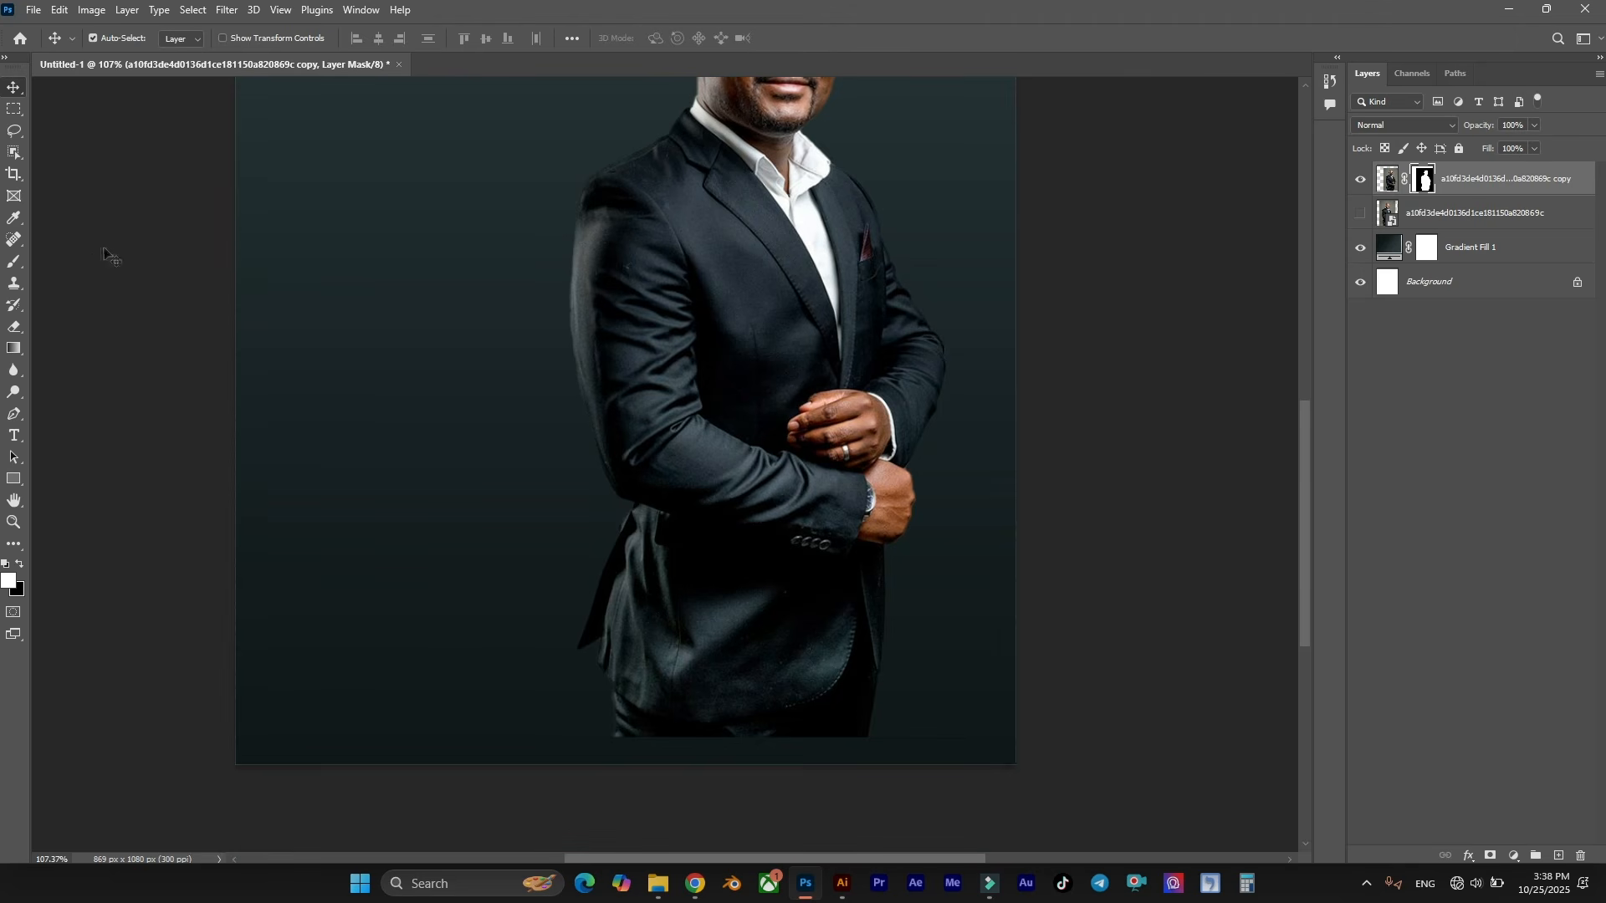
{"action": "left_click", "coordinate": [13, 263]}
{"action": "left_click", "coordinate": [18, 567]}
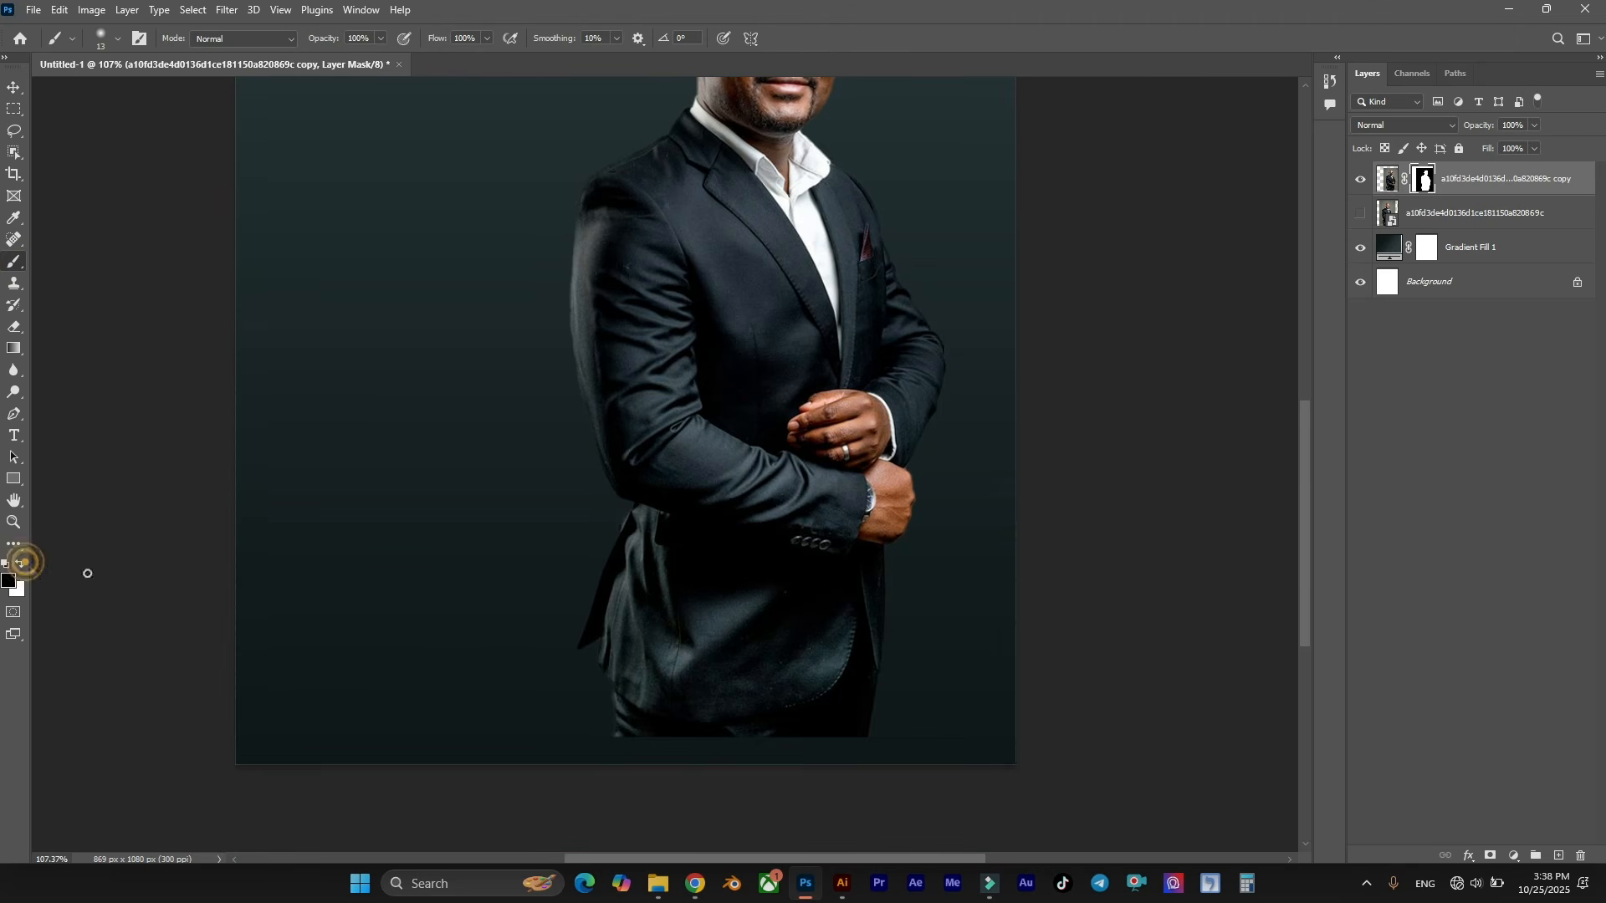
{"action": "scroll", "coordinate": [688, 587], "scroll_direction": "down", "scroll_amount": 1}
{"action": "key", "text": "bracketright"}
{"action": "key", "text": "bracketright"}
{"action": "key", "text": "bracketright"}
{"action": "key", "text": "bracketright"}
{"action": "key", "text": "bracketright"}
{"action": "key", "text": "bracketright"}
{"action": "key", "text": "bracketright"}
{"action": "key", "text": "bracketright"}
{"action": "key", "text": "bracketright"}
{"action": "key", "text": "bracketright"}
{"action": "key", "text": "bracketright"}
{"action": "key", "text": "bracketright"}
{"action": "key", "text": "bracketright"}
{"action": "key", "text": "bracketright"}
{"action": "key", "text": "bracketright"}
{"action": "key", "text": "bracketright"}
{"action": "key", "text": "bracketright"}
{"action": "key", "text": "bracketright"}
{"action": "key", "text": "bracketright"}
{"action": "key", "text": "bracketright"}
{"action": "scroll", "coordinate": [745, 585], "scroll_direction": "down", "scroll_amount": 3}
{"action": "key", "text": "bracketleft"}
{"action": "key", "text": "bracketleft"}
{"action": "key", "text": "bracketleft"}
{"action": "key", "text": "bracketleft"}
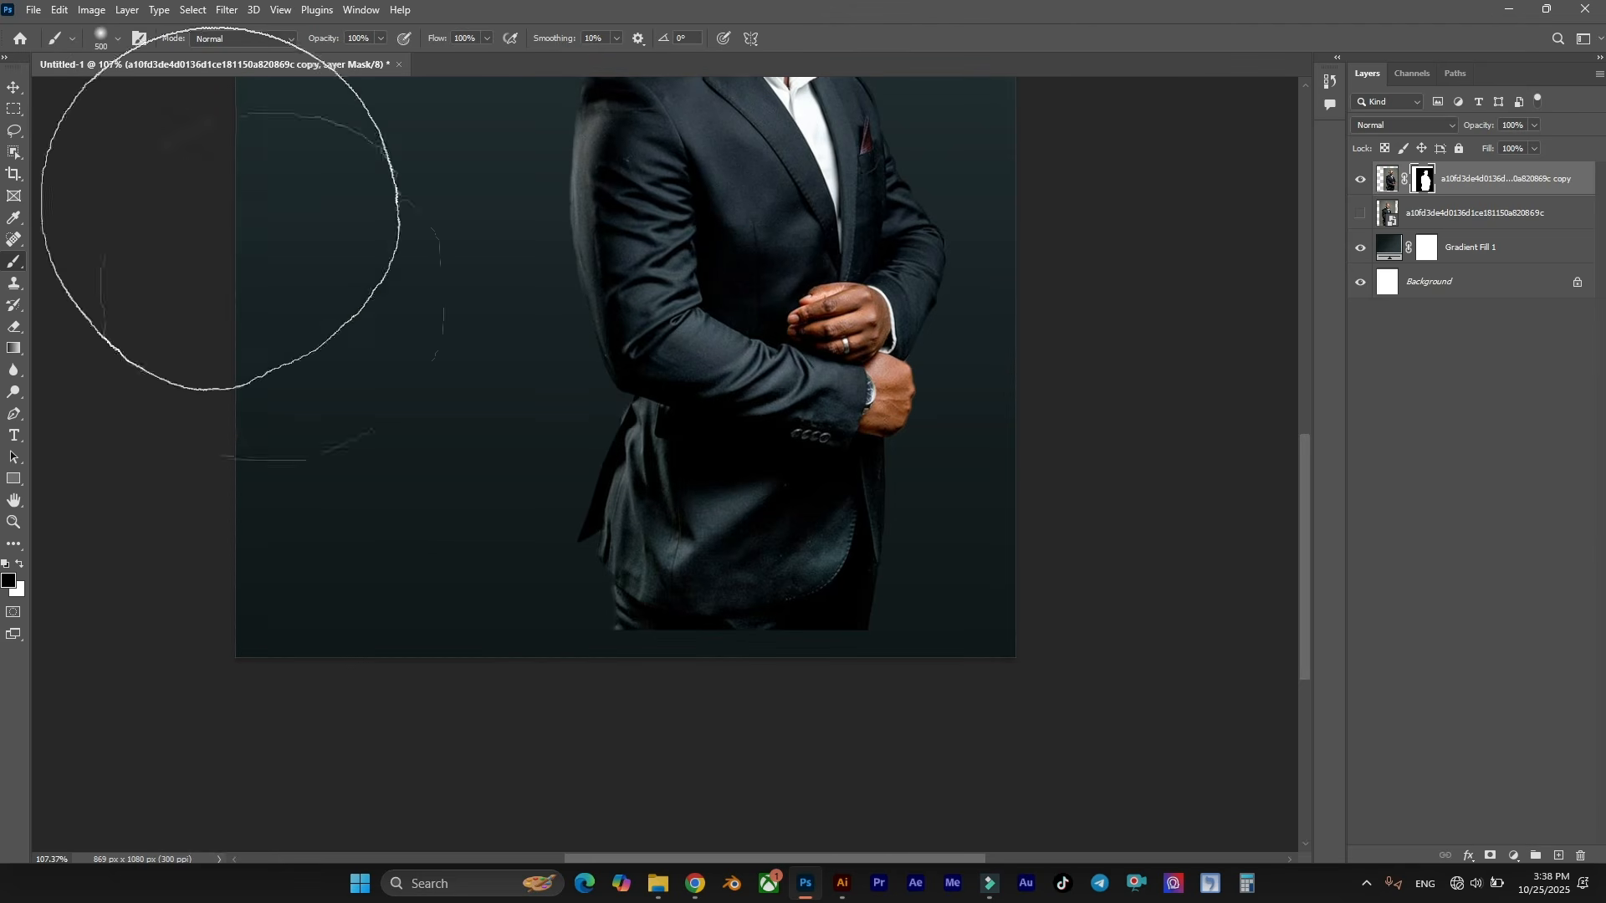
{"action": "left_click", "coordinate": [114, 38]}
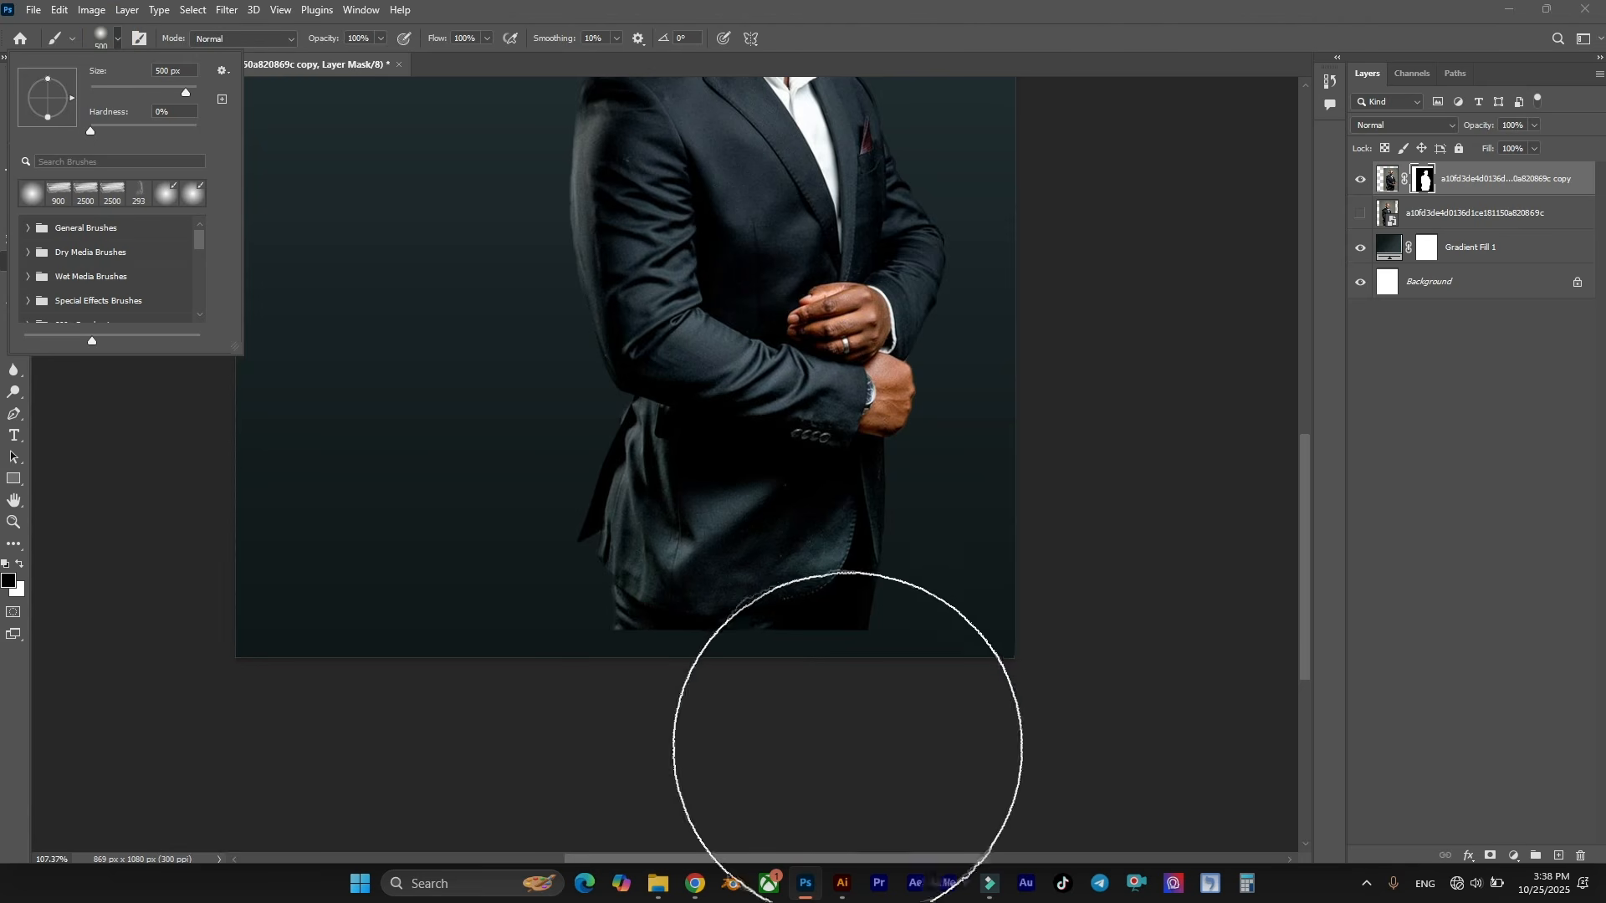
Paint black on the mask along the bottom of the cutout to fade the lower jacket and trousers into the background.
{"action": "left_click", "coordinate": [861, 729]}
{"action": "mouse_move", "coordinate": [877, 714]}
{"action": "left_mouse_down"}
{"action": "mouse_move", "coordinate": [732, 744]}
{"action": "mouse_move", "coordinate": [485, 681]}
{"action": "mouse_move", "coordinate": [775, 734]}
{"action": "mouse_move", "coordinate": [939, 725]}
{"action": "mouse_move", "coordinate": [527, 692]}
{"action": "mouse_move", "coordinate": [814, 745]}
{"action": "mouse_move", "coordinate": [887, 742]}
{"action": "left_mouse_up"}
{"action": "scroll", "coordinate": [882, 675], "scroll_direction": "up", "scroll_amount": 3}
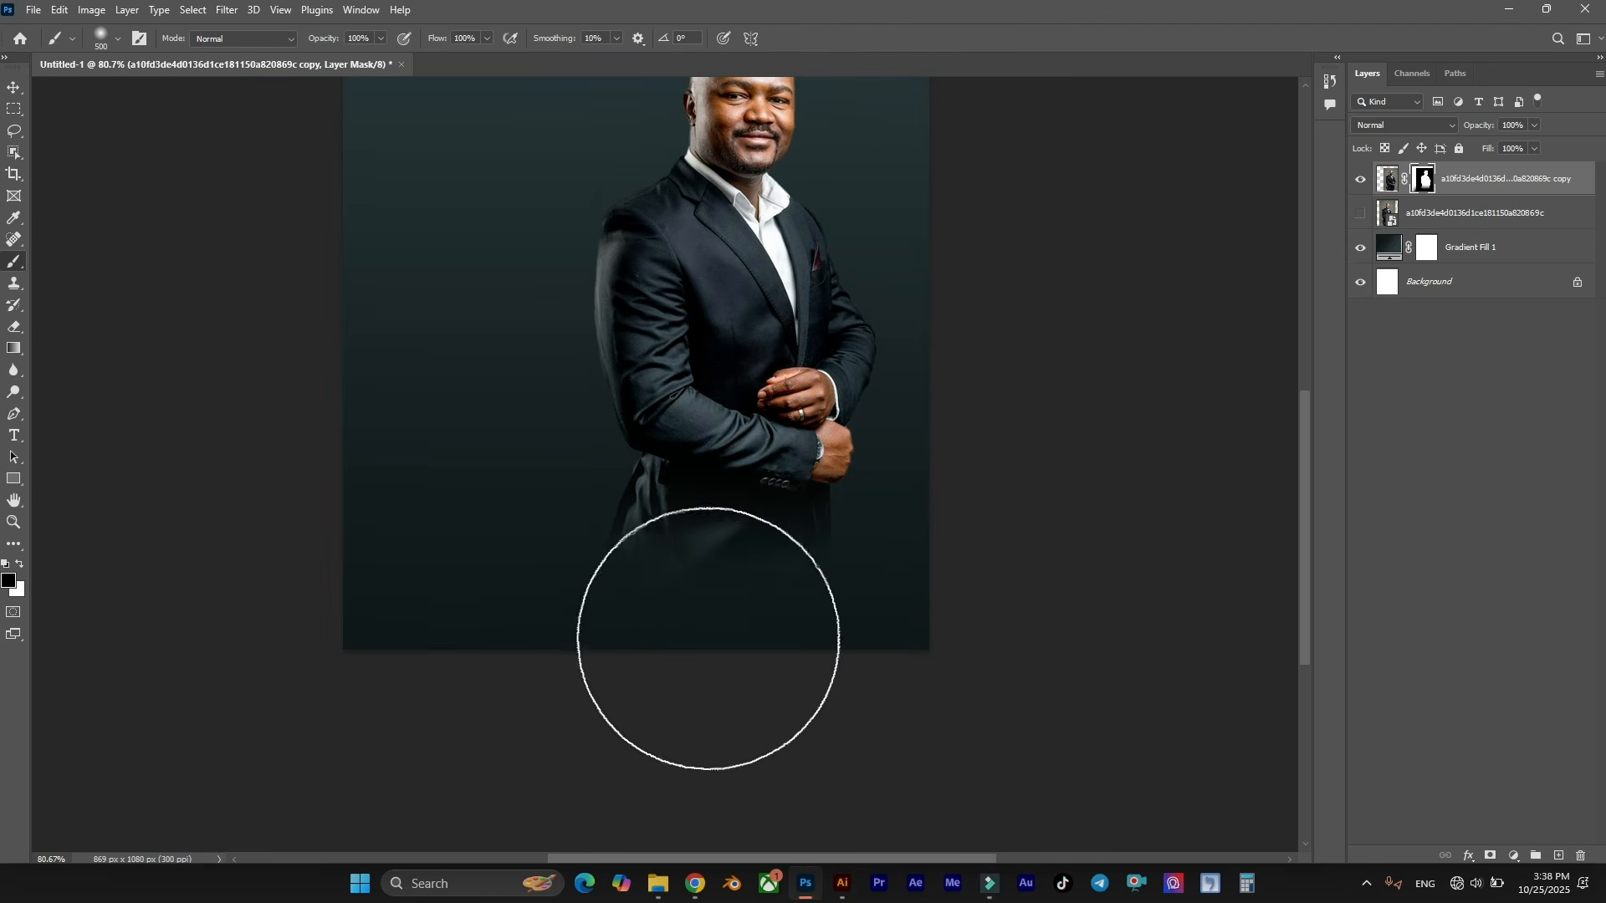
{"action": "scroll", "coordinate": [660, 639], "scroll_direction": "down", "scroll_amount": 1}
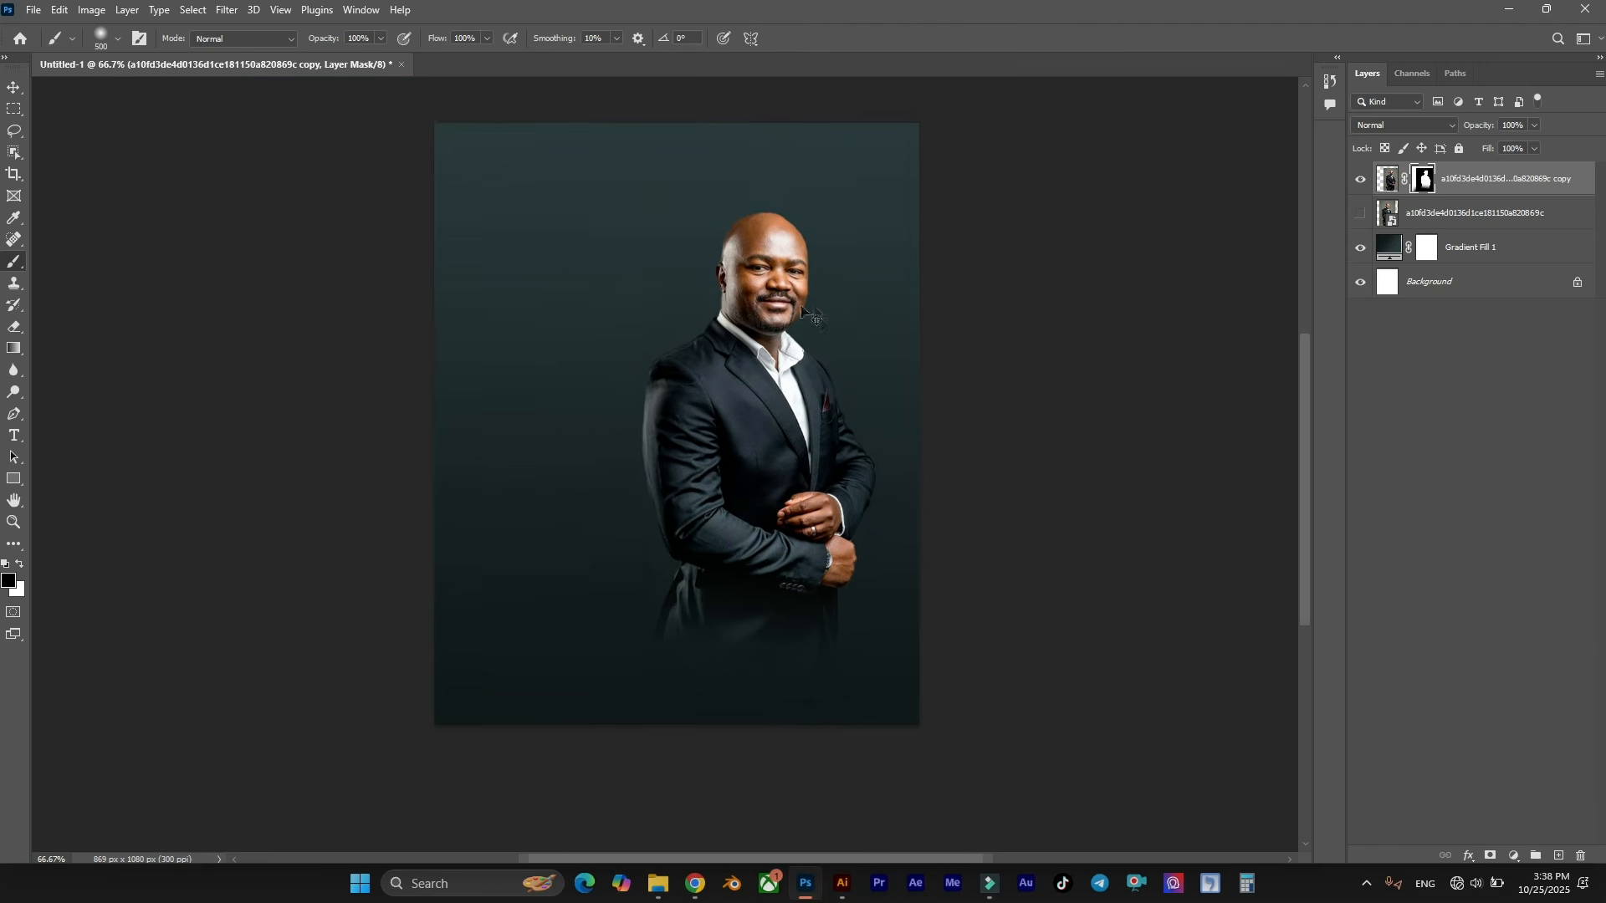
{"action": "scroll", "coordinate": [733, 285], "scroll_direction": "up", "scroll_amount": 1}
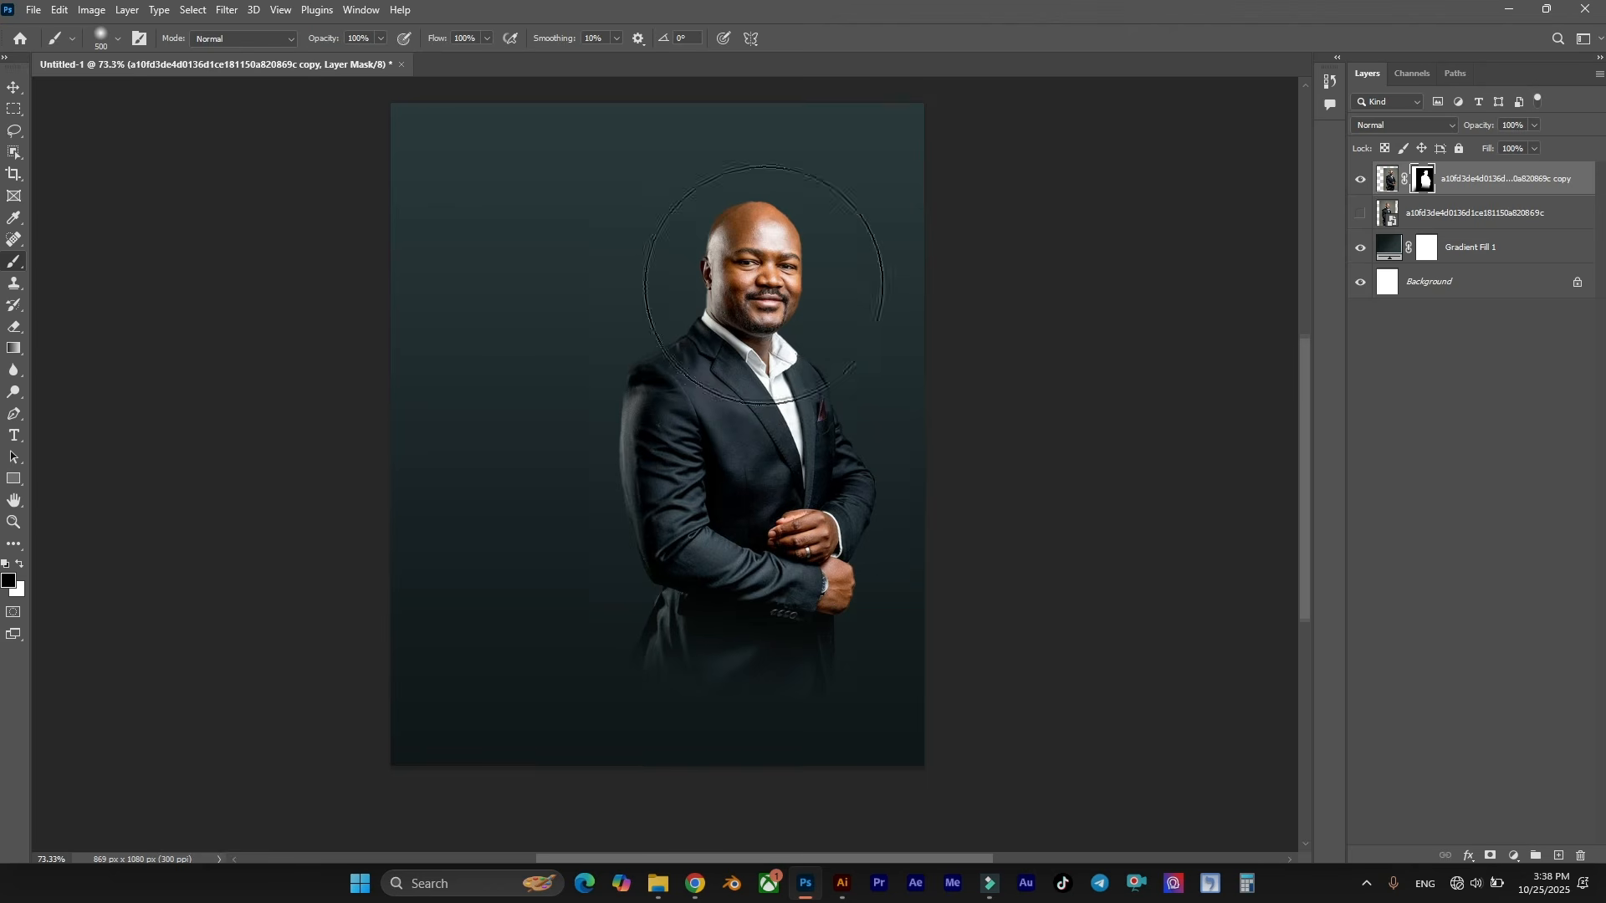
{"action": "scroll", "coordinate": [763, 373], "scroll_direction": "up", "scroll_amount": 1}
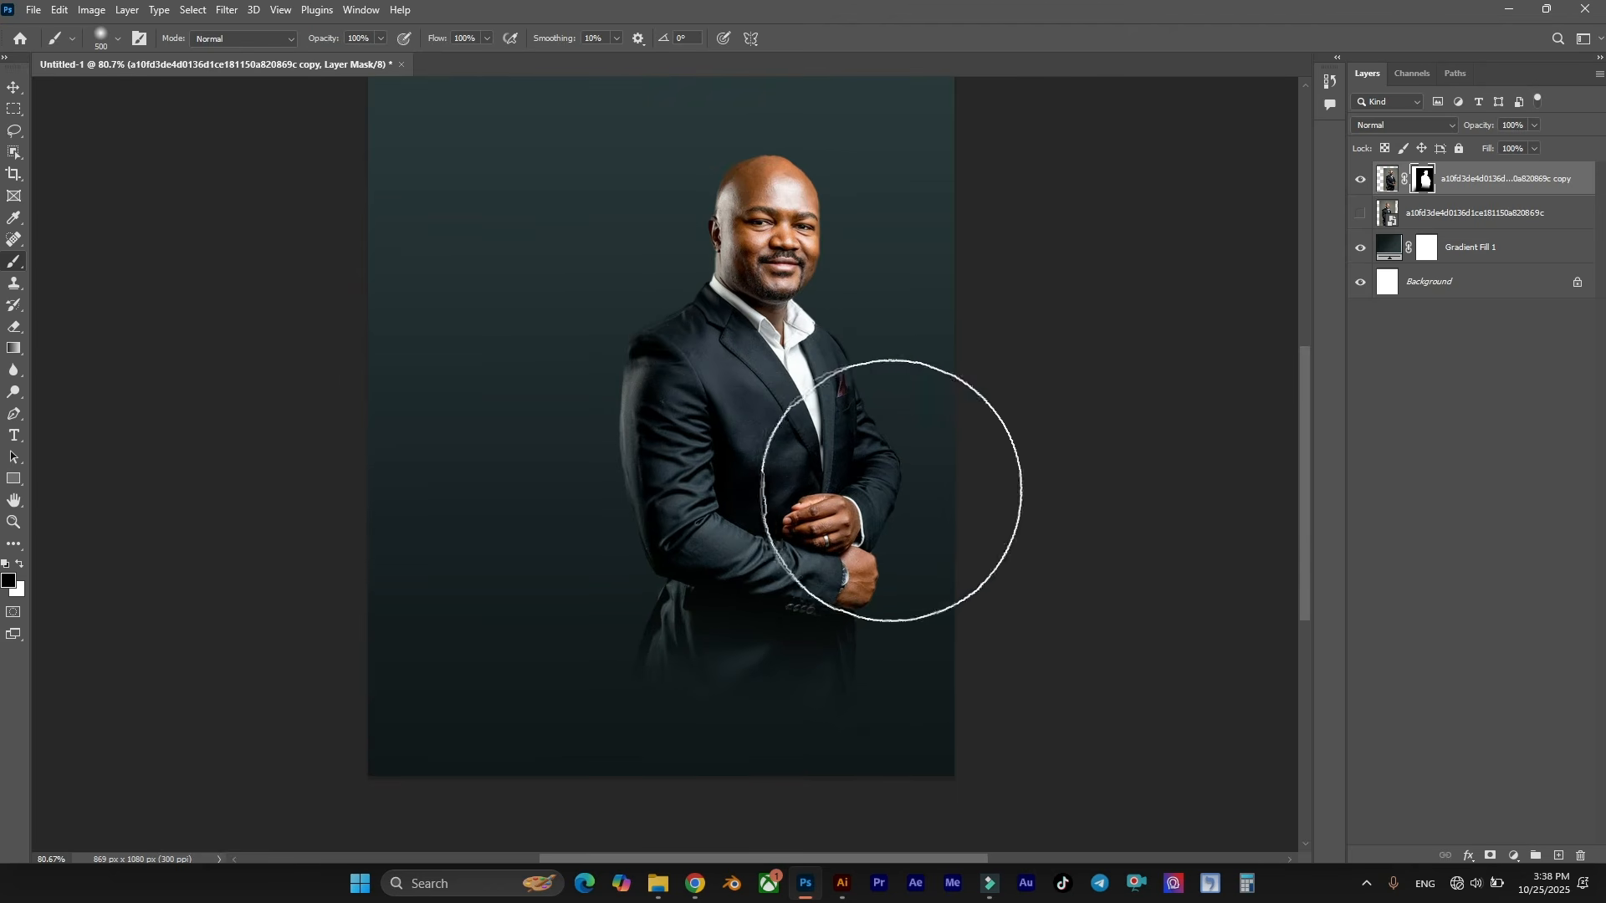
{"action": "left_click", "coordinate": [13, 88]}
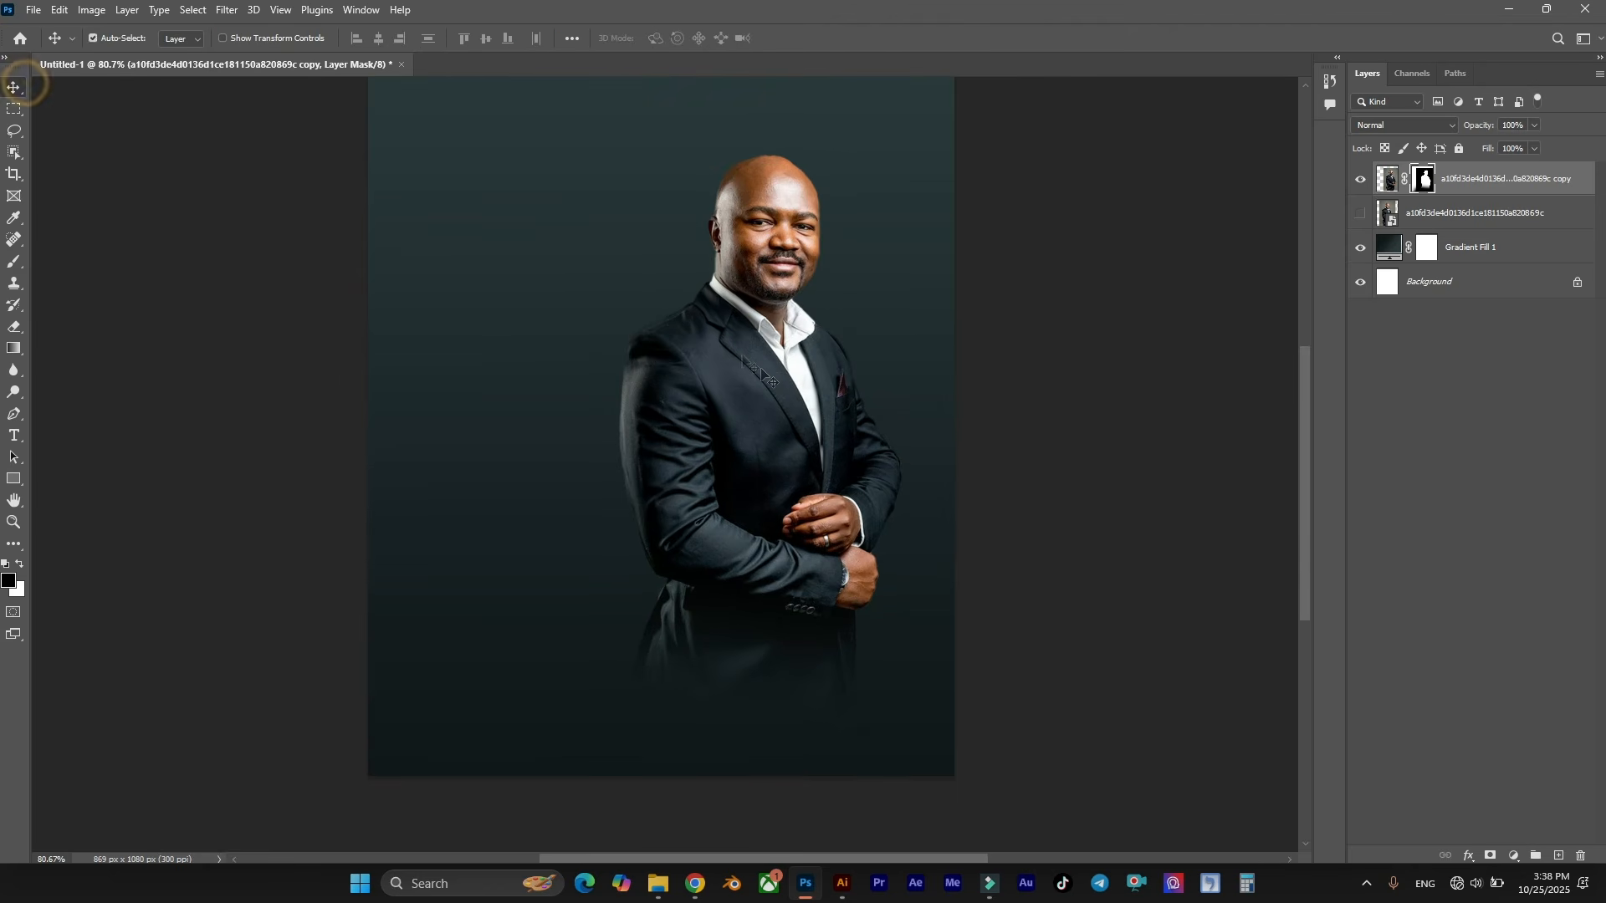
{"action": "scroll", "coordinate": [763, 370], "scroll_direction": "up", "scroll_amount": 1}
{"action": "scroll", "coordinate": [763, 370], "scroll_direction": "left", "scroll_amount": 2}
{"action": "scroll", "coordinate": [764, 370], "scroll_direction": "up", "scroll_amount": 2}
{"action": "scroll", "coordinate": [778, 365], "scroll_direction": "right", "scroll_amount": 2}
{"action": "scroll", "coordinate": [821, 349], "scroll_direction": "up", "scroll_amount": 2}
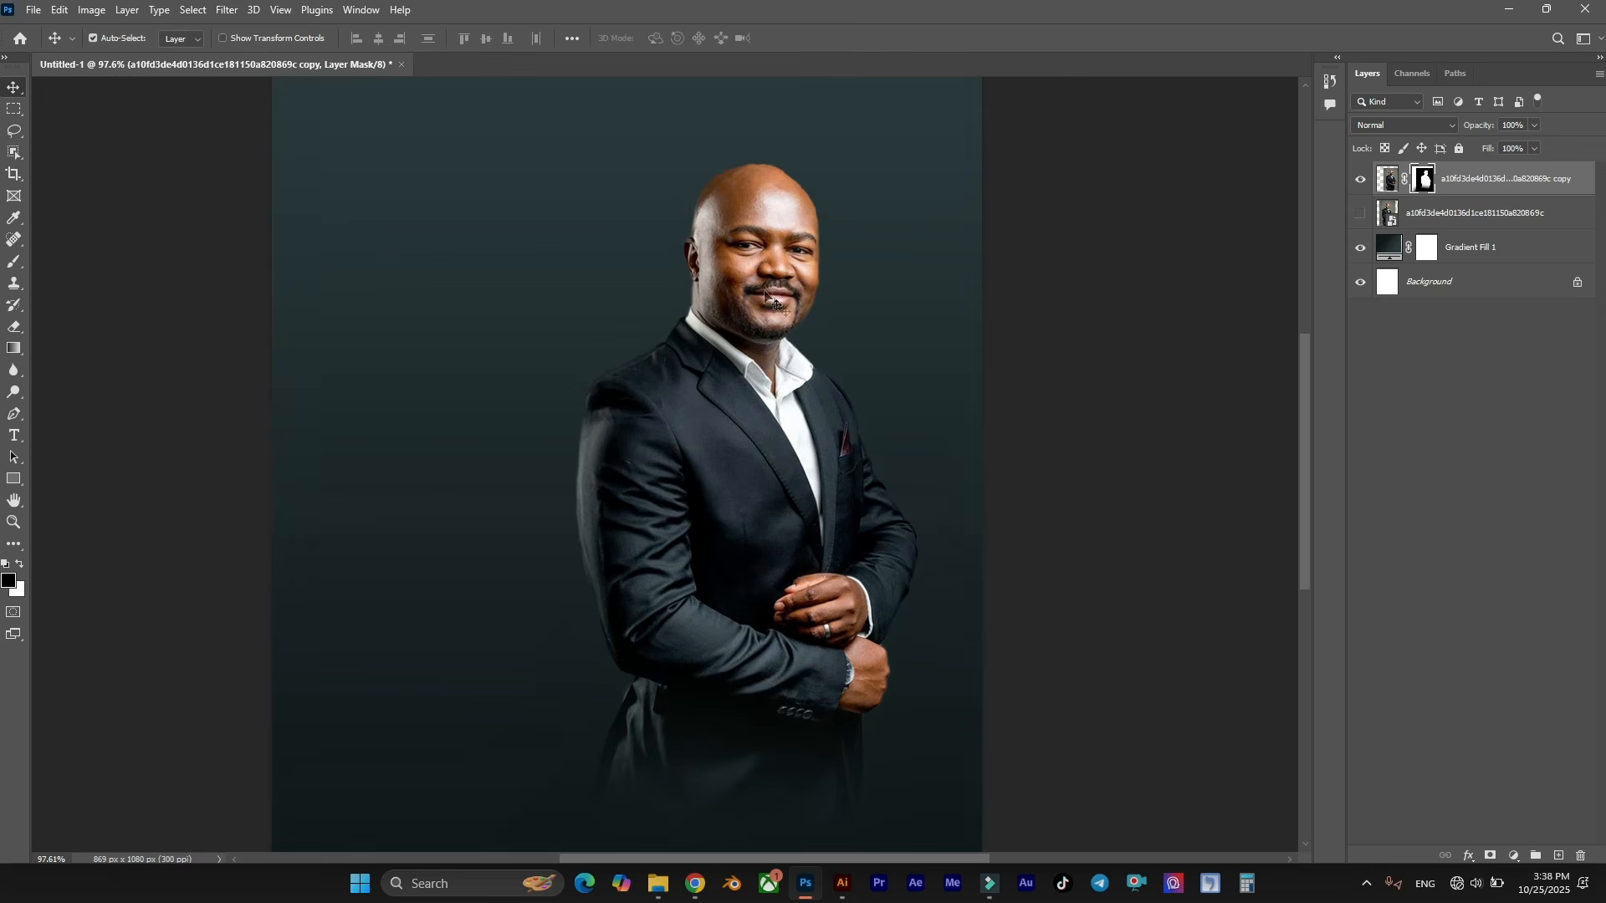
{"action": "scroll", "coordinate": [877, 225], "scroll_direction": "up", "scroll_amount": 3}
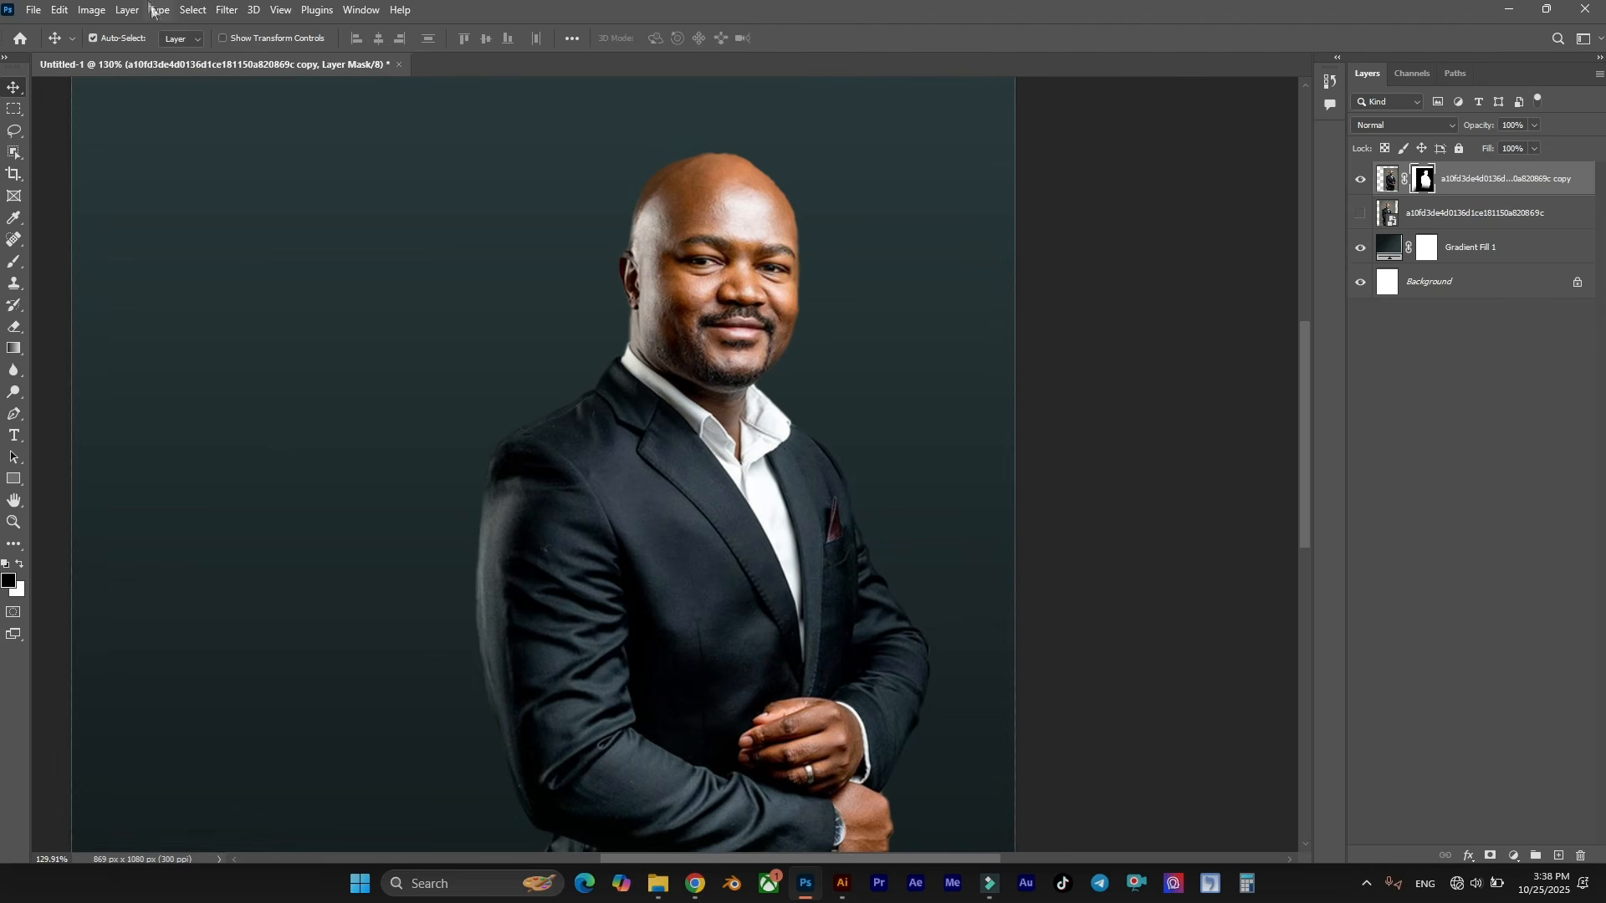
{"action": "left_click", "coordinate": [228, 12]}
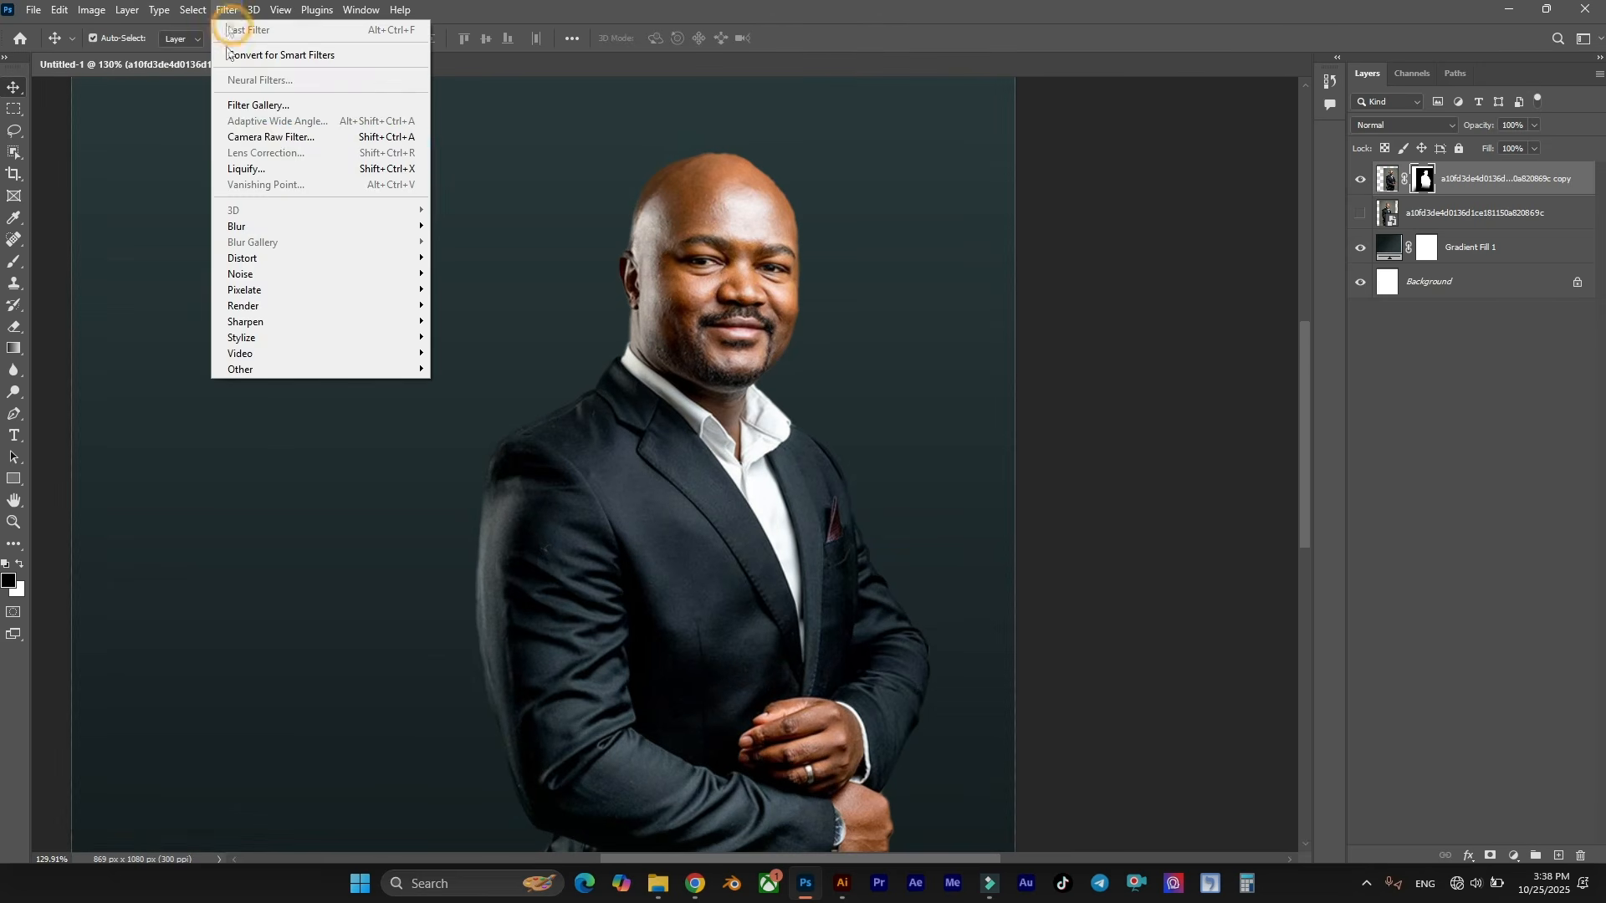
{"action": "left_click", "coordinate": [287, 139]}
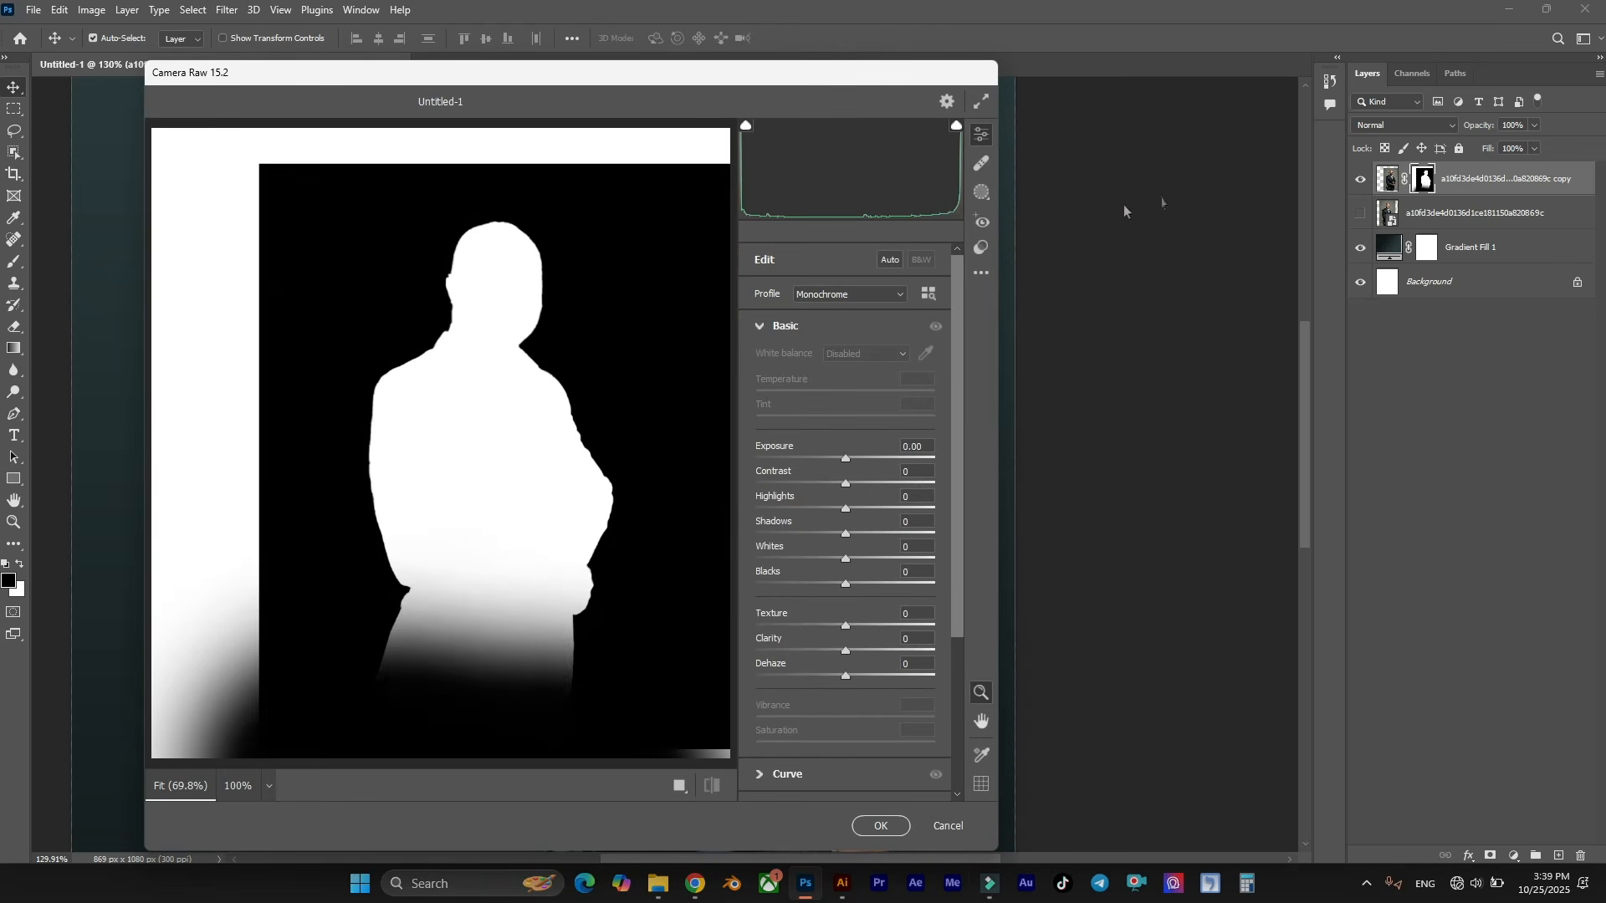
{"action": "left_click", "coordinate": [949, 826]}
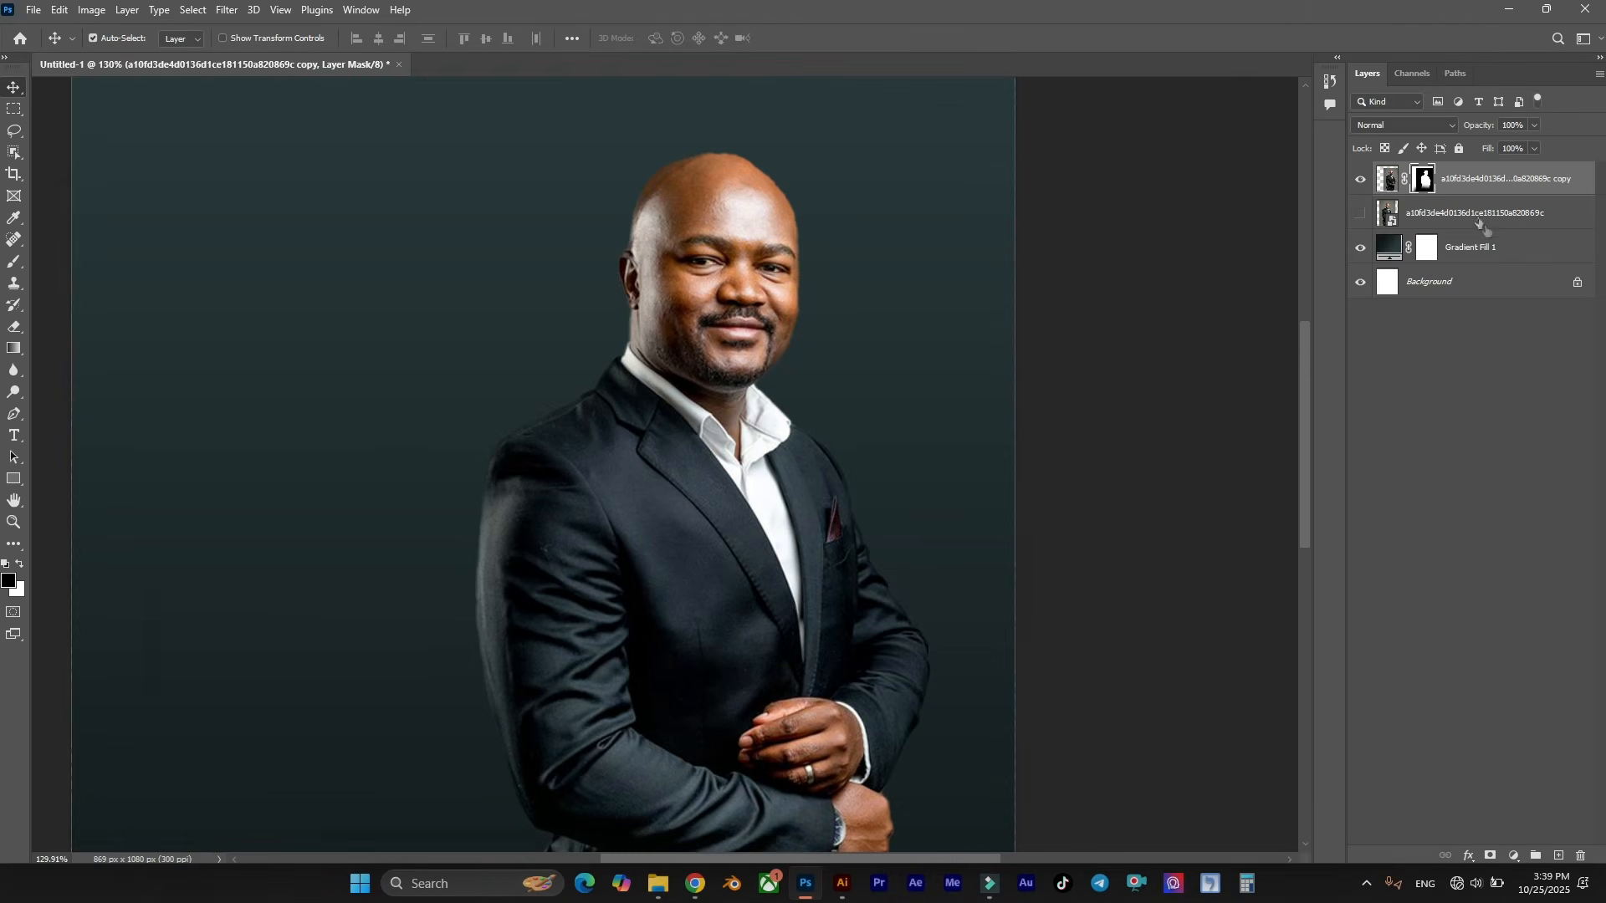
Open the cutout layer's image in the Camera Raw Filter and set Texture to +26, Clarity to -9 and Temperature to +4.
{"action": "left_click", "coordinate": [1388, 180]}
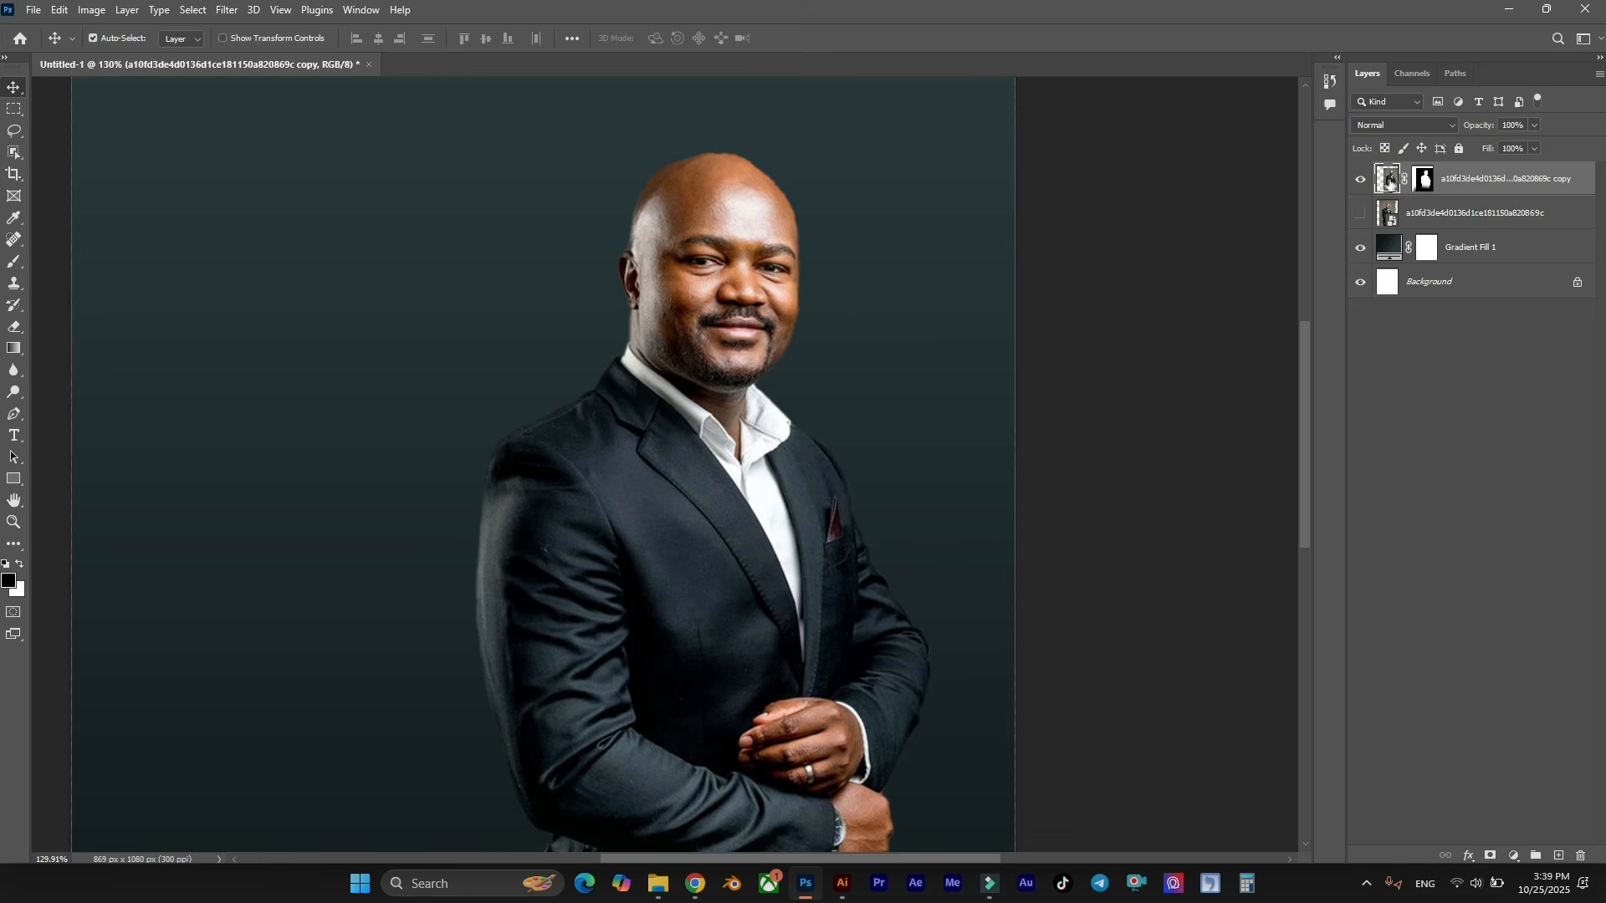
{"action": "left_click", "coordinate": [227, 10]}
{"action": "left_click", "coordinate": [323, 137]}
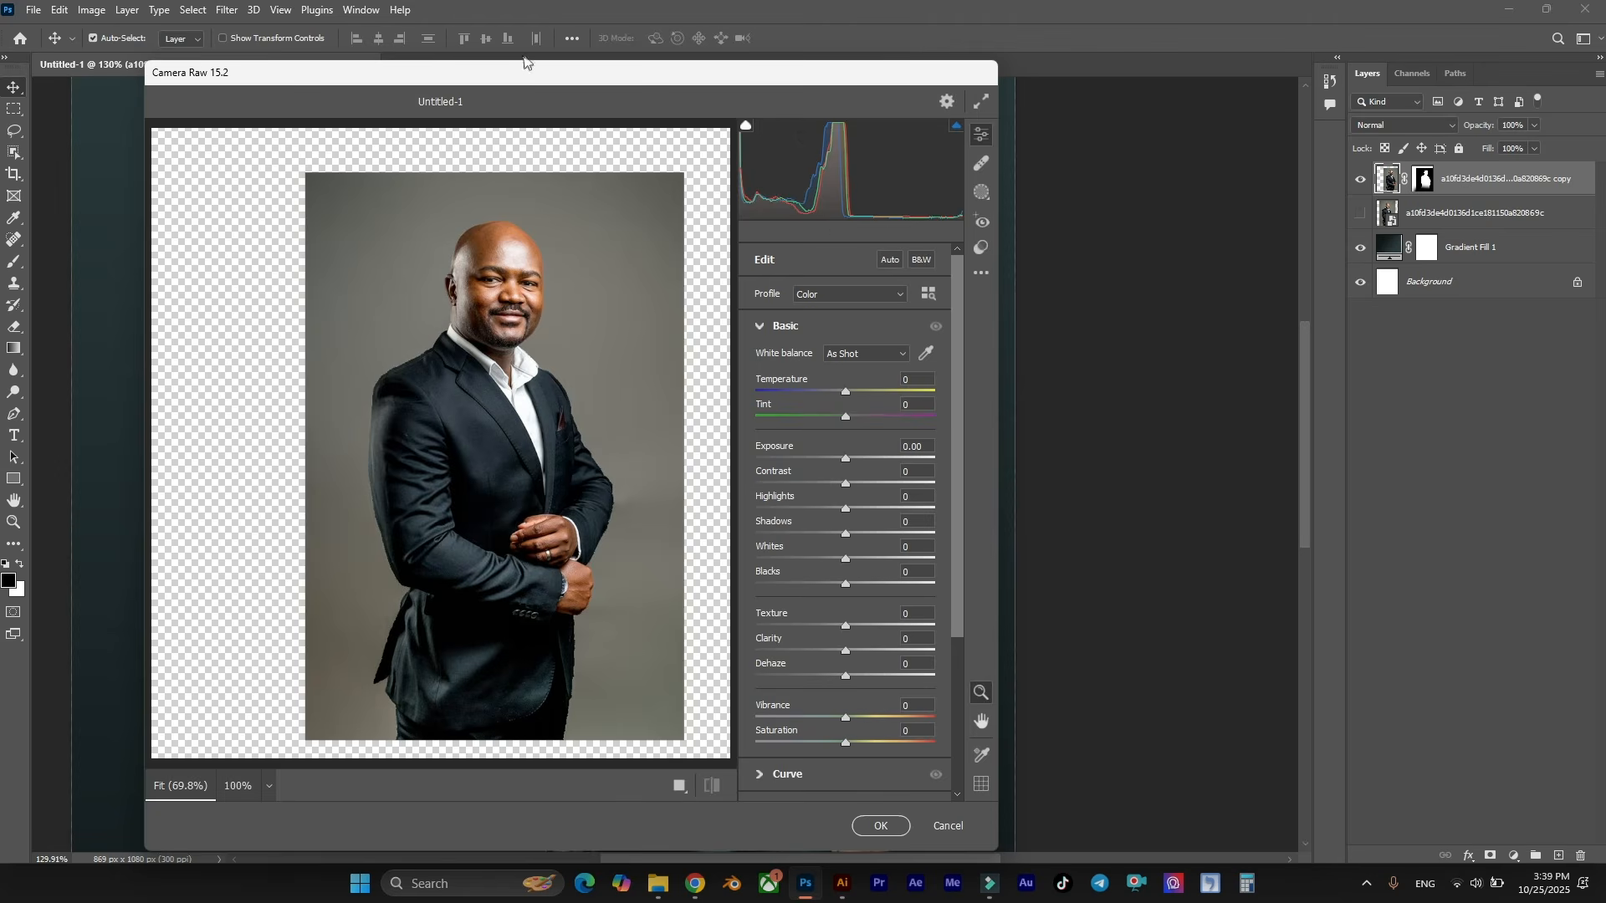
{"action": "left_click", "coordinate": [545, 227]}
{"action": "left_click_drag", "start_coordinate": [546, 227], "coordinate": [546, 227]}
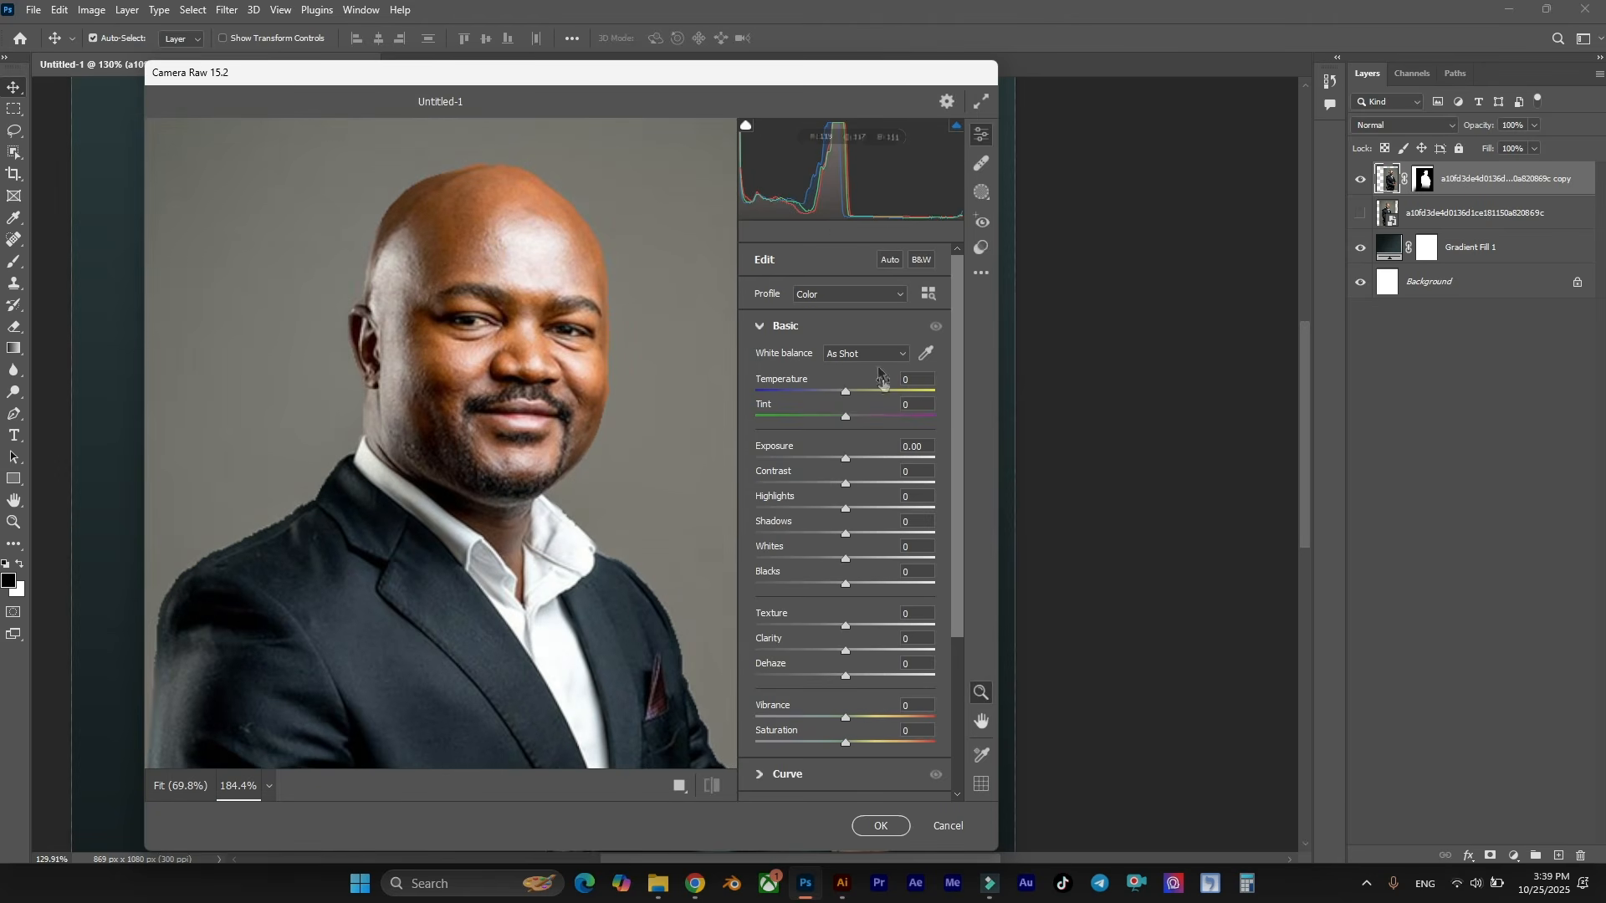
{"action": "scroll", "coordinate": [868, 577], "scroll_direction": "down", "scroll_amount": 3}
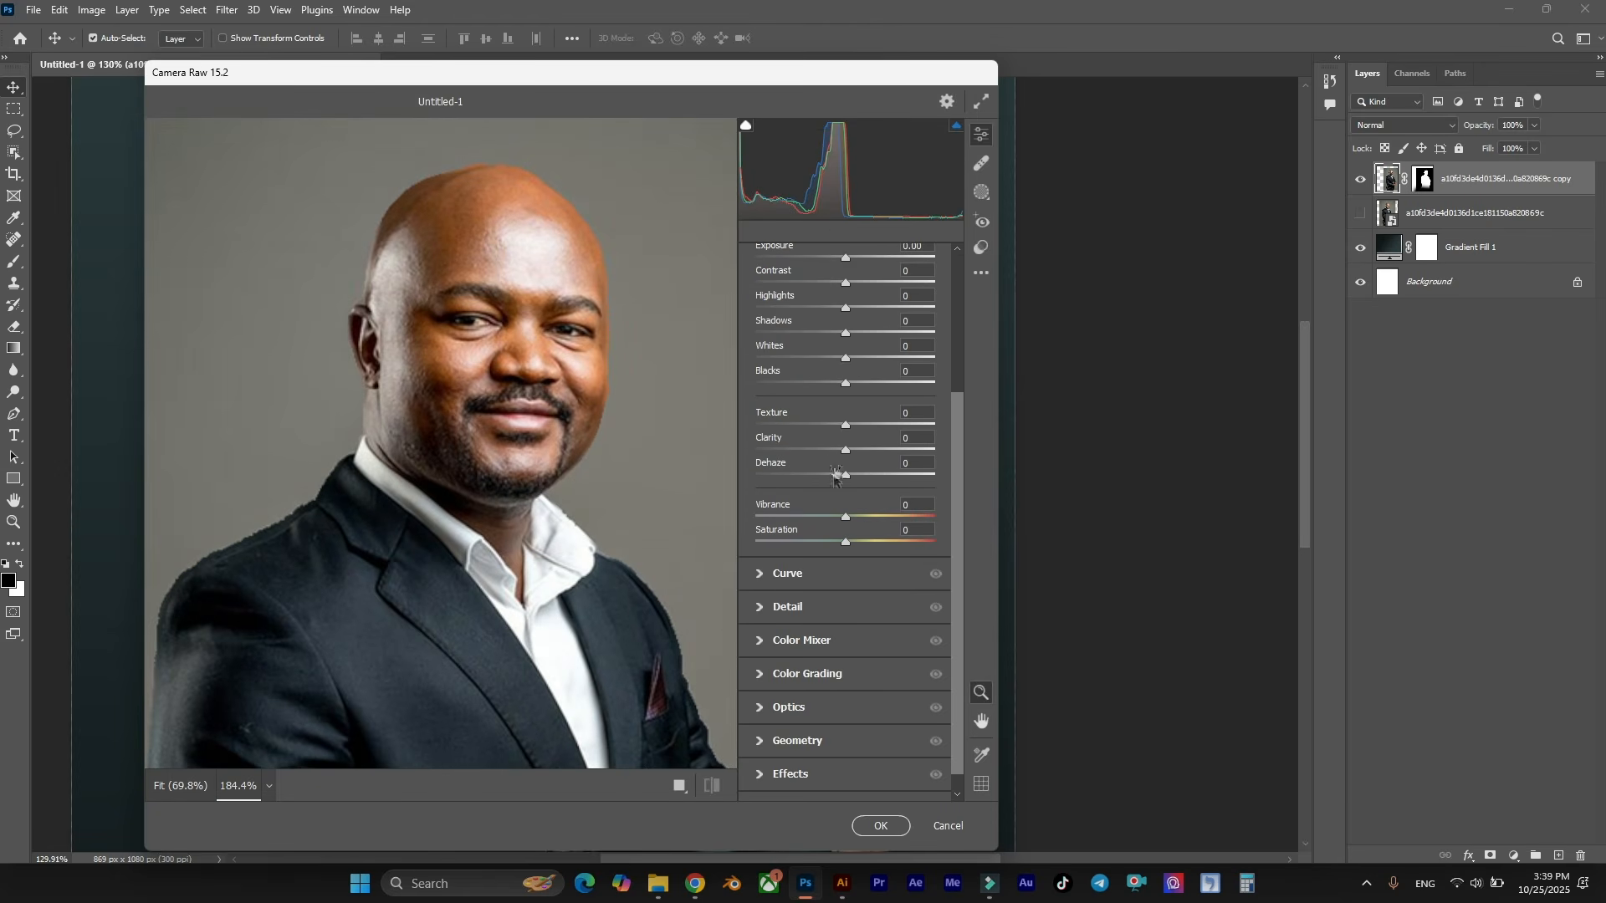
{"action": "mouse_move", "coordinate": [845, 425]}
{"action": "left_mouse_down"}
{"action": "mouse_move", "coordinate": [872, 428]}
{"action": "mouse_move", "coordinate": [828, 452]}
{"action": "mouse_move", "coordinate": [886, 454]}
{"action": "mouse_move", "coordinate": [849, 455]}
{"action": "left_mouse_up"}
{"action": "scroll", "coordinate": [861, 329], "scroll_direction": "up", "scroll_amount": 3}
{"action": "left_click_drag", "start_coordinate": [843, 391], "coordinate": [848, 395]}
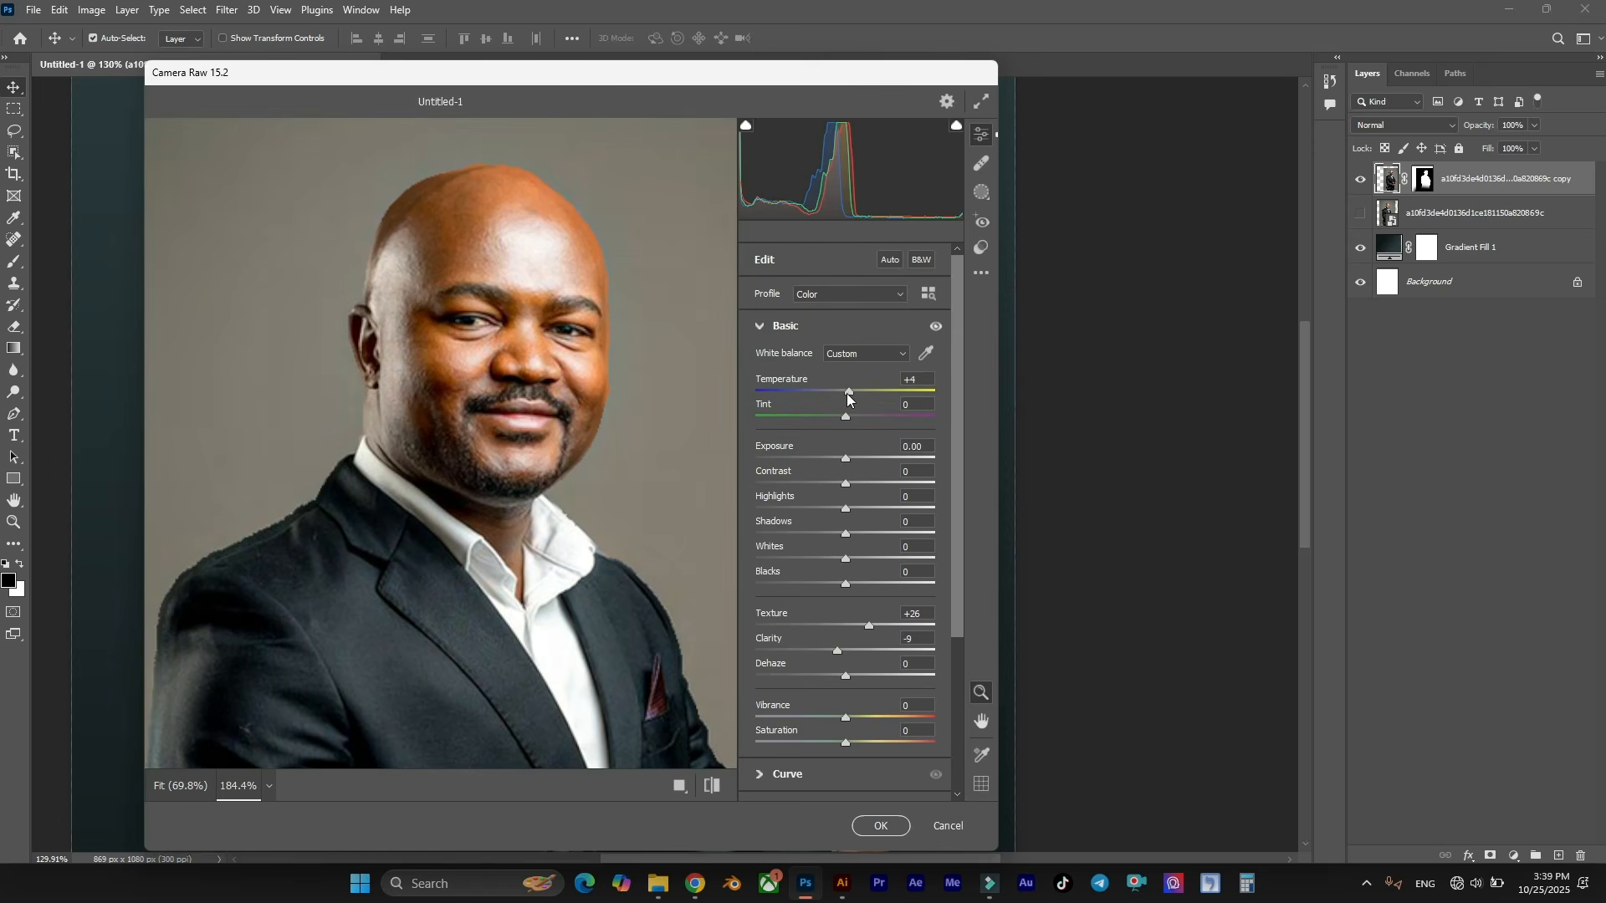
Raise Vibrance to +26 and lower Dehaze to -18 in the Camera Raw adjustments.
{"action": "scroll", "coordinate": [853, 501], "scroll_direction": "down", "scroll_amount": 3}
{"action": "left_click_drag", "start_coordinate": [847, 499], "coordinate": [854, 500]}
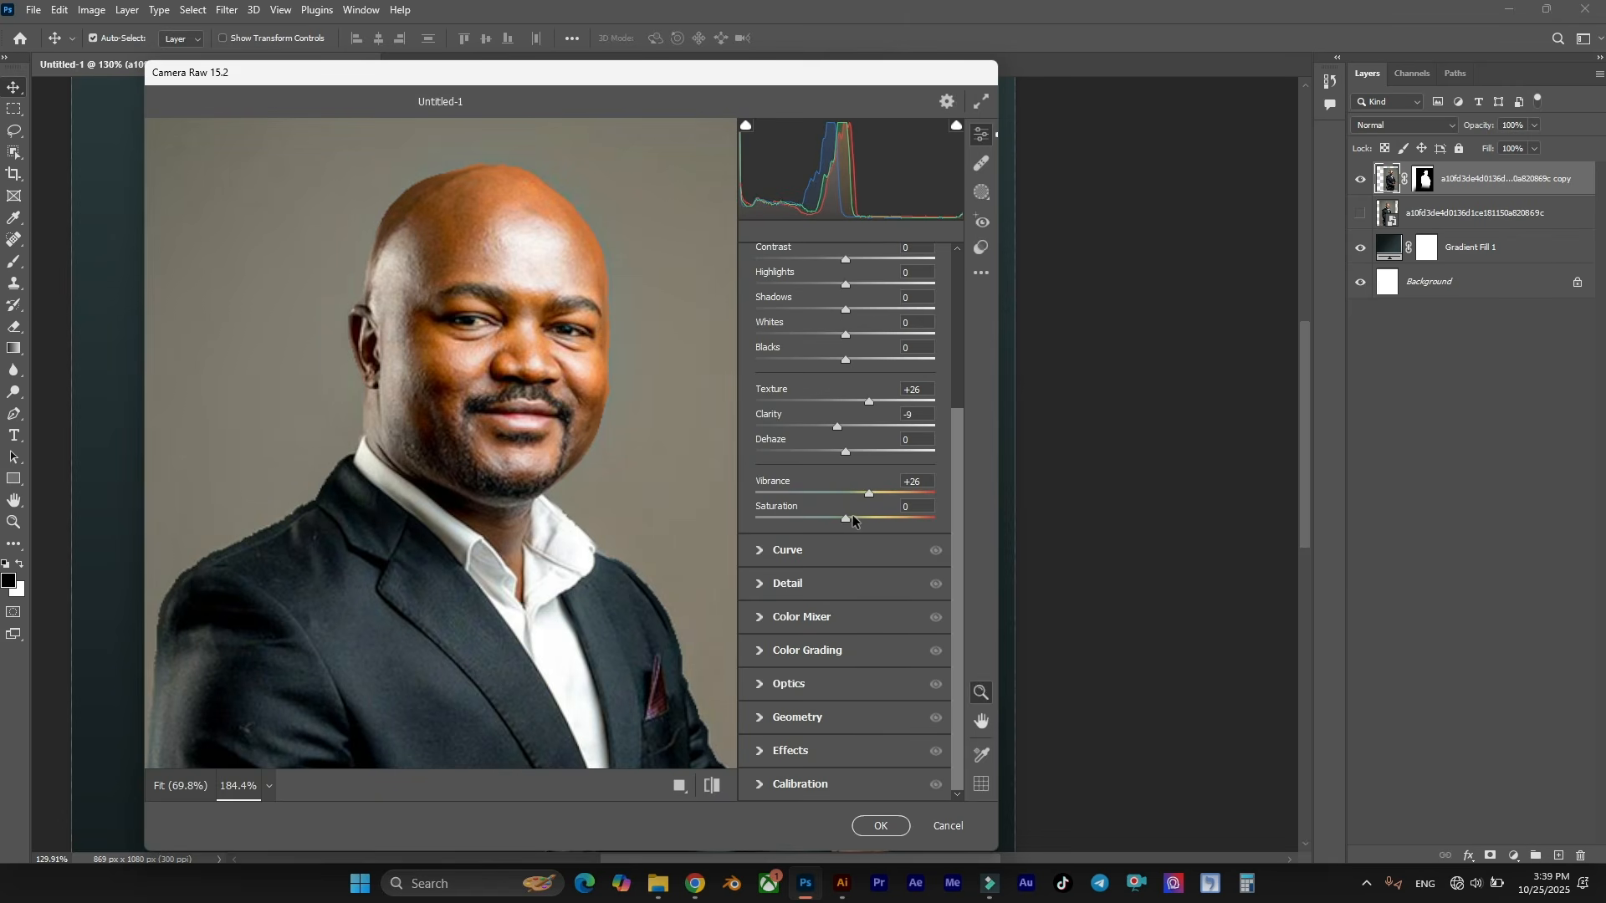
{"action": "left_click_drag", "start_coordinate": [845, 450], "coordinate": [830, 451]}
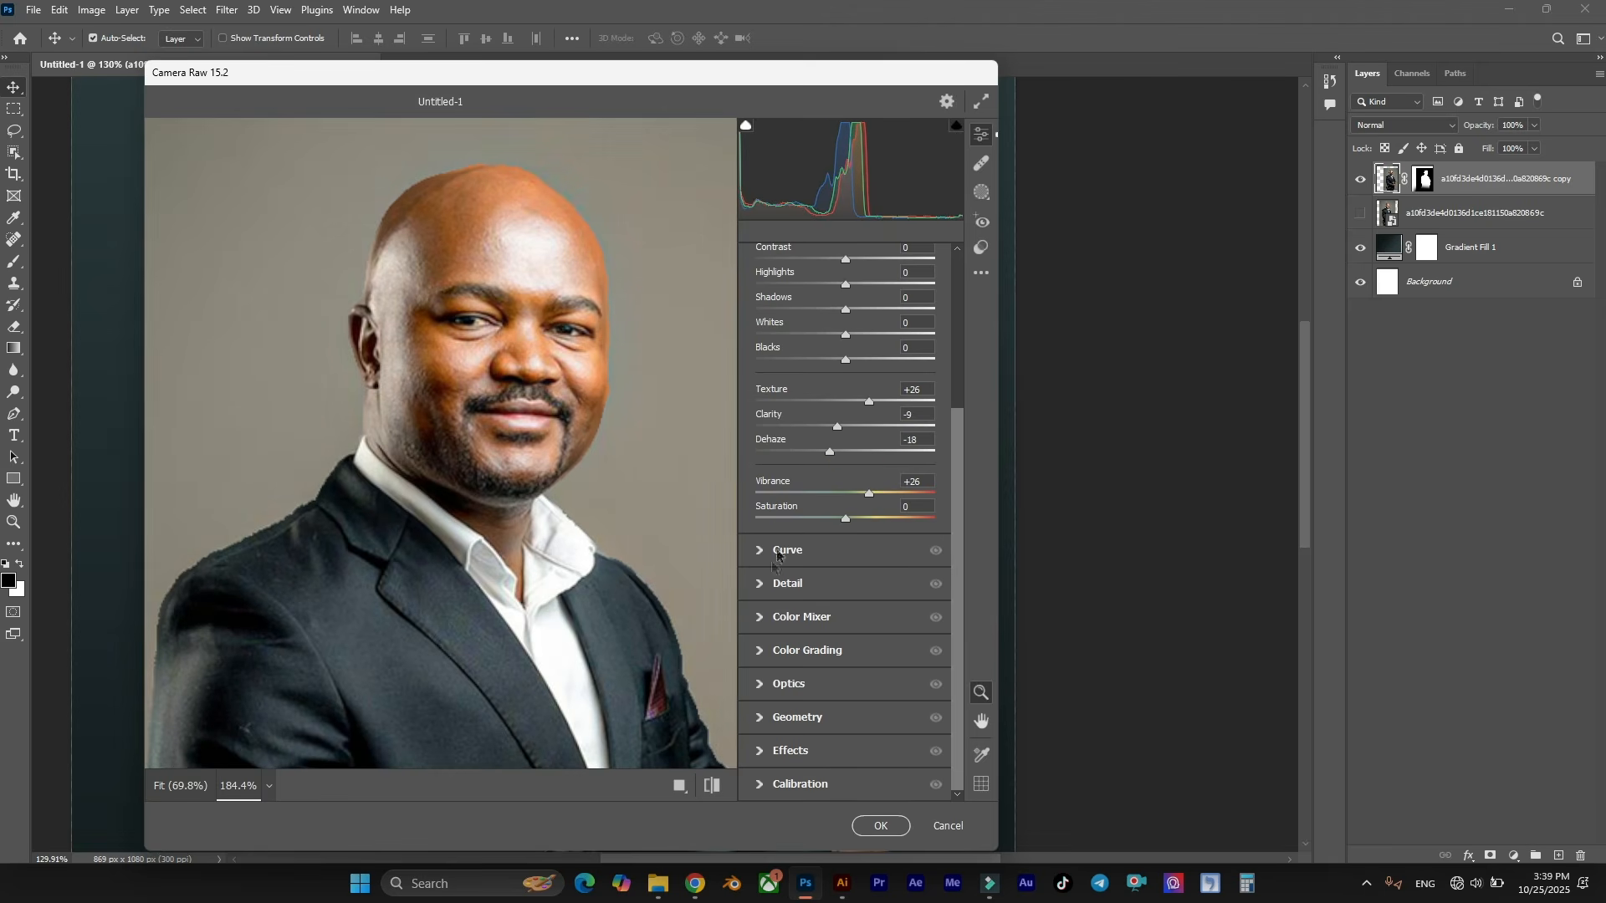
Keep Sharpening at 0, set Noise Reduction to about 26, and apply the Camera Raw adjustments to the cutout.
{"action": "left_click", "coordinate": [762, 586]}
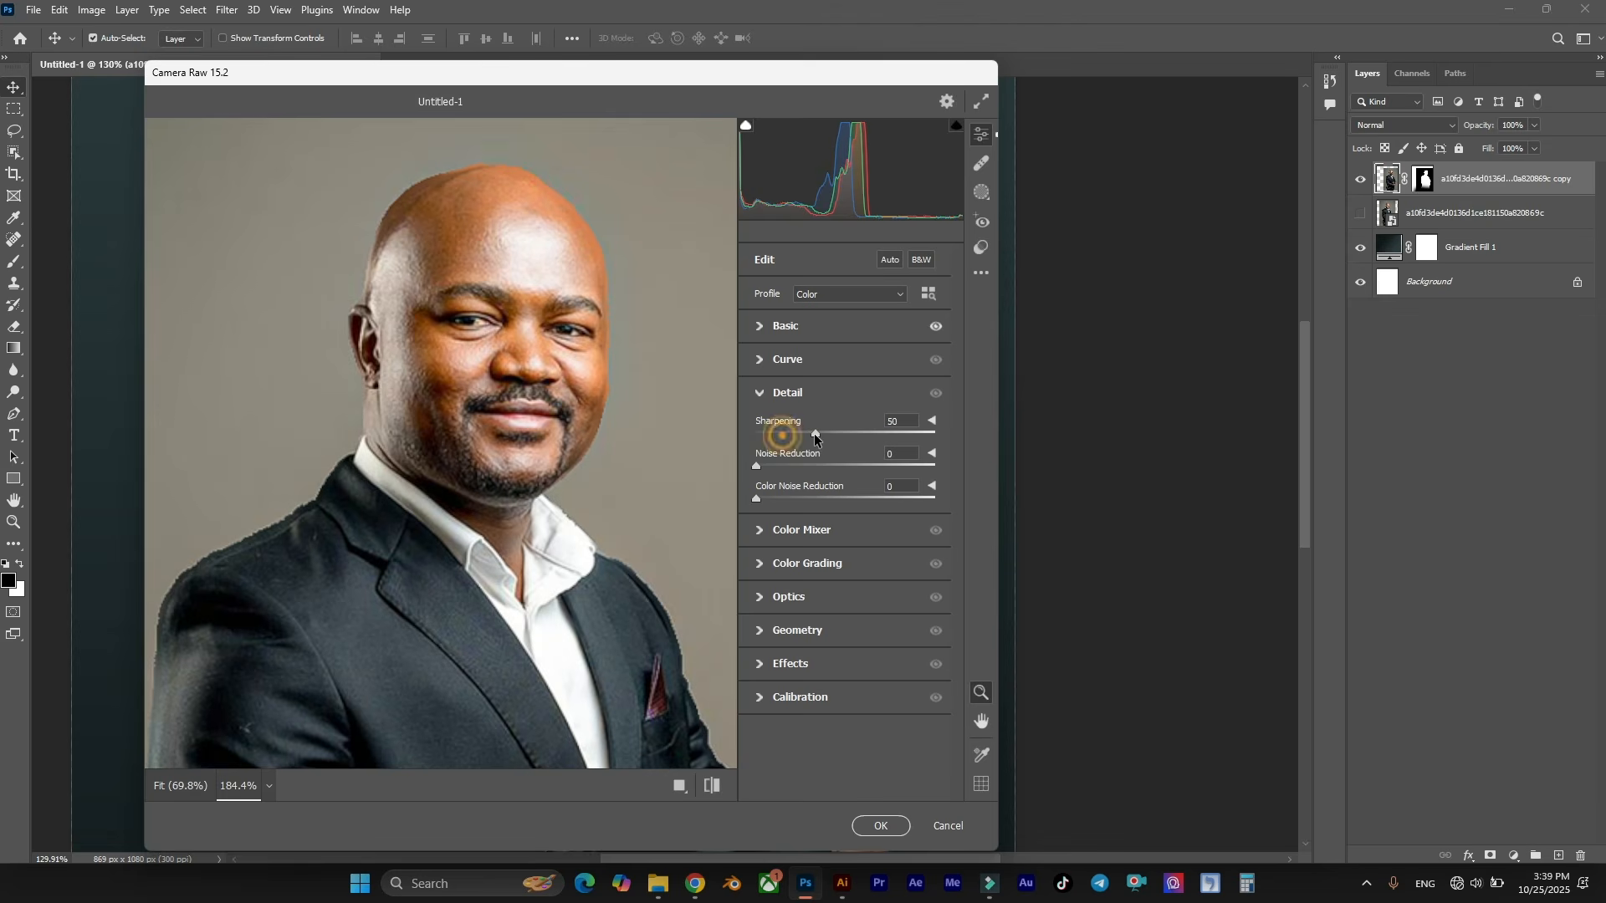
{"action": "double_click", "coordinate": [786, 437]}
{"action": "left_click_drag", "start_coordinate": [798, 468], "coordinate": [809, 468]}
{"action": "left_click", "coordinate": [861, 826]}
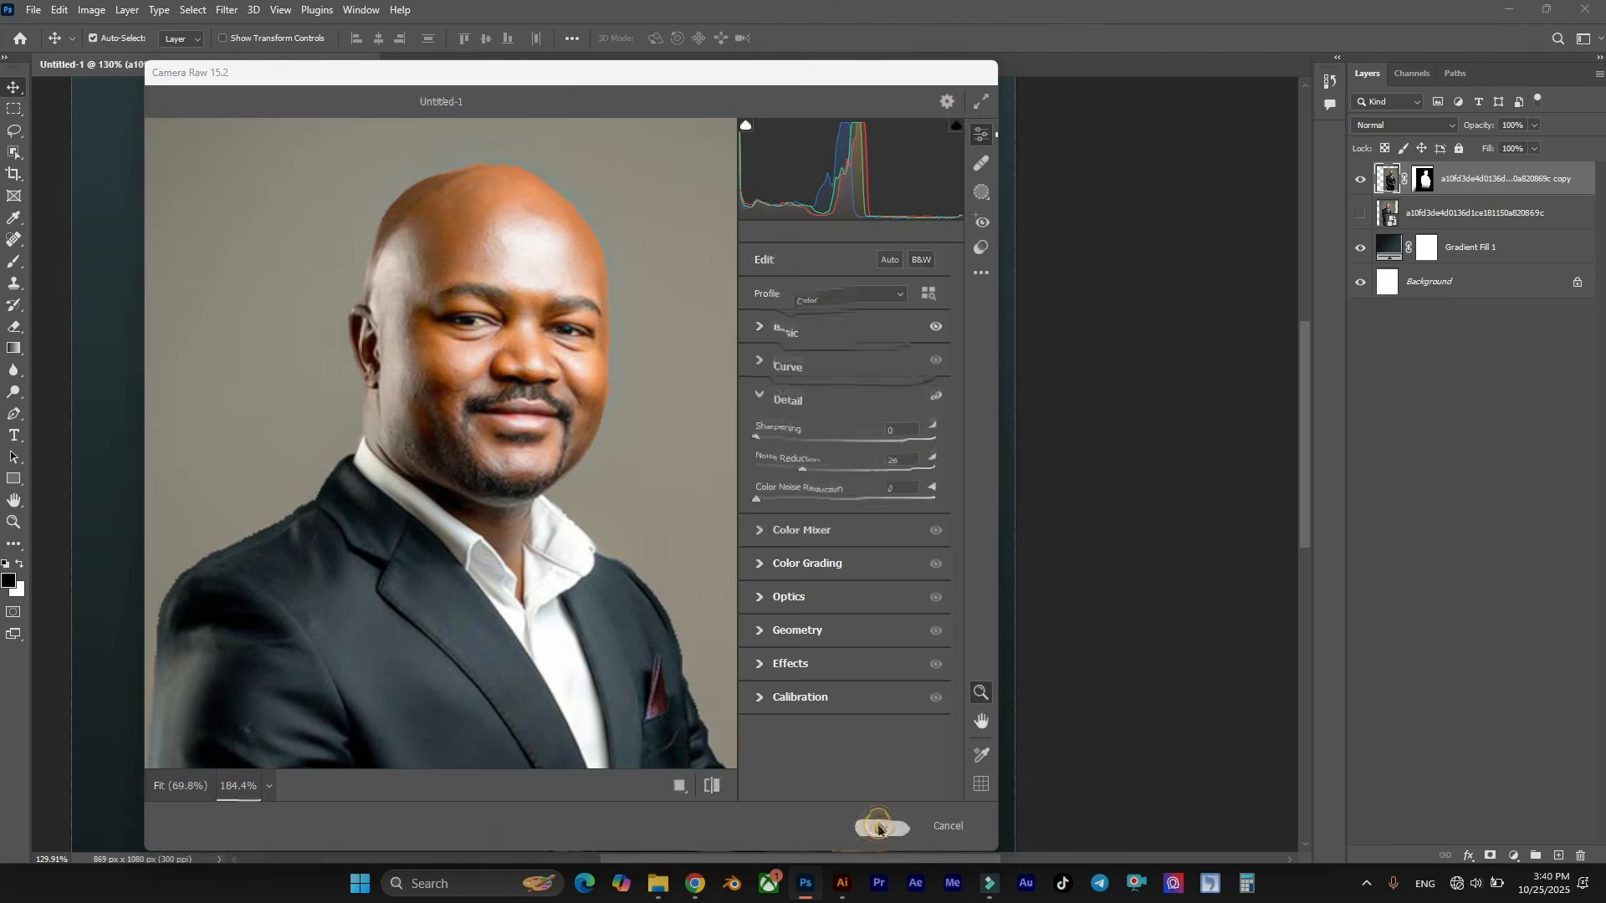
Apply a second Camera Raw pass with Vibrance +58, Exposure -0.35, Contrast +13, Shadows -14, Whites +11 and Blacks -3.
{"action": "scroll", "coordinate": [920, 431], "scroll_direction": "down", "scroll_amount": 3}
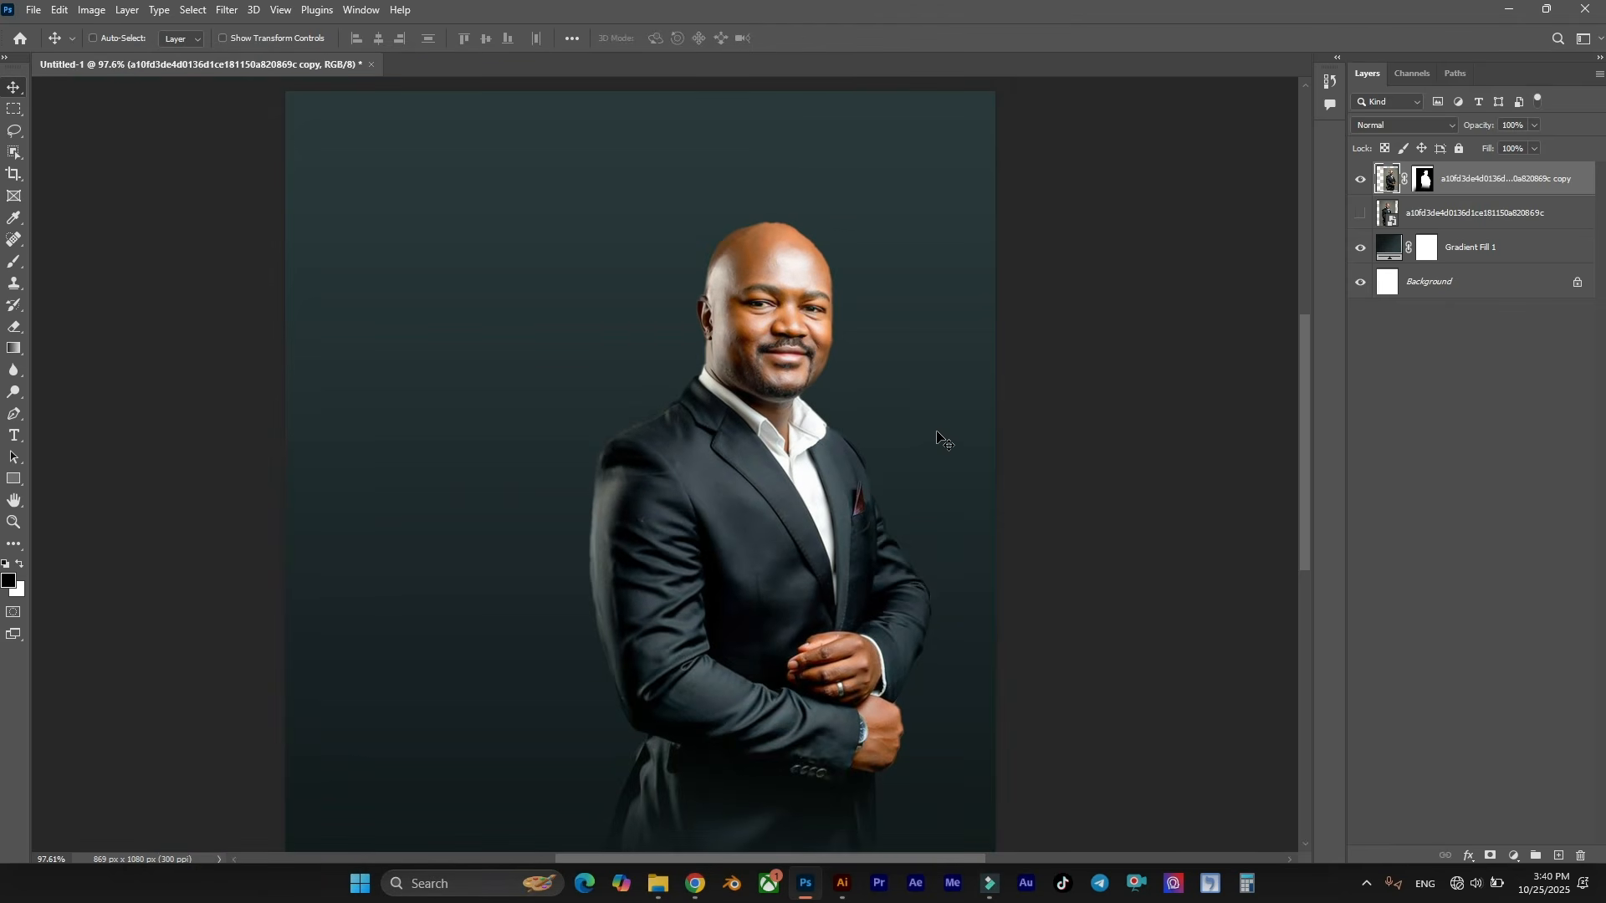
{"action": "scroll", "coordinate": [936, 435], "scroll_direction": "down", "scroll_amount": 2}
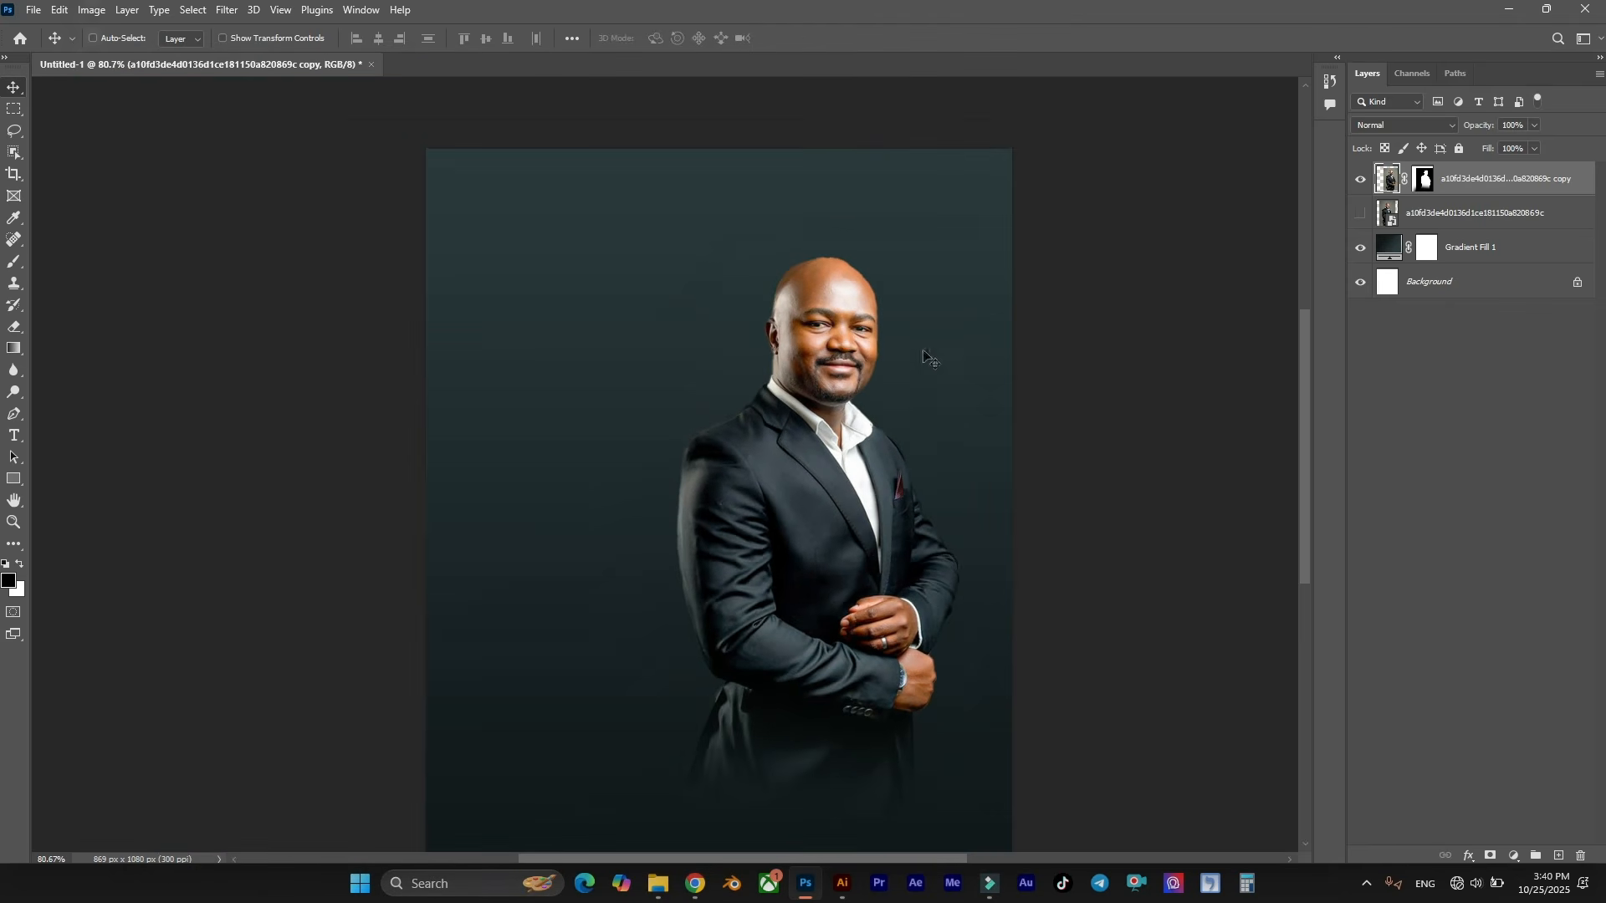
{"action": "scroll", "coordinate": [928, 359], "scroll_direction": "up", "scroll_amount": 3}
{"action": "scroll", "coordinate": [970, 322], "scroll_direction": "down", "scroll_amount": 1}
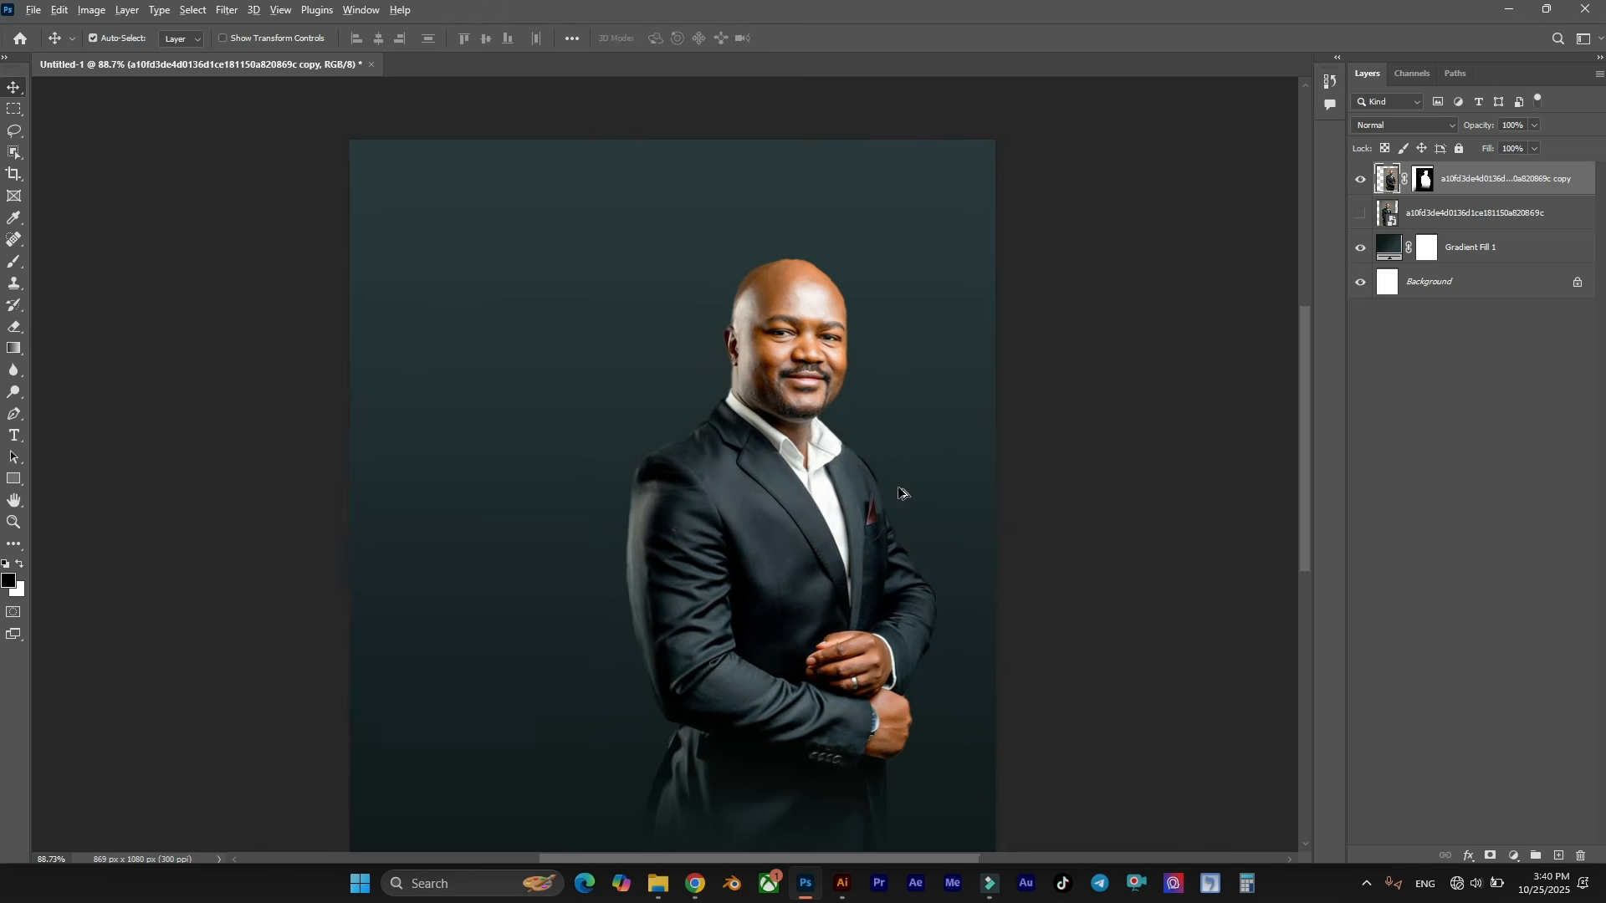
{"action": "scroll", "coordinate": [874, 313], "scroll_direction": "up", "scroll_amount": 1}
{"action": "scroll", "coordinate": [920, 343], "scroll_direction": "up", "scroll_amount": 1}
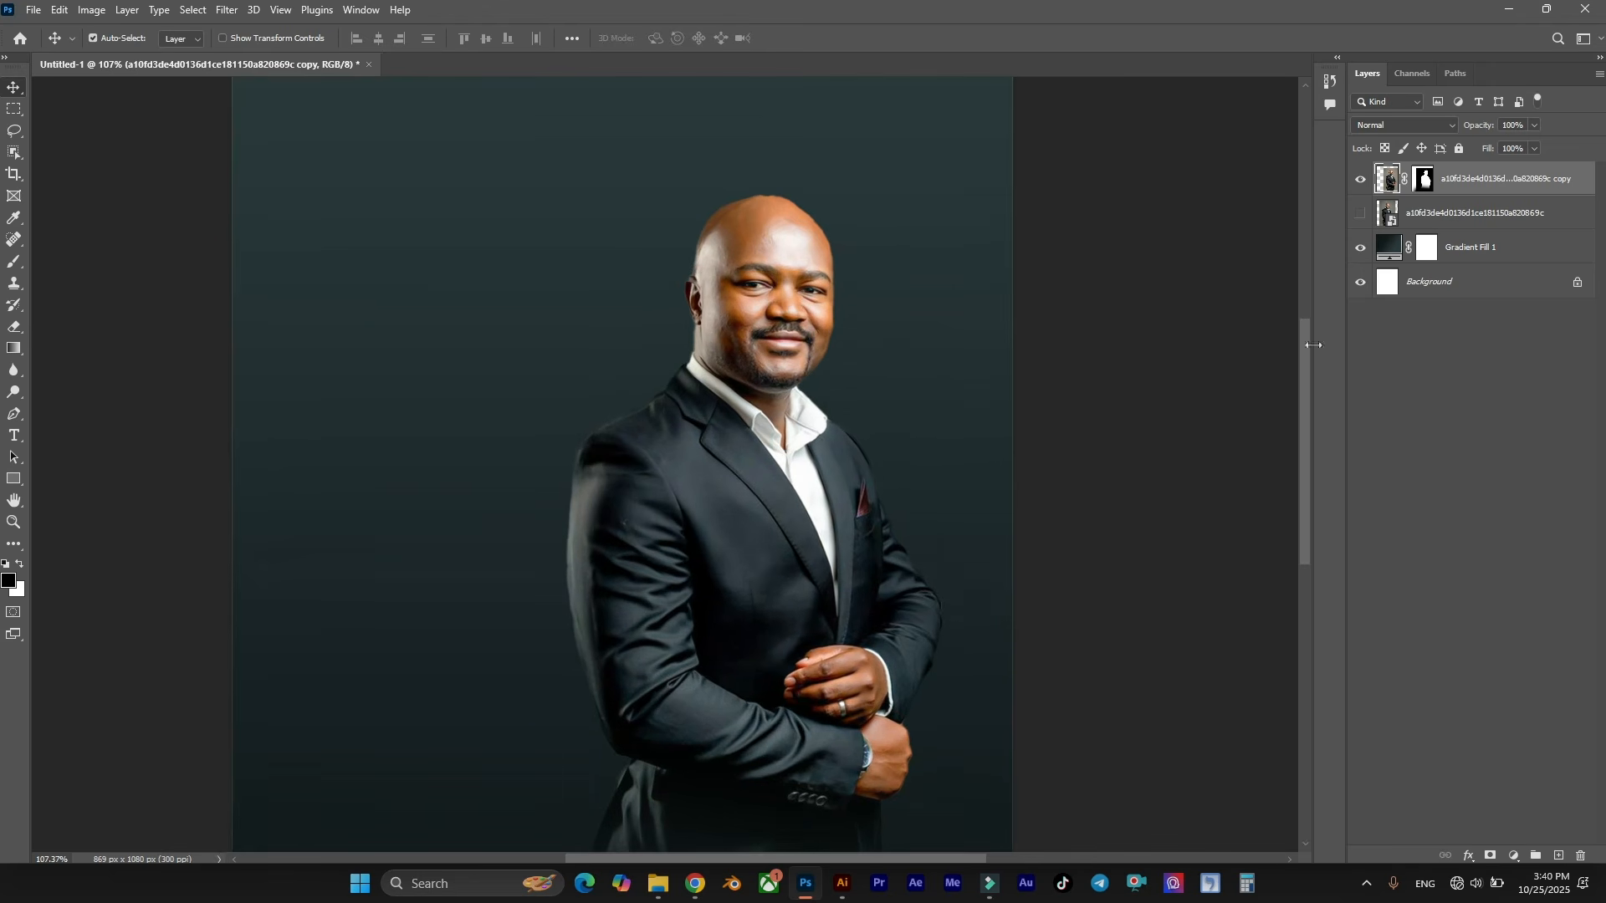
{"action": "left_click", "coordinate": [228, 10]}
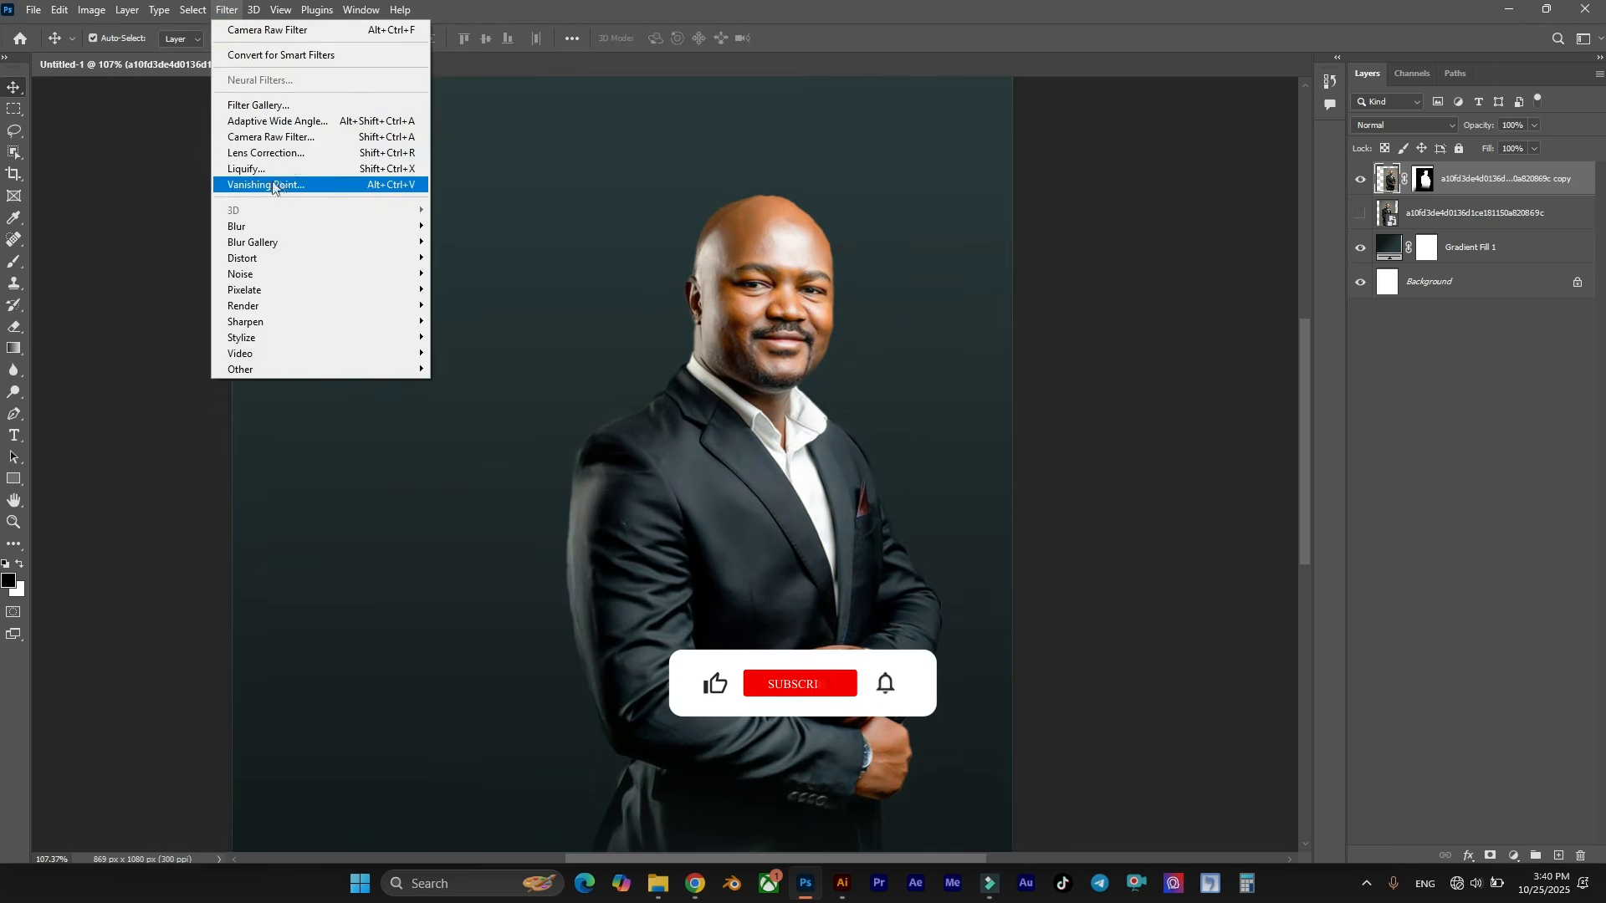
{"action": "left_click", "coordinate": [285, 139]}
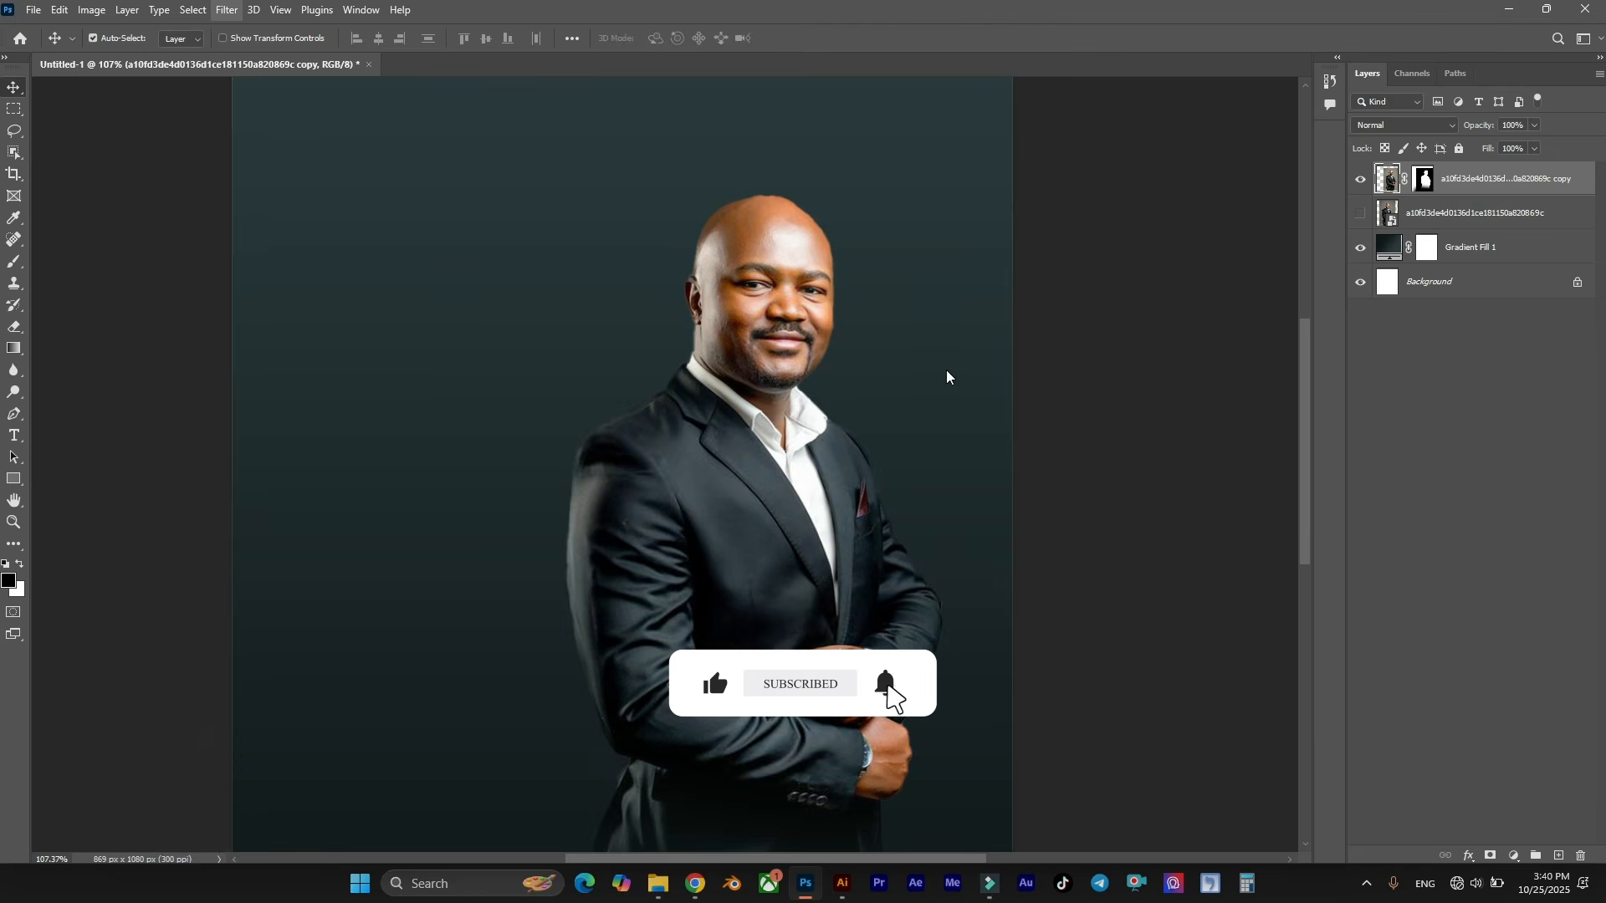
{"action": "scroll", "coordinate": [569, 197], "scroll_direction": "up", "scroll_amount": 5}
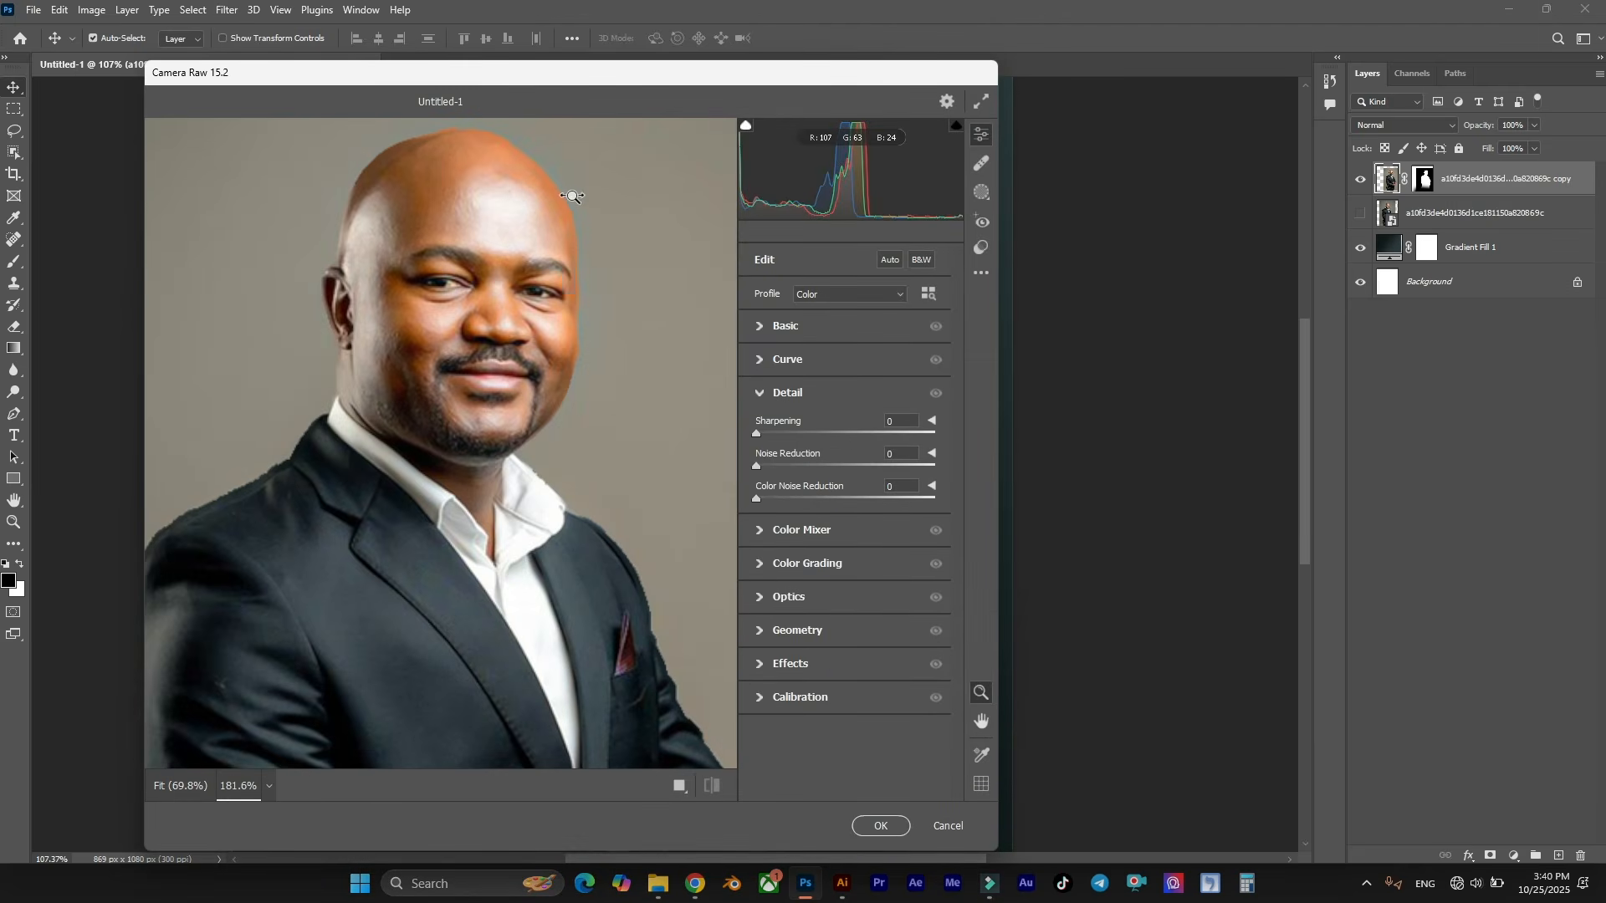
{"action": "left_click", "coordinate": [760, 325]}
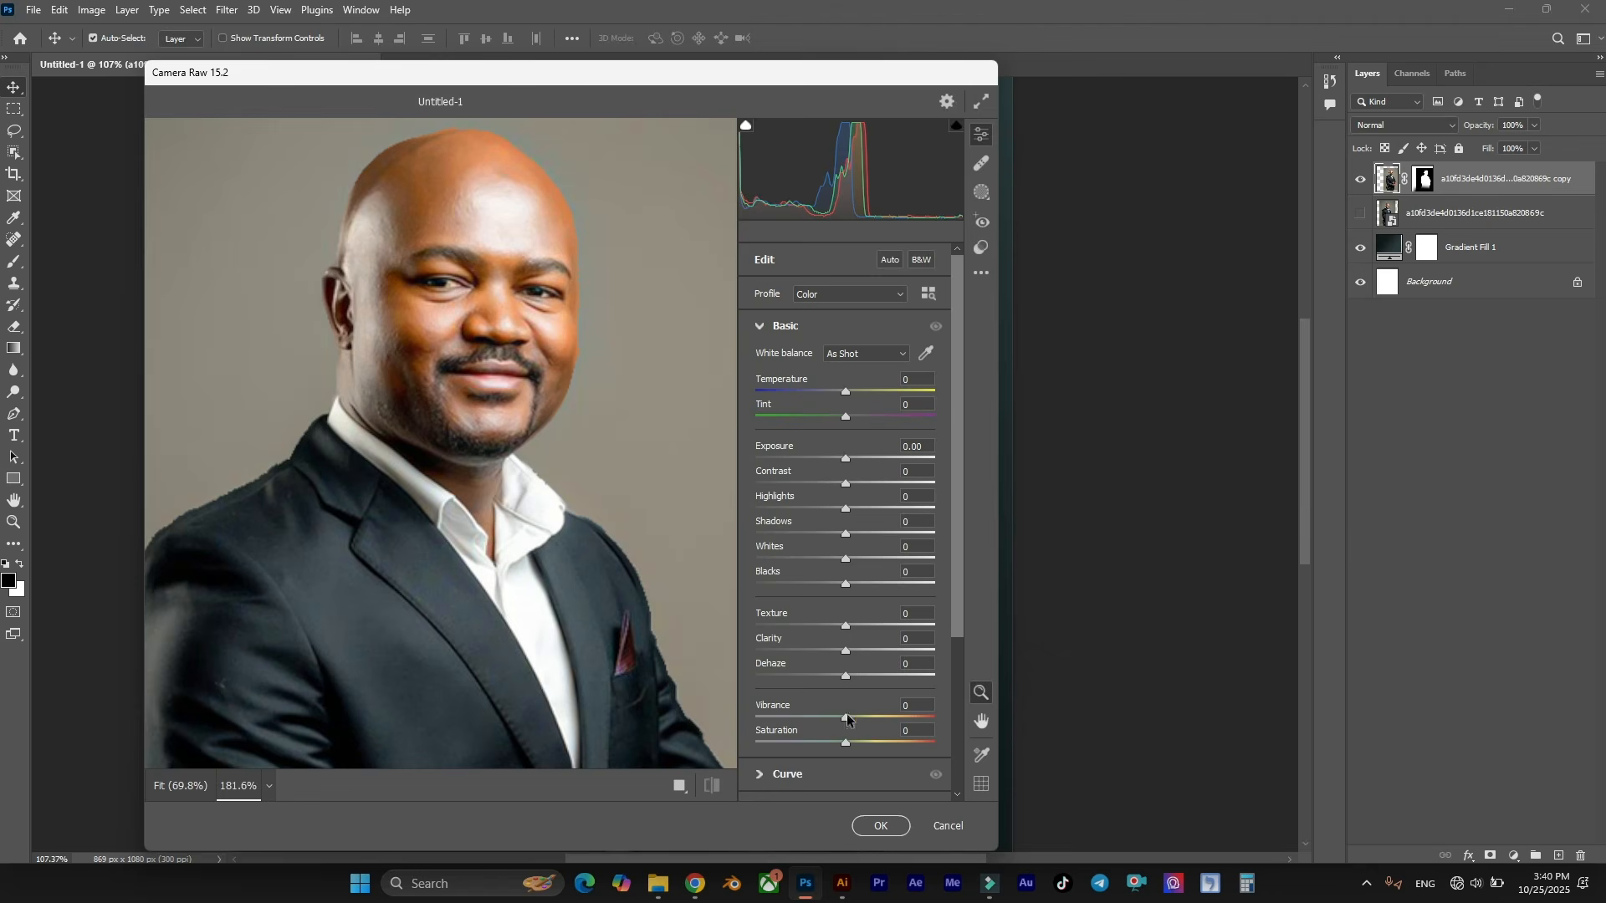
{"action": "left_click_drag", "start_coordinate": [846, 719], "coordinate": [900, 725]}
{"action": "left_click_drag", "start_coordinate": [846, 459], "coordinate": [843, 585]}
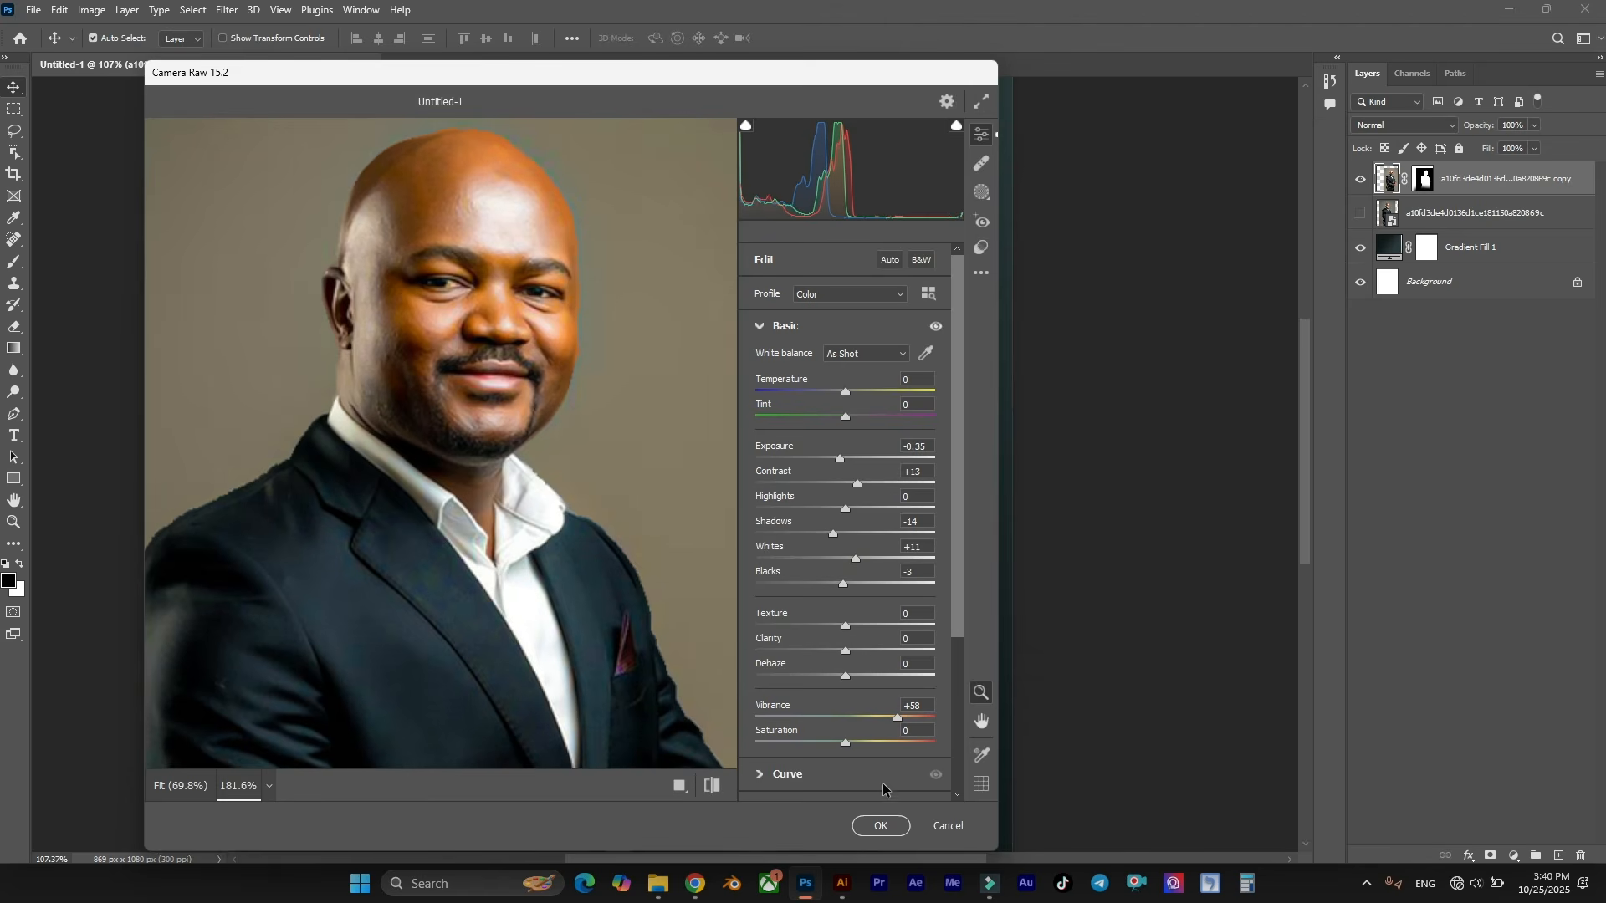
{"action": "left_click", "coordinate": [880, 826]}
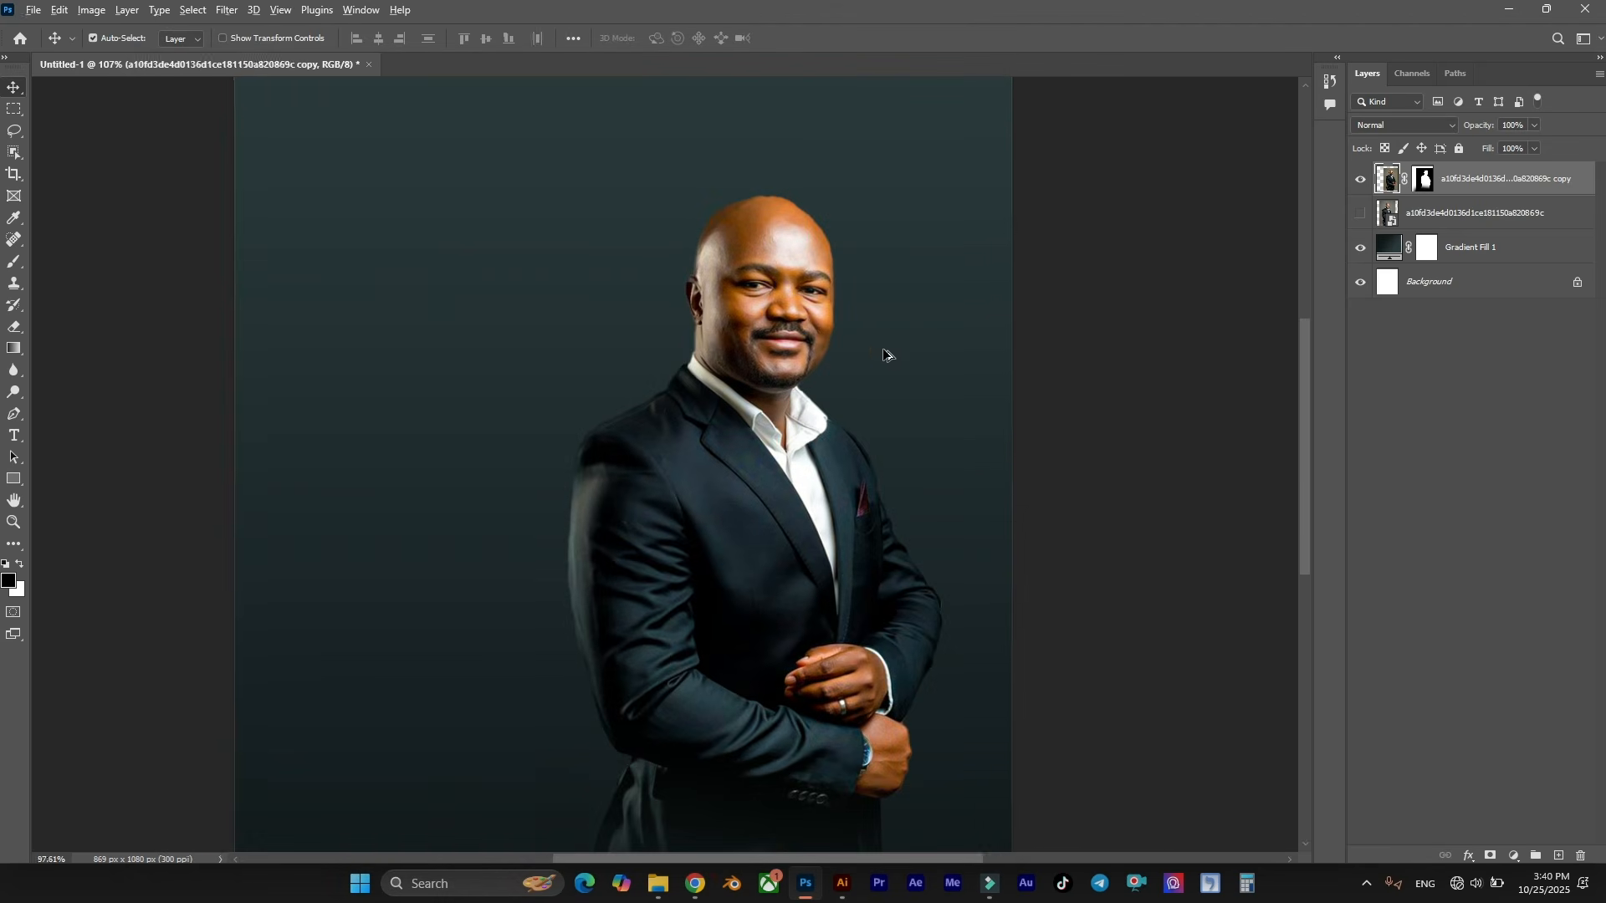
Brighten the cutout with a Brightness/Contrast adjustment, setting Brightness to 15 and Contrast to 0.
{"action": "scroll", "coordinate": [853, 348], "scroll_direction": "up", "scroll_amount": 1}
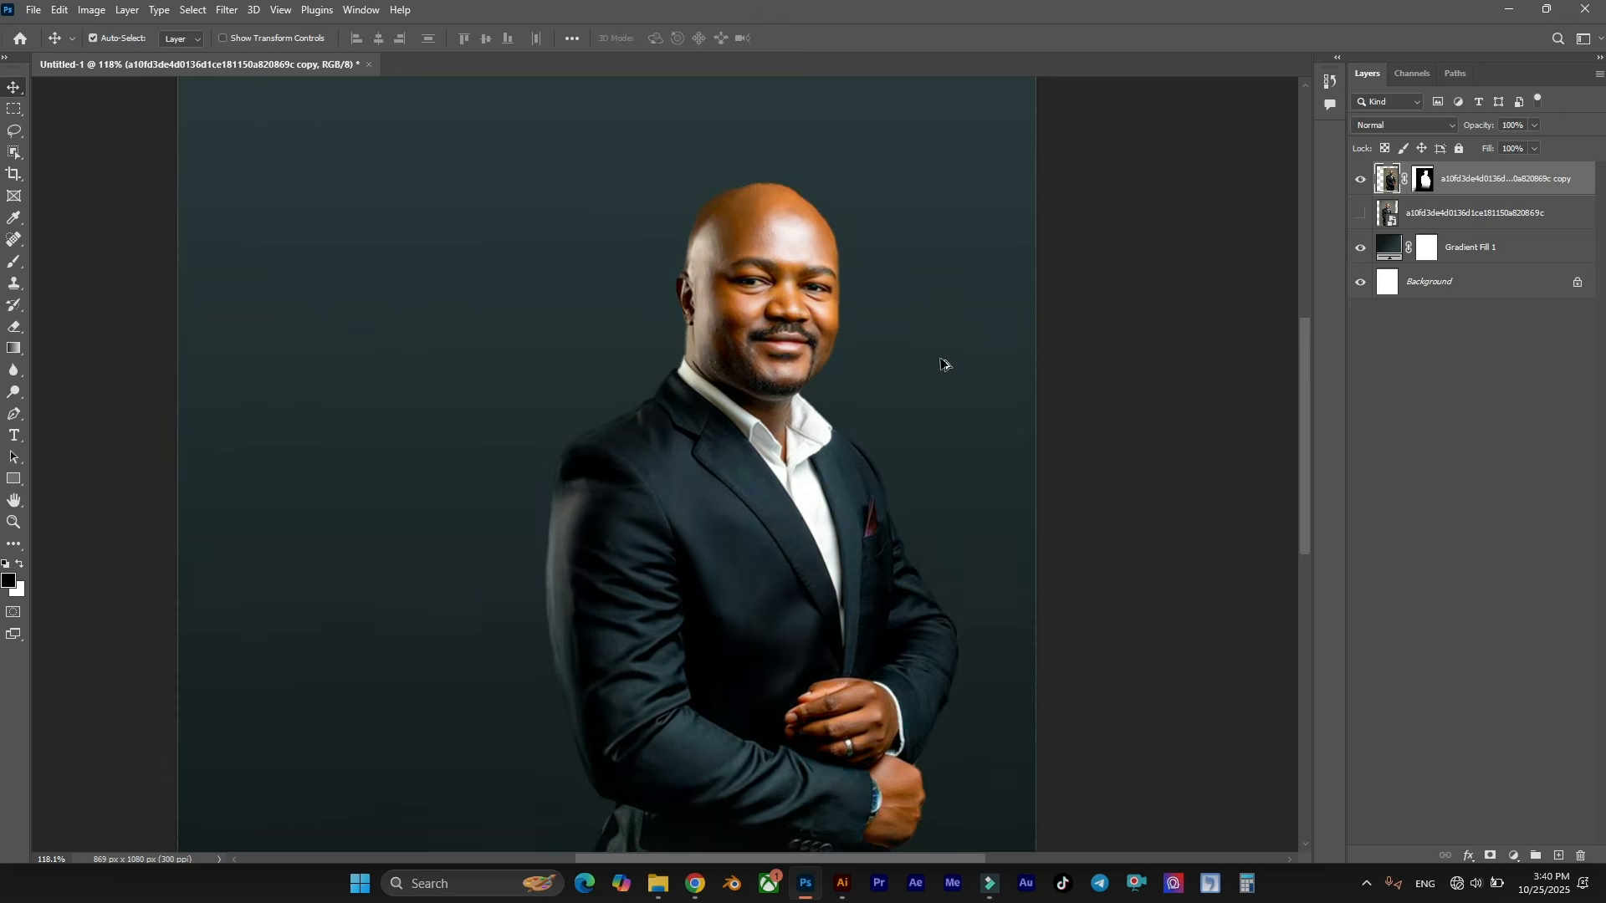
{"action": "scroll", "coordinate": [943, 358], "scroll_direction": "down", "scroll_amount": 2}
{"action": "scroll", "coordinate": [992, 360], "scroll_direction": "up", "scroll_amount": 2}
{"action": "left_click", "coordinate": [94, 38]}
{"action": "left_click", "coordinate": [91, 9]}
{"action": "mouse_move", "coordinate": [126, 54]}
{"action": "left_click", "coordinate": [381, 56]}
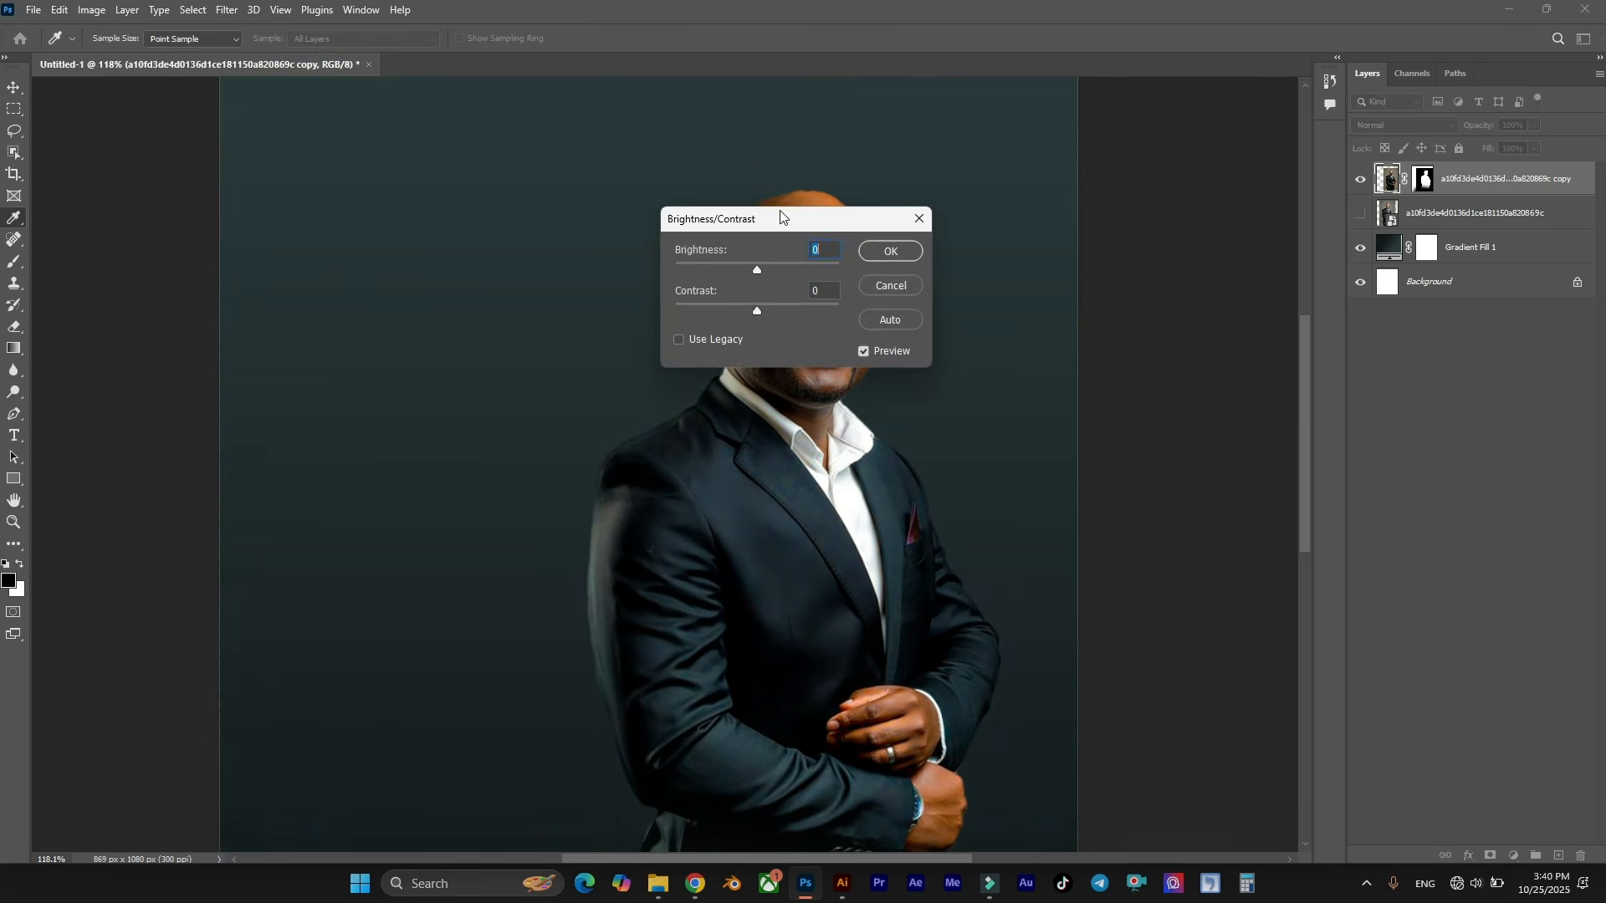
{"action": "left_click_drag", "start_coordinate": [778, 215], "coordinate": [1076, 144]}
{"action": "left_click", "coordinate": [1062, 194]}
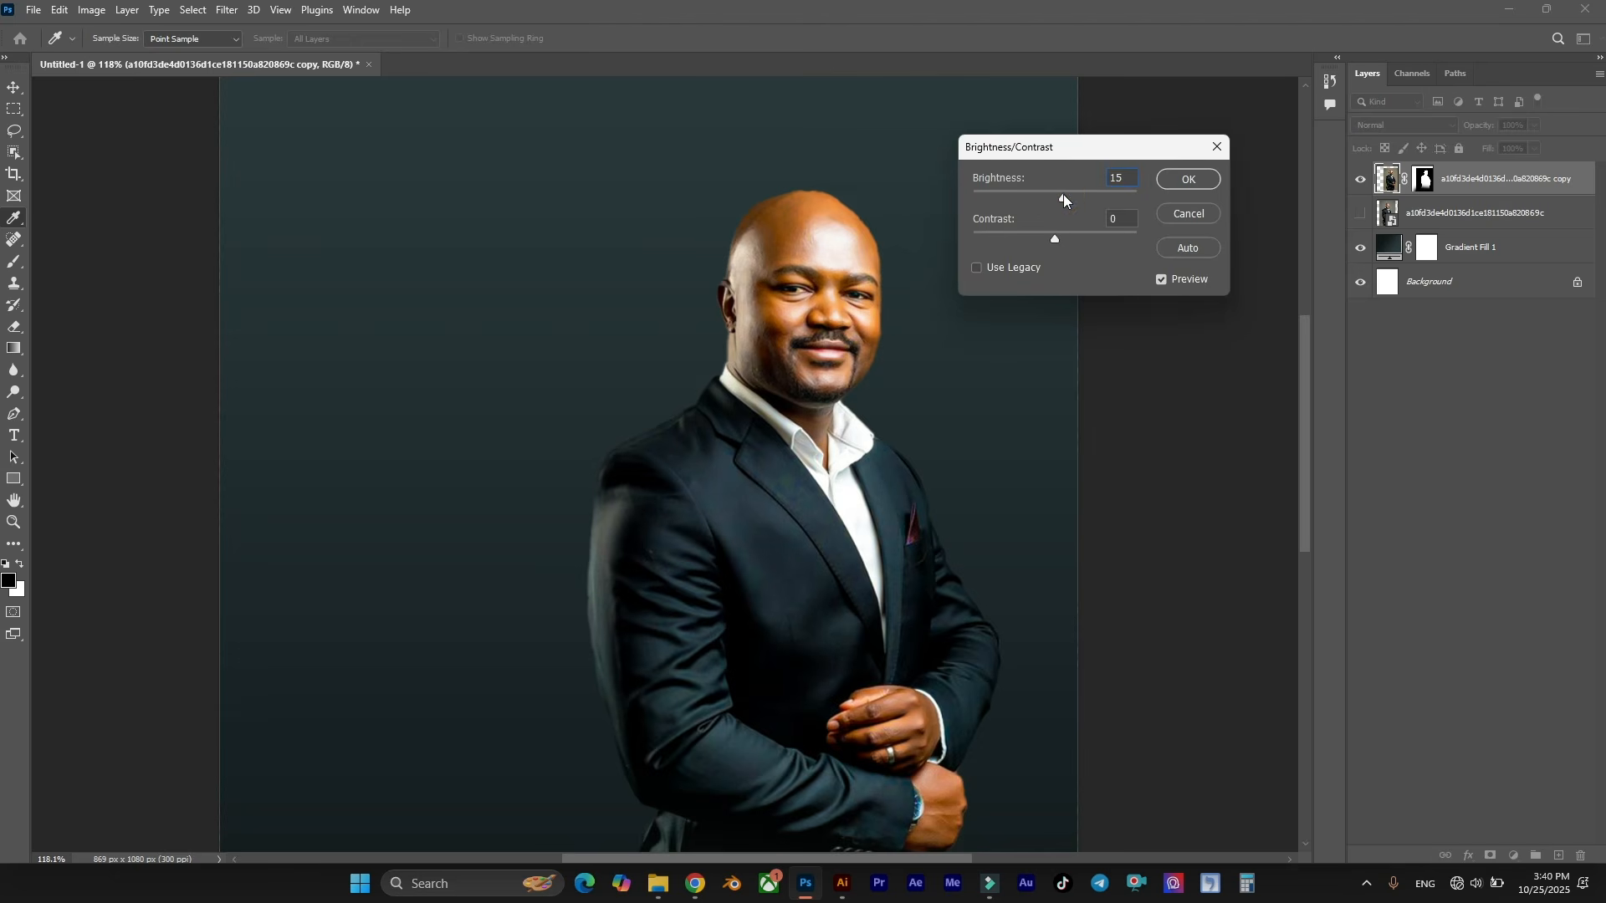
{"action": "left_click", "coordinate": [1181, 178]}
{"action": "scroll", "coordinate": [1067, 311], "scroll_direction": "down", "scroll_amount": 2}
{"action": "scroll", "coordinate": [1064, 304], "scroll_direction": "down", "scroll_amount": 2}
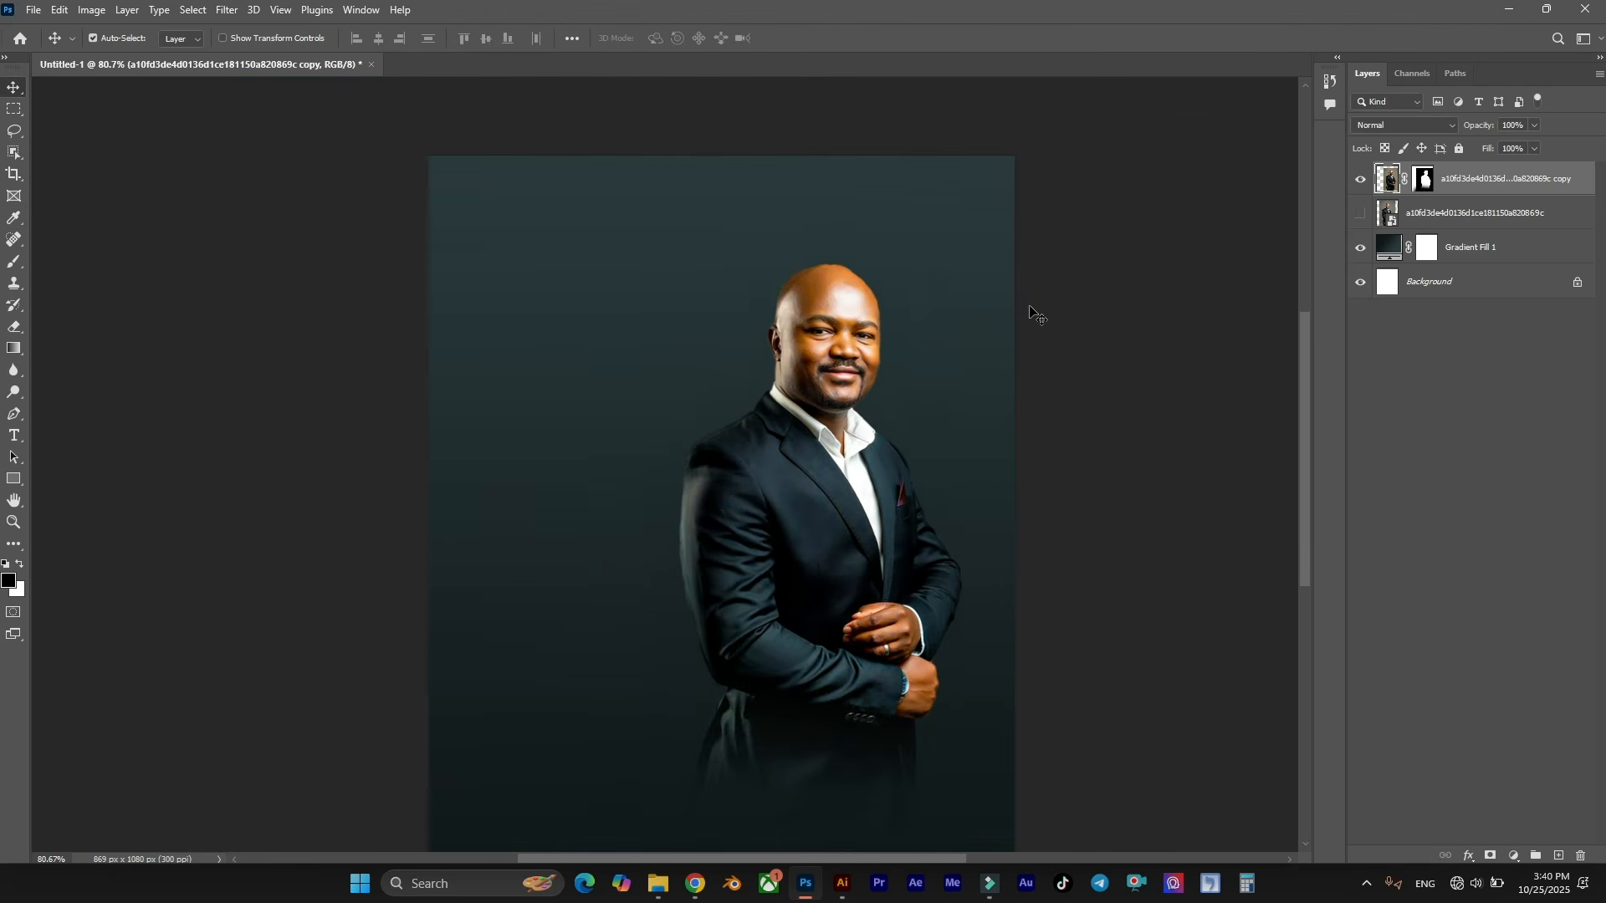
{"action": "scroll", "coordinate": [923, 303], "scroll_direction": "up", "scroll_amount": 3}
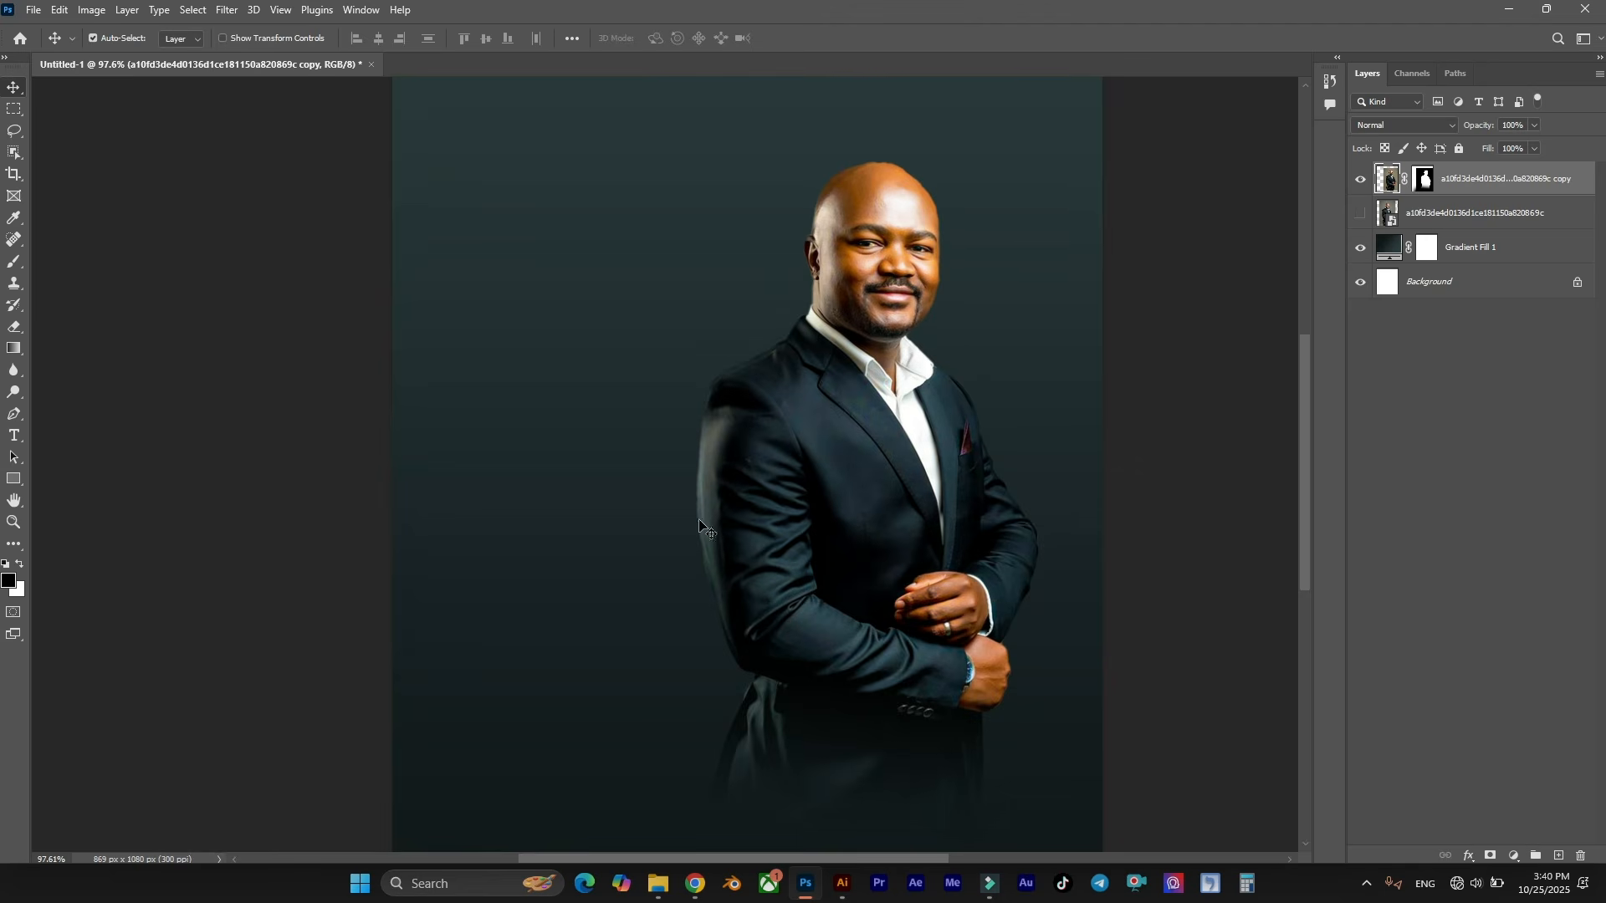
Switch to Illustrator and create a landscape A4 document, 841.89 x 595.28 pt, in RGB Color mode.
{"action": "left_click", "coordinate": [842, 885]}
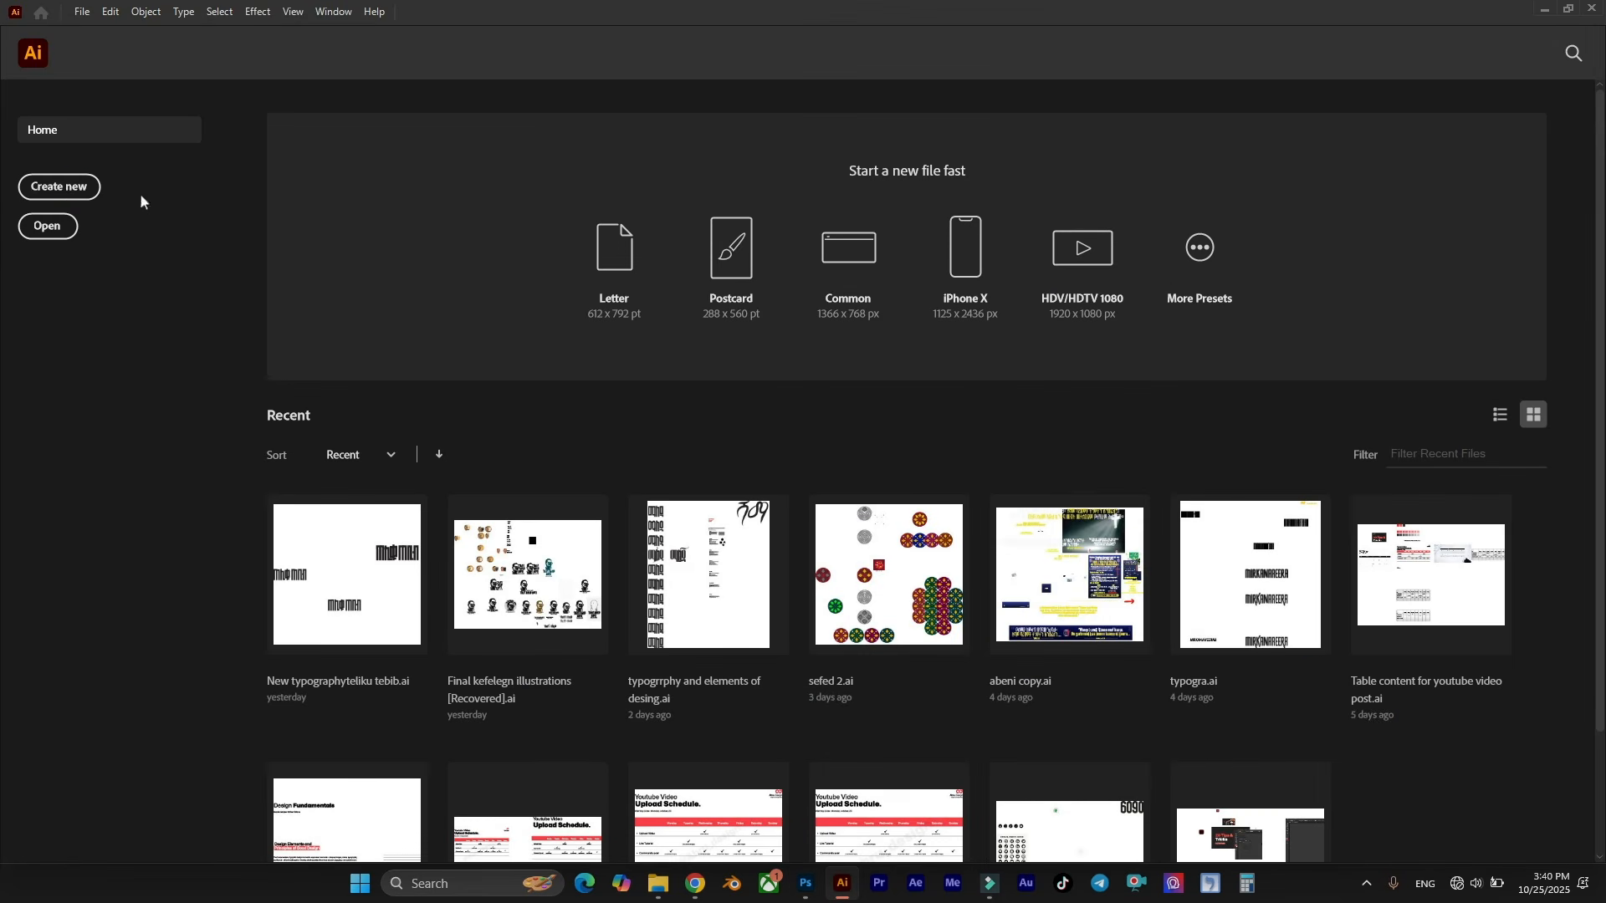
{"action": "left_click", "coordinate": [59, 186]}
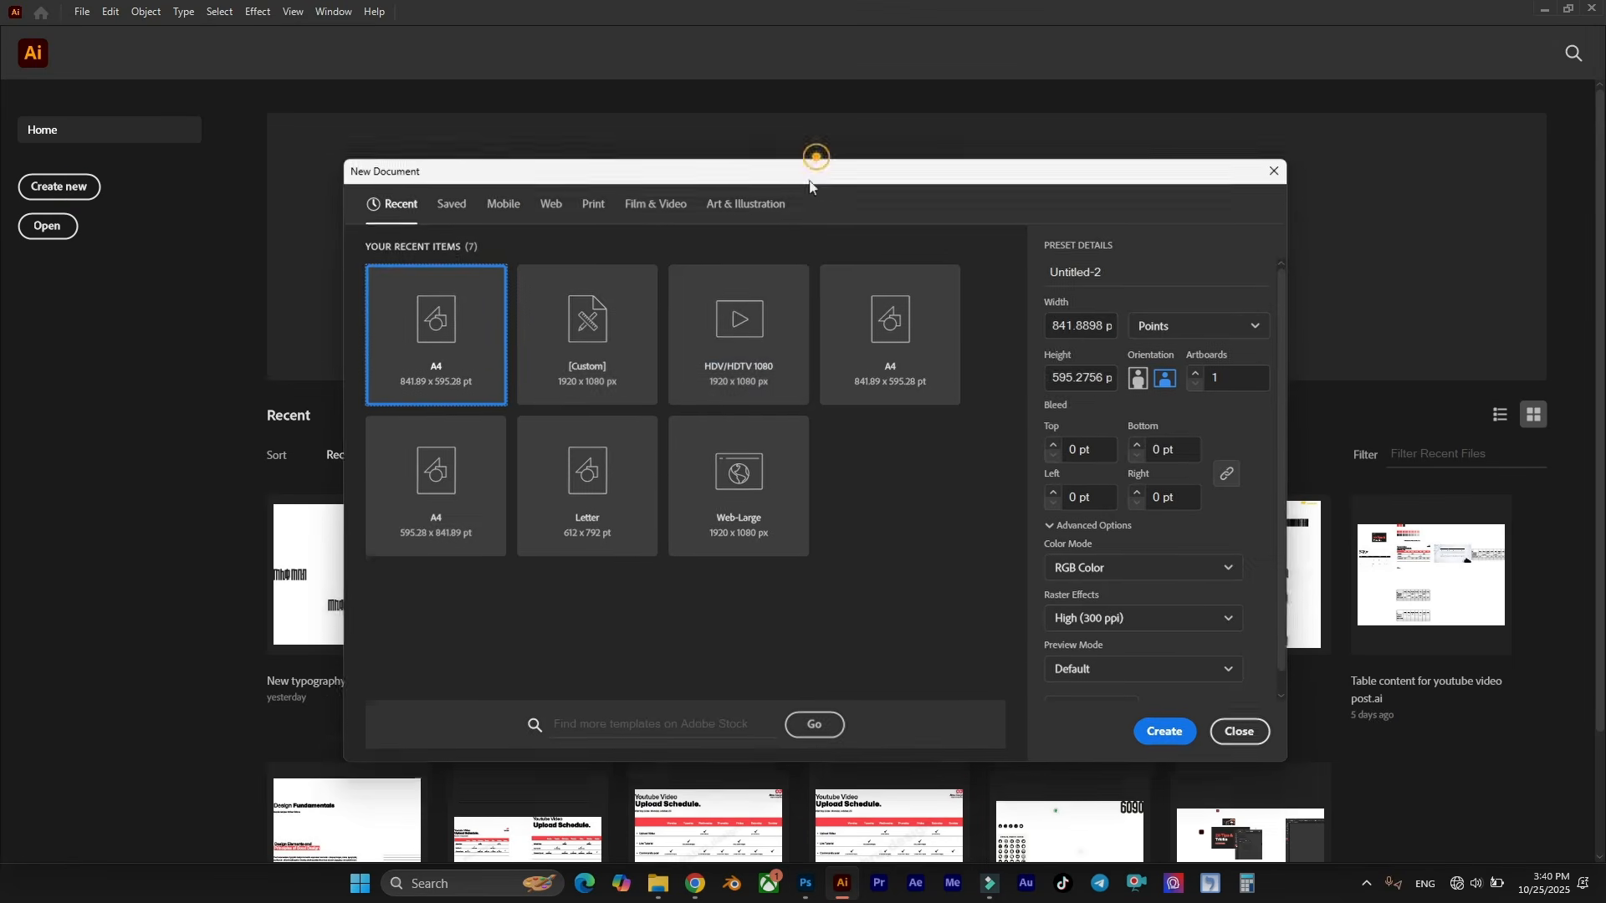
{"action": "left_click", "coordinate": [924, 376]}
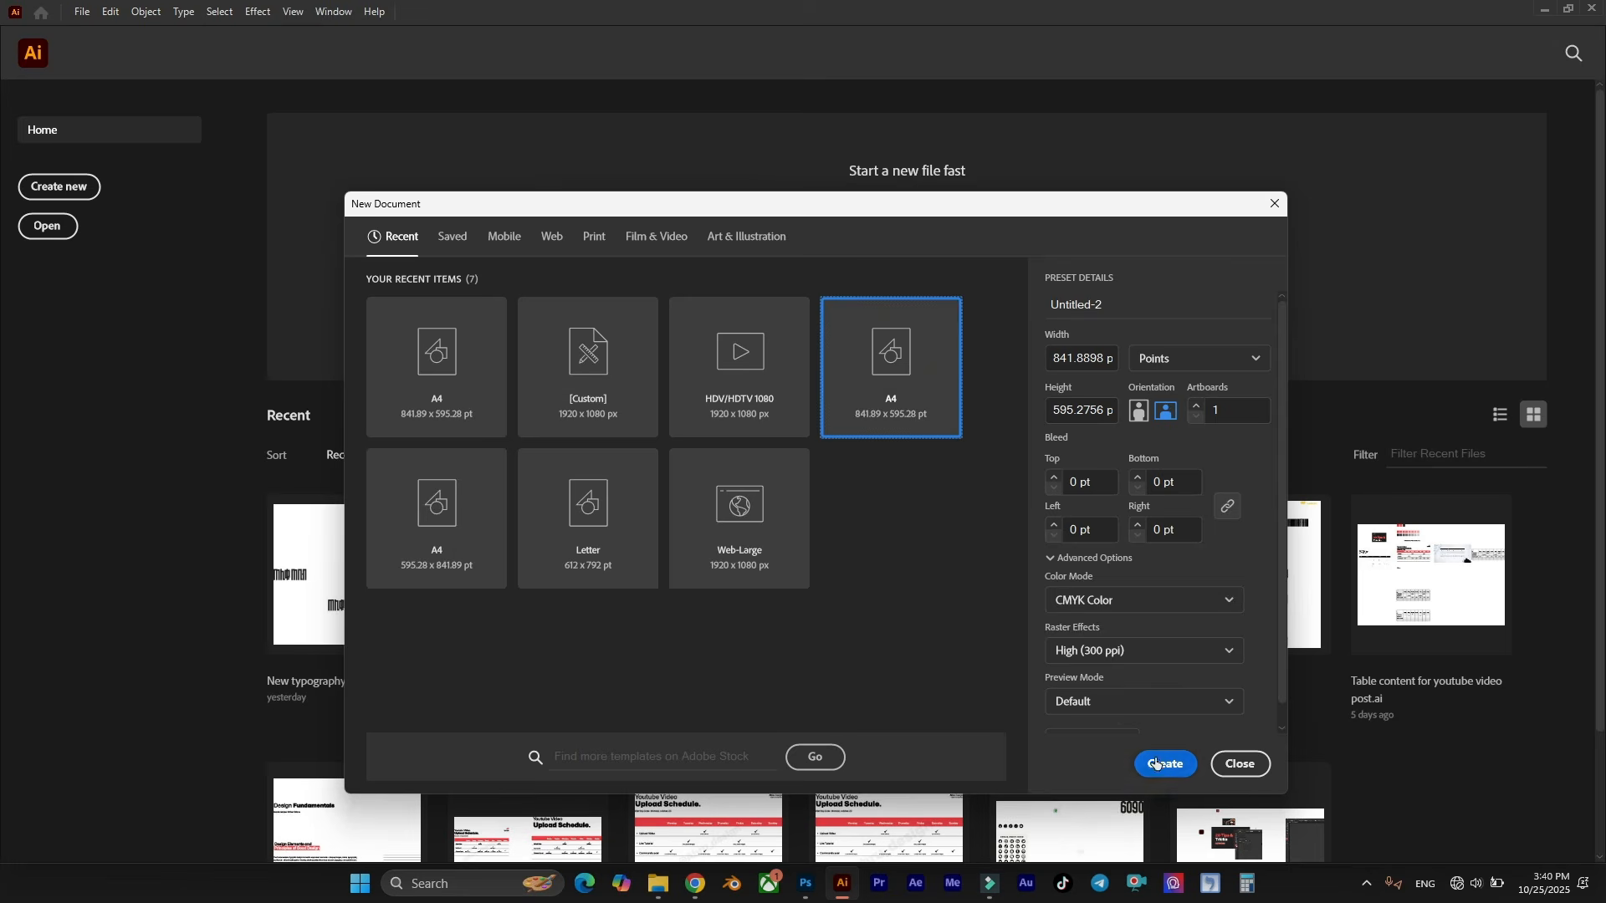
{"action": "left_click", "coordinate": [1129, 599]}
{"action": "left_click", "coordinate": [1121, 633]}
{"action": "left_click", "coordinate": [1164, 766]}
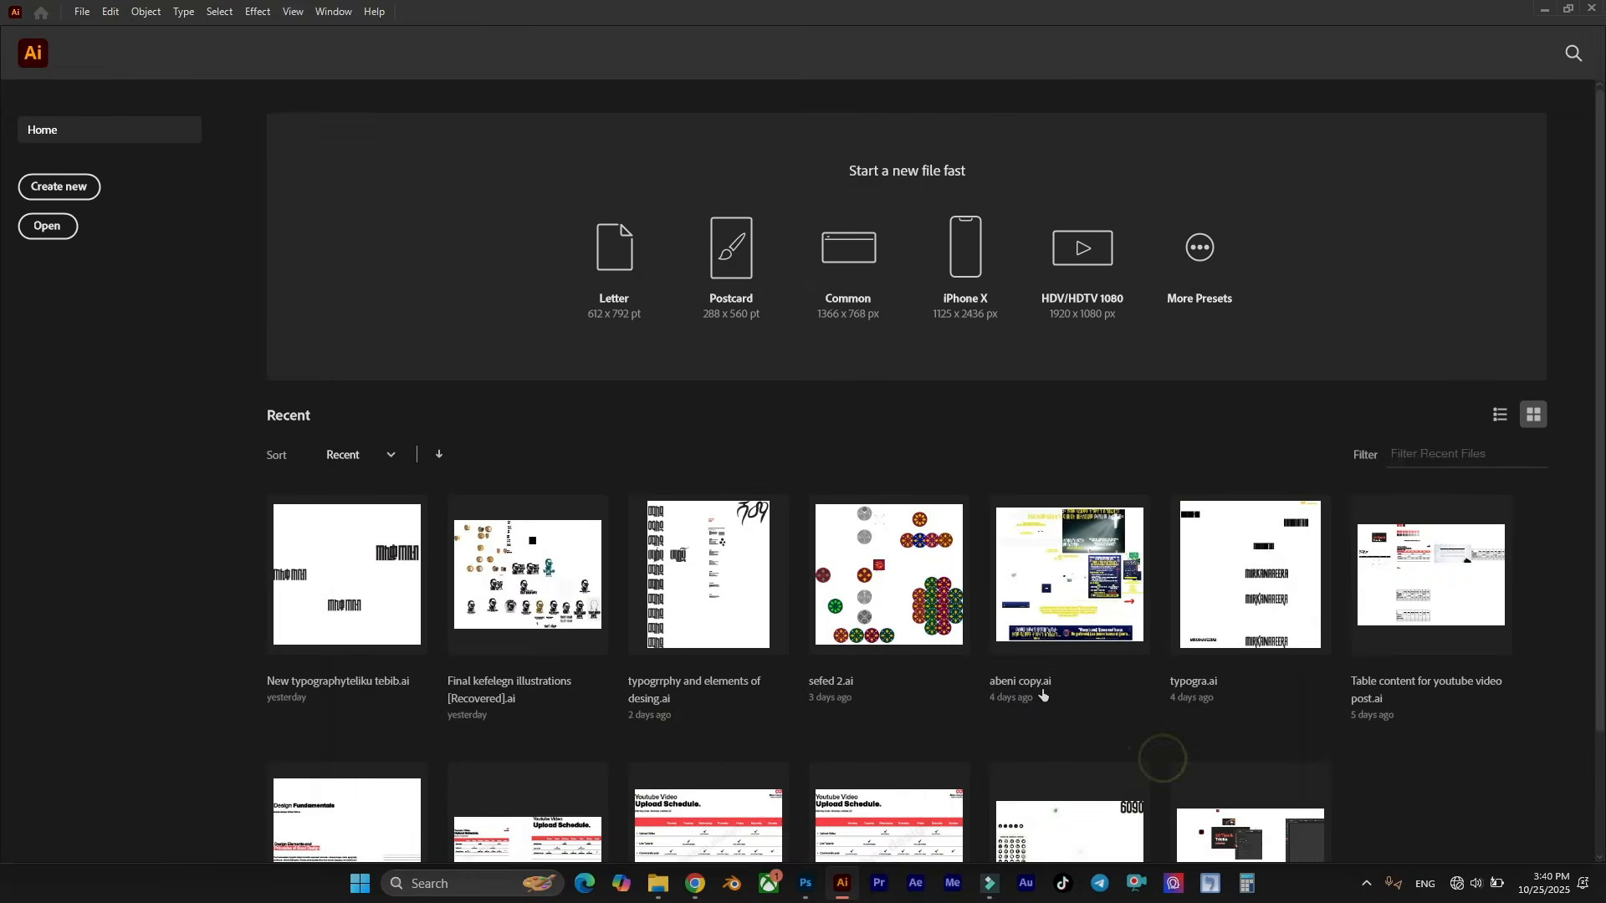
Draw an open, square-cornered arch path with the Pen tool, about 50 pt wide and 329 pt tall, with a shorter left leg.
{"action": "scroll", "coordinate": [784, 449], "scroll_direction": "down", "scroll_amount": 3}
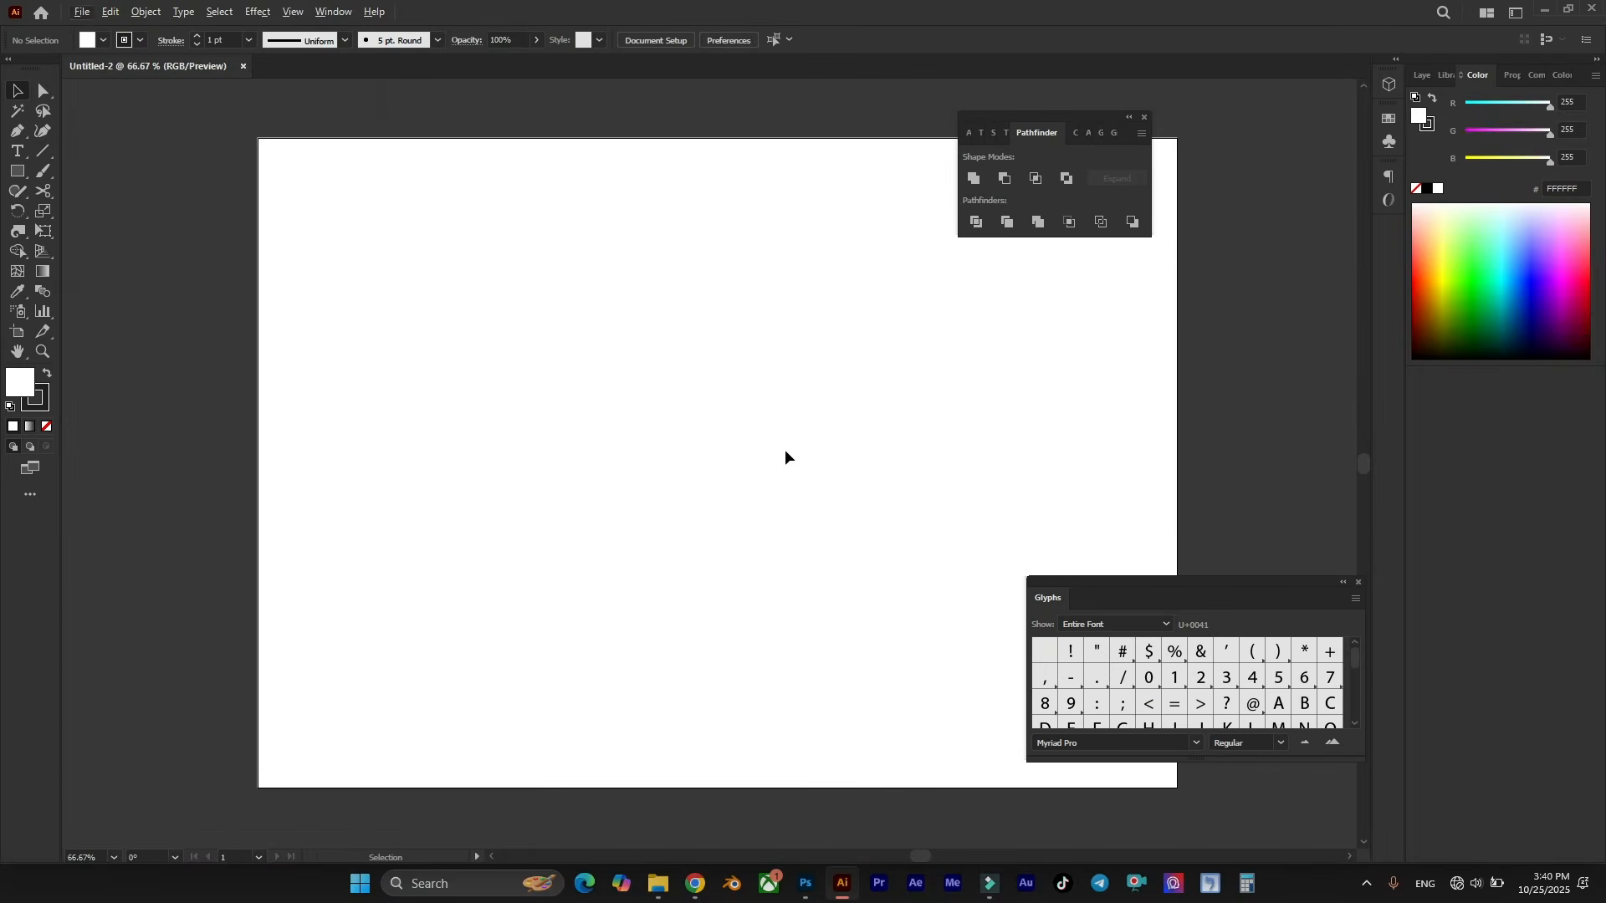
{"action": "scroll", "coordinate": [595, 370], "scroll_direction": "up", "scroll_amount": 2}
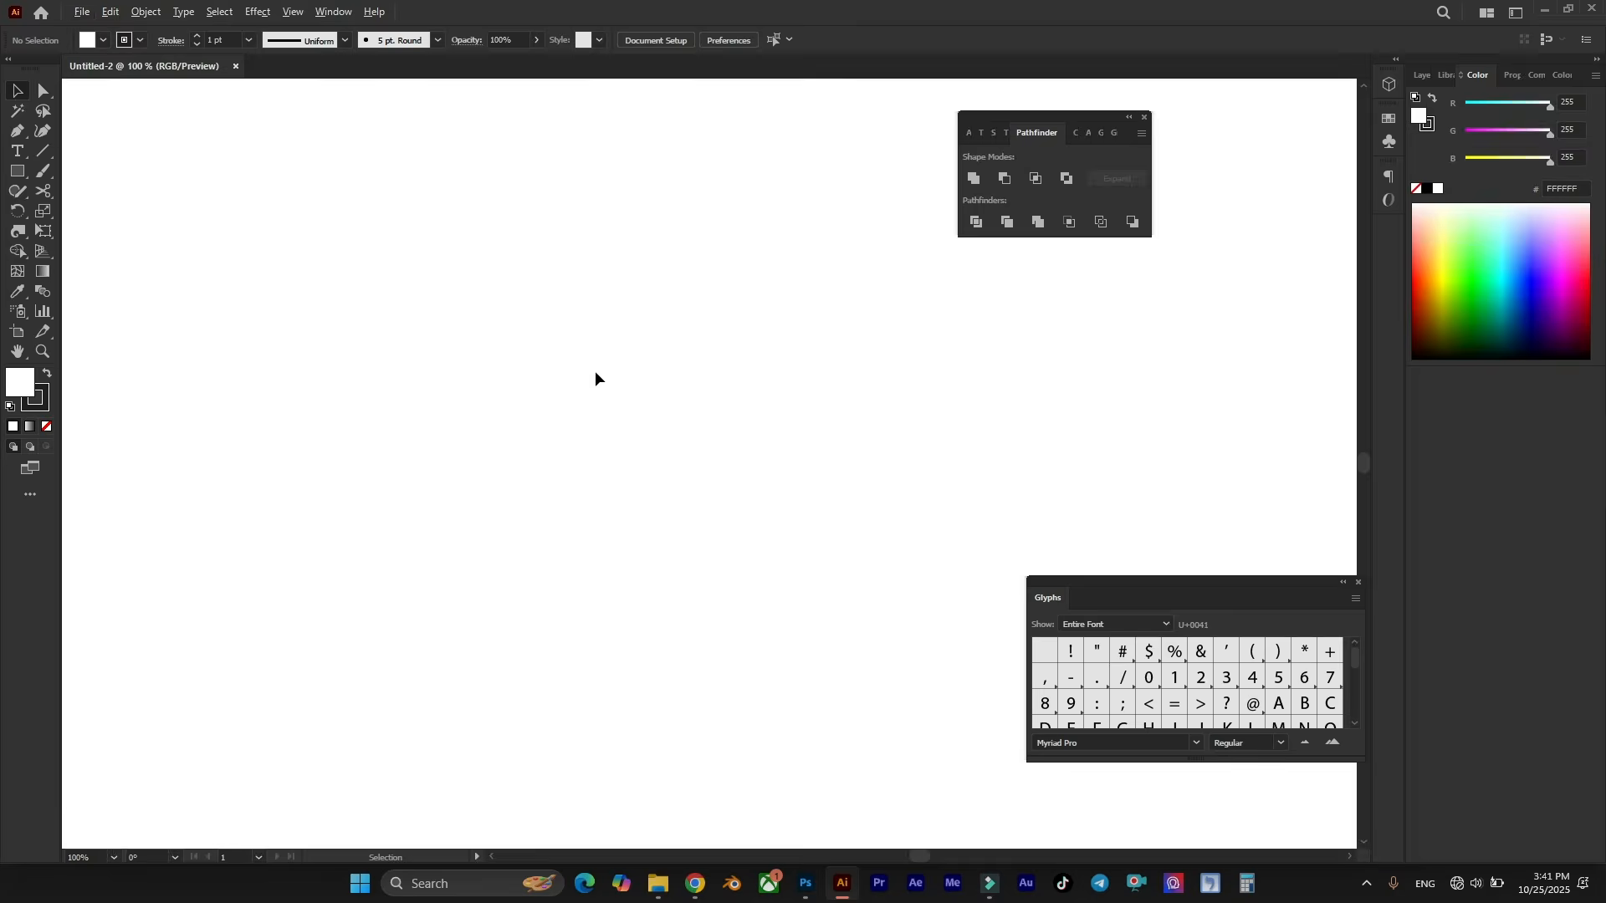
{"action": "left_click", "coordinate": [17, 132]}
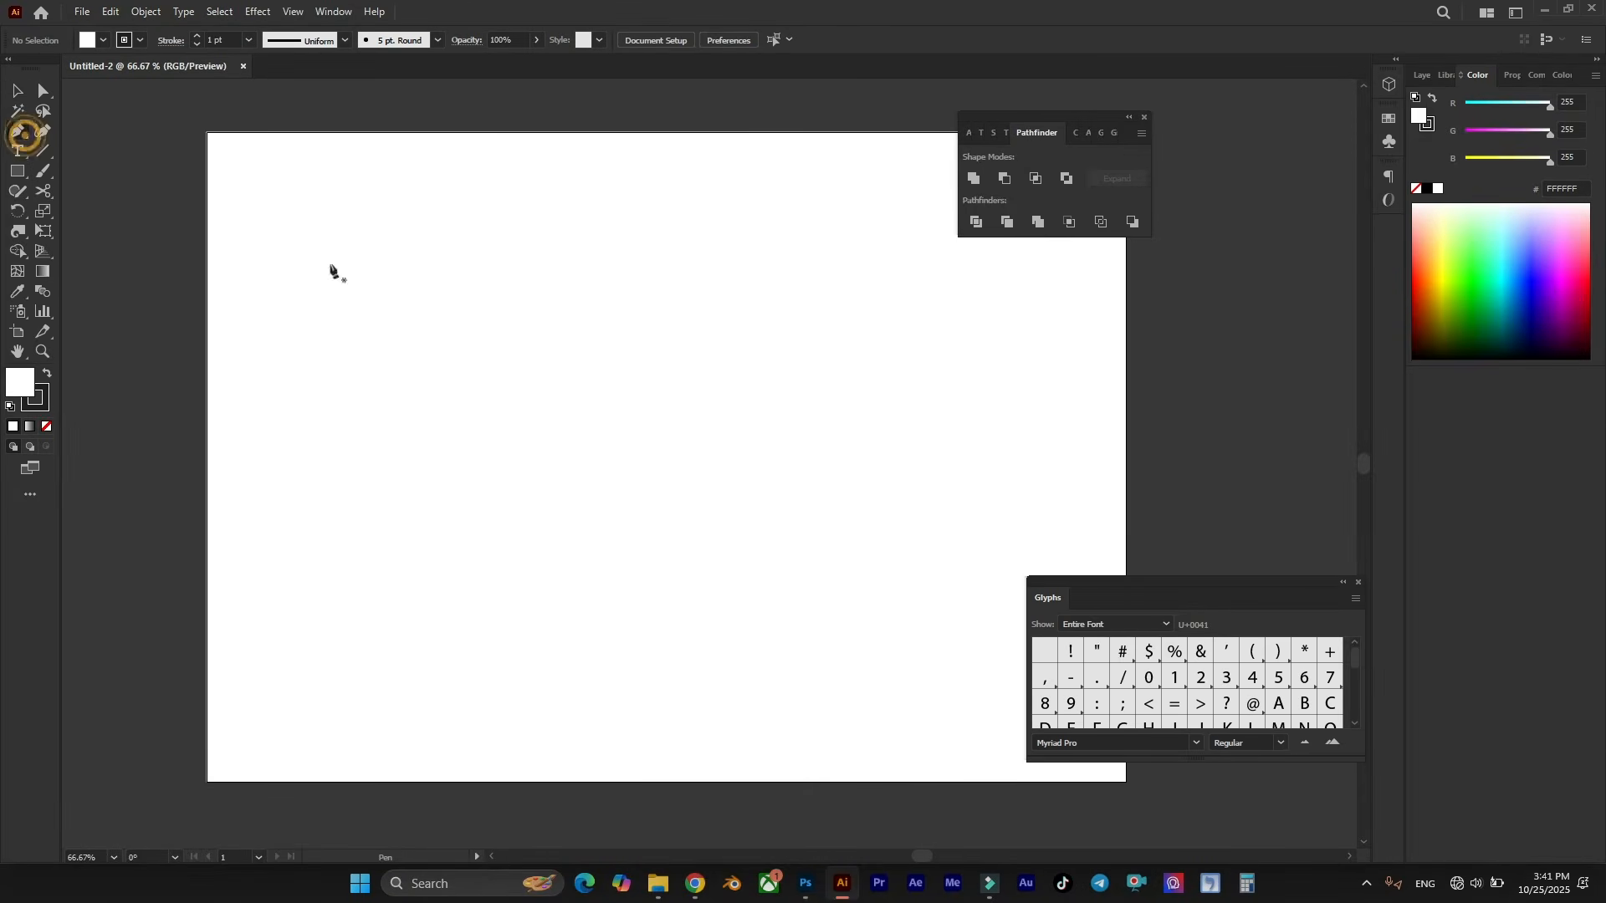
{"action": "left_click", "coordinate": [488, 517]}
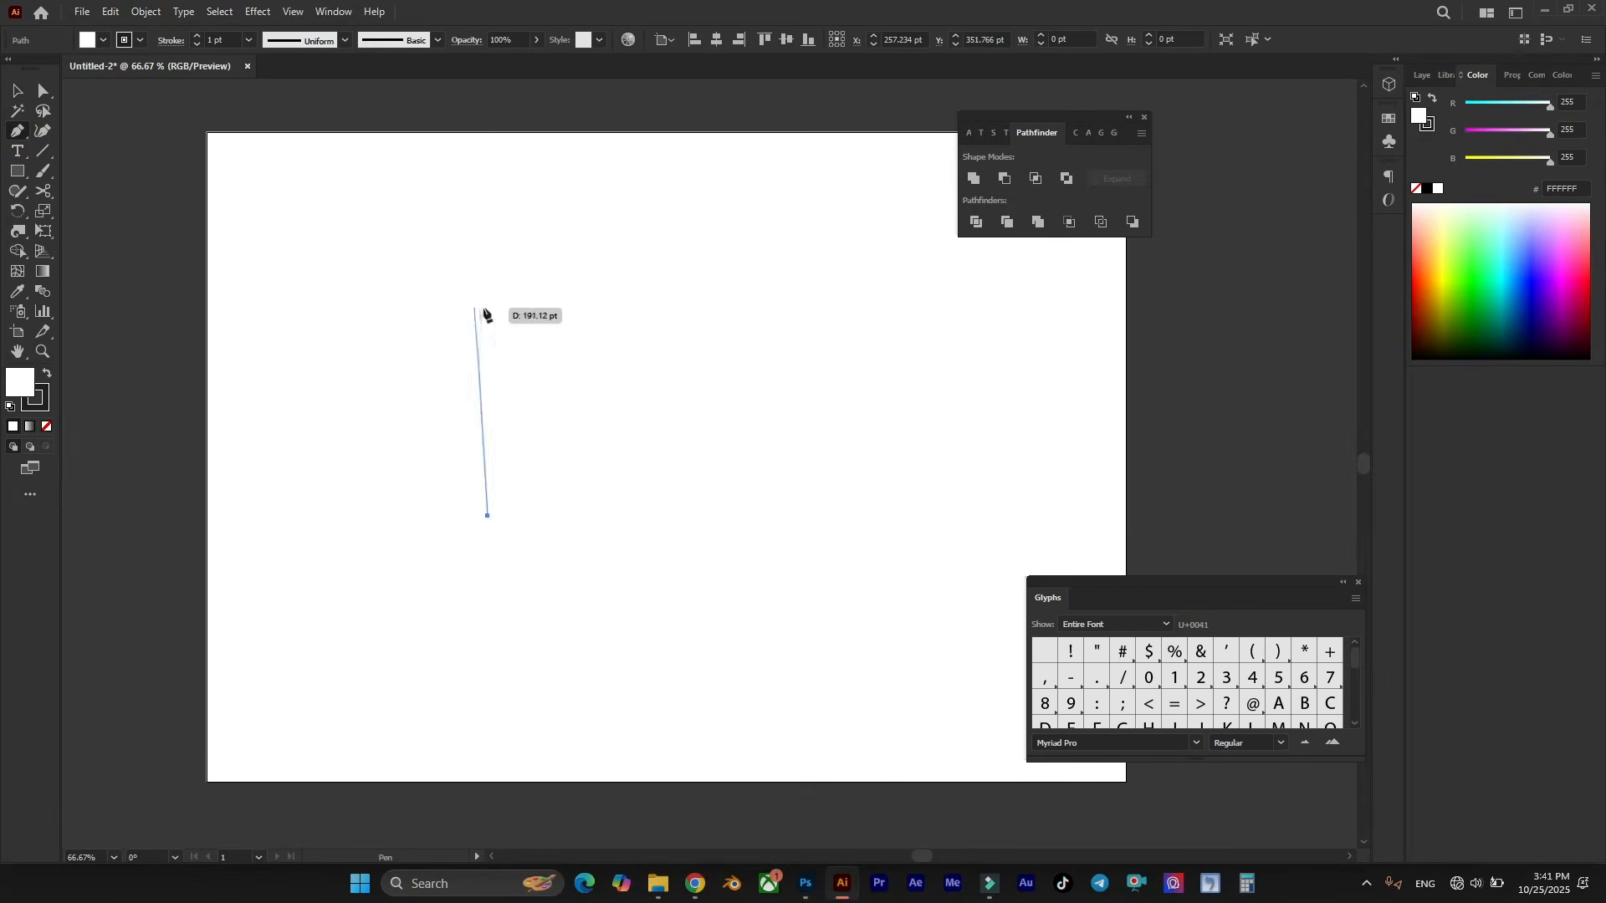
{"action": "left_click", "coordinate": [496, 272], "text": "shift"}
{"action": "left_click", "coordinate": [542, 272], "text": "shift"}
{"action": "left_click", "coordinate": [542, 631], "text": "shift"}
{"action": "left_click", "coordinate": [631, 470]}
Thicken the arch path's stroke weight to 42 pt and deselect the path.
{"action": "left_click", "coordinate": [221, 39]}
{"action": "scroll", "coordinate": [222, 39], "scroll_direction": "up", "scroll_amount": 10}
{"action": "scroll", "coordinate": [221, 40], "scroll_direction": "up", "scroll_amount": 20}
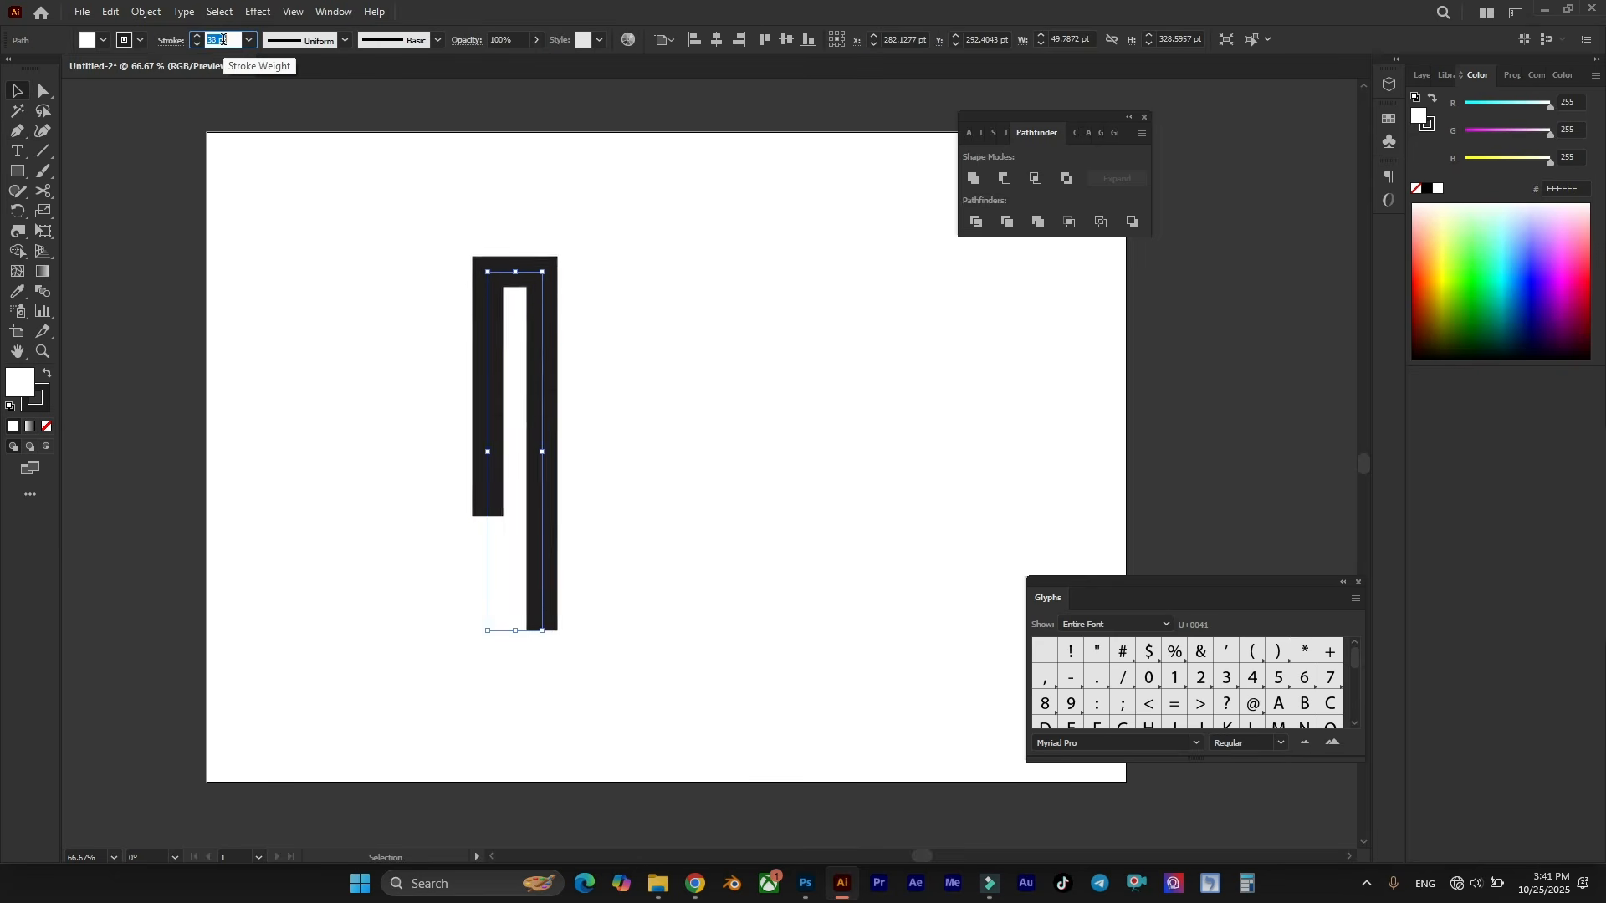
{"action": "scroll", "coordinate": [222, 39], "scroll_direction": "up", "scroll_amount": 2}
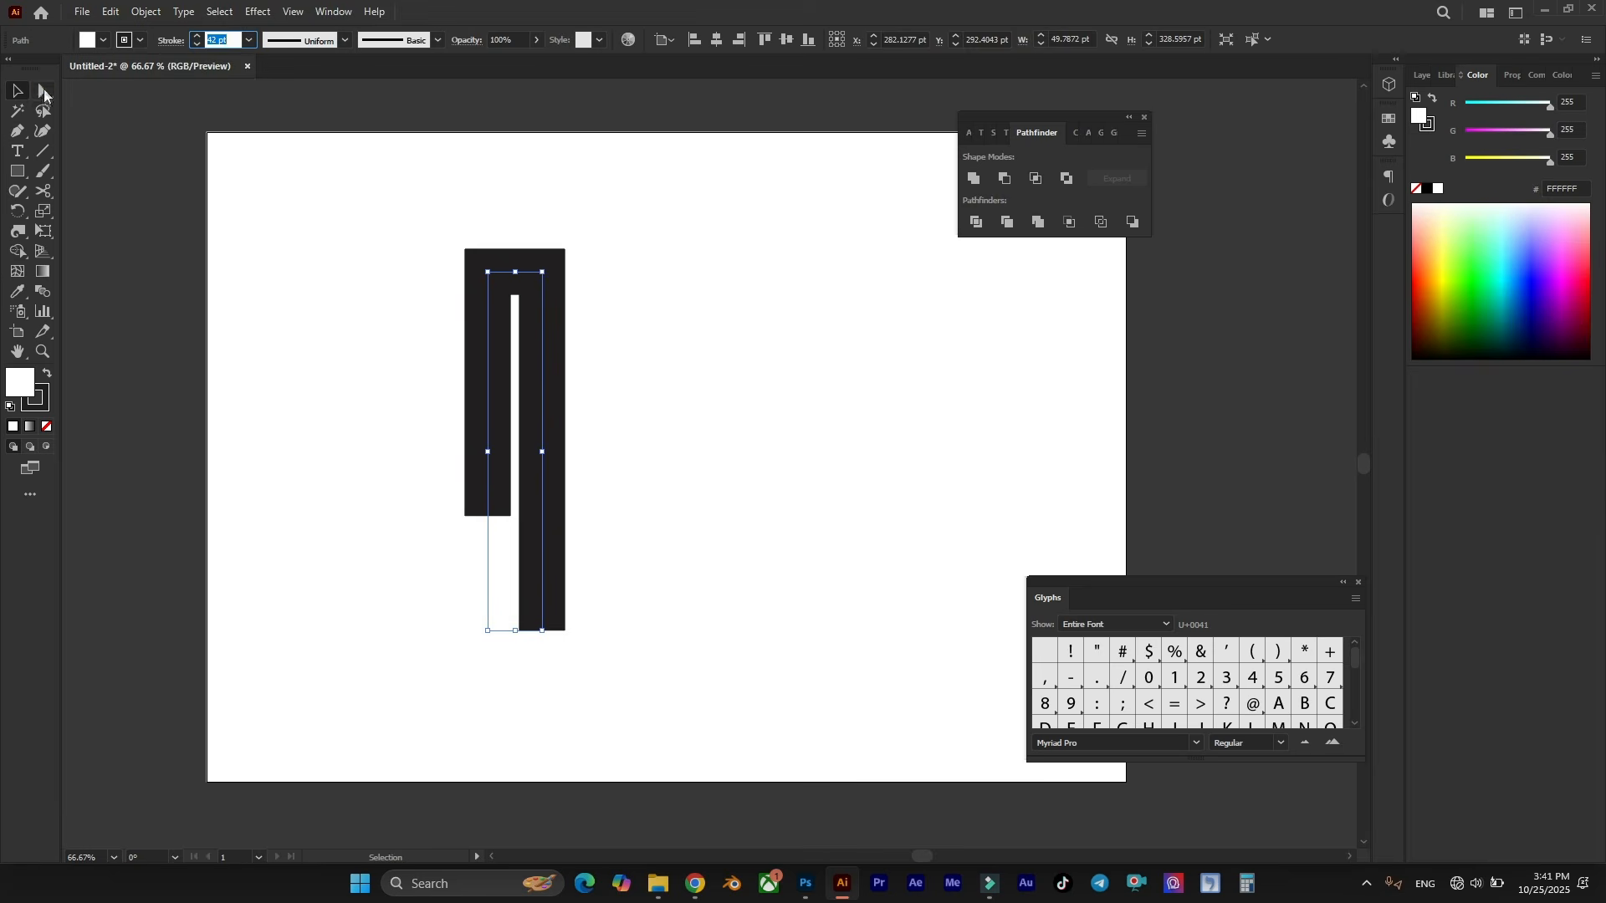
{"action": "left_click", "coordinate": [304, 251]}
Shift the arch's left leg slightly outward with Direct Selection and extend its lower end downward, keeping it shorter than the right leg.
{"action": "key", "text": "a"}
{"action": "left_click_drag", "start_coordinate": [485, 330], "coordinate": [476, 331]}
{"action": "left_click", "coordinate": [460, 555]}
{"action": "left_click_drag", "start_coordinate": [480, 516], "coordinate": [478, 560]}
{"action": "left_click", "coordinate": [620, 405]}
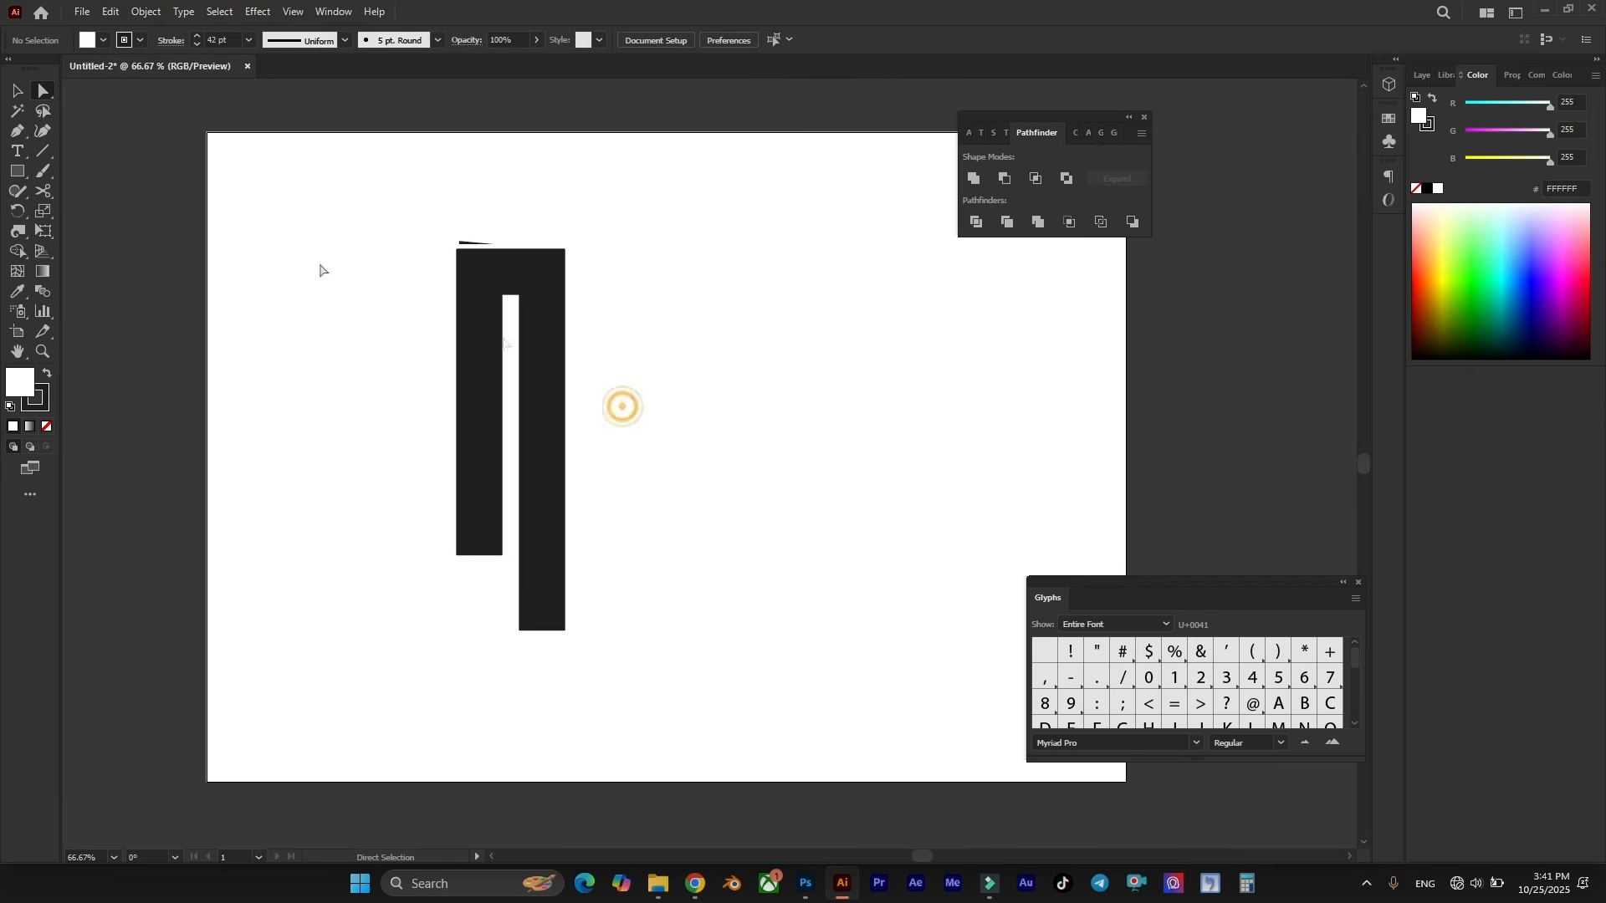
Draw a second, p-shaped letter path about 329 pt tall beside the arch, with an open bowl foot, and shift its outer leg slightly outward.
{"action": "left_click", "coordinate": [20, 130]}
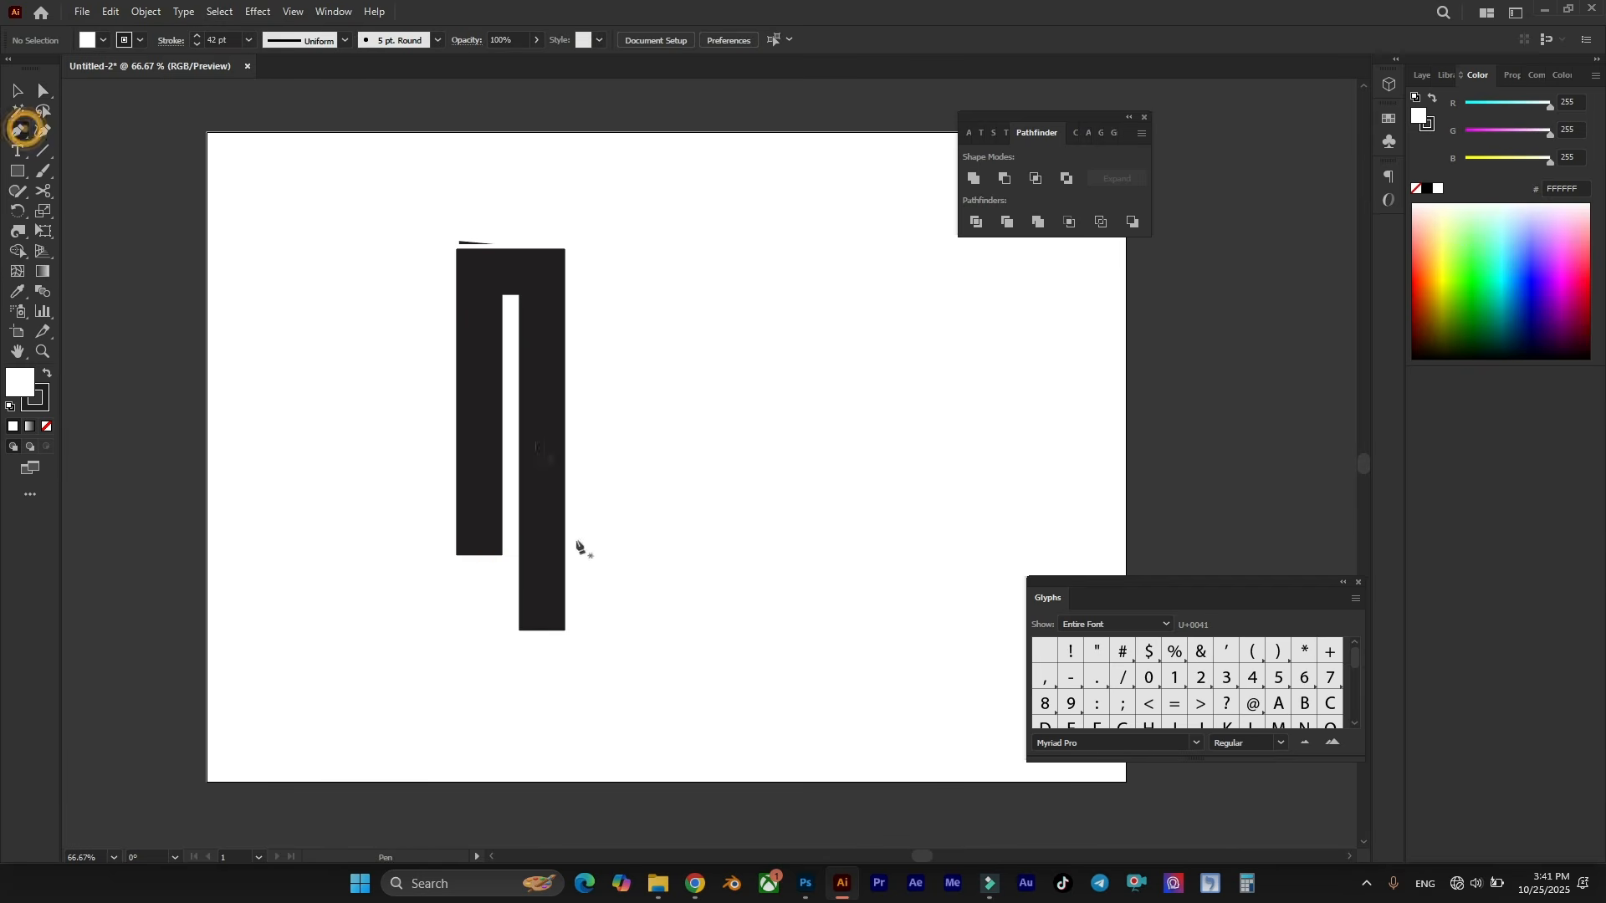
{"action": "left_click", "coordinate": [609, 630]}
{"action": "left_click", "coordinate": [610, 272]}
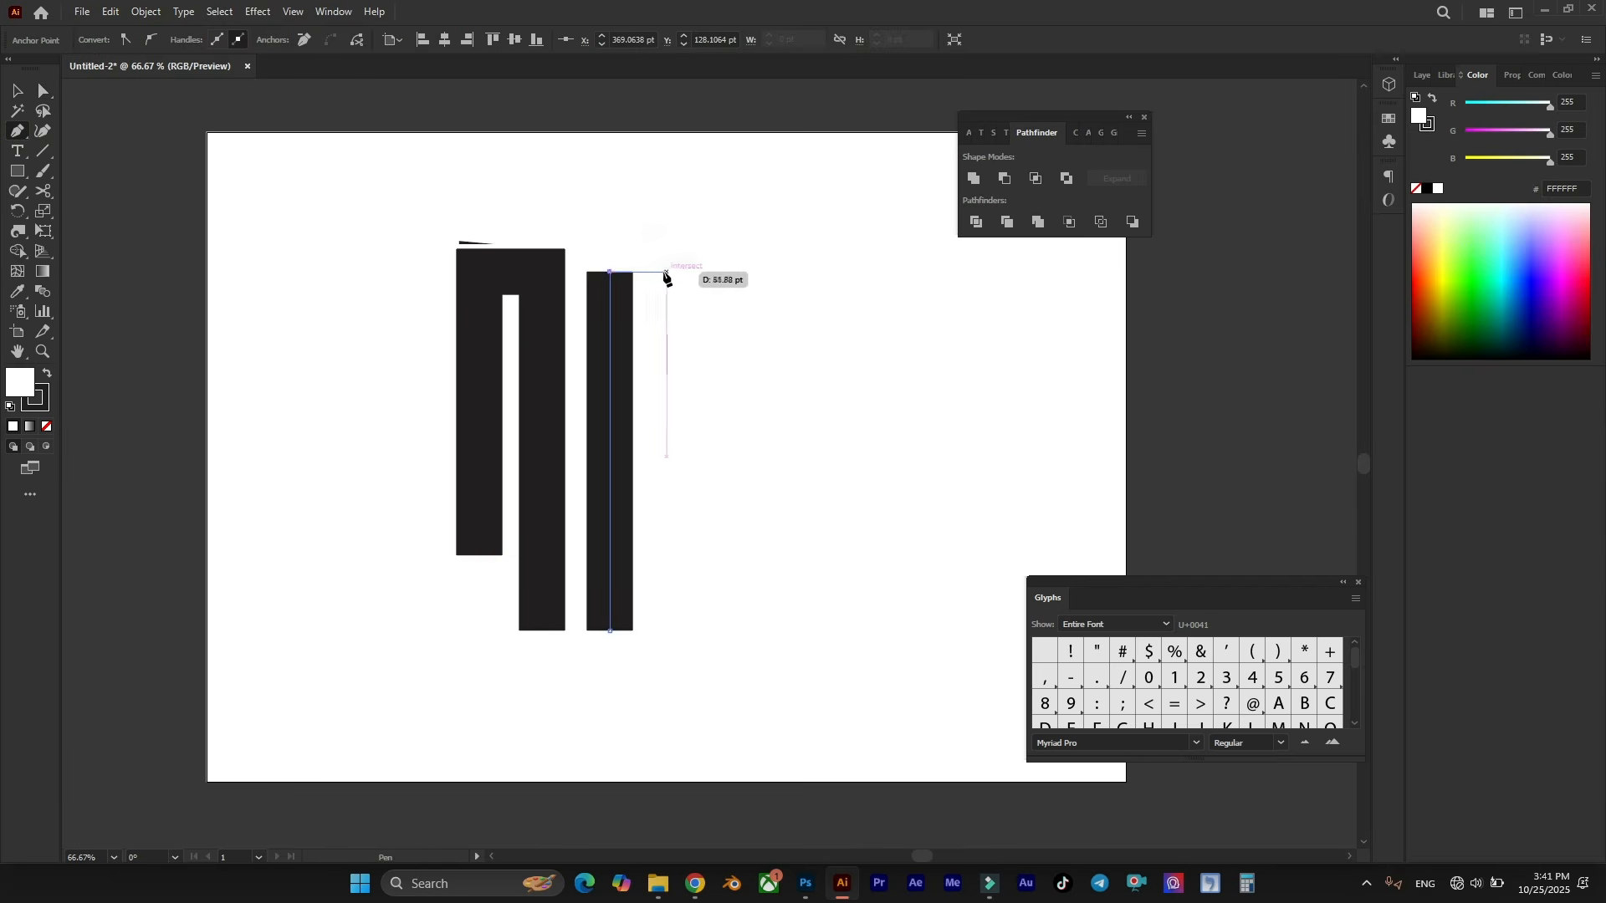
{"action": "left_click", "coordinate": [665, 271]}
{"action": "left_click", "coordinate": [666, 563]}
{"action": "left_click", "coordinate": [626, 567]}
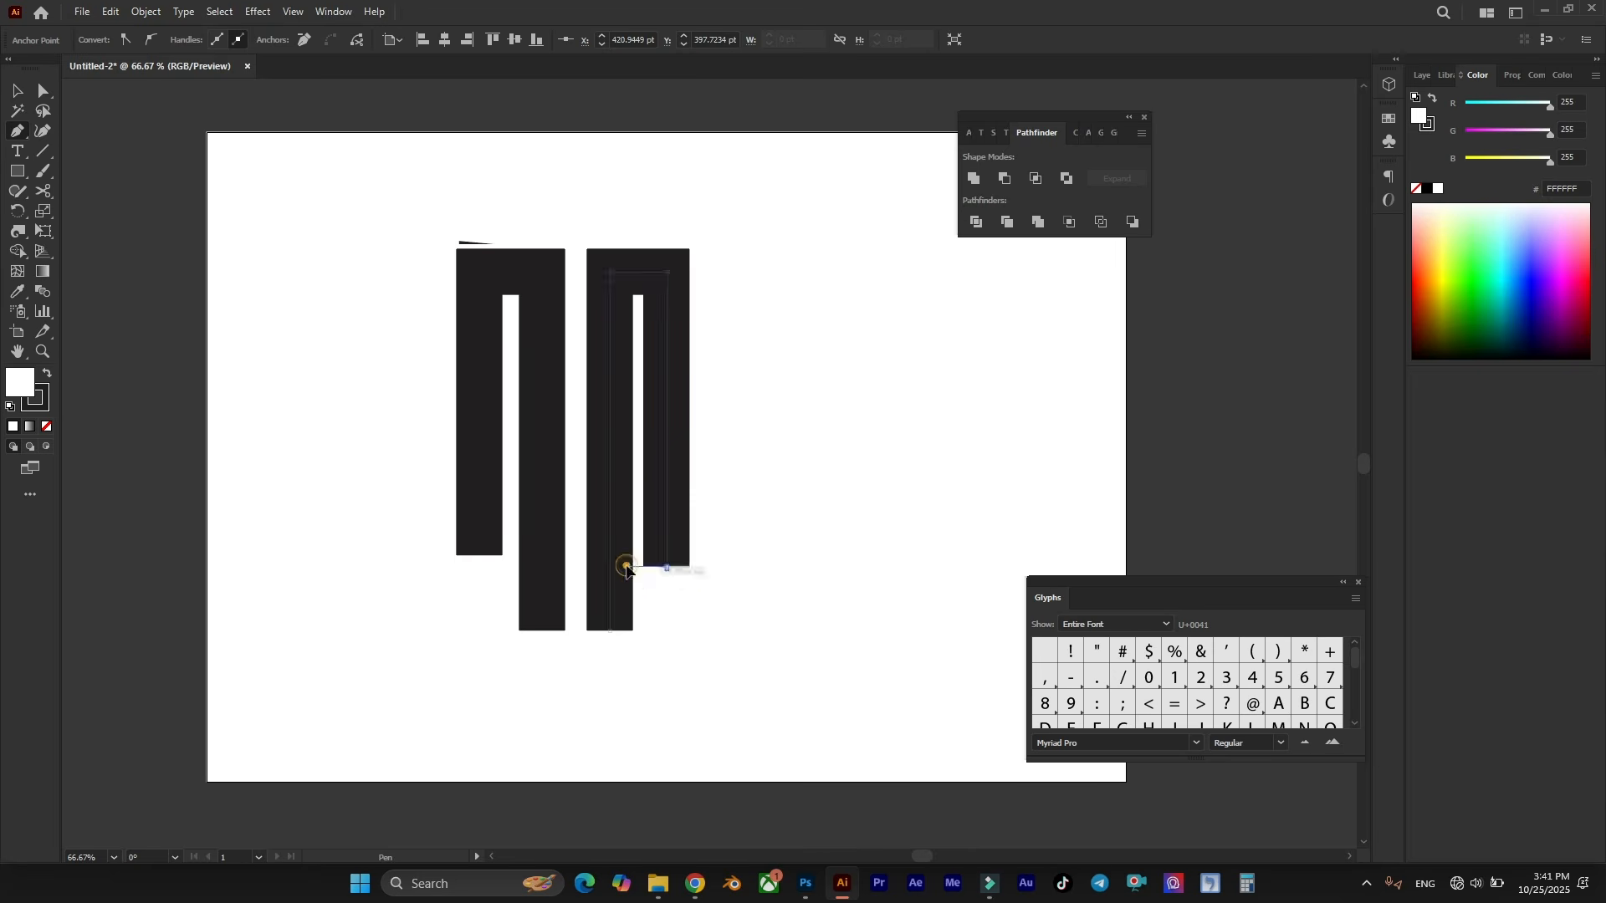
{"action": "left_click_drag", "start_coordinate": [669, 530], "coordinate": [676, 537]}
{"action": "left_click_drag", "start_coordinate": [717, 678], "coordinate": [604, 278]}
{"action": "left_click", "coordinate": [733, 281], "text": "ctrl"}
{"action": "scroll", "coordinate": [731, 316], "scroll_direction": "right", "scroll_amount": 2}
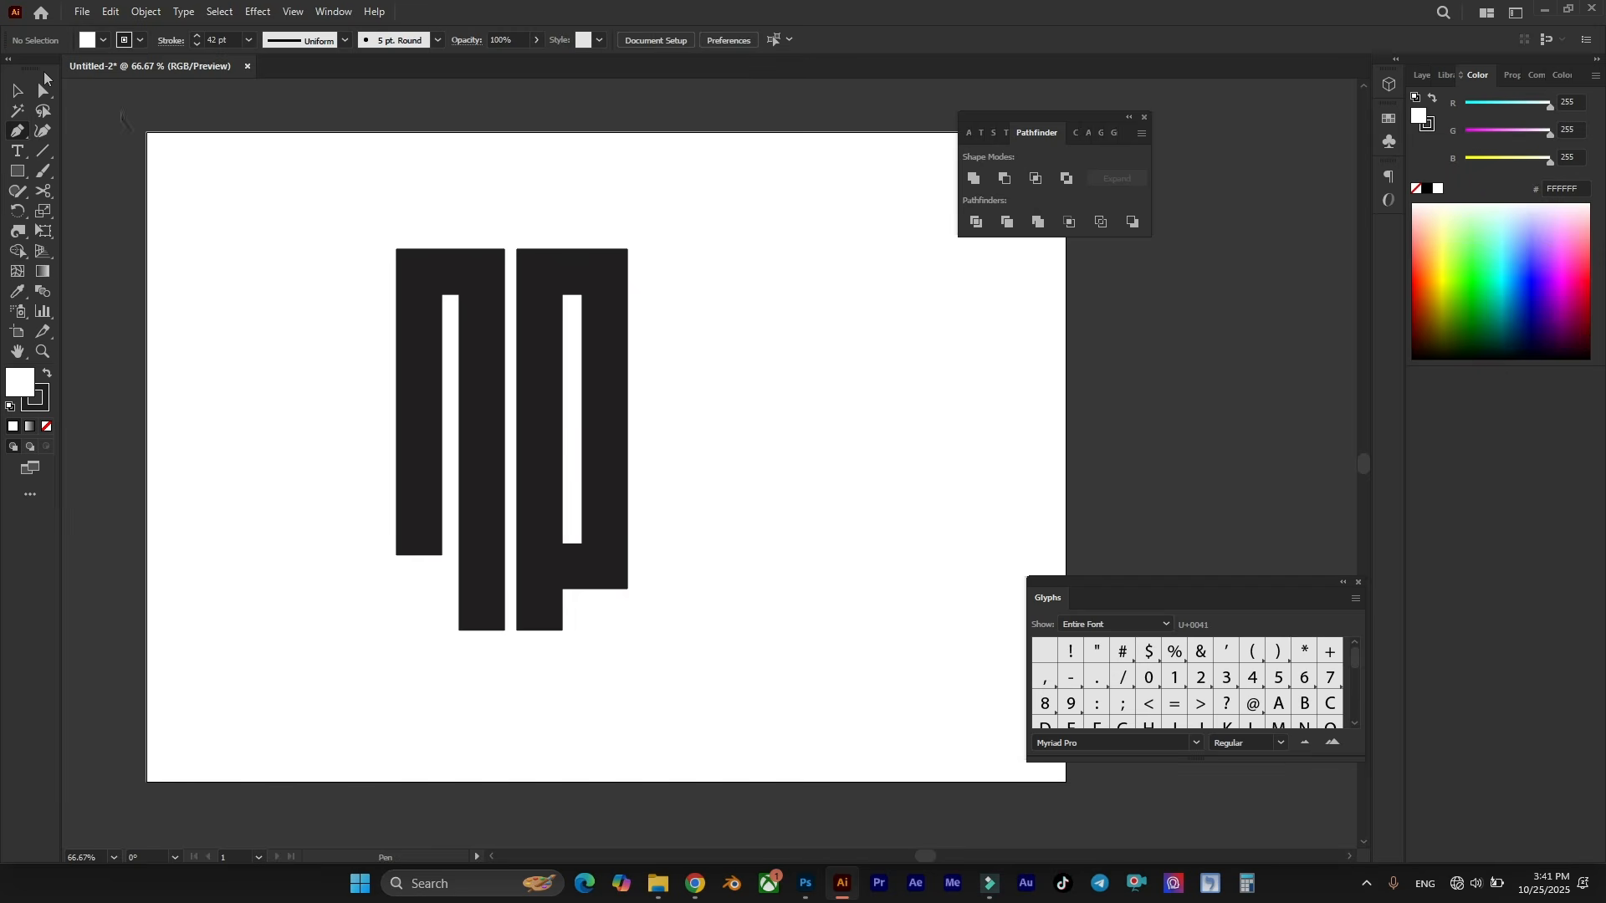
Draw an upright rectangle about 56 x 306 pt beside the p, duplicate it edge to edge, and nudge both slightly away from the p.
{"action": "left_click", "coordinate": [17, 171]}
{"action": "left_click_drag", "start_coordinate": [659, 273], "coordinate": [718, 605]}
{"action": "key", "text": "v"}
{"action": "left_click", "coordinate": [654, 209]}
{"action": "left_click_drag", "start_coordinate": [701, 276], "coordinate": [762, 276]}
{"action": "left_click_drag", "start_coordinate": [652, 197], "coordinate": [837, 423]}
{"action": "key", "text": "Right"}
{"action": "key", "text": "Right"}
{"action": "key", "text": "Right"}
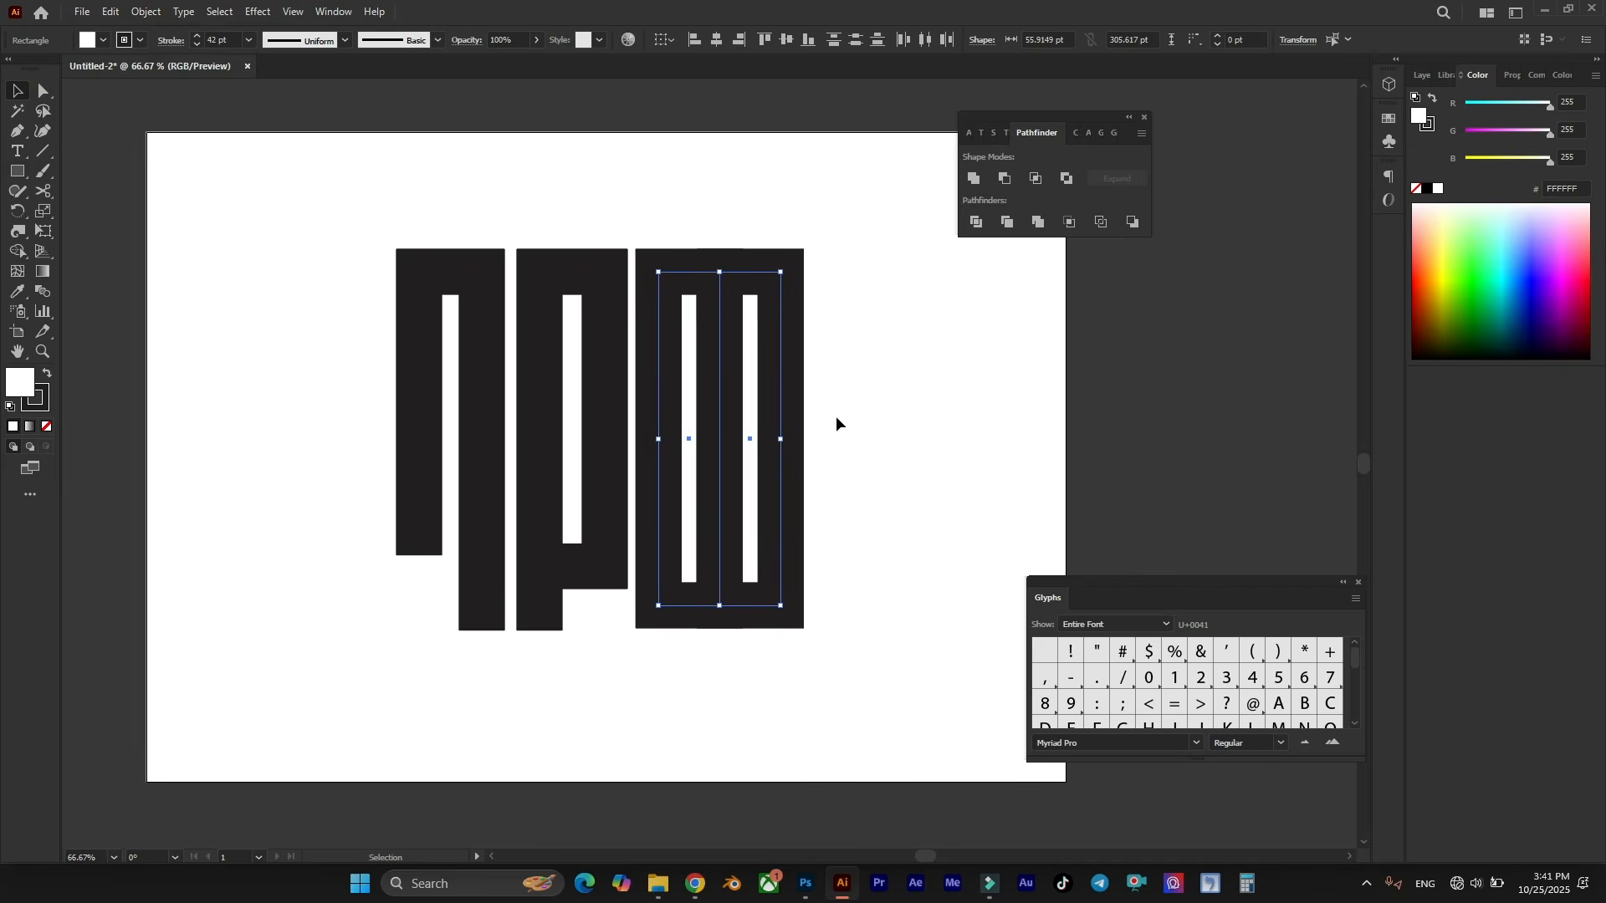
{"action": "left_click", "coordinate": [895, 394]}
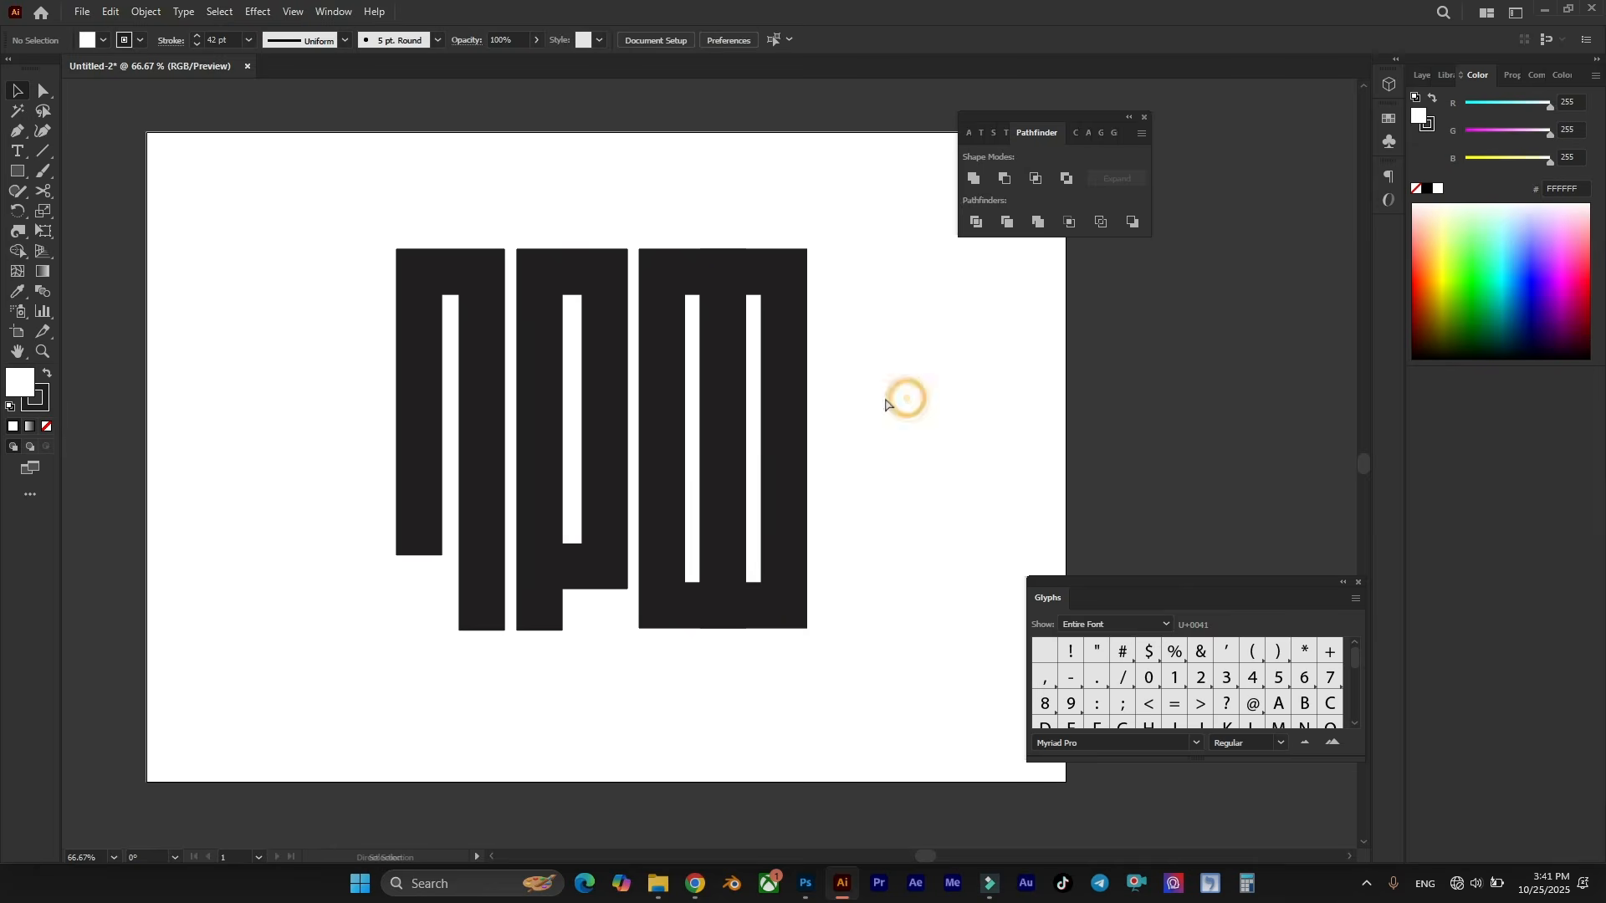
Draw a short horizontal stub with the Pen tool, projecting from the outer edge of the double rectangle near mid-height.
{"action": "scroll", "coordinate": [836, 419], "scroll_direction": "right", "scroll_amount": 1}
{"action": "key", "text": "p"}
{"action": "left_click", "coordinate": [774, 427]}
{"action": "mouse_move", "coordinate": [817, 428]}
{"action": "left_mouse_down"}
{"action": "mouse_move", "coordinate": [799, 471]}
{"action": "mouse_move", "coordinate": [817, 425]}
{"action": "mouse_move", "coordinate": [805, 431]}
{"action": "left_mouse_up"}
{"action": "key", "text": "v"}
{"action": "left_click", "coordinate": [825, 406]}
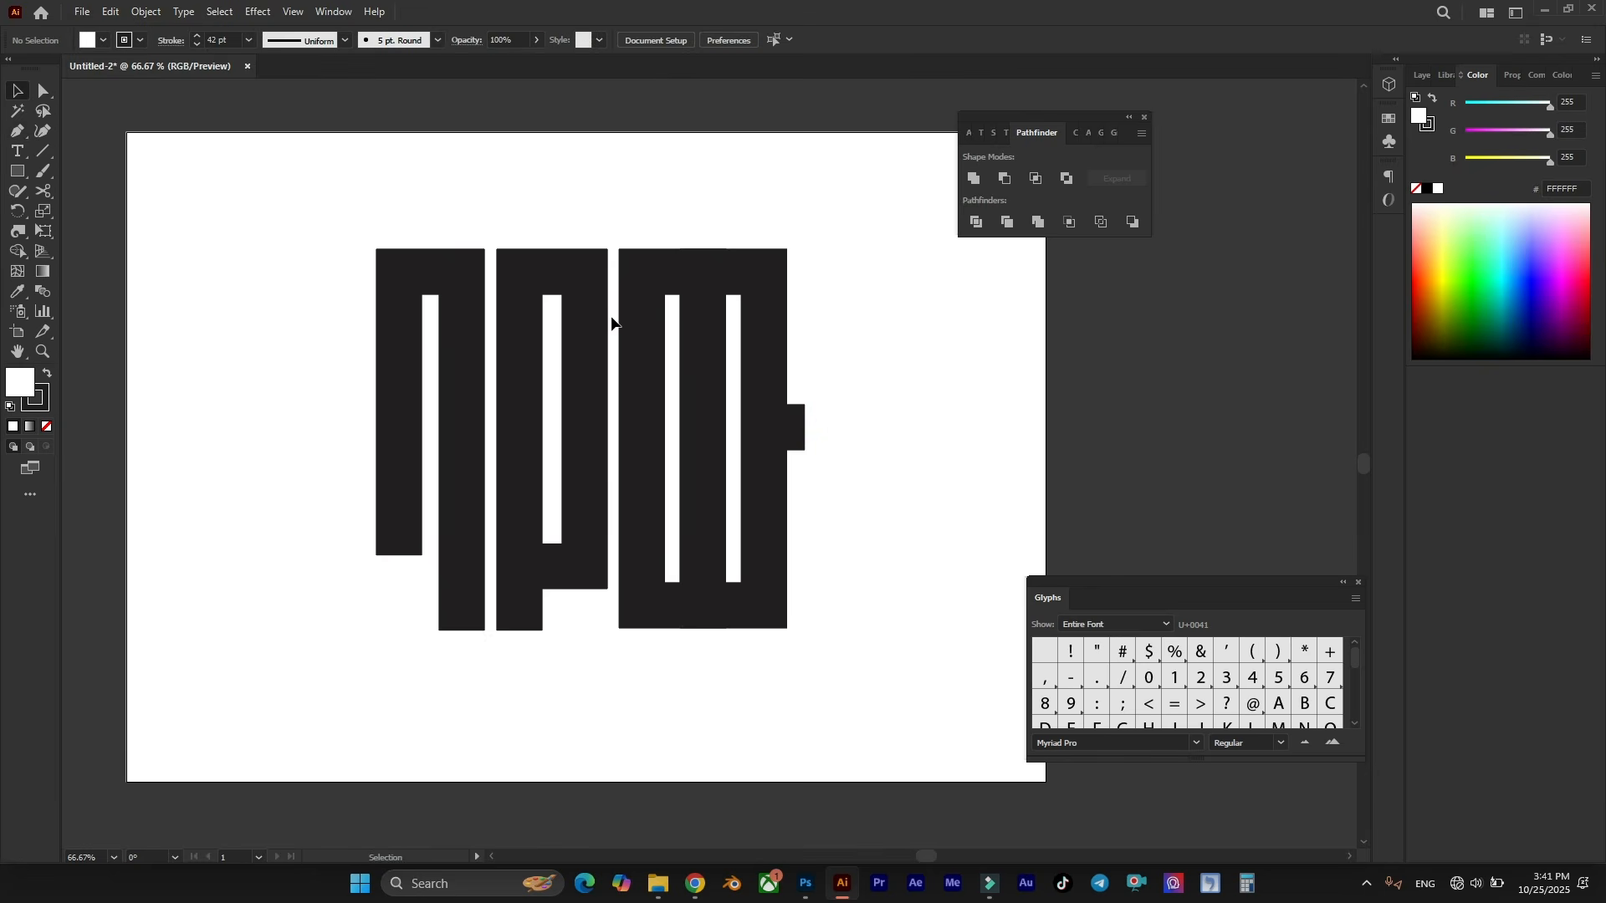
Round the corners of the arch and double rectangle and the top corners of the p fully, leaving the stub square.
{"action": "scroll", "coordinate": [636, 326], "scroll_direction": "down", "scroll_amount": 4}
{"action": "left_click_drag", "start_coordinate": [534, 269], "coordinate": [713, 408]}
{"action": "scroll", "coordinate": [641, 329], "scroll_direction": "up", "scroll_amount": 4}
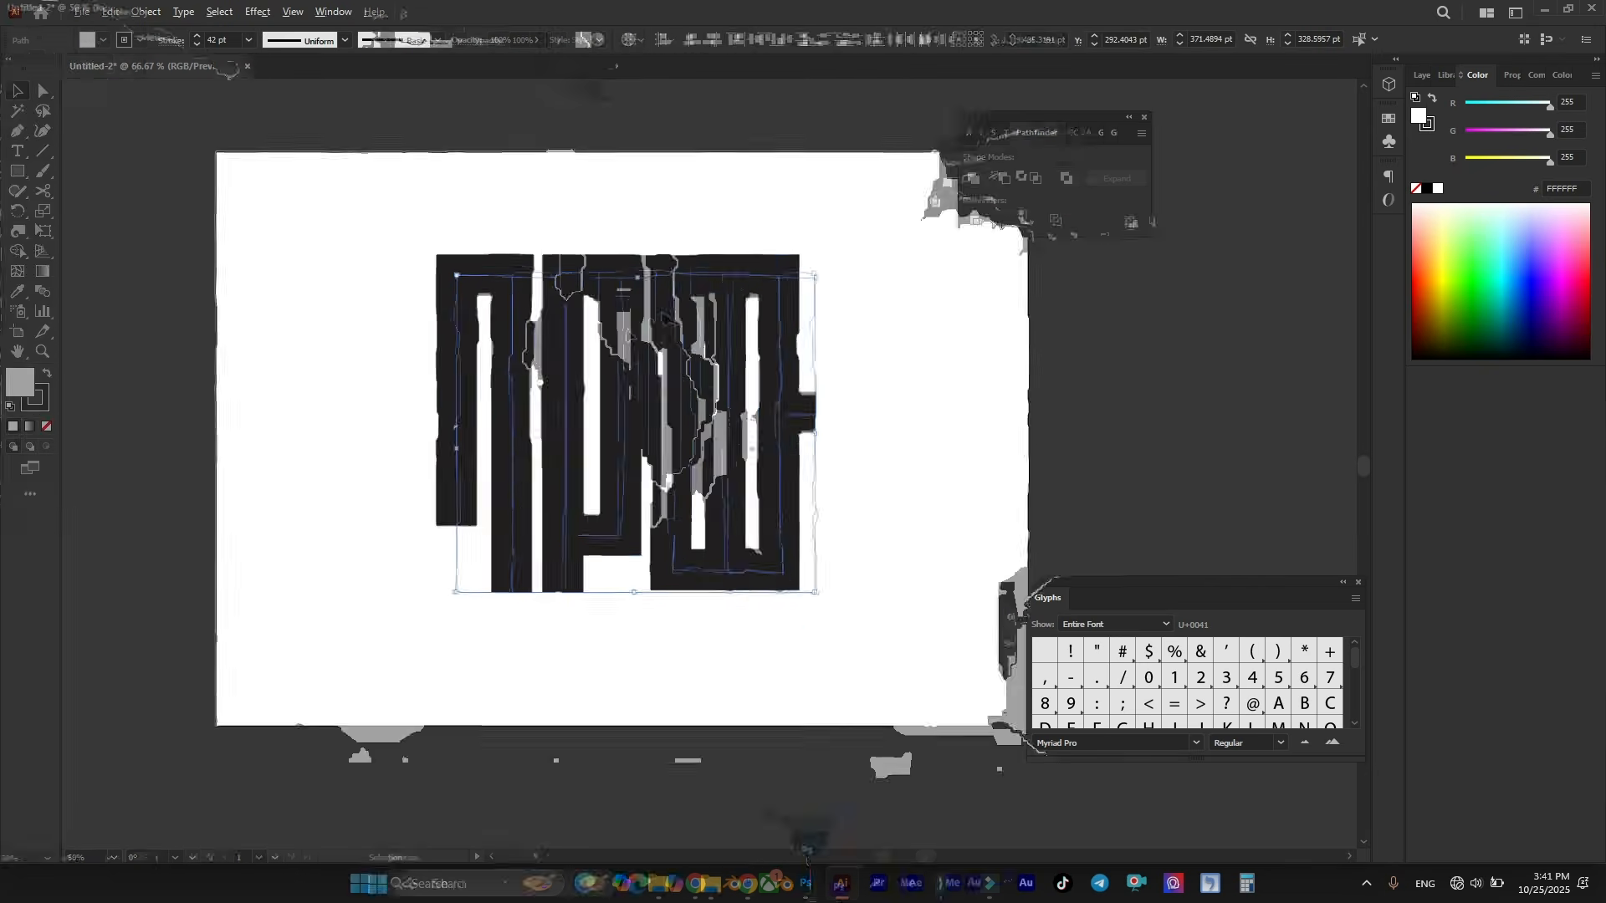
{"action": "left_click", "coordinate": [43, 90]}
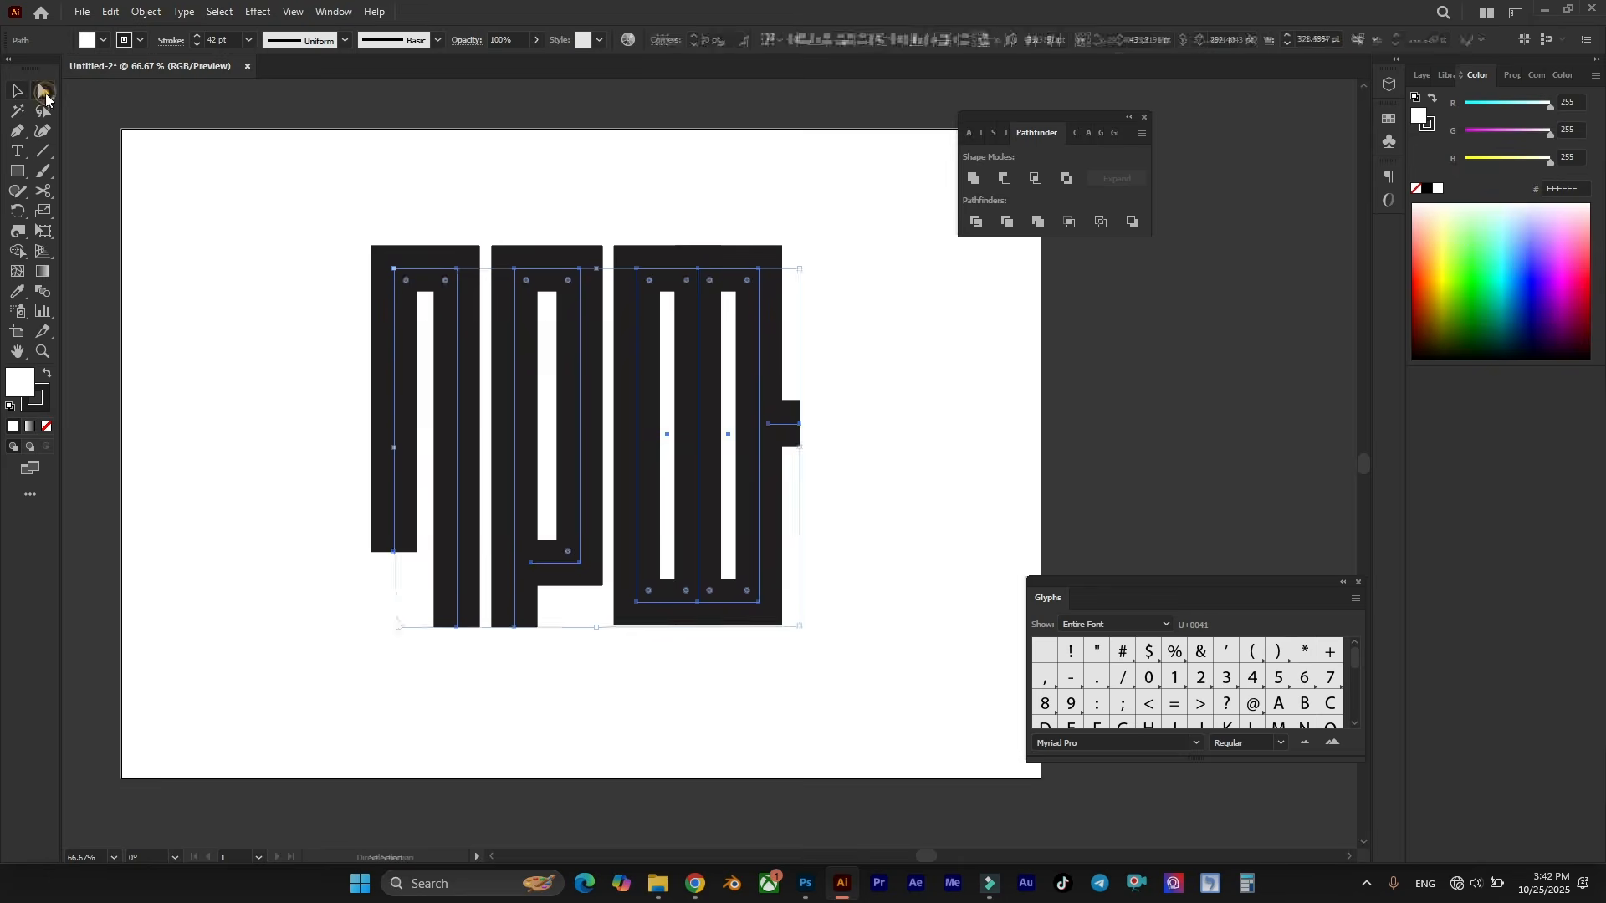
{"action": "left_click_drag", "start_coordinate": [330, 207], "coordinate": [845, 377]}
{"action": "left_click_drag", "start_coordinate": [834, 676], "coordinate": [711, 643]}
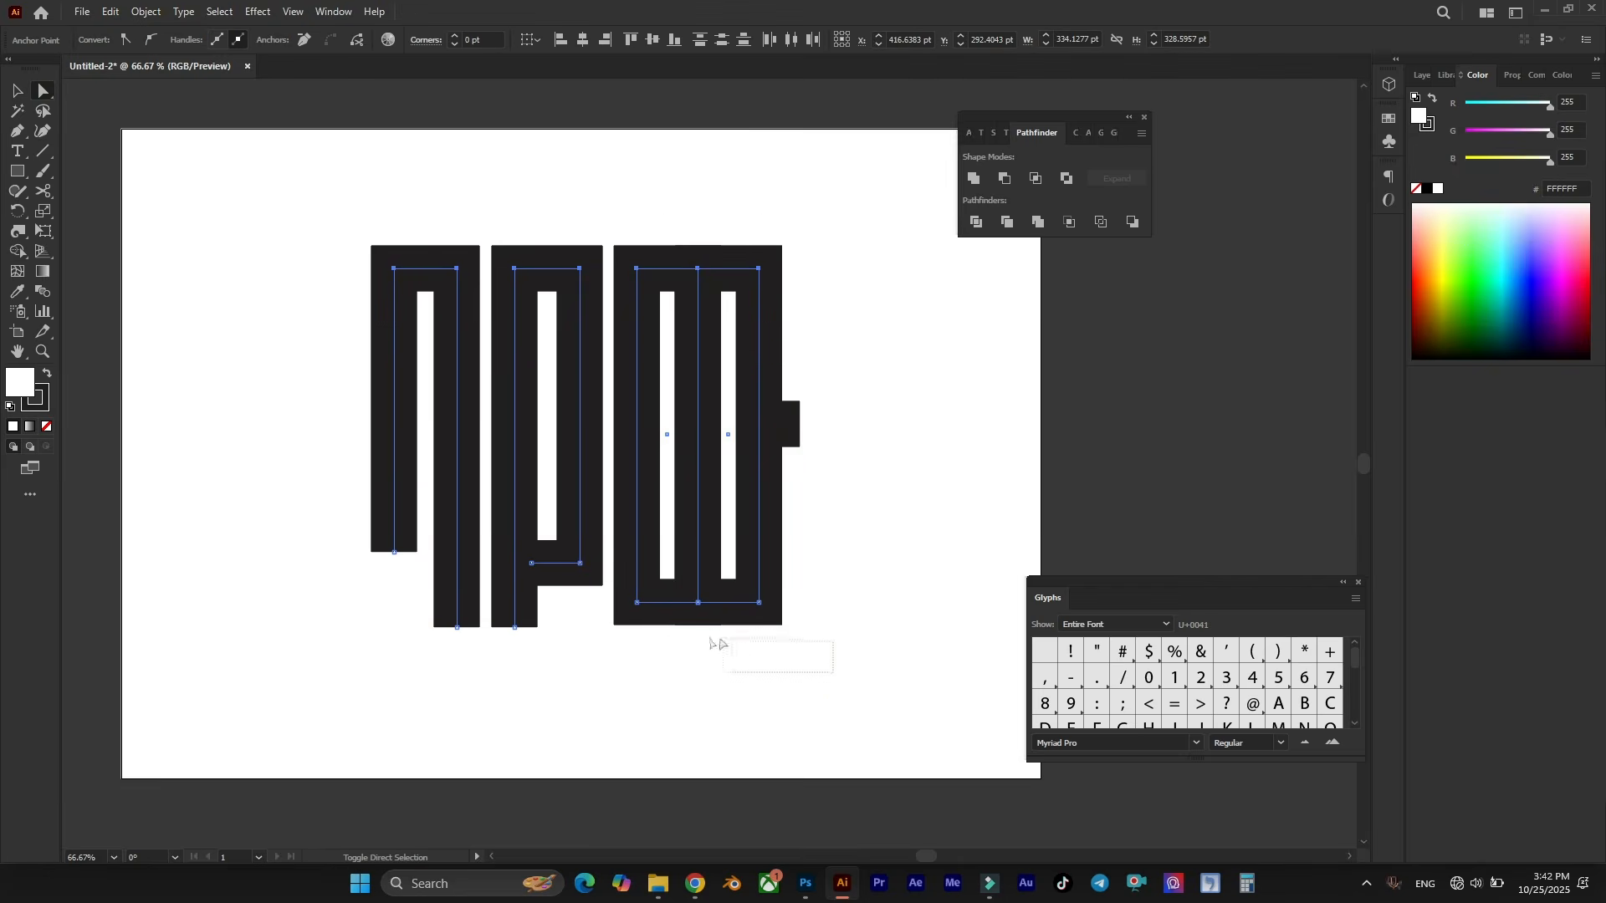
{"action": "left_click_drag", "start_coordinate": [625, 595], "coordinate": [627, 595]}
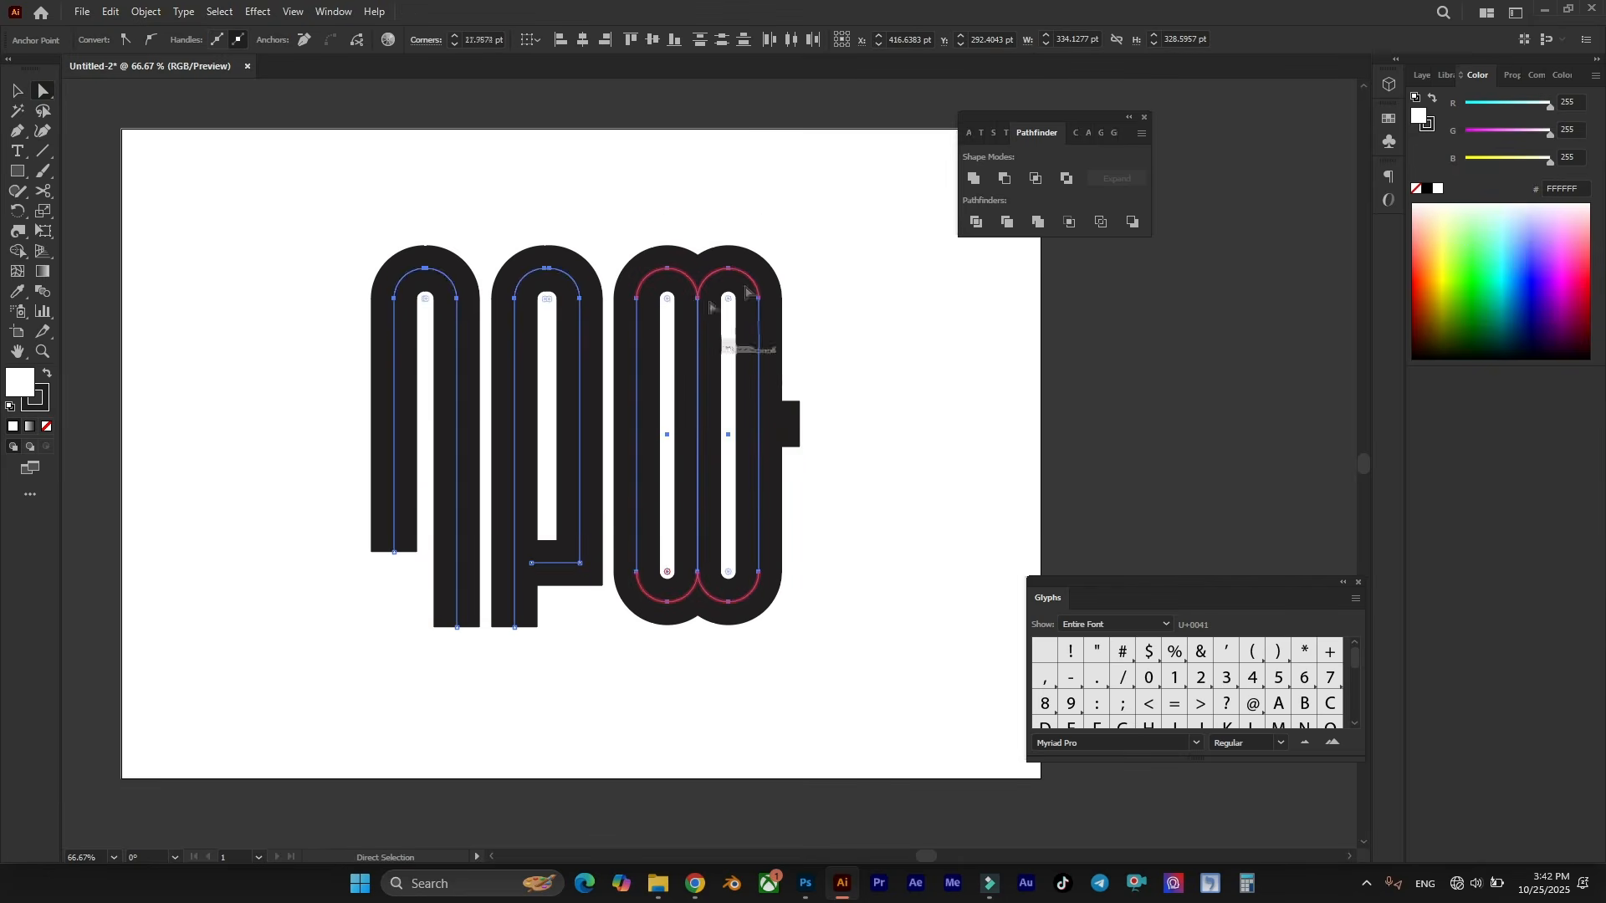
{"action": "left_click", "coordinate": [846, 276]}
Extend the open end of the p's bowl to meet its stem.
{"action": "scroll", "coordinate": [893, 330], "scroll_direction": "left", "scroll_amount": 1}
{"action": "scroll", "coordinate": [630, 602], "scroll_direction": "down", "scroll_amount": 1}
{"action": "scroll", "coordinate": [585, 577], "scroll_direction": "up", "scroll_amount": 1}
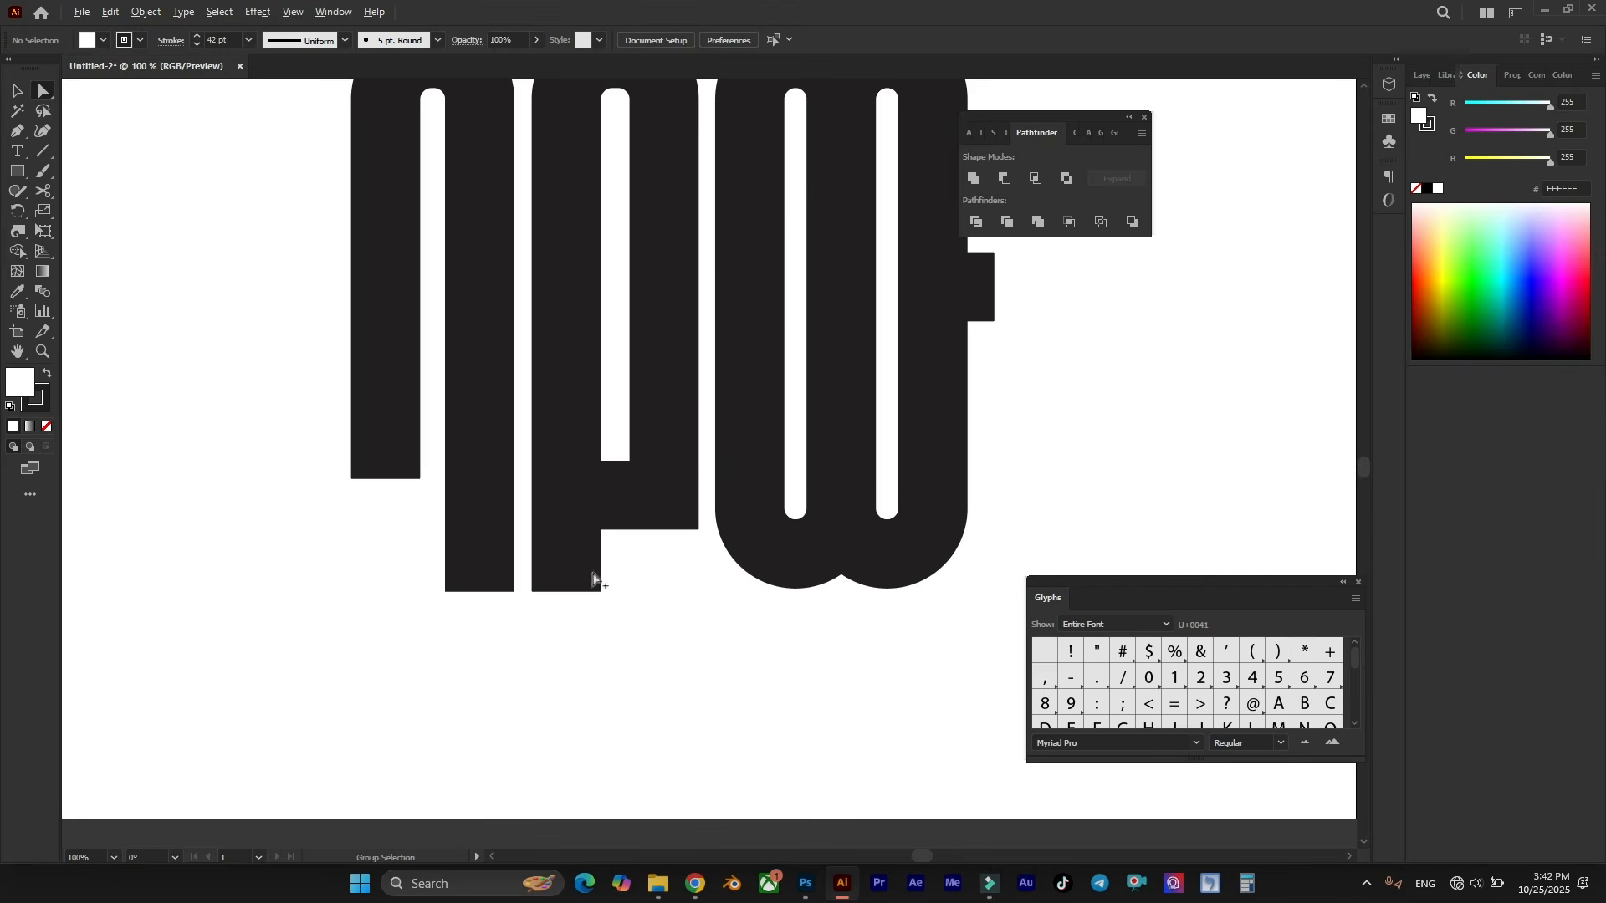
{"action": "key", "text": "p"}
{"action": "left_click", "coordinate": [590, 494], "text": "ctrl"}
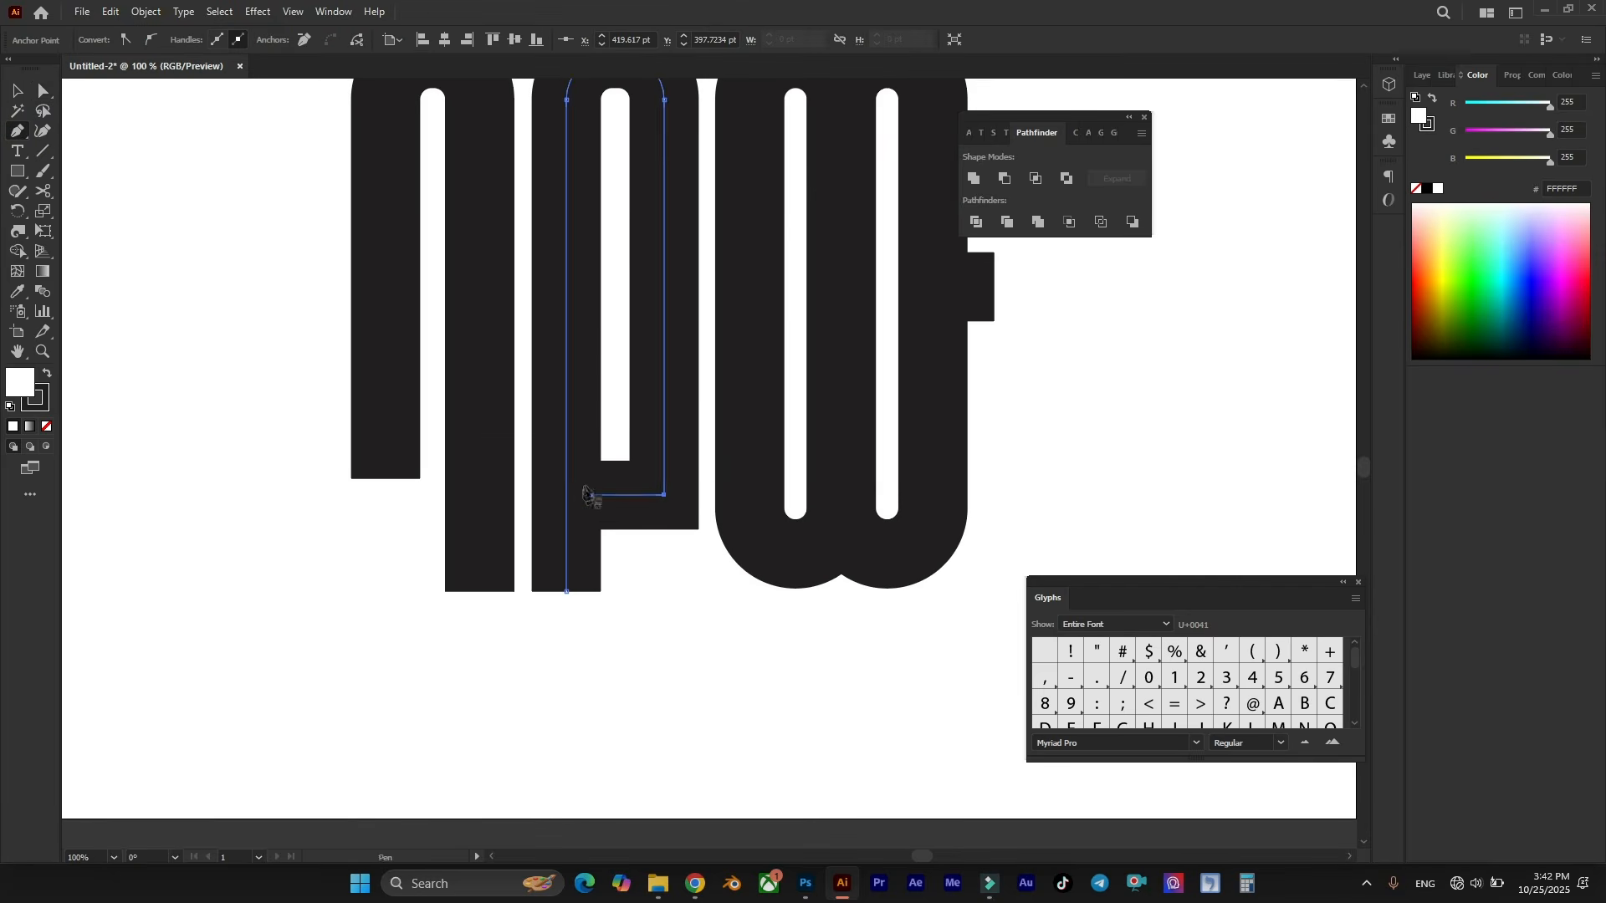
{"action": "left_click_drag", "start_coordinate": [591, 496], "coordinate": [567, 495]}
{"action": "left_click", "coordinate": [656, 563], "text": "ctrl"}
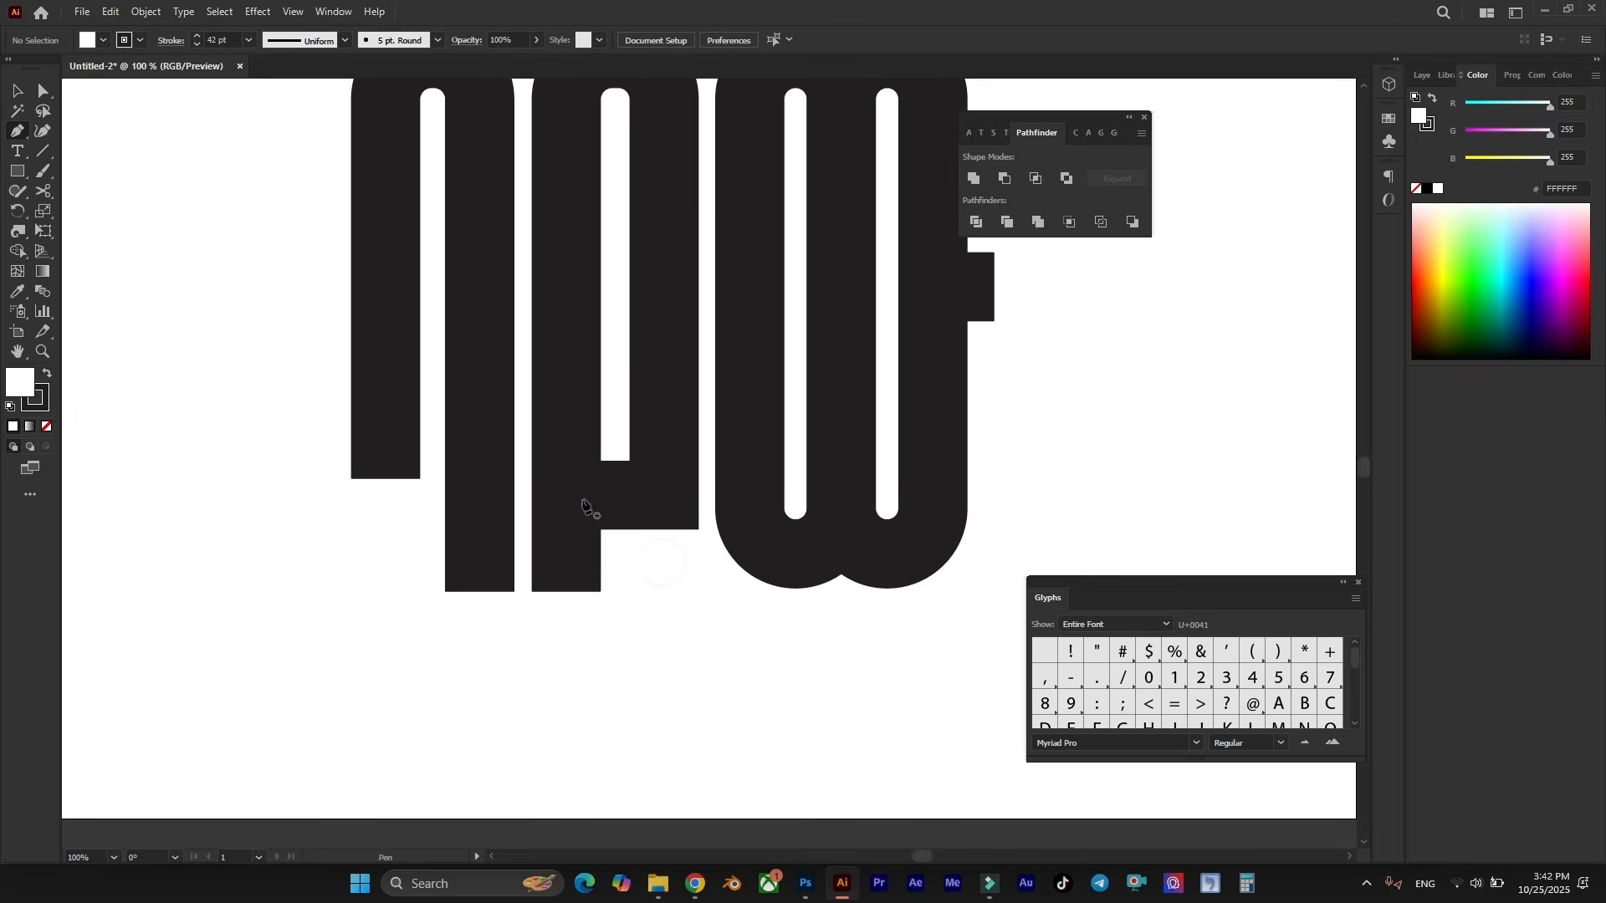
Fully round the lower outer corner of the p's bowl.
{"action": "left_click", "coordinate": [568, 415], "text": "ctrl"}
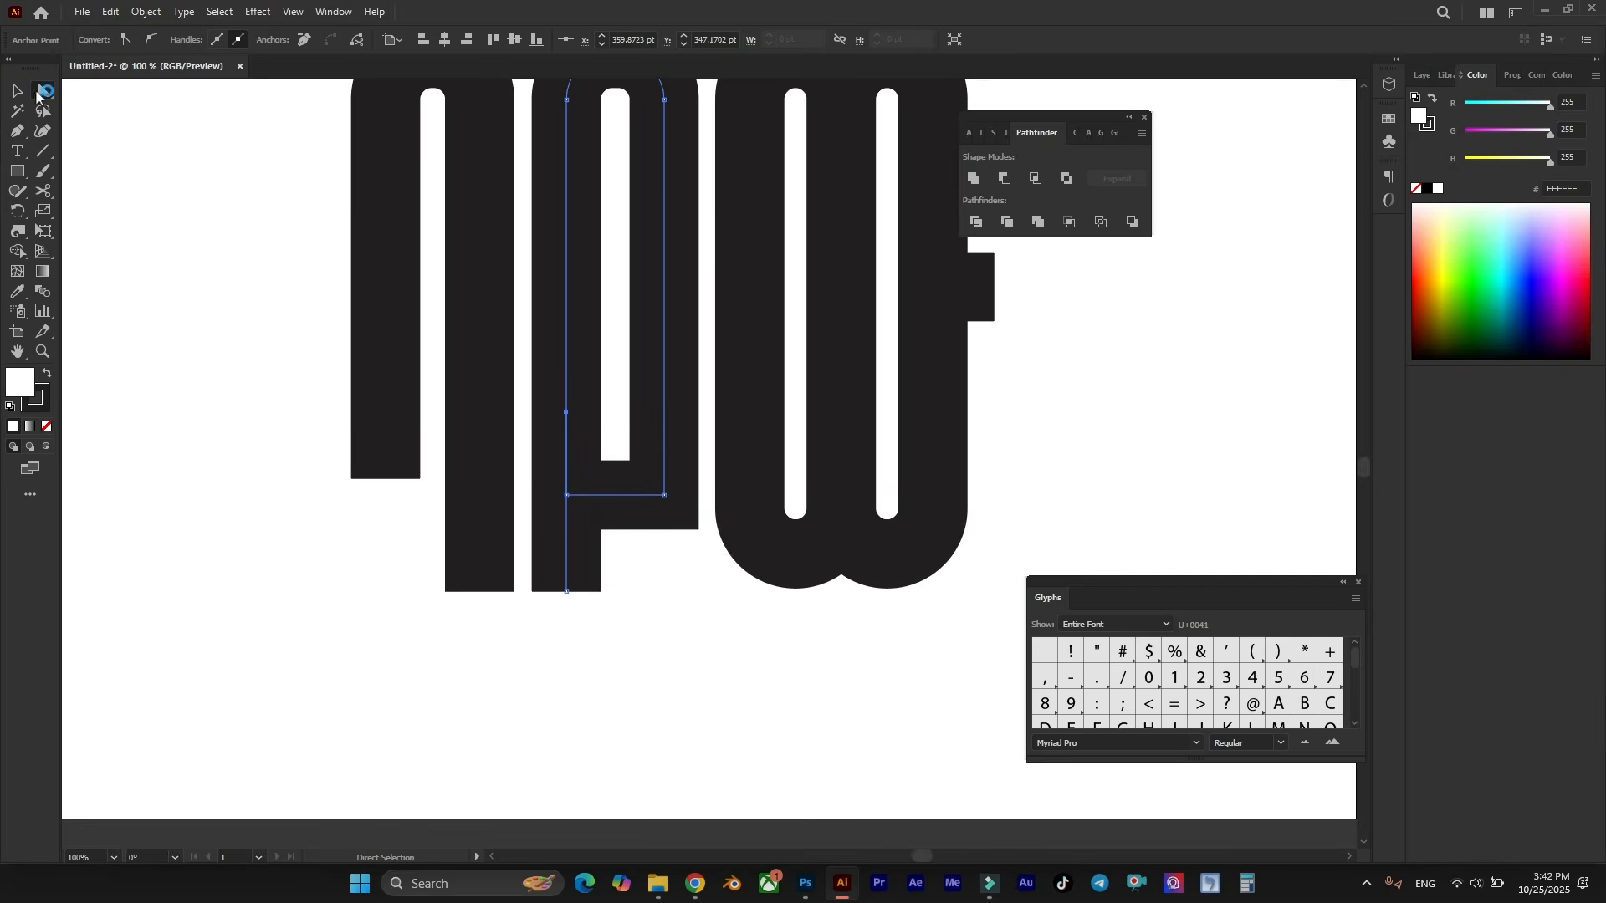
{"action": "left_click_drag", "start_coordinate": [686, 538], "coordinate": [669, 368]}
{"action": "left_click", "coordinate": [690, 609]}
{"action": "scroll", "coordinate": [692, 609], "scroll_direction": "down", "scroll_amount": 2}
{"action": "scroll", "coordinate": [753, 560], "scroll_direction": "right", "scroll_amount": 2}
{"action": "scroll", "coordinate": [771, 543], "scroll_direction": "up", "scroll_amount": 1}
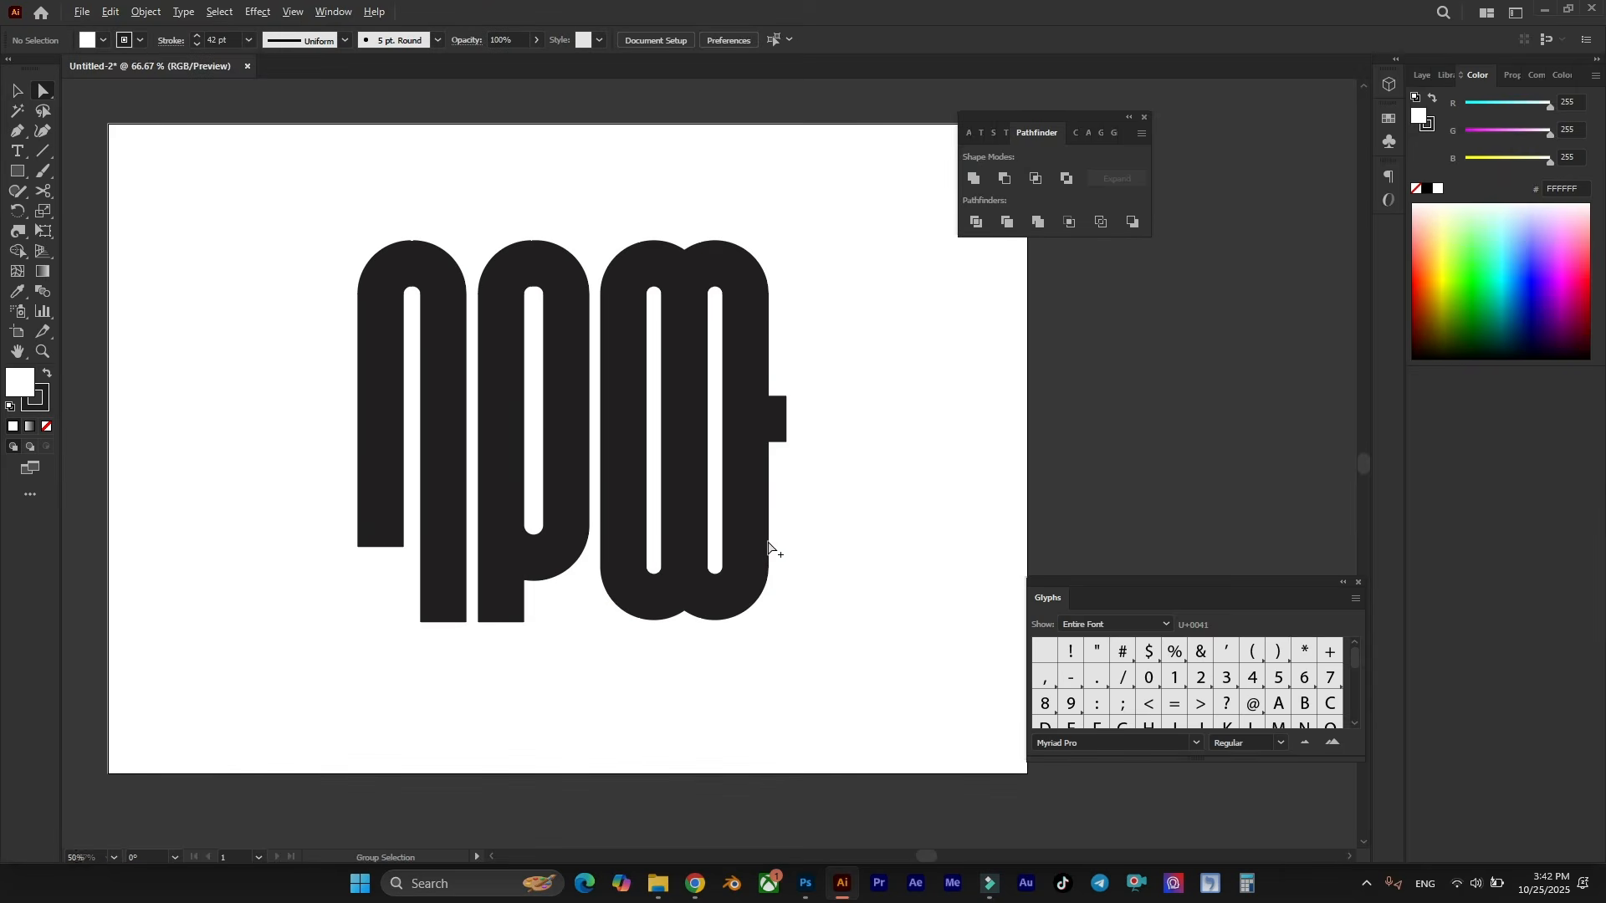
Raise the tops of all the letters with Direct Selection so the lettering paths are about 419 pt tall.
{"action": "scroll", "coordinate": [816, 410], "scroll_direction": "down", "scroll_amount": 1}
{"action": "left_click", "coordinate": [764, 366]}
{"action": "left_click_drag", "start_coordinate": [441, 241], "coordinate": [764, 255]}
Remove the fill from all the lettering paths.
{"action": "key", "text": "v"}
{"action": "left_click_drag", "start_coordinate": [882, 626], "coordinate": [272, 326]}
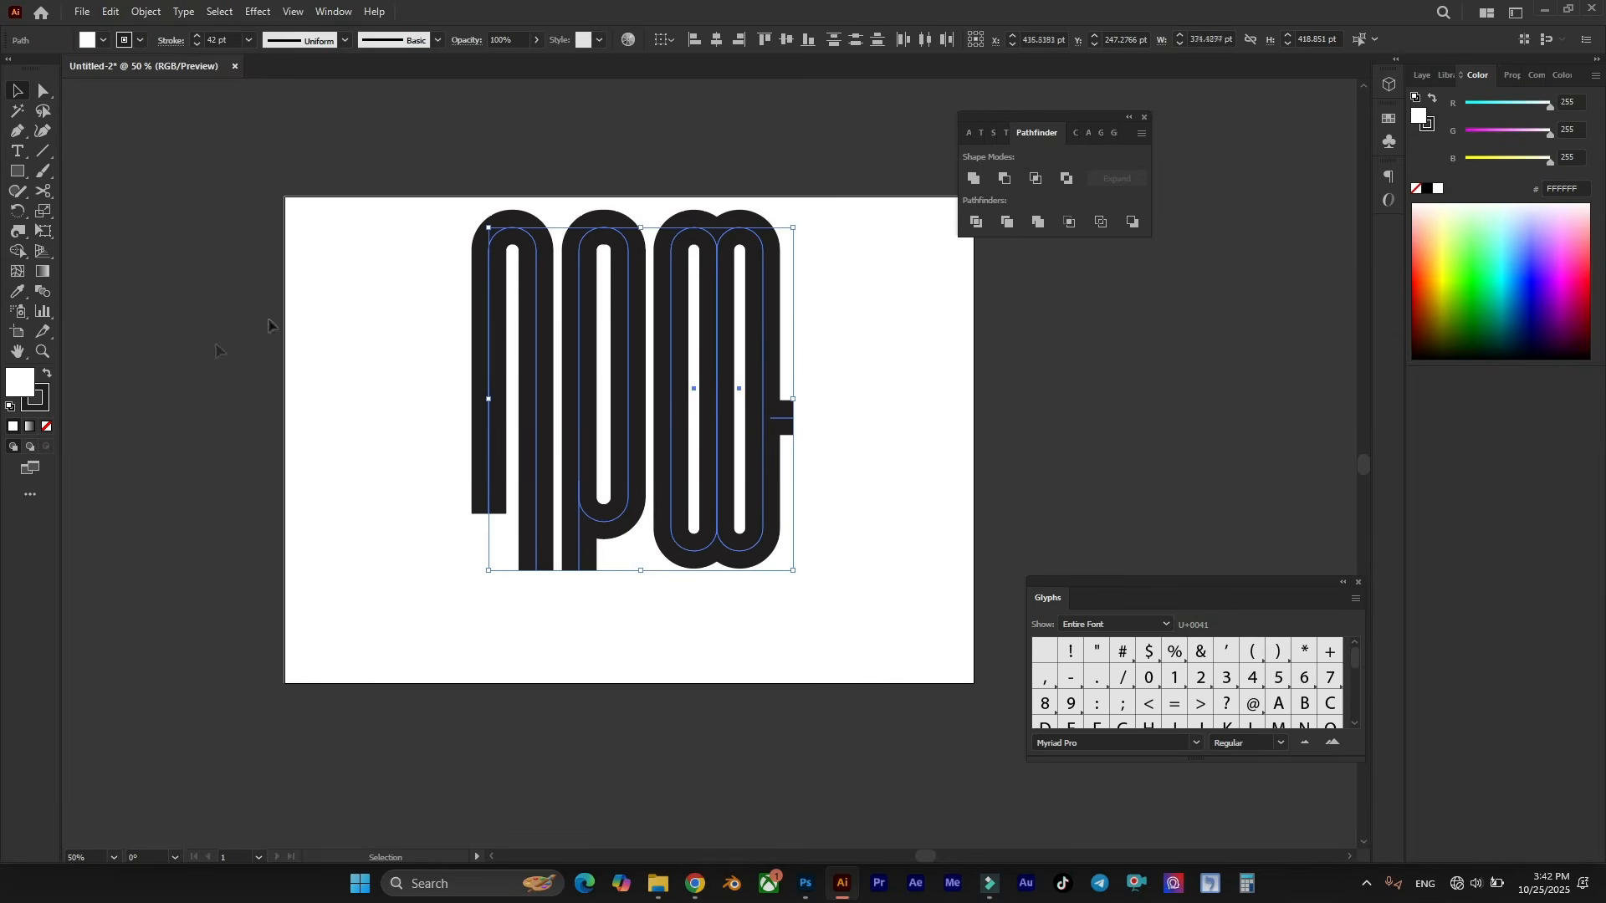
{"action": "left_click", "coordinate": [46, 427]}
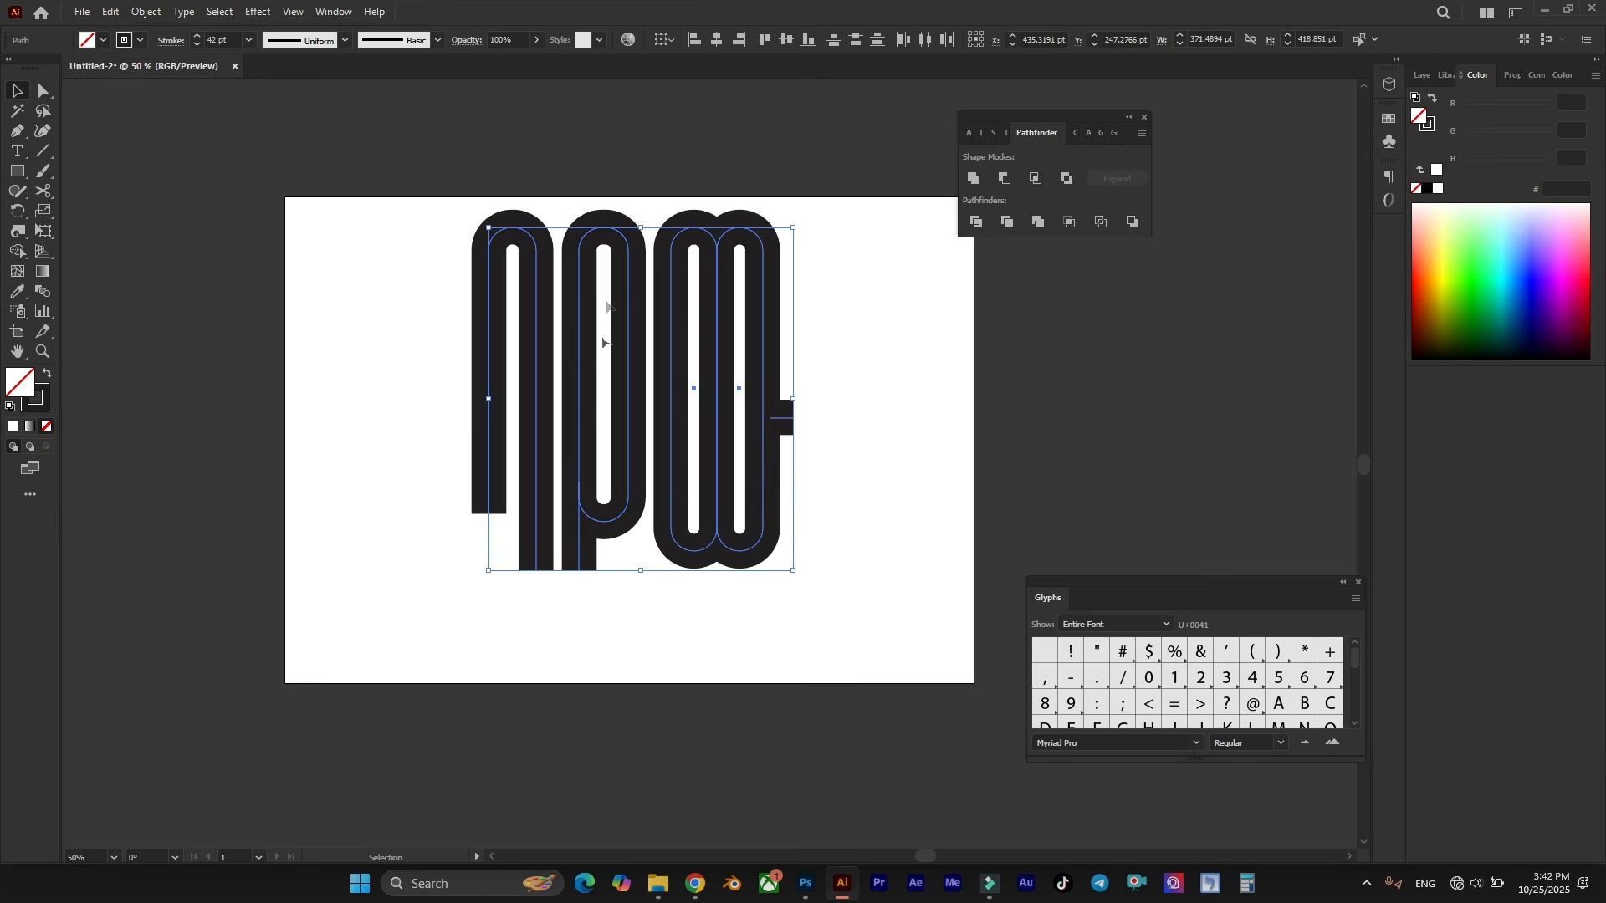
{"action": "left_click", "coordinate": [850, 577]}
Set the stroke color of all the lettering paths to white.
{"action": "key", "text": "ctrl+a"}
{"action": "left_click", "coordinate": [140, 40]}
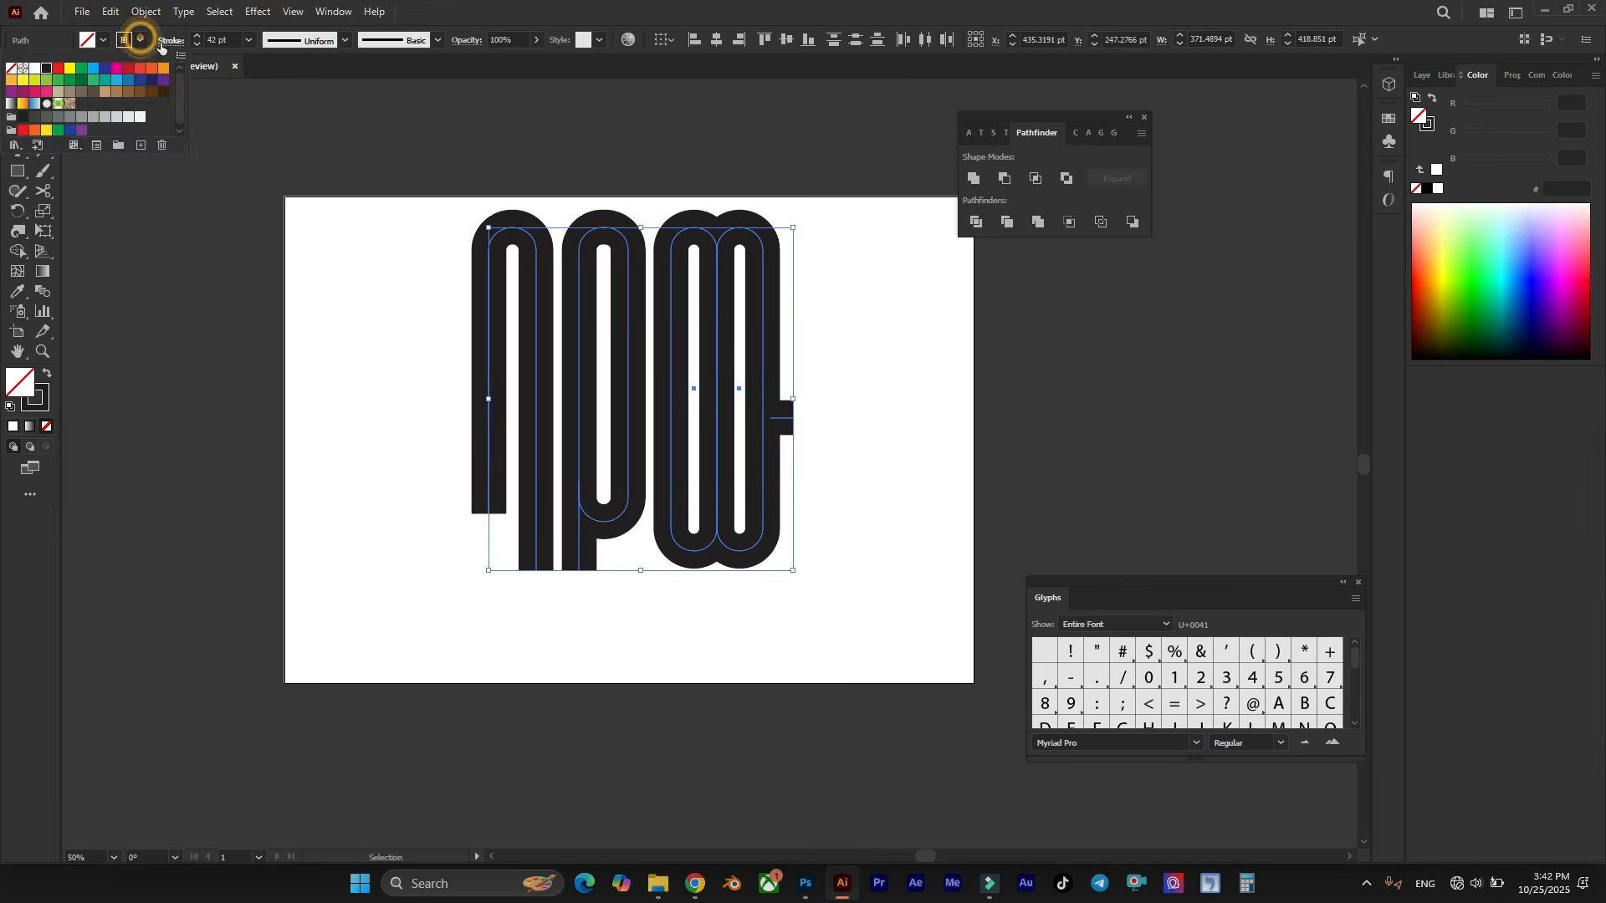
{"action": "left_click", "coordinate": [33, 70]}
{"action": "left_click", "coordinate": [406, 151]}
{"action": "key", "text": "ctrl+a"}
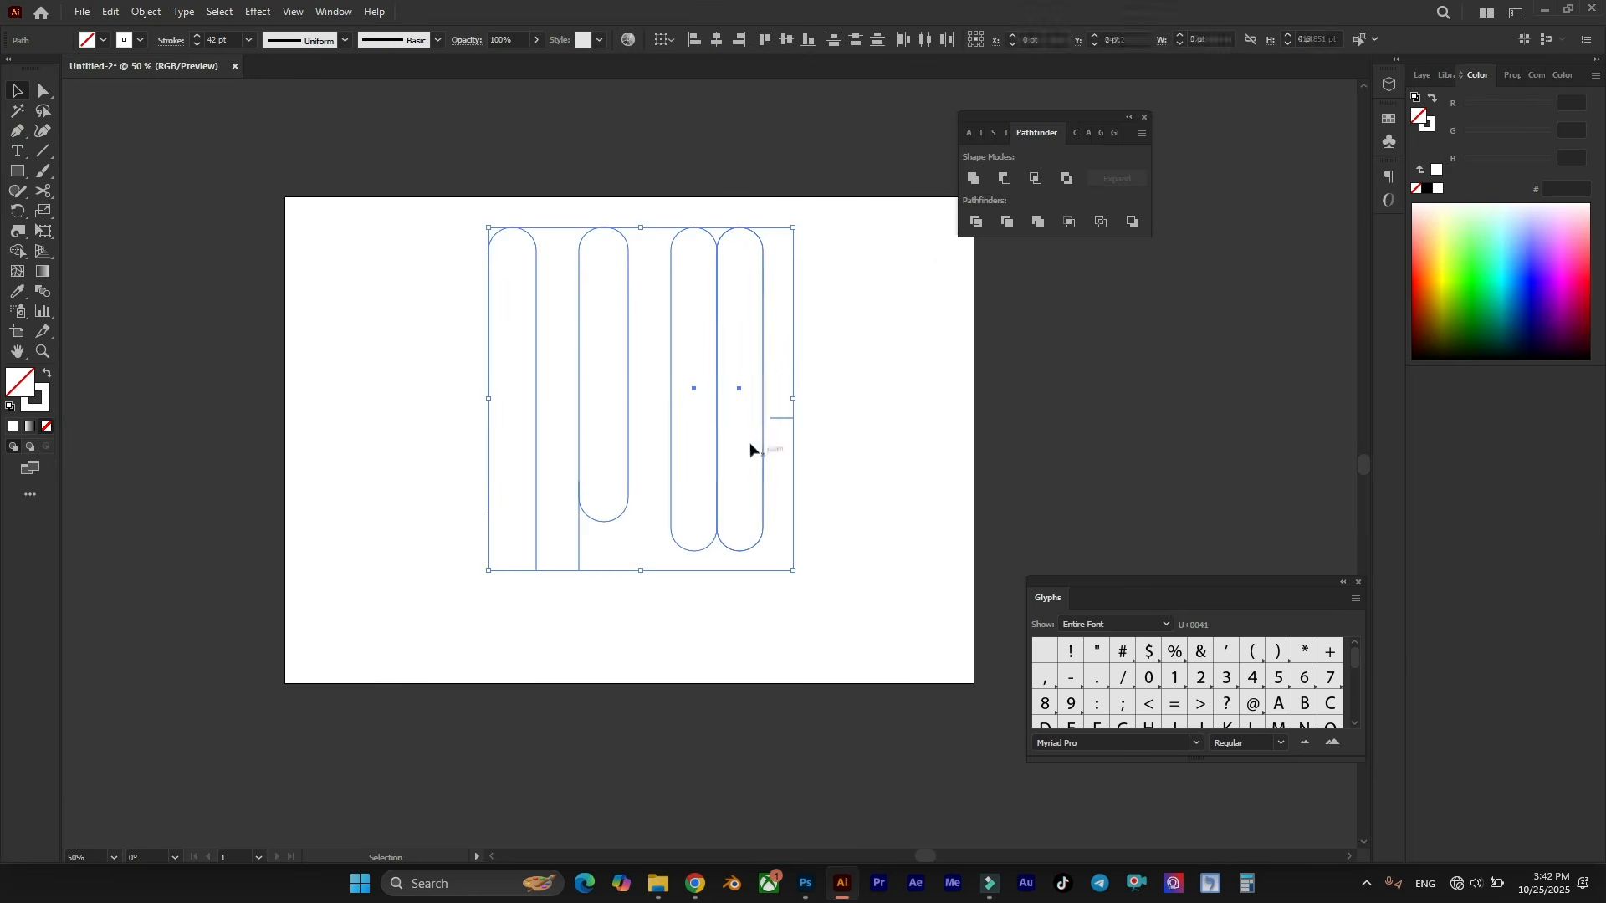
Transfer the lettering to the Photoshop composition as a smart object, scaled to 18.84% and placed in the empty space beside the man.
{"action": "left_click_drag", "start_coordinate": [767, 434], "coordinate": [701, 379]}
{"action": "left_click_drag", "start_coordinate": [660, 432], "coordinate": [660, 433]}
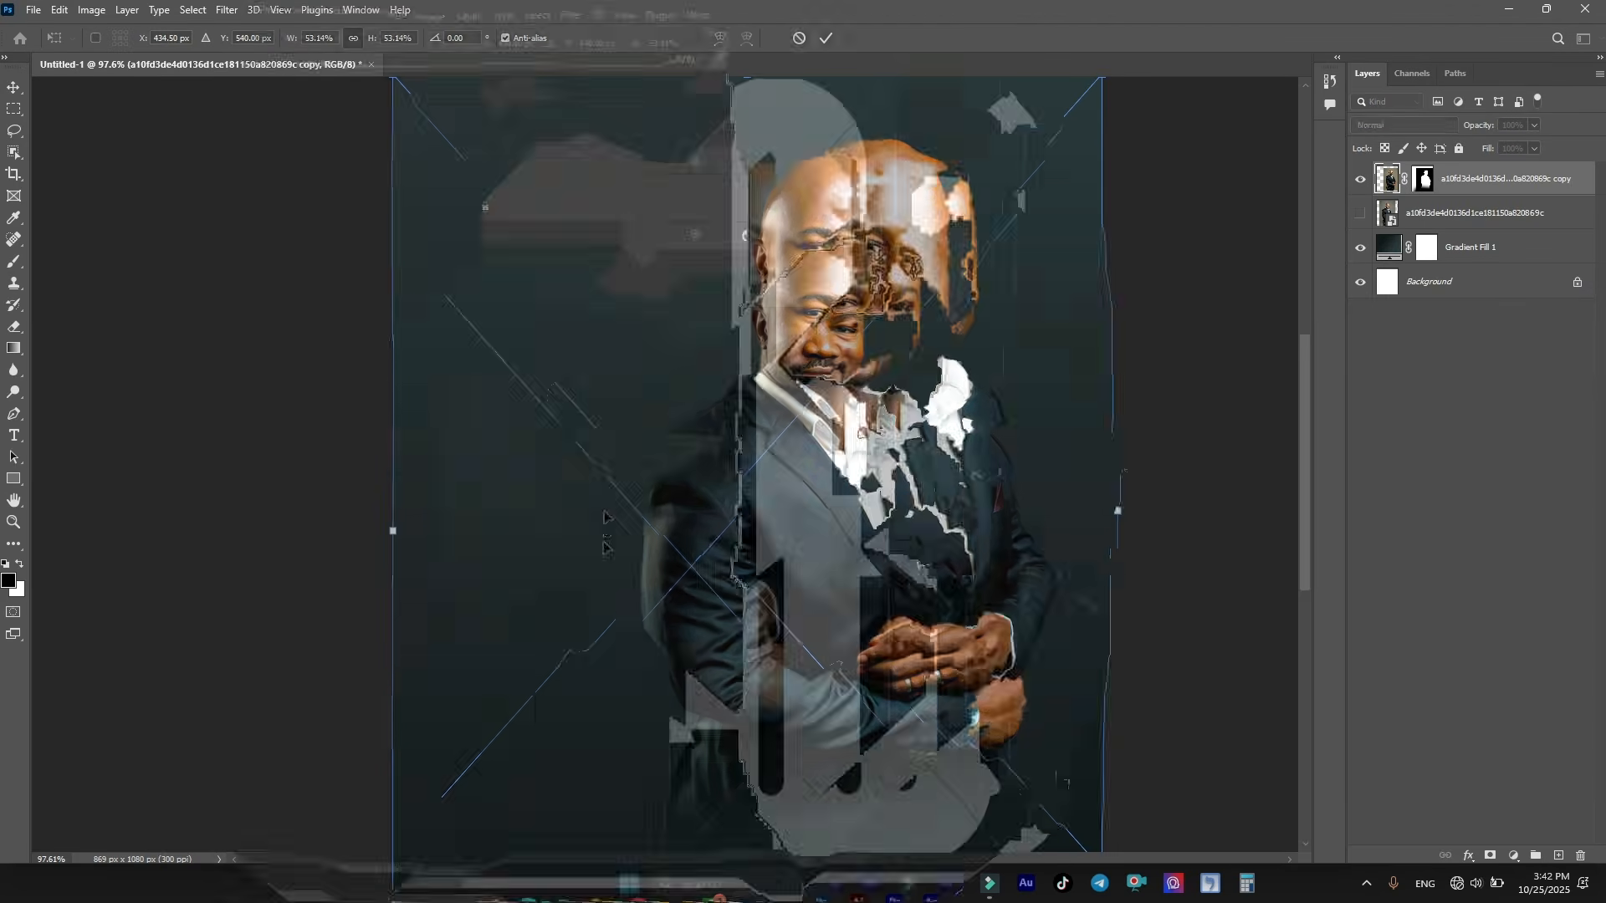
{"action": "left_click_drag", "start_coordinate": [1101, 473], "coordinate": [657, 405]}
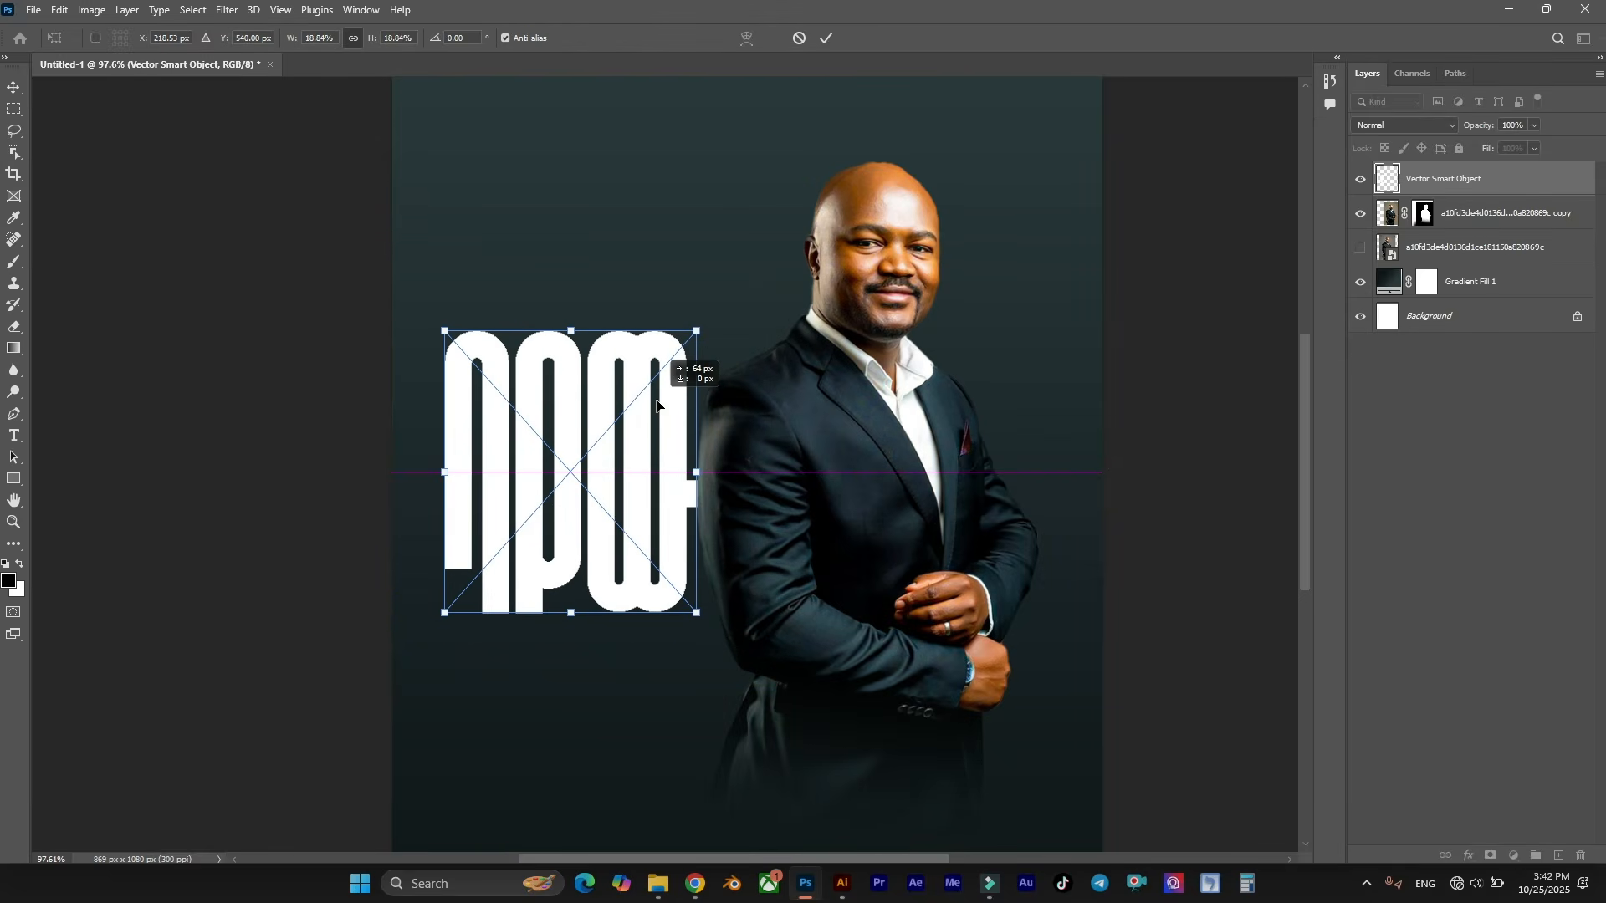
{"action": "left_click", "coordinate": [826, 38]}
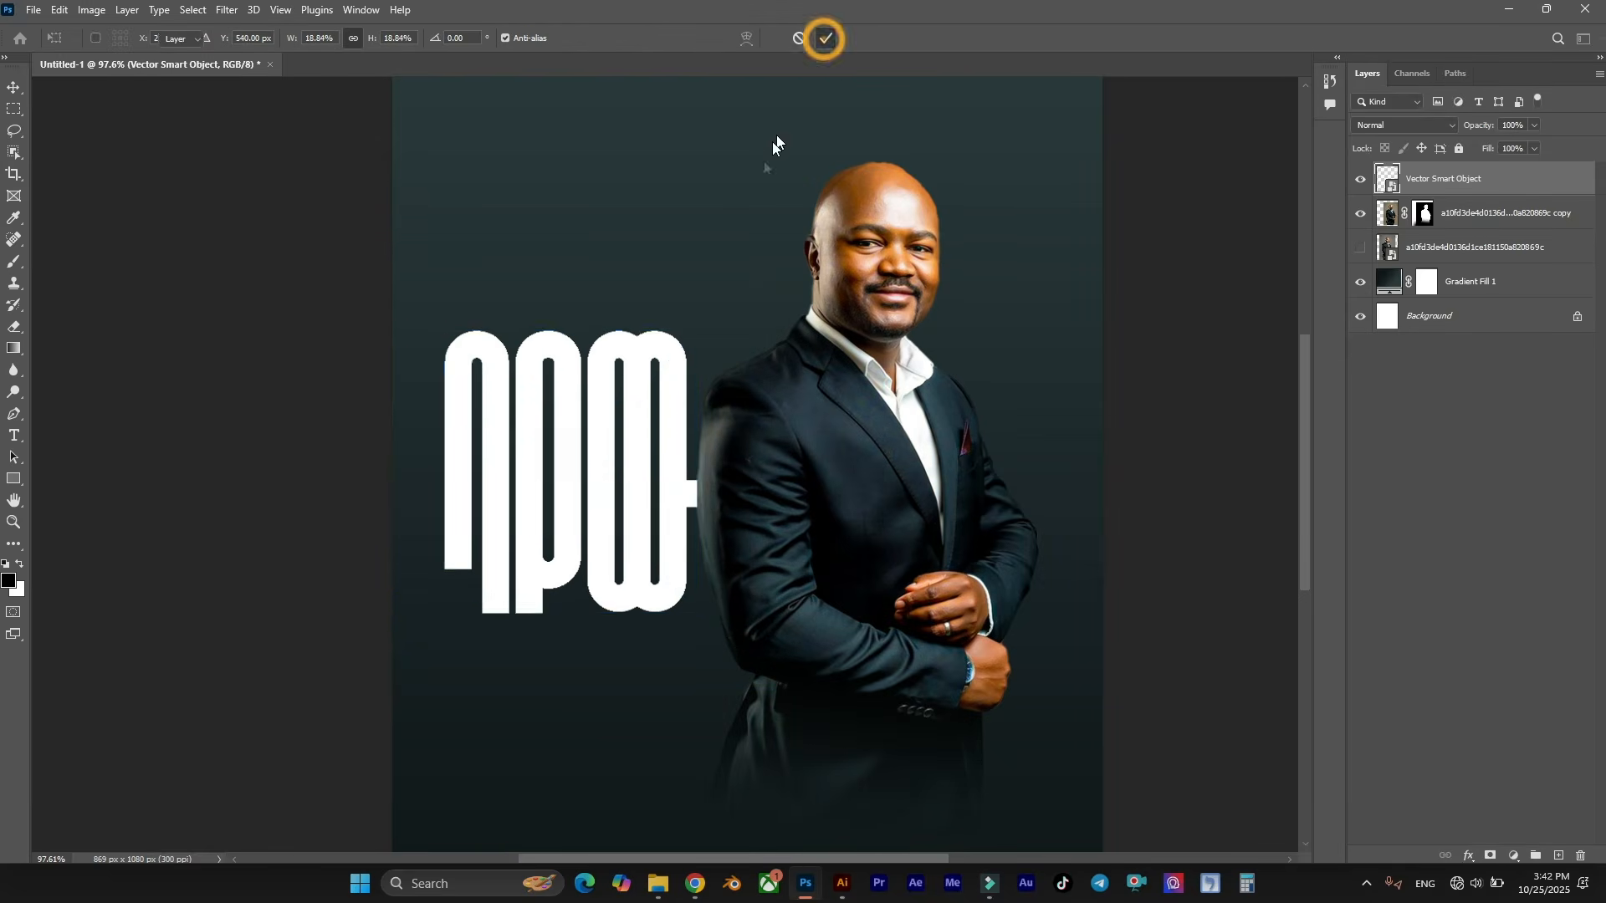
{"action": "scroll", "coordinate": [725, 251], "scroll_direction": "down", "scroll_amount": 3}
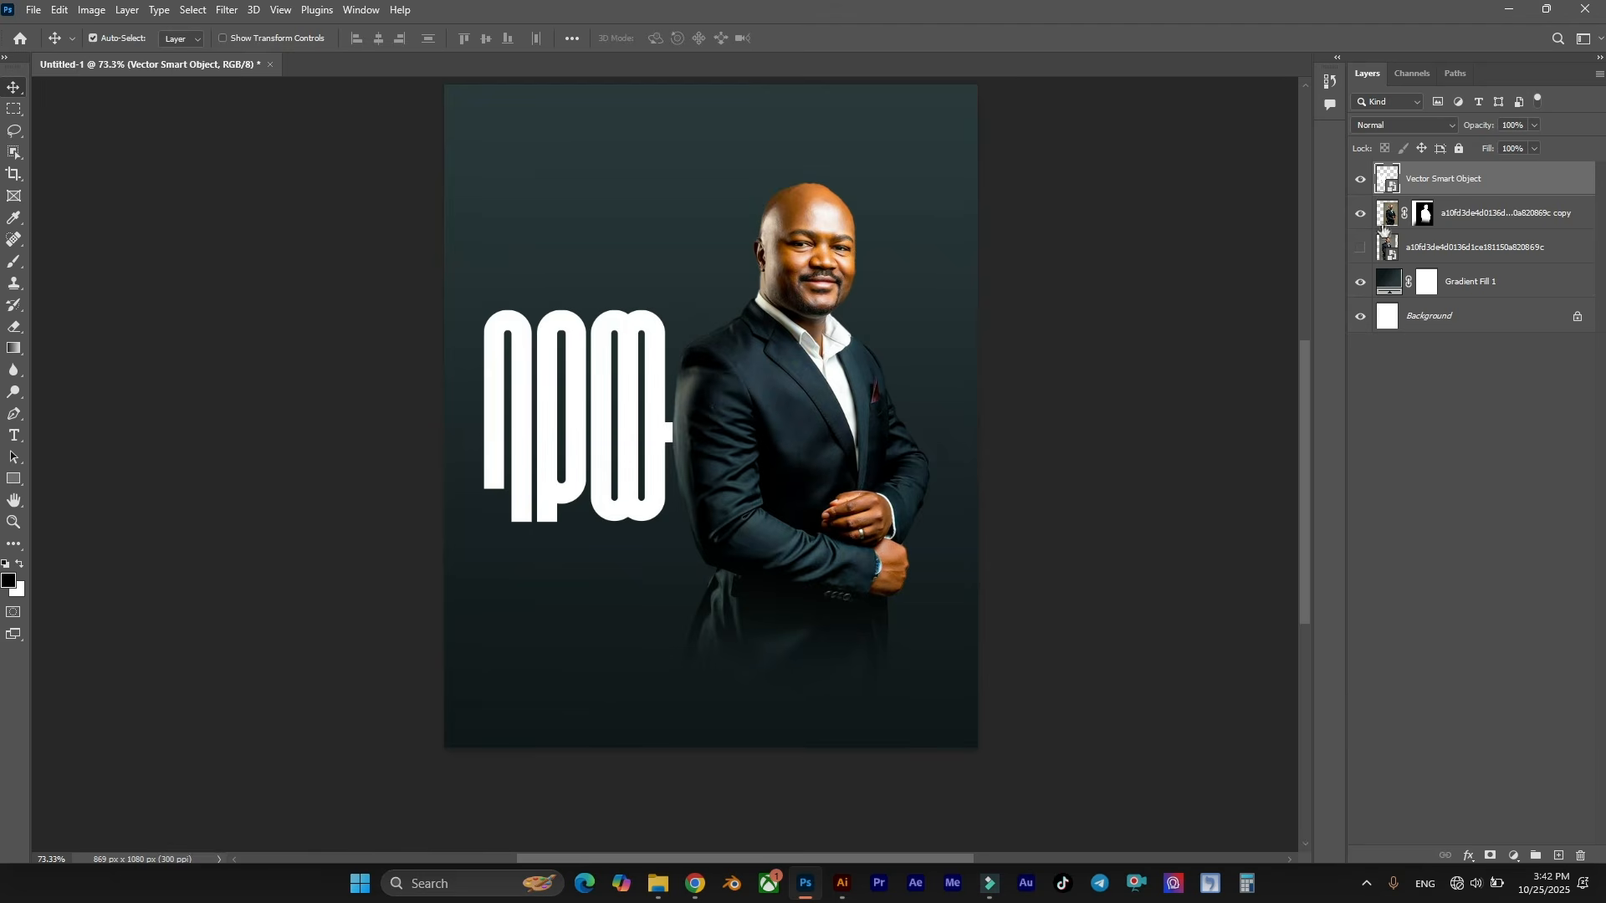
Hide the placed lettering layer, and back in Illustrator undo the white stroke color.
{"action": "left_click", "coordinate": [1363, 180]}
{"action": "left_click", "coordinate": [843, 884]}
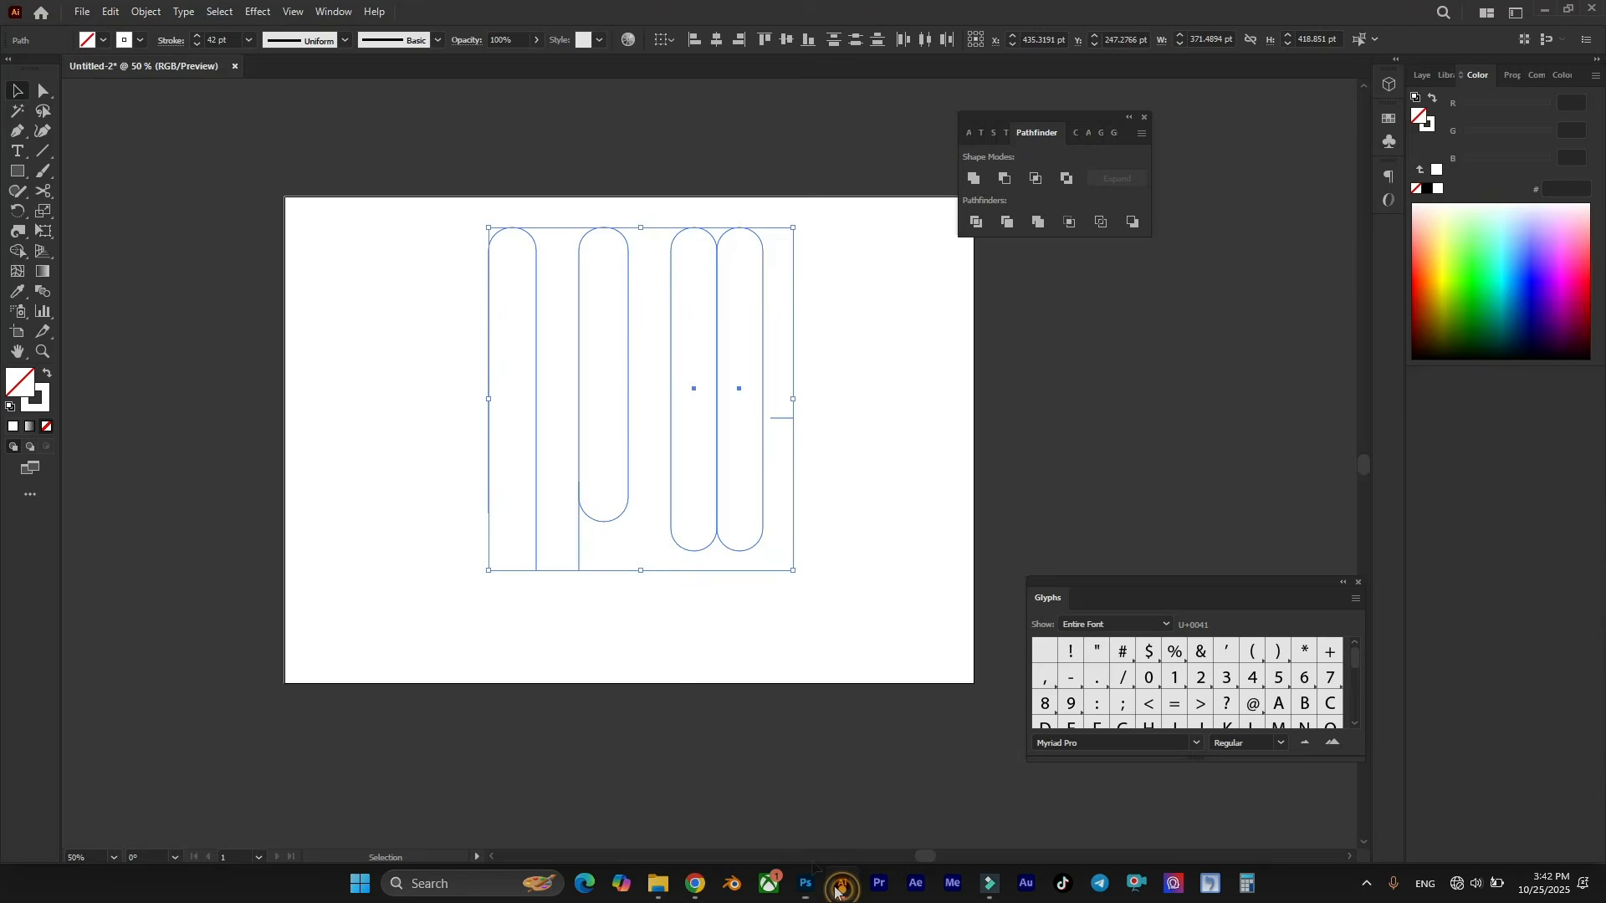
{"action": "key", "text": "ctrl+z"}
Reduce the stroke weight of all the lettering paths to 35 pt.
{"action": "scroll", "coordinate": [778, 359], "scroll_direction": "up", "scroll_amount": 1}
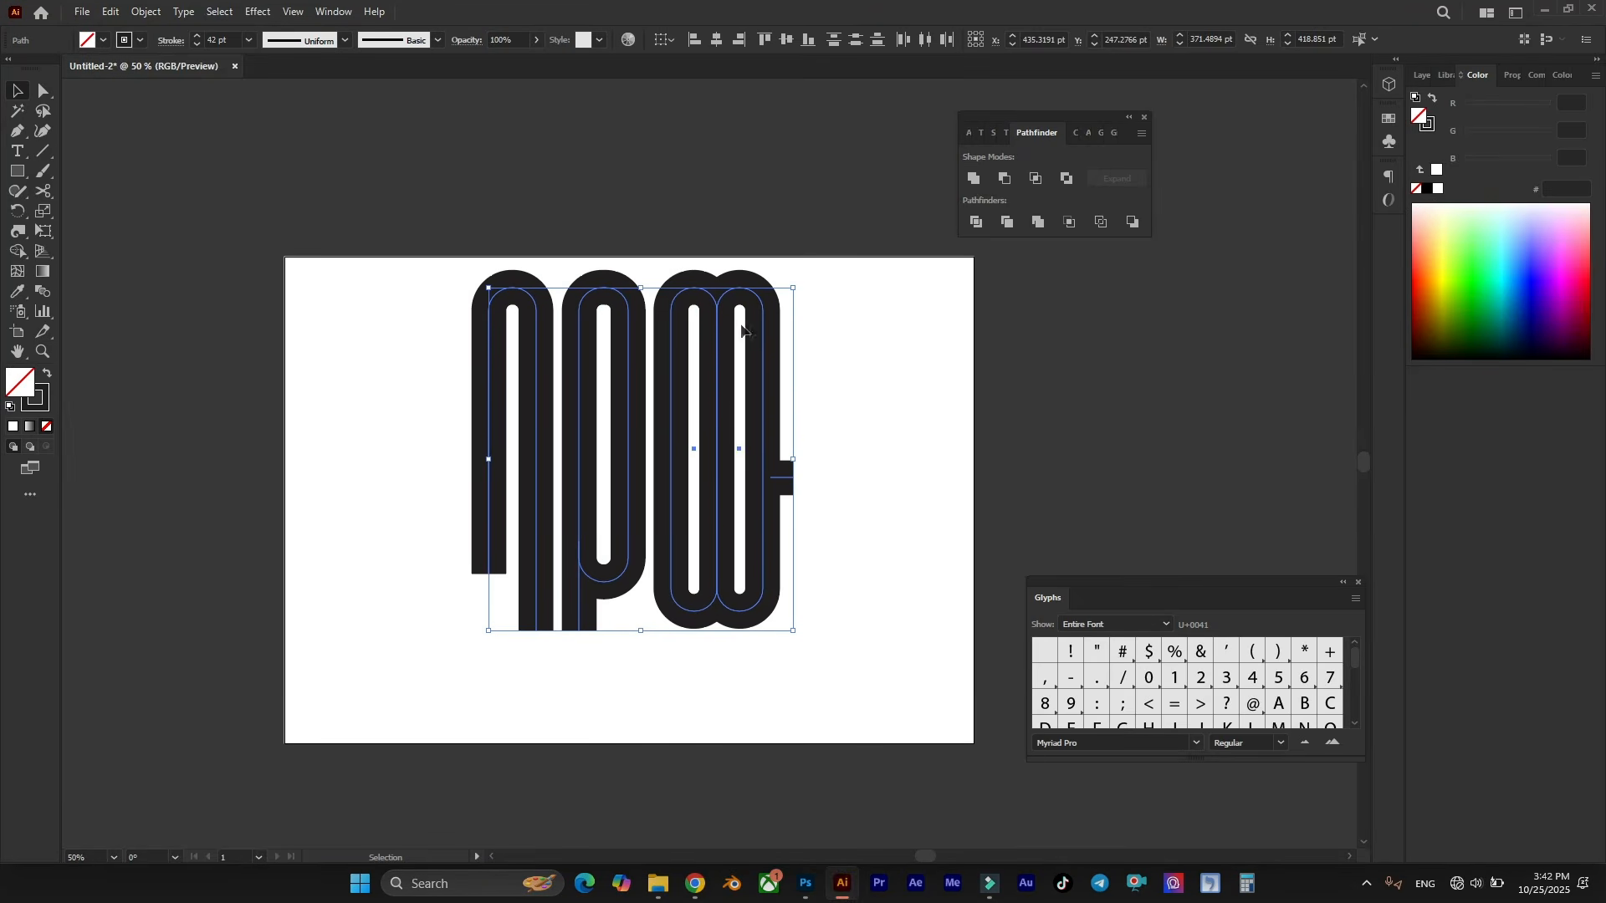
{"action": "scroll", "coordinate": [785, 349], "scroll_direction": "down", "scroll_amount": 3}
{"action": "scroll", "coordinate": [784, 350], "scroll_direction": "up", "scroll_amount": 3}
{"action": "left_click", "coordinate": [223, 37]}
{"action": "key", "text": "Down"}
{"action": "key", "text": "Down"}
{"action": "key", "text": "Down"}
{"action": "key", "text": "Down"}
{"action": "key", "text": "Down"}
{"action": "key", "text": "Down"}
{"action": "key", "text": "Down"}
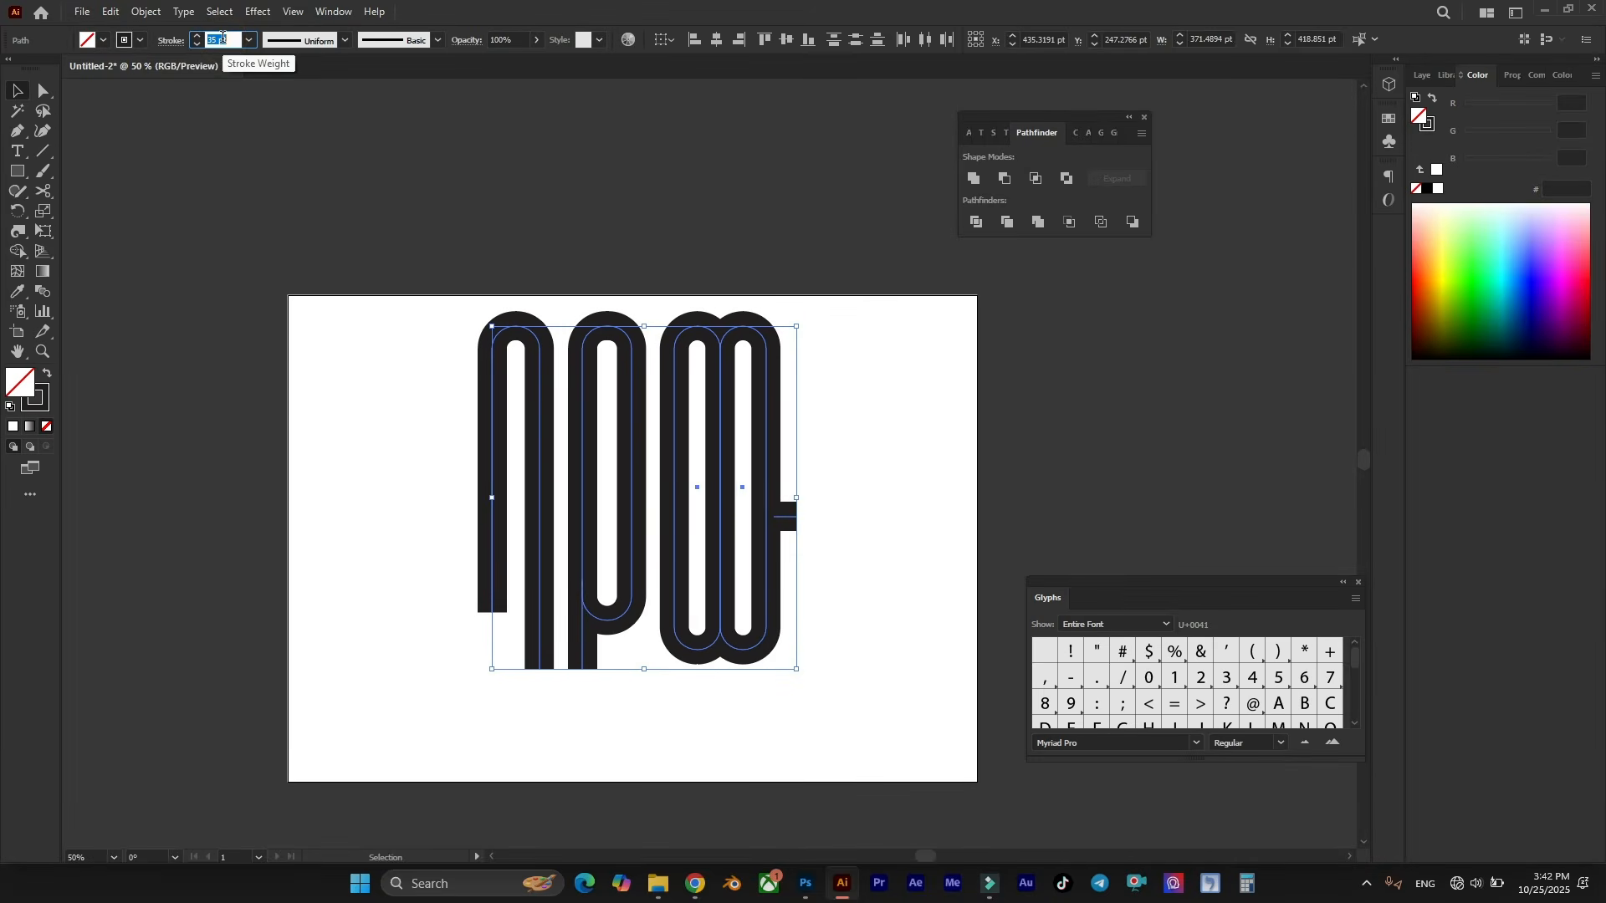
{"action": "left_click", "coordinate": [676, 230]}
Extend the lower ends of all the letters downward by about 67 pt with Direct Selection.
{"action": "scroll", "coordinate": [747, 306], "scroll_direction": "down", "scroll_amount": 3}
{"action": "left_click", "coordinate": [747, 306]}
{"action": "scroll", "coordinate": [774, 344], "scroll_direction": "up", "scroll_amount": 2}
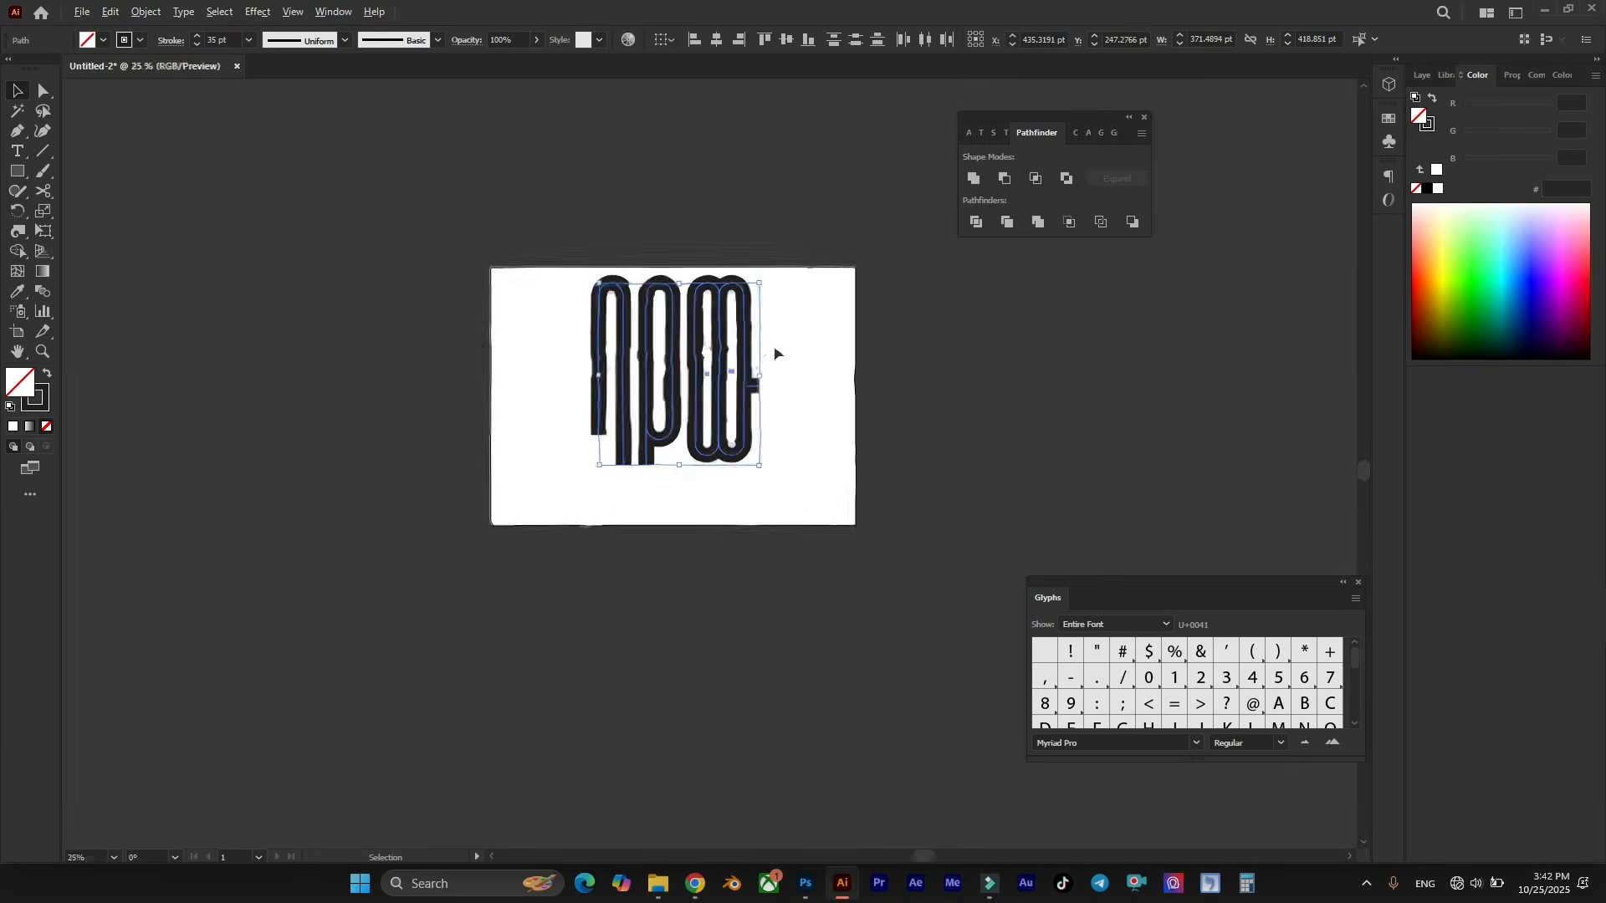
{"action": "key", "text": "a"}
{"action": "left_click_drag", "start_coordinate": [756, 338], "coordinate": [531, 240]}
{"action": "left_click_drag", "start_coordinate": [794, 567], "coordinate": [554, 502]}
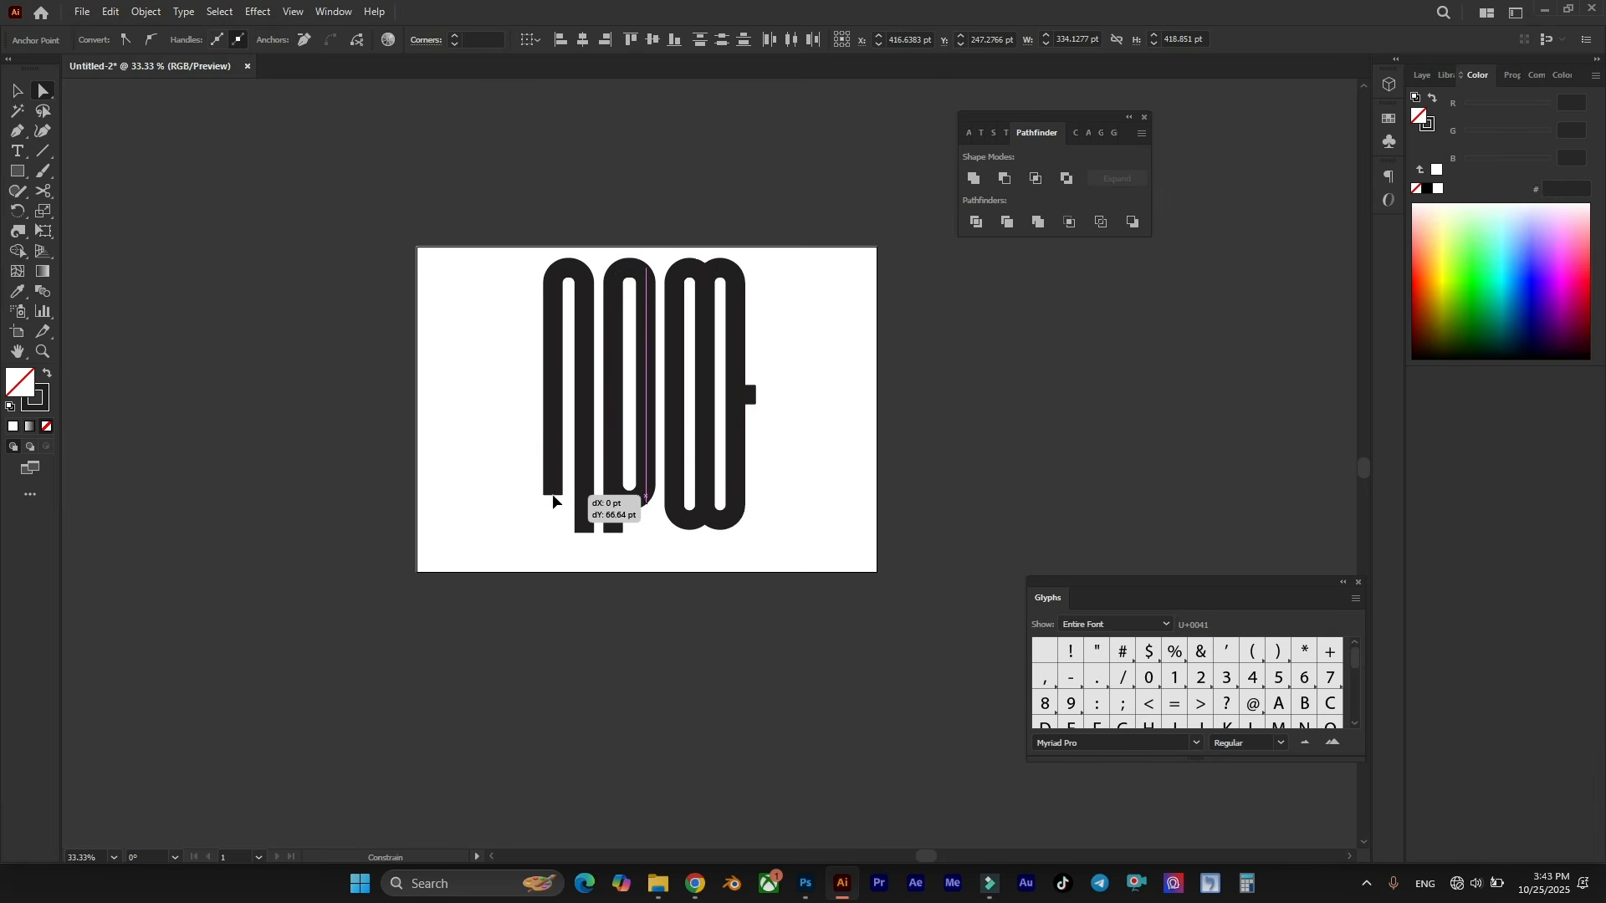
{"action": "left_click", "coordinate": [782, 358]}
{"action": "scroll", "coordinate": [782, 358], "scroll_direction": "up", "scroll_amount": 1}
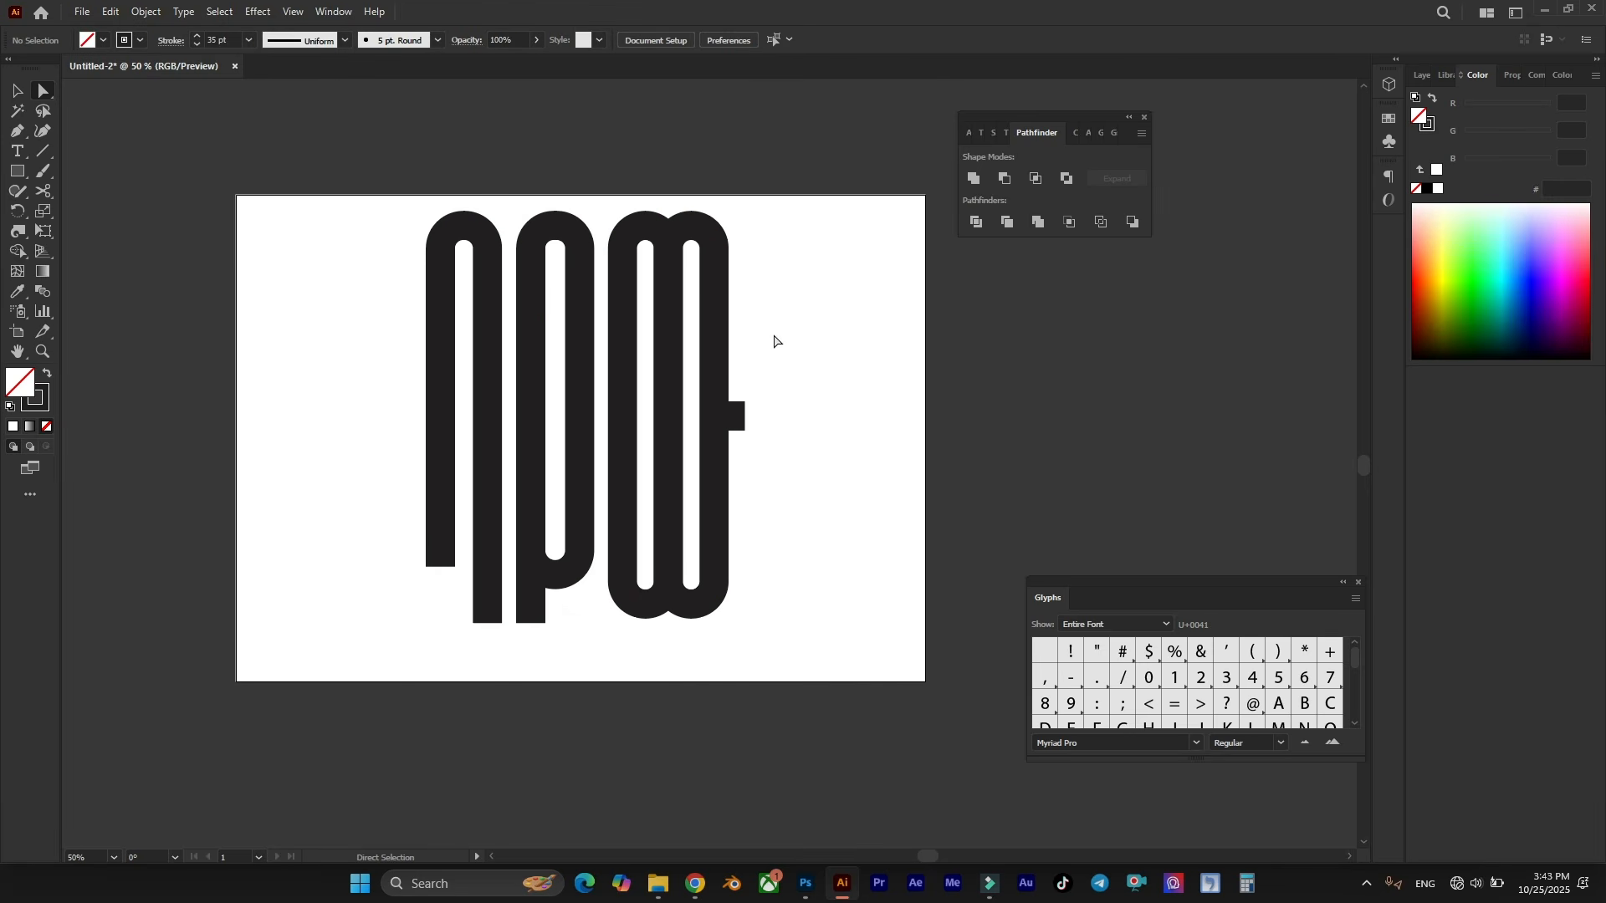
Select the whole lengthened lettering and color its strokes white.
{"action": "left_click_drag", "start_coordinate": [817, 663], "coordinate": [343, 188]}
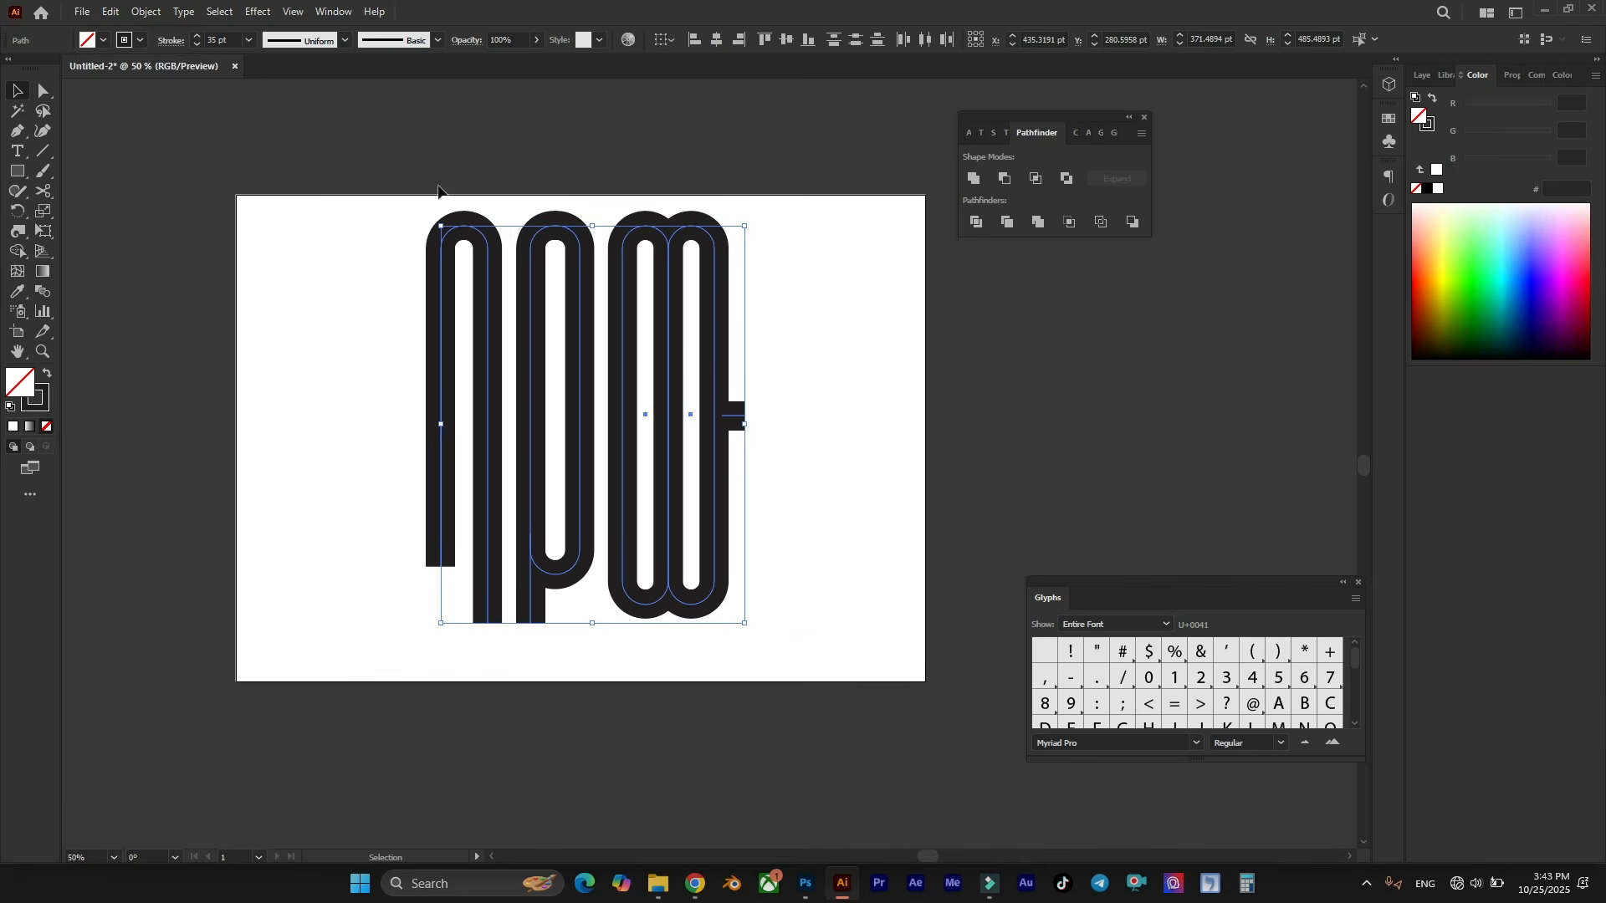
{"action": "left_click", "coordinate": [140, 40]}
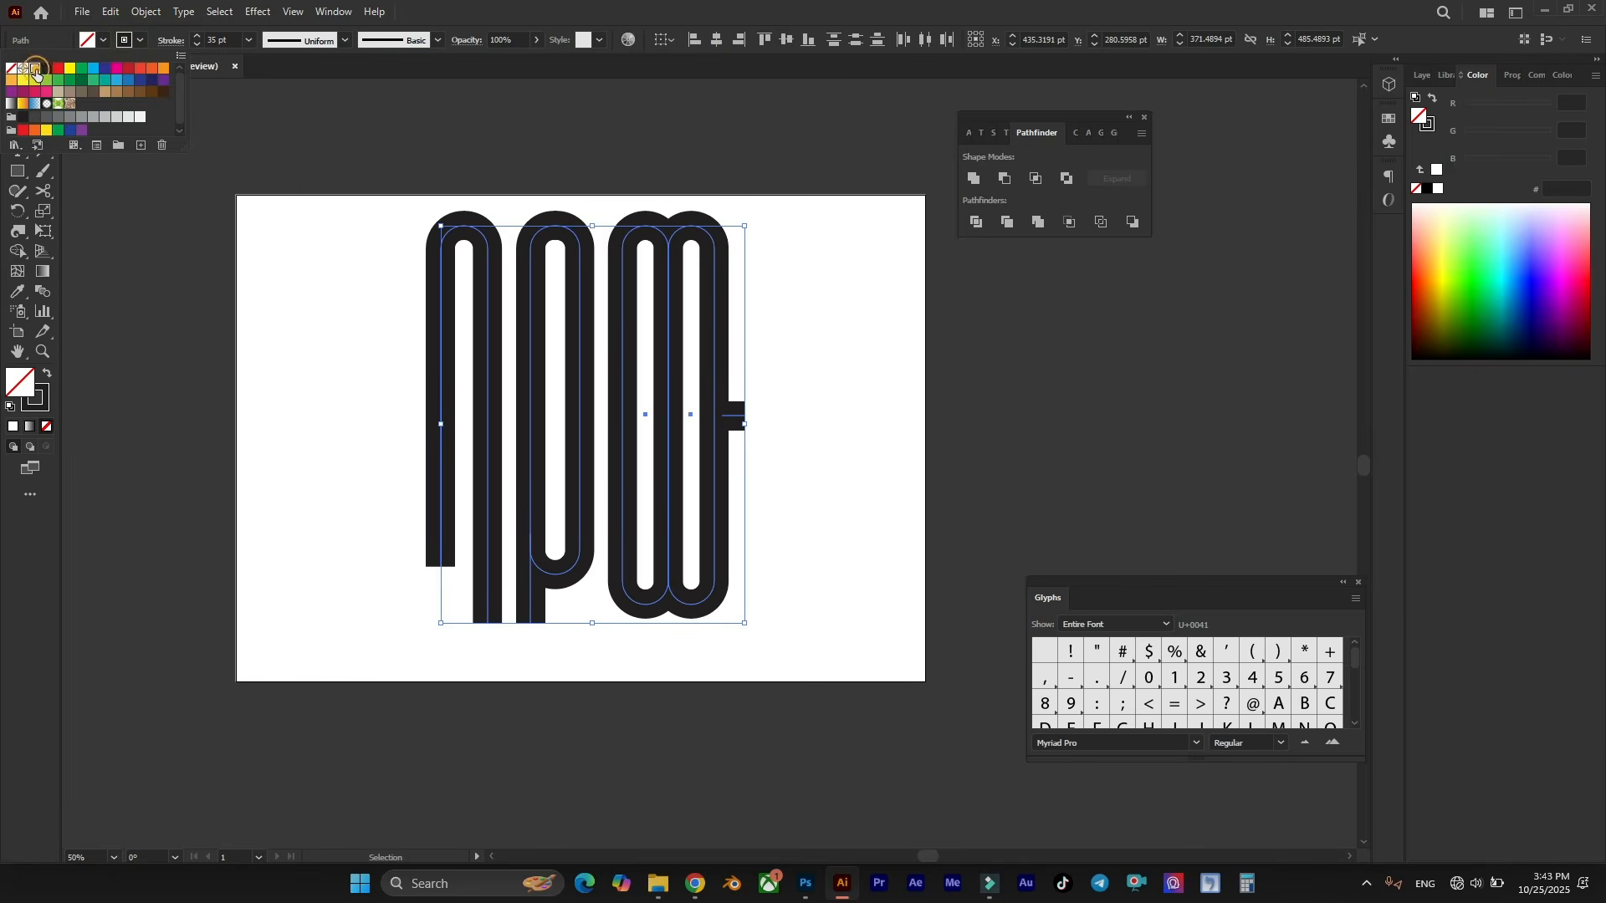
{"action": "left_click", "coordinate": [34, 67]}
{"action": "left_click", "coordinate": [623, 241]}
Place the thinner, taller lettering in the Photoshop composition as a new smart object, scaled to 16.98% beside the man.
{"action": "left_click_drag", "start_coordinate": [626, 251], "coordinate": [664, 310]}
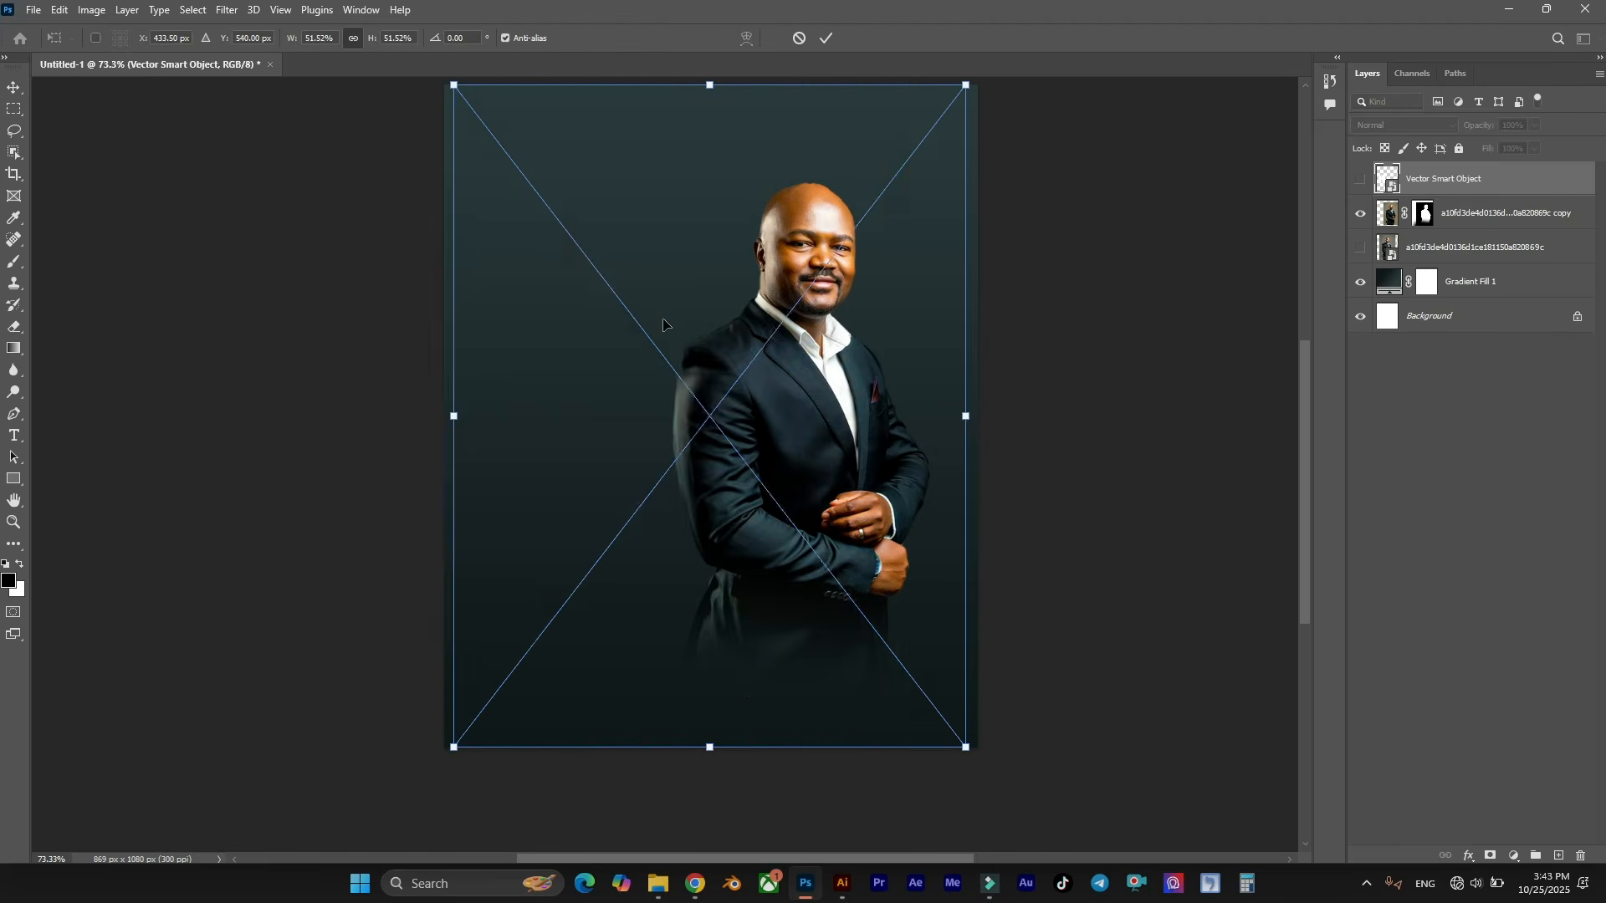
{"action": "left_click_drag", "start_coordinate": [968, 412], "coordinate": [658, 416]}
{"action": "scroll", "coordinate": [654, 291], "scroll_direction": "up", "scroll_amount": 1}
{"action": "scroll", "coordinate": [654, 291], "scroll_direction": "up", "scroll_amount": 1}
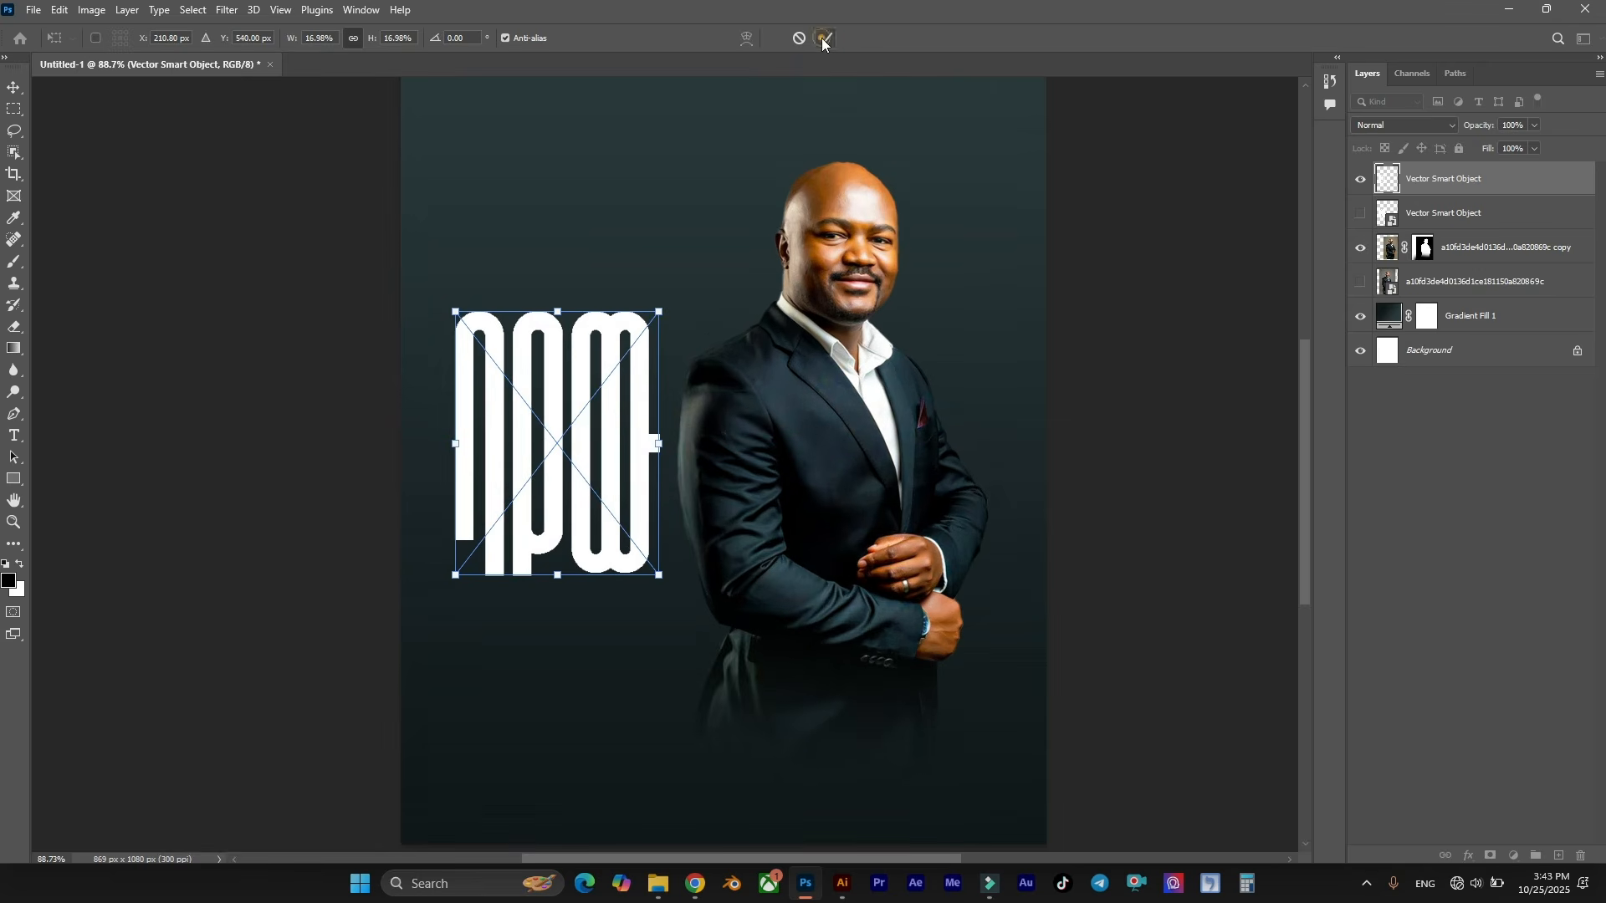
{"action": "left_click", "coordinate": [823, 39]}
{"action": "scroll", "coordinate": [578, 323], "scroll_direction": "up", "scroll_amount": 1}
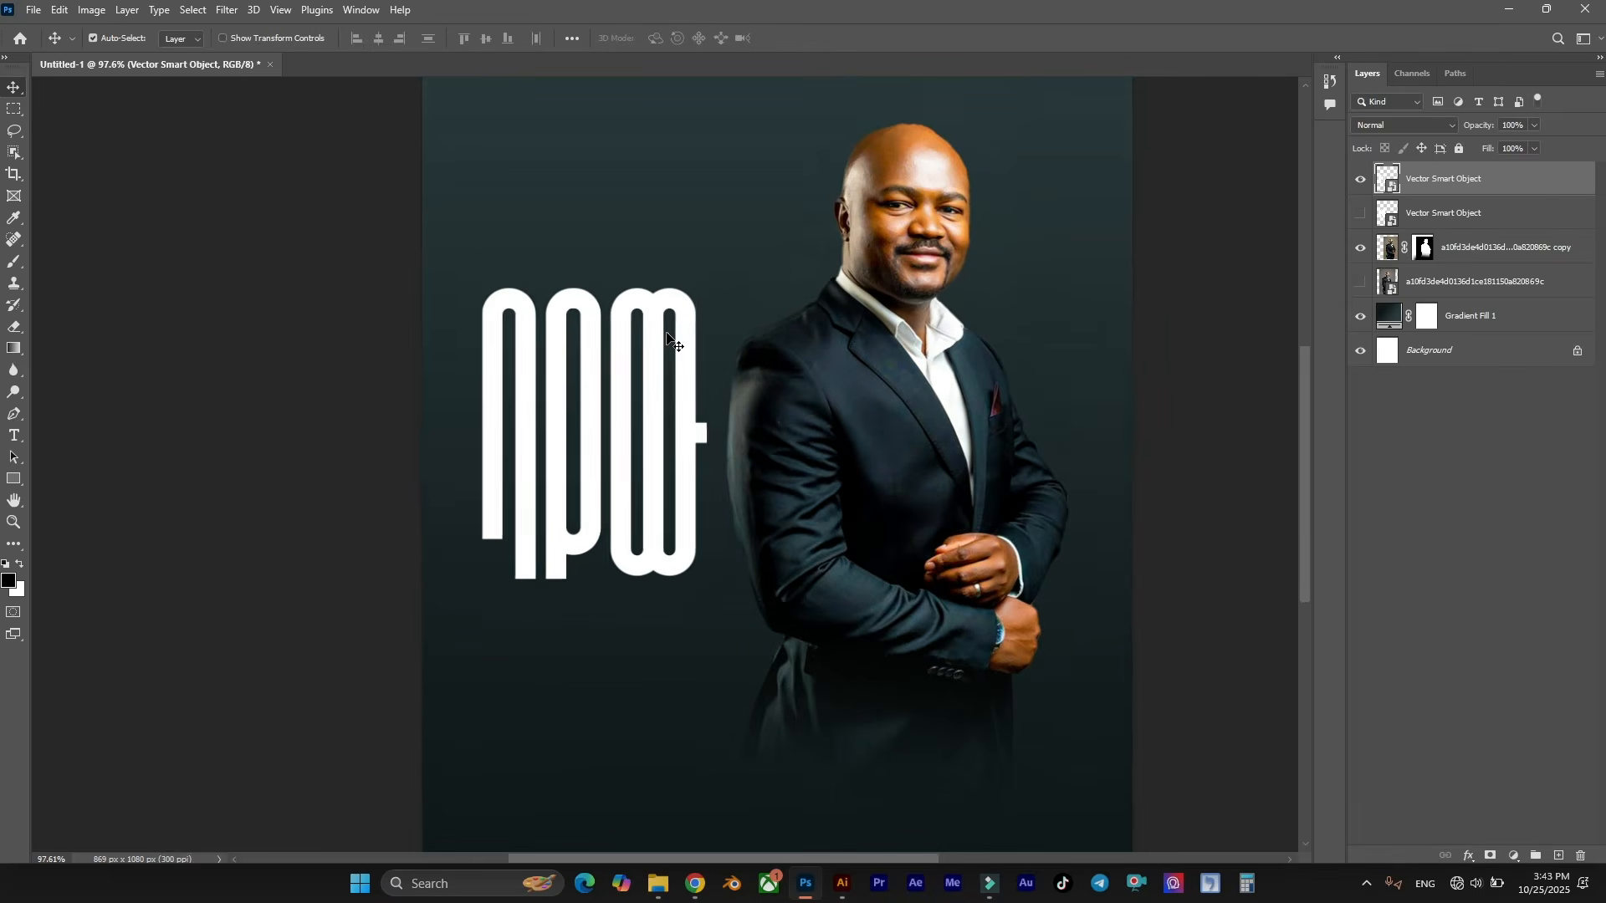
{"action": "scroll", "coordinate": [635, 393], "scroll_direction": "up", "scroll_amount": 2}
{"action": "scroll", "coordinate": [728, 571], "scroll_direction": "right", "scroll_amount": 1}
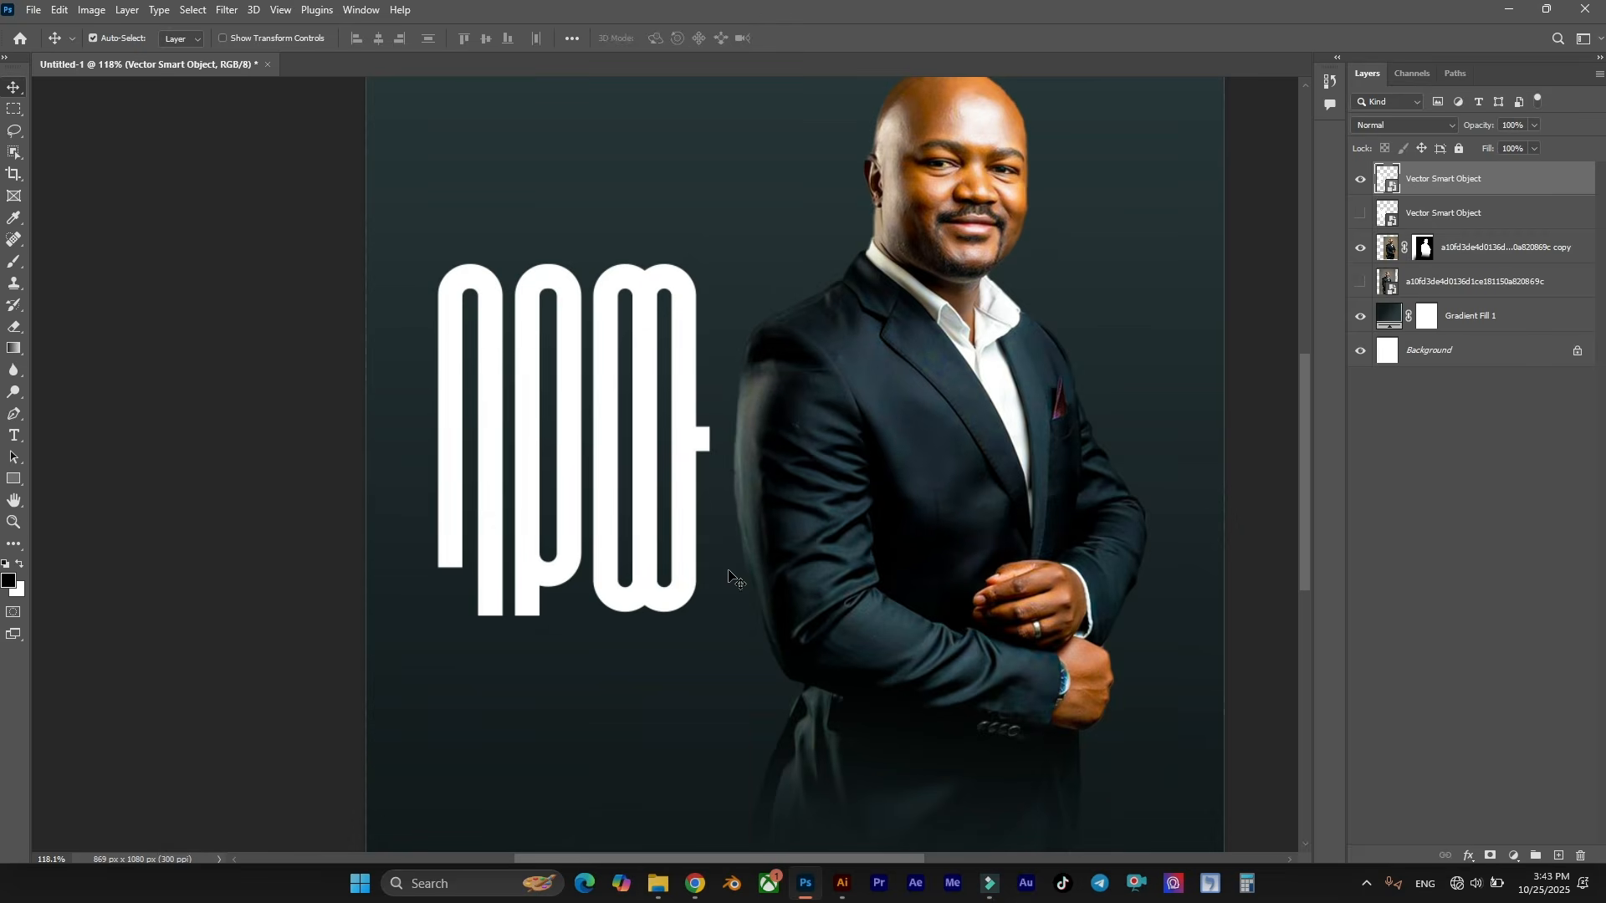
{"action": "mouse_move", "coordinate": [649, 893]}
{"action": "left_click", "coordinate": [670, 801]}
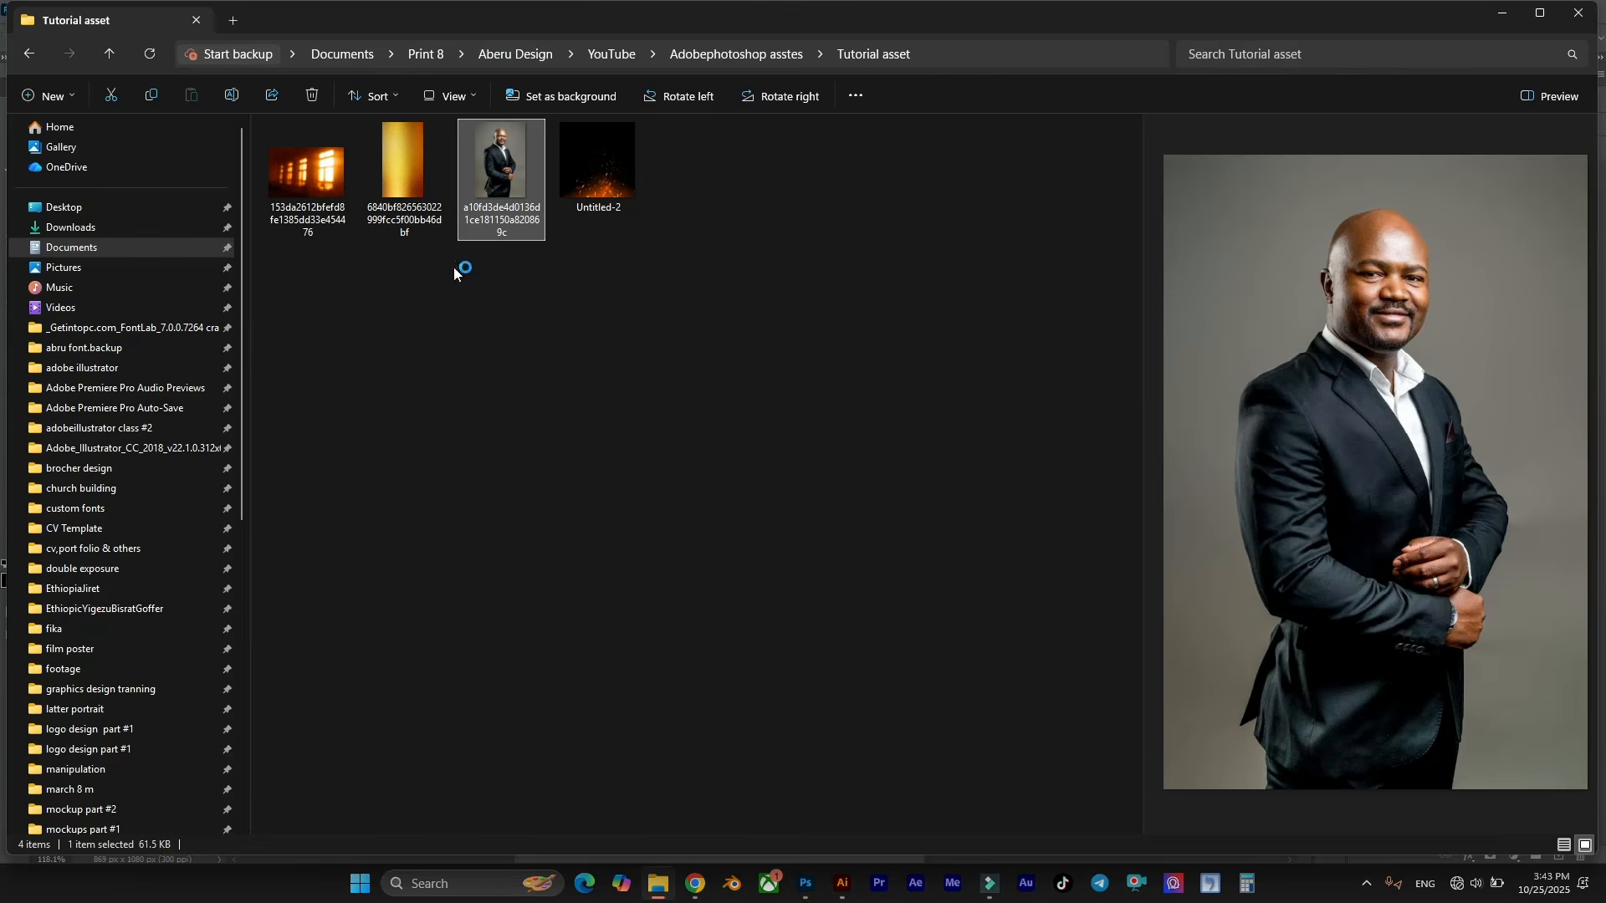
{"action": "left_click_drag", "start_coordinate": [418, 208], "coordinate": [603, 401]}
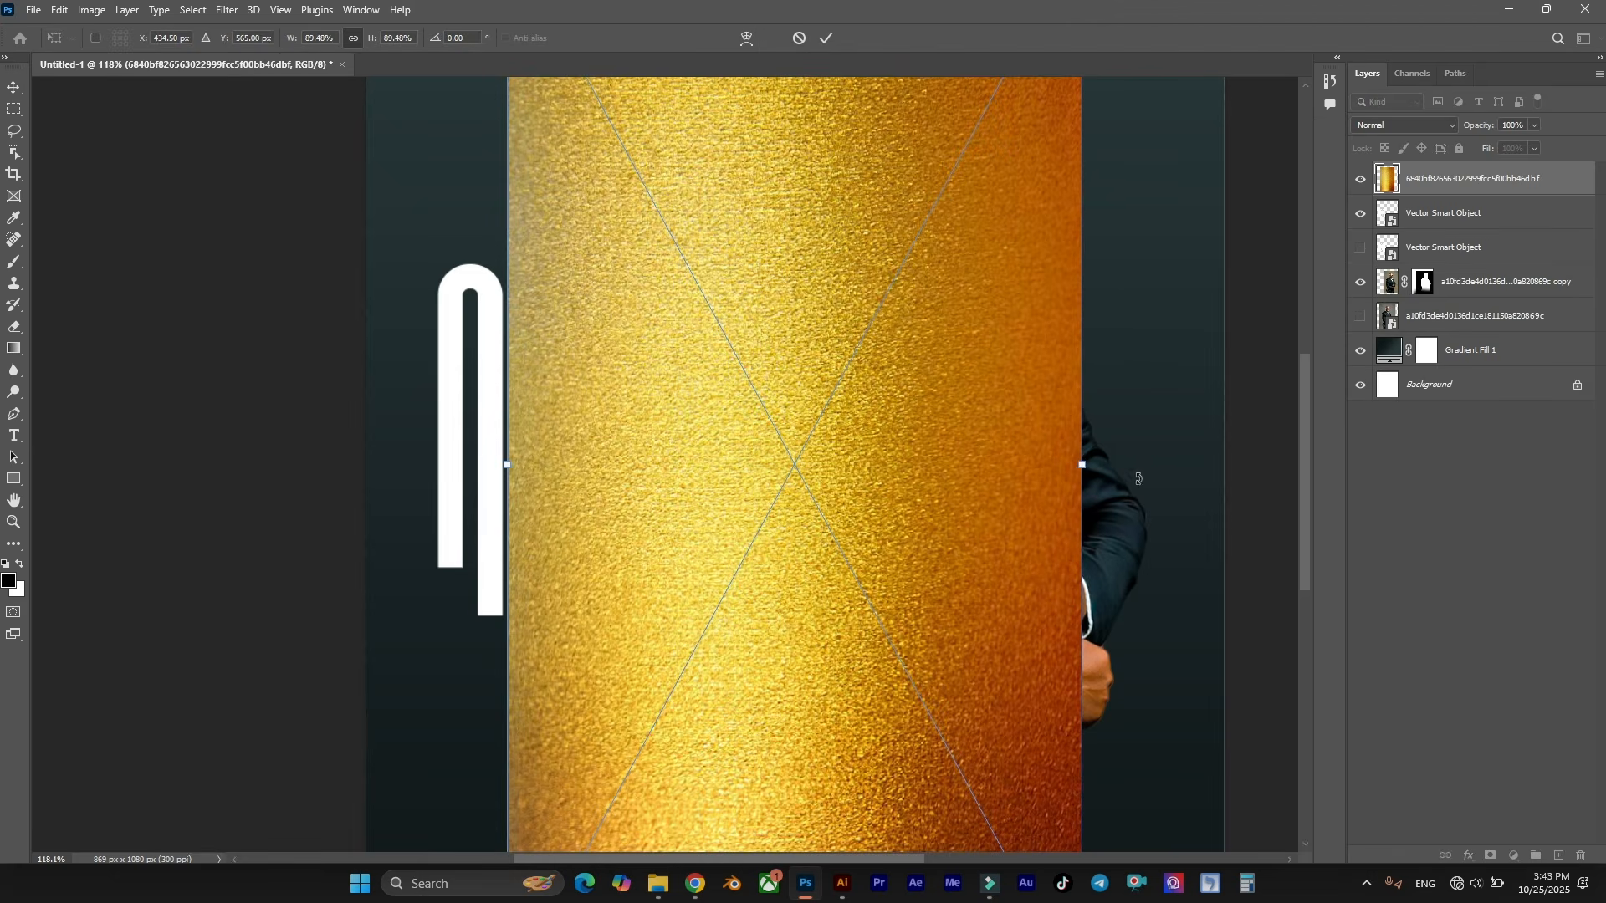
Resize the gold texture to about 44.77% wide and 37.70% high and position it over the white lettering.
{"action": "left_click_drag", "start_coordinate": [1085, 466], "coordinate": [685, 420]}
{"action": "left_click_drag", "start_coordinate": [576, 182], "coordinate": [576, 270]}
{"action": "left_click_drag", "start_coordinate": [605, 334], "coordinate": [590, 284]}
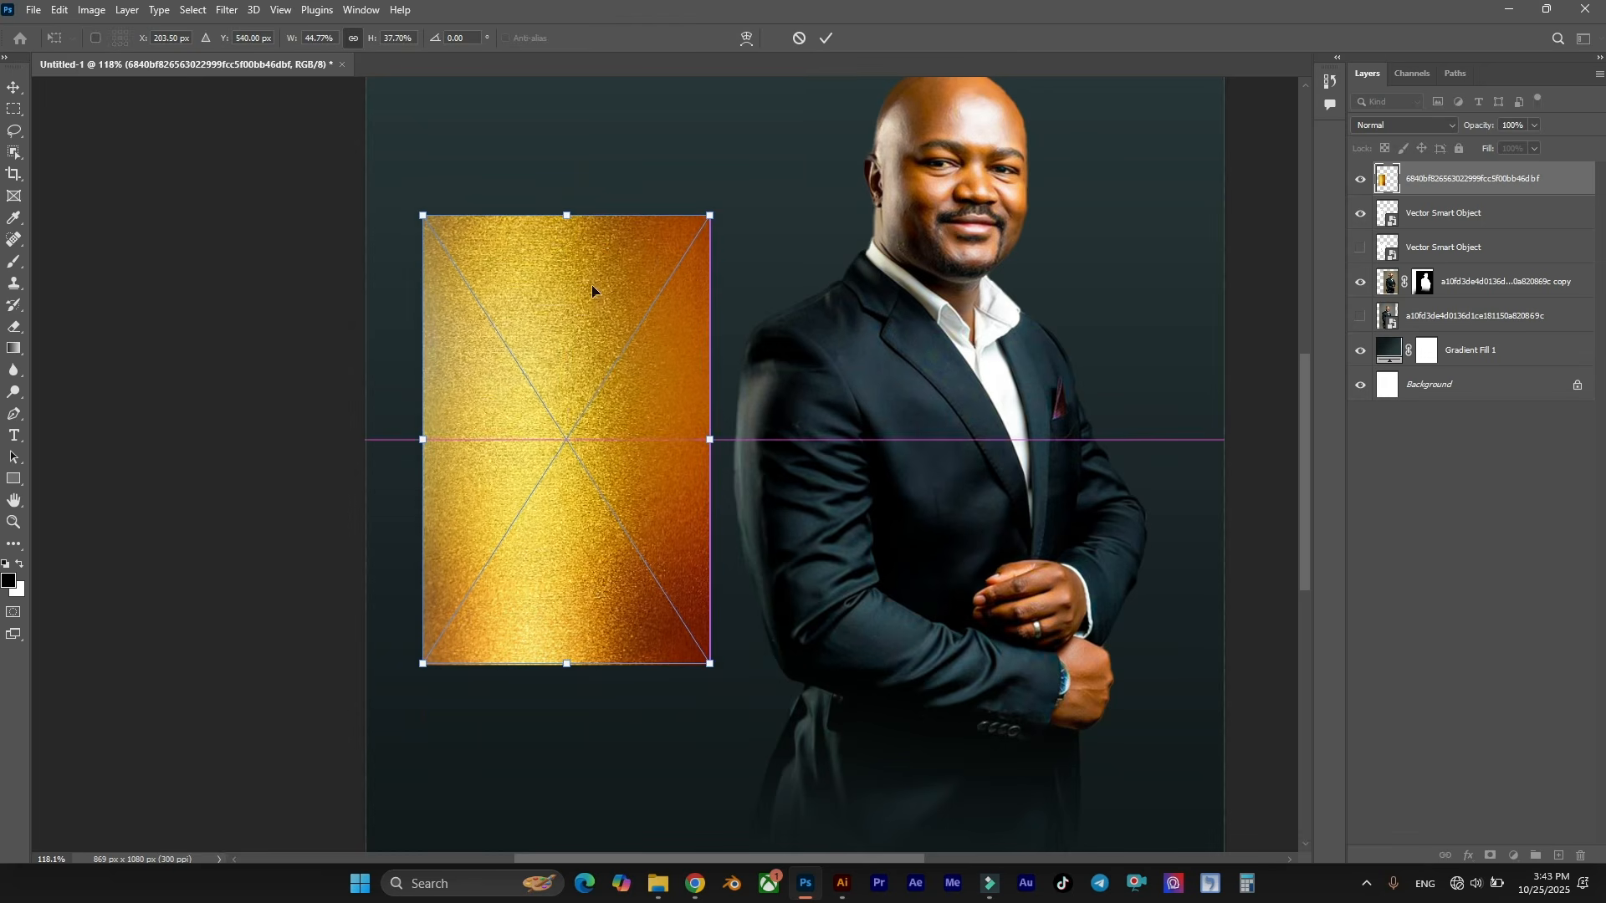
{"action": "scroll", "coordinate": [591, 284], "scroll_direction": "up", "scroll_amount": 1}
{"action": "left_click", "coordinate": [1361, 179]}
{"action": "left_click", "coordinate": [1361, 179]}
Clip the gold texture layer to the visible lettering smart object directly beneath it.
{"action": "left_click", "coordinate": [1382, 211]}
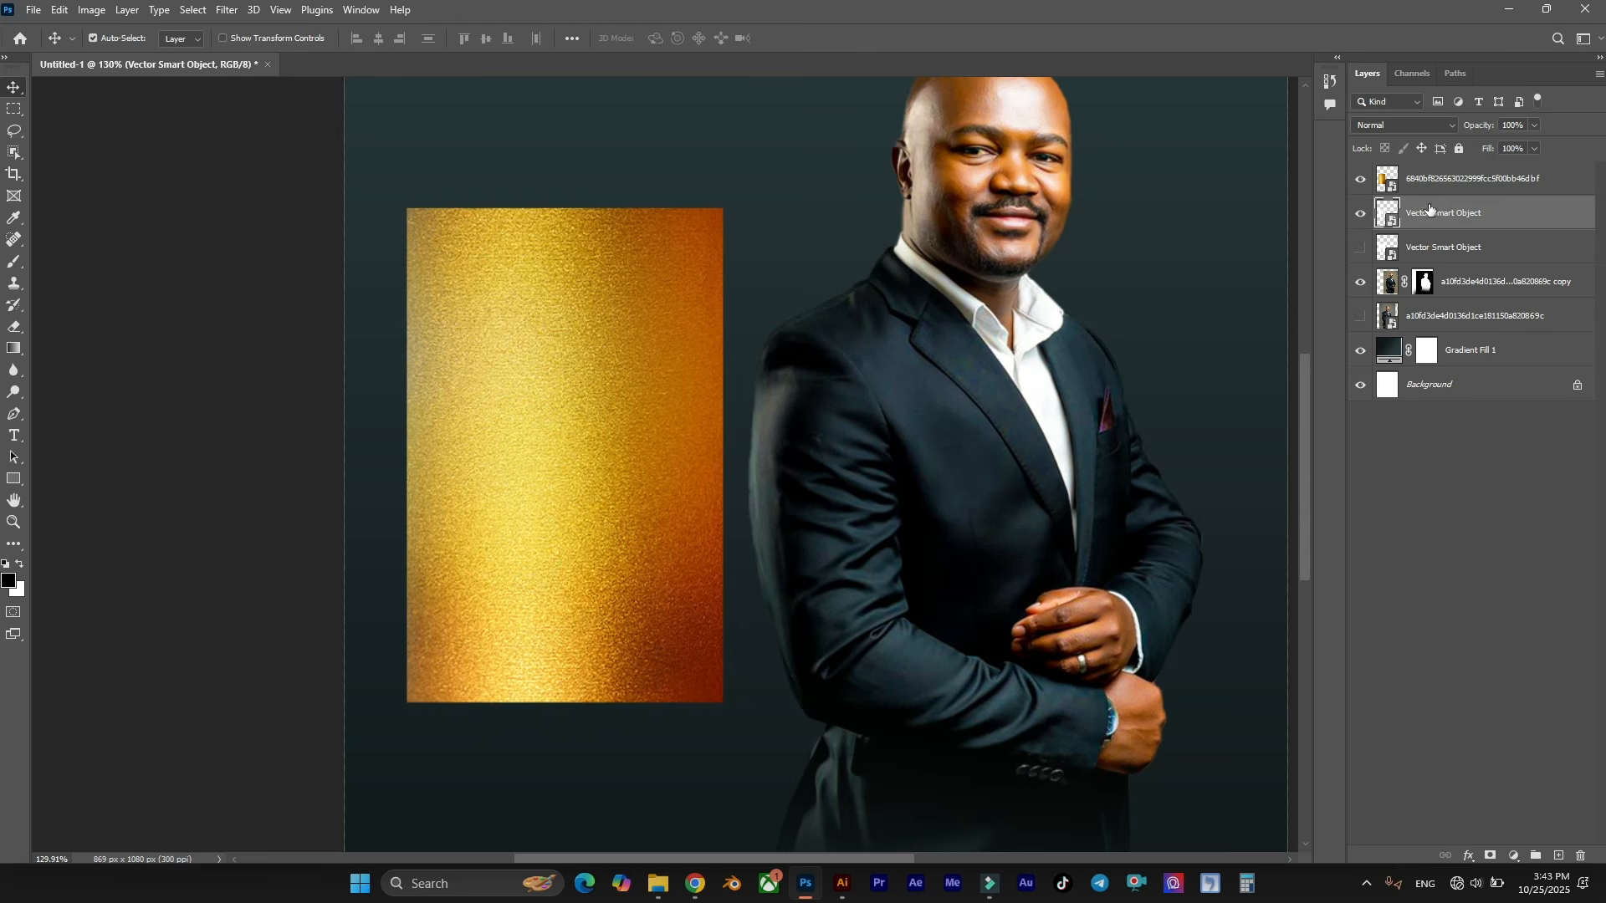
{"action": "left_click", "coordinate": [1458, 185]}
{"action": "right_click", "coordinate": [1464, 182]}
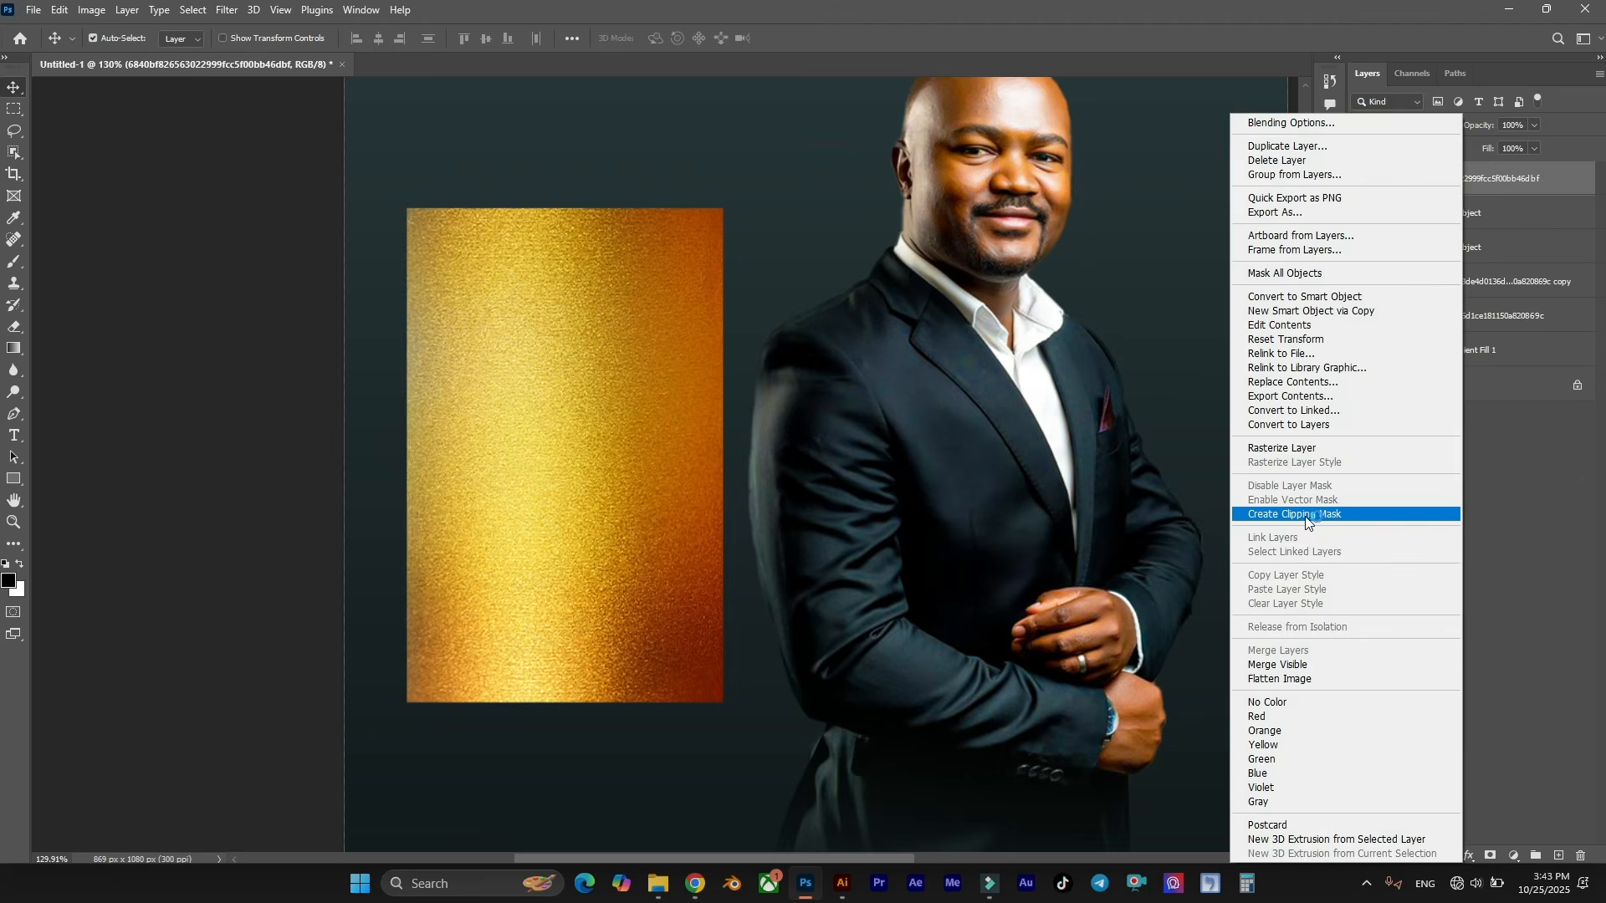
{"action": "left_click", "coordinate": [1307, 516]}
{"action": "scroll", "coordinate": [626, 311], "scroll_direction": "down", "scroll_amount": 3}
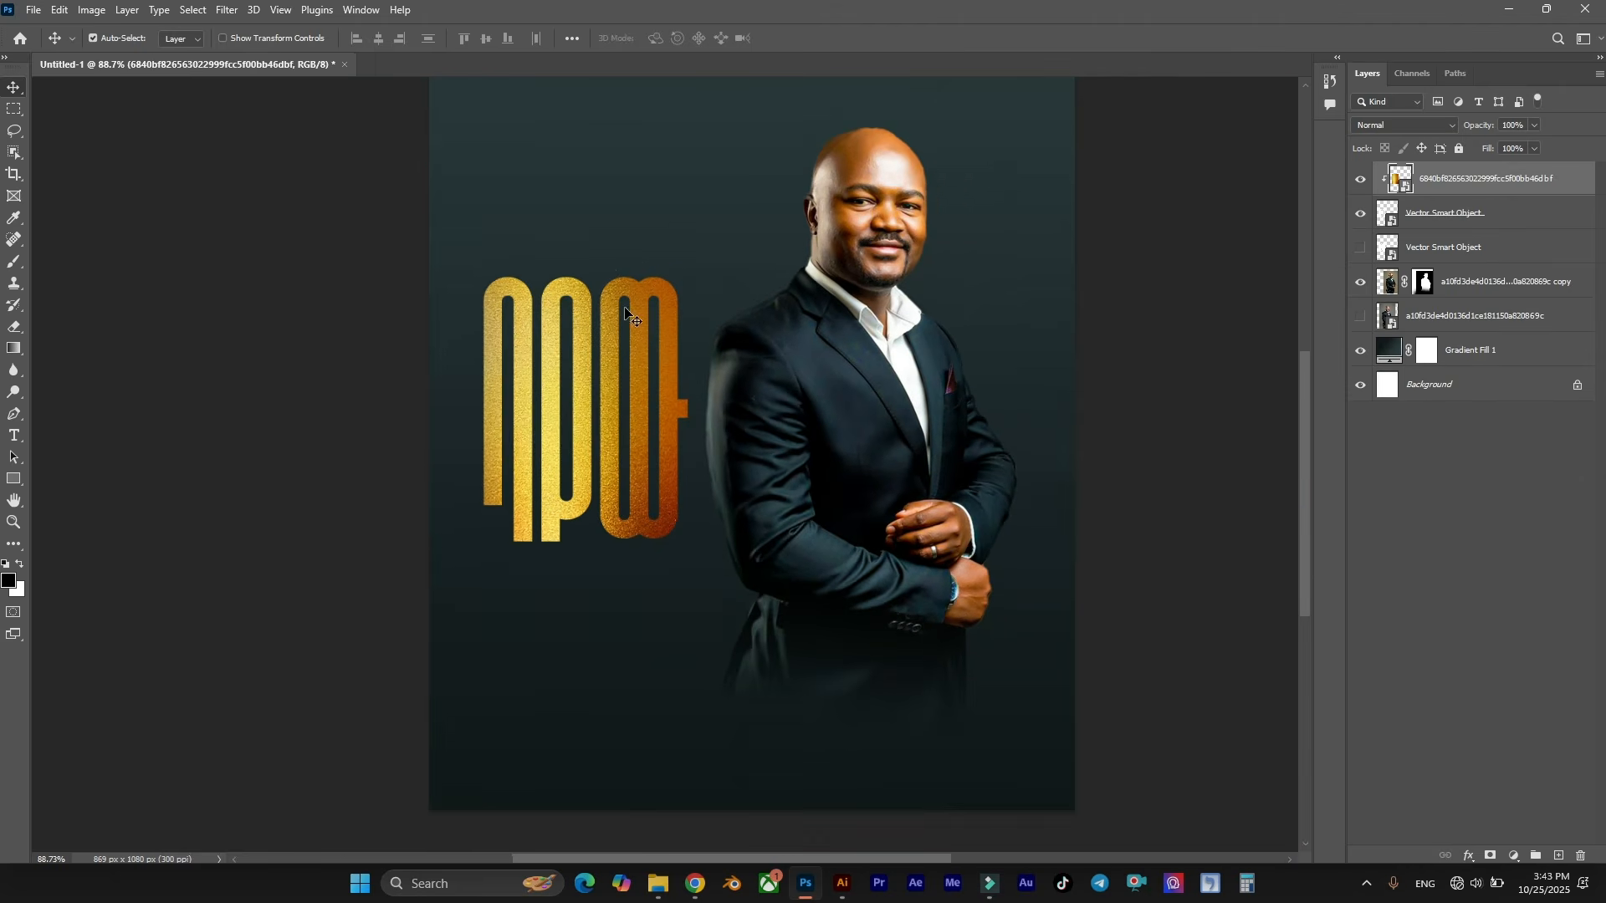
{"action": "scroll", "coordinate": [625, 312], "scroll_direction": "down", "scroll_amount": 1}
{"action": "scroll", "coordinate": [610, 326], "scroll_direction": "up", "scroll_amount": 3}
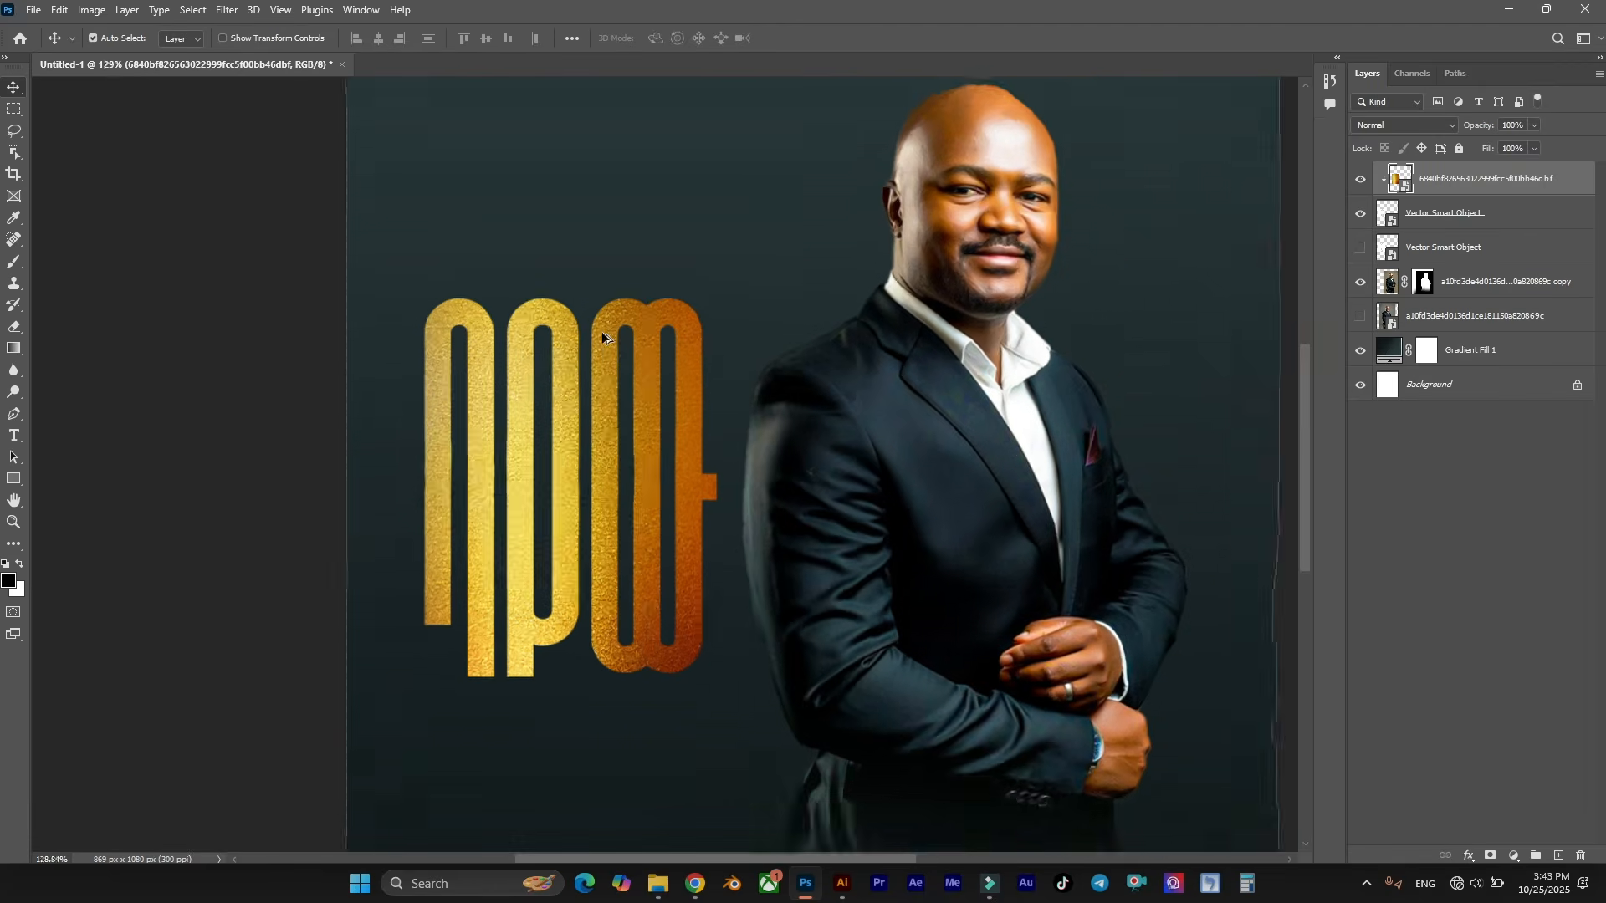
{"action": "scroll", "coordinate": [602, 337], "scroll_direction": "up", "scroll_amount": 1}
{"action": "mouse_move", "coordinate": [609, 341]}
{"action": "left_mouse_down"}
{"action": "mouse_move", "coordinate": [646, 340]}
{"action": "mouse_move", "coordinate": [619, 339]}
{"action": "mouse_move", "coordinate": [619, 278]}
{"action": "mouse_move", "coordinate": [612, 336]}
{"action": "left_mouse_up"}
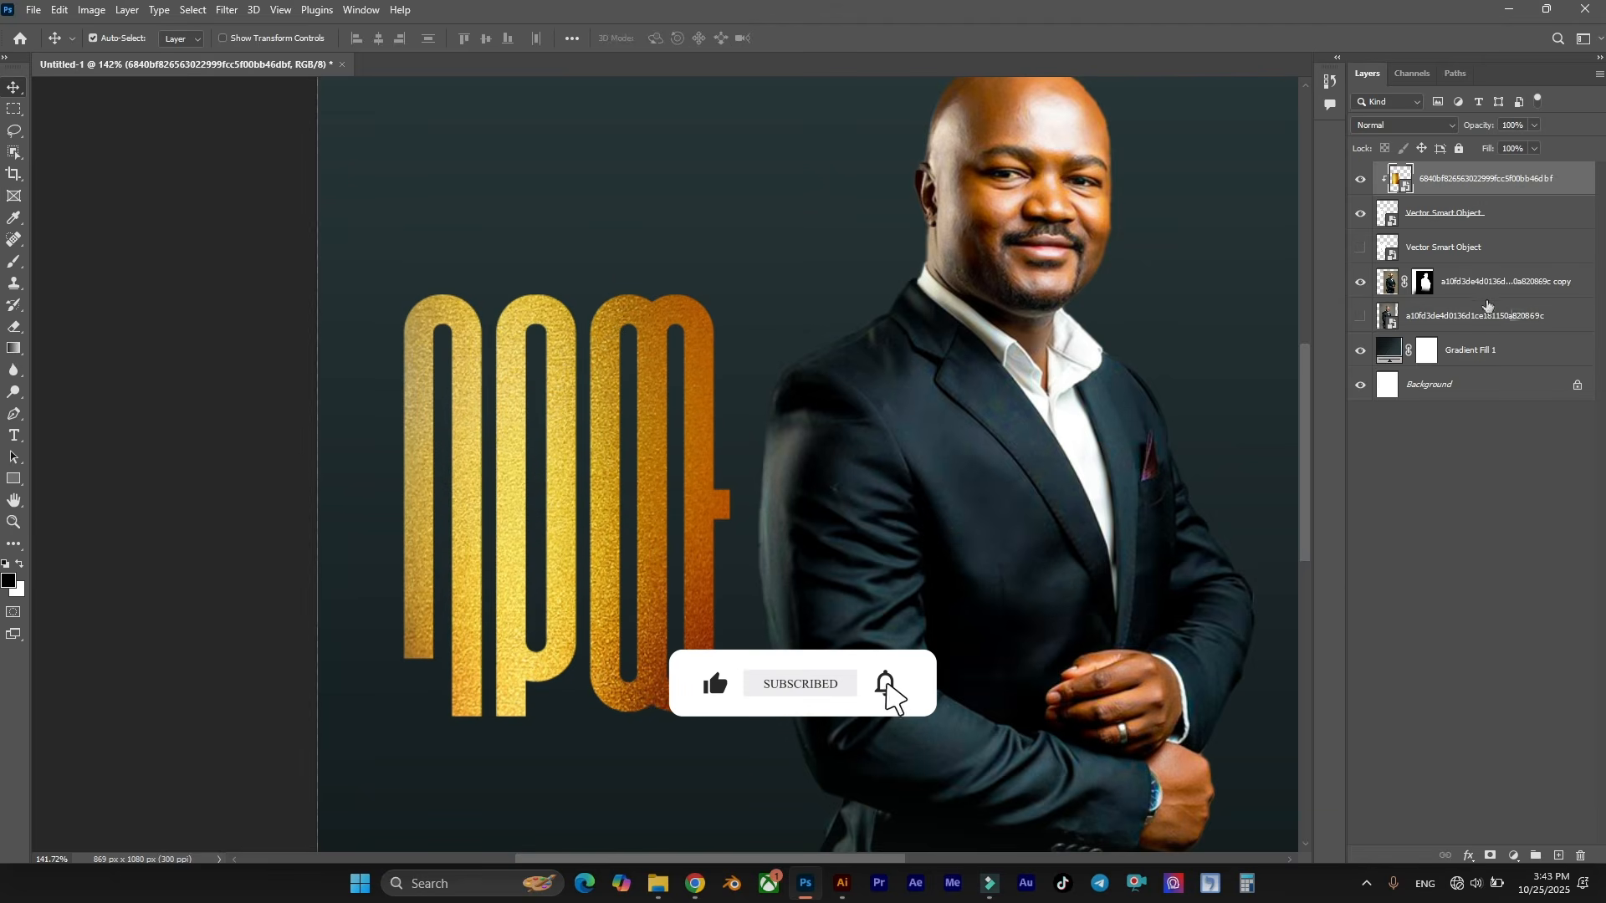
Link the gold texture layer and the lettering smart object it is clipped to.
{"action": "left_click", "coordinate": [1493, 214], "text": "shift"}
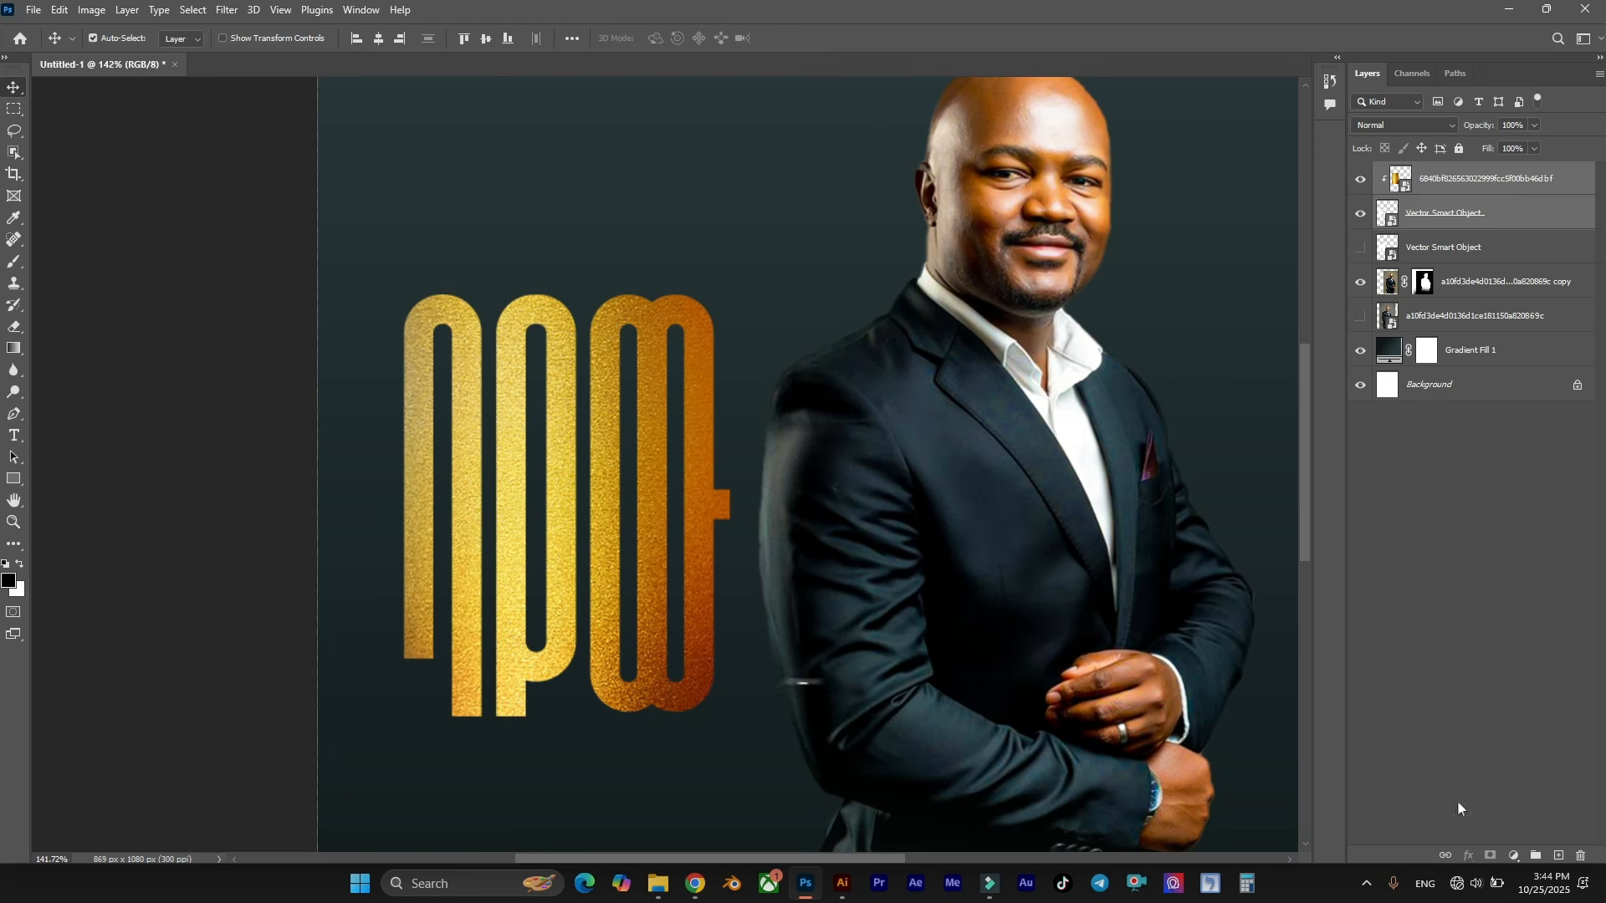
{"action": "left_click", "coordinate": [1445, 855]}
{"action": "scroll", "coordinate": [1018, 218], "scroll_direction": "down", "scroll_amount": 3}
{"action": "scroll", "coordinate": [1018, 218], "scroll_direction": "up", "scroll_amount": 2}
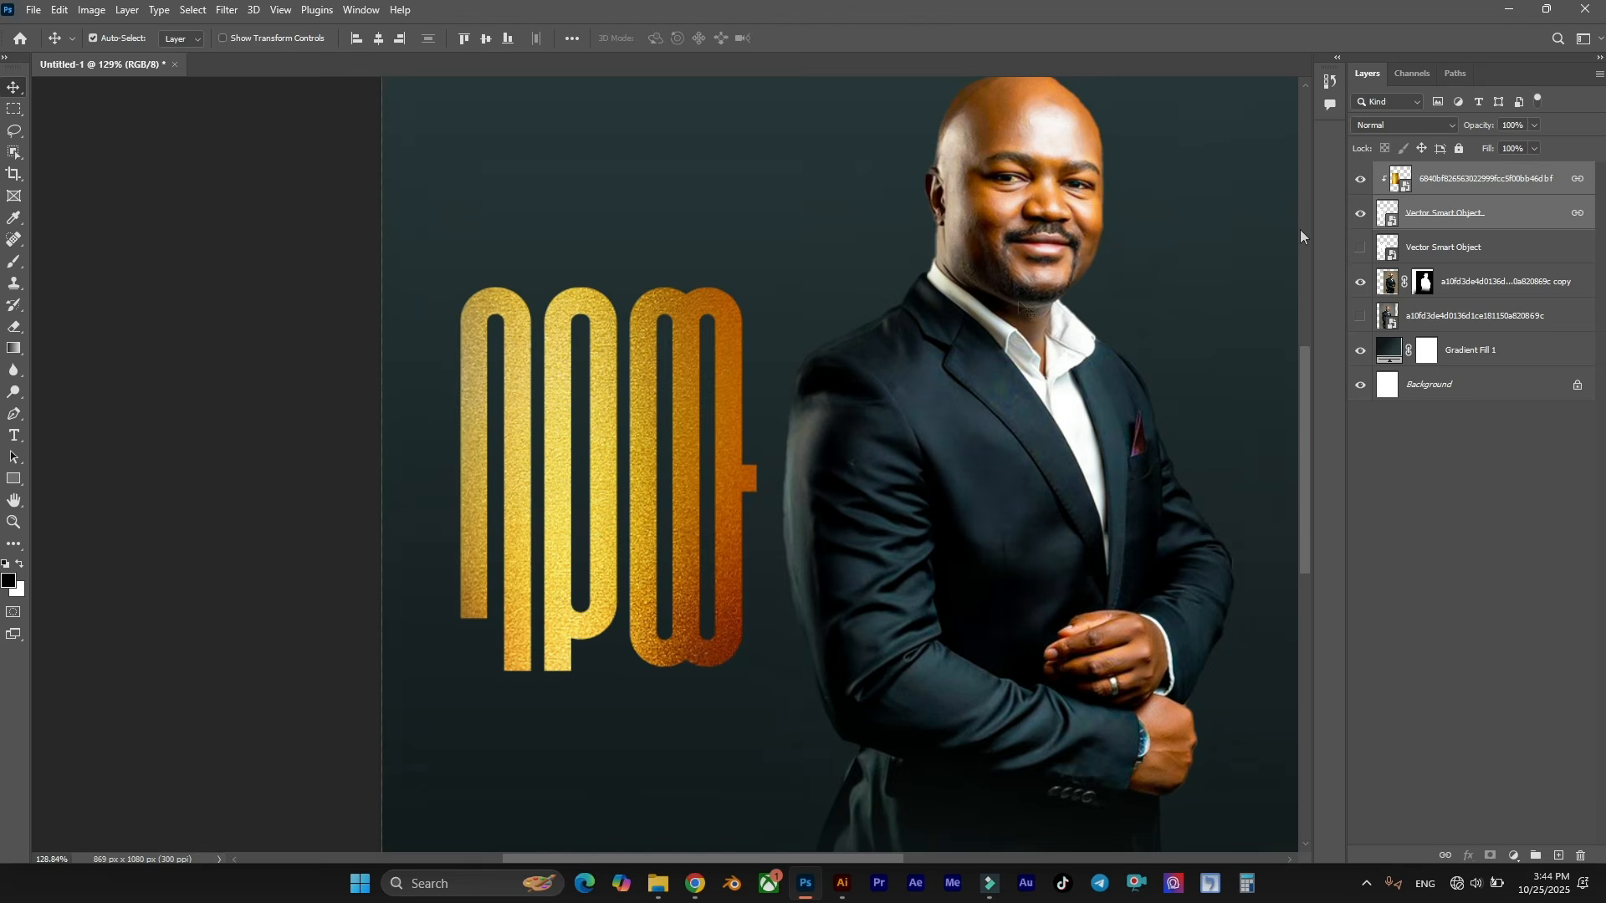
Add a Gradient Overlay to the gold texture layer using the yellow-to-brown gradient preset.
{"action": "left_click", "coordinate": [1547, 179]}
{"action": "double_click", "coordinate": [1592, 178]}
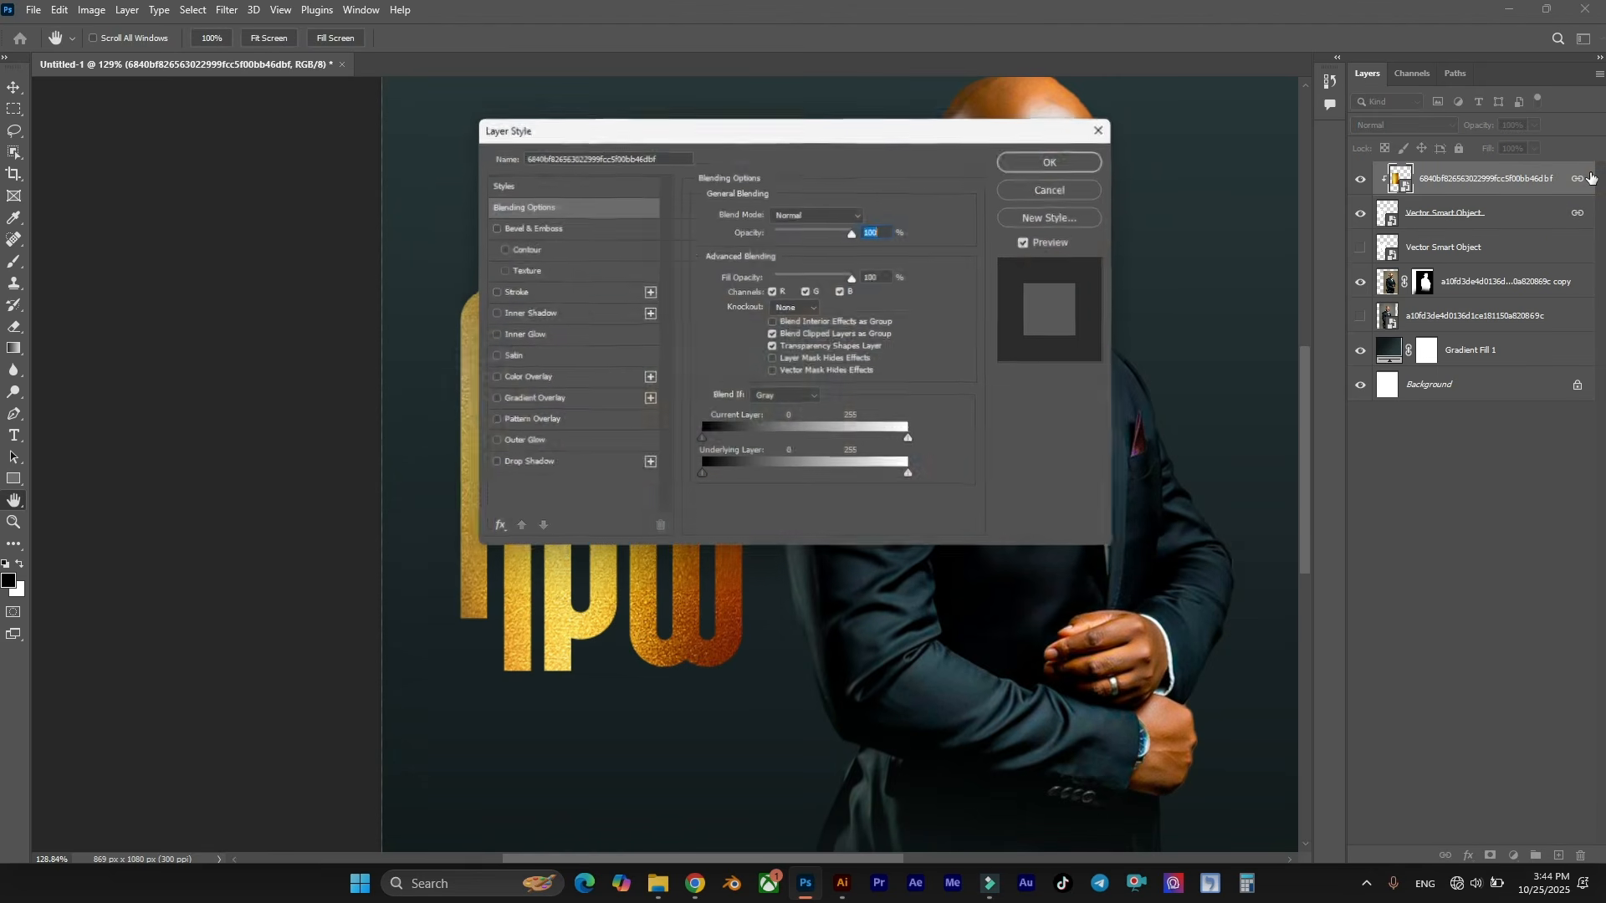
{"action": "left_click_drag", "start_coordinate": [864, 132], "coordinate": [1184, 117]}
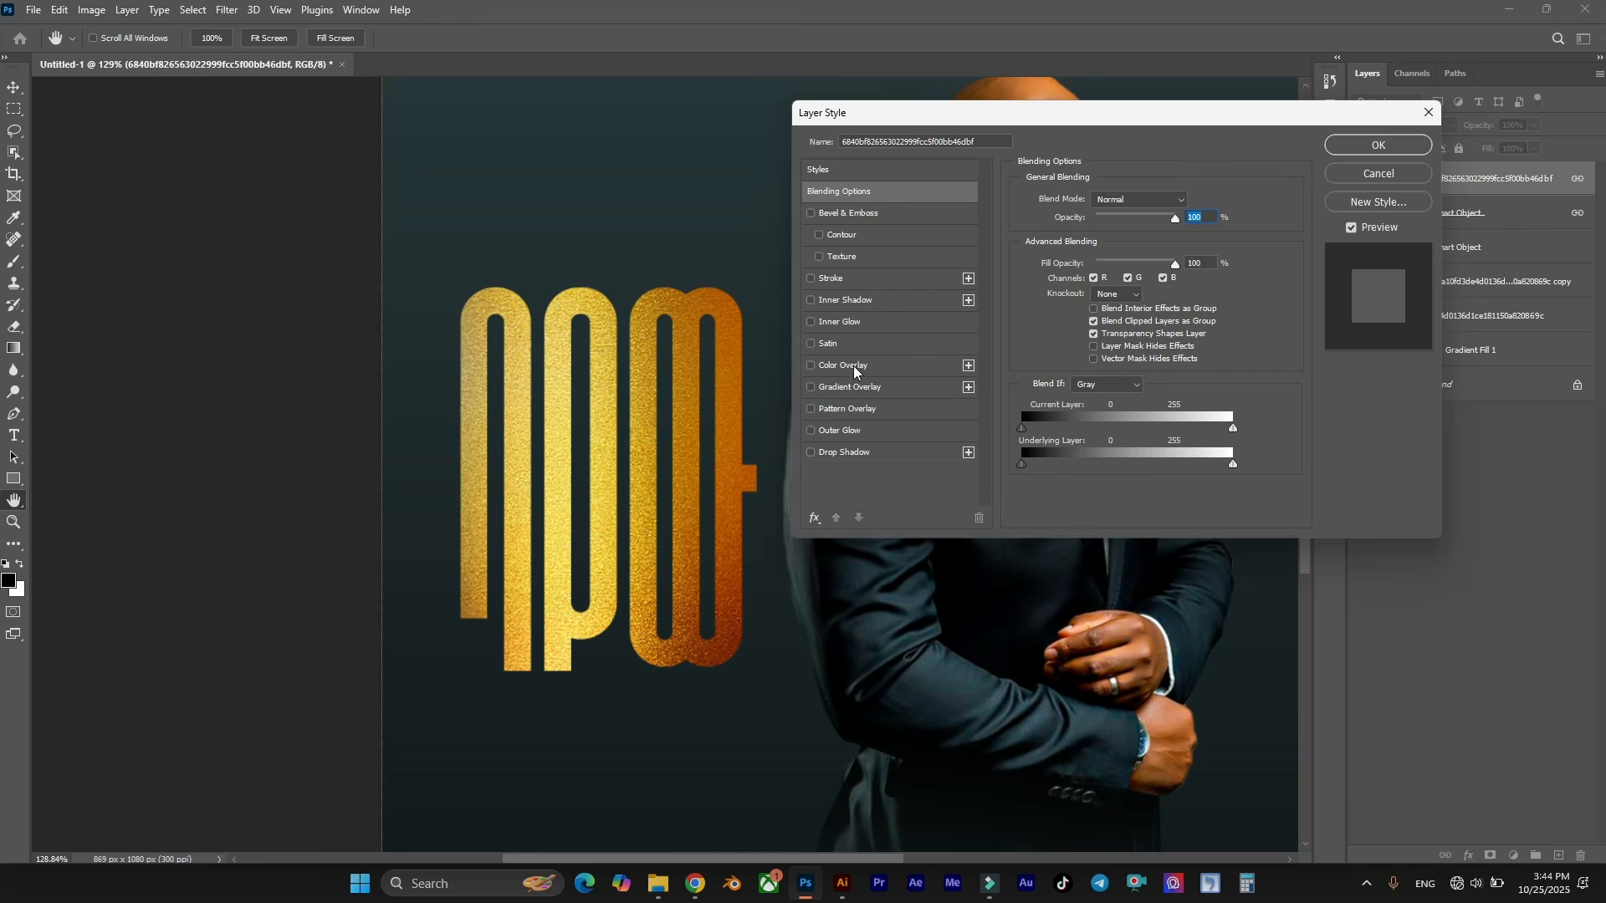
{"action": "left_click", "coordinate": [842, 387]}
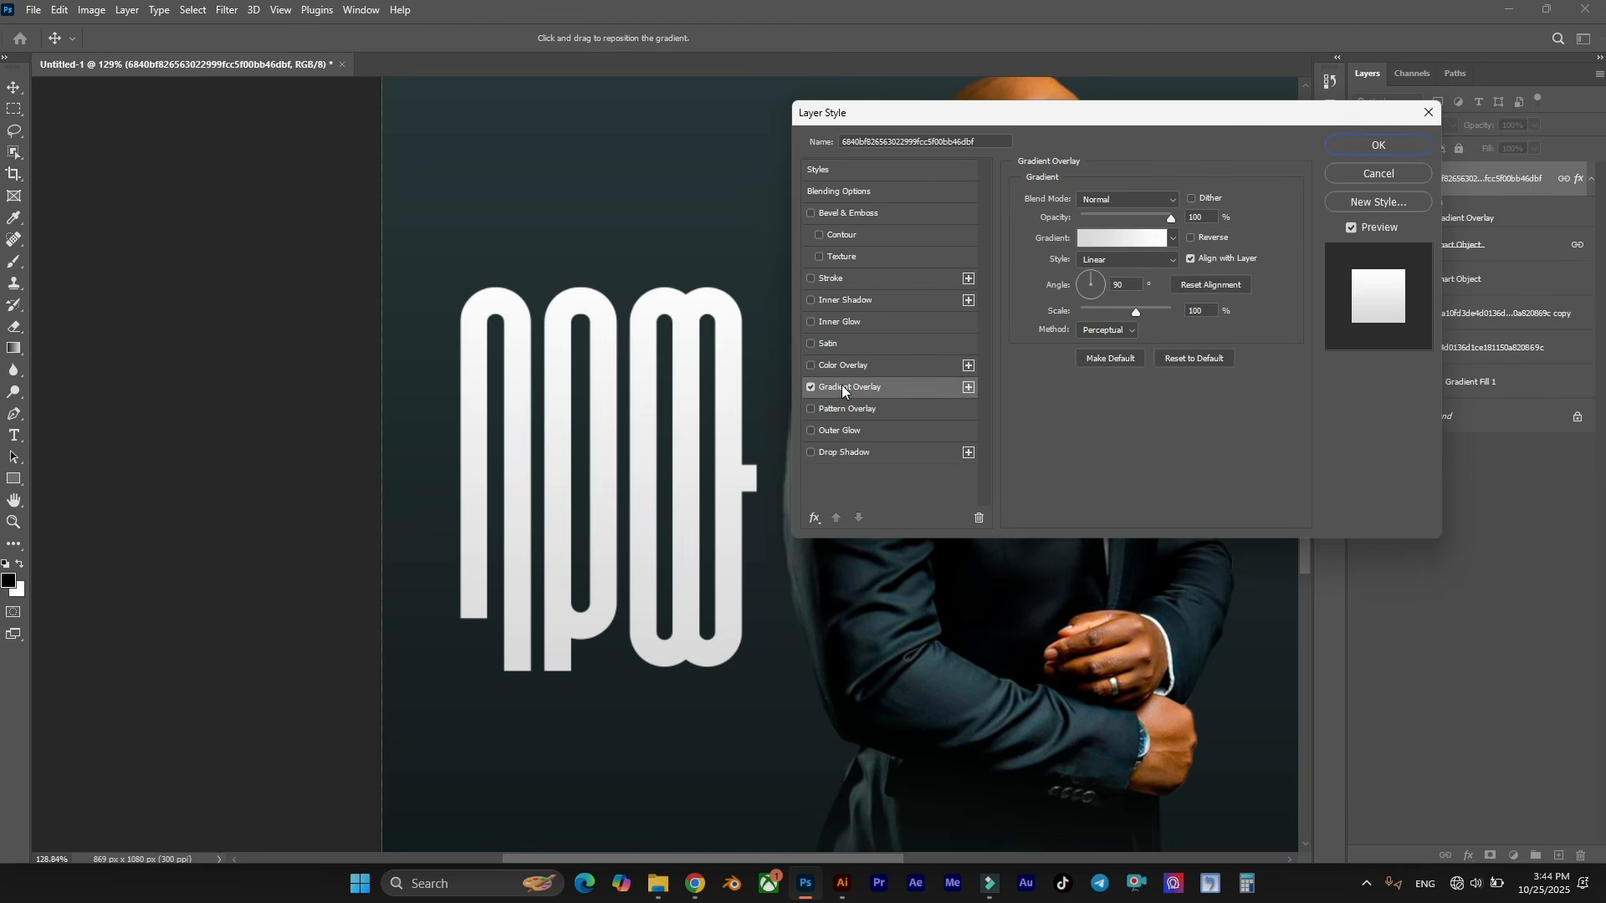
{"action": "left_click", "coordinate": [1122, 237]}
{"action": "scroll", "coordinate": [1212, 223], "scroll_direction": "down", "scroll_amount": 5}
{"action": "scroll", "coordinate": [1119, 268], "scroll_direction": "down", "scroll_amount": 4}
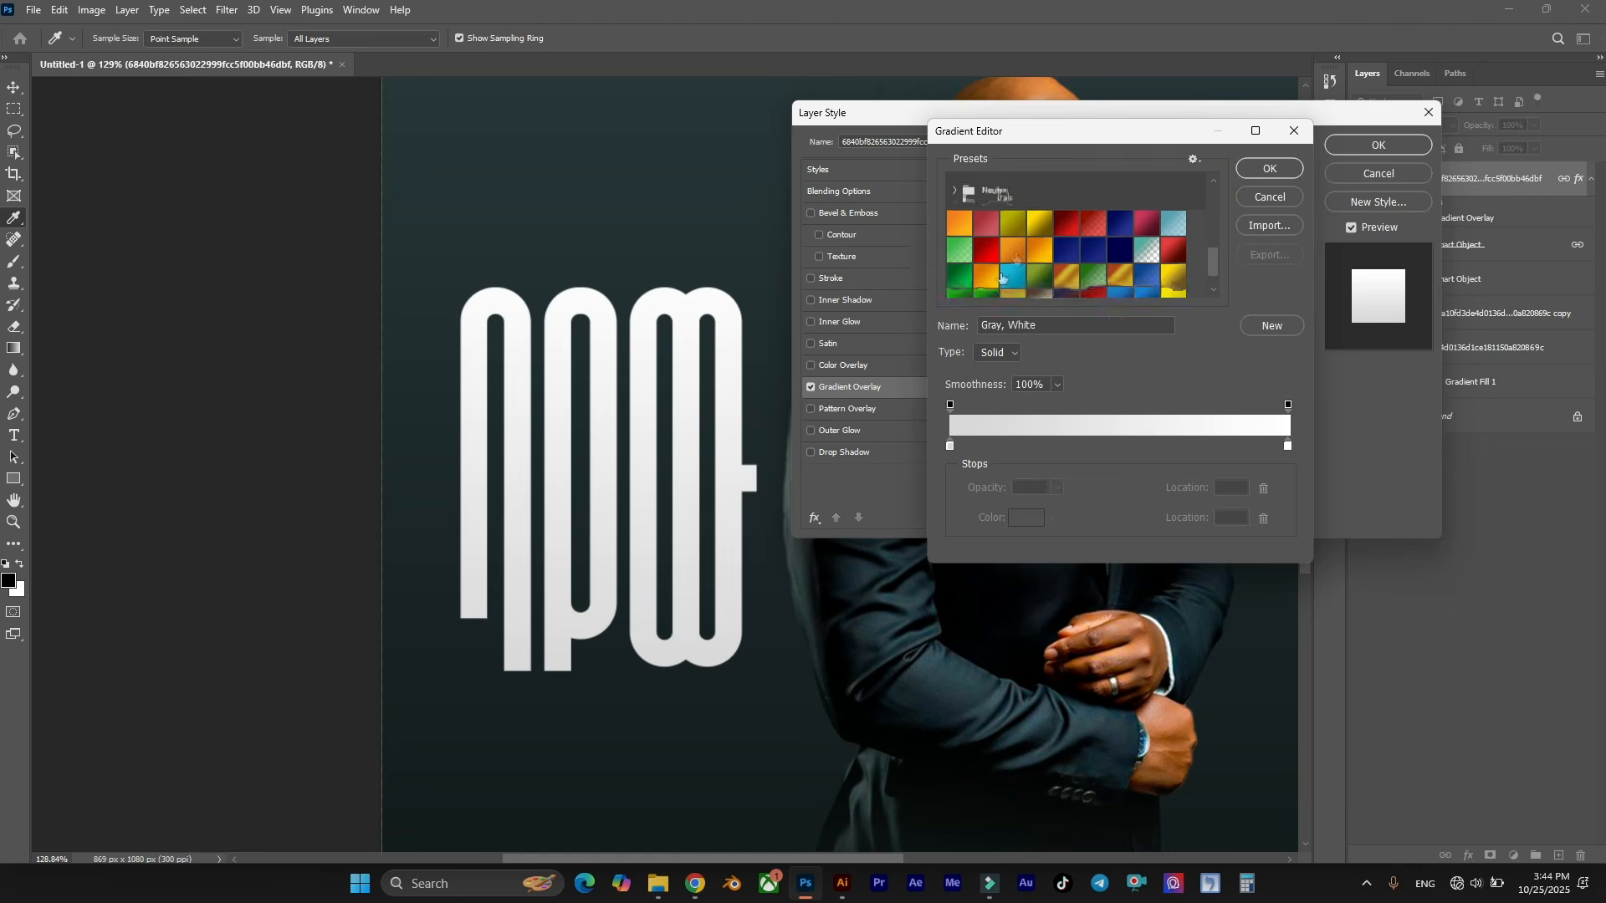
{"action": "scroll", "coordinate": [1153, 273], "scroll_direction": "down", "scroll_amount": 1}
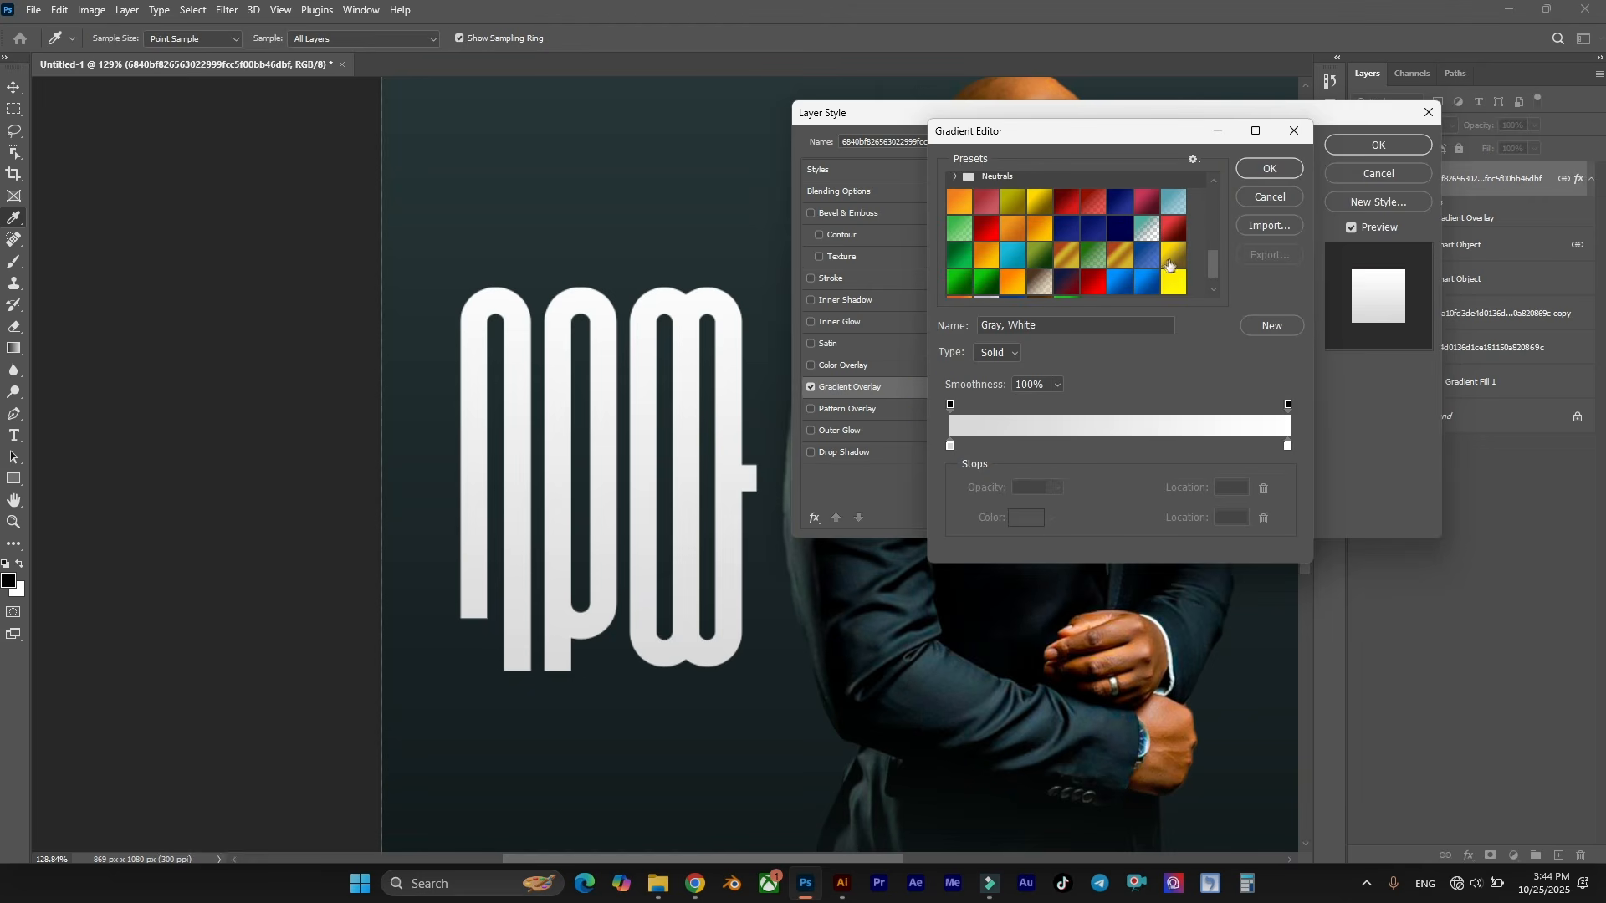
{"action": "left_click", "coordinate": [1171, 258]}
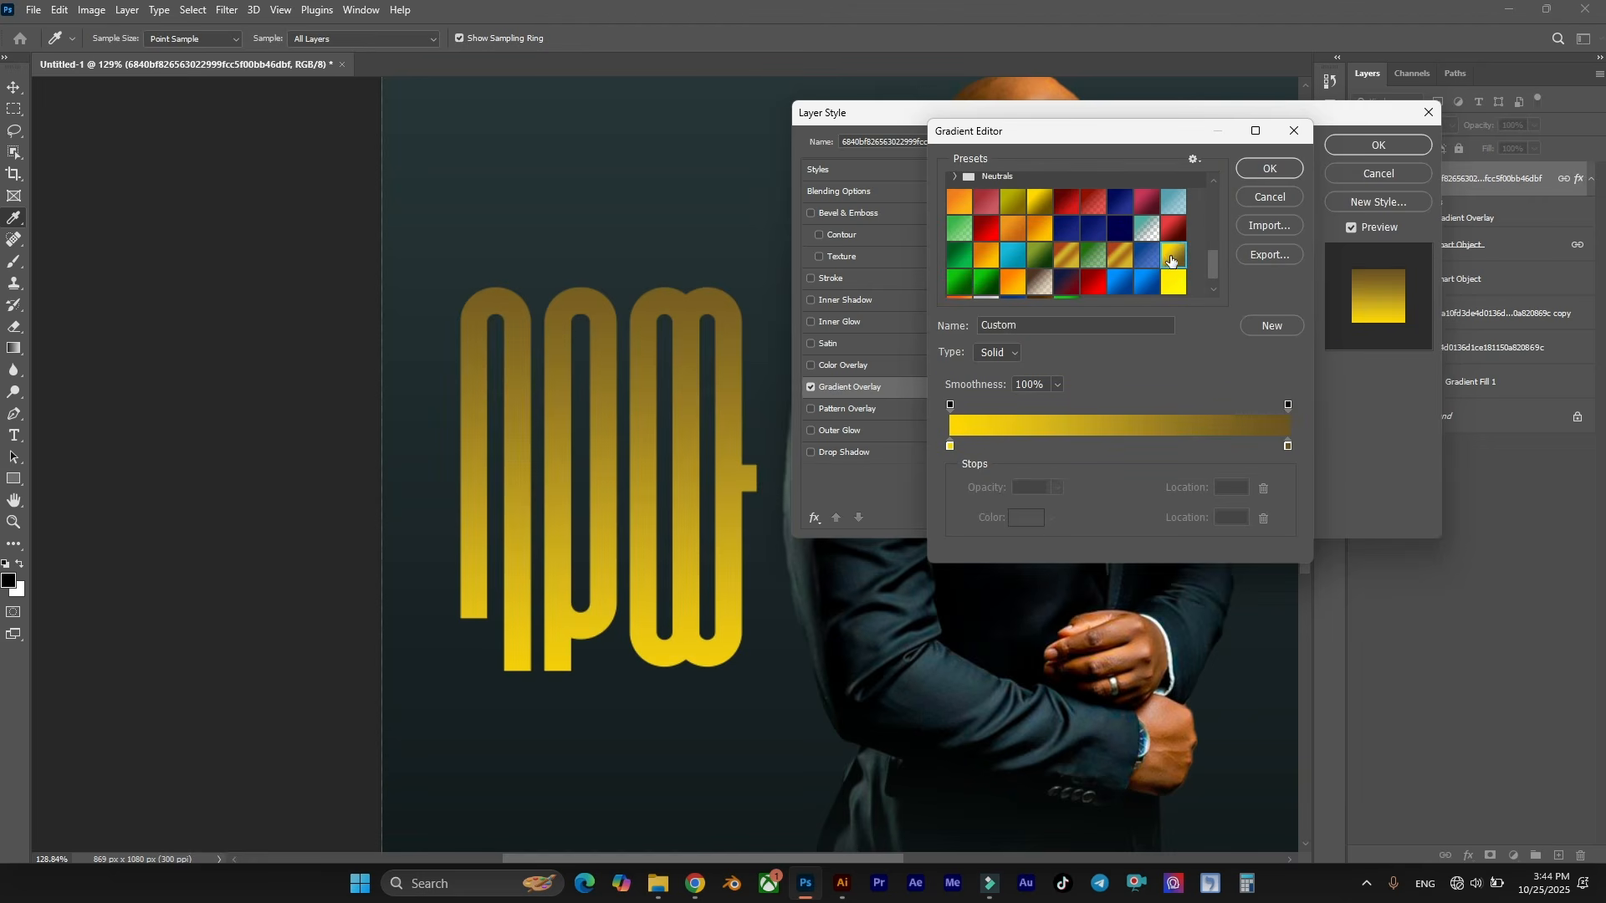
Change the gradient's brown end stop to #b88112 and set the overlay angle to 0°.
{"action": "double_click", "coordinate": [1289, 446]}
{"action": "left_click_drag", "start_coordinate": [1070, 297], "coordinate": [1059, 232]}
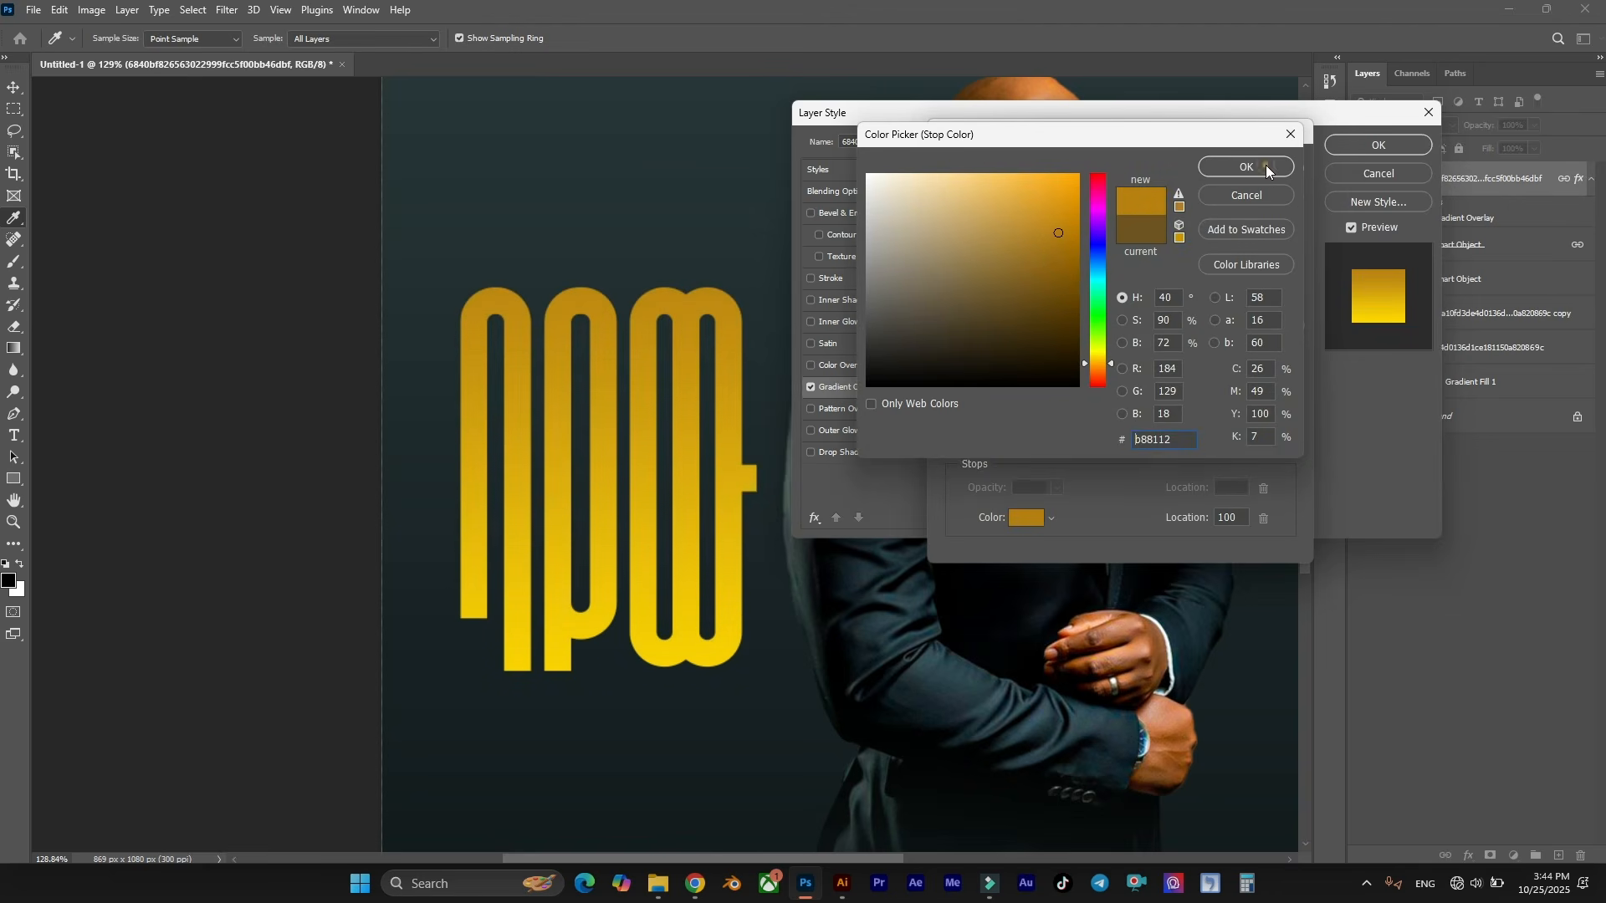
{"action": "left_click", "coordinate": [1267, 167]}
{"action": "left_click", "coordinate": [1293, 170]}
{"action": "left_click", "coordinate": [1121, 284]}
{"action": "type", "text": "0"}
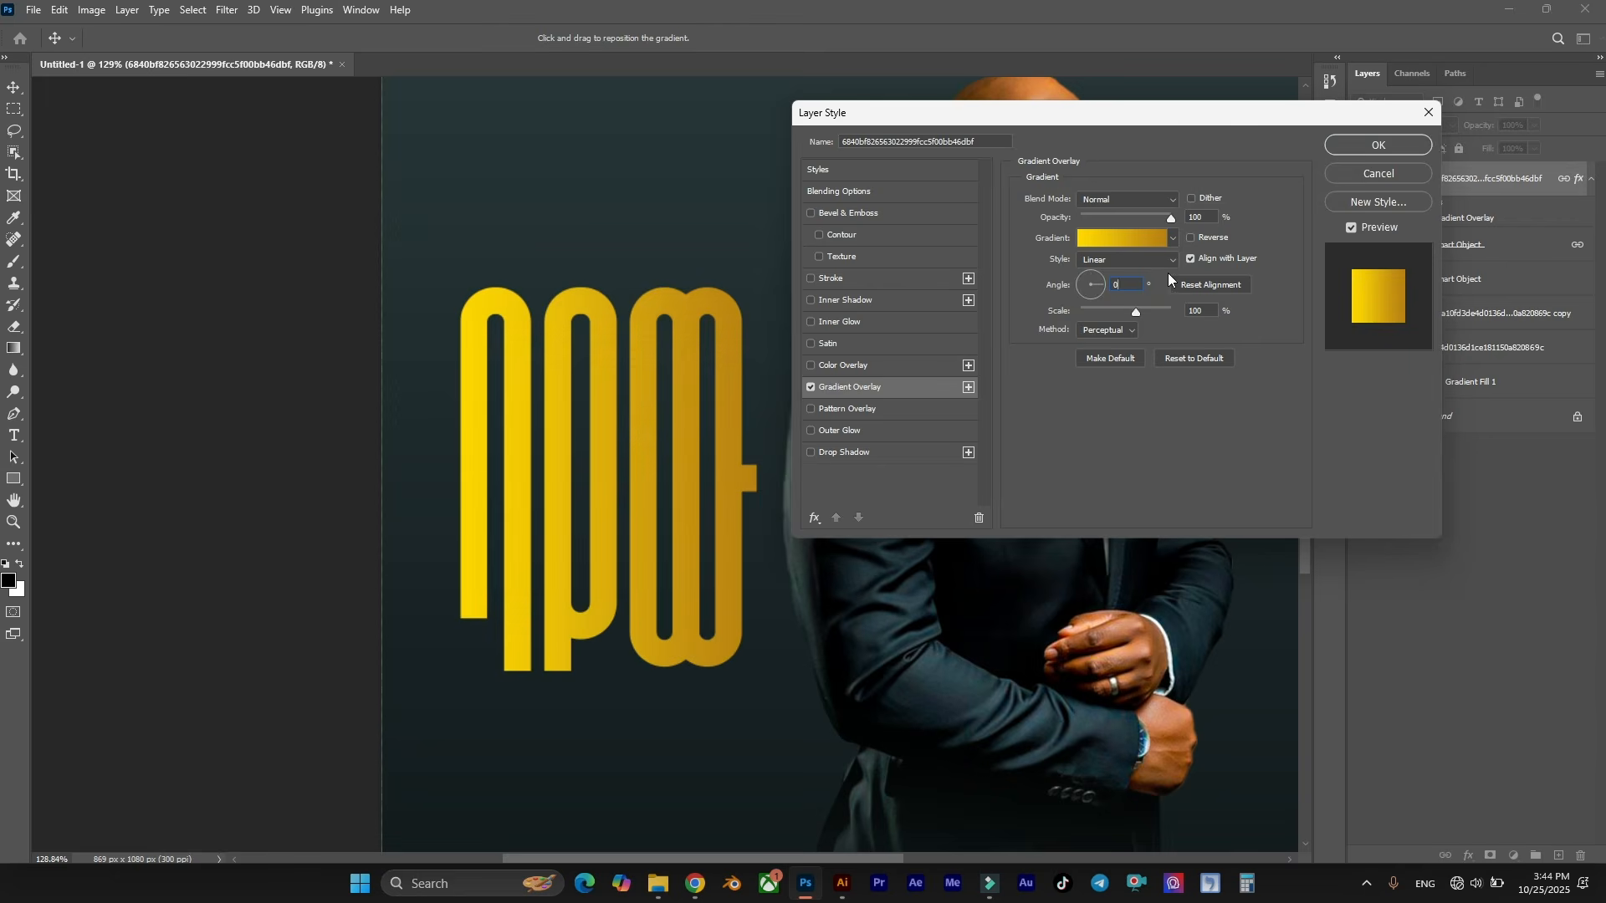
Compare blend modes for the gradient overlay, including Darken, Multiply and Color Dodge, and set it to Soft Light.
{"action": "left_click", "coordinate": [1128, 199]}
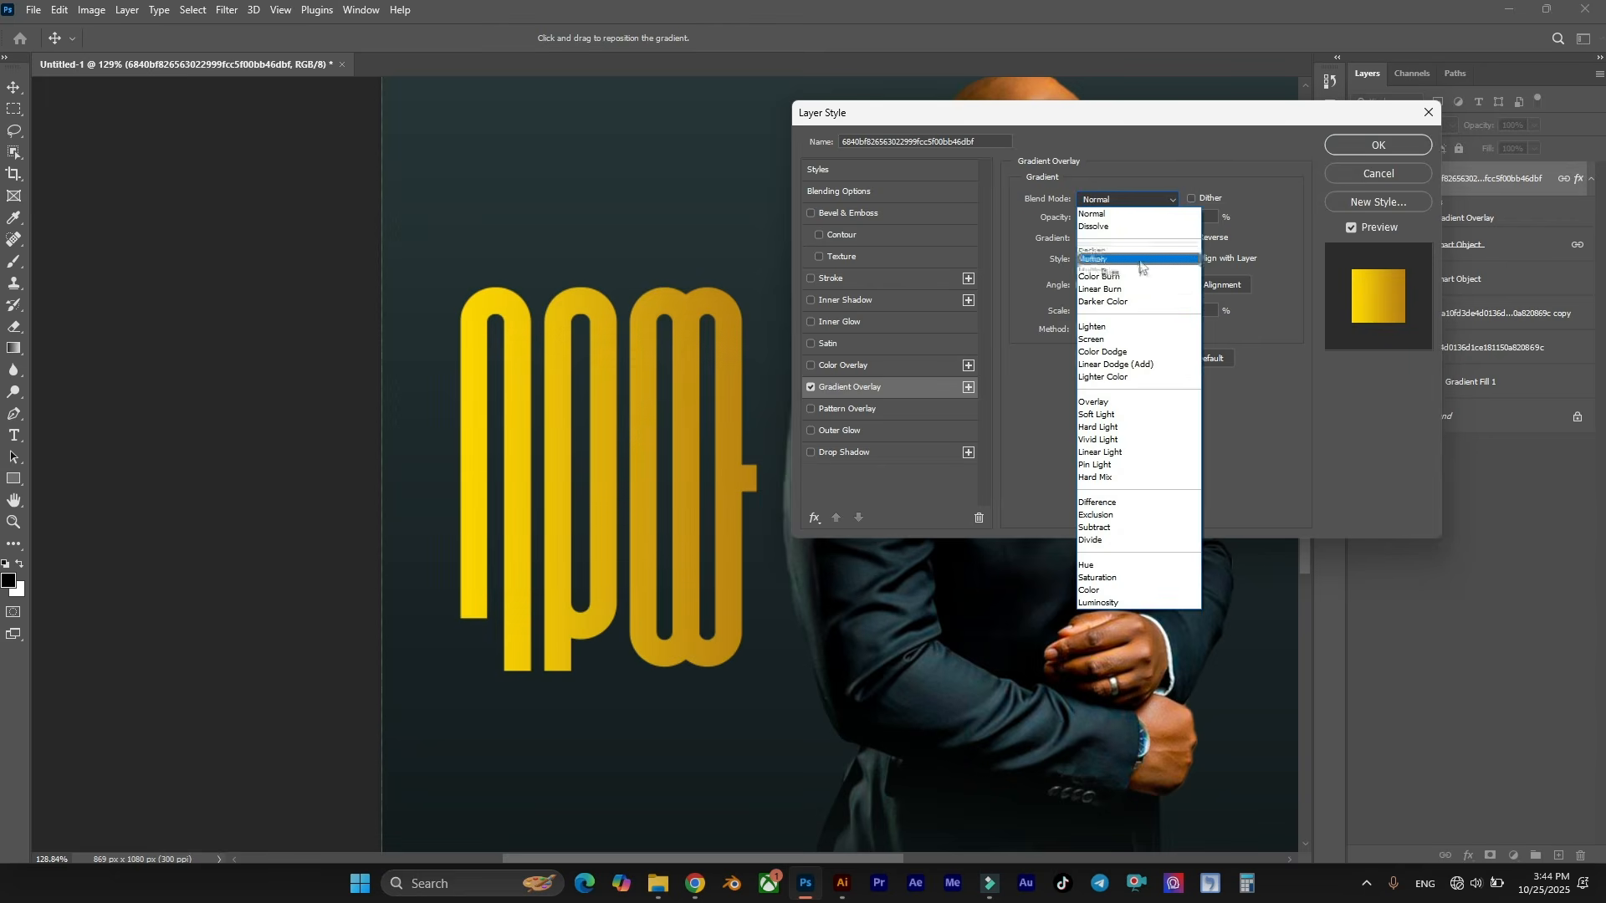
{"action": "left_click", "coordinate": [1142, 251]}
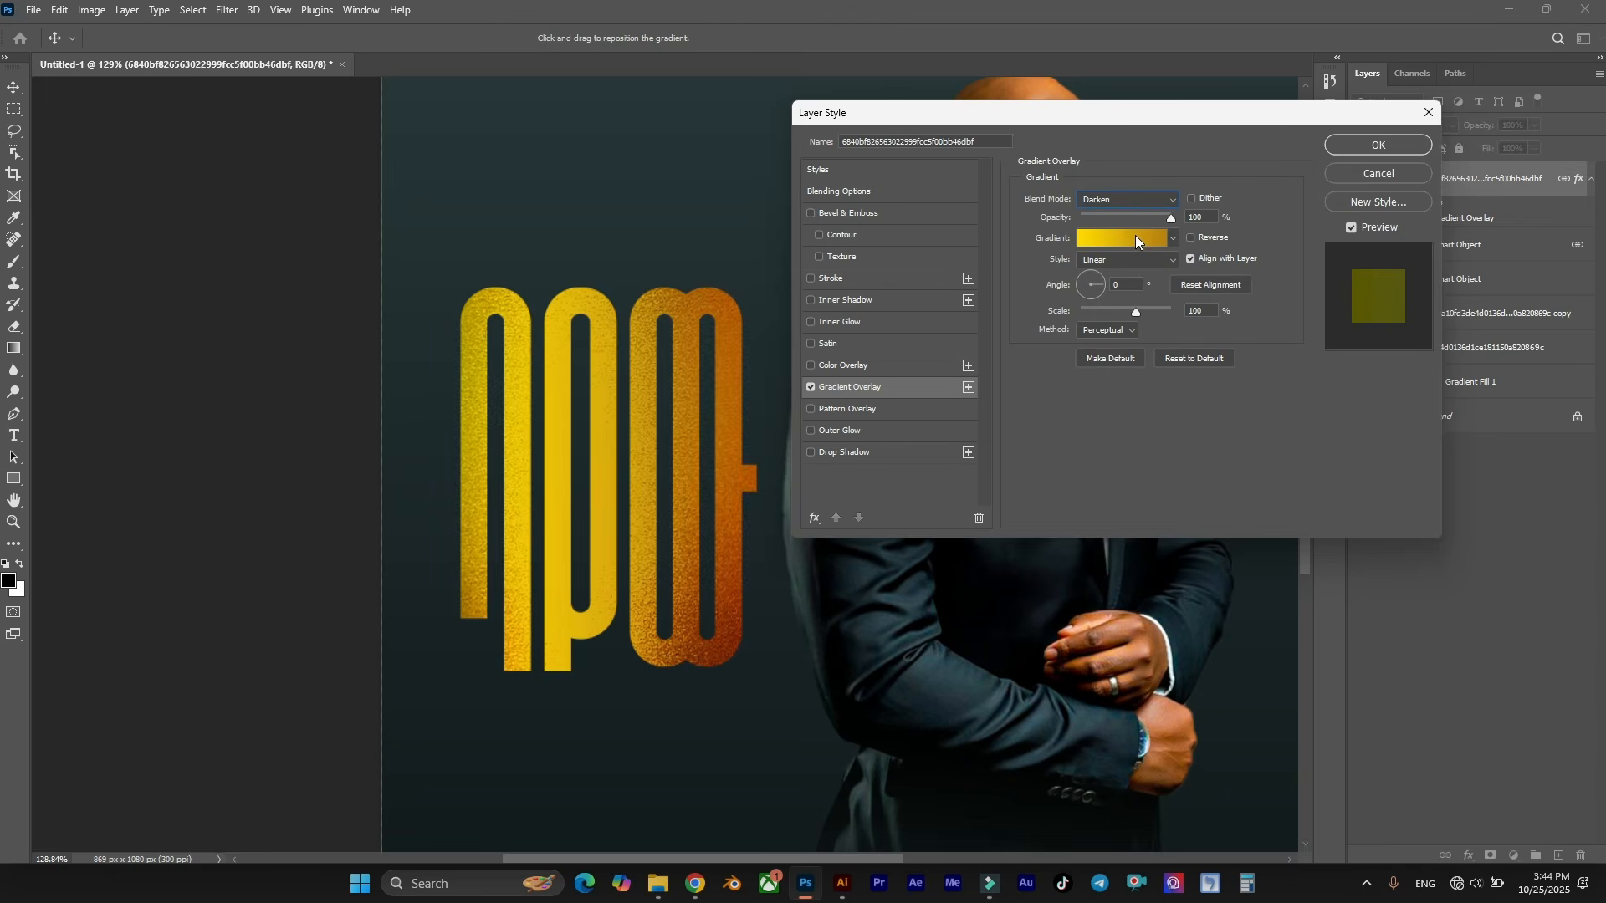
{"action": "left_click", "coordinate": [811, 388]}
{"action": "left_click", "coordinate": [811, 388]}
{"action": "left_click", "coordinate": [1128, 199]}
{"action": "left_click", "coordinate": [1111, 264]}
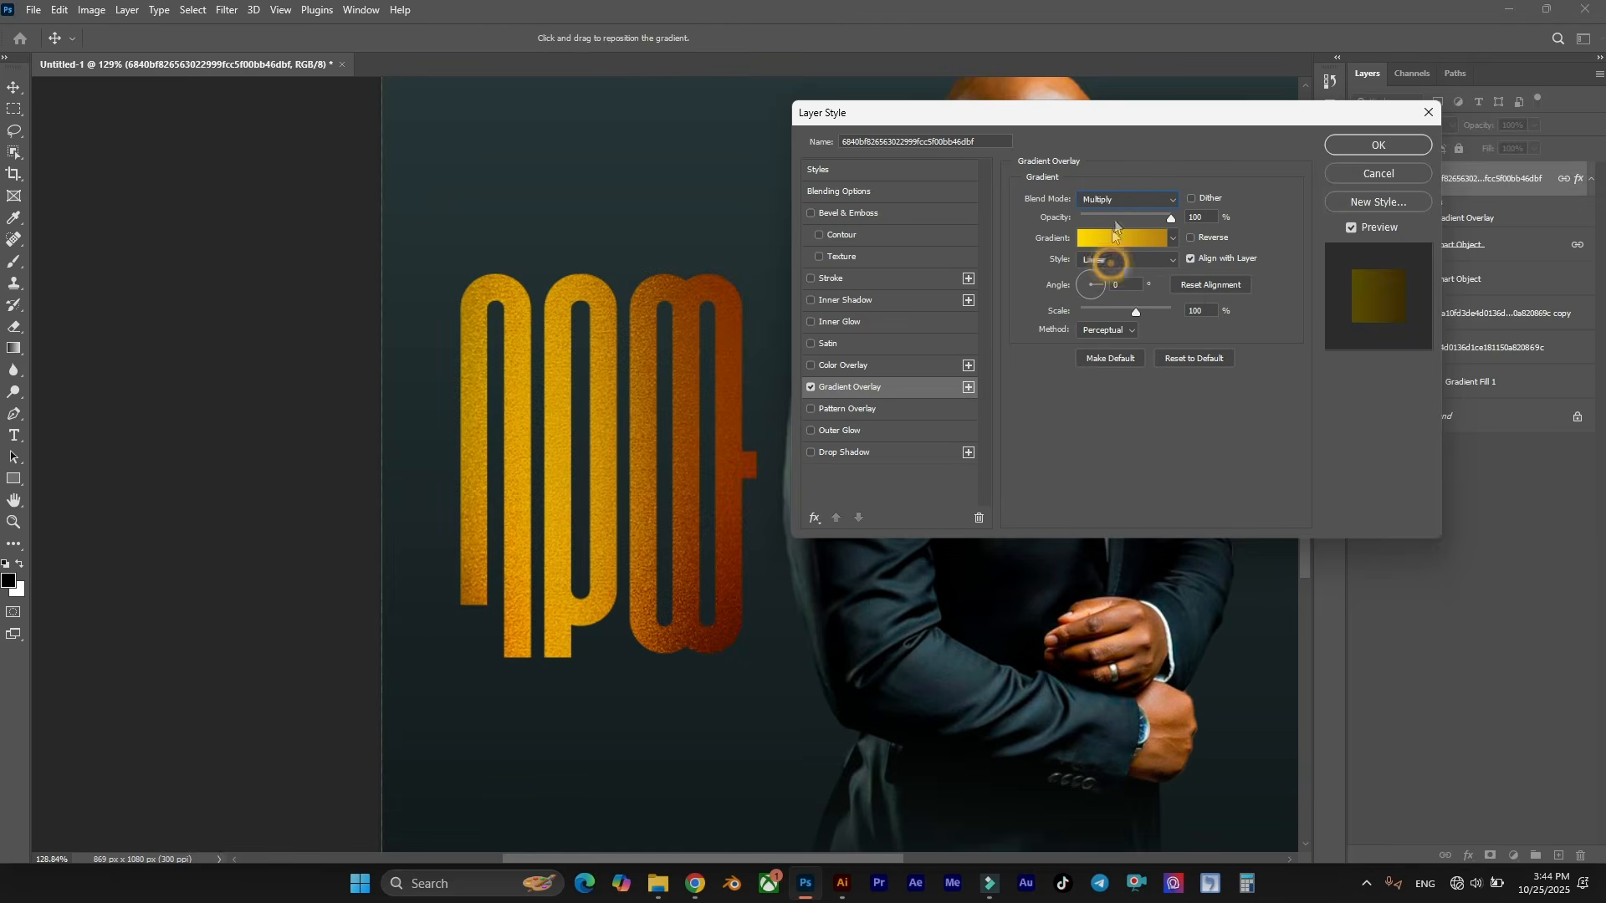
{"action": "scroll", "coordinate": [1118, 197], "scroll_direction": "down", "scroll_amount": 3}
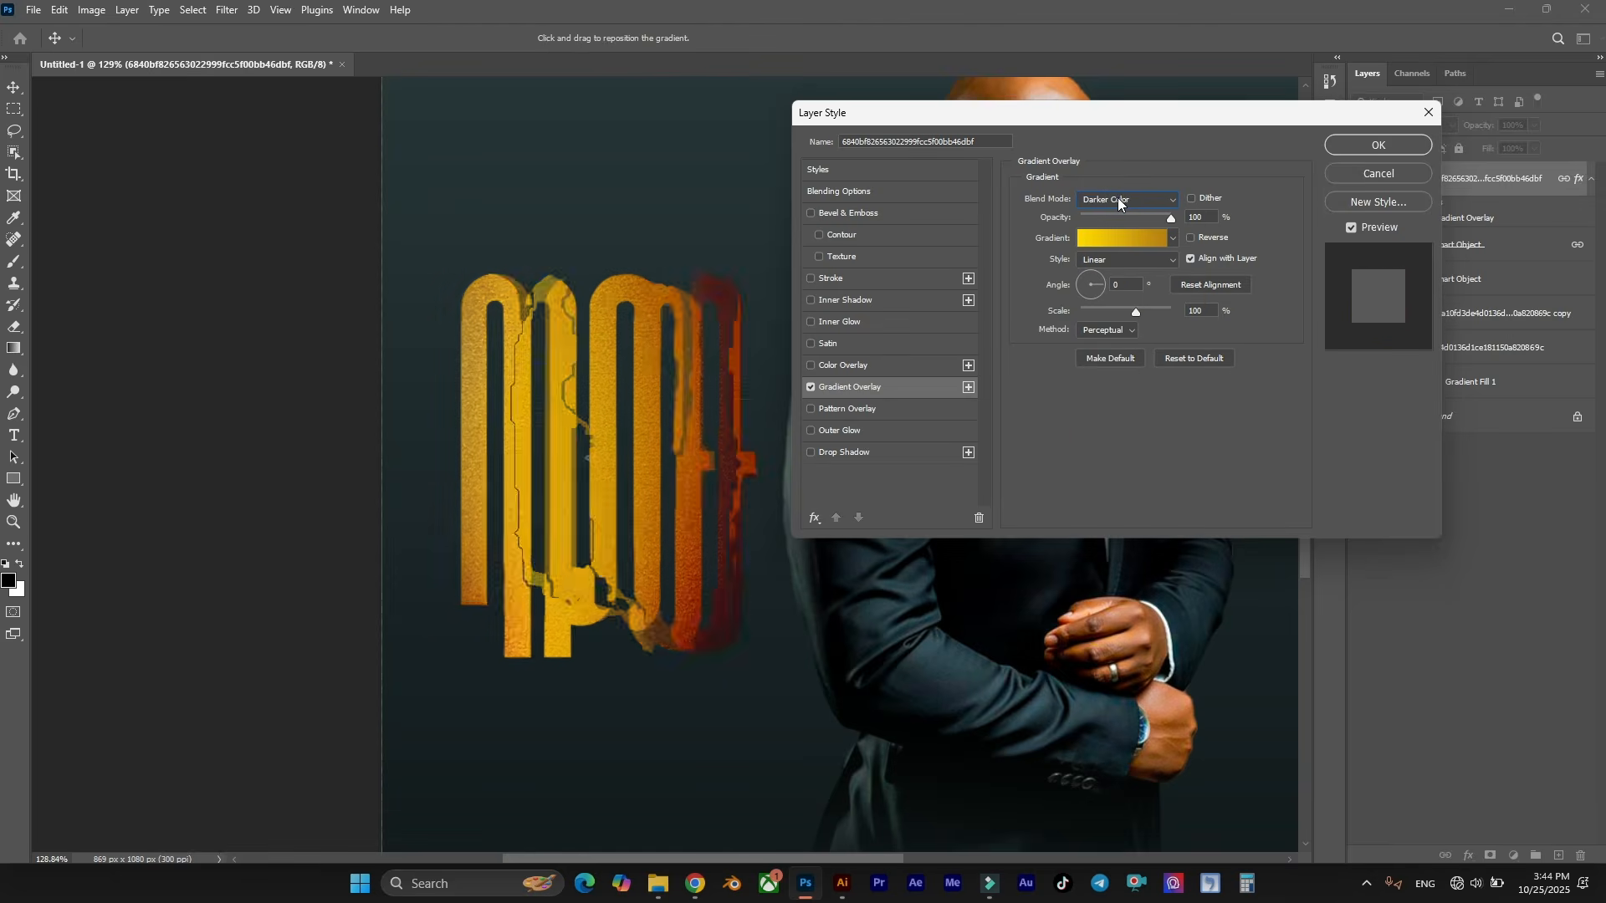
{"action": "scroll", "coordinate": [1118, 198], "scroll_direction": "down", "scroll_amount": 5}
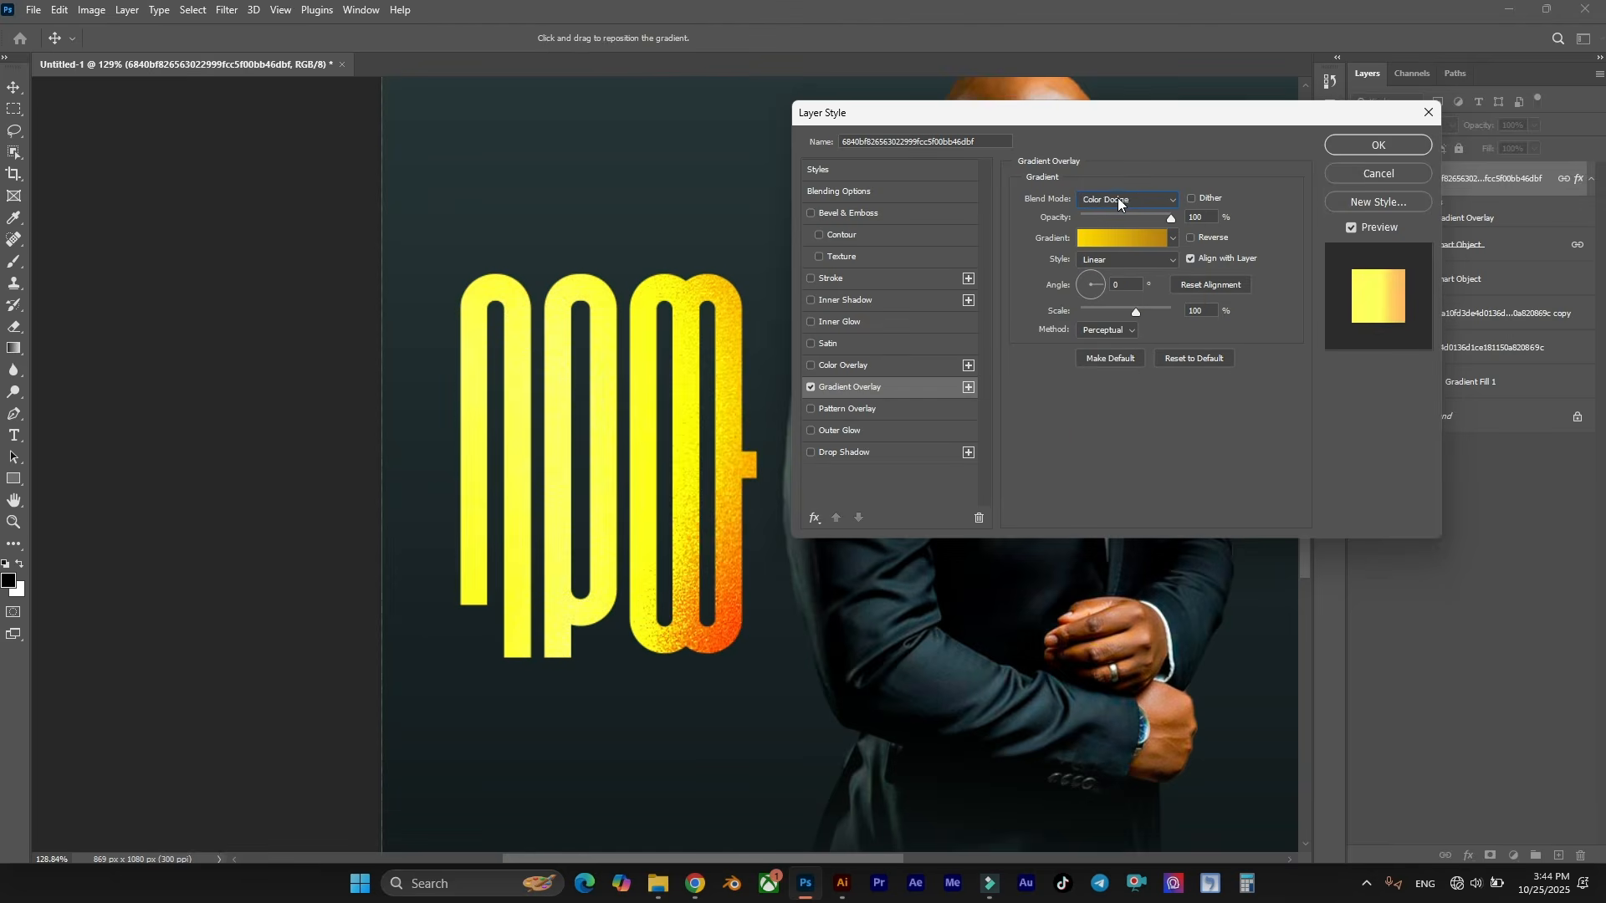
{"action": "scroll", "coordinate": [1117, 197], "scroll_direction": "down", "scroll_amount": 3}
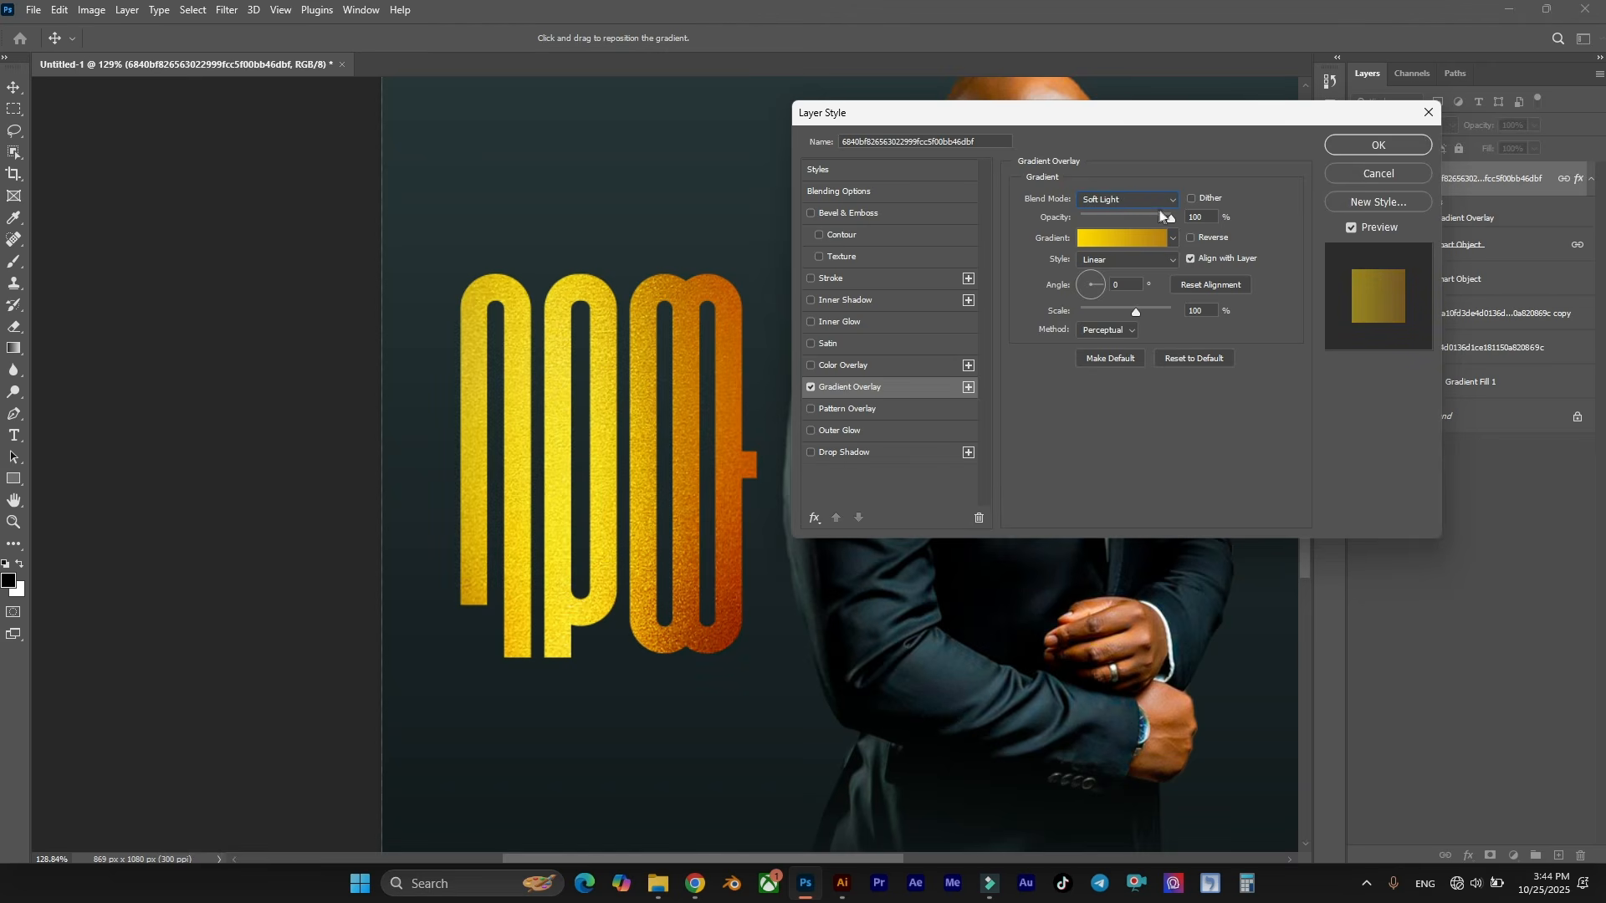
Set the gradient overlay's opacity to 70%, compare the lettering with and without it, and apply the layer style.
{"action": "left_click", "coordinate": [1147, 215]}
{"action": "left_click", "coordinate": [812, 389]}
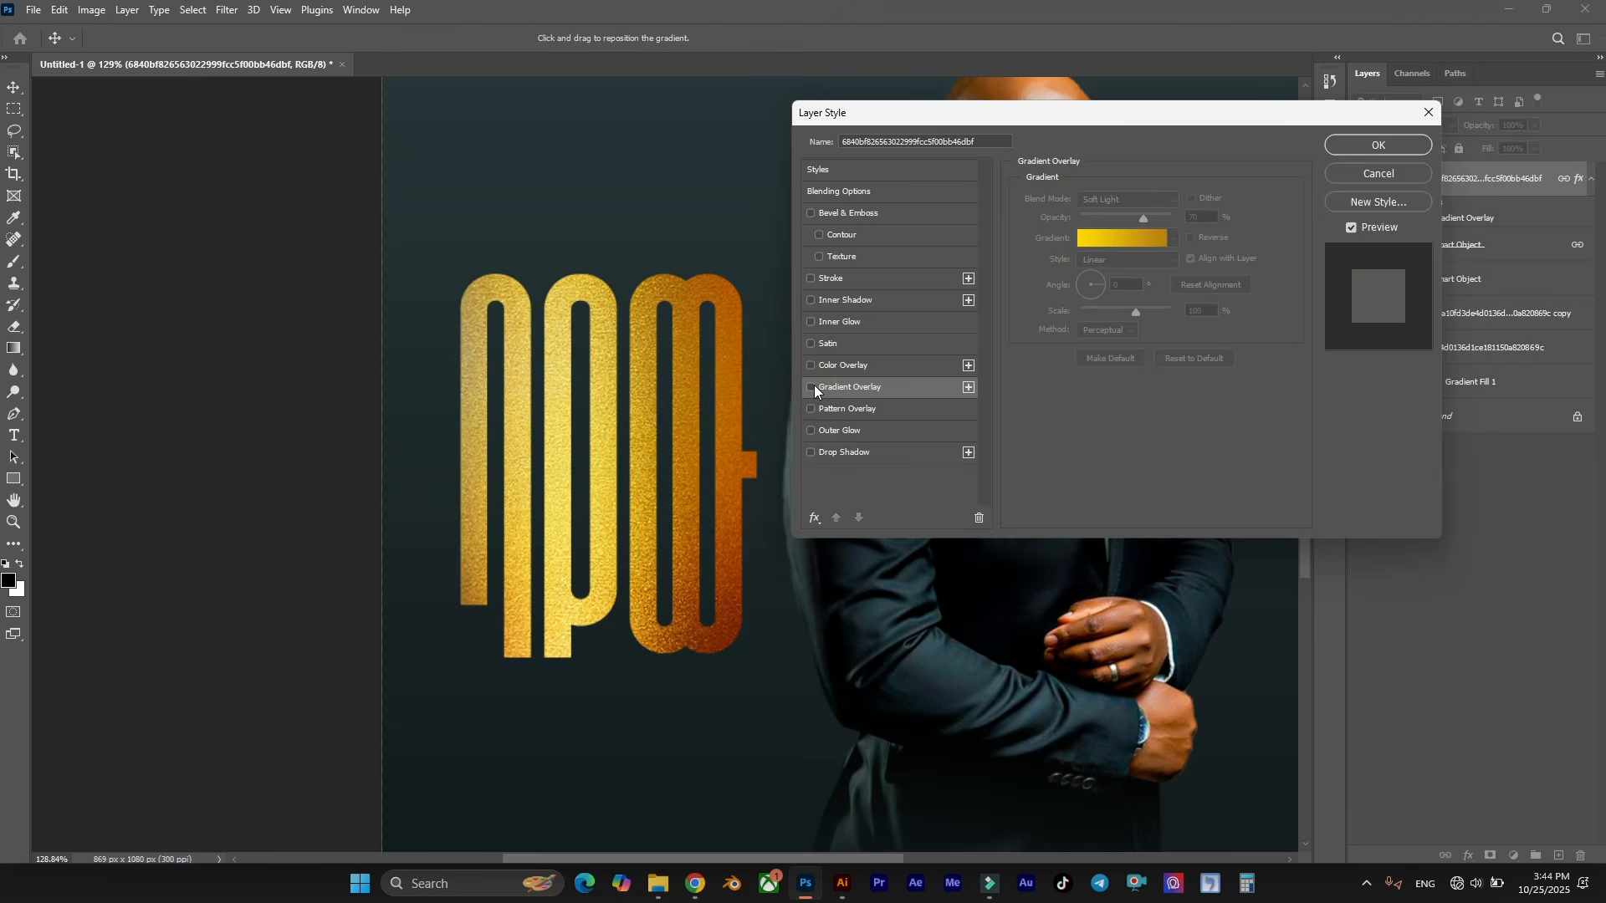
{"action": "left_click", "coordinate": [812, 388]}
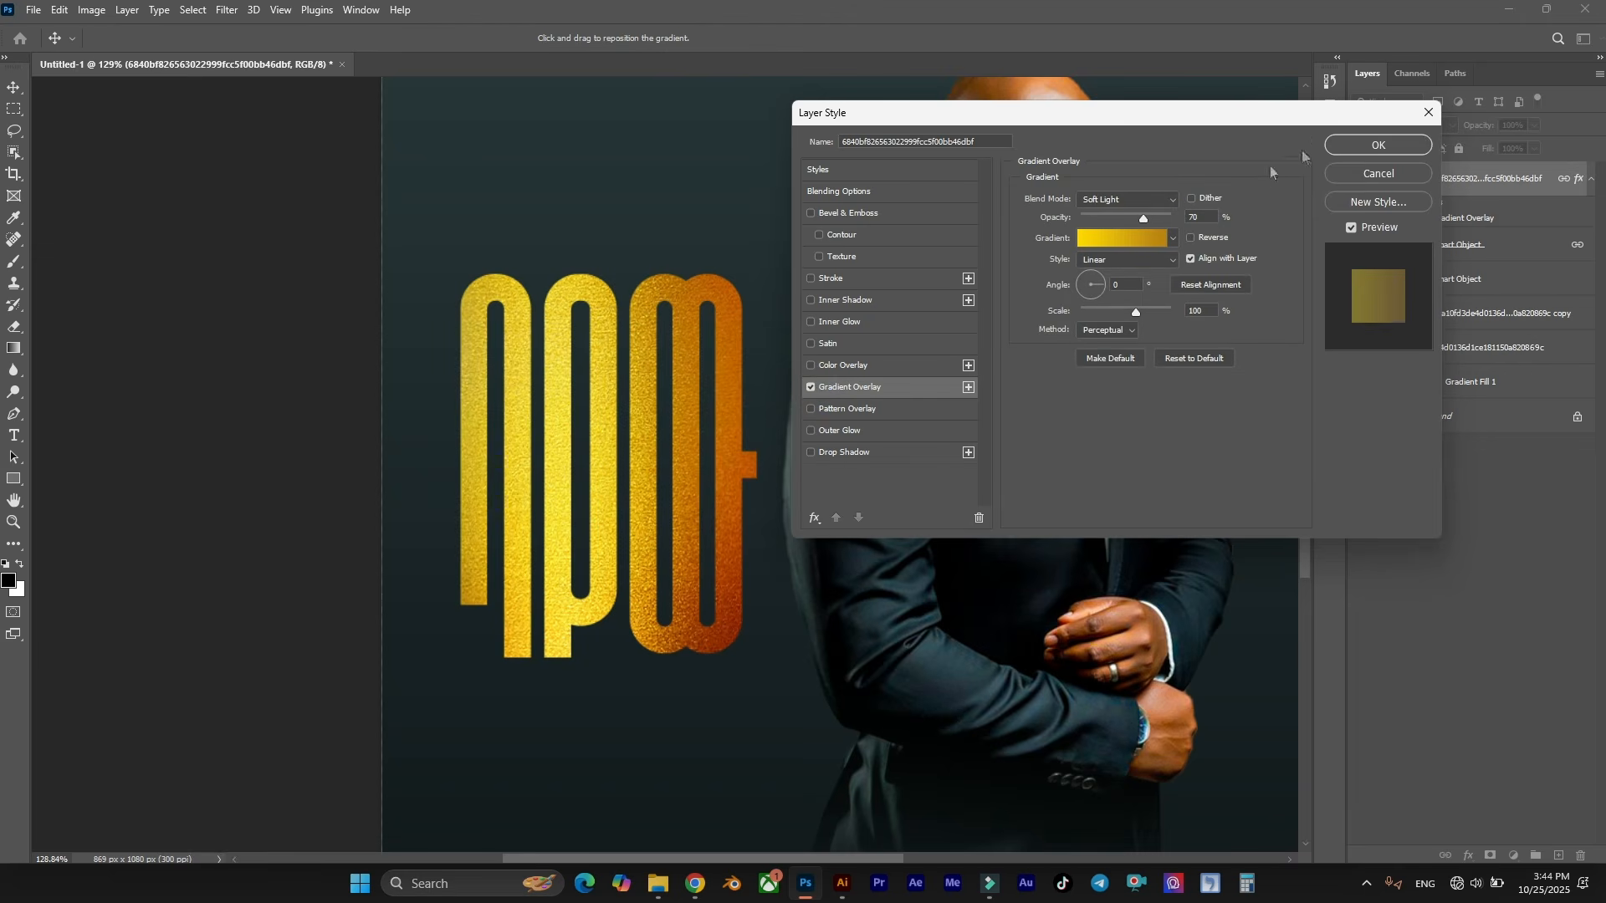
{"action": "left_click", "coordinate": [1369, 148]}
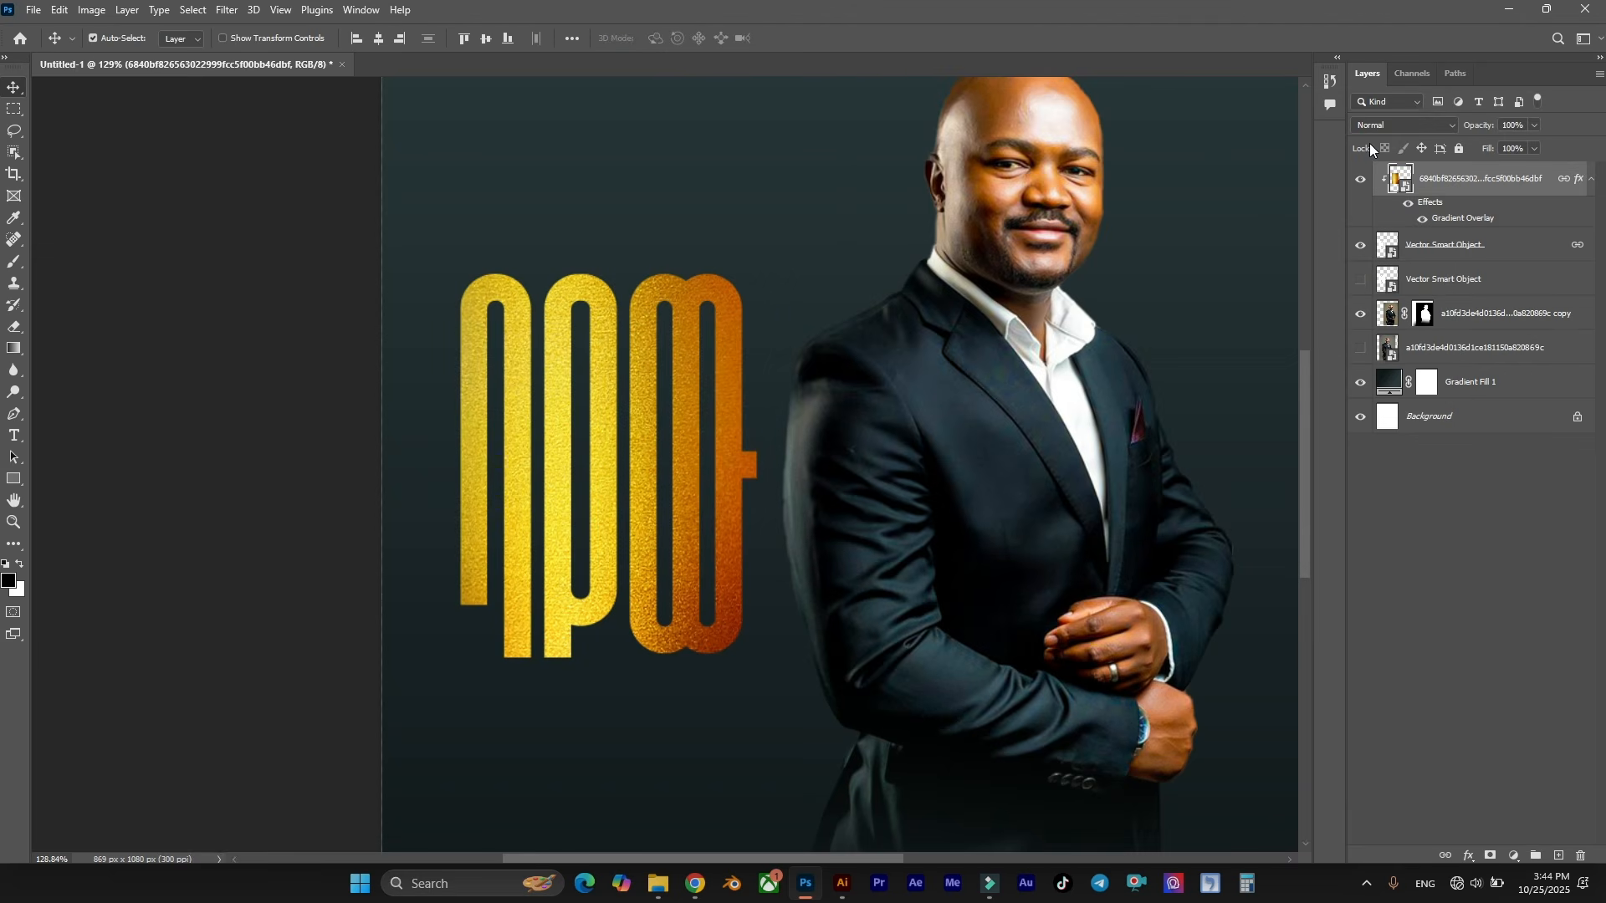
Add a horizontal text layer reading "Singer" just below the gold lettering.
{"action": "key", "text": "ctrl+0"}
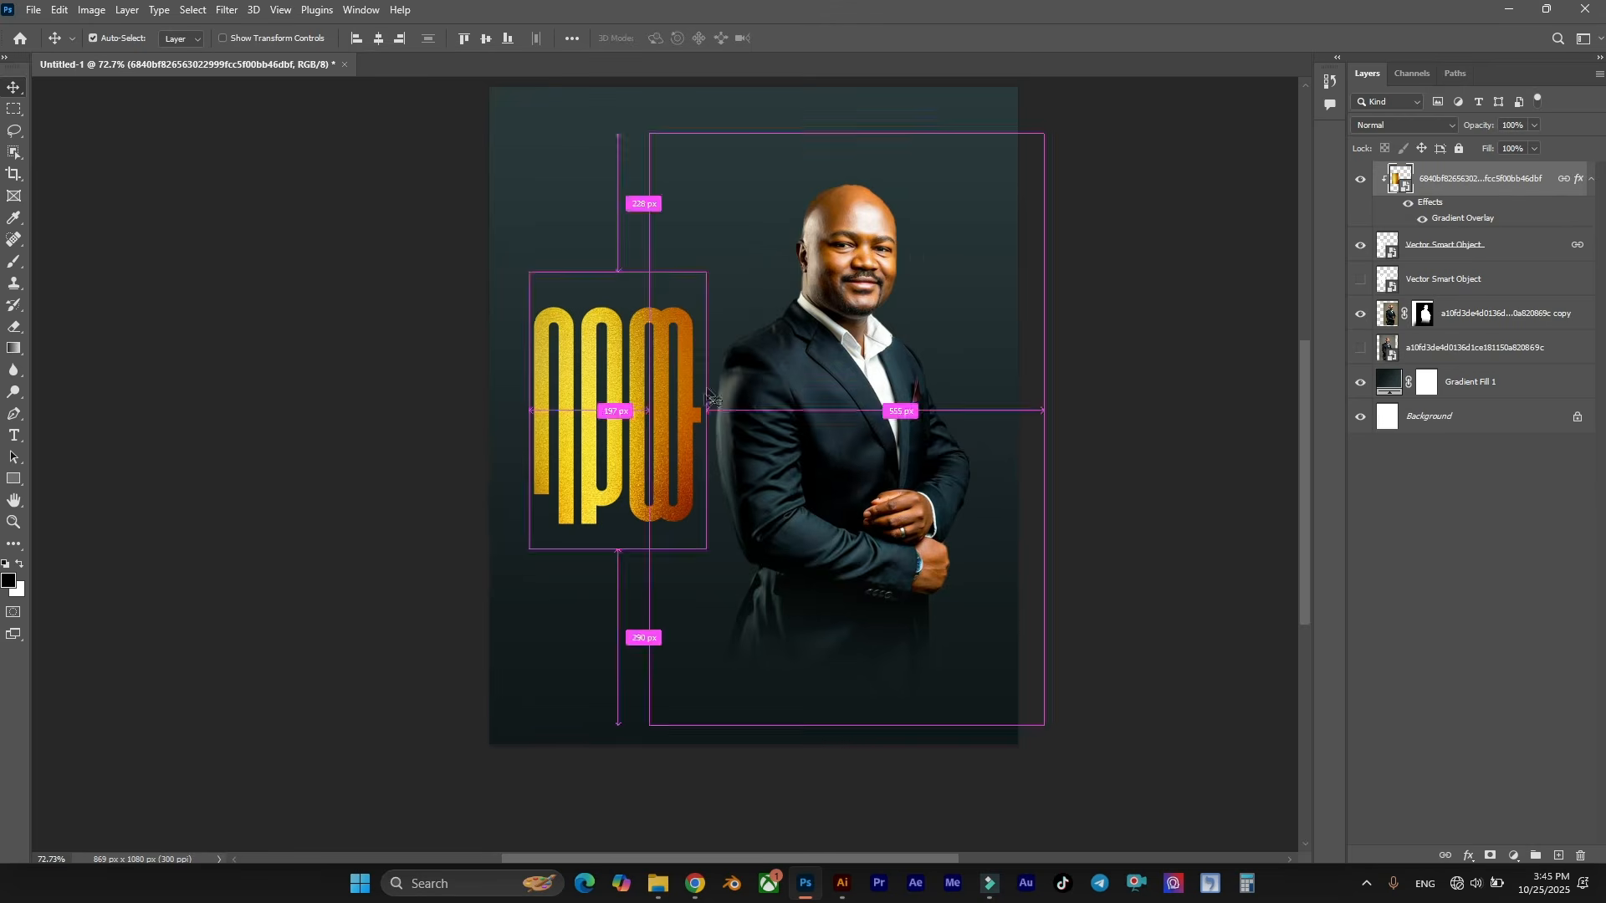
{"action": "scroll", "coordinate": [713, 400], "scroll_direction": "up", "scroll_amount": 3}
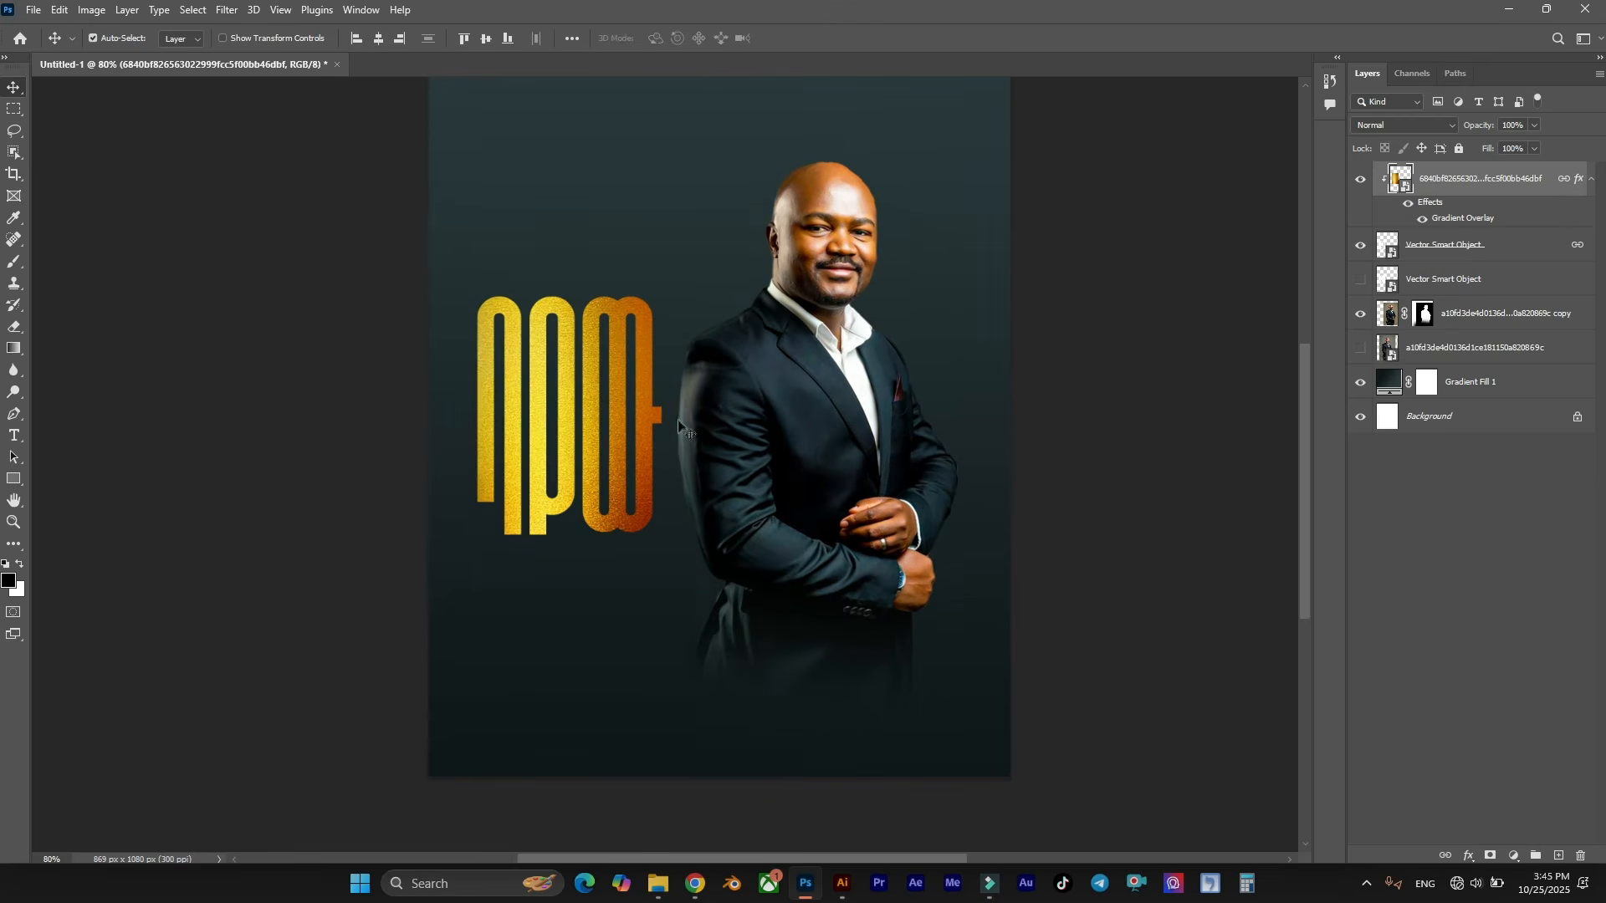
{"action": "scroll", "coordinate": [678, 419], "scroll_direction": "down", "scroll_amount": 3}
{"action": "scroll", "coordinate": [585, 610], "scroll_direction": "up", "scroll_amount": 5}
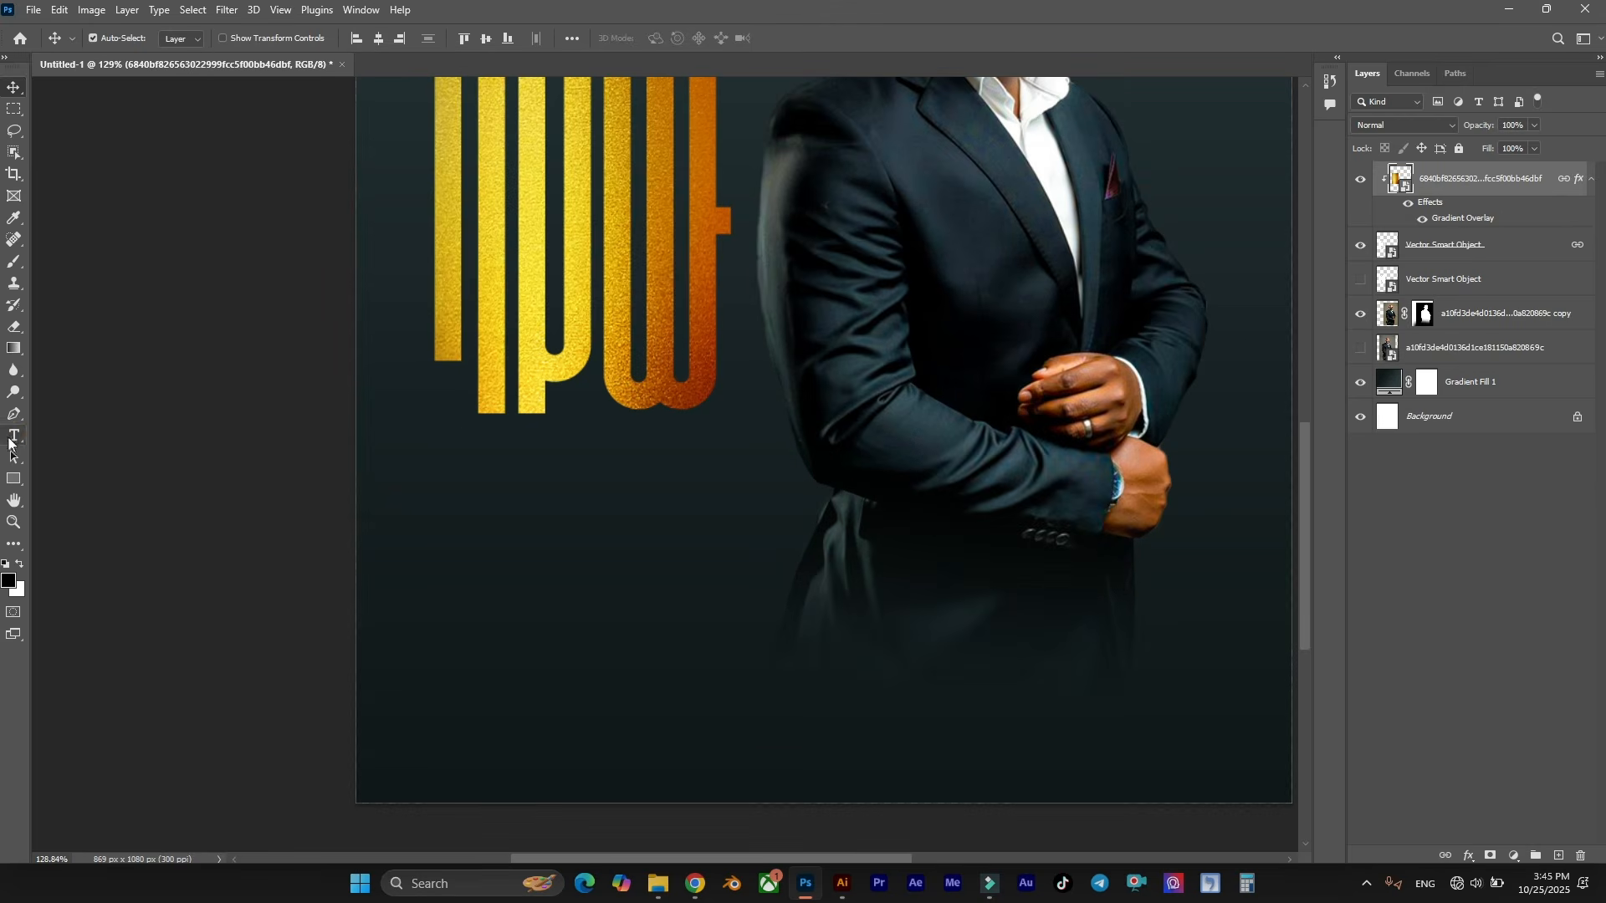
{"action": "key", "text": "t"}
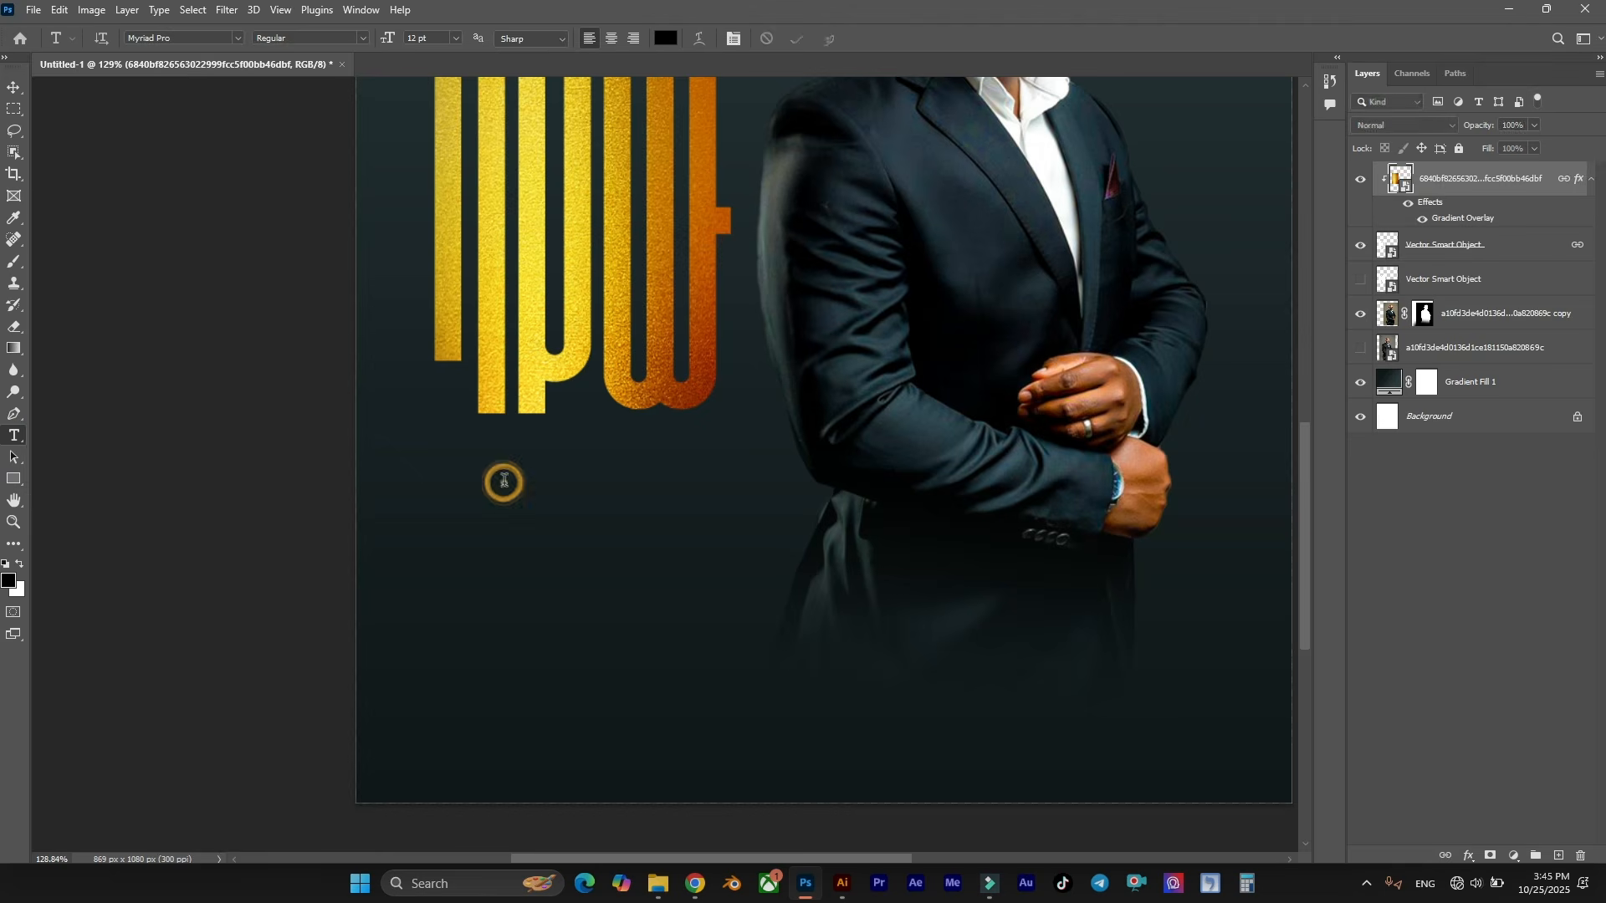
{"action": "left_click", "coordinate": [504, 481]}
{"action": "scroll", "coordinate": [604, 491], "scroll_direction": "up", "scroll_amount": 2}
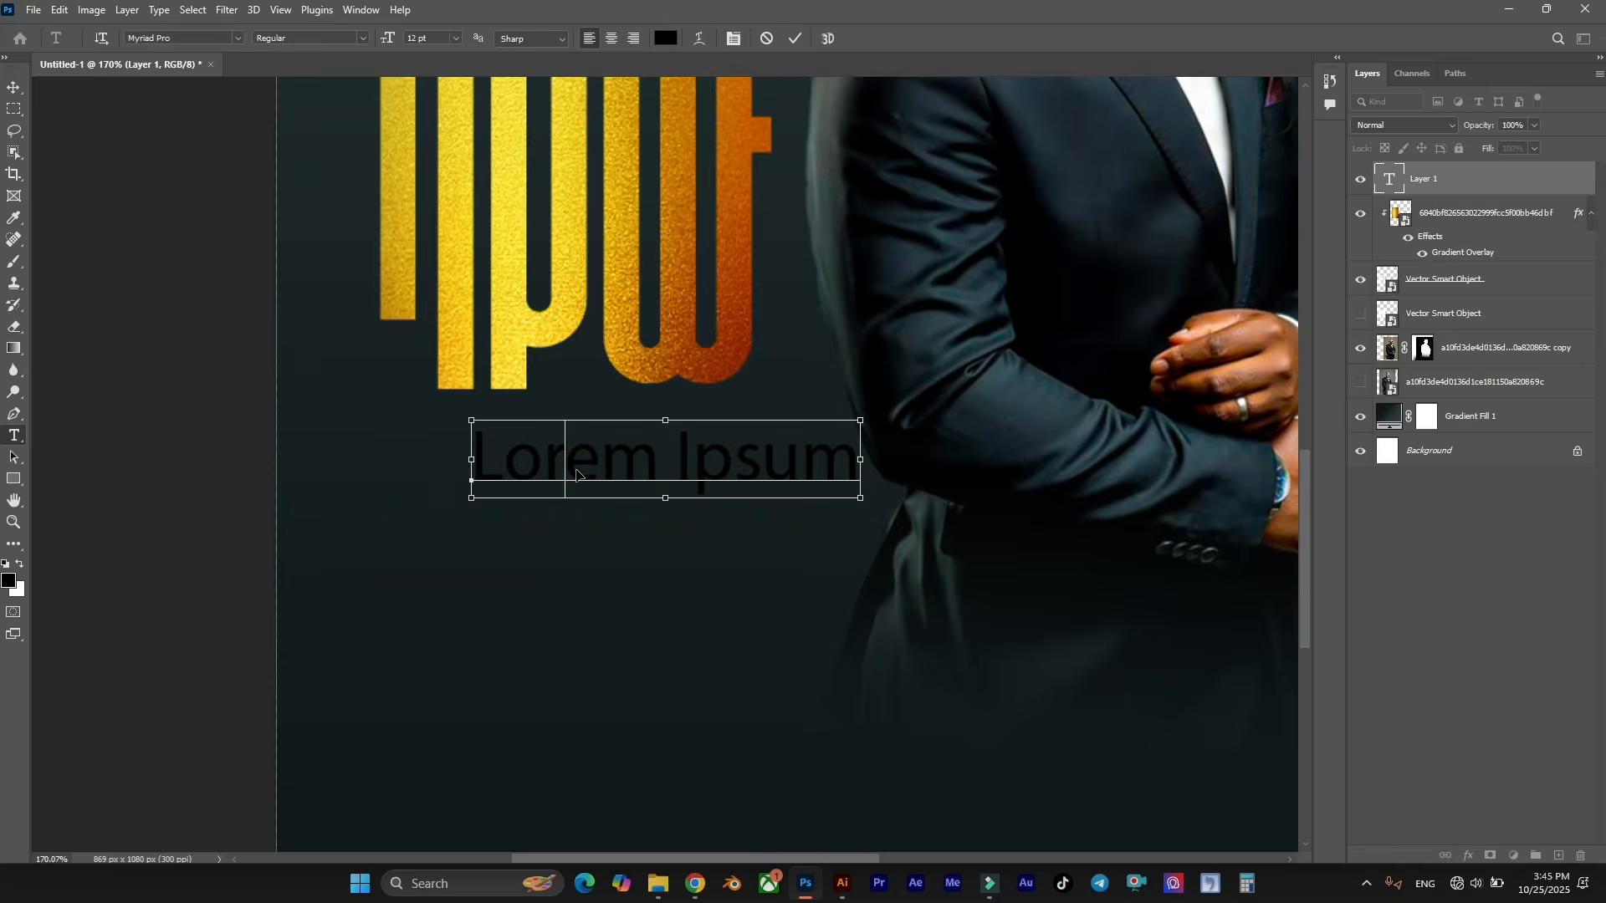
{"action": "type", "text": "S"}
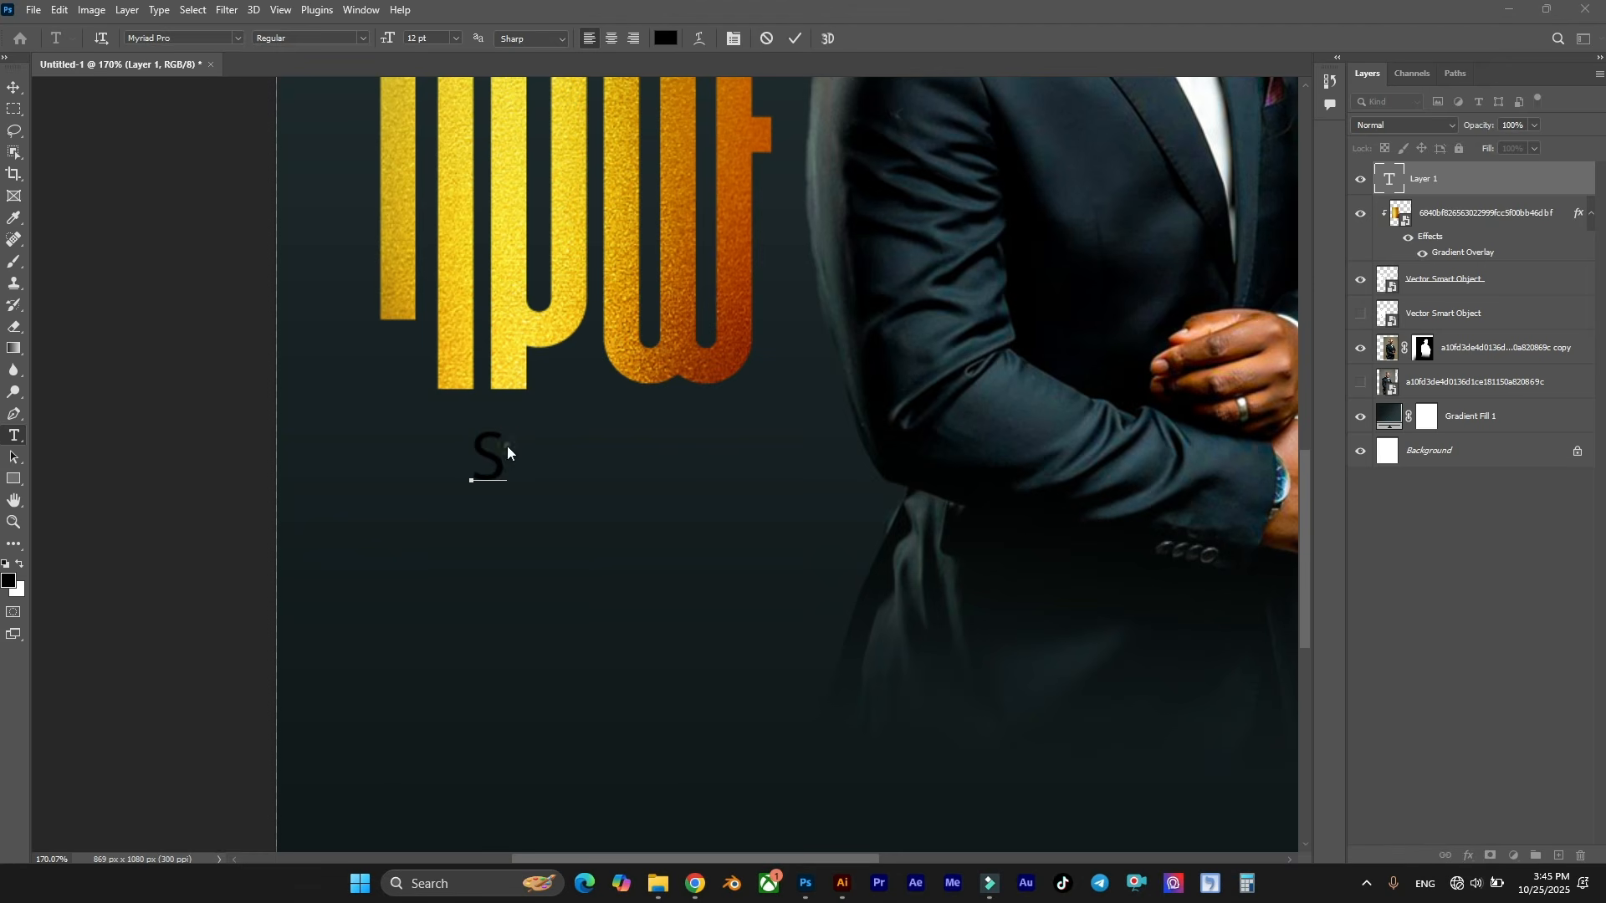
{"action": "type", "text": "inger"}
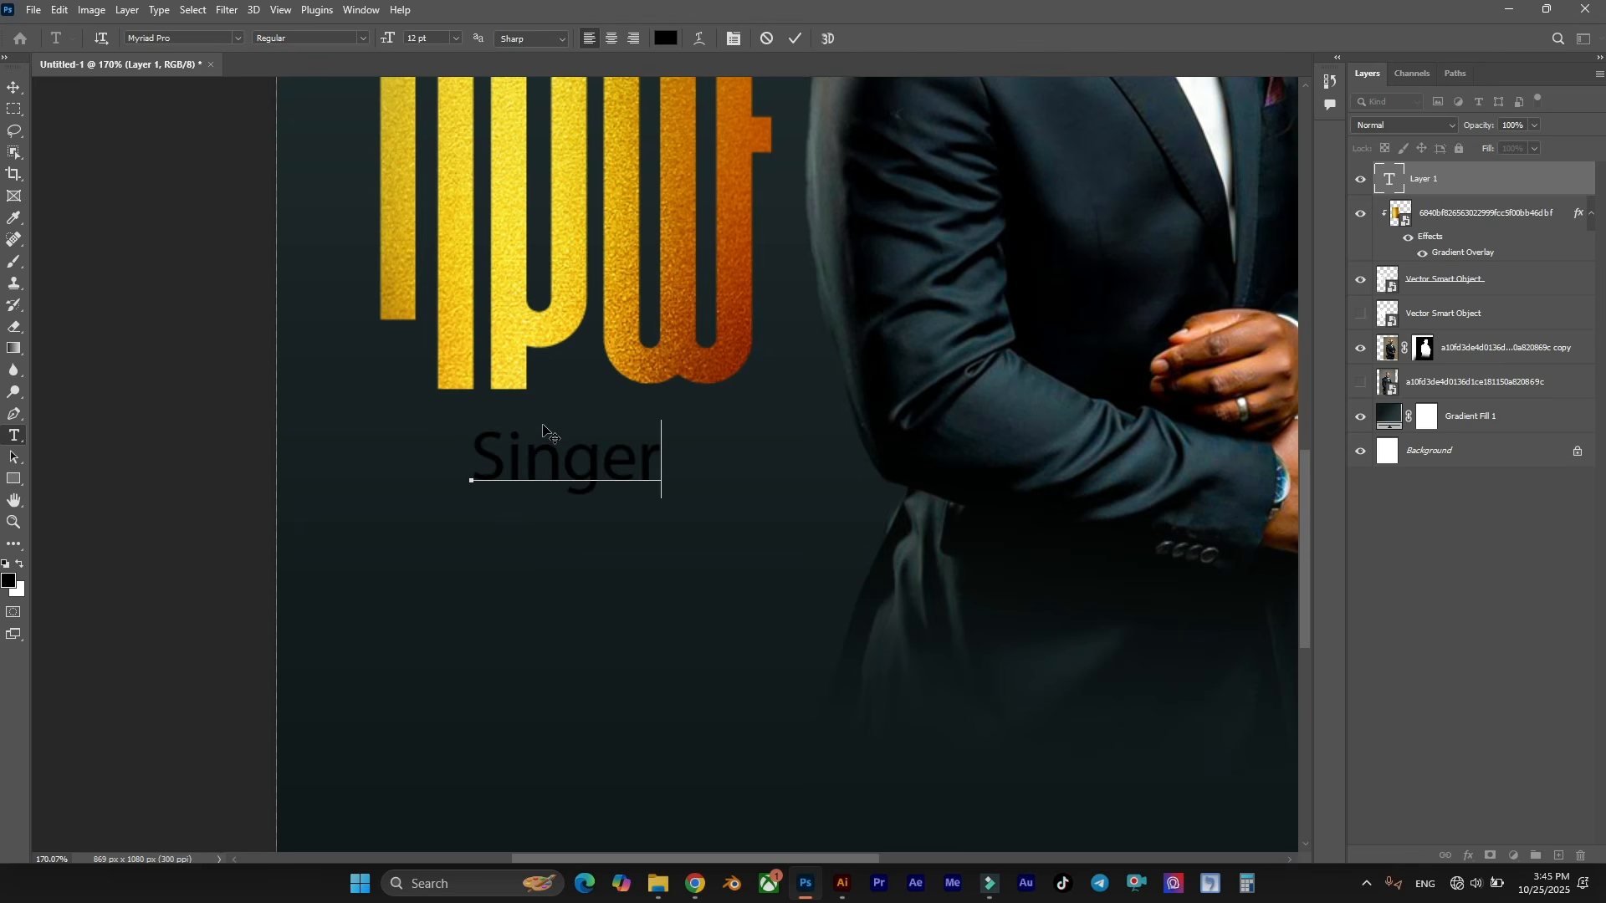
{"action": "key", "text": "ctrl+a"}
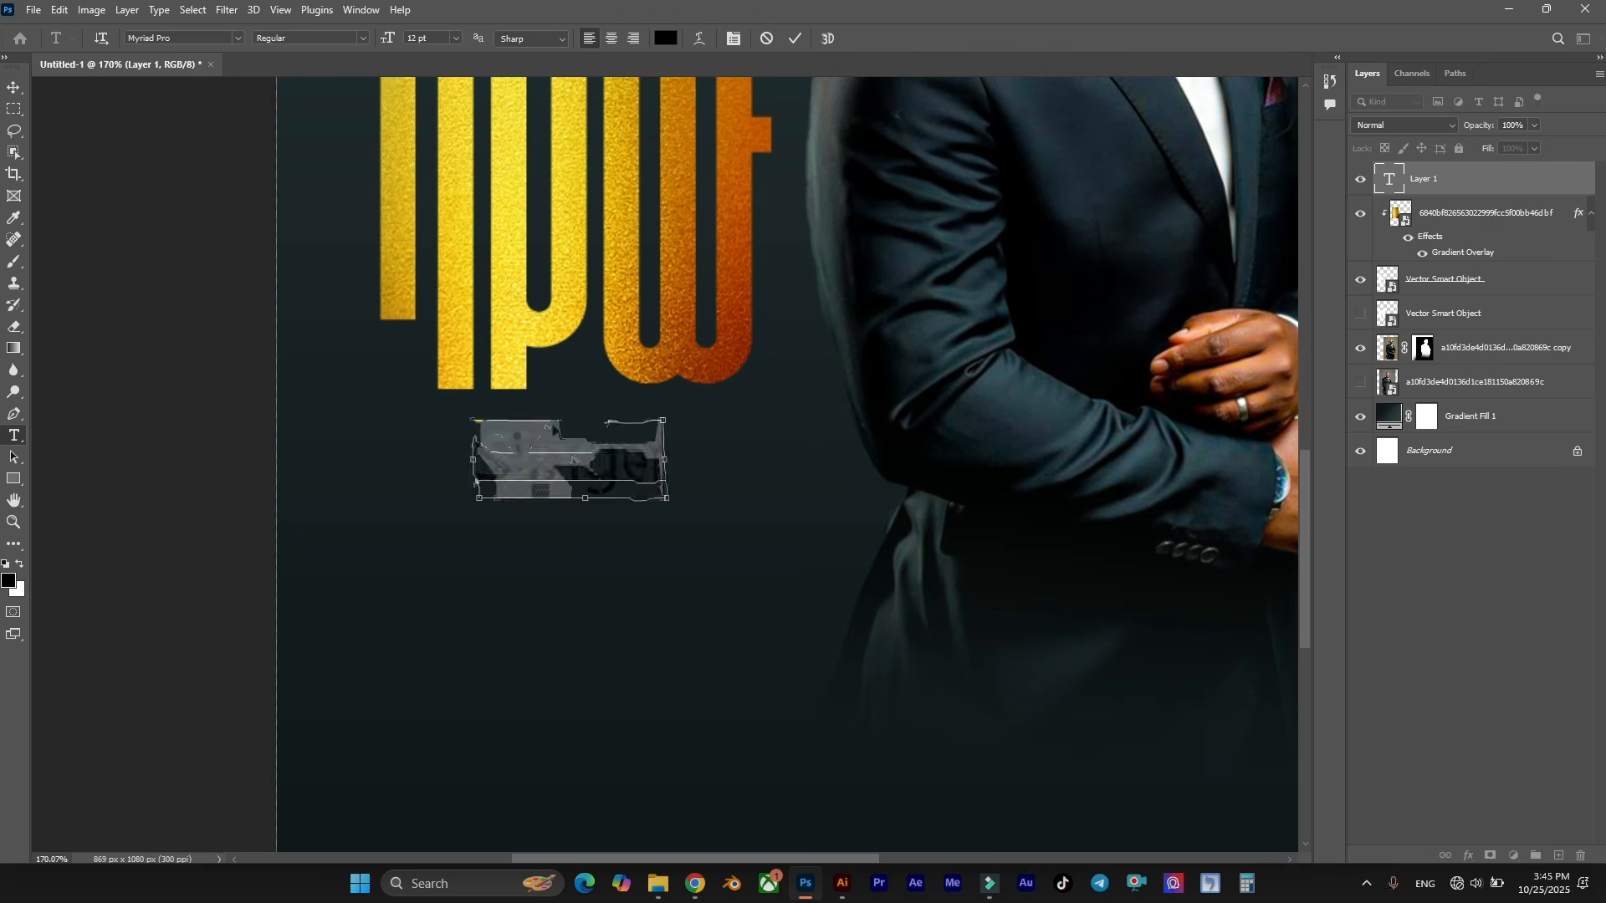
{"action": "left_click", "coordinate": [790, 39]}
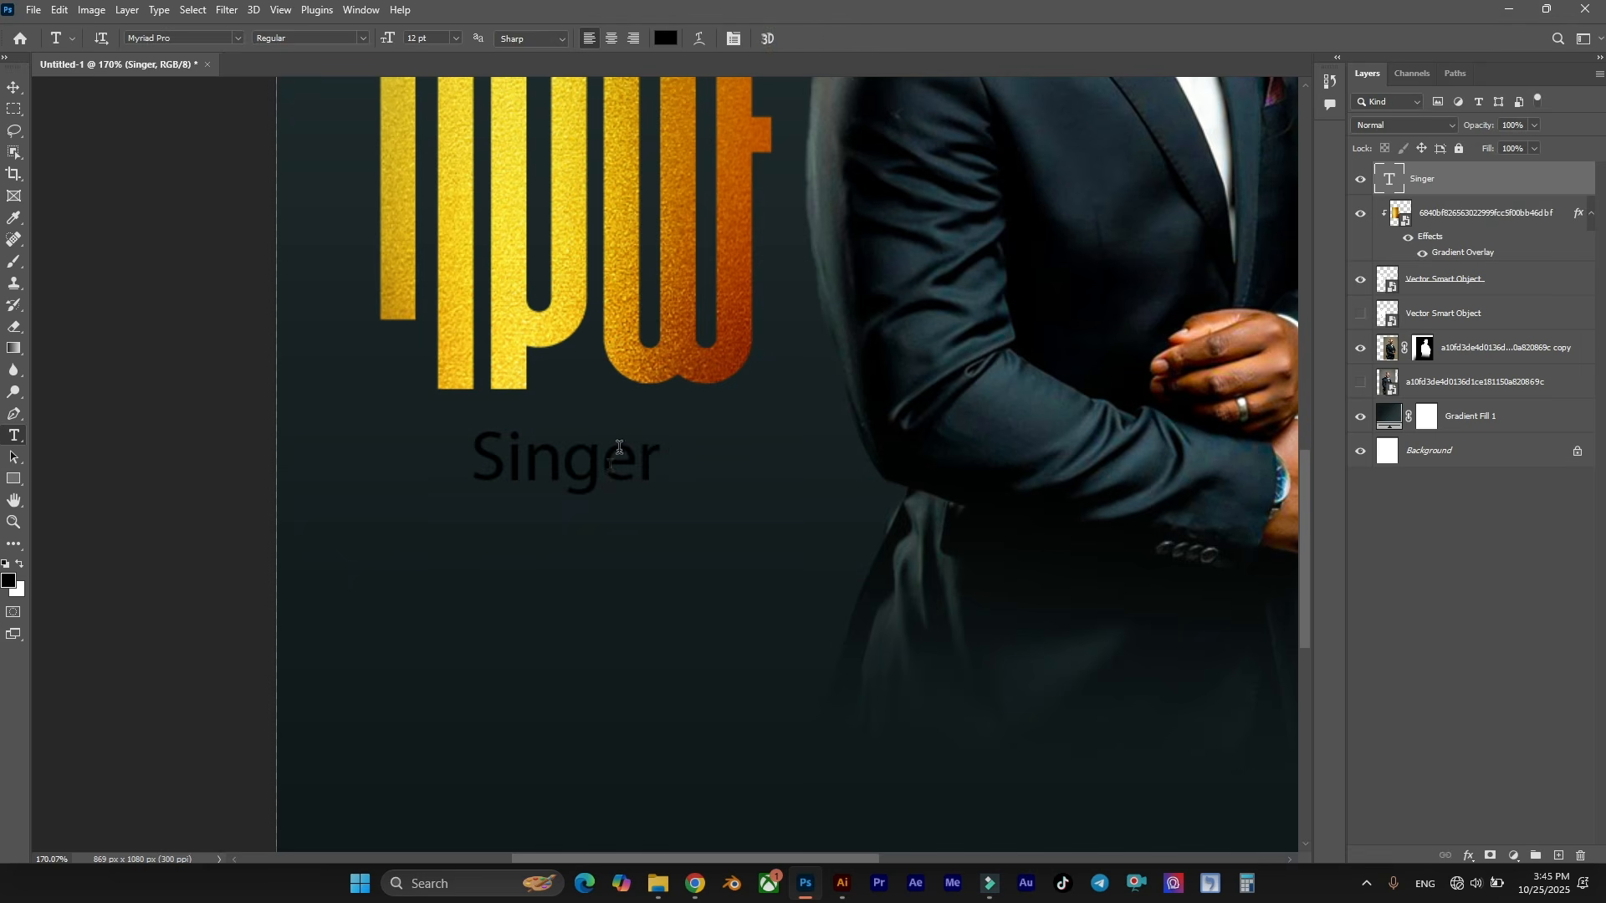
Add a second line reading "singer name" beneath the word "Singer" in the same text layer.
{"action": "left_click", "coordinate": [661, 447]}
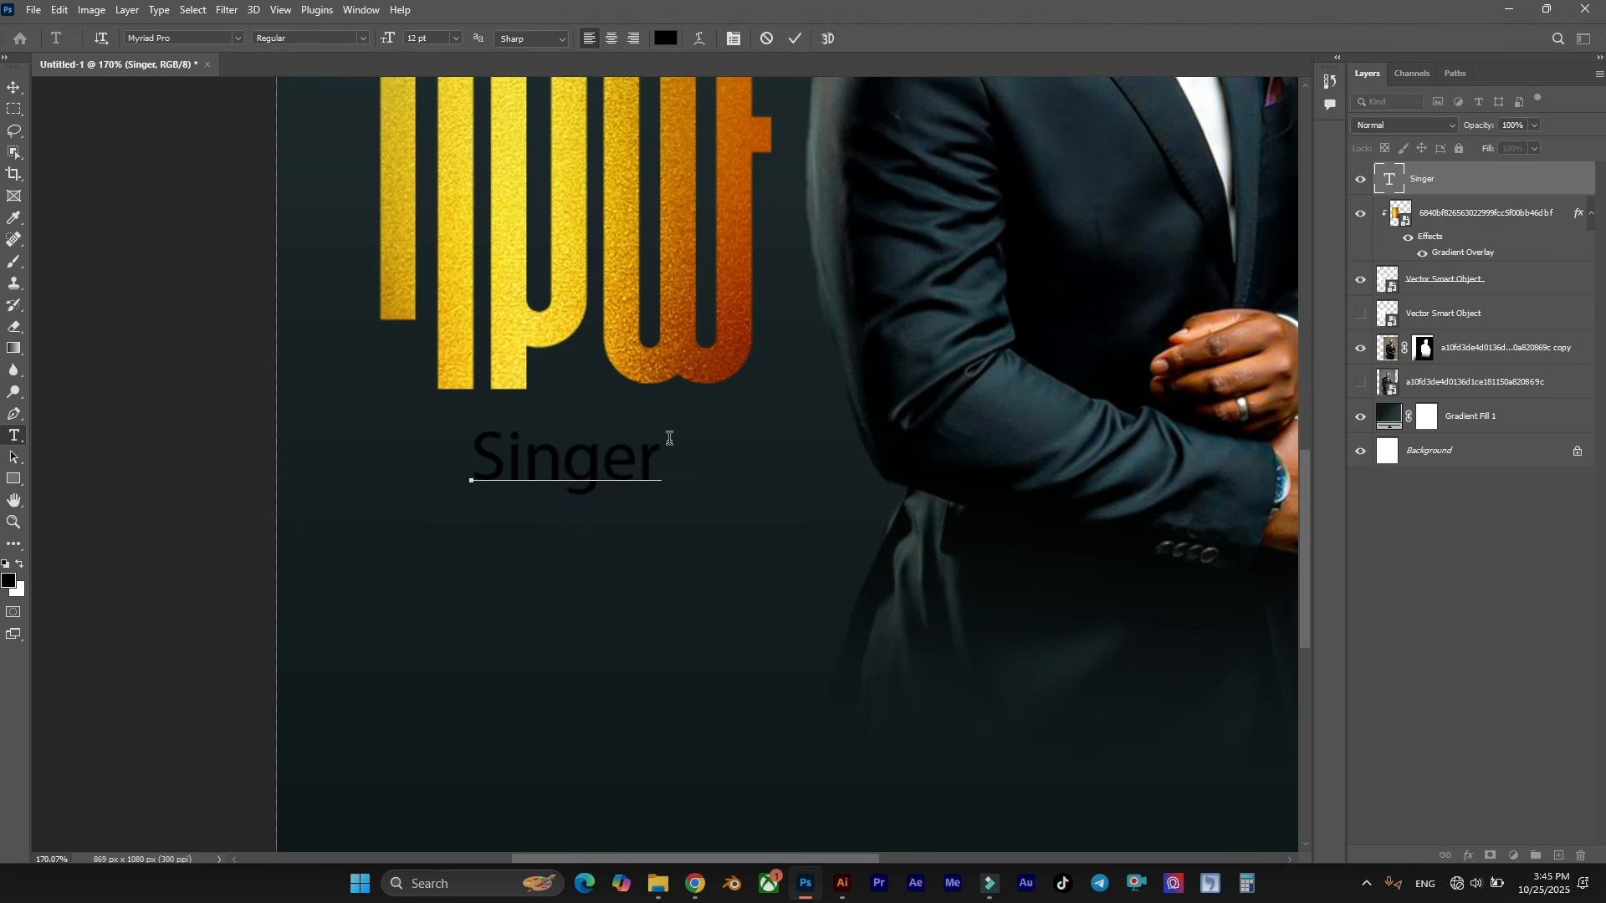
{"action": "key", "text": "Return"}
{"action": "type", "text": "your"}
{"action": "key", "text": "BackSpace"}
{"action": "key", "text": "BackSpace"}
{"action": "key", "text": "BackSpace"}
{"action": "key", "text": "BackSpace"}
{"action": "key", "text": "BackSpace"}
{"action": "type", "text": "singer name"}
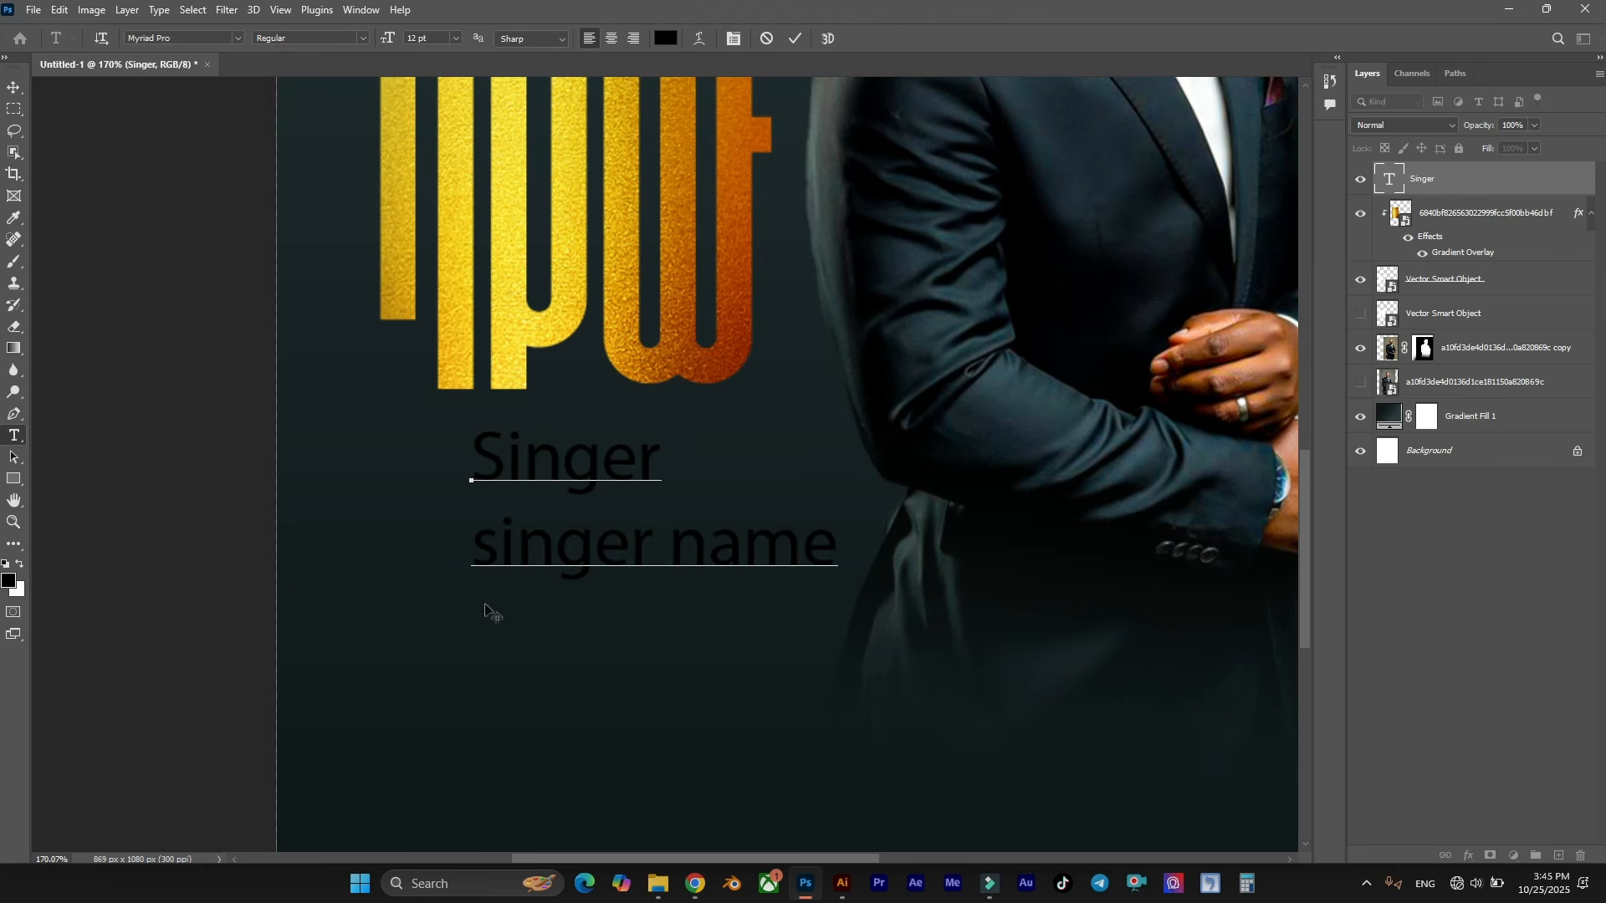
Change the colour of both text lines to near-white #fdffff.
{"action": "key", "text": "ctrl+a"}
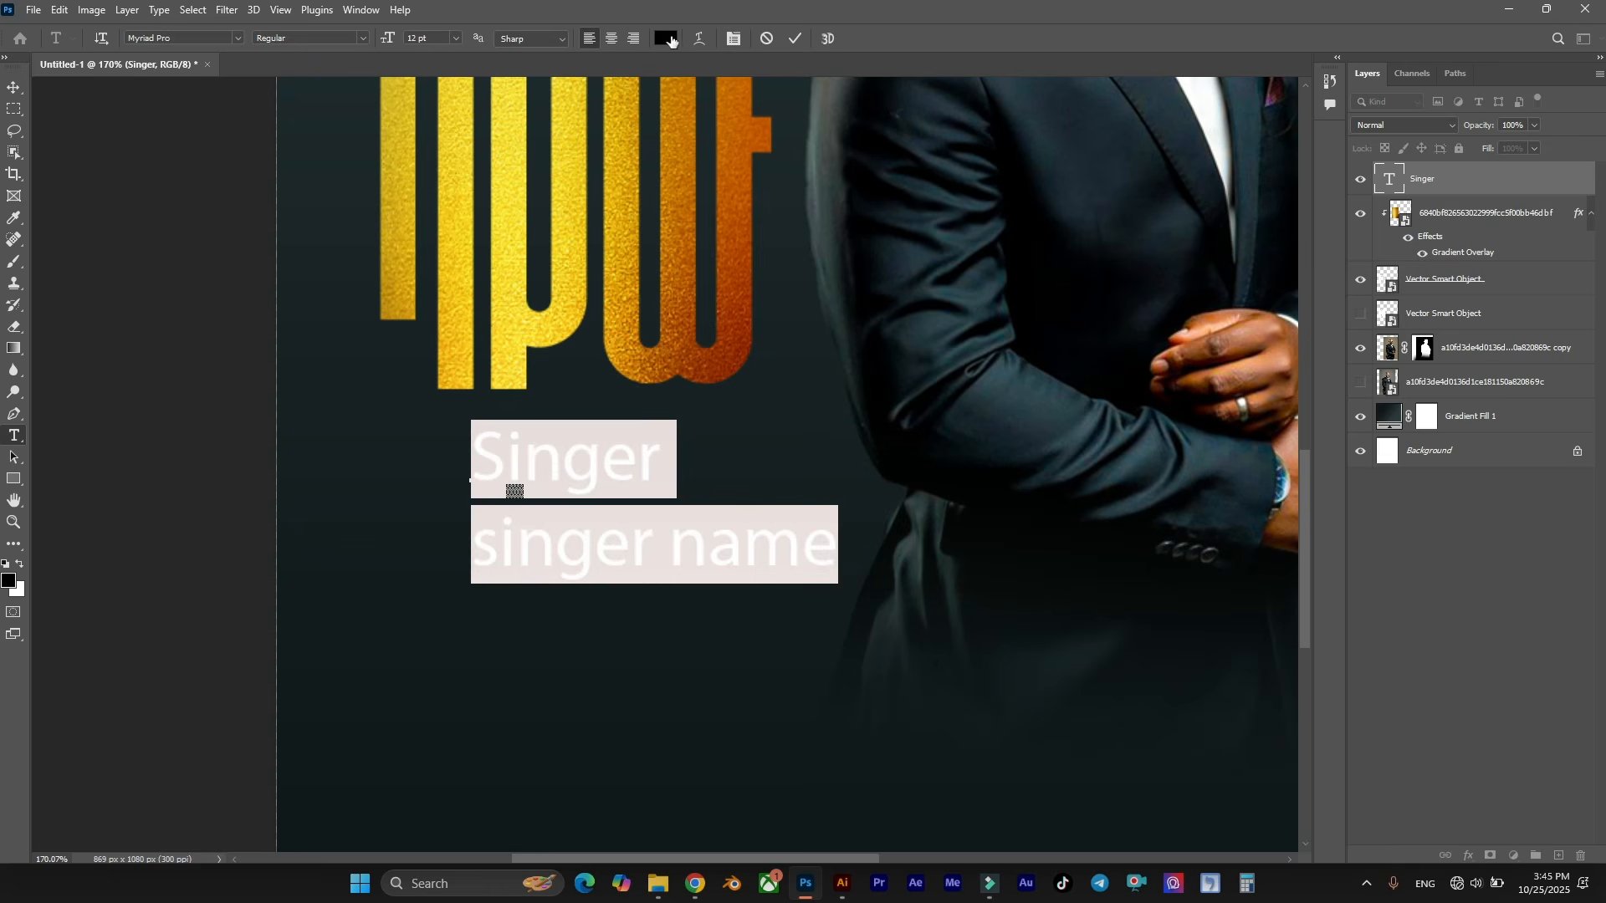
{"action": "left_click", "coordinate": [672, 41]}
{"action": "left_click", "coordinate": [1192, 102]}
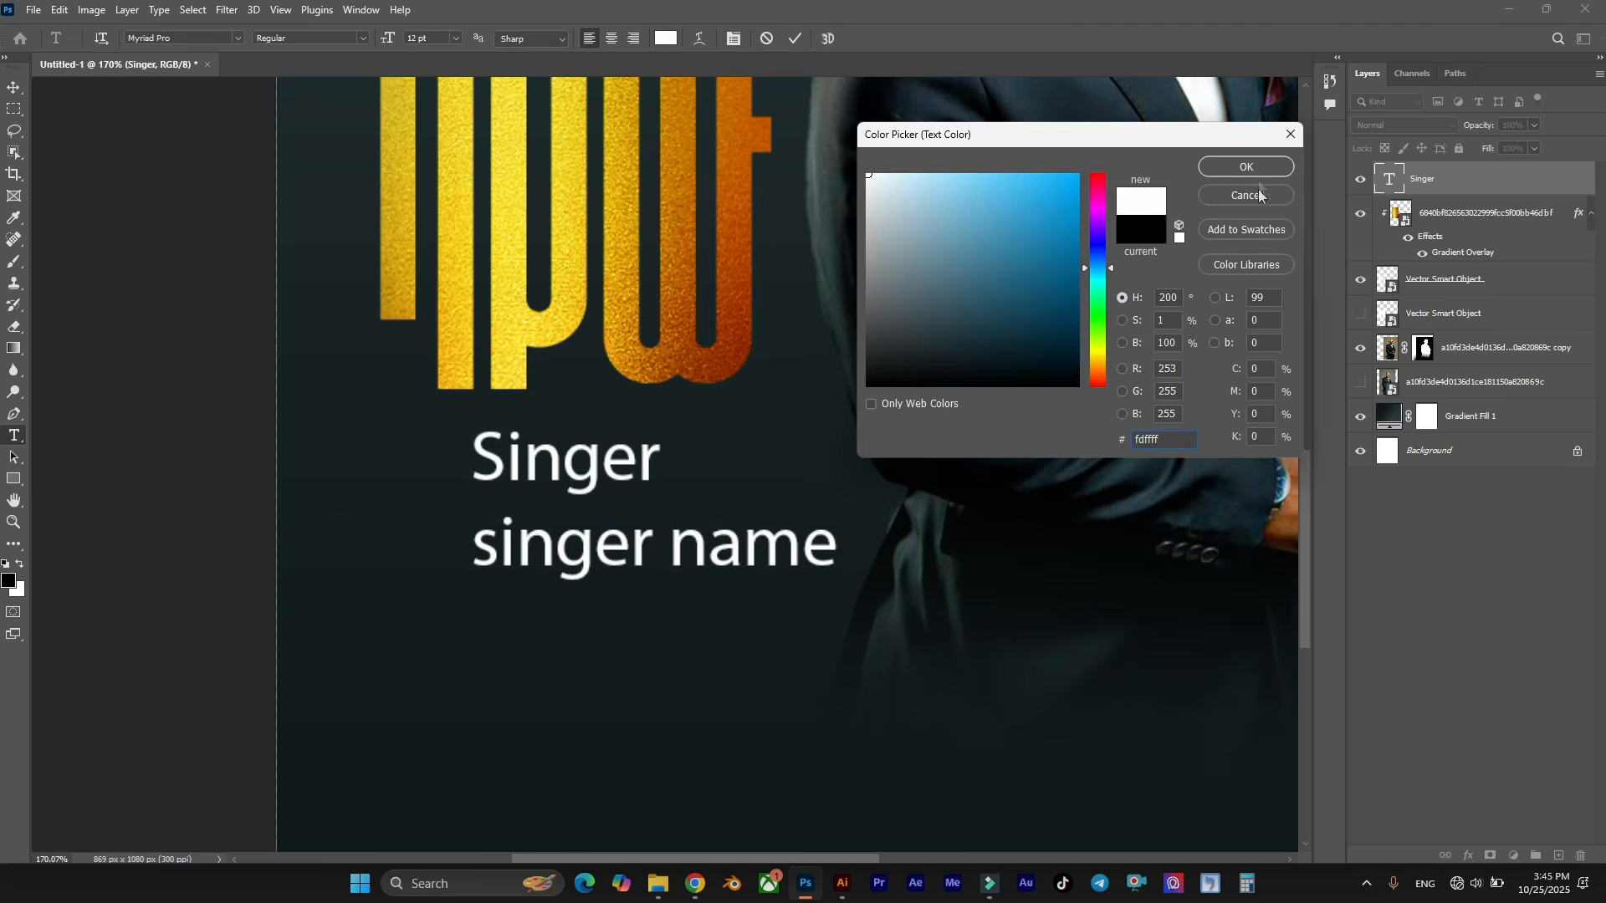
{"action": "left_click", "coordinate": [1251, 168]}
{"action": "left_click", "coordinate": [768, 523]}
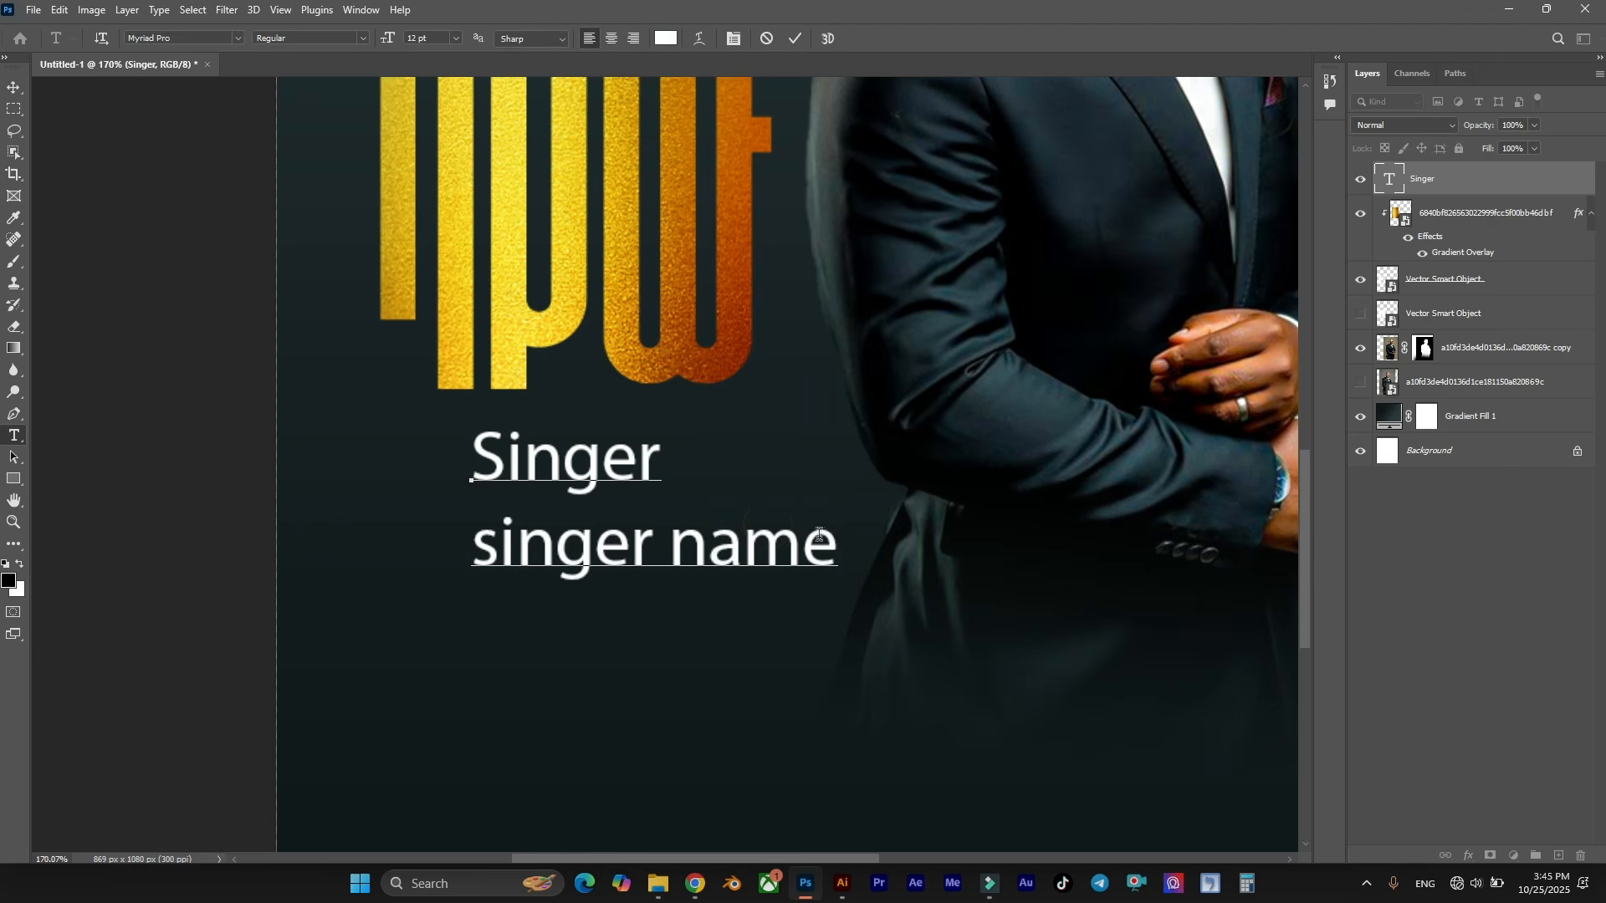
Set the font of the "singer name" line to Nokia Pure Headline Bold.
{"action": "left_click_drag", "start_coordinate": [829, 539], "coordinate": [456, 508]}
{"action": "left_click", "coordinate": [198, 38]}
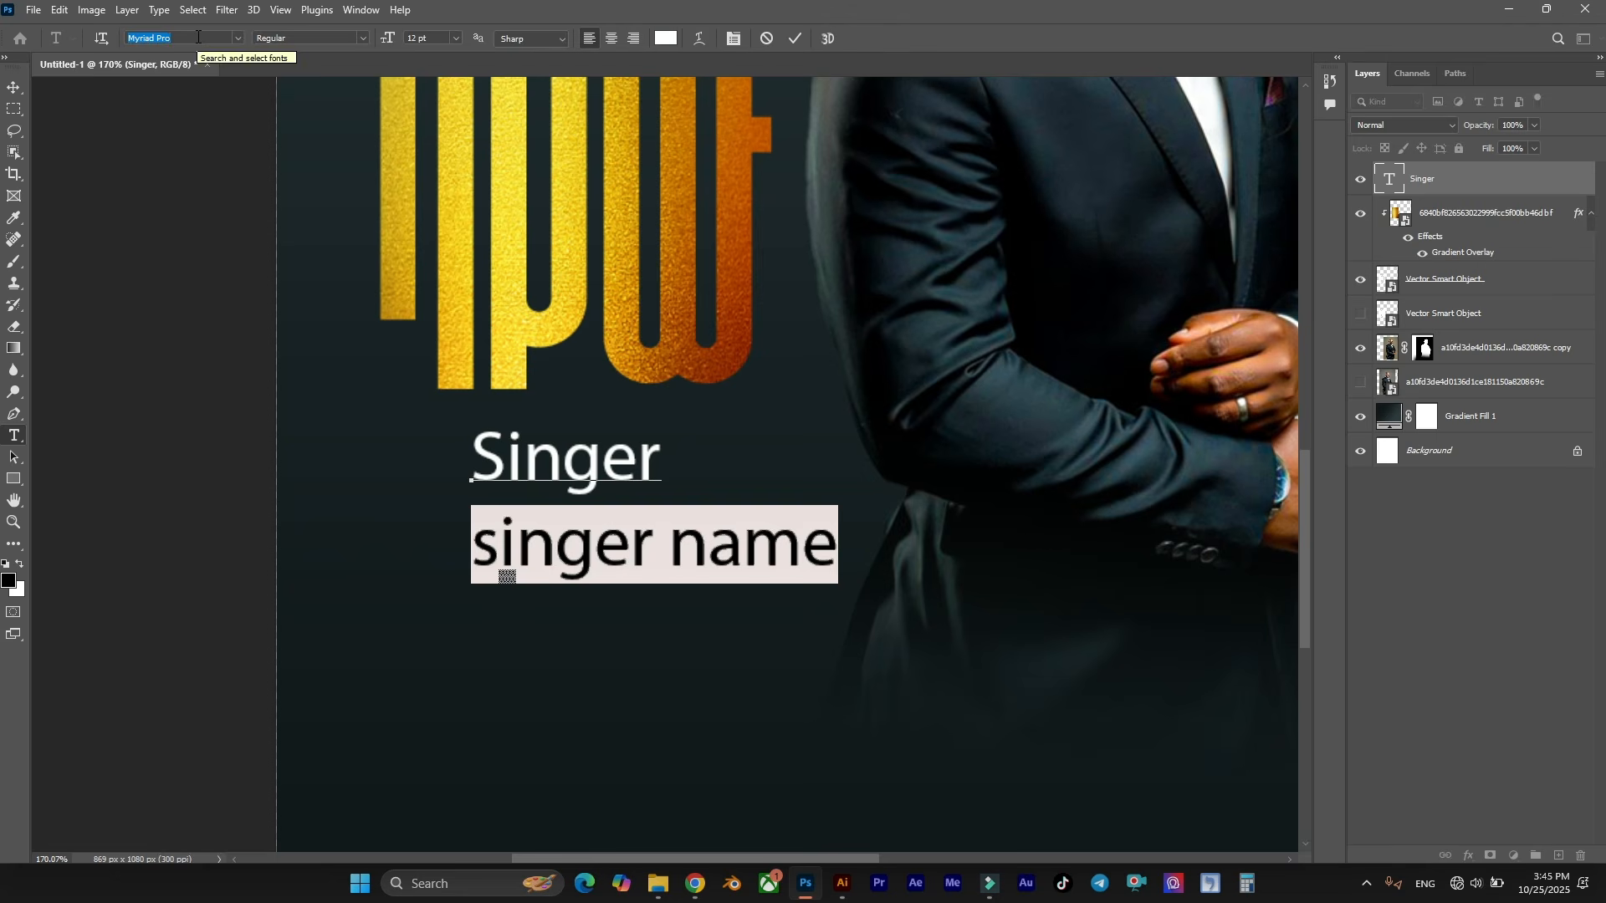
{"action": "type", "text": "nok"}
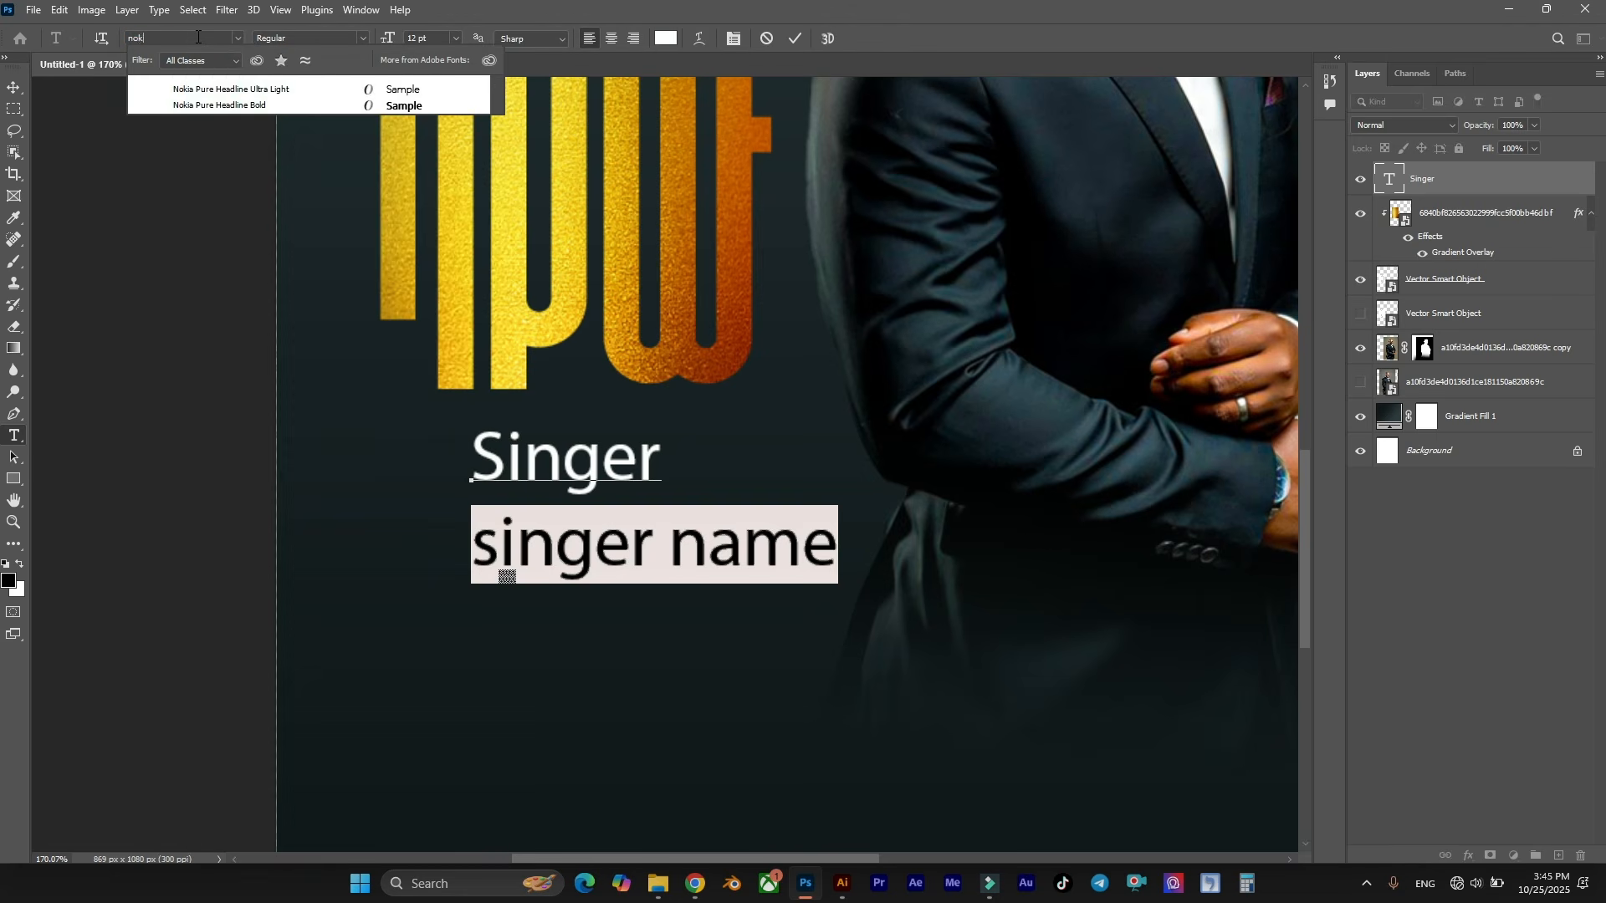
{"action": "left_click", "coordinate": [221, 105]}
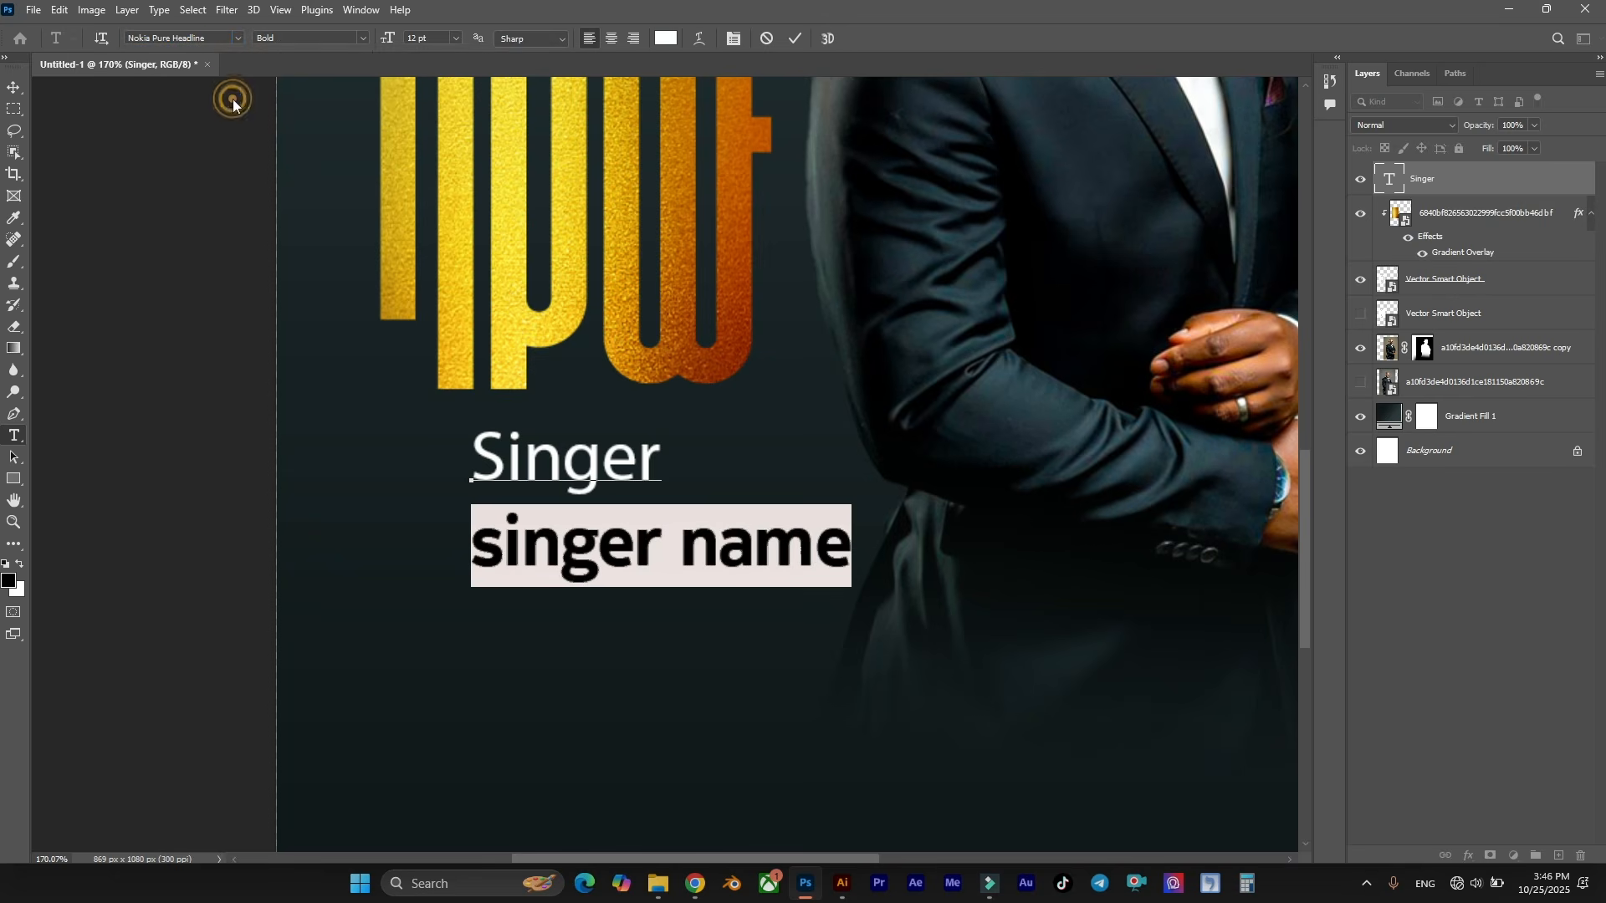
Set the font of the upper "Singer" line to Gabuek Script.
{"action": "left_click", "coordinate": [635, 466]}
{"action": "key", "text": "ctrl+a"}
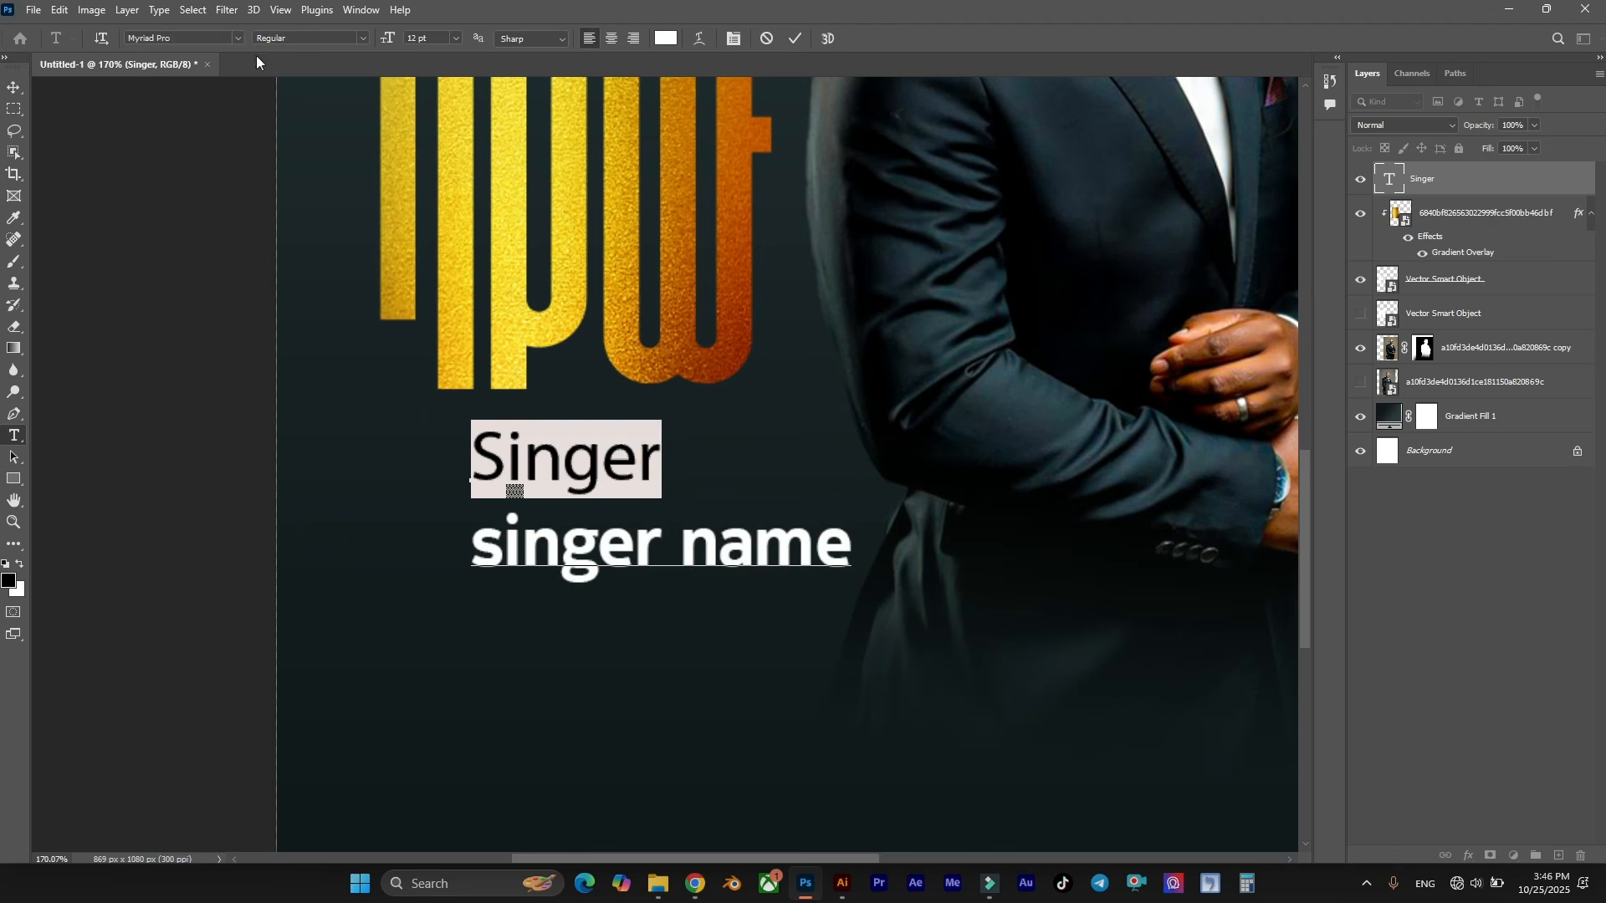
{"action": "type", "text": "s"}
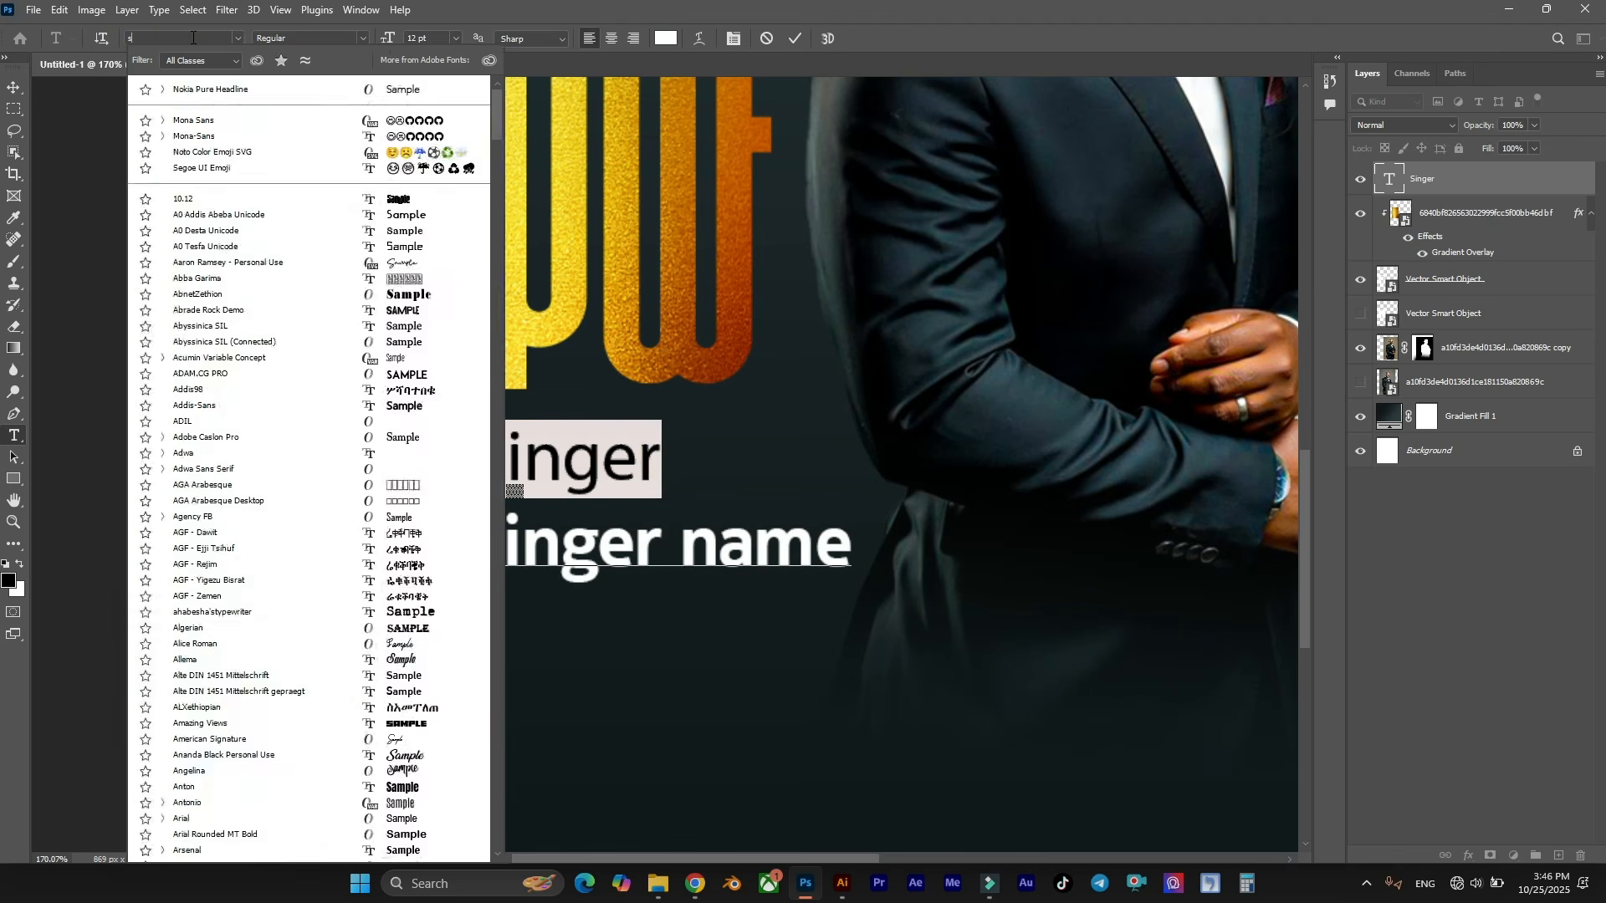
{"action": "type", "text": "cript"}
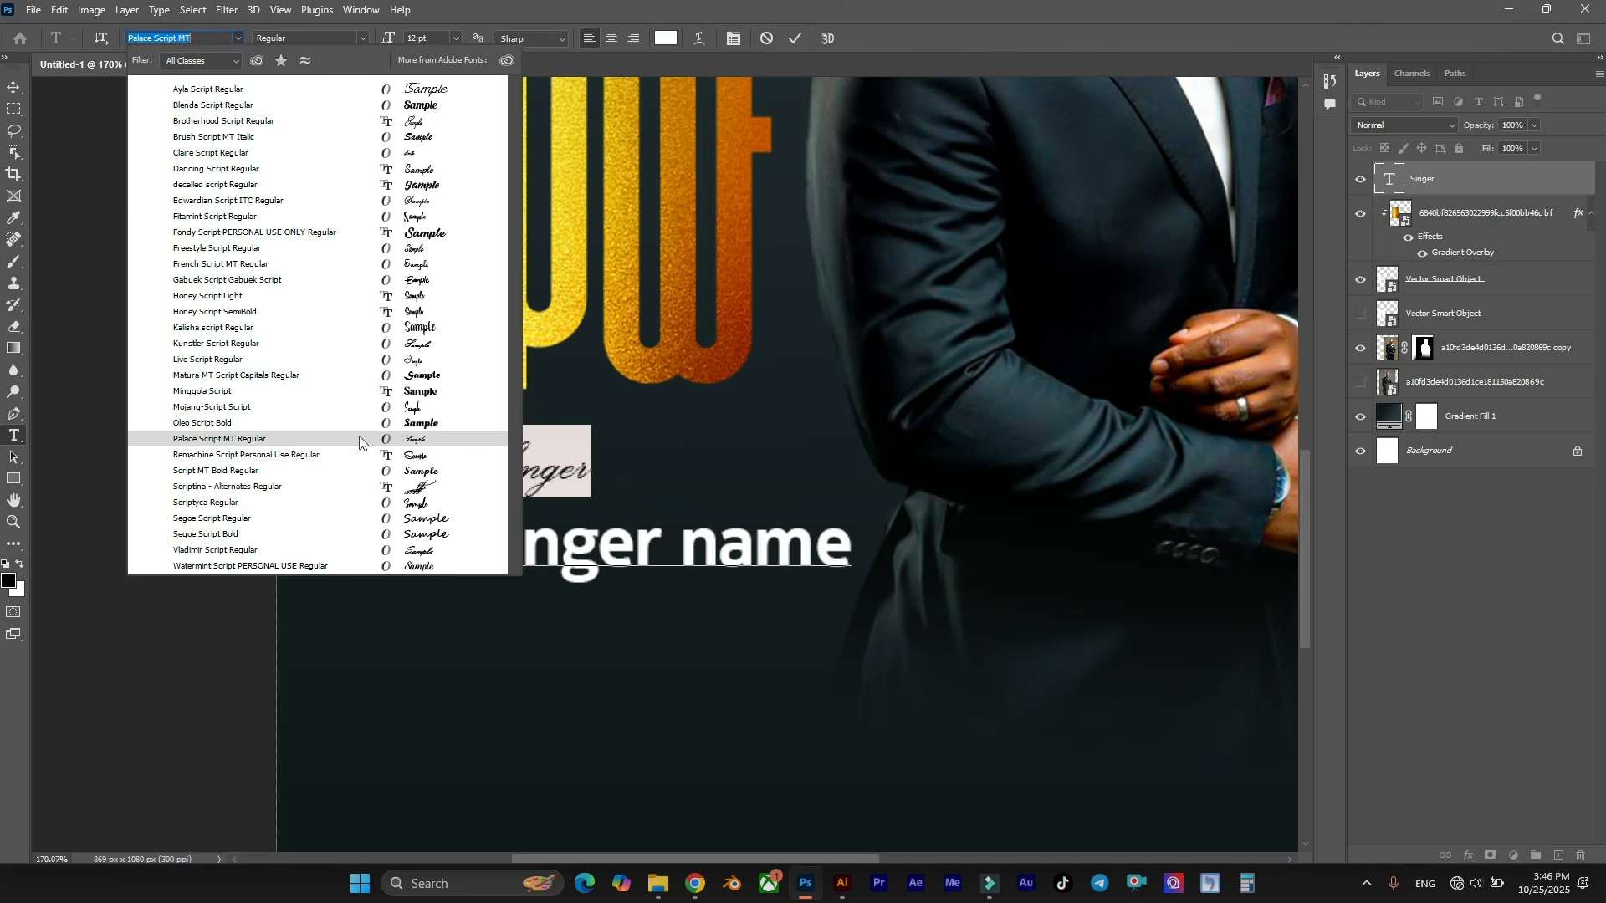
{"action": "left_click", "coordinate": [400, 279]}
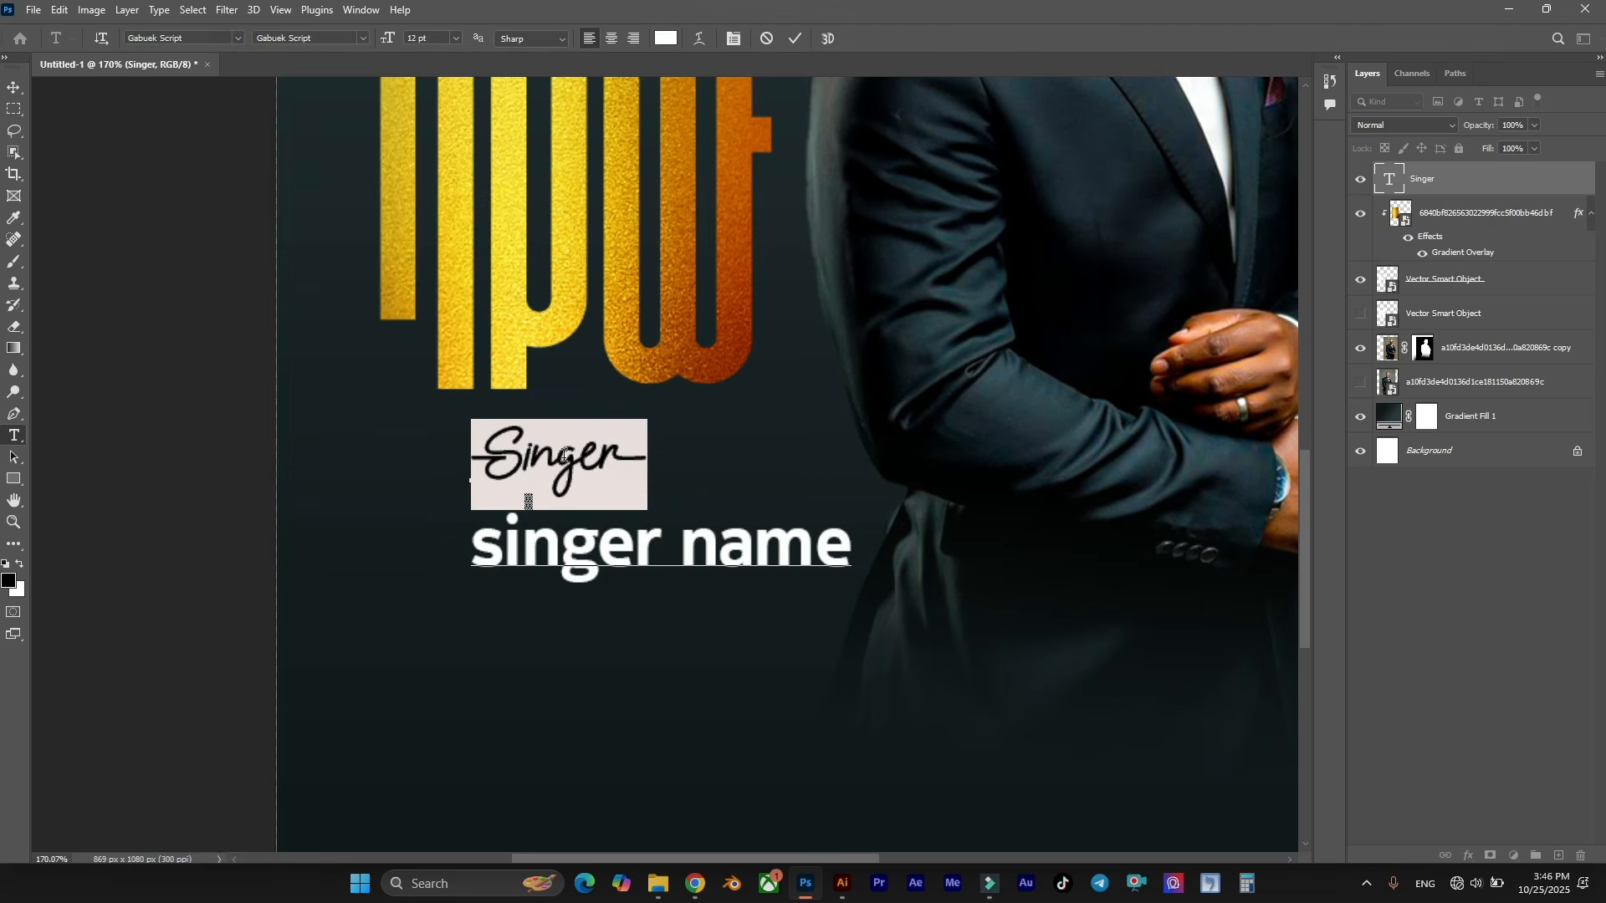
Tighten the leading between the two text lines and centre-align them.
{"action": "left_click", "coordinate": [618, 529]}
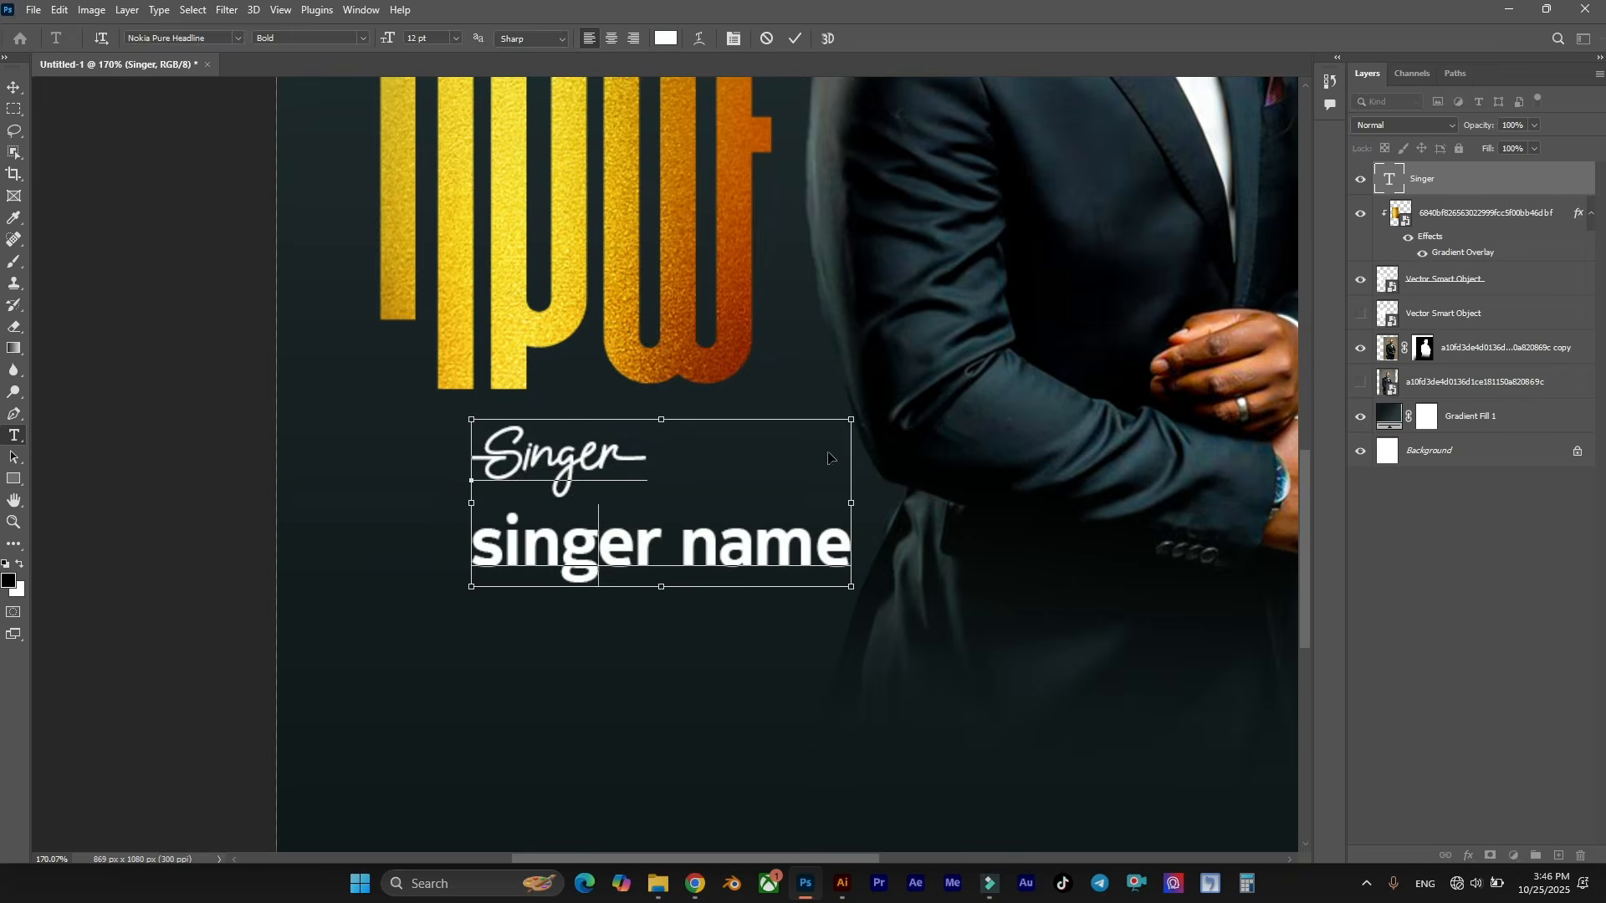
{"action": "key", "text": "ctrl+a"}
{"action": "left_click", "coordinate": [360, 10]}
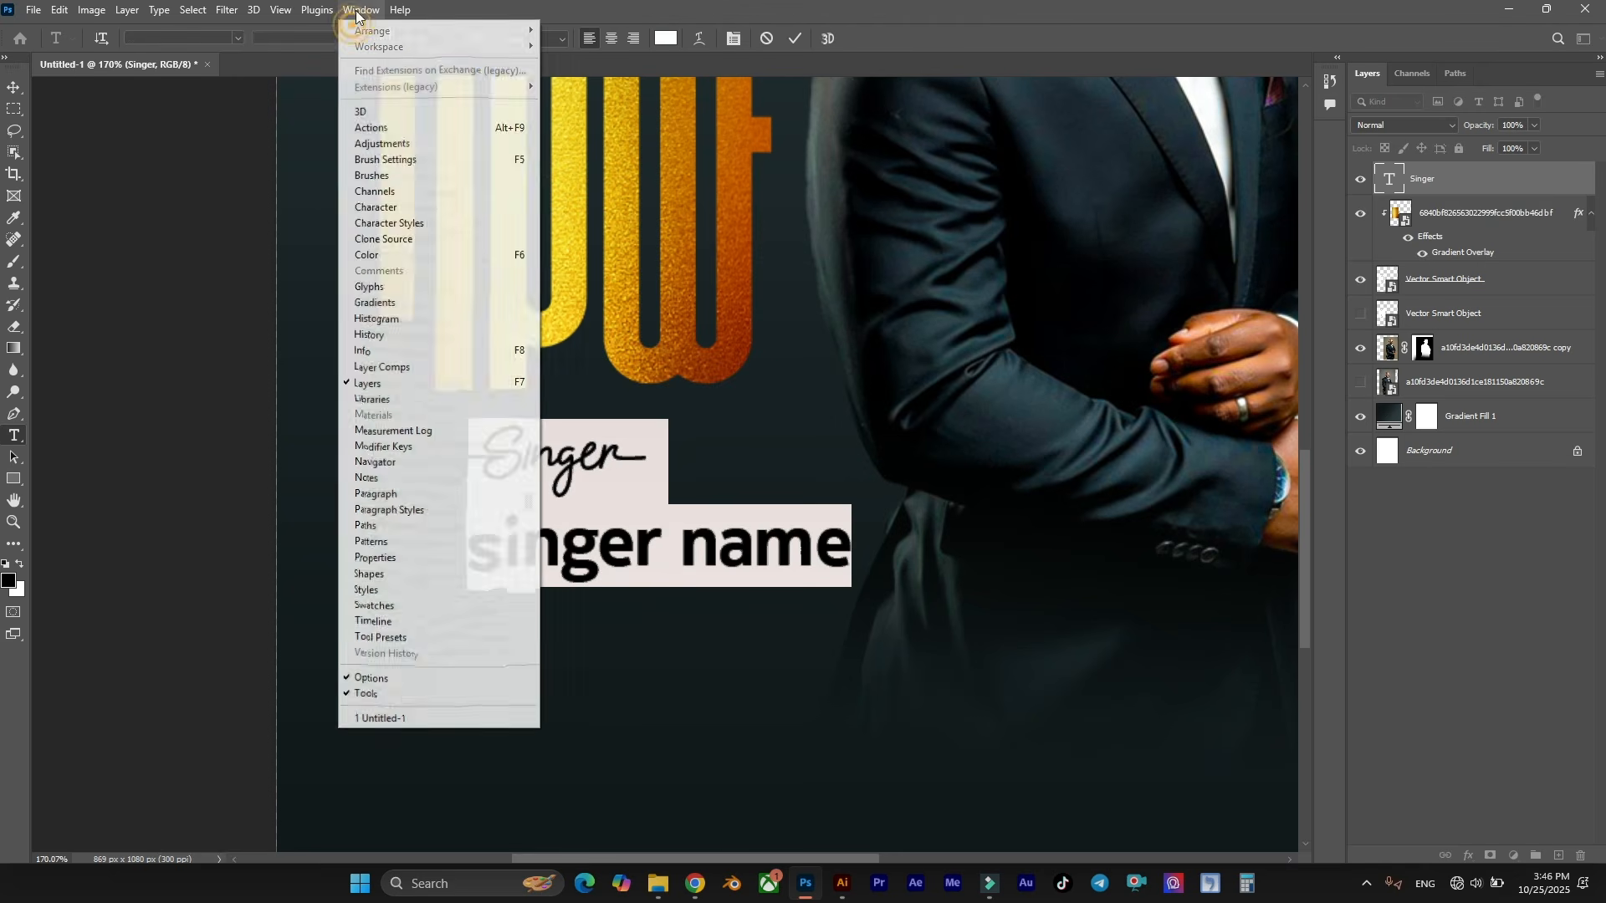
{"action": "left_click", "coordinate": [405, 207]}
{"action": "left_click", "coordinate": [1280, 183]}
{"action": "scroll", "coordinate": [1280, 184], "scroll_direction": "down", "scroll_amount": 6}
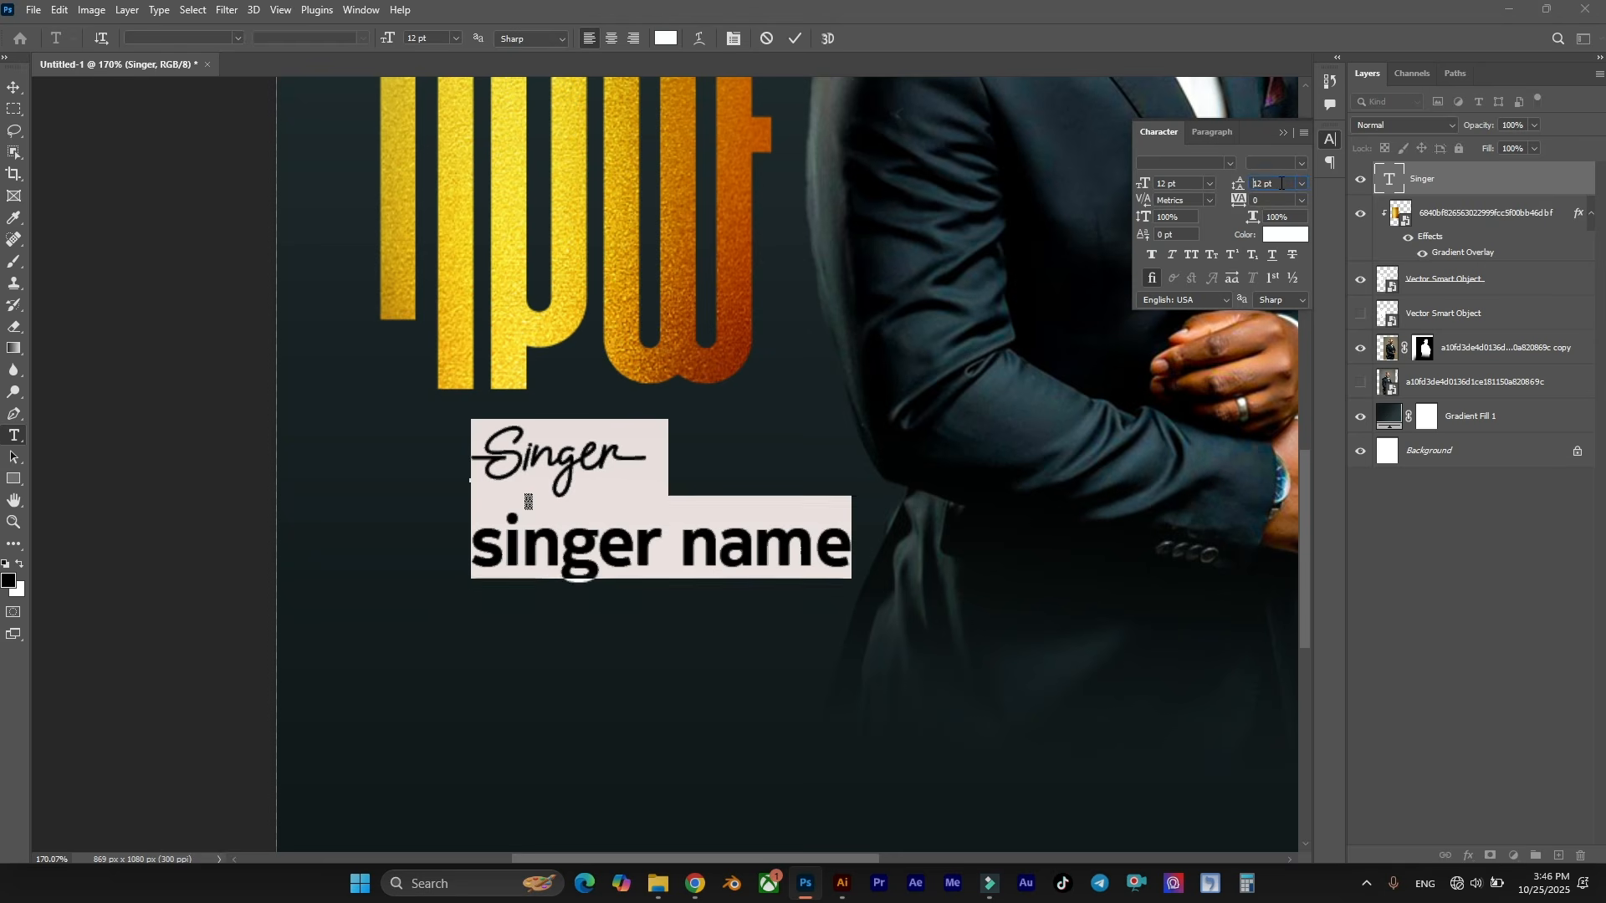
{"action": "left_click", "coordinate": [1212, 133]}
{"action": "left_click", "coordinate": [1175, 164]}
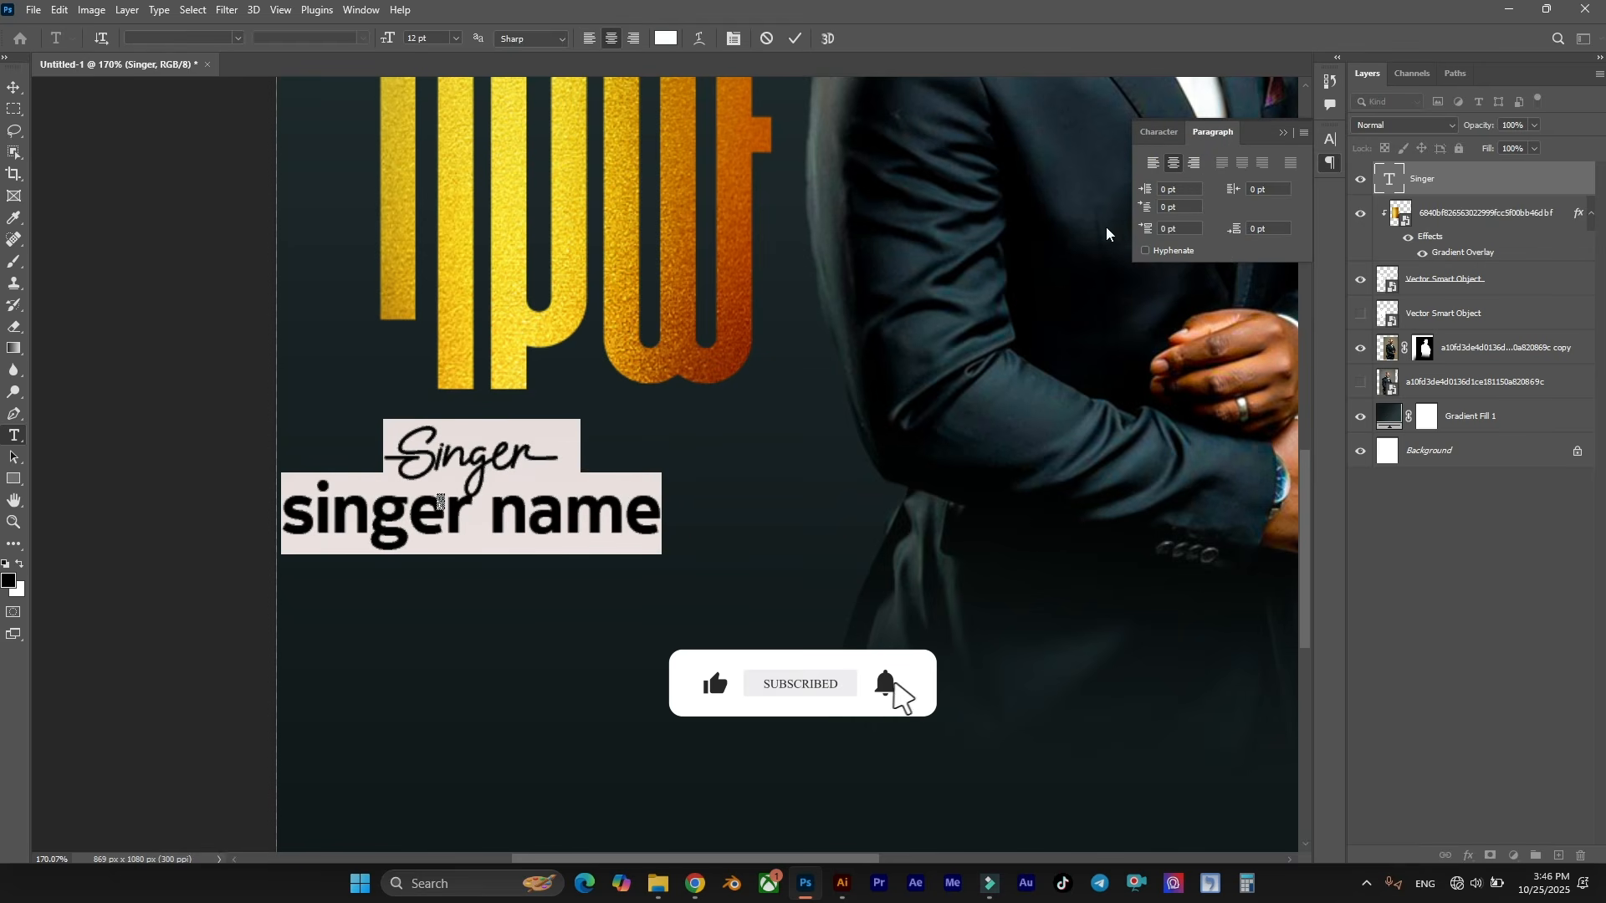
Scale the two-line text block down to about 3.93 pt type and place it below the gold lettering.
{"action": "left_click", "coordinate": [14, 88]}
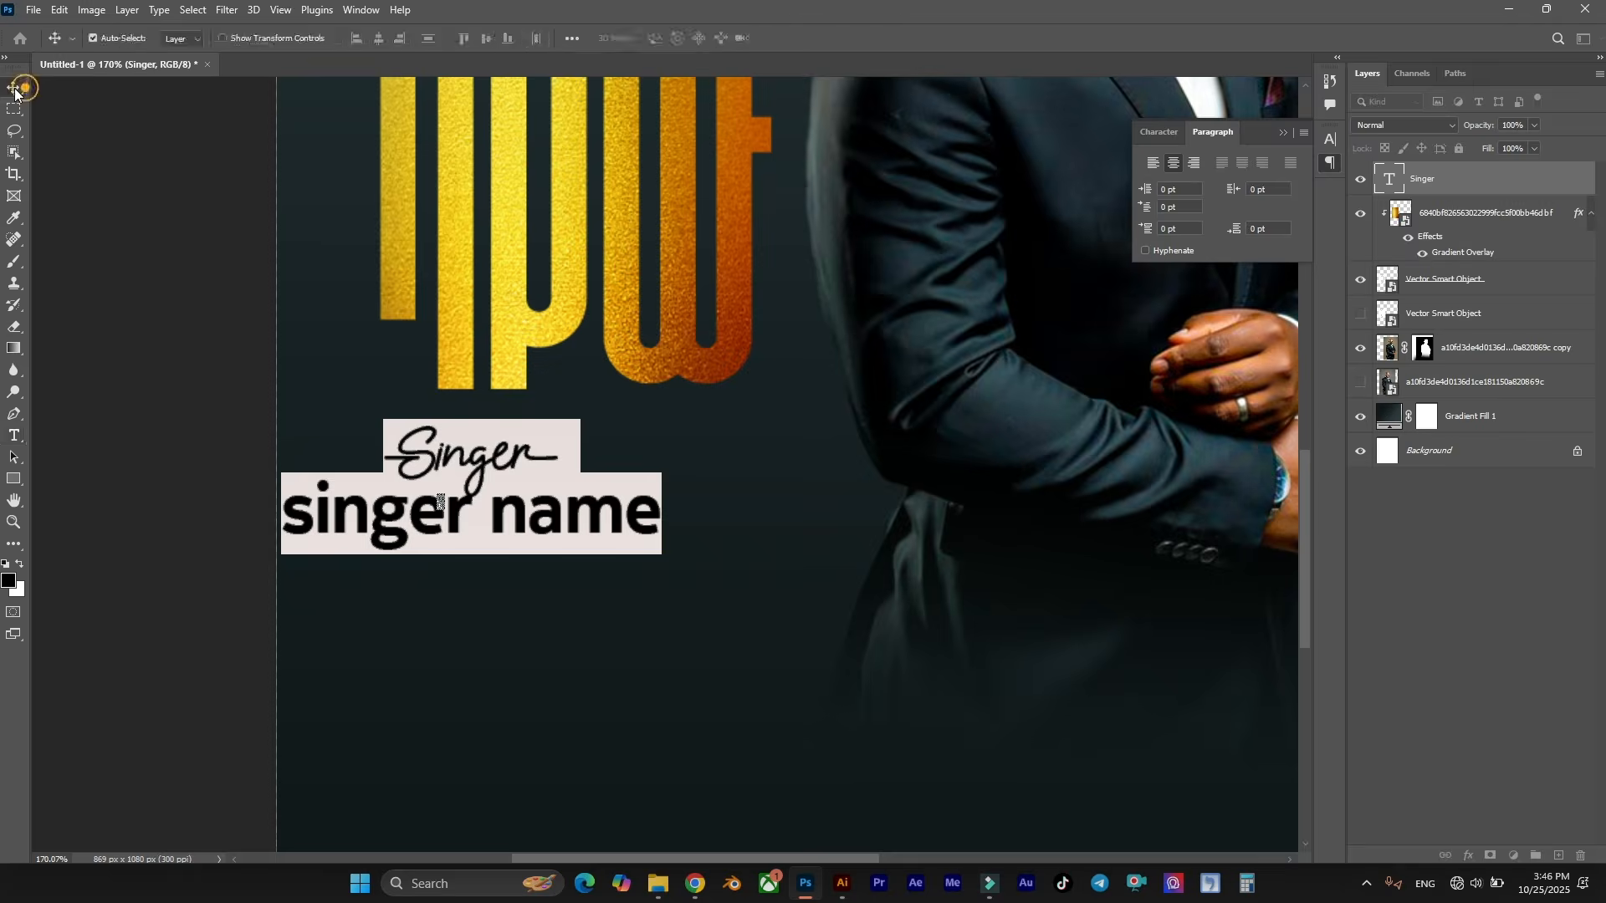
{"action": "key", "text": "ctrl+t"}
{"action": "left_click_drag", "start_coordinate": [656, 419], "coordinate": [689, 471]}
{"action": "left_click", "coordinate": [819, 38]}
Turn the "singer name" line into all caps and set its font size to 3 pt.
{"action": "scroll", "coordinate": [650, 486], "scroll_direction": "up", "scroll_amount": 3}
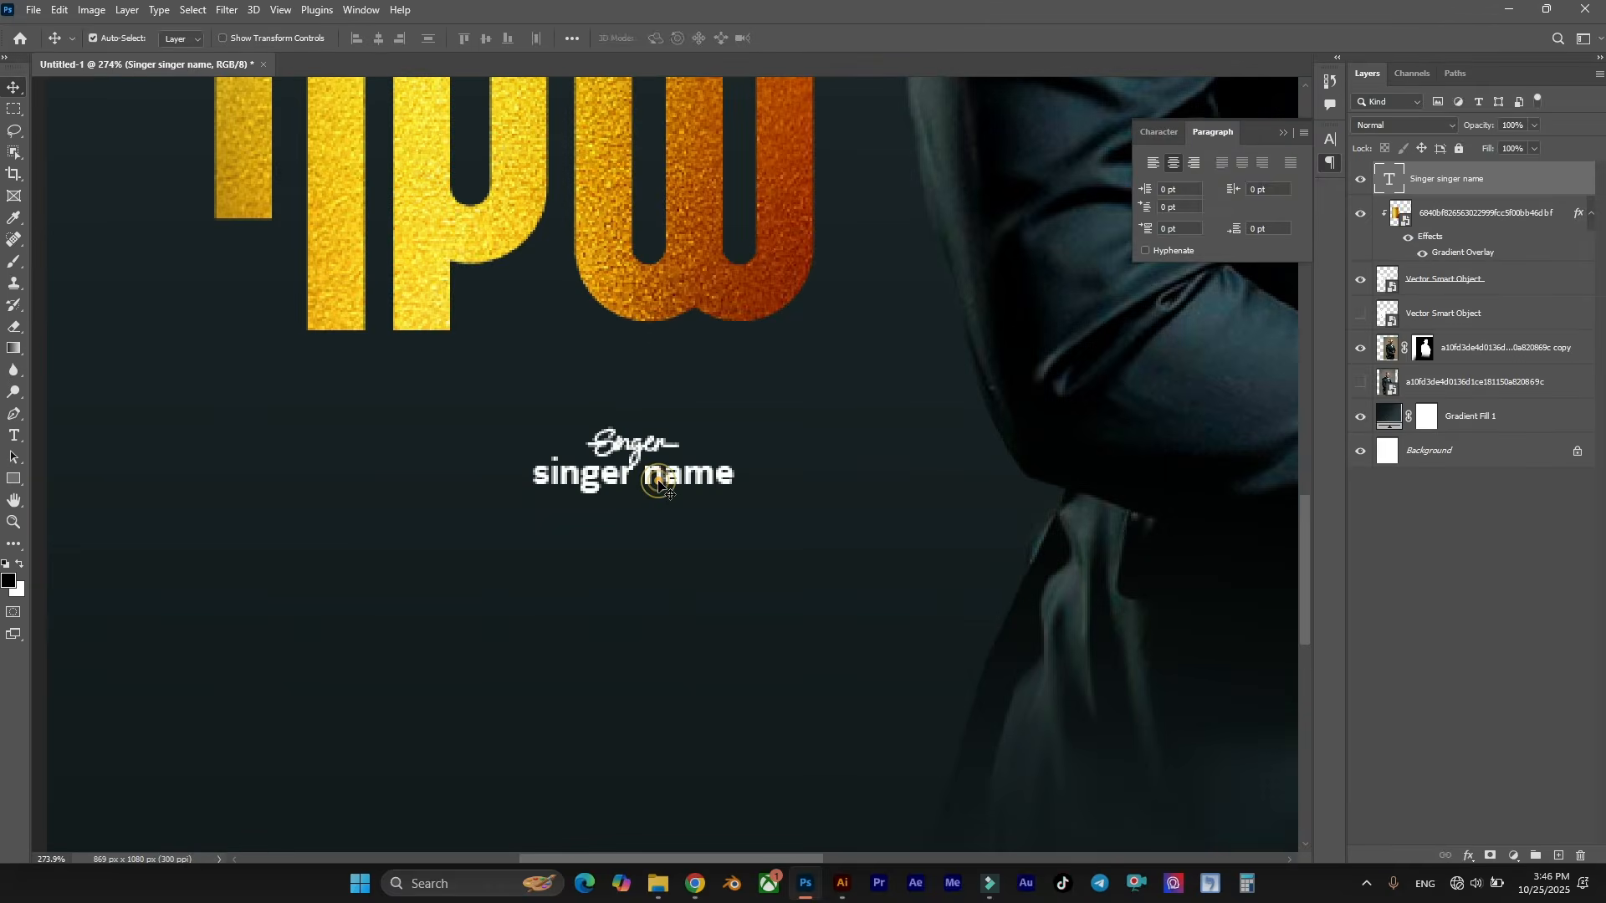
{"action": "double_click", "coordinate": [671, 477]}
{"action": "left_click_drag", "start_coordinate": [736, 474], "coordinate": [514, 479]}
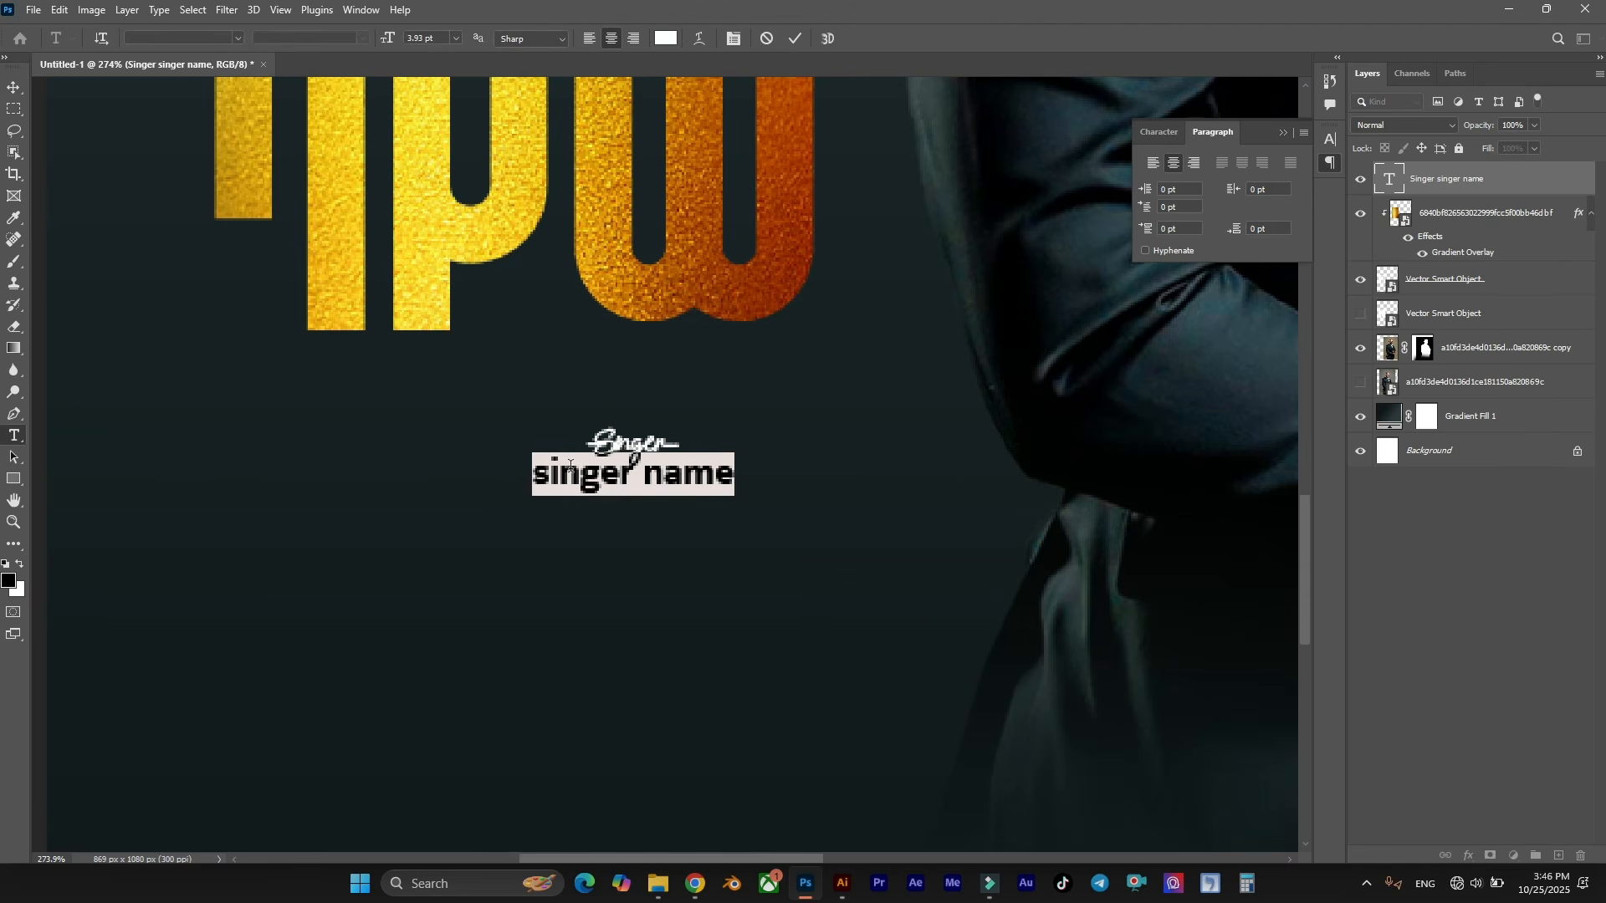
{"action": "left_click", "coordinate": [1161, 139]}
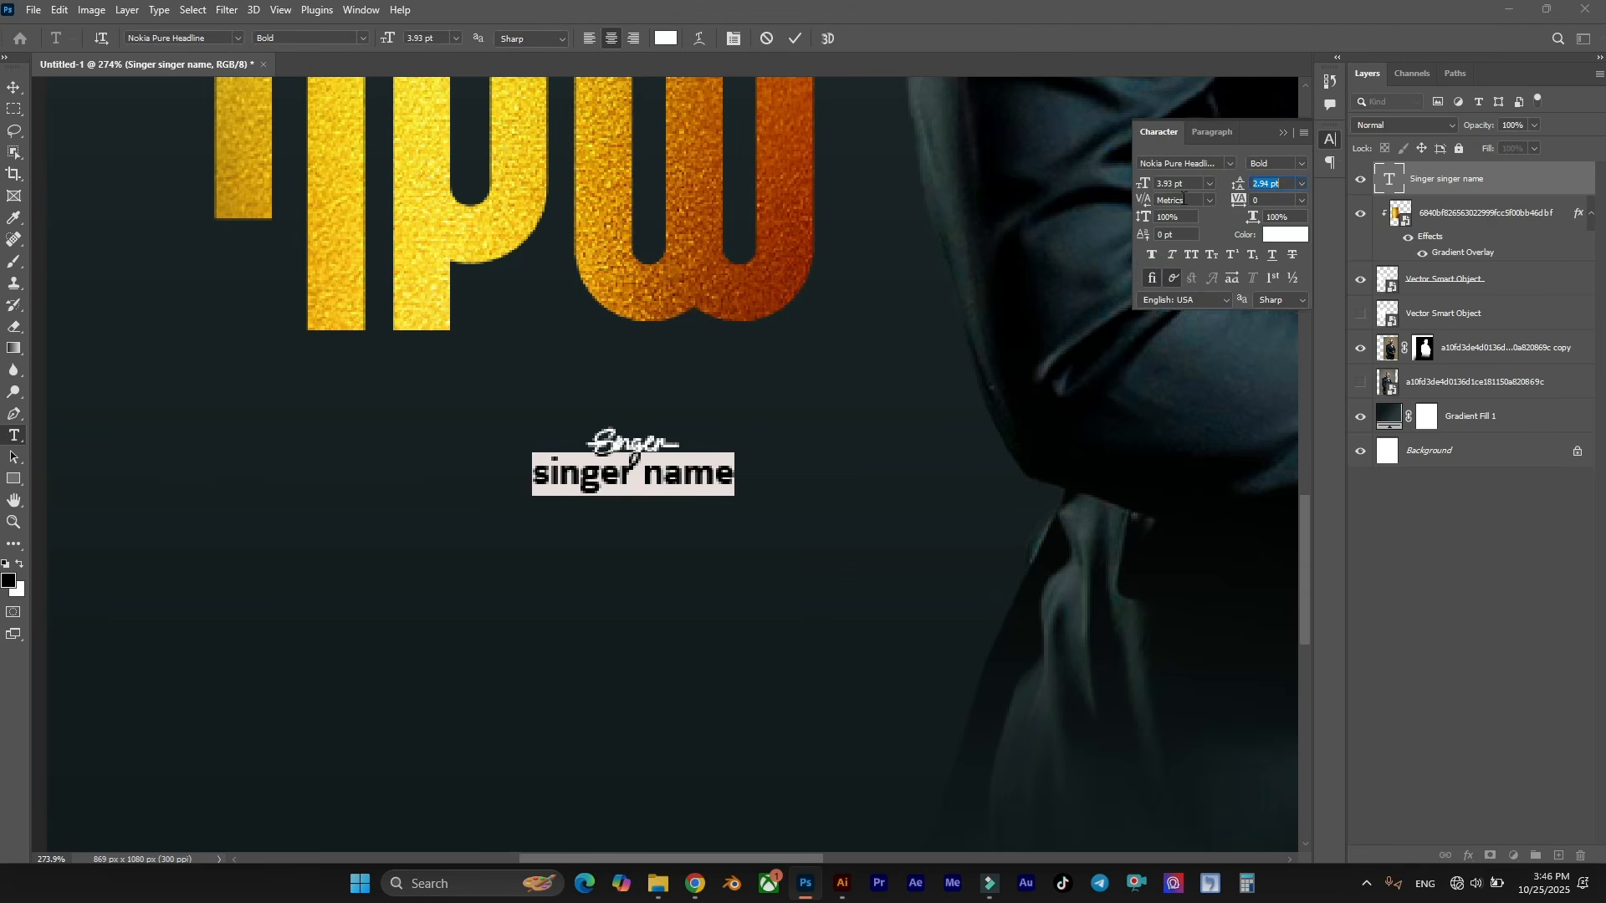
{"action": "left_click", "coordinate": [1191, 257]}
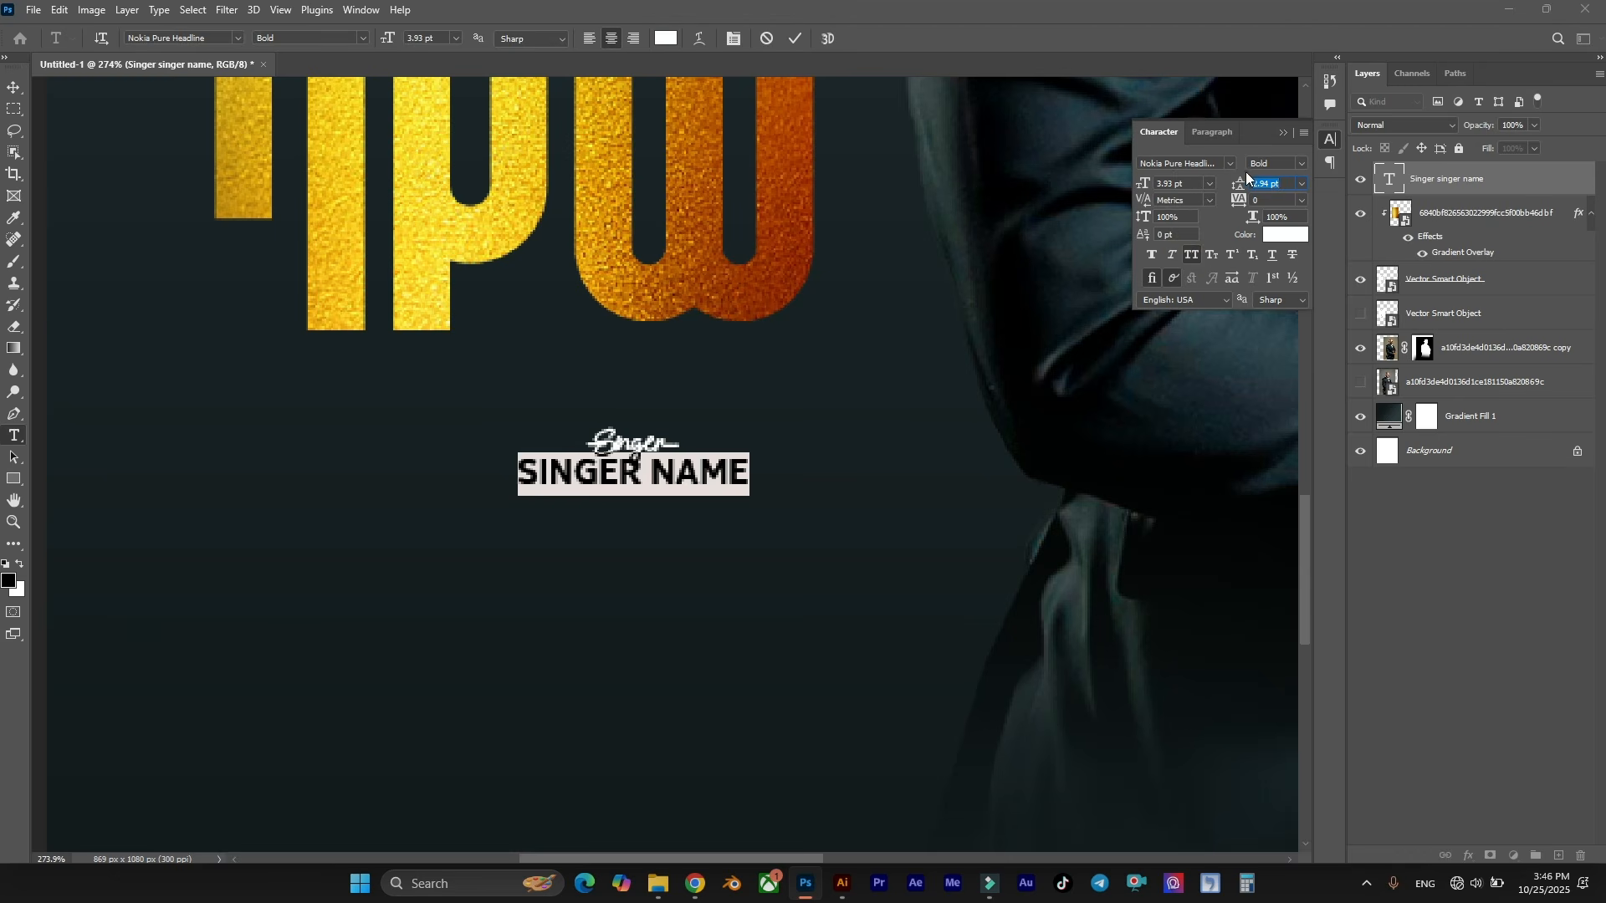
{"action": "scroll", "coordinate": [1182, 183], "scroll_direction": "up", "scroll_amount": 2}
{"action": "scroll", "coordinate": [1186, 183], "scroll_direction": "down", "scroll_amount": 2}
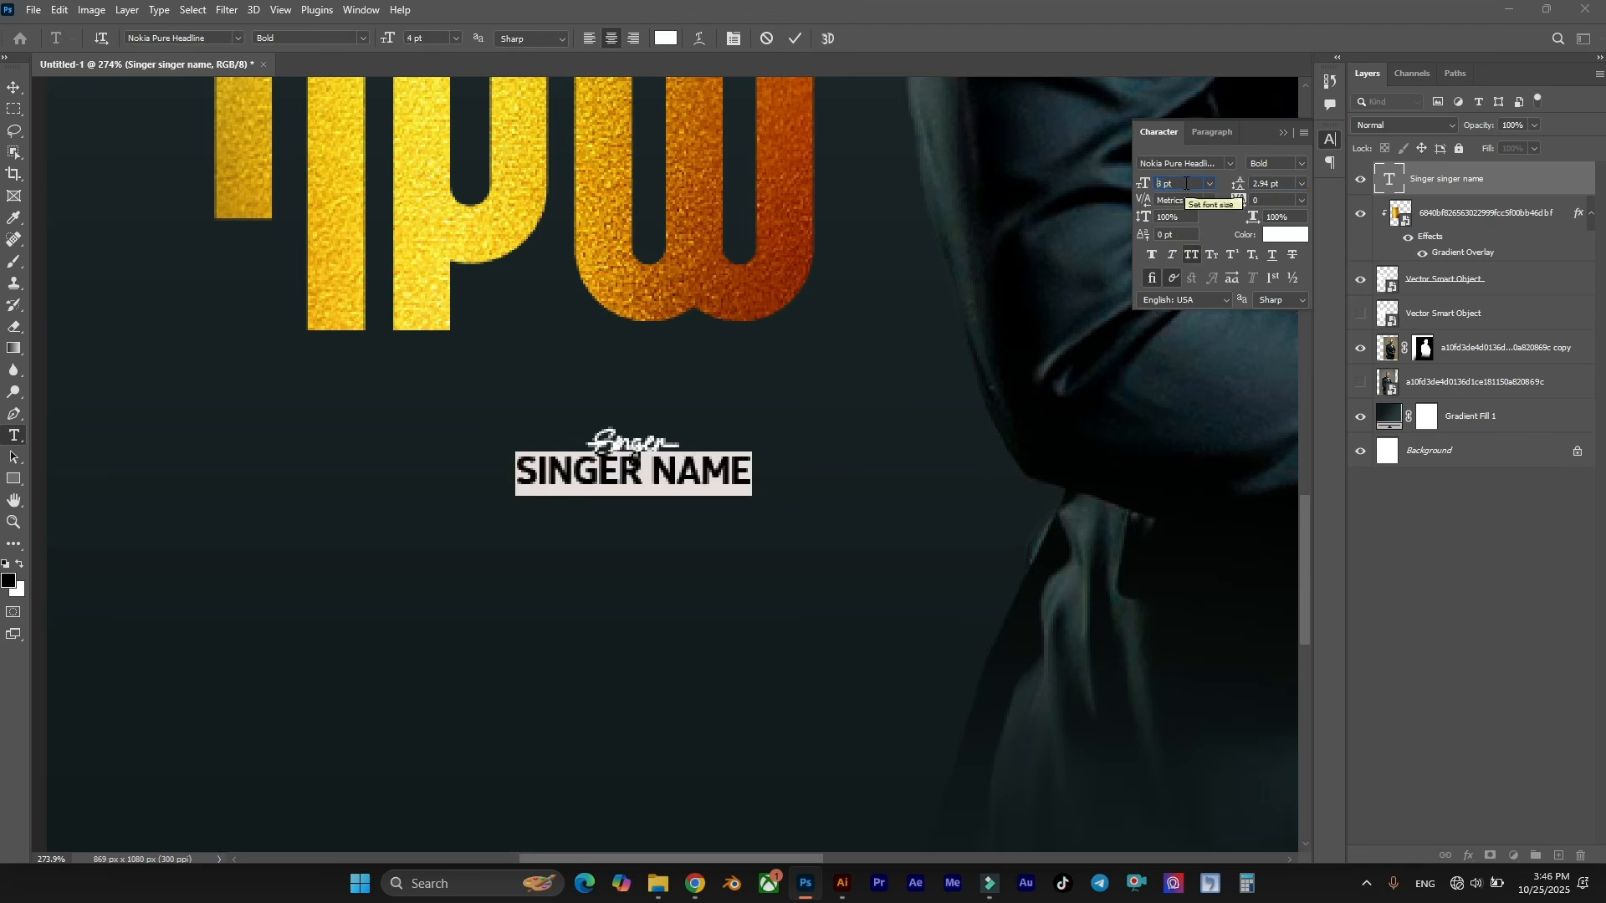
{"action": "scroll", "coordinate": [1186, 183], "scroll_direction": "up", "scroll_amount": 1}
{"action": "key", "text": "Return"}
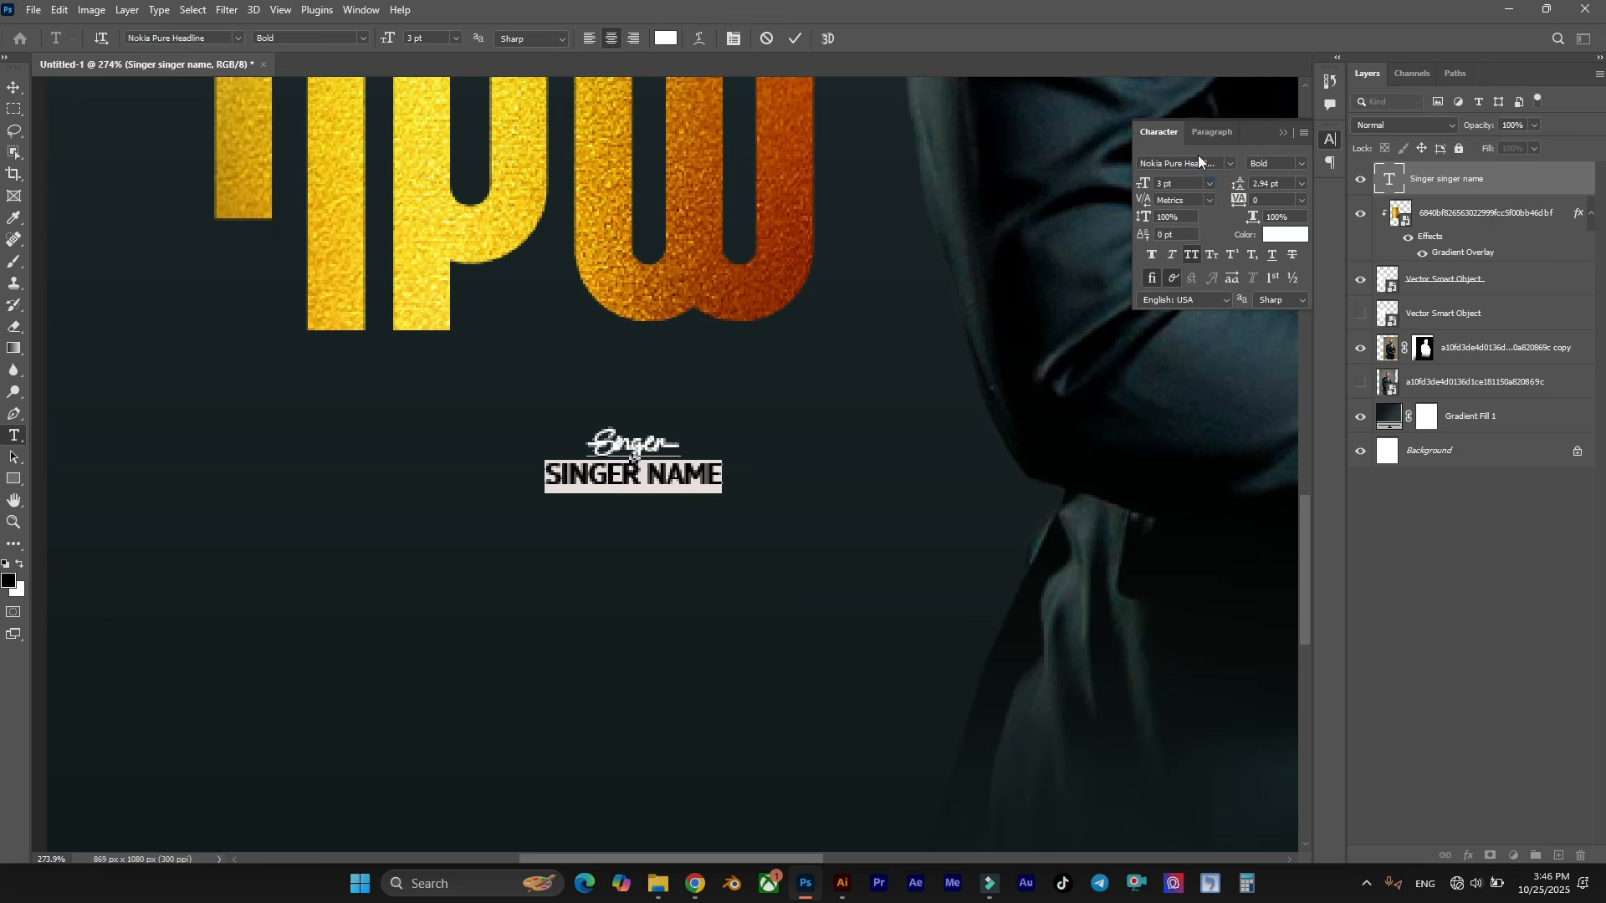
Enlarge the two-line text block and keep it just under the right part of the gold lettering.
{"action": "left_click", "coordinate": [13, 87]}
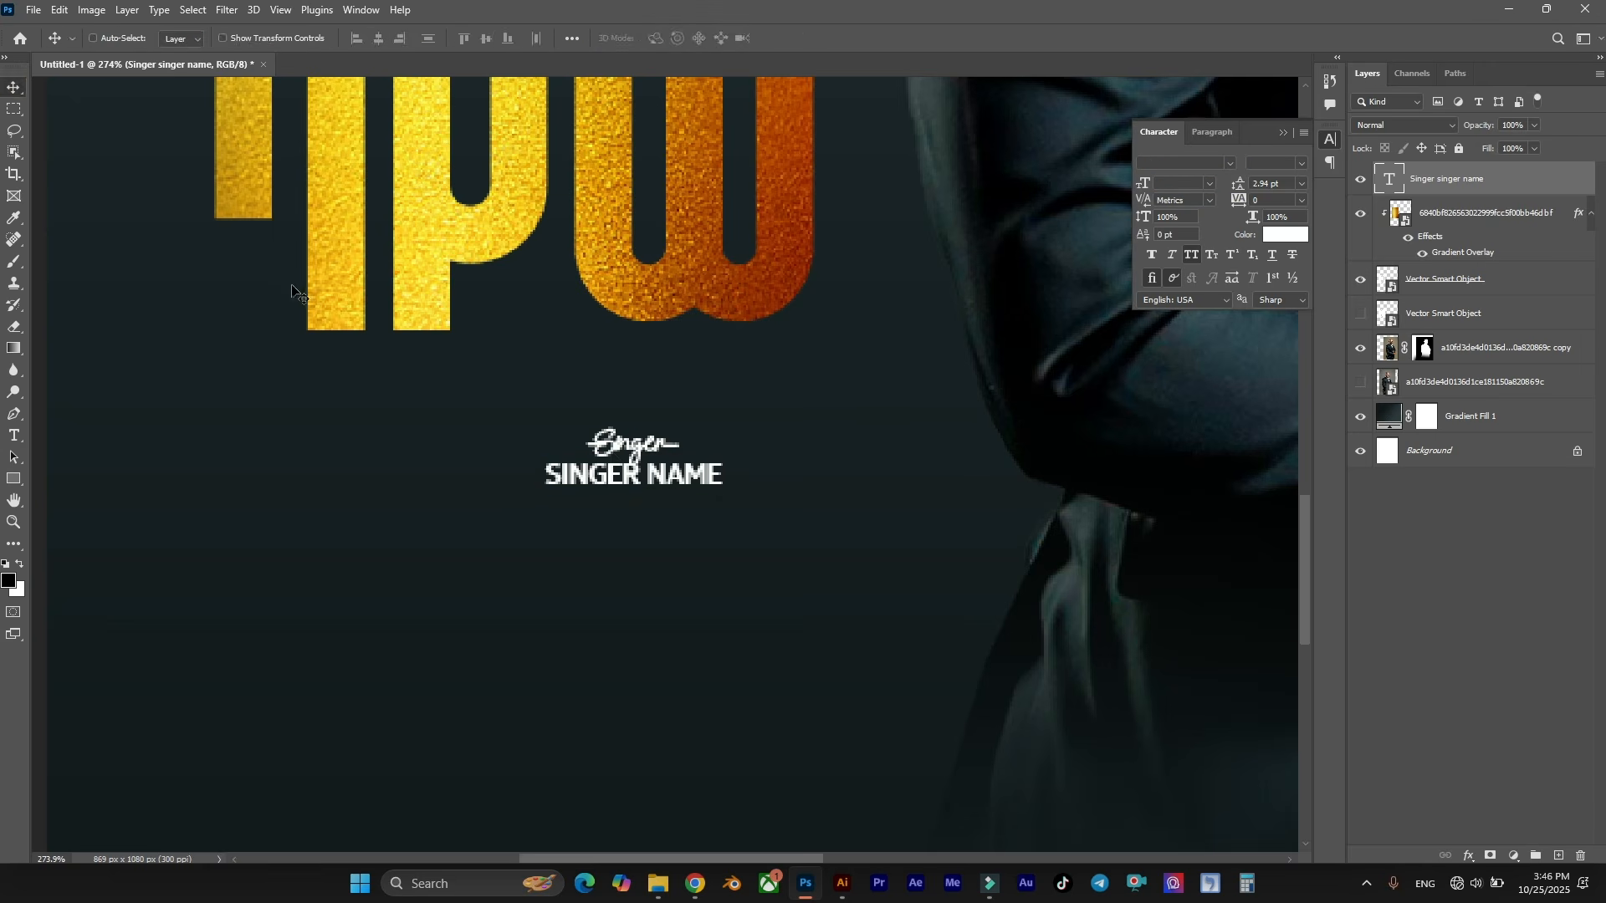
{"action": "key", "text": "ctrl+t"}
{"action": "left_click_drag", "start_coordinate": [727, 468], "coordinate": [815, 450]}
{"action": "left_click", "coordinate": [825, 38]}
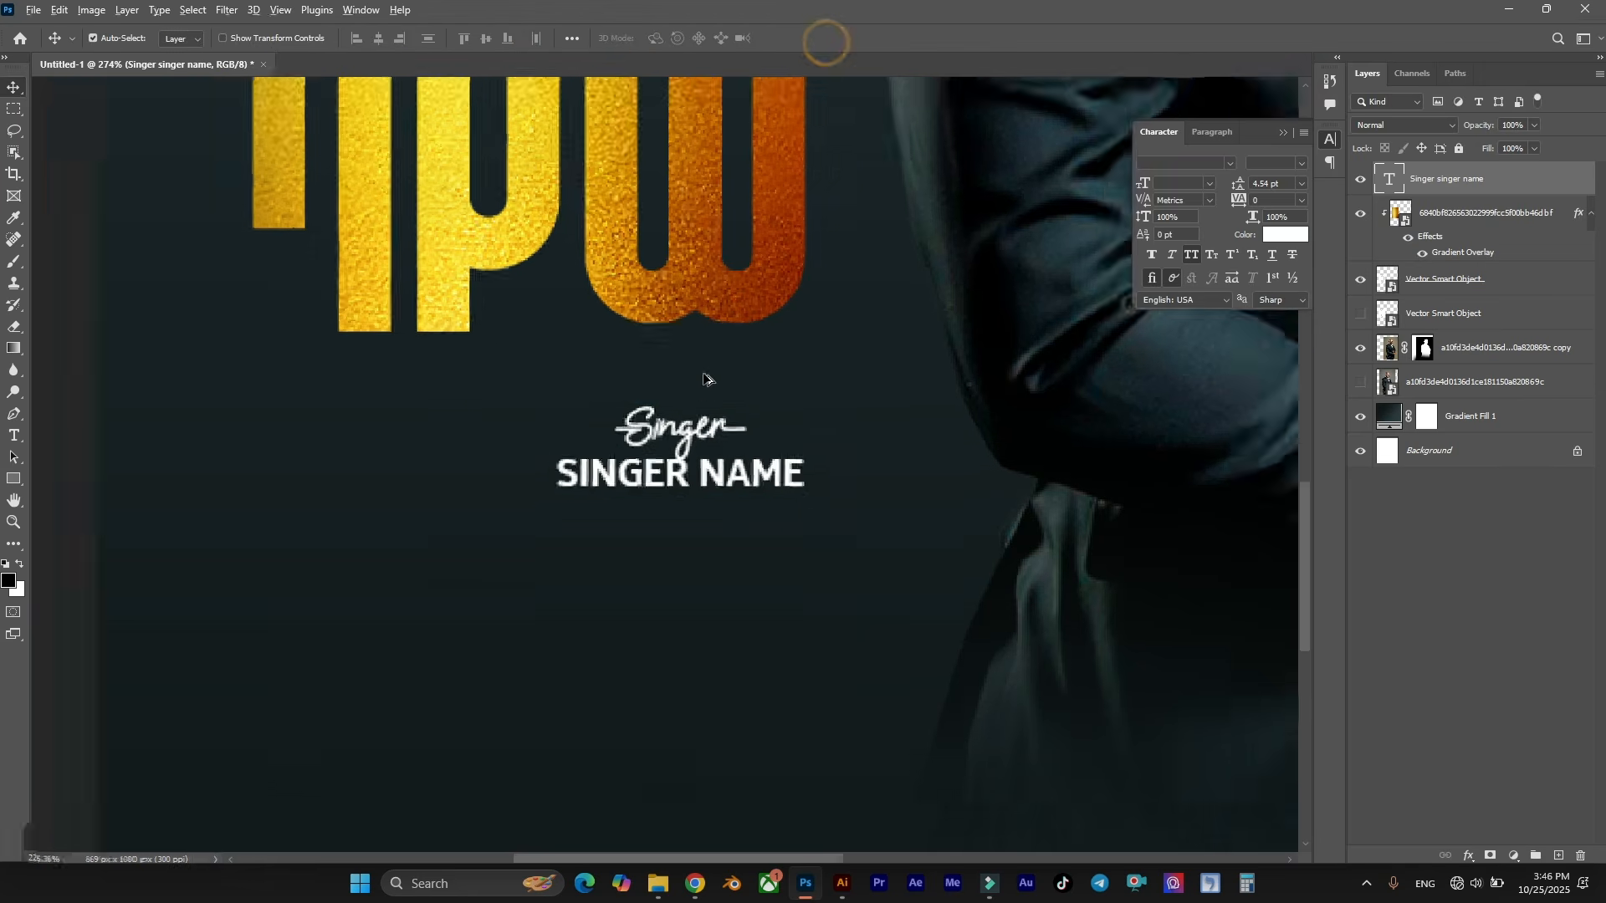
{"action": "scroll", "coordinate": [702, 372], "scroll_direction": "down", "scroll_amount": 5}
{"action": "scroll", "coordinate": [610, 520], "scroll_direction": "up", "scroll_amount": 4}
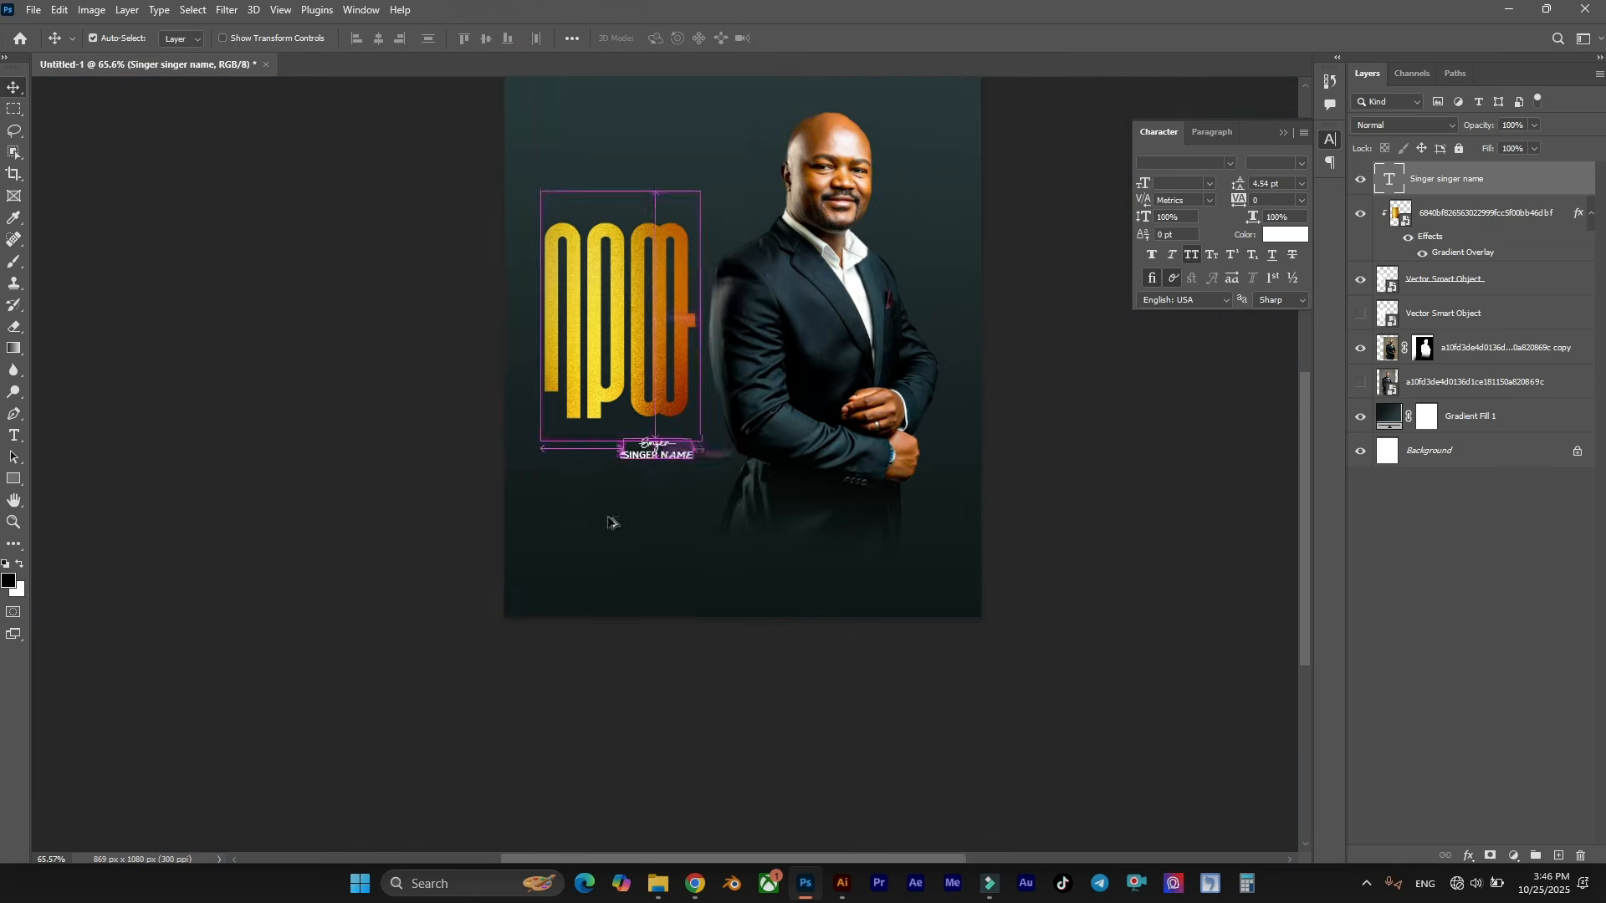
Create a wide paragraph text box of Lorem ipsum placeholder text below the singer caption, near the poster's lower edge.
{"action": "scroll", "coordinate": [747, 507], "scroll_direction": "up", "scroll_amount": 1}
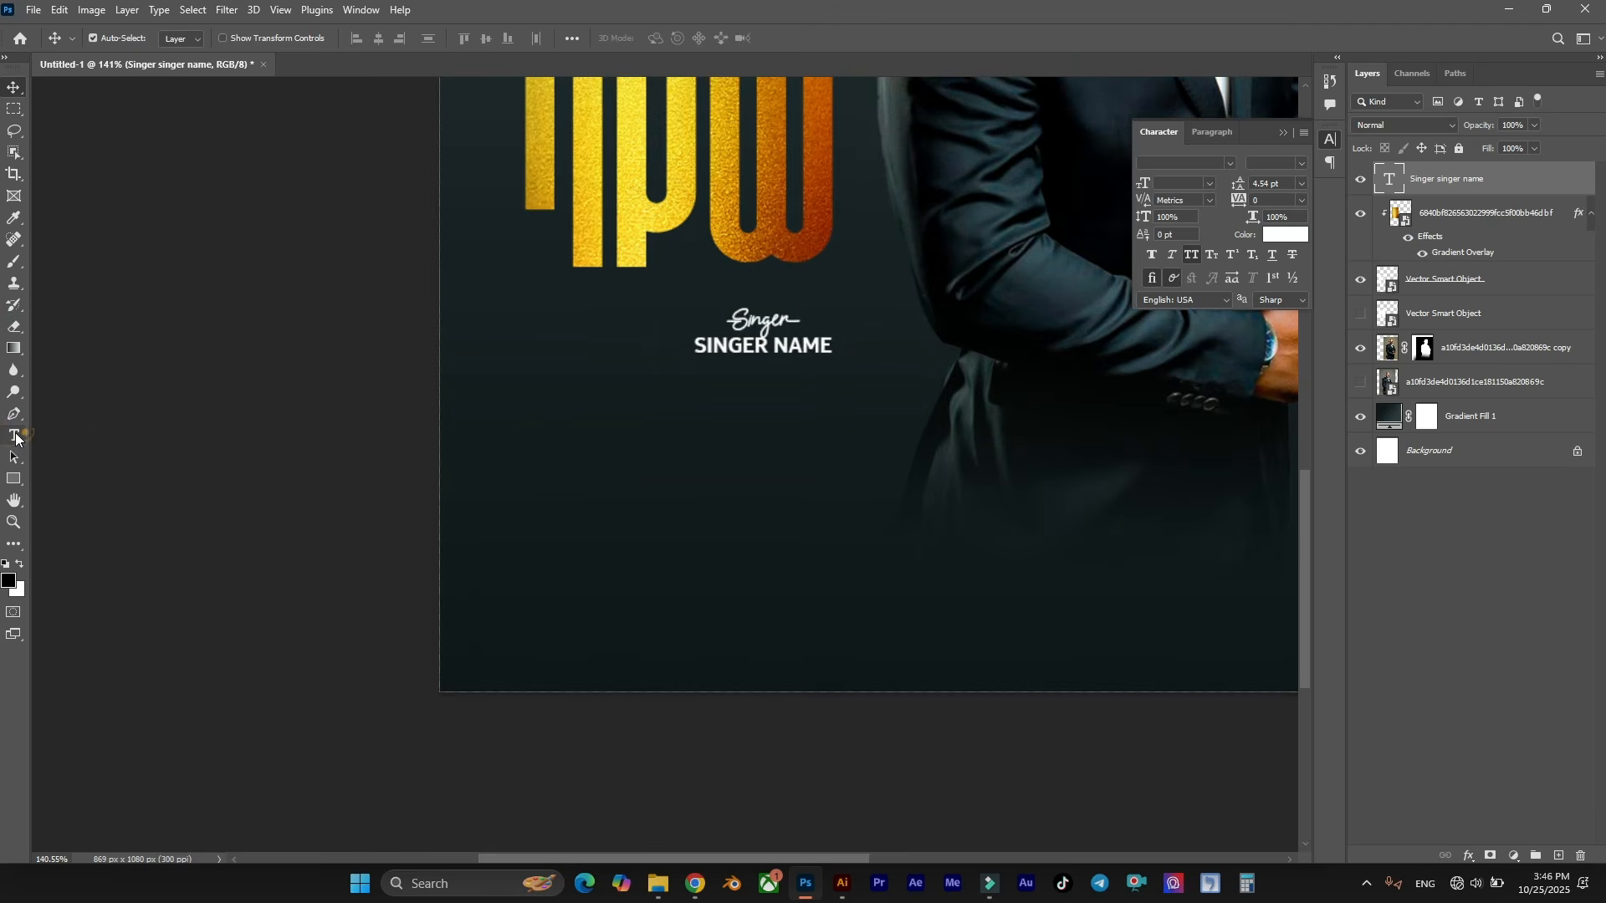
{"action": "left_click", "coordinate": [15, 436]}
{"action": "scroll", "coordinate": [585, 490], "scroll_direction": "up", "scroll_amount": 2}
{"action": "left_click_drag", "start_coordinate": [354, 414], "coordinate": [1085, 615]}
{"action": "scroll", "coordinate": [852, 501], "scroll_direction": "up", "scroll_amount": 1}
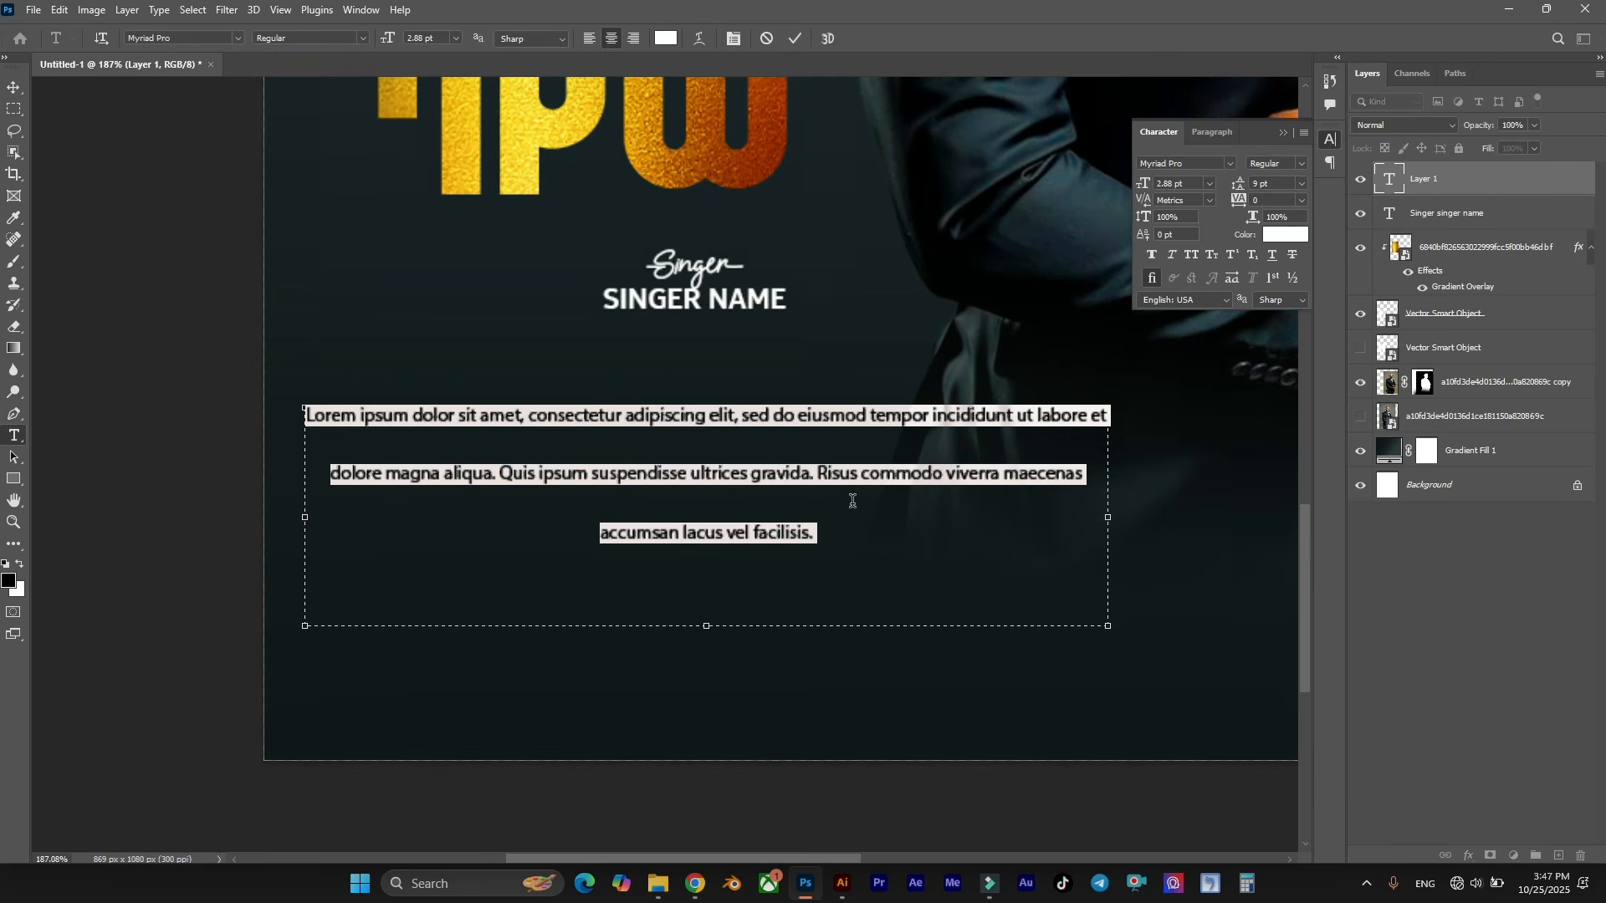
{"action": "left_click", "coordinate": [1189, 254]}
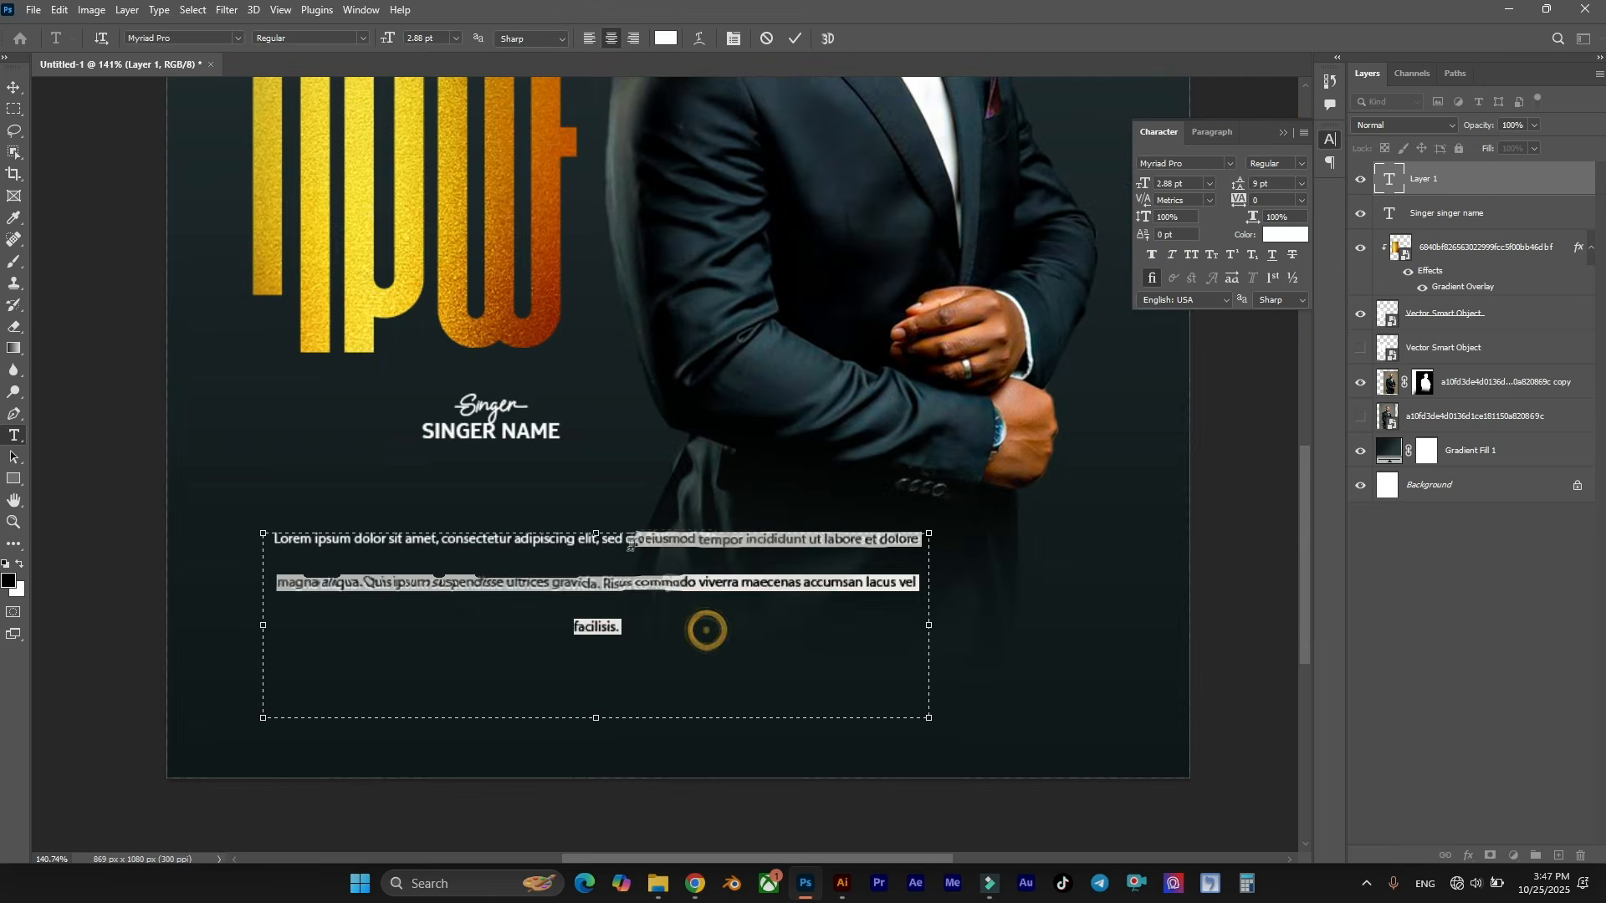
Lengthen the placeholder paragraph by pasting a copy of its middle passage at the end.
{"action": "left_click_drag", "start_coordinate": [466, 537], "coordinate": [597, 582]}
{"action": "key", "text": "ctrl+c"}
{"action": "left_click", "coordinate": [667, 627]}
{"action": "key", "text": "ctrl+v"}
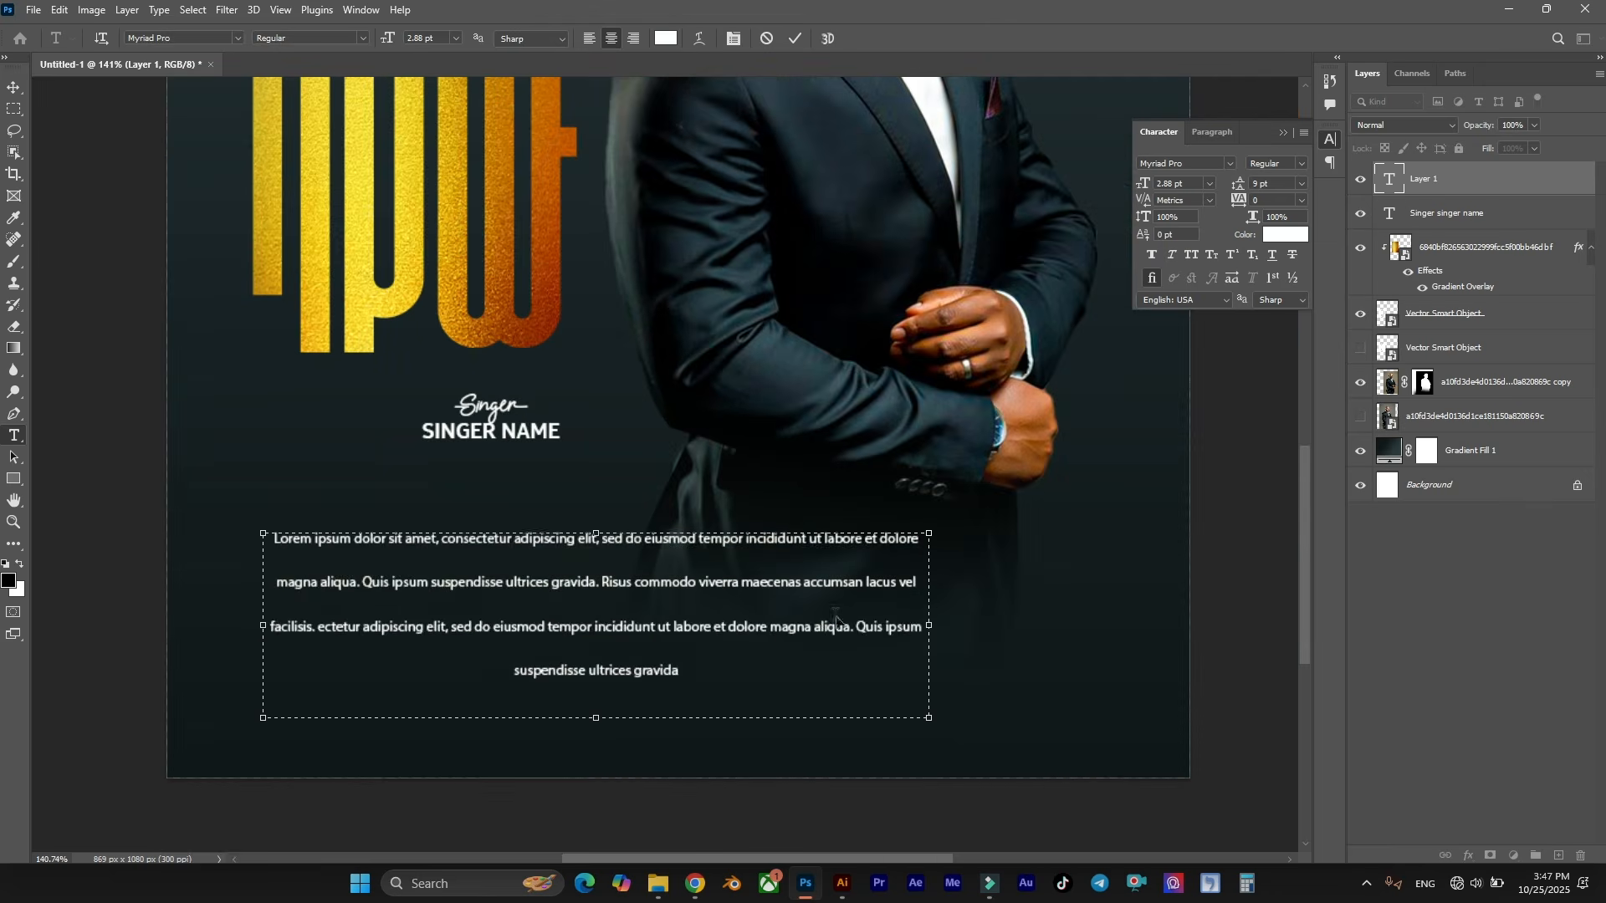
Tighten the whole paragraph's leading to 4 pt and narrow its text box slightly.
{"action": "key", "text": "ctrl+a"}
{"action": "key", "text": "alt+Up"}
{"action": "key", "text": "alt+Up"}
{"action": "key", "text": "alt+Up"}
{"action": "key", "text": "alt+Up"}
{"action": "key", "text": "alt+Up"}
{"action": "left_click_drag", "start_coordinate": [928, 625], "coordinate": [847, 625]}
{"action": "left_click", "coordinate": [796, 38]}
Turn the paragraph into all caps and trim its trailing words and box height to four lines.
{"action": "scroll", "coordinate": [752, 561], "scroll_direction": "down", "scroll_amount": 1}
{"action": "key", "text": "ctrl+shift+k"}
{"action": "left_click", "coordinate": [733, 594]}
{"action": "left_click_drag", "start_coordinate": [733, 594], "coordinate": [884, 612]}
{"action": "key", "text": "BackSpace"}
{"action": "left_click_drag", "start_coordinate": [596, 701], "coordinate": [595, 610]}
{"action": "scroll", "coordinate": [485, 510], "scroll_direction": "up", "scroll_amount": 1}
{"action": "key", "text": "ctrl+Return"}
Give the opening words "Lorem ipsum dolor sit" a bolder font style.
{"action": "left_click_drag", "start_coordinate": [481, 542], "coordinate": [340, 542]}
{"action": "left_click", "coordinate": [1302, 164]}
{"action": "left_click", "coordinate": [1273, 206]}
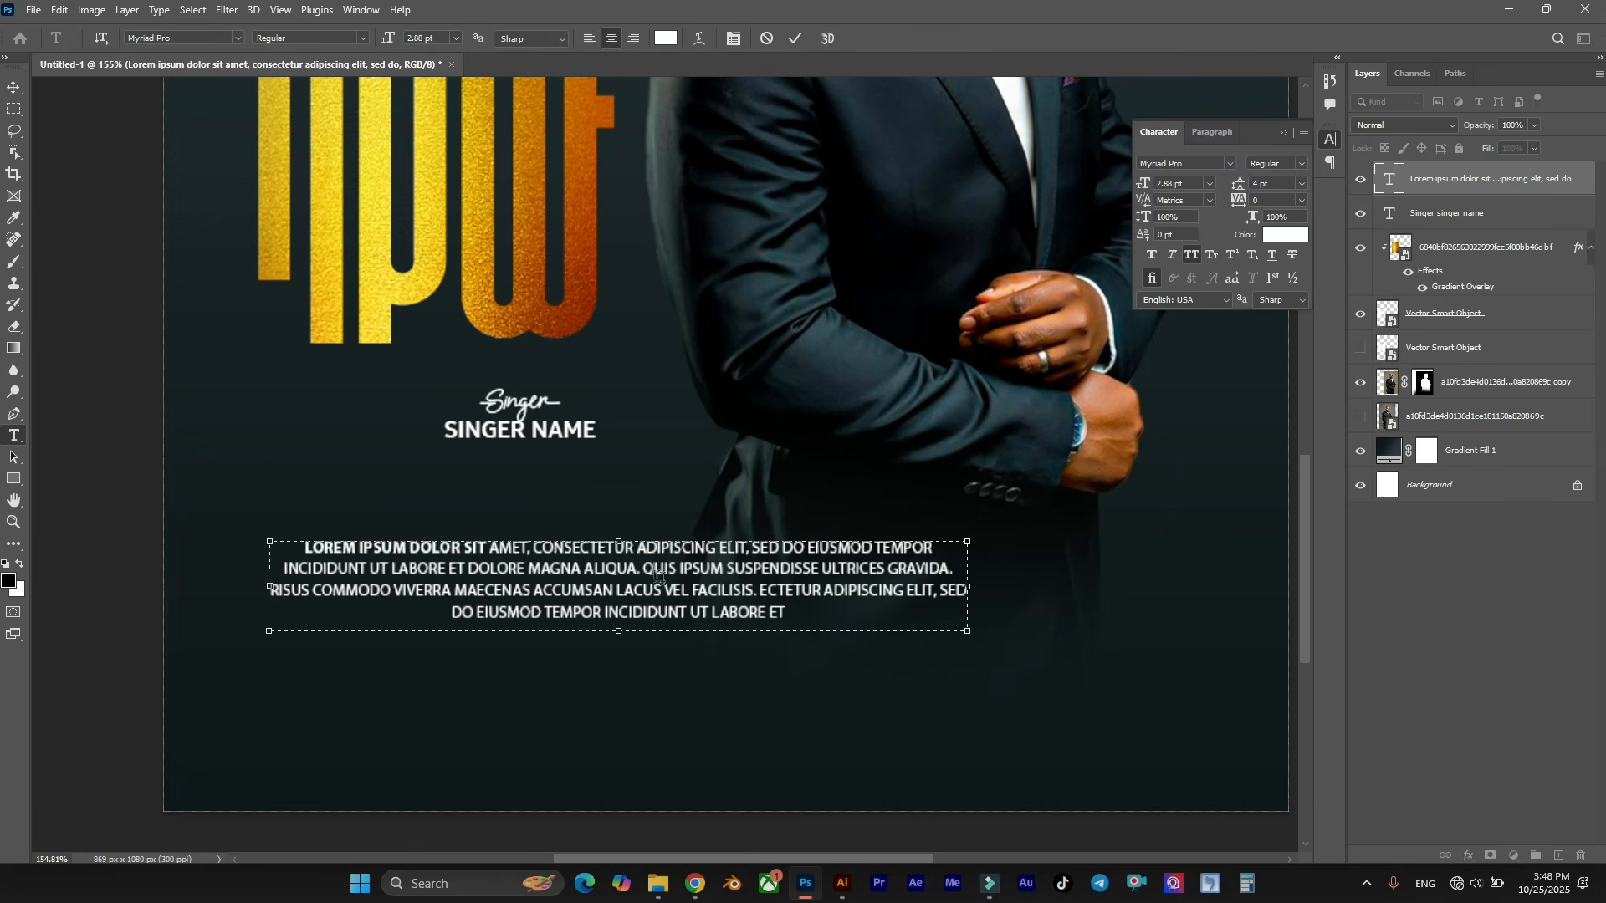
Set the whole placeholder paragraph in Montserrat Medium.
{"action": "key", "text": "ctrl+a"}
{"action": "left_click", "coordinate": [1194, 163]}
{"action": "type", "text": "mon"}
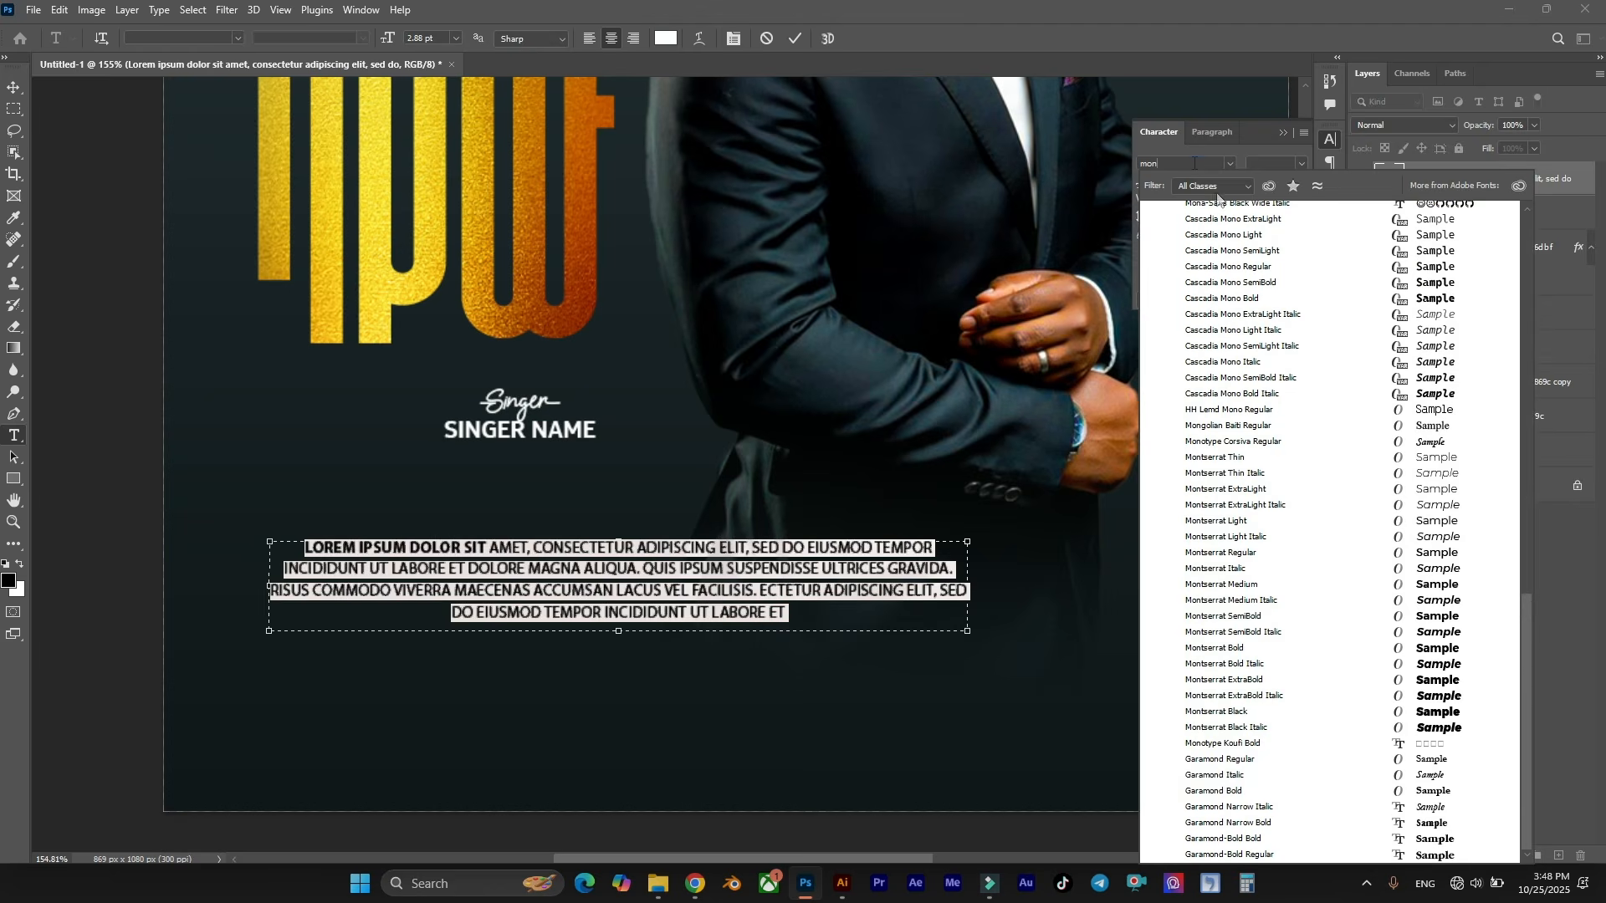
{"action": "left_click", "coordinate": [1376, 585]}
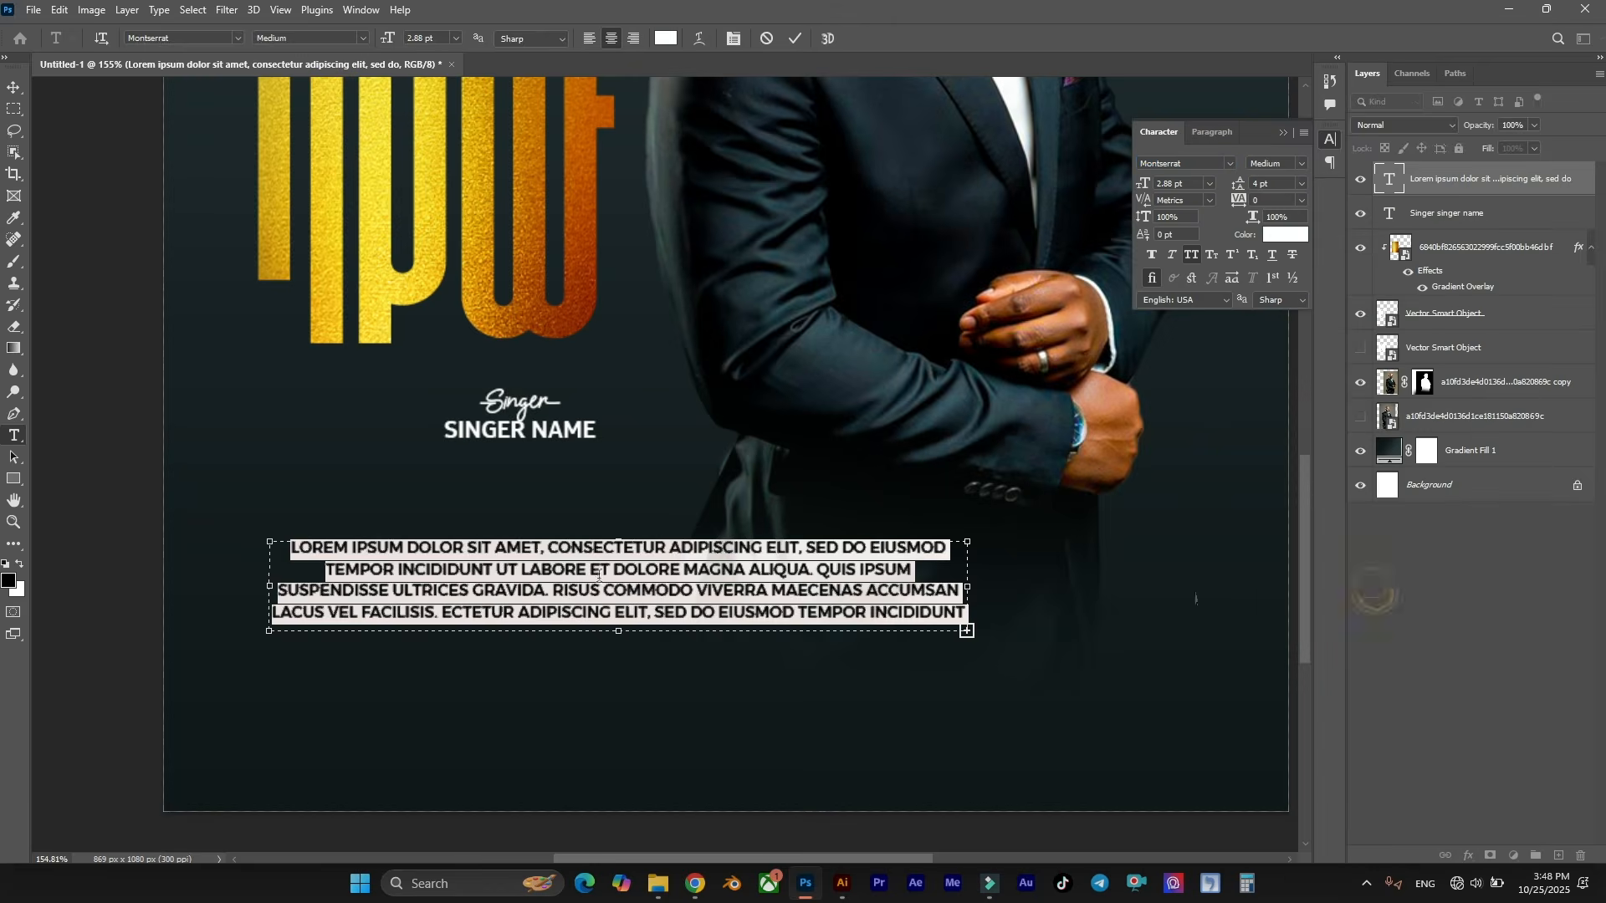
Set "Lorem ipsum dolor sit", "adipiscing elit, sed do" and "ut labore et dolore" to Montserrat Light in the paragraph's first two lines.
{"action": "left_click_drag", "start_coordinate": [290, 548], "coordinate": [492, 549]}
{"action": "left_click", "coordinate": [1277, 163]}
{"action": "left_click", "coordinate": [1305, 240]}
{"action": "left_click_drag", "start_coordinate": [669, 548], "coordinate": [865, 544]}
{"action": "left_click", "coordinate": [1301, 165]}
{"action": "left_click", "coordinate": [1302, 233]}
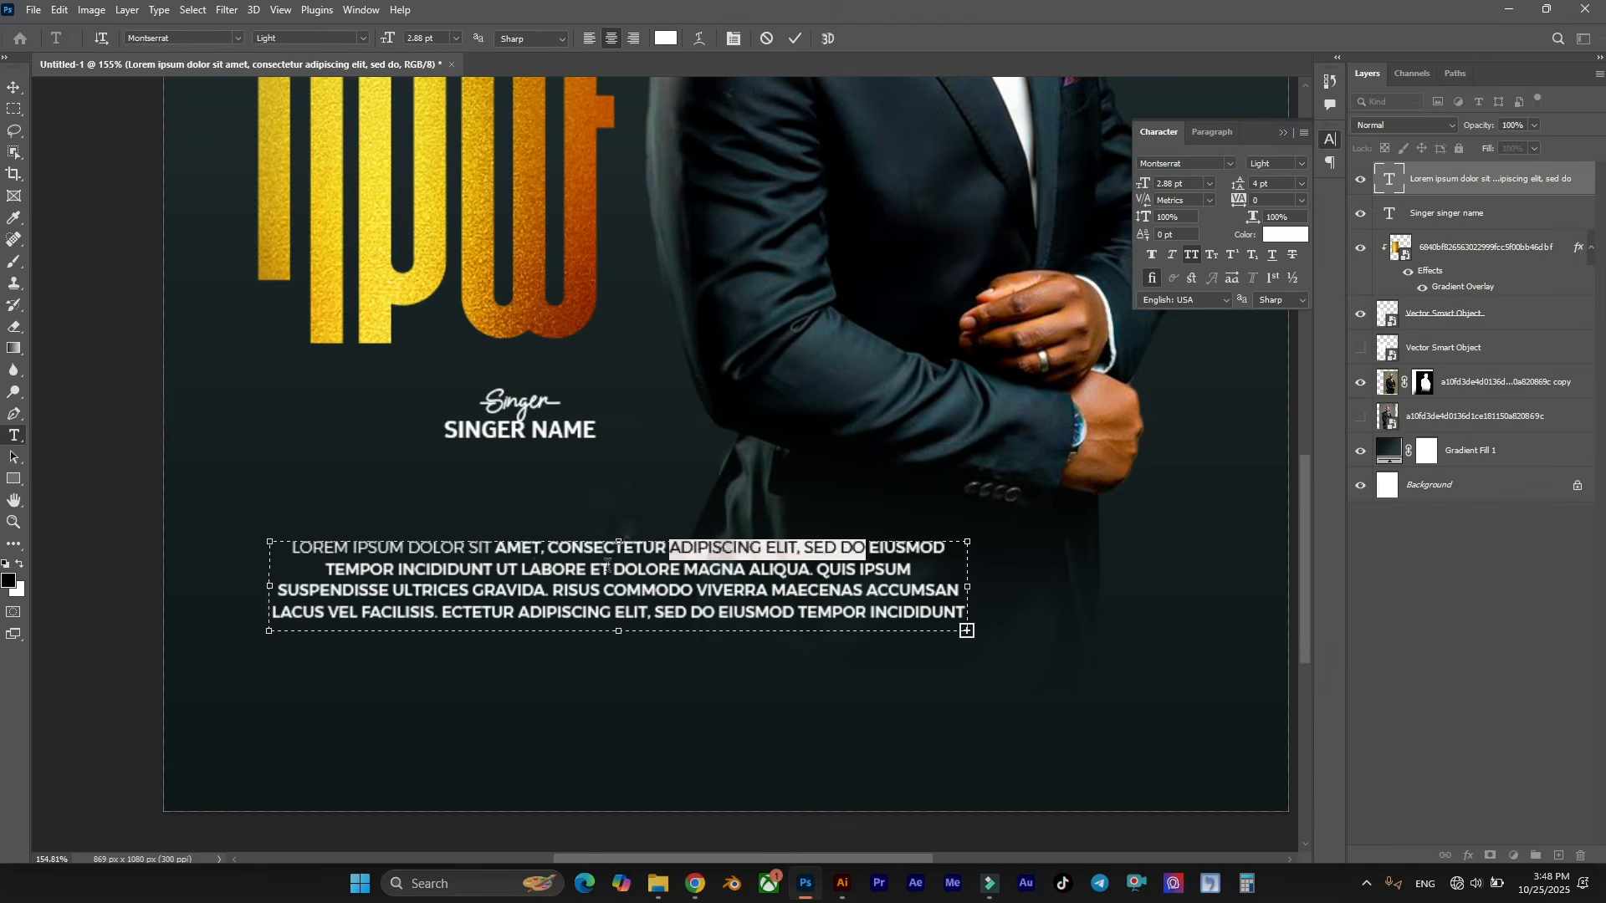
{"action": "left_click_drag", "start_coordinate": [496, 570], "coordinate": [680, 569]}
{"action": "left_click", "coordinate": [1302, 163]}
{"action": "left_click", "coordinate": [1301, 234]}
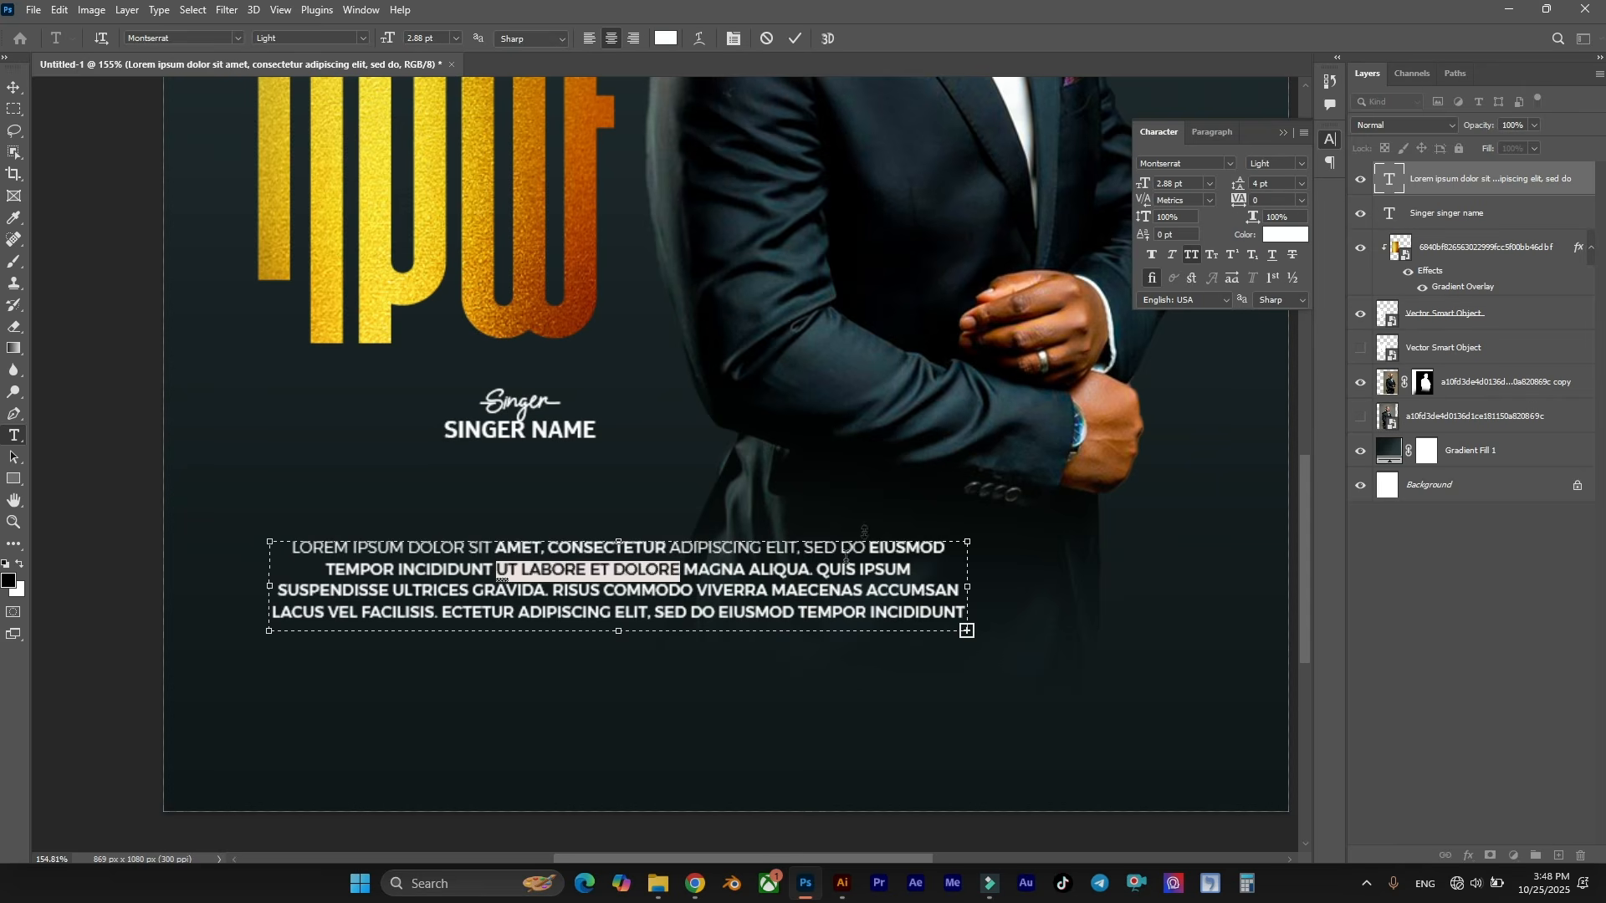
Set "suspendisse ultrices" and "viverra maecenas accumsan" in the paragraph's third line to Montserrat Light.
{"action": "left_click", "coordinate": [823, 569]}
{"action": "left_click_drag", "start_coordinate": [469, 590], "coordinate": [276, 591]}
{"action": "left_click", "coordinate": [1302, 164]}
{"action": "left_click", "coordinate": [1302, 233]}
{"action": "left_click_drag", "start_coordinate": [695, 591], "coordinate": [957, 591]}
{"action": "left_click", "coordinate": [1301, 164]}
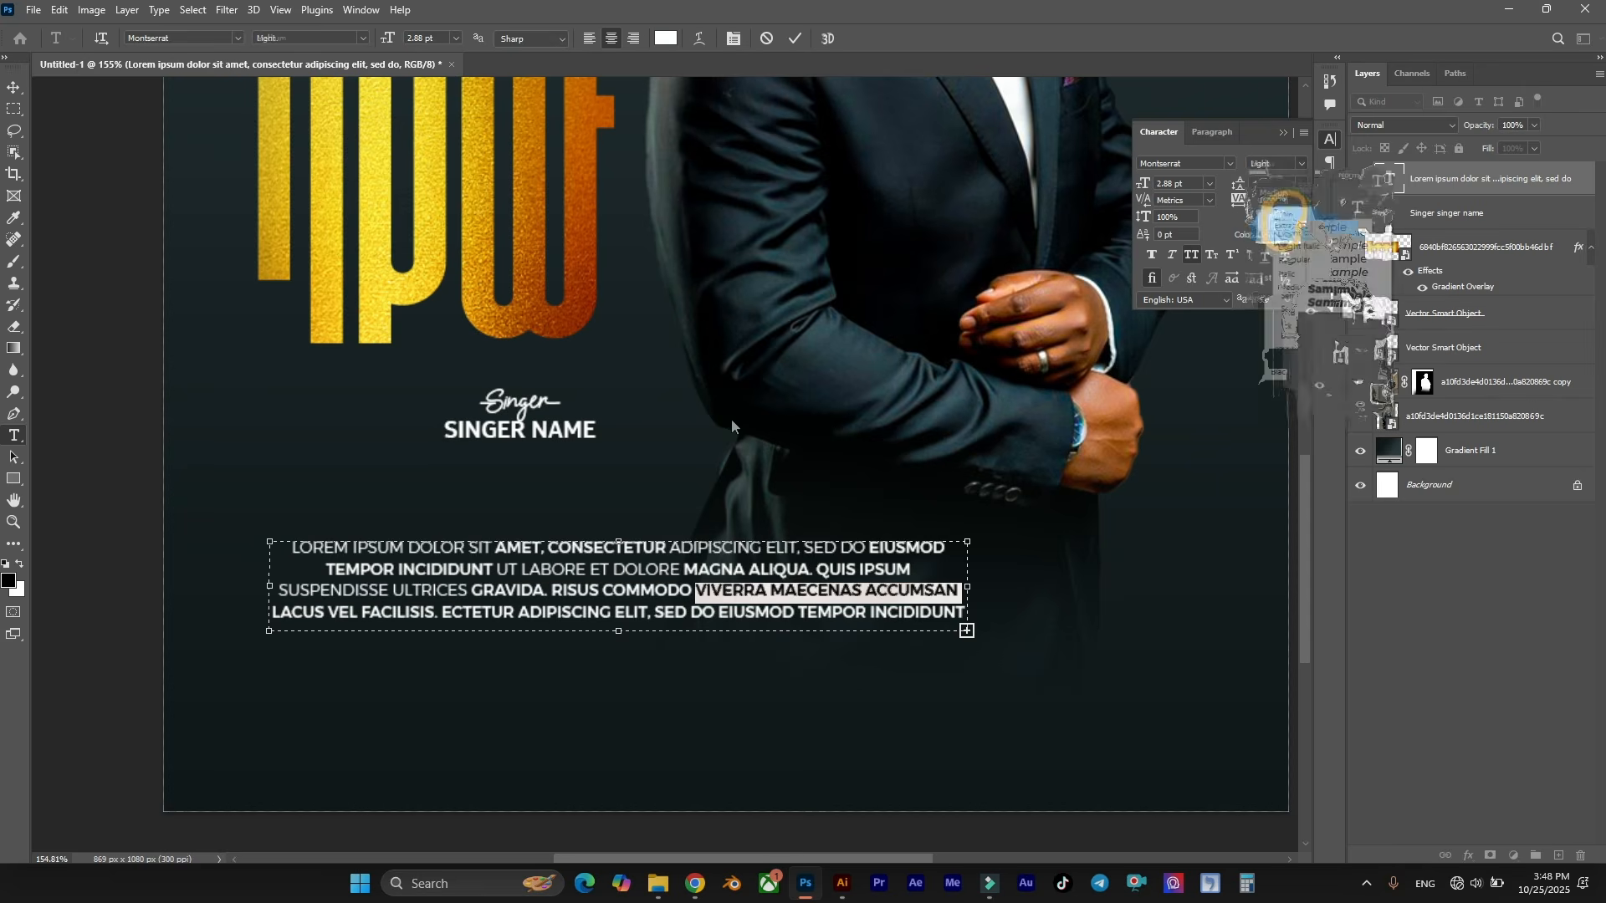
{"action": "left_click", "coordinate": [1302, 233]}
Set "ectetur adipiscing elit, sed" and "incididunt ut labore et" to Light and widen the text box to about 597 px.
{"action": "left_click_drag", "start_coordinate": [688, 613], "coordinate": [441, 614]}
{"action": "left_click", "coordinate": [1302, 164]}
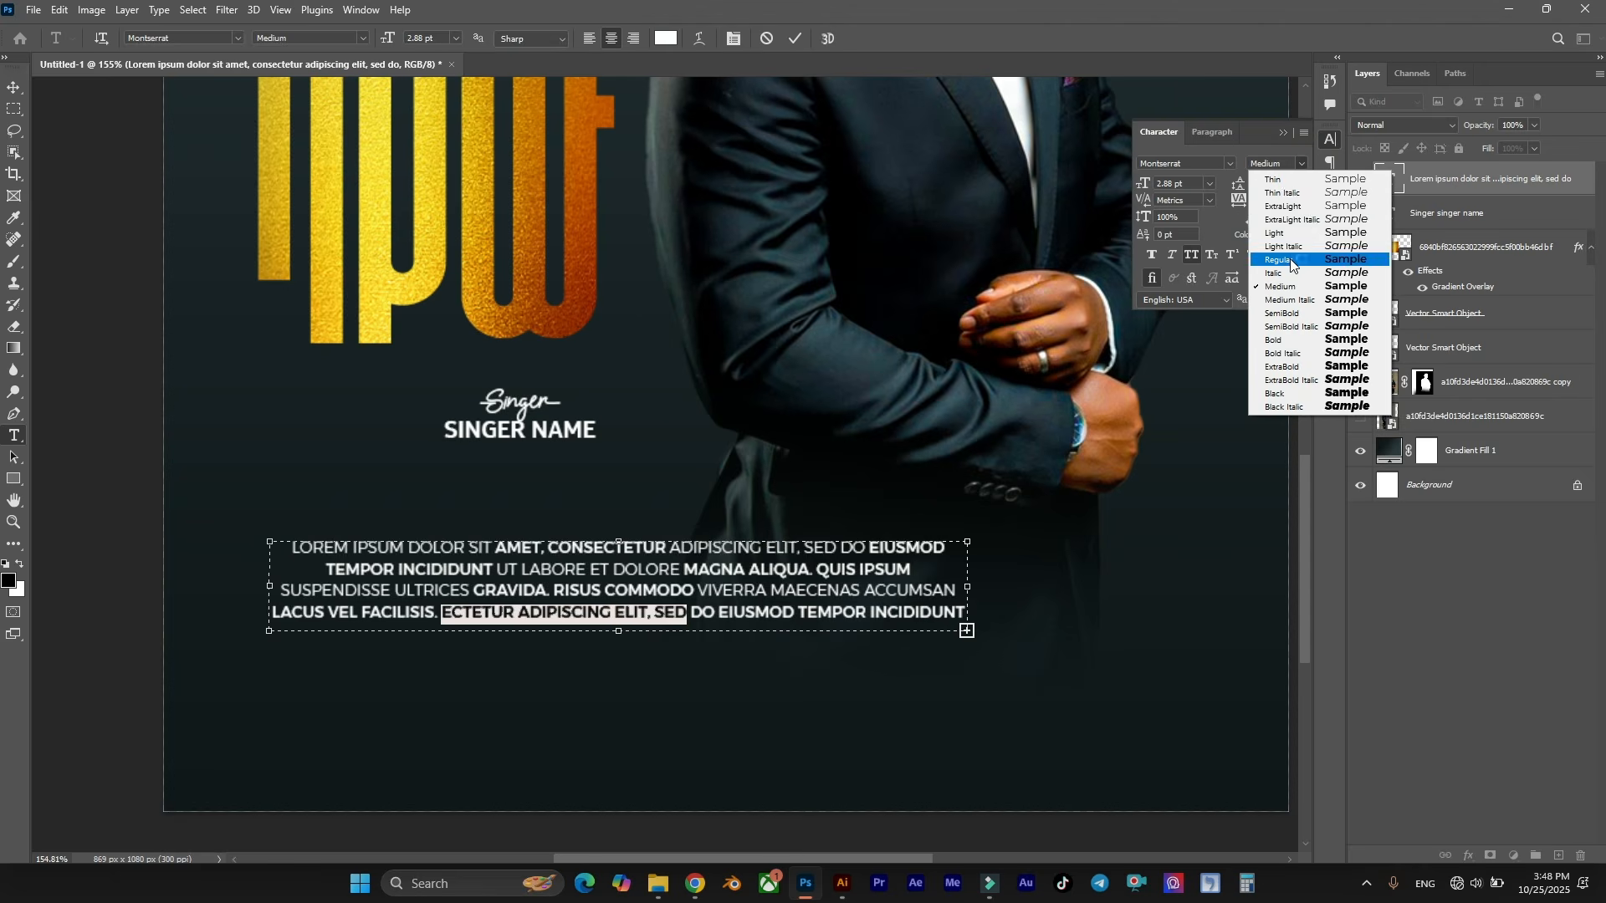
{"action": "left_click", "coordinate": [1301, 234]}
{"action": "left_click_drag", "start_coordinate": [868, 613], "coordinate": [1044, 586]}
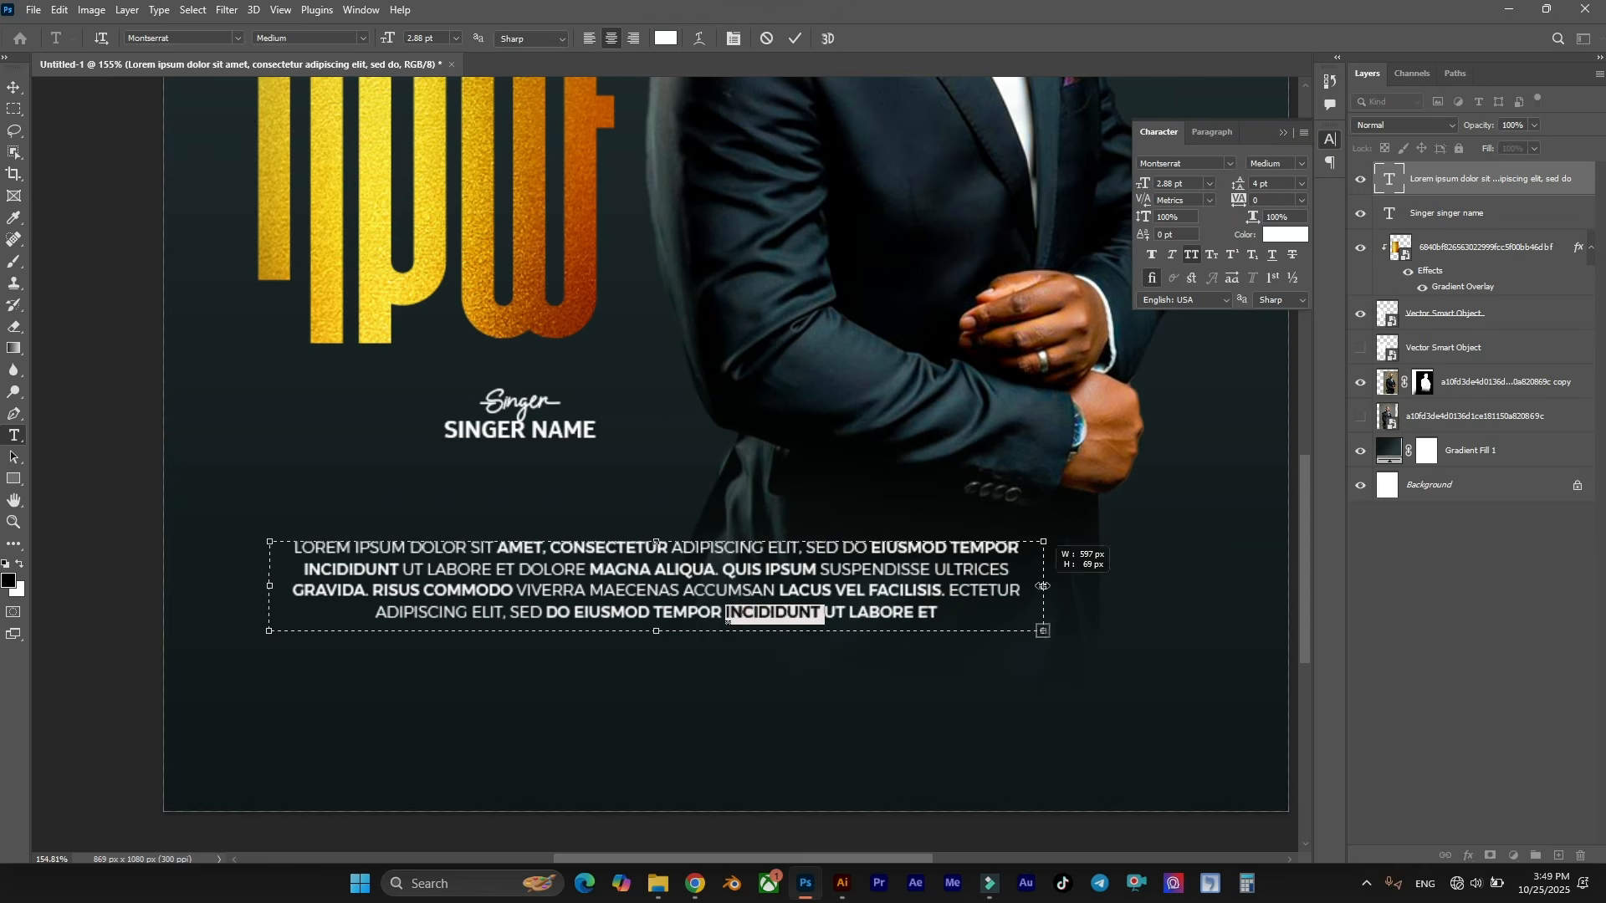
{"action": "left_click_drag", "start_coordinate": [941, 614], "coordinate": [729, 613]}
{"action": "left_click", "coordinate": [1301, 164]}
{"action": "left_click", "coordinate": [1301, 233]}
{"action": "key", "text": "ctrl+Return"}
{"action": "scroll", "coordinate": [767, 522], "scroll_direction": "down", "scroll_amount": 5}
{"action": "scroll", "coordinate": [767, 522], "scroll_direction": "up", "scroll_amount": 5}
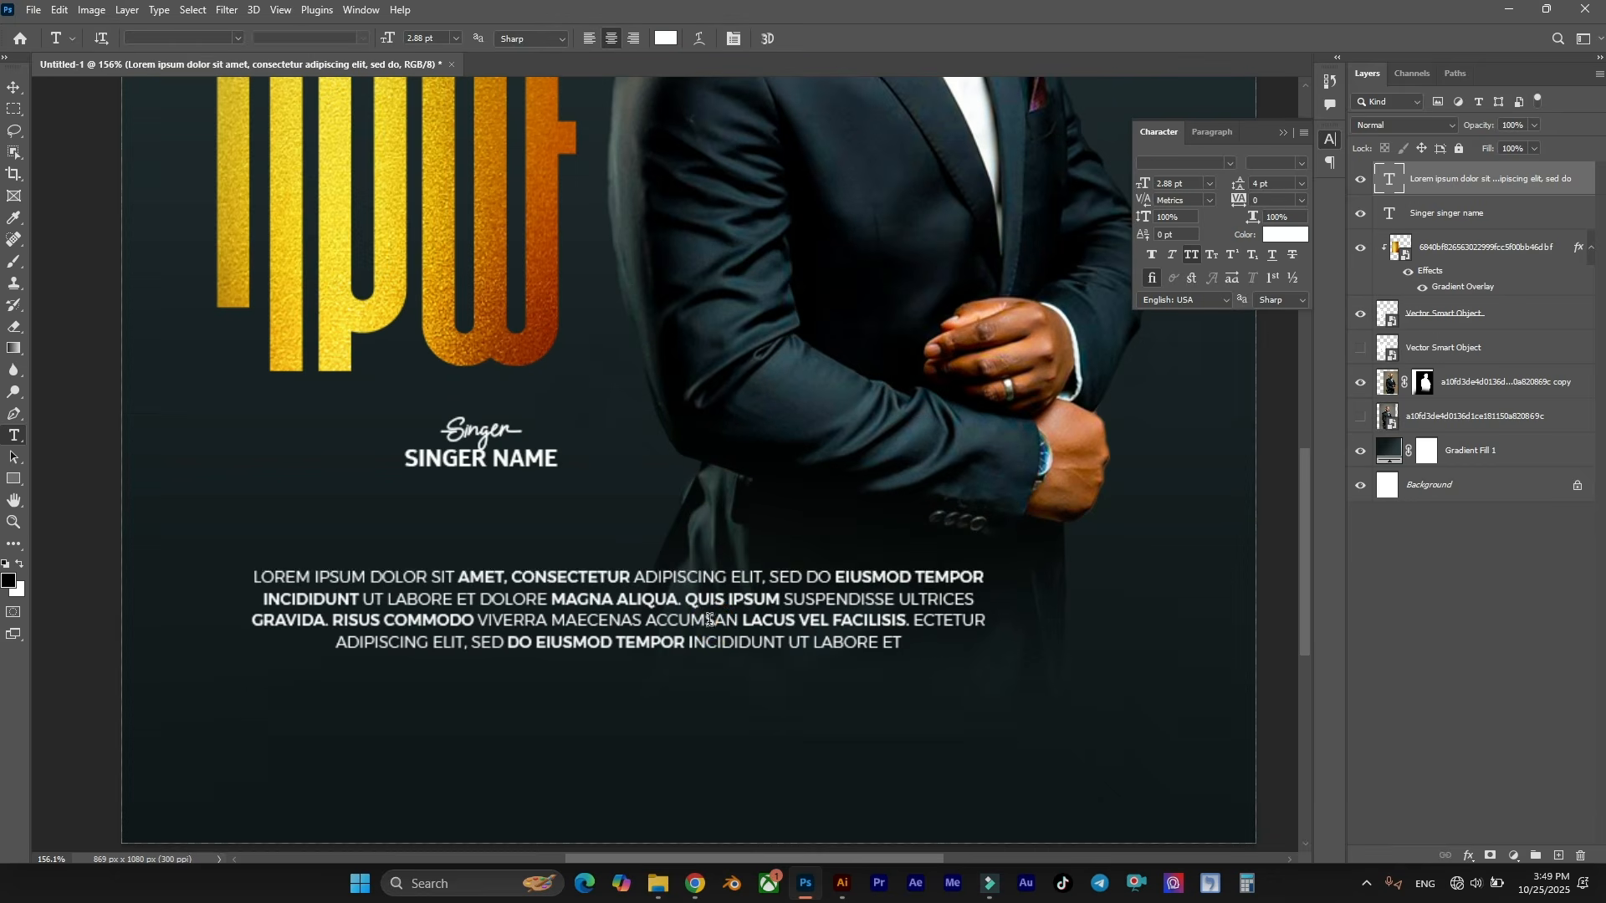
Delete the paragraph's ending after "do eiusmod", widen the box slightly and break the first line before "eiusmod tempor".
{"action": "left_click", "coordinate": [678, 652]}
{"action": "left_click_drag", "start_coordinate": [624, 643], "coordinate": [1058, 653]}
{"action": "key", "text": "BackSpace"}
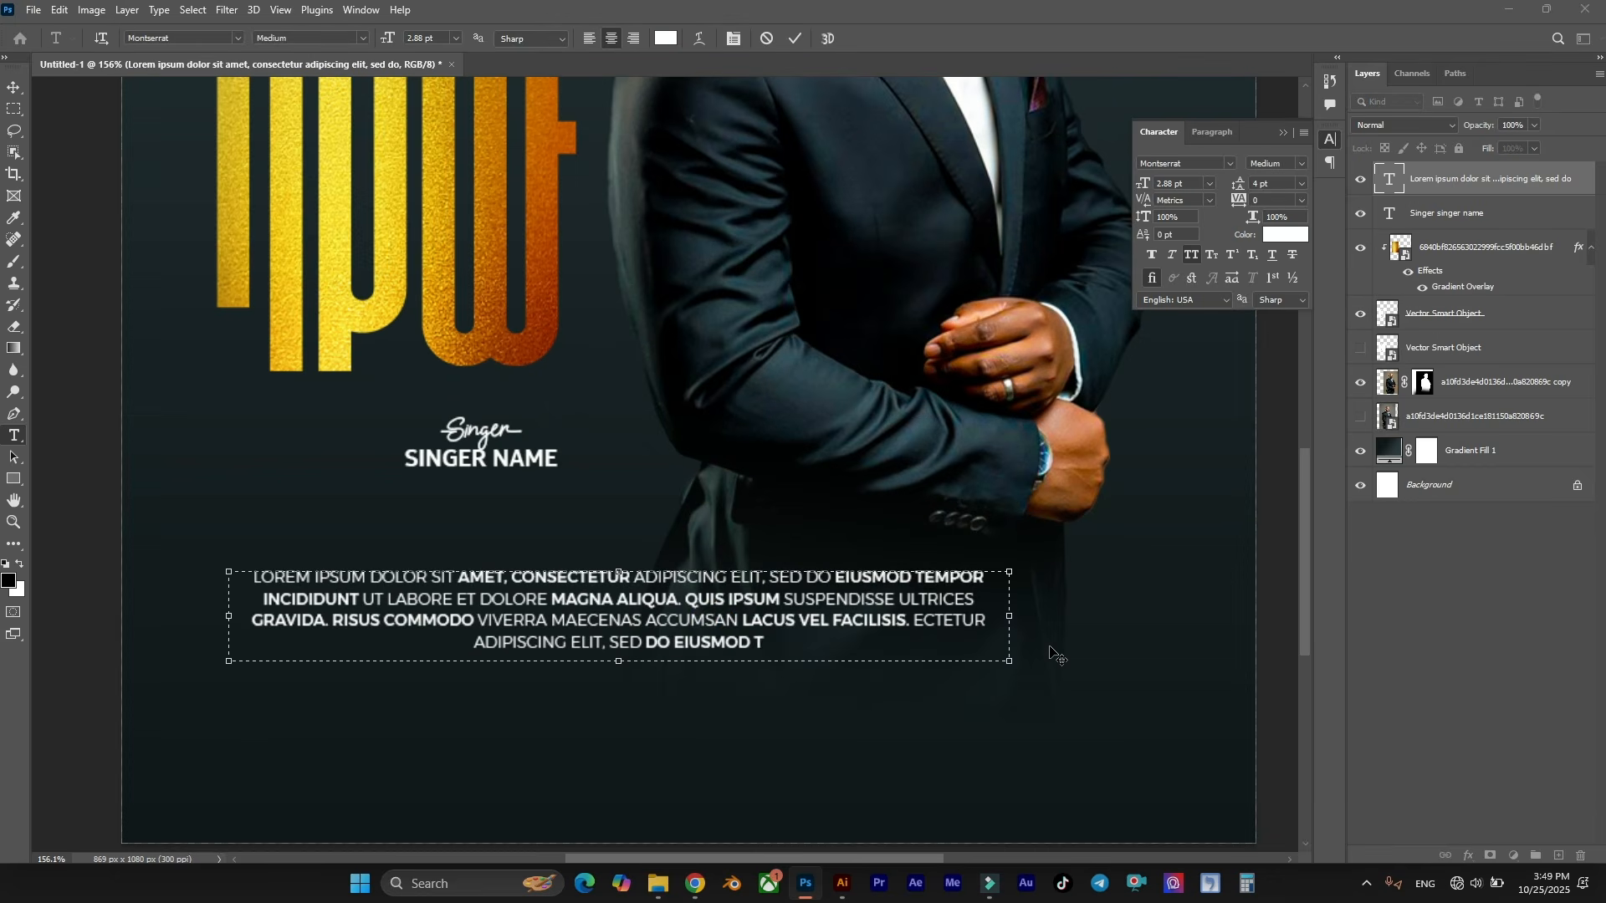
{"action": "key", "text": "BackSpace"}
{"action": "left_click_drag", "start_coordinate": [1011, 615], "coordinate": [1040, 613]}
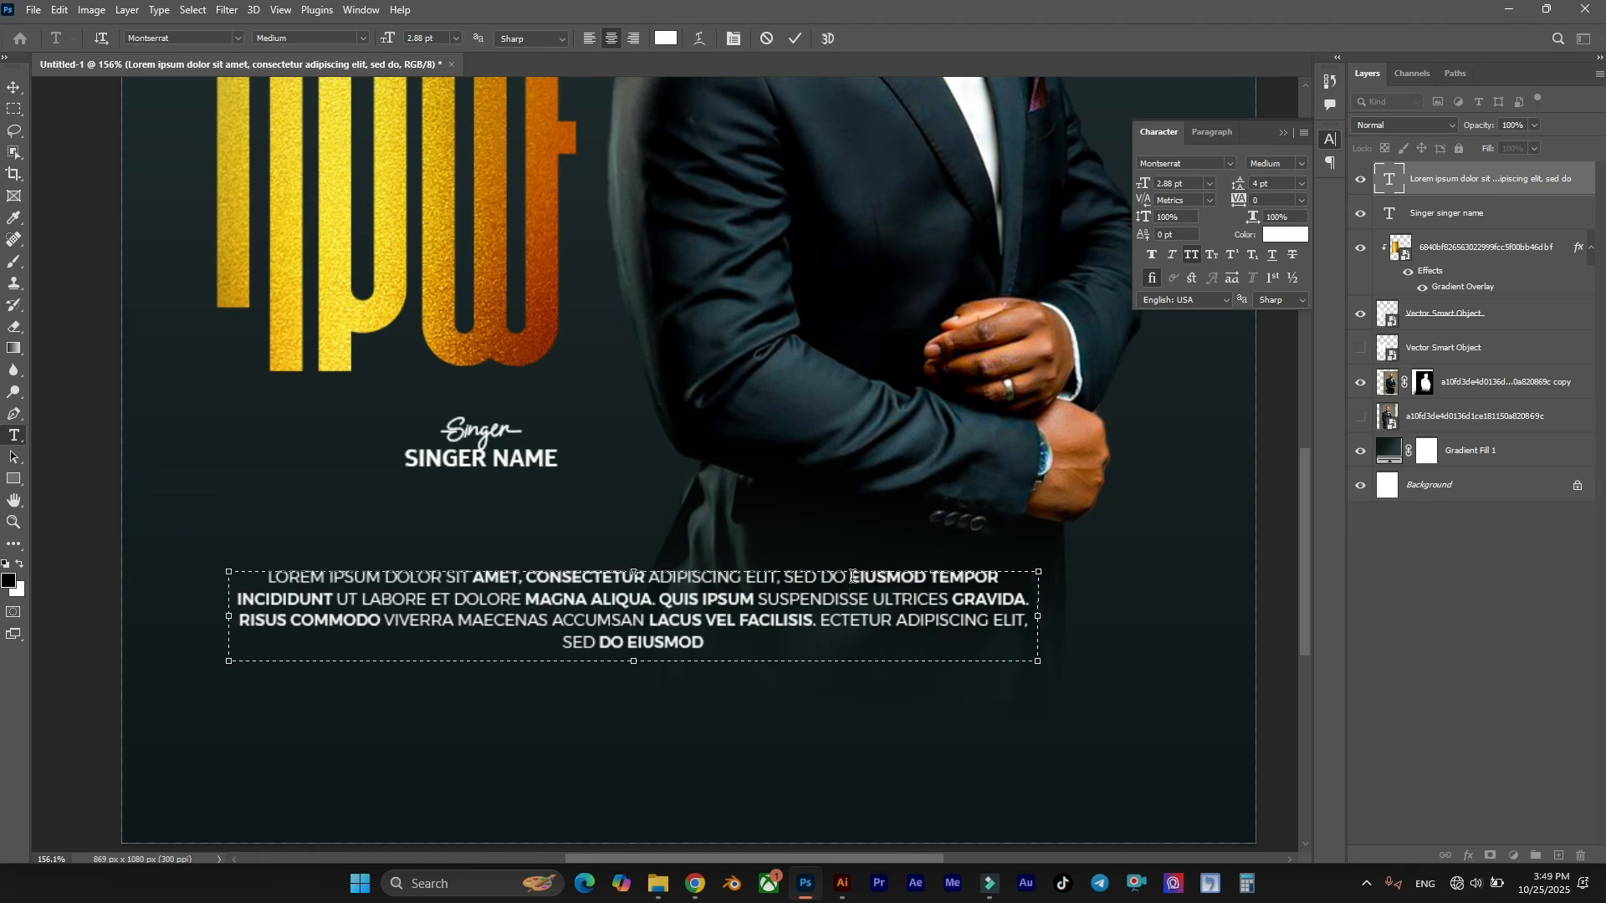
{"action": "key", "text": "Return"}
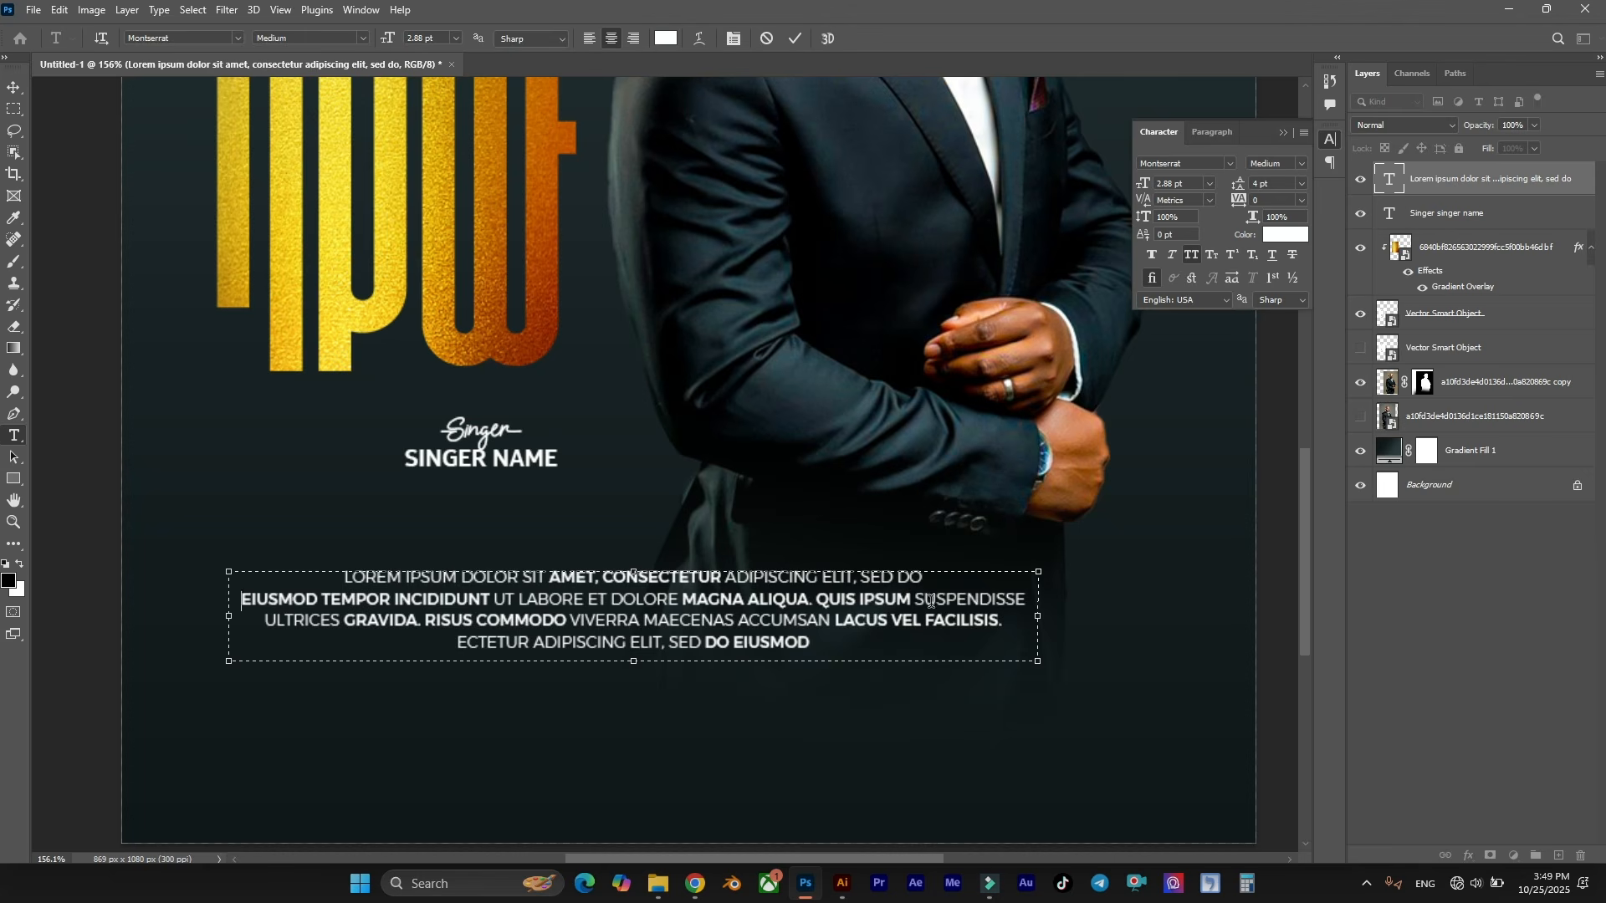
Scale the paragraph down to about 2.26 pt type and position it below the singer caption.
{"action": "left_click", "coordinate": [15, 90]}
{"action": "left_click_drag", "start_coordinate": [736, 582], "coordinate": [672, 583]}
{"action": "scroll", "coordinate": [843, 618], "scroll_direction": "down", "scroll_amount": 3}
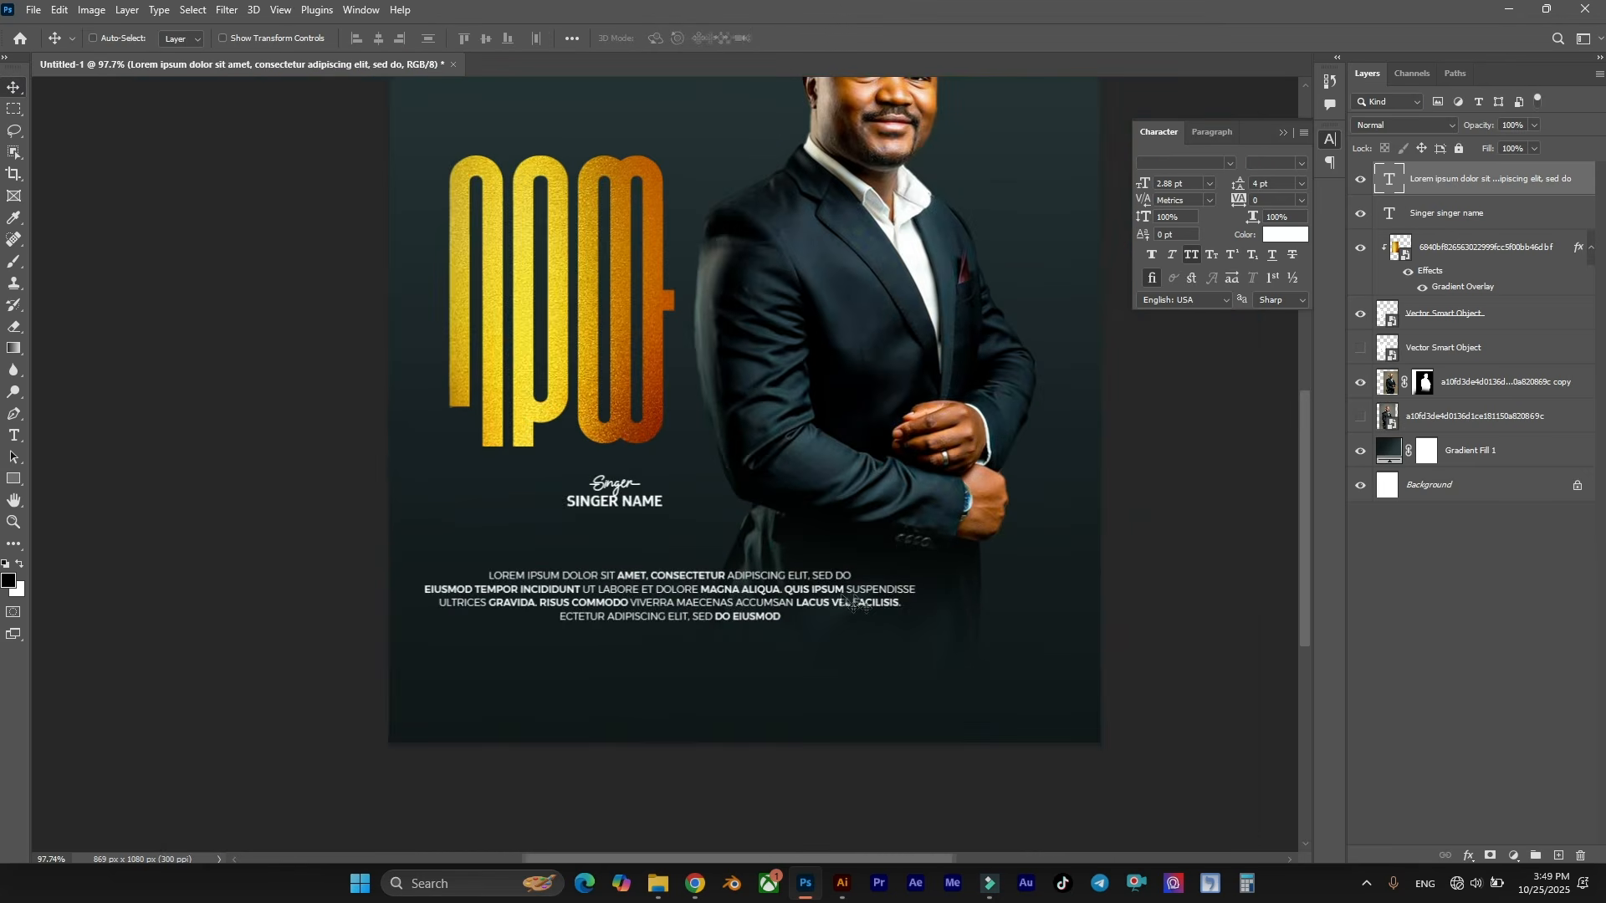
{"action": "scroll", "coordinate": [849, 590], "scroll_direction": "up", "scroll_amount": 1}
{"action": "key", "text": "ctrl+t"}
{"action": "left_click_drag", "start_coordinate": [901, 572], "coordinate": [746, 606]}
{"action": "left_click", "coordinate": [826, 38]}
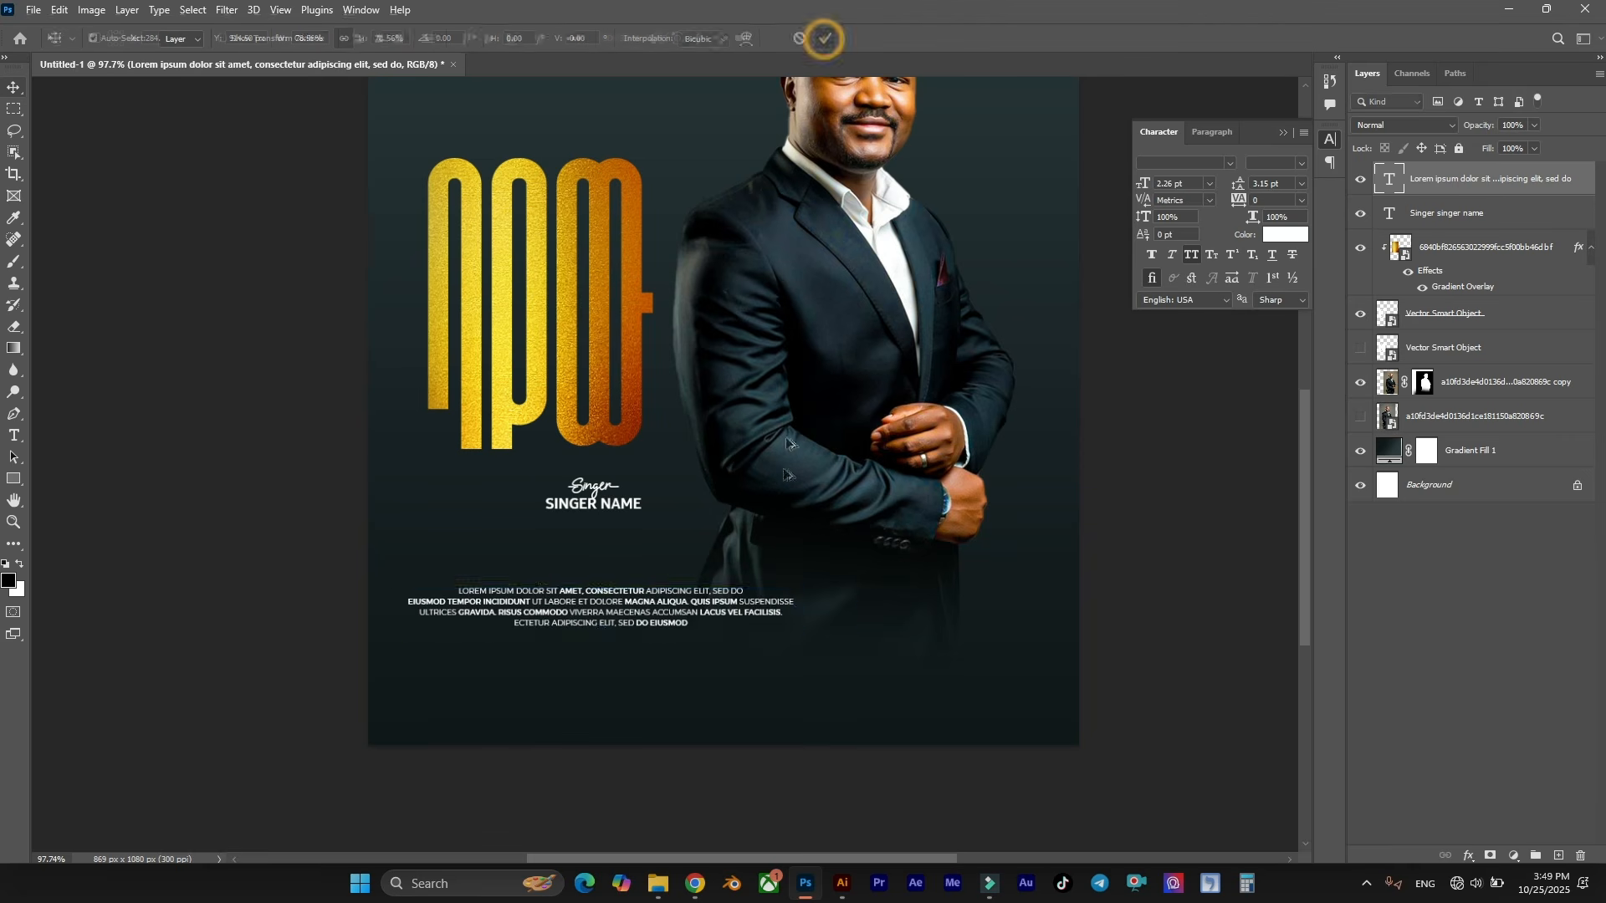
{"action": "scroll", "coordinate": [727, 479], "scroll_direction": "down", "scroll_amount": 4}
{"action": "scroll", "coordinate": [632, 577], "scroll_direction": "up", "scroll_amount": 4}
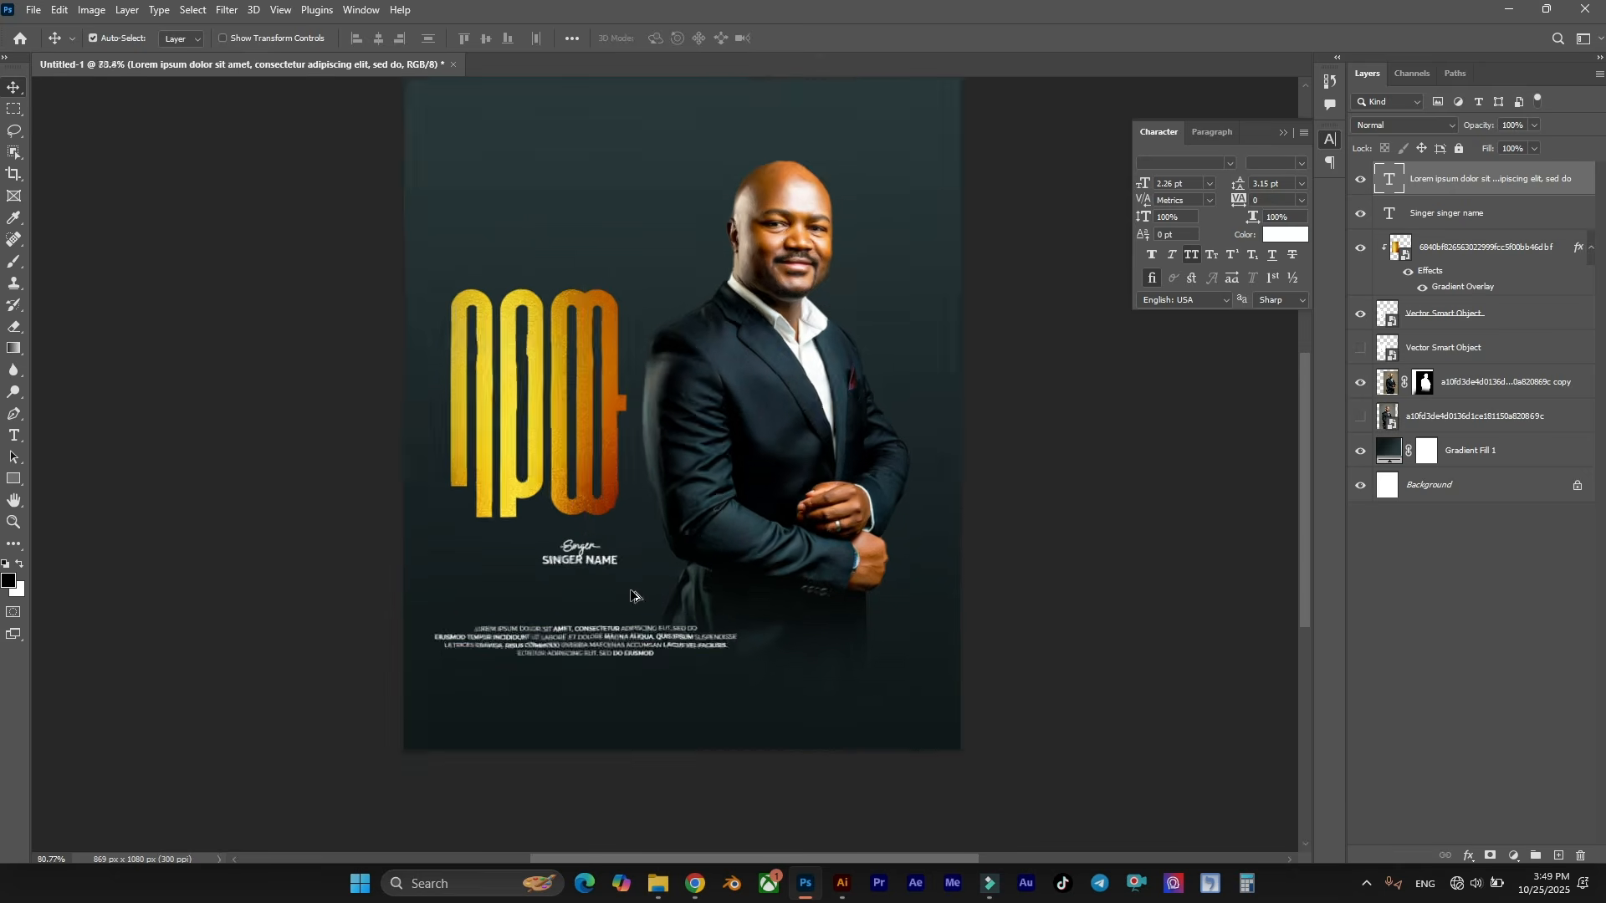
Move the singer caption and the gold lettering slightly lower and nudge the man's cutout slightly.
{"action": "left_click_drag", "start_coordinate": [578, 558], "coordinate": [589, 576]}
{"action": "left_click_drag", "start_coordinate": [602, 488], "coordinate": [602, 503]}
{"action": "scroll", "coordinate": [688, 757], "scroll_direction": "down", "scroll_amount": 3}
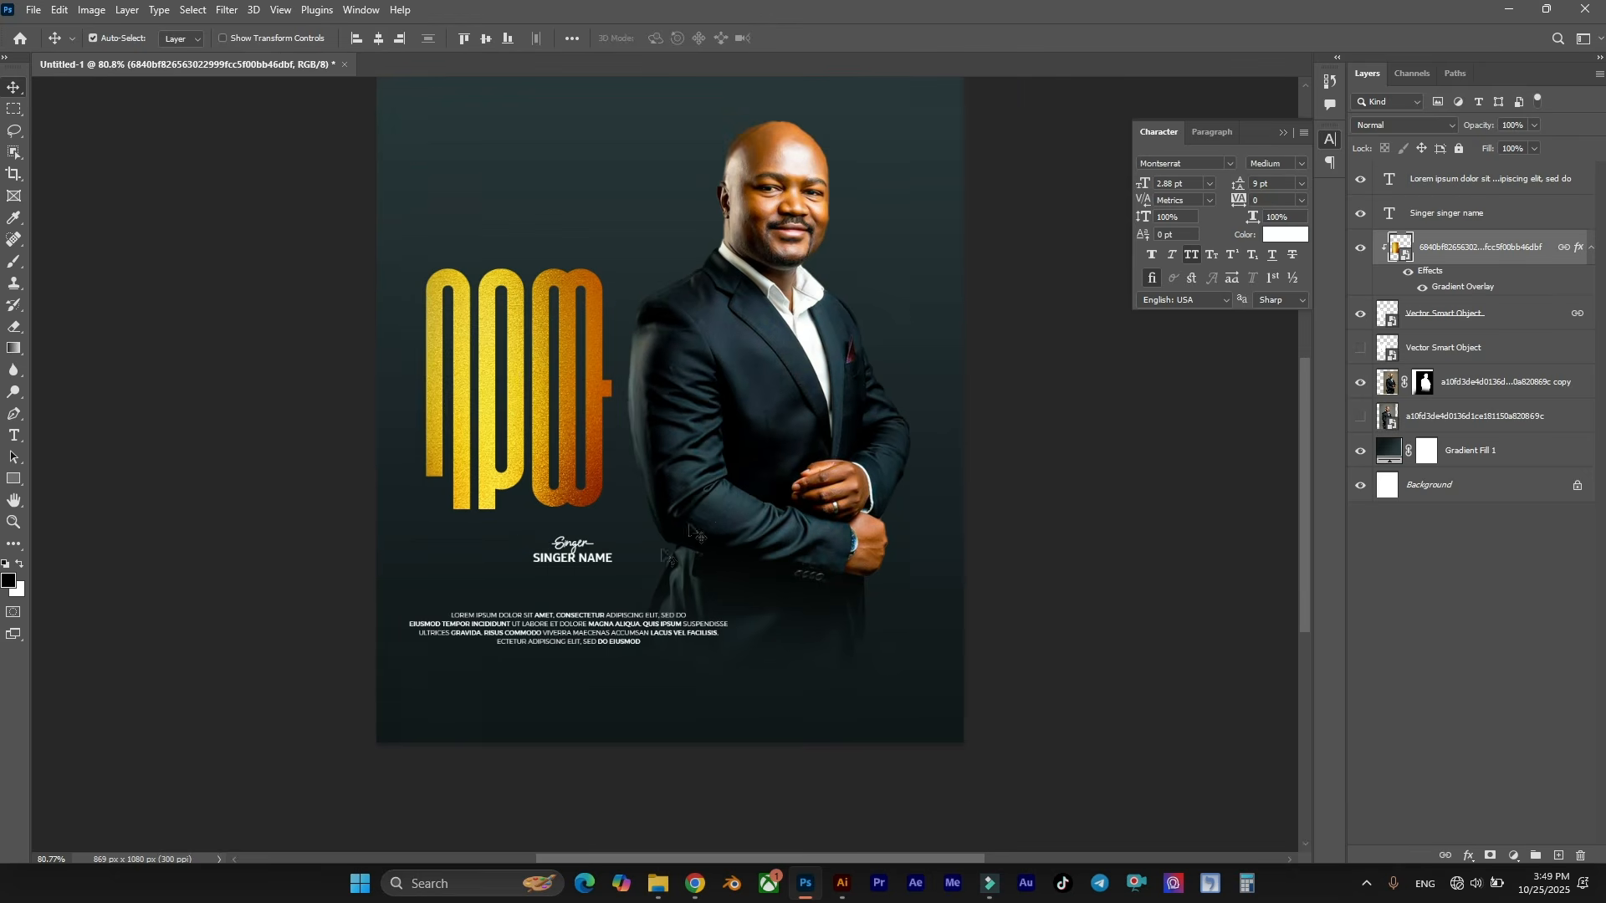
{"action": "scroll", "coordinate": [689, 756], "scroll_direction": "up", "scroll_amount": 3}
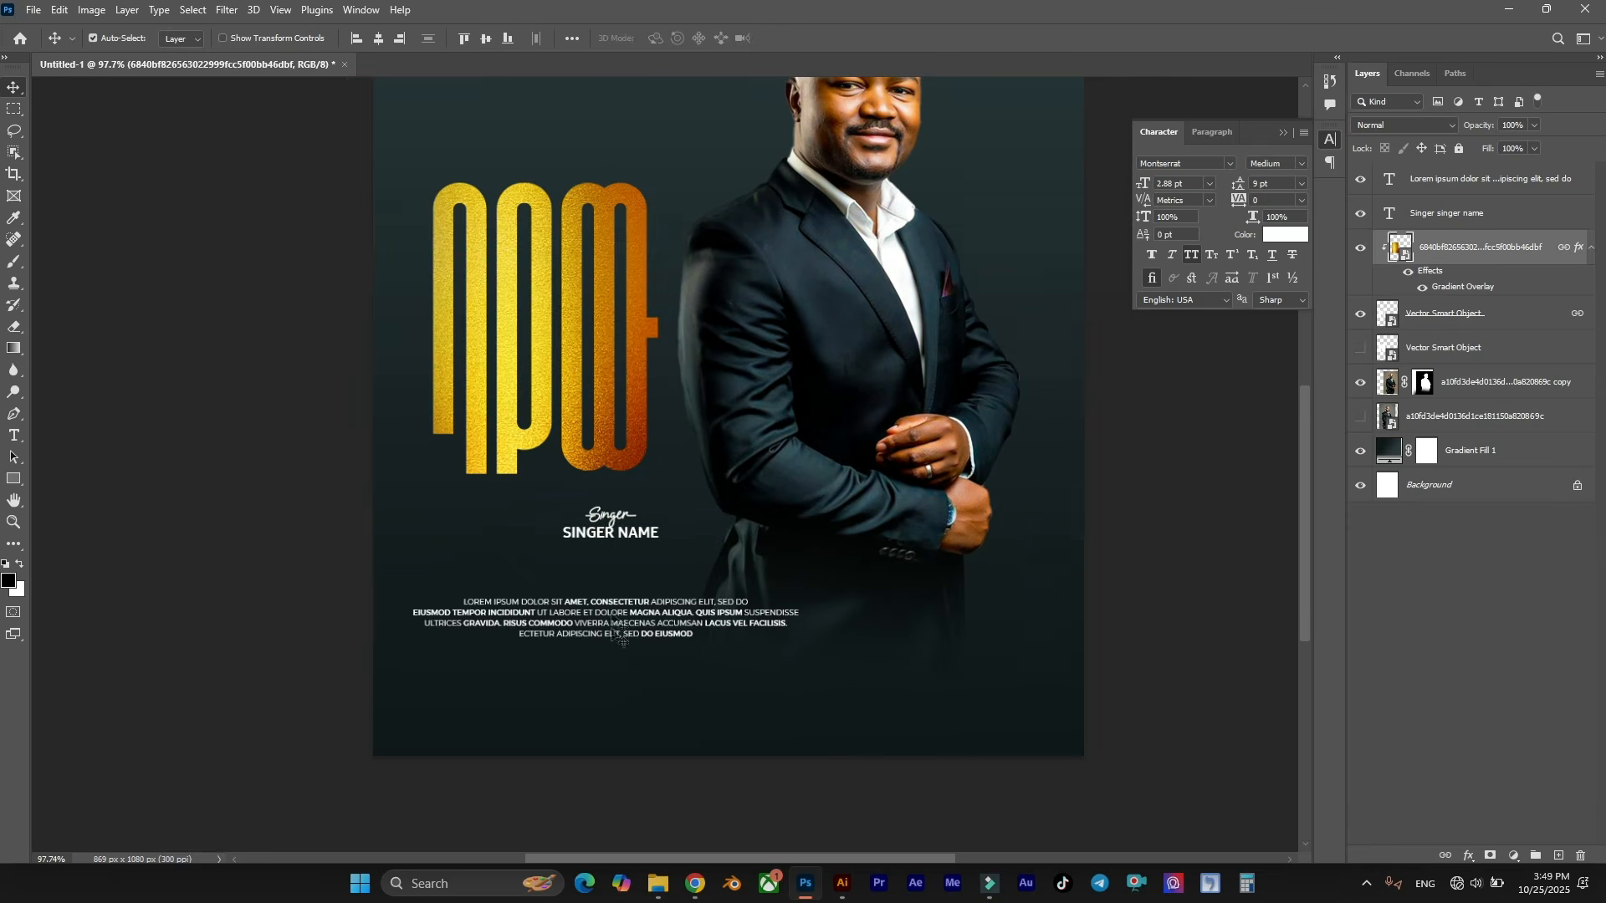
{"action": "scroll", "coordinate": [638, 416], "scroll_direction": "down", "scroll_amount": 1}
{"action": "left_click", "coordinate": [808, 441]}
{"action": "left_click_drag", "start_coordinate": [807, 440], "coordinate": [816, 447]}
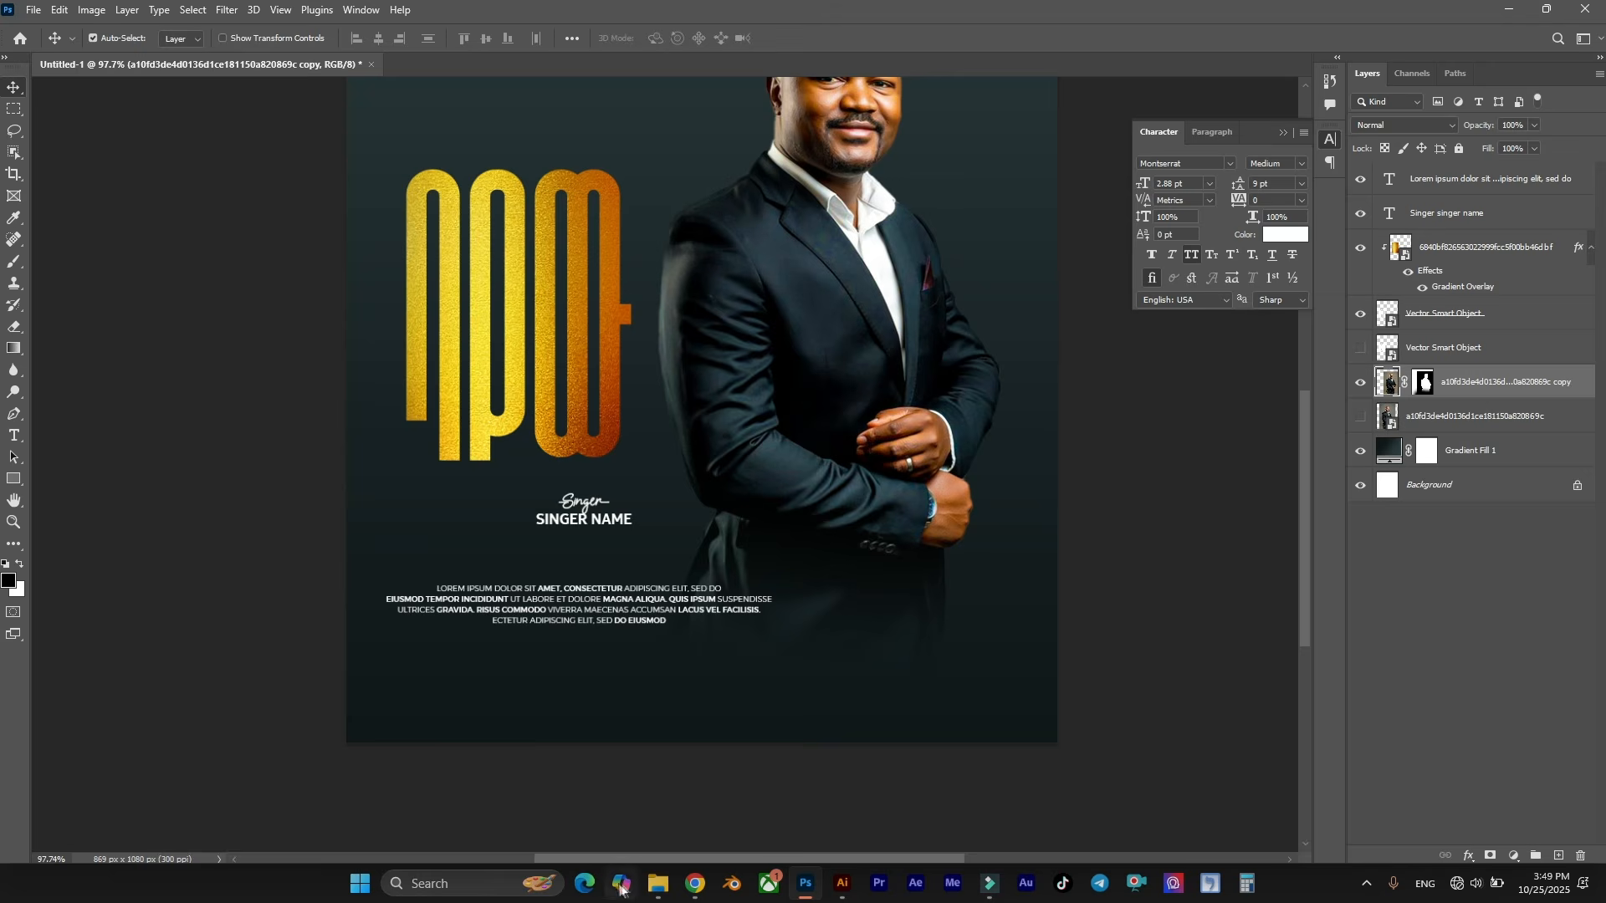
Open the finished poster file New tutorial poster design 2.psd to reuse its footer logos.
{"action": "left_click", "coordinate": [658, 883]}
{"action": "left_click", "coordinate": [791, 183]}
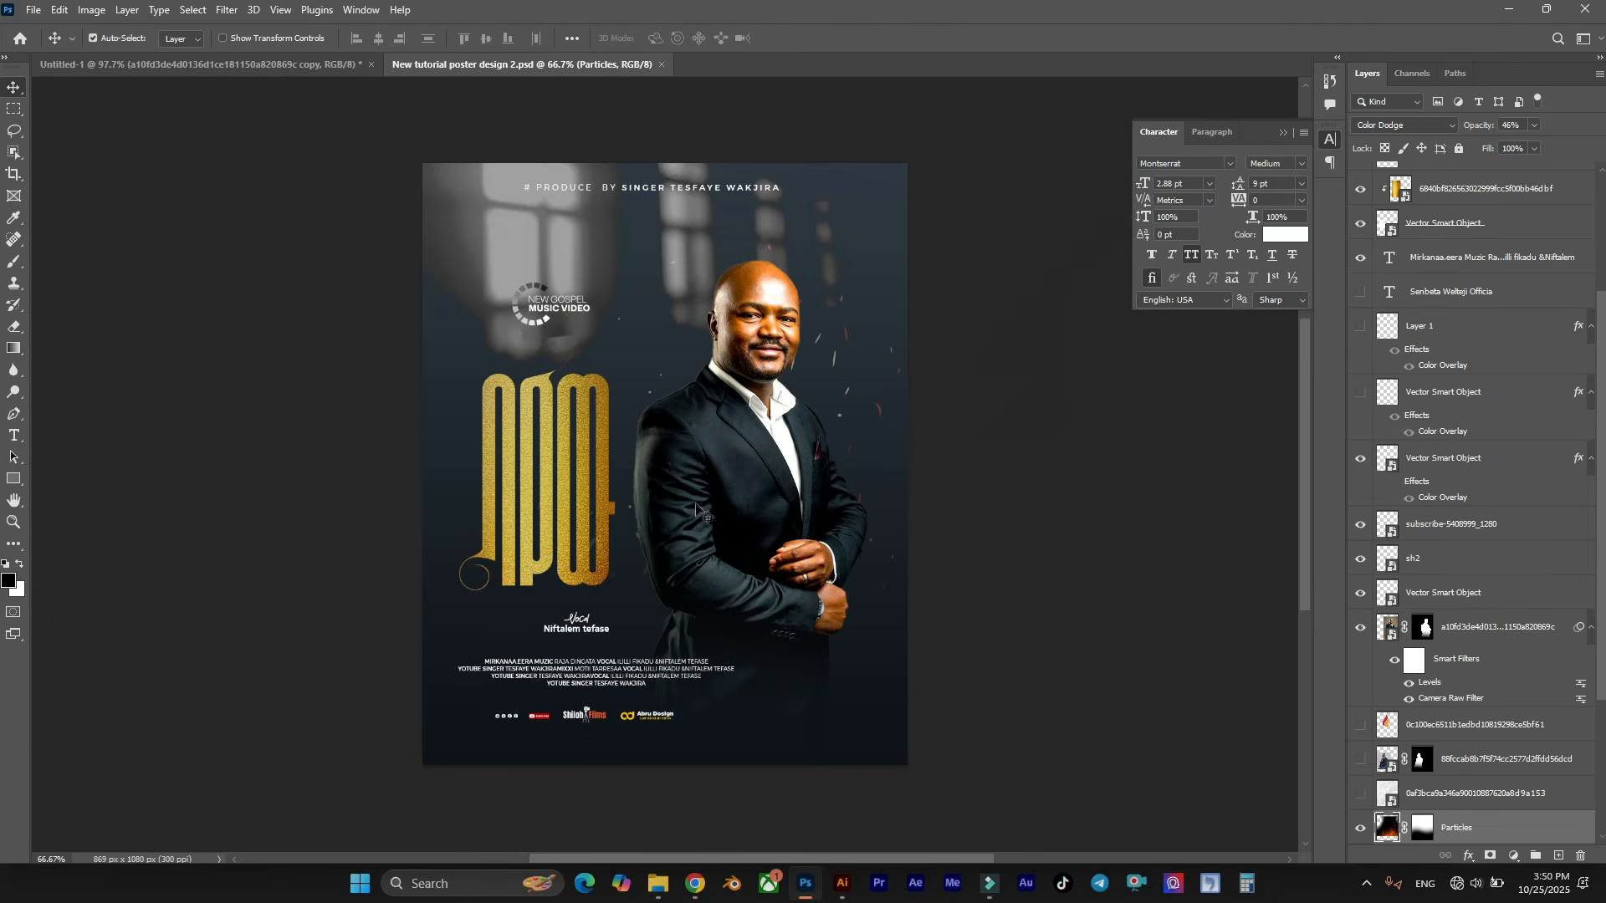
{"action": "scroll", "coordinate": [628, 748], "scroll_direction": "up", "scroll_amount": 3}
Try to copy the footer logo row together with the Gradient Fill 1 layer into Untitled-1.
{"action": "left_click", "coordinate": [591, 720]}
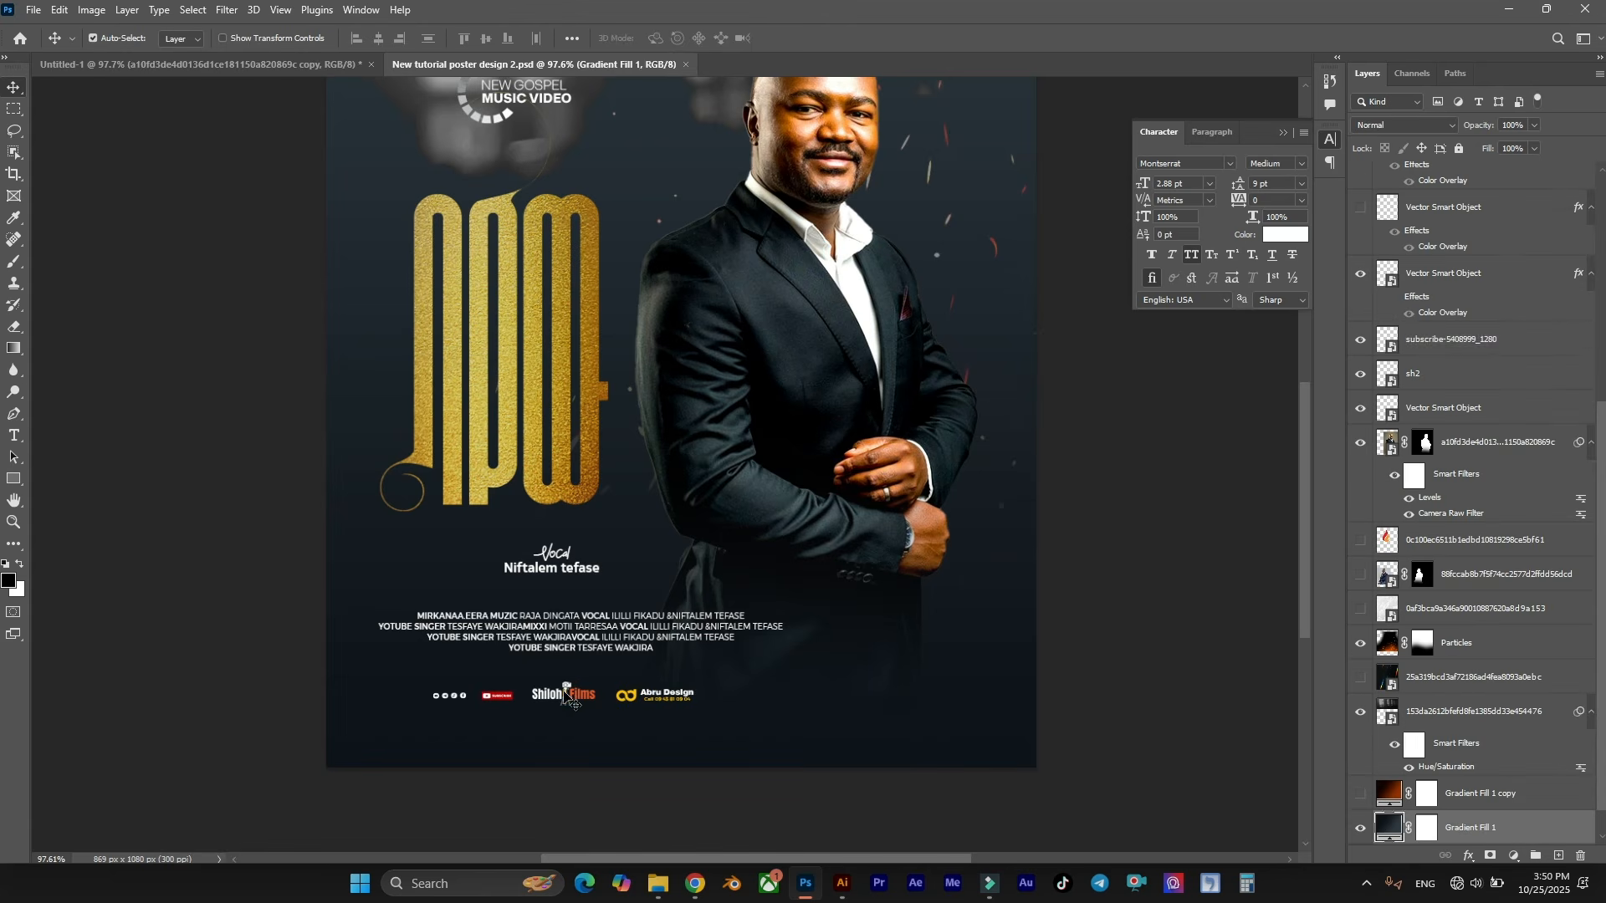
{"action": "left_click_drag", "start_coordinate": [574, 704], "coordinate": [266, 64]}
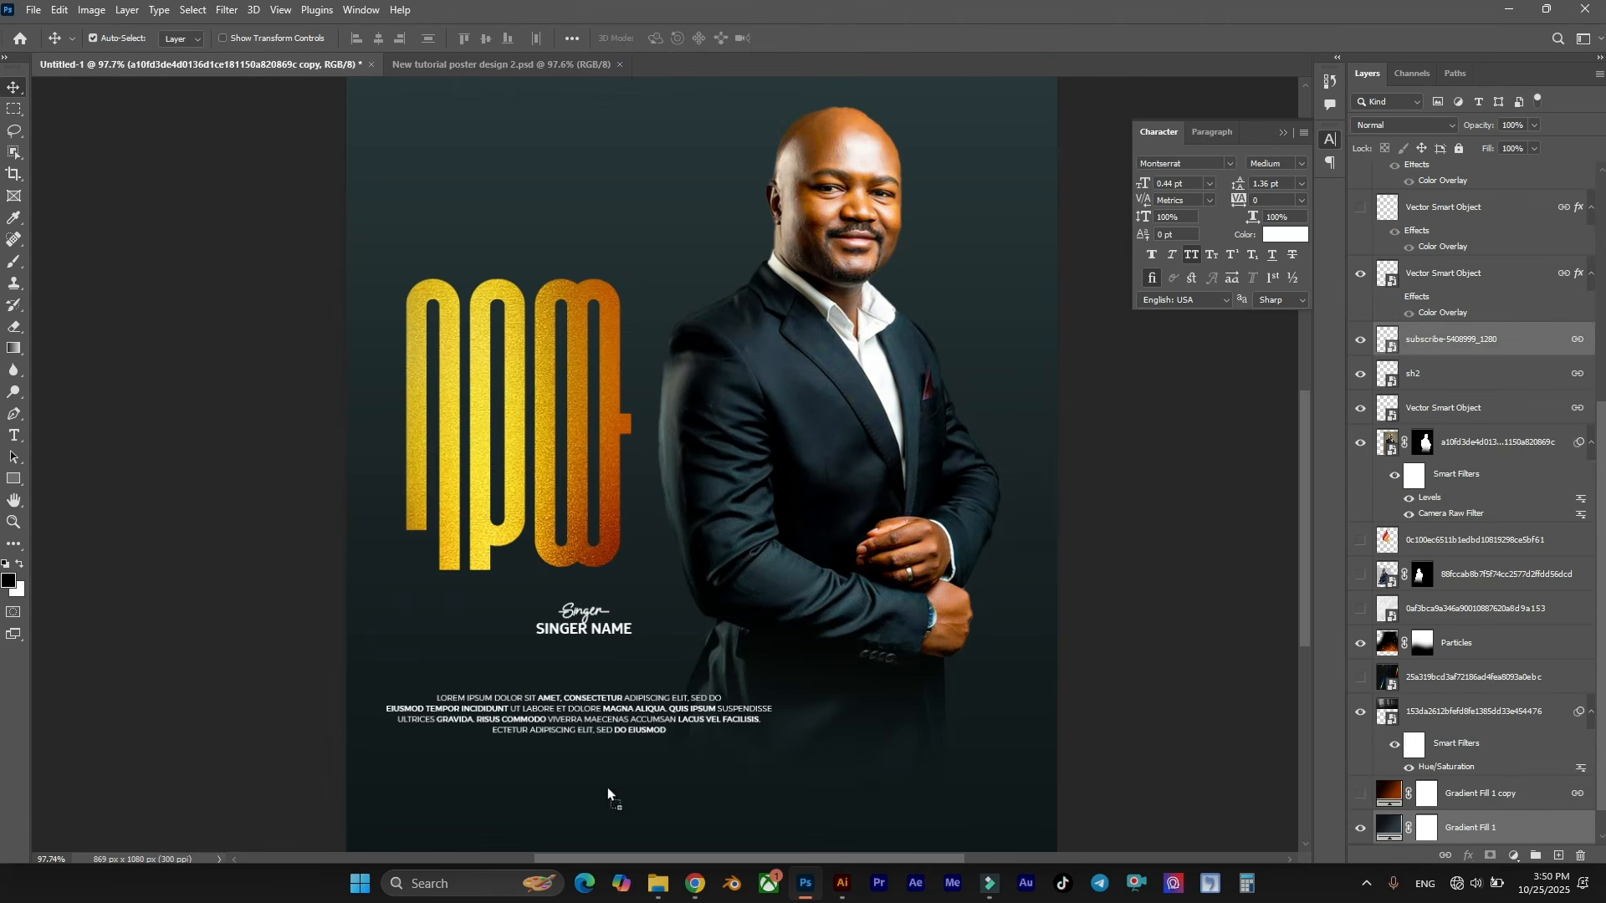
{"action": "left_click_drag", "start_coordinate": [608, 793], "coordinate": [610, 796]}
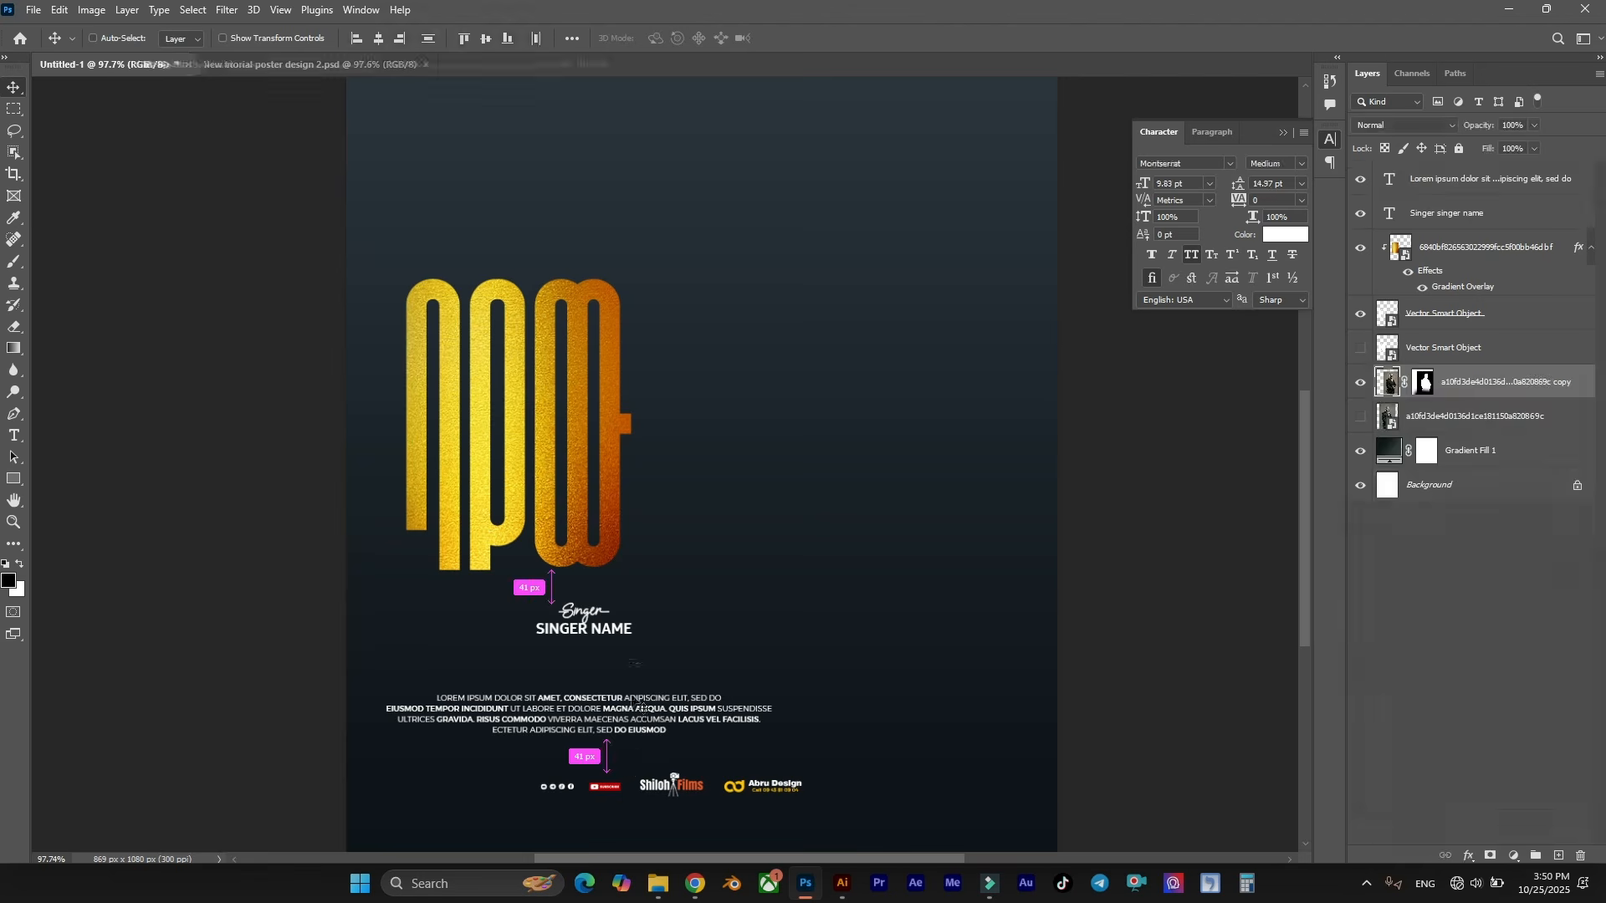
Copy the linked footer logos from New tutorial poster design 2.psd and place them below the paragraph in Untitled-1.
{"action": "left_click", "coordinate": [566, 63]}
{"action": "scroll", "coordinate": [910, 448], "scroll_direction": "down", "scroll_amount": 1}
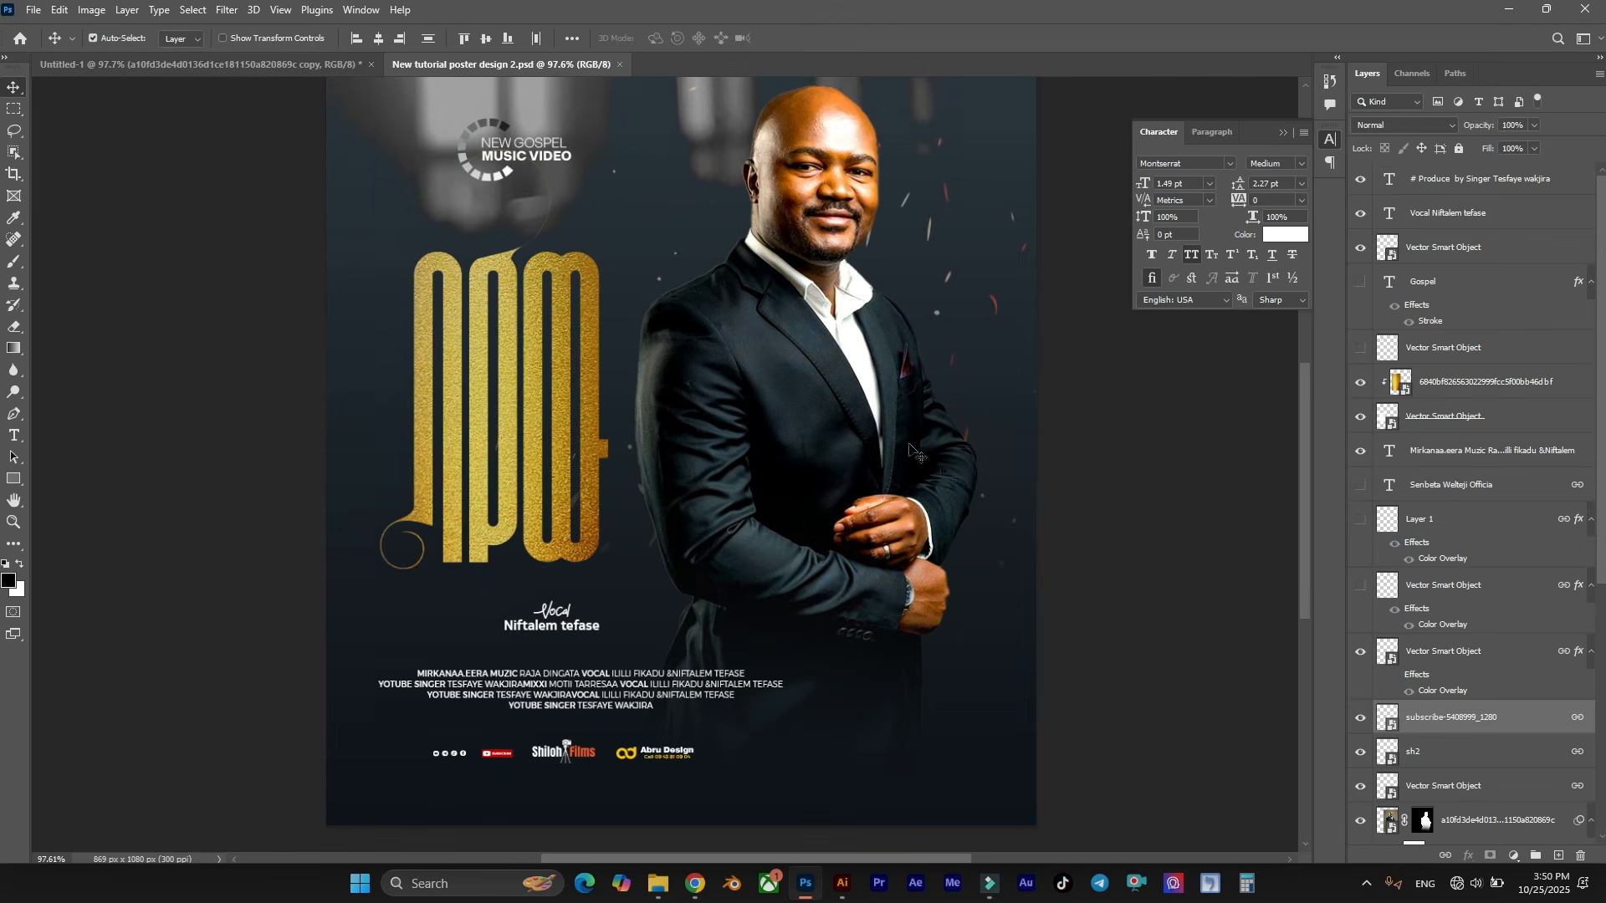
{"action": "left_click_drag", "start_coordinate": [582, 726], "coordinate": [400, 129]}
{"action": "left_click", "coordinate": [284, 67]}
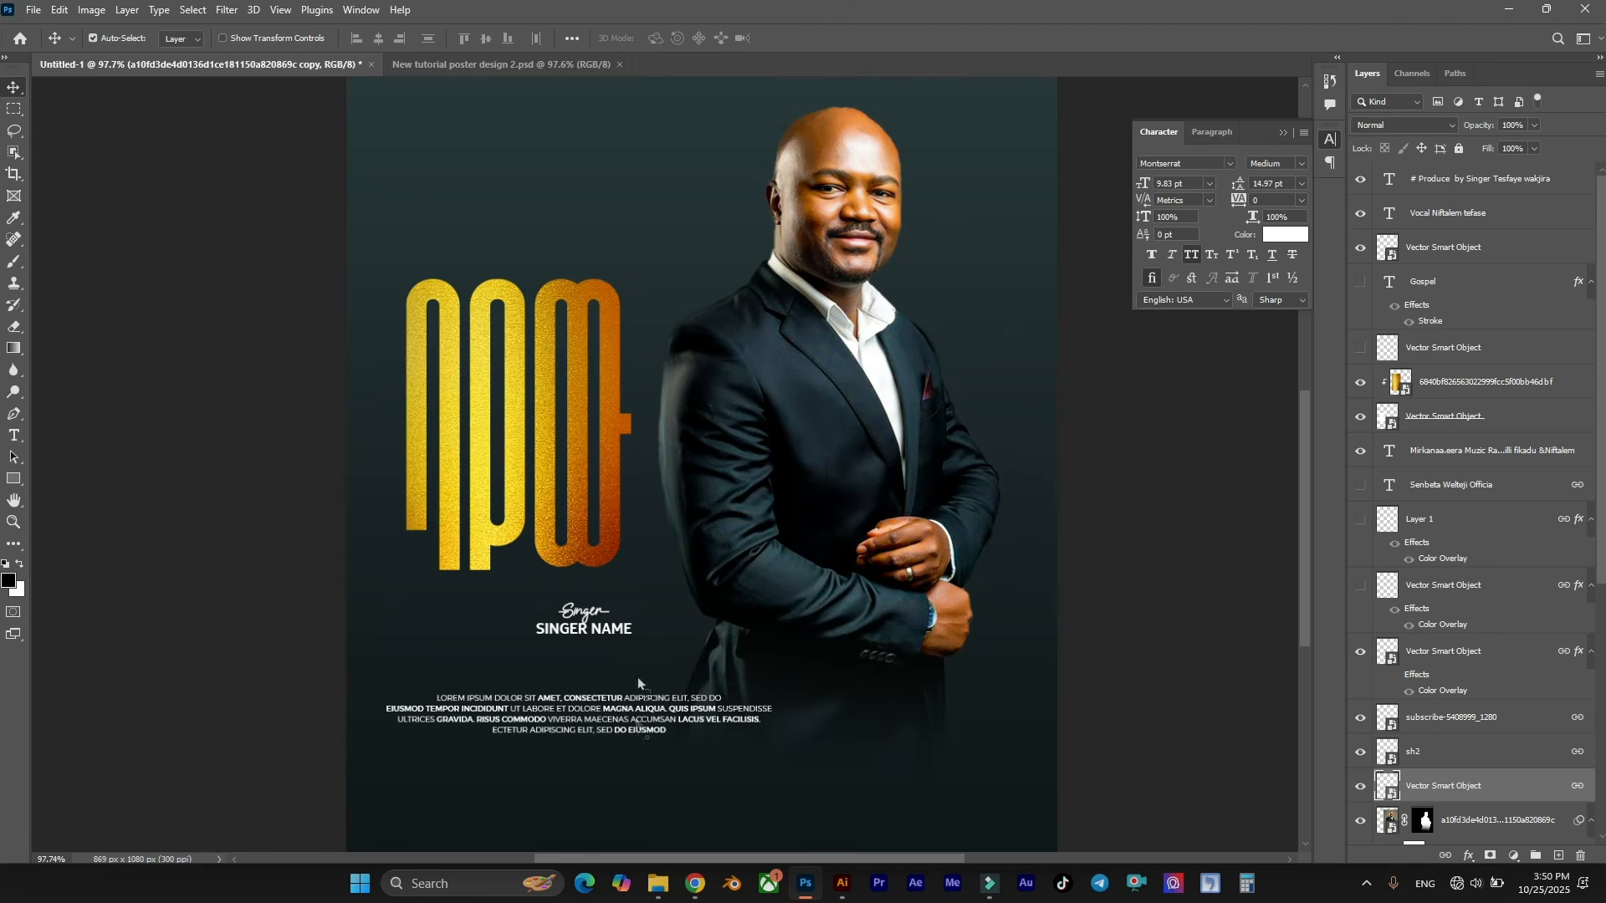
{"action": "left_click_drag", "start_coordinate": [639, 684], "coordinate": [620, 801]}
{"action": "scroll", "coordinate": [536, 715], "scroll_direction": "up", "scroll_amount": 3}
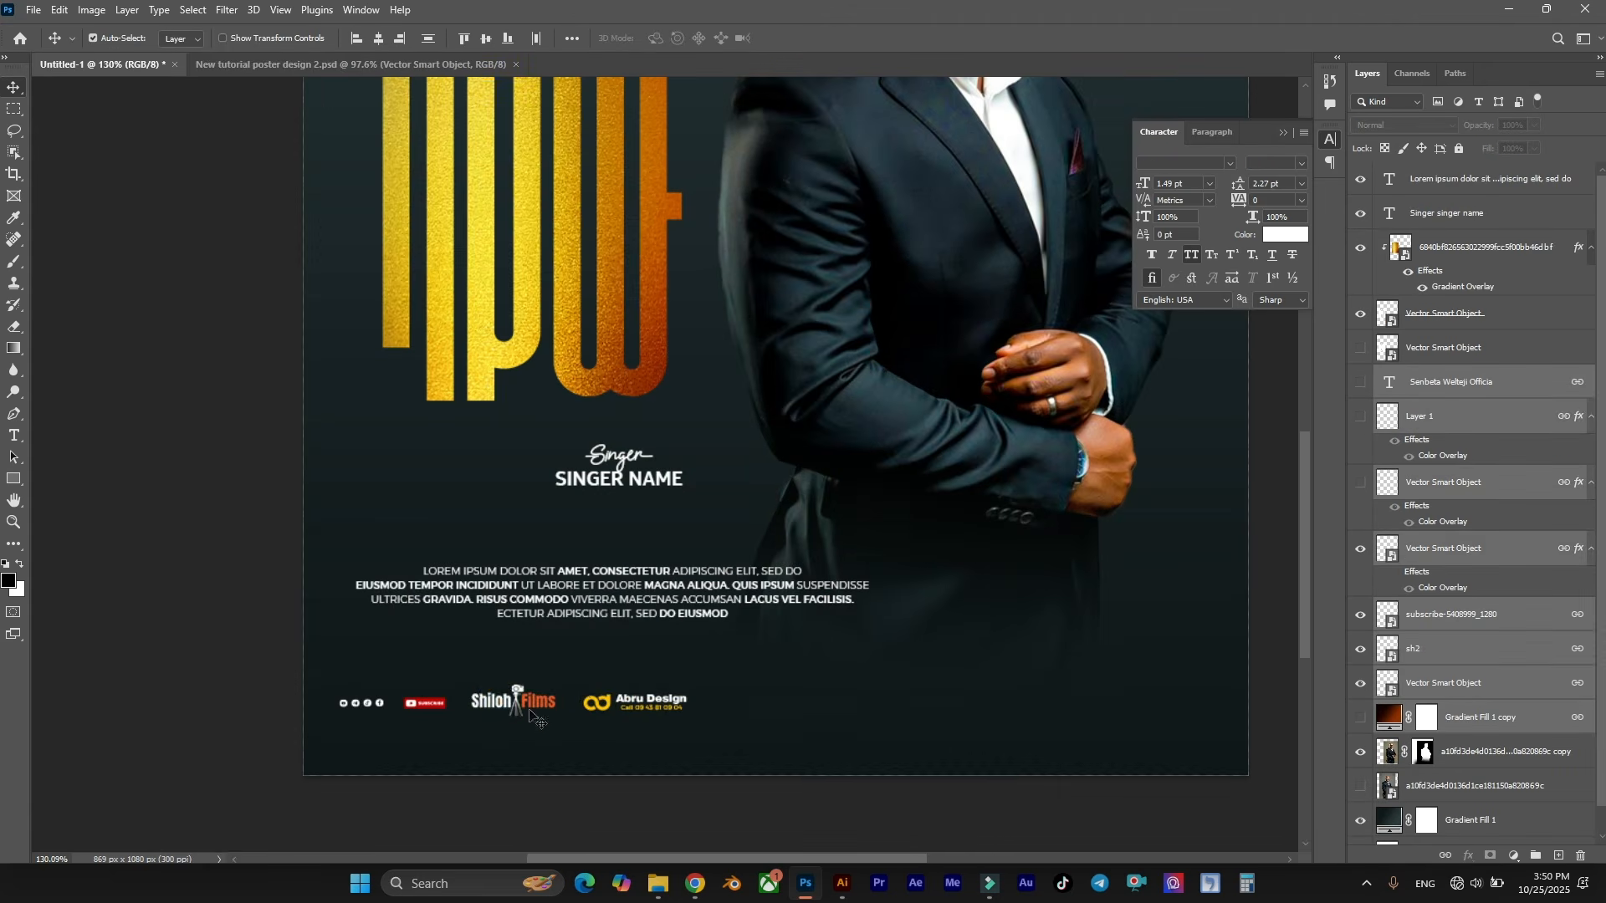
Shift the footer logo row sideways and slightly up so it sits centred below the paragraph.
{"action": "left_click", "coordinate": [509, 717]}
{"action": "left_click_drag", "start_coordinate": [608, 710], "coordinate": [661, 686]}
{"action": "scroll", "coordinate": [666, 577], "scroll_direction": "down", "scroll_amount": 3}
{"action": "scroll", "coordinate": [671, 471], "scroll_direction": "up", "scroll_amount": 1}
Compare the gold lettering with and without its effects, and lower the Gradient Overlay opacity on its texture layer.
{"action": "left_click", "coordinate": [600, 419]}
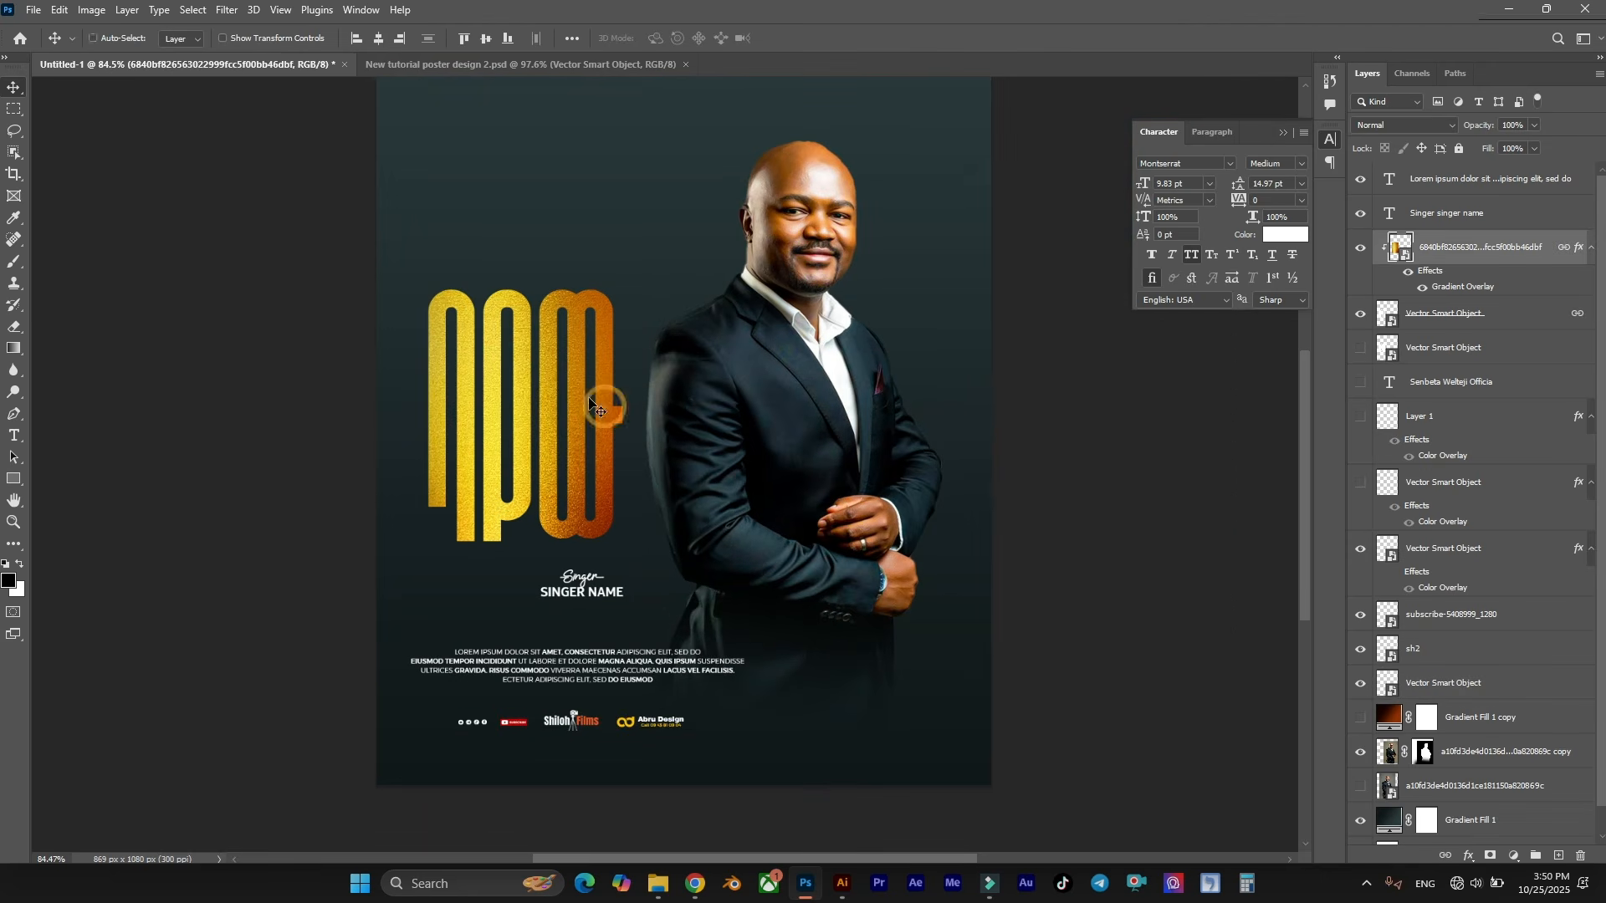
{"action": "scroll", "coordinate": [602, 414], "scroll_direction": "up", "scroll_amount": 2}
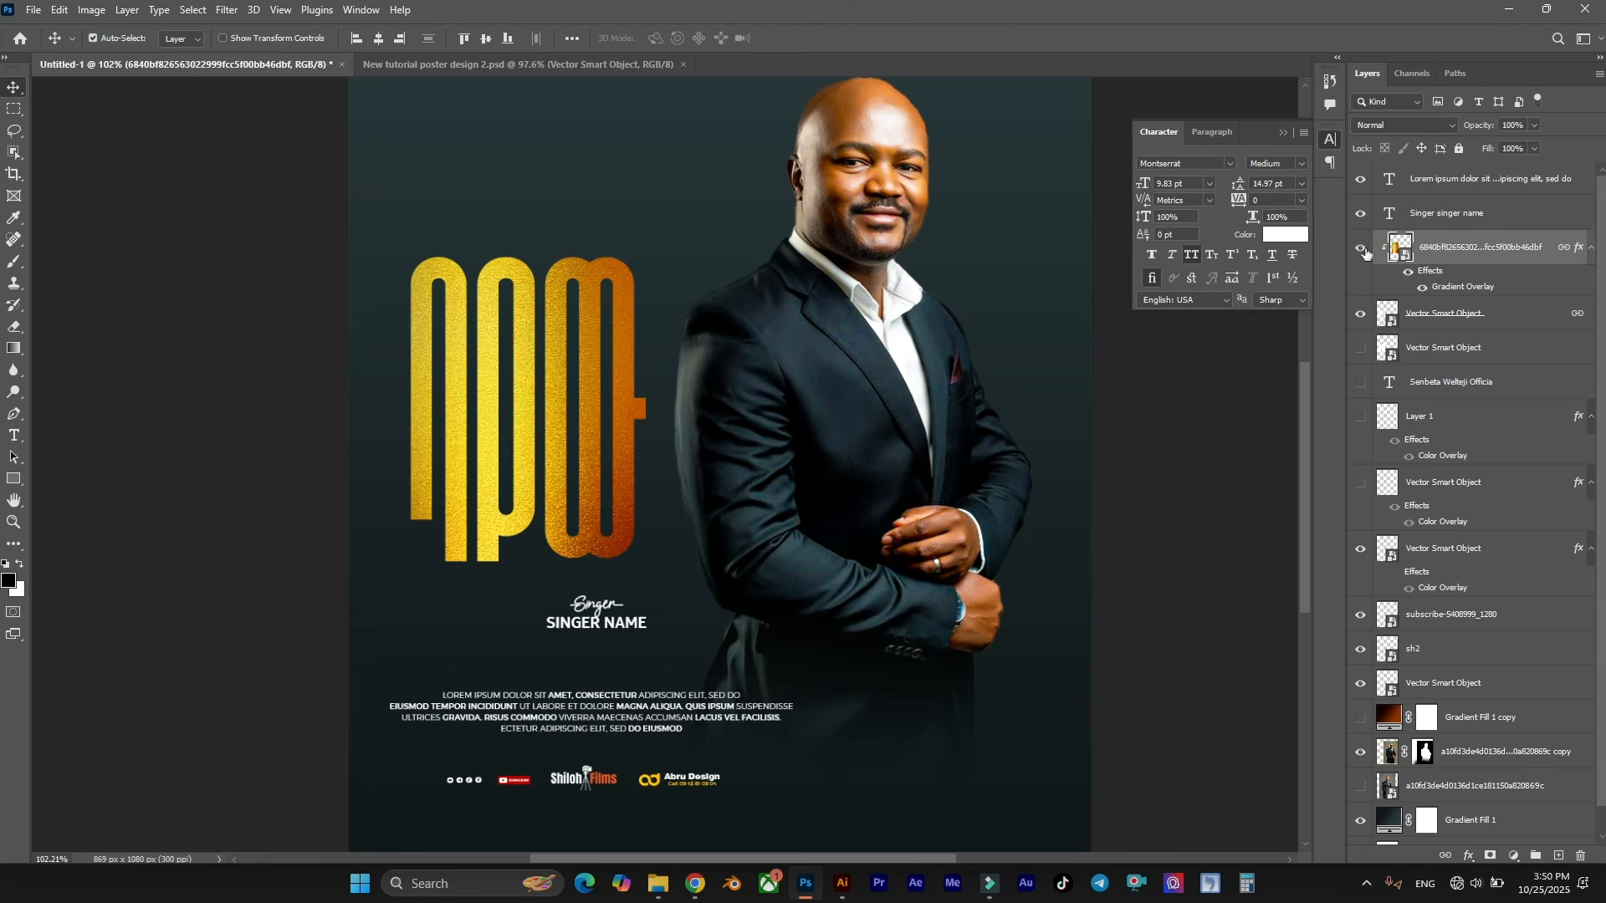
{"action": "left_click", "coordinate": [1406, 275]}
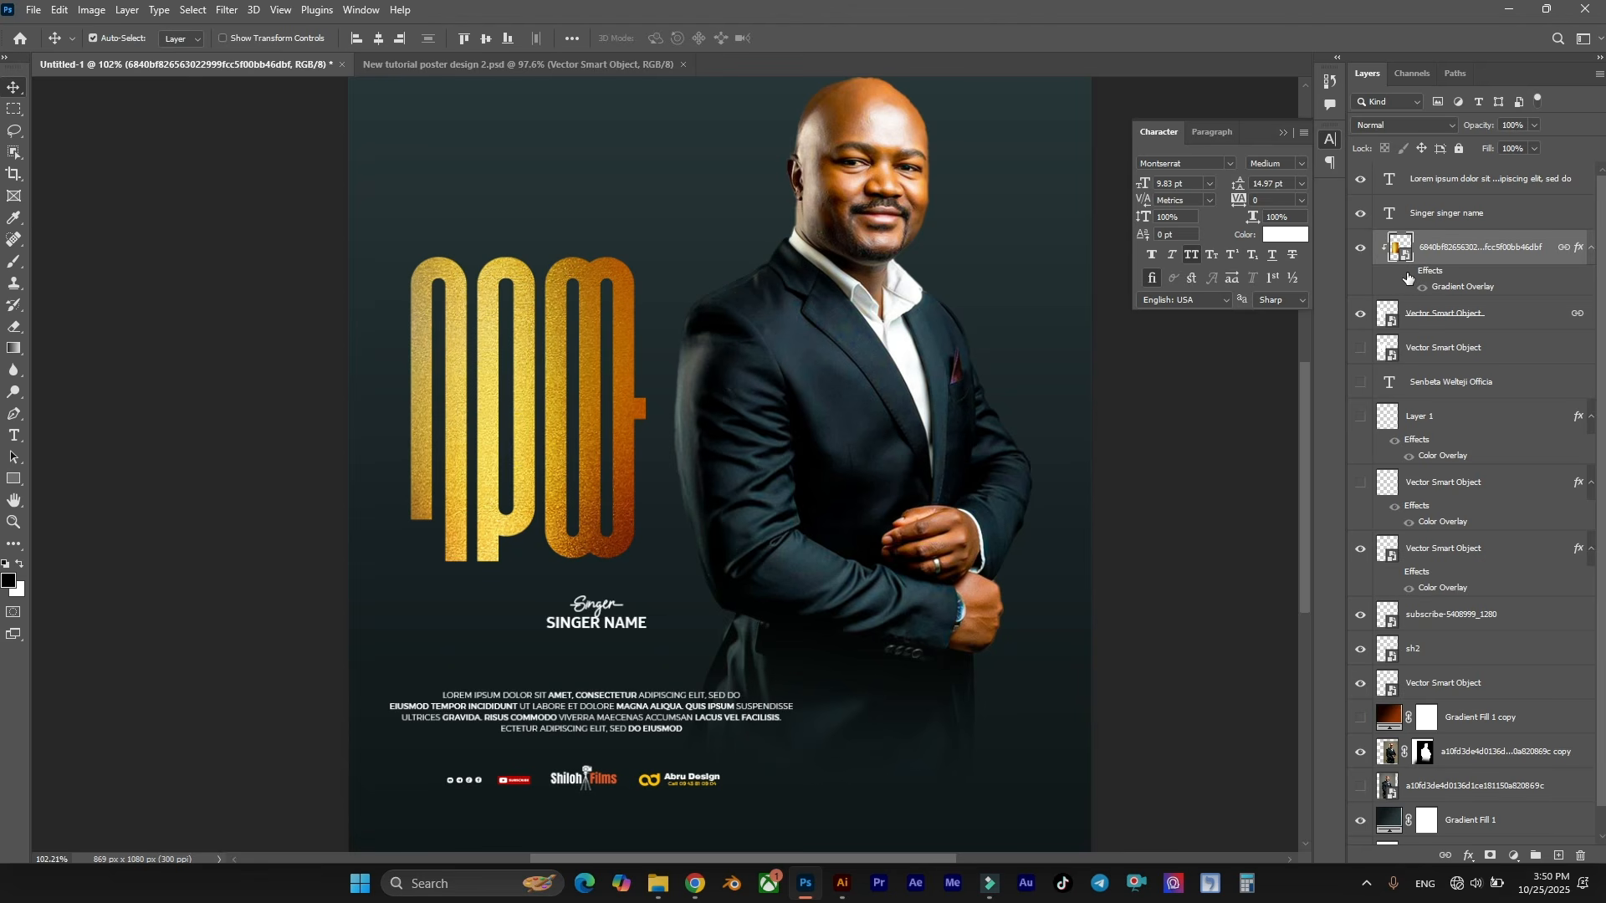
{"action": "left_click", "coordinate": [1408, 276]}
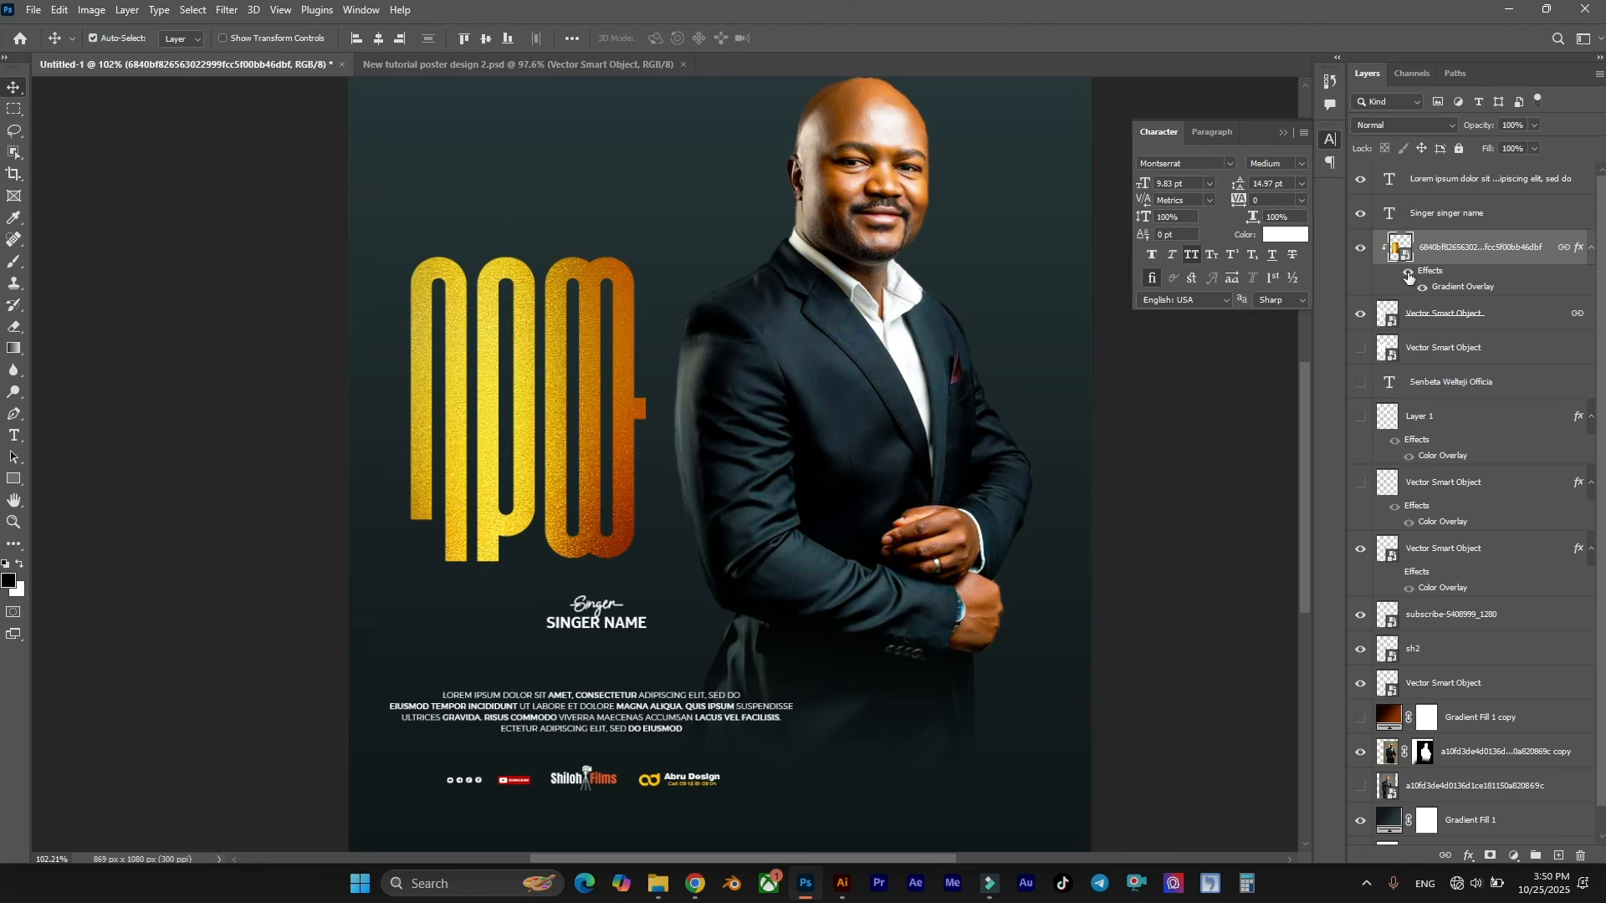
{"action": "double_click", "coordinate": [1444, 289]}
{"action": "left_click", "coordinate": [1121, 218]}
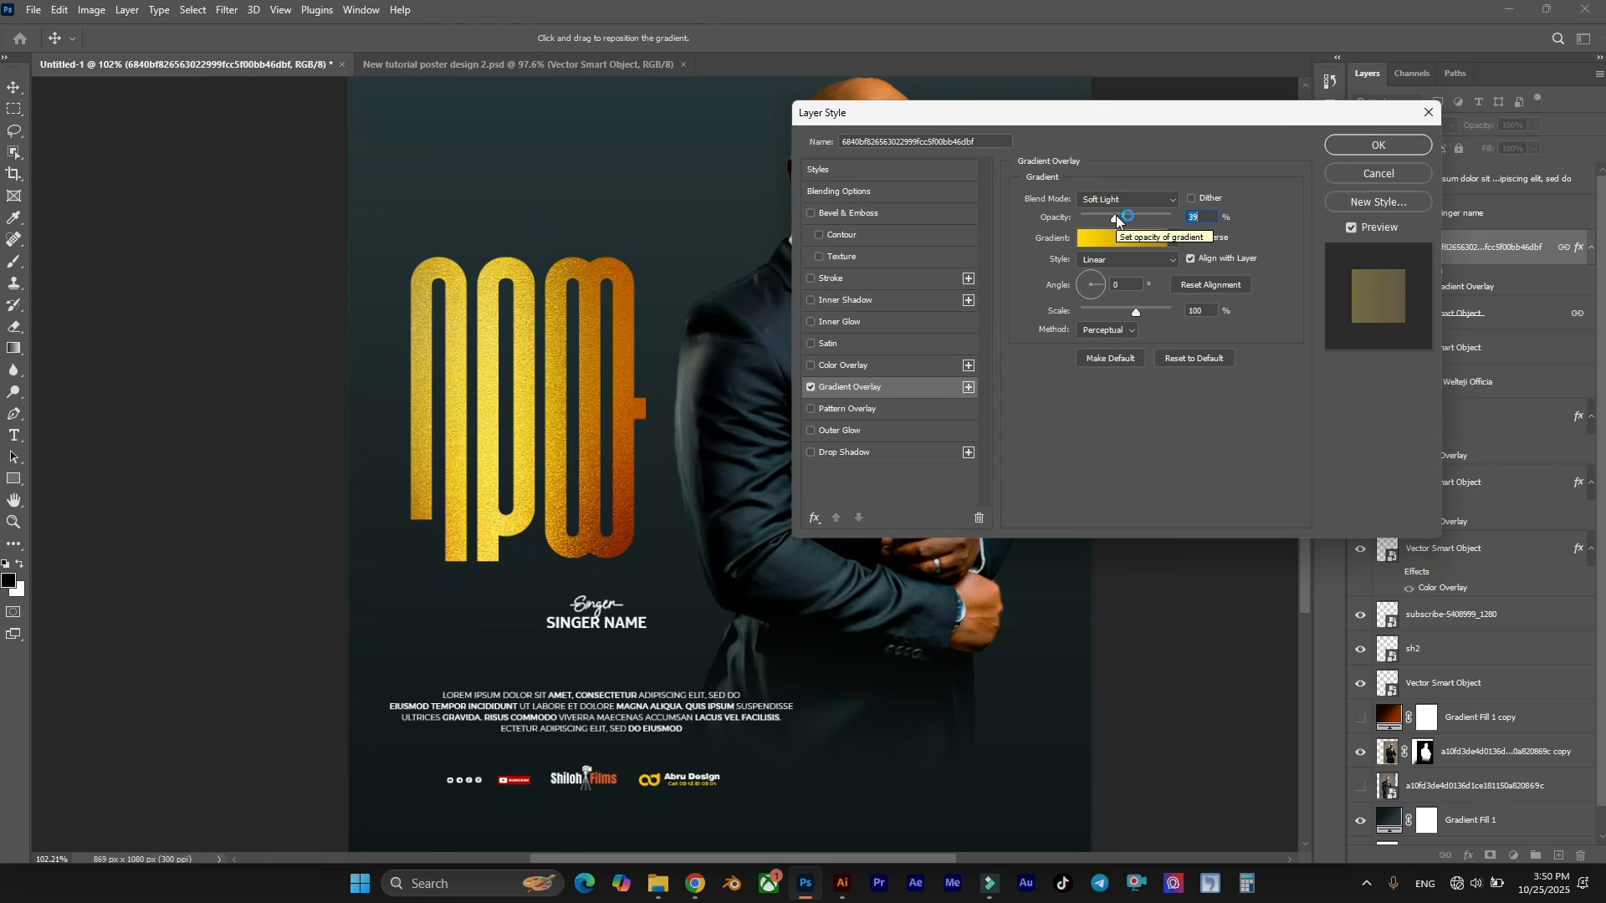
{"action": "left_click", "coordinate": [1107, 218]}
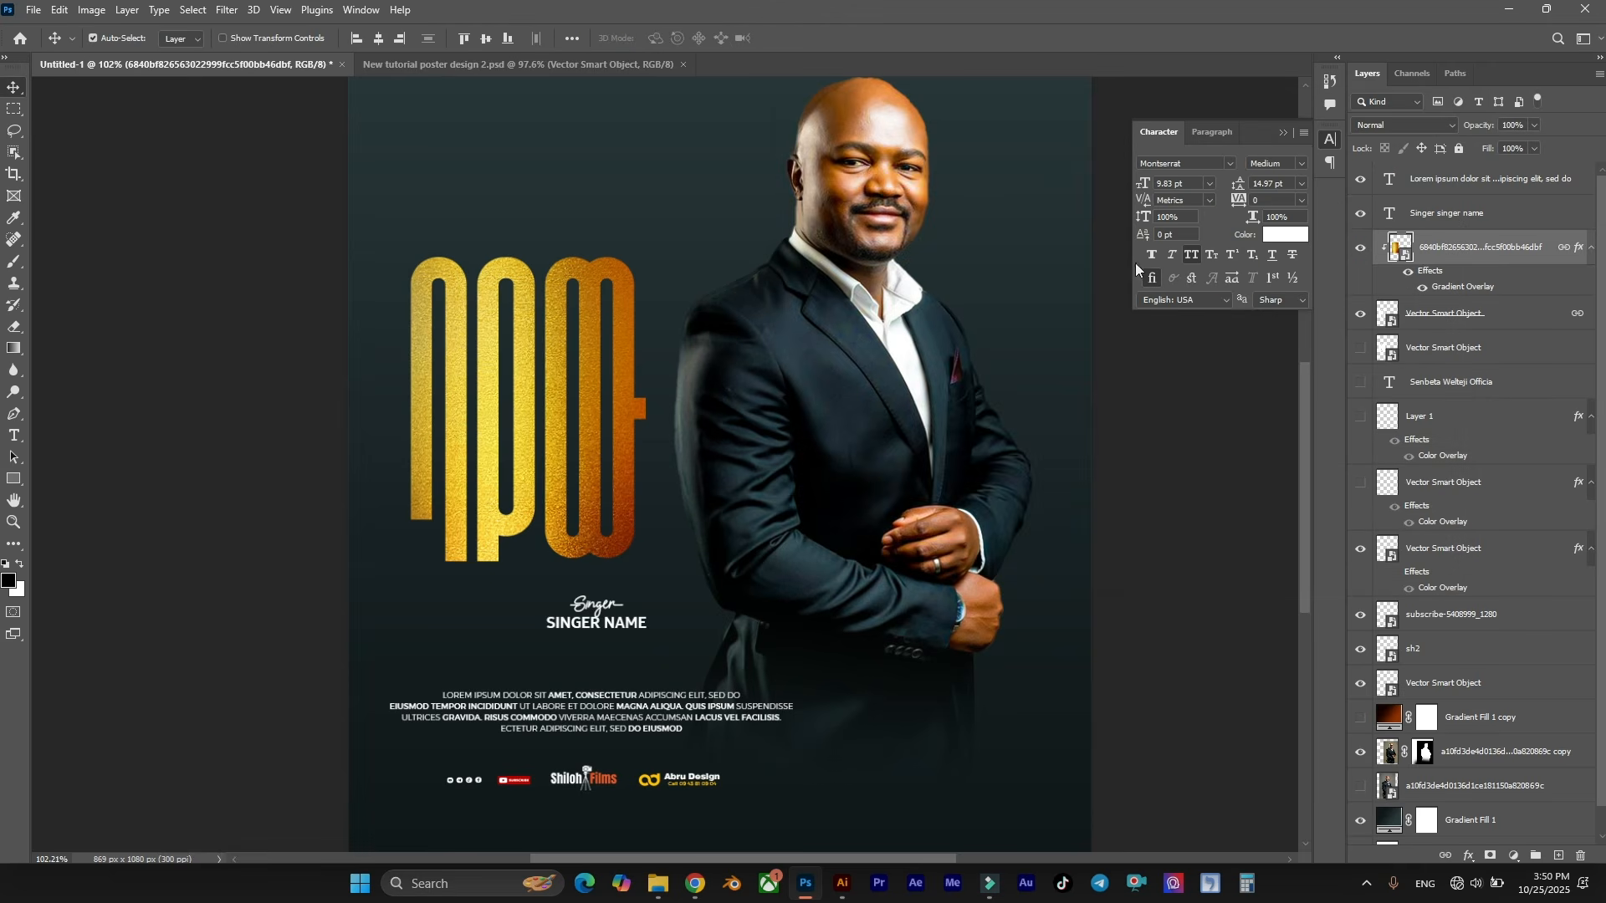
Set the end colour stop of the gold texture's Gradient Overlay to dark gold, RGB 129, 90, 12.
{"action": "scroll", "coordinate": [755, 323], "scroll_direction": "down", "scroll_amount": 4}
{"action": "scroll", "coordinate": [609, 286], "scroll_direction": "up", "scroll_amount": 3}
{"action": "scroll", "coordinate": [607, 286], "scroll_direction": "up", "scroll_amount": 1}
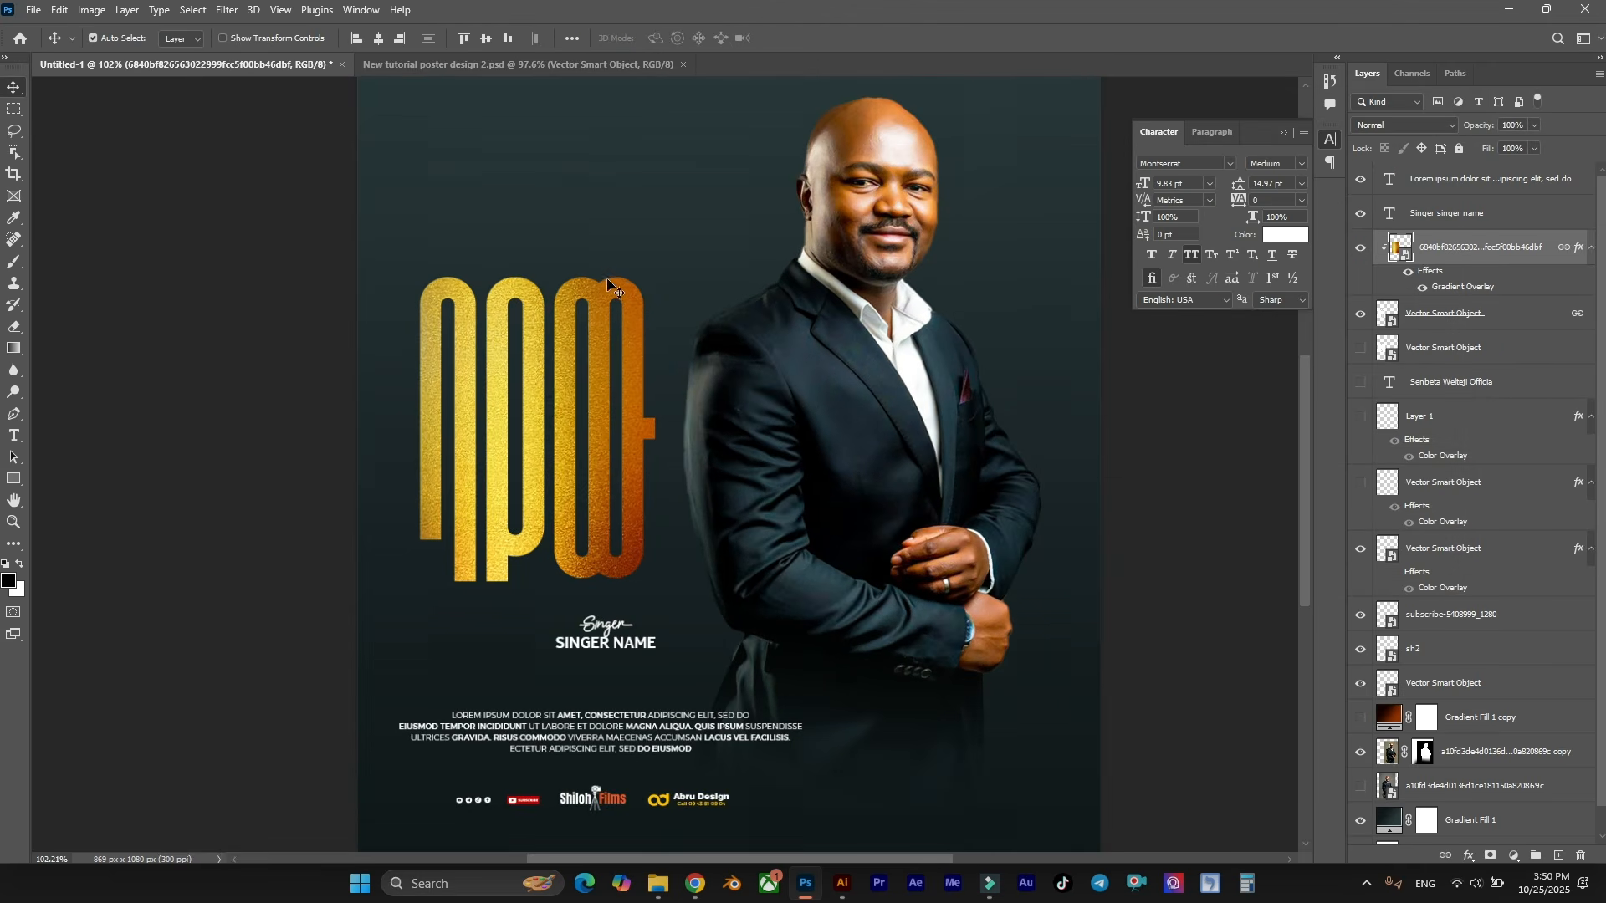
{"action": "double_click", "coordinate": [1448, 287]}
{"action": "left_click", "coordinate": [1136, 238]}
{"action": "double_click", "coordinate": [1285, 451]}
{"action": "left_click_drag", "start_coordinate": [1062, 307], "coordinate": [1059, 279]}
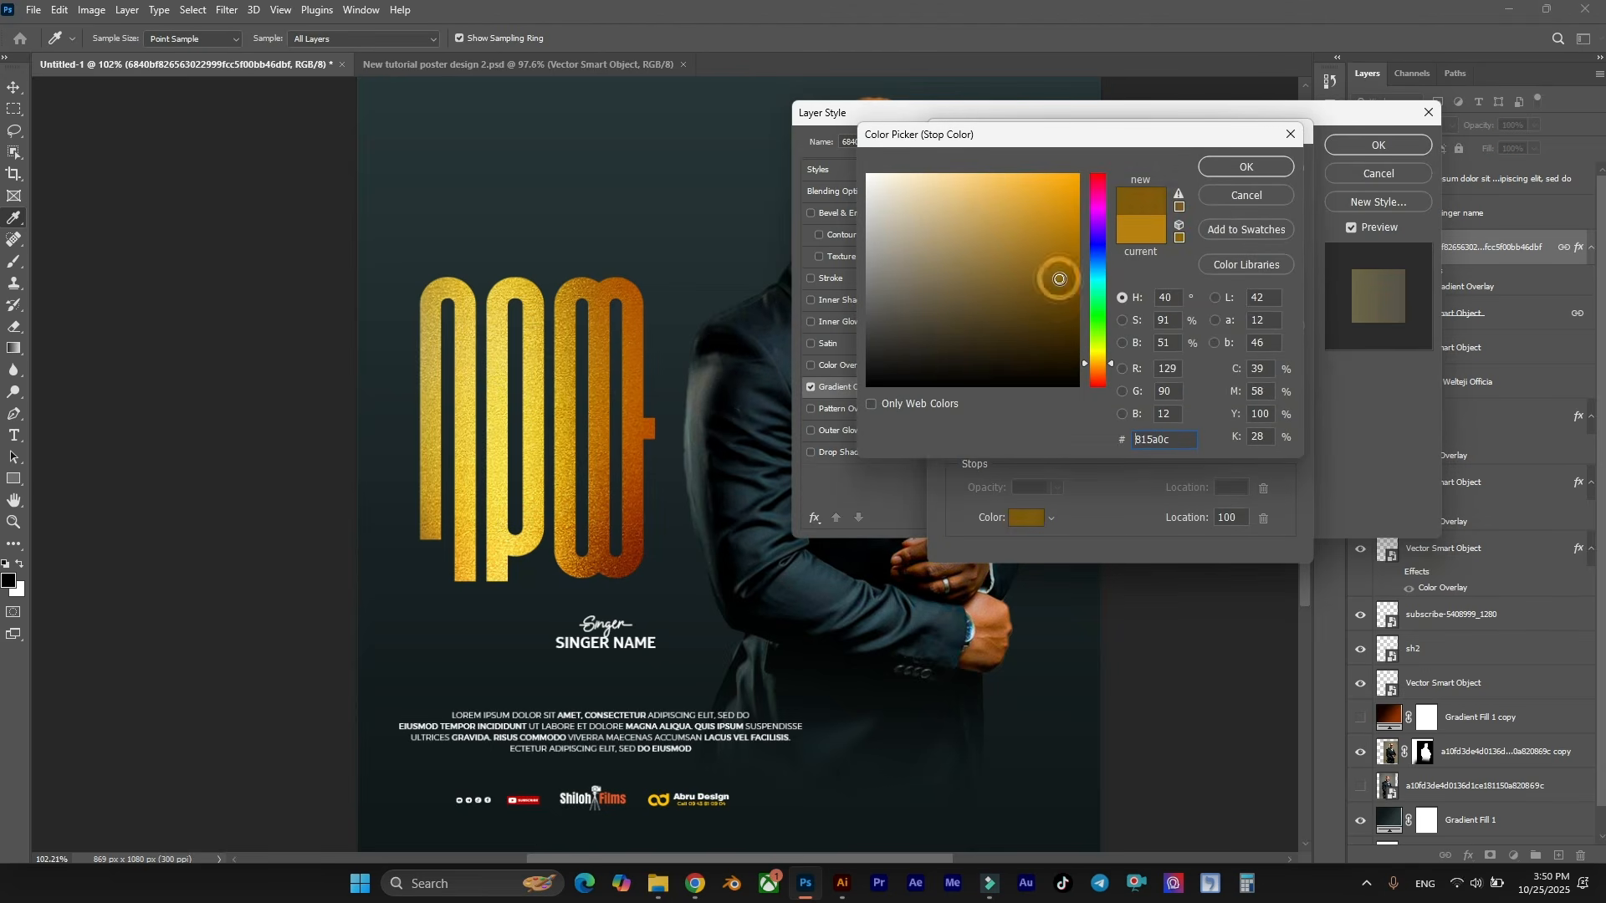
{"action": "left_click", "coordinate": [1243, 167]}
Set the start colour stop of the Gradient Overlay to bd8808 and apply the layer style to the gold texture.
{"action": "double_click", "coordinate": [950, 446]}
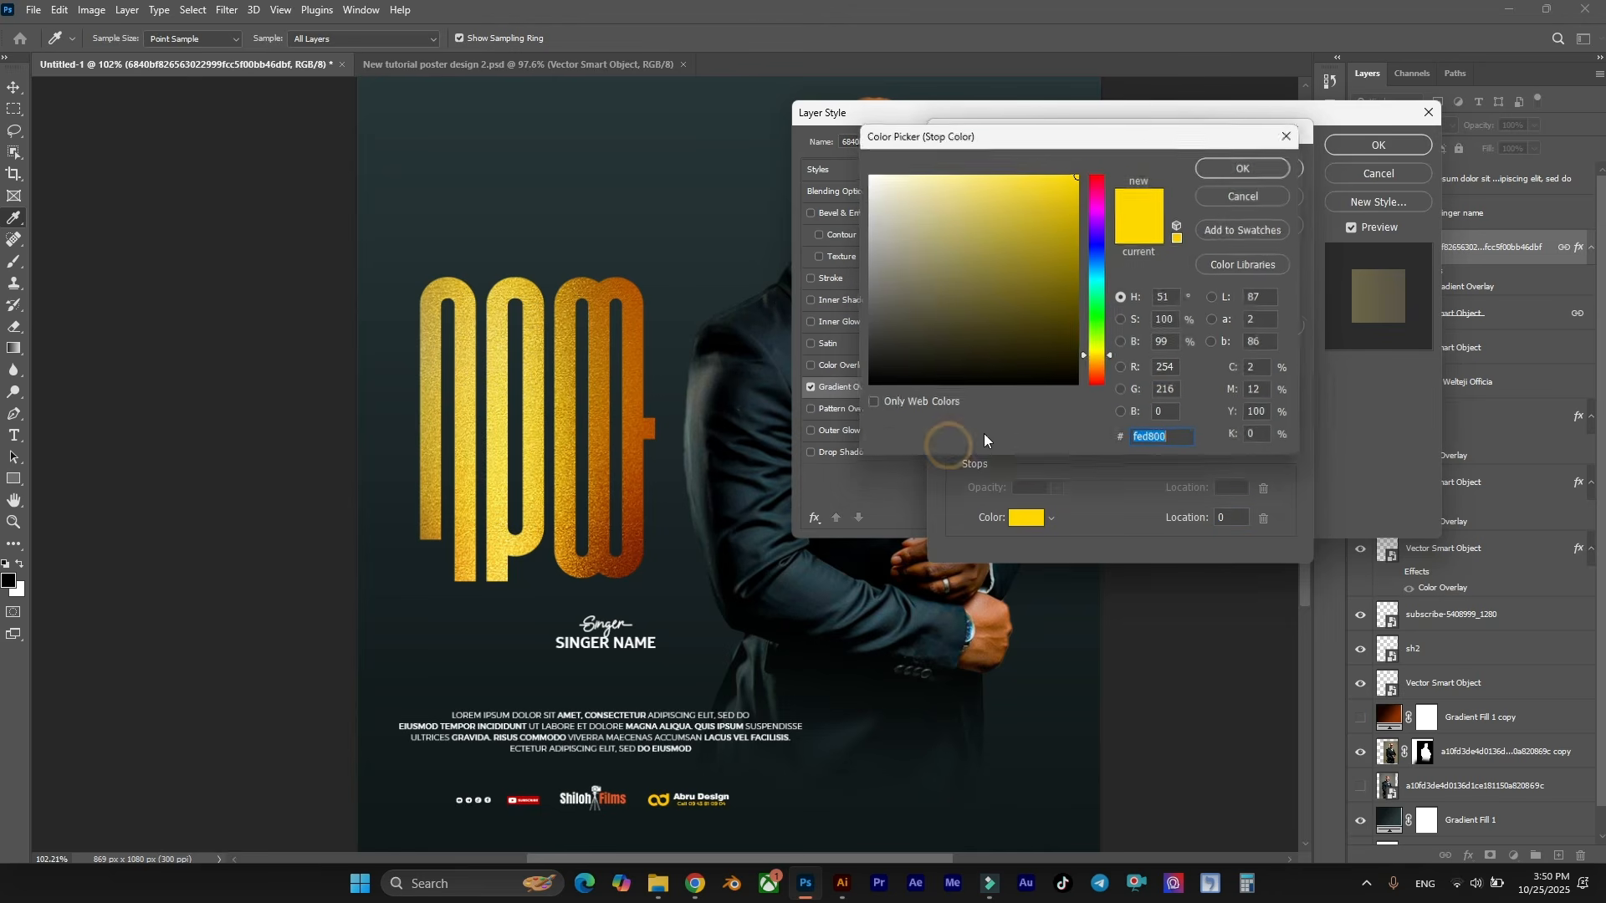
{"action": "left_click", "coordinate": [1098, 363]}
{"action": "left_click", "coordinate": [1073, 224]}
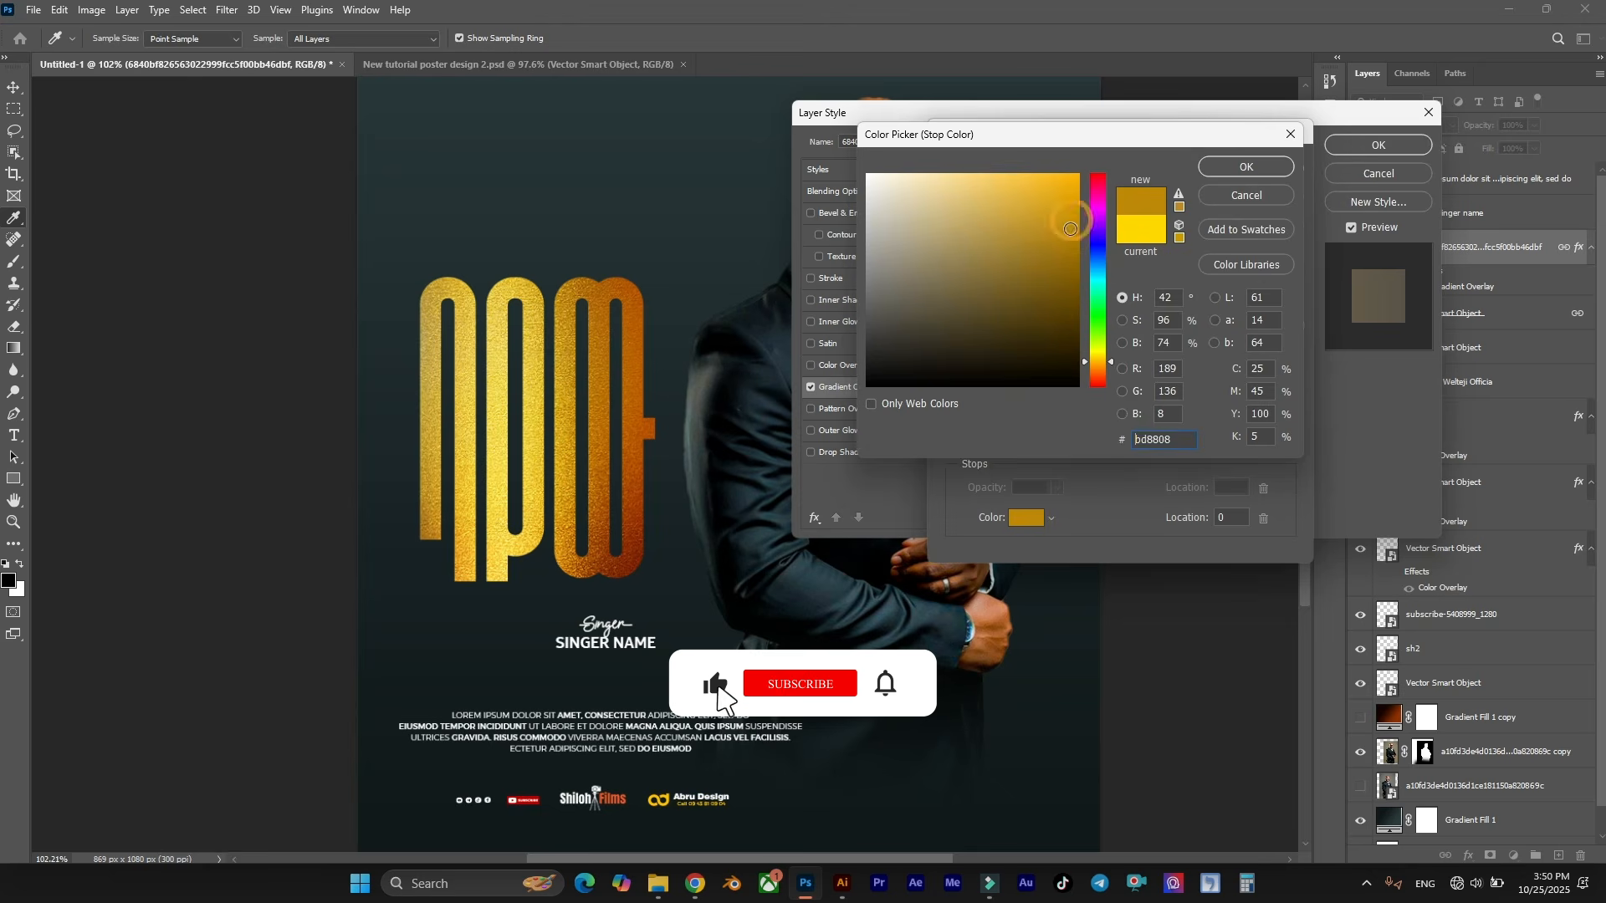
{"action": "left_click", "coordinate": [1246, 167]}
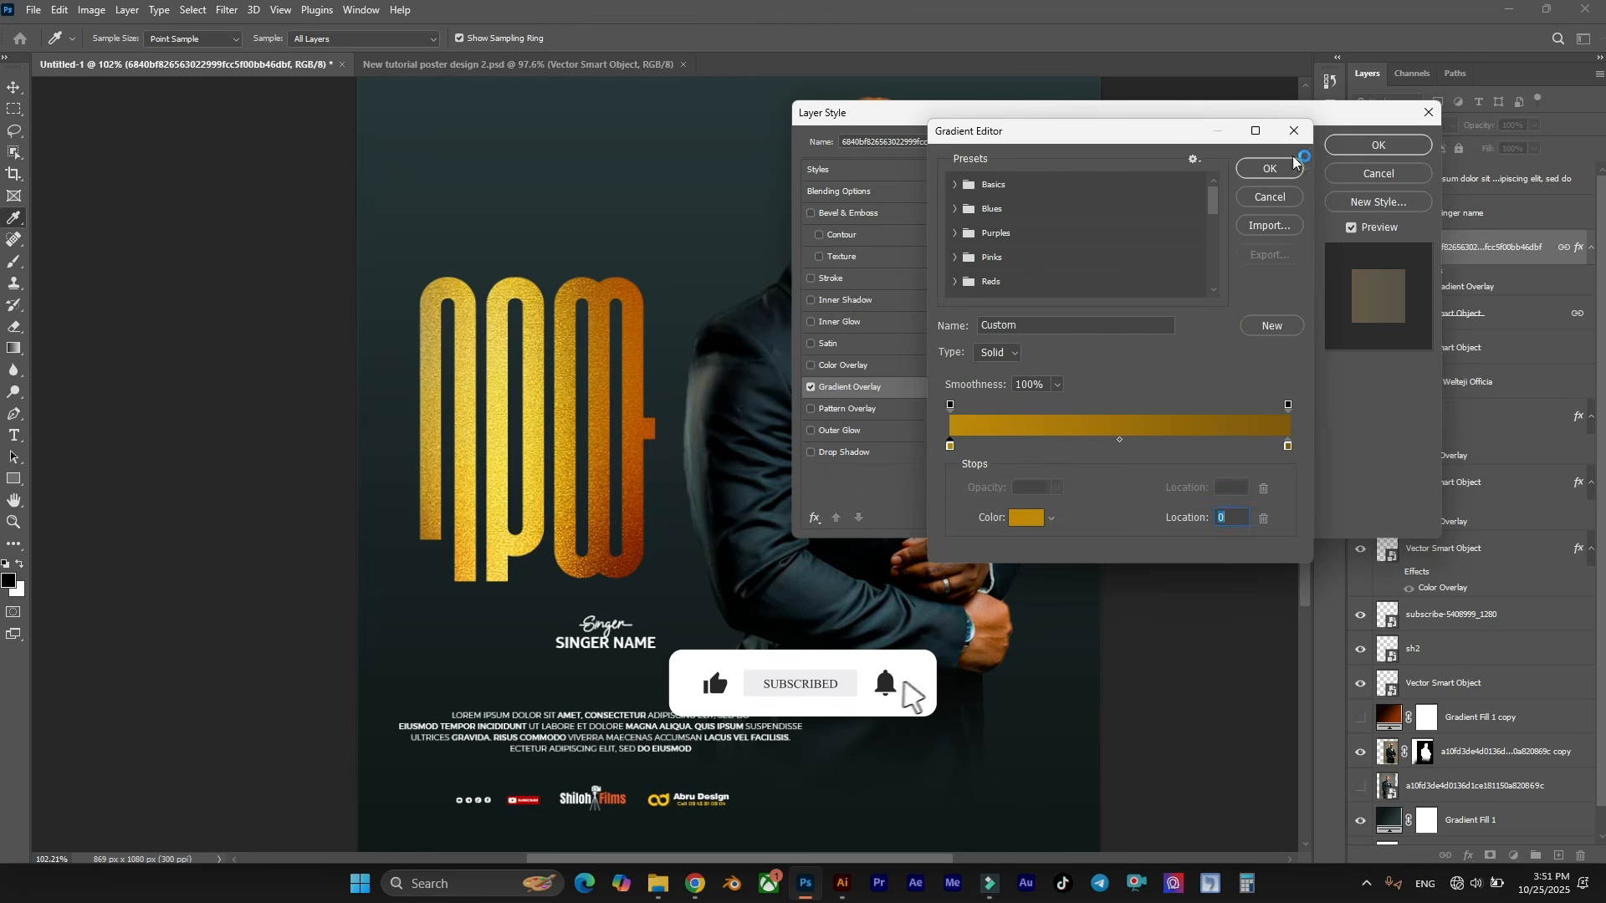
{"action": "left_click", "coordinate": [1268, 168]}
{"action": "left_click", "coordinate": [1381, 145]}
{"action": "scroll", "coordinate": [839, 374], "scroll_direction": "down", "scroll_amount": 4}
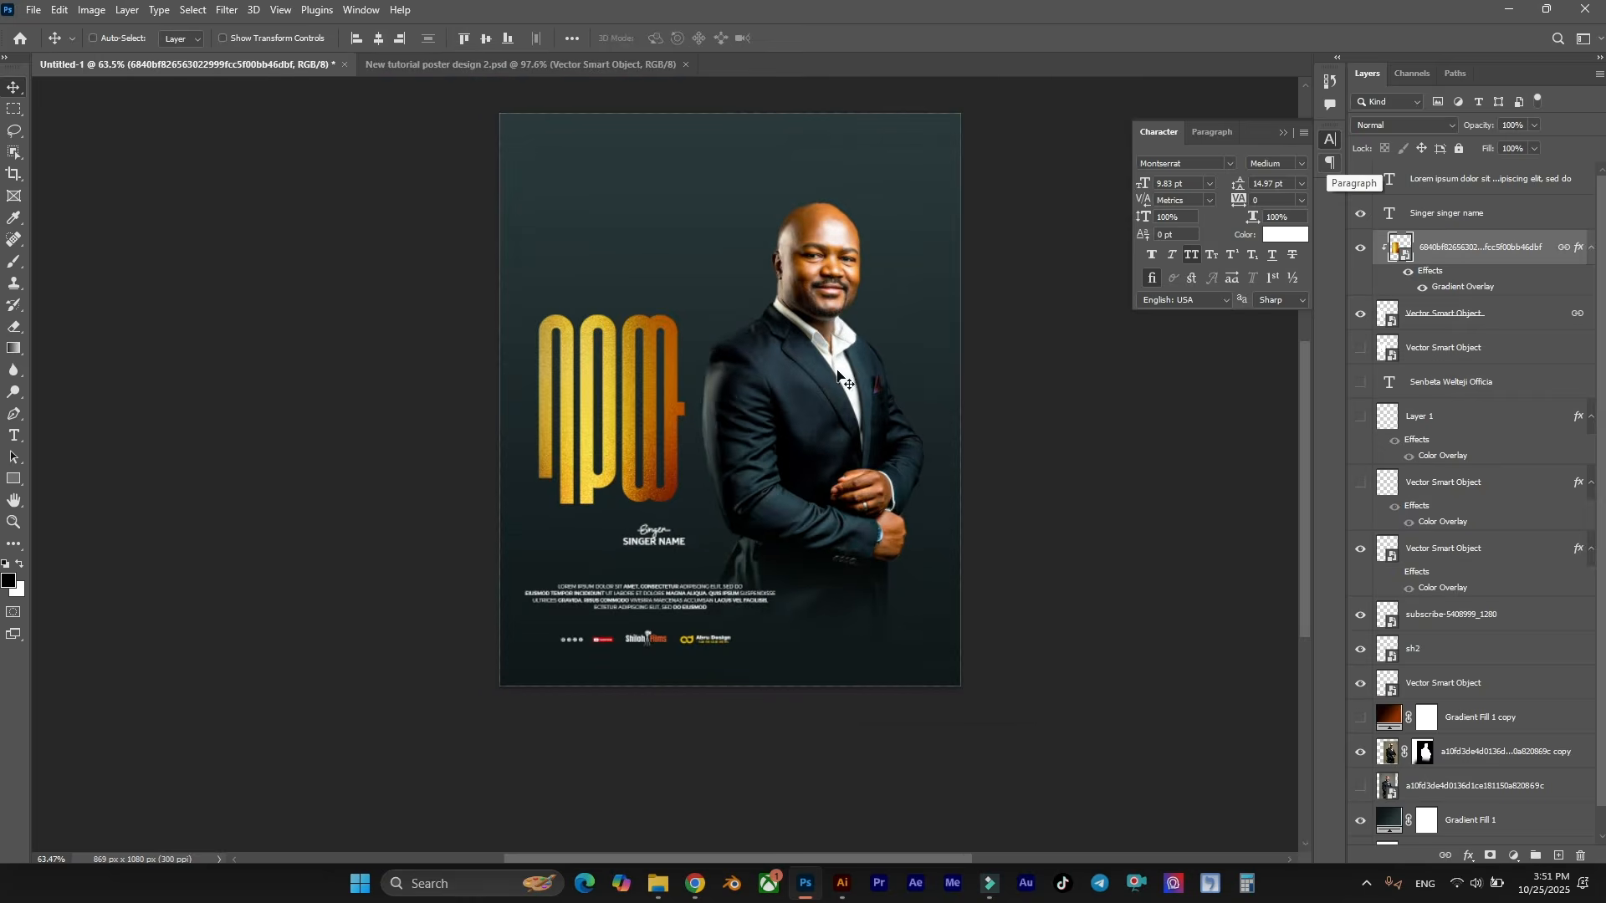
{"action": "scroll", "coordinate": [839, 374], "scroll_direction": "up", "scroll_amount": 2}
{"action": "scroll", "coordinate": [790, 293], "scroll_direction": "up", "scroll_amount": 3}
{"action": "scroll", "coordinate": [776, 376], "scroll_direction": "down", "scroll_amount": 4}
{"action": "scroll", "coordinate": [699, 238], "scroll_direction": "up", "scroll_amount": 3}
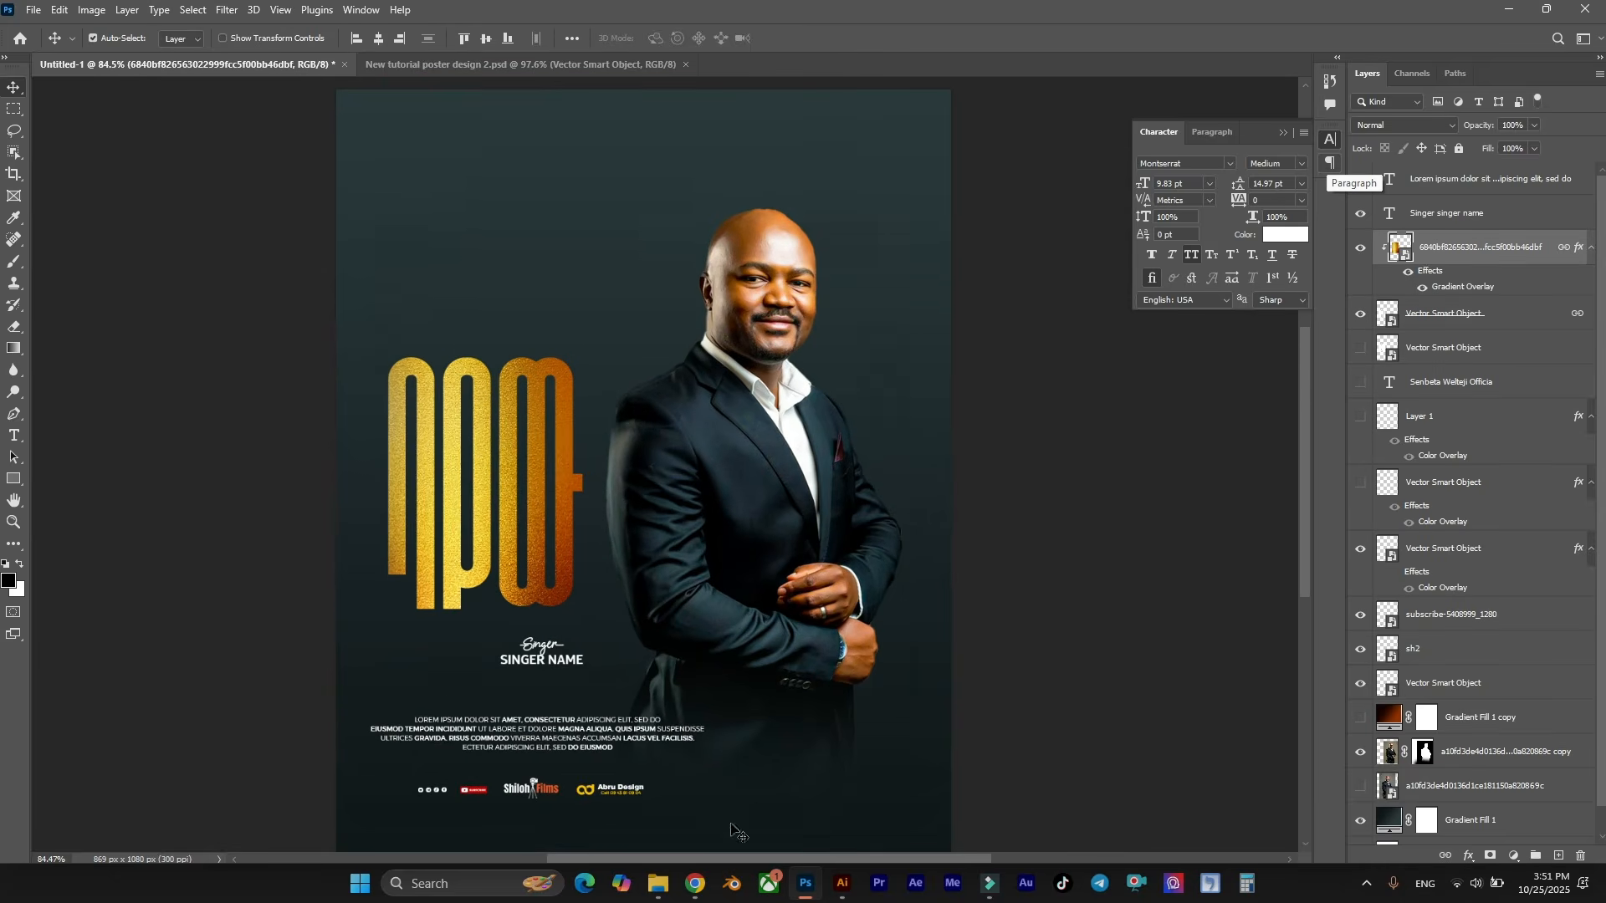
Place the orange window-light image from the Tutorial asset folder into the Untitled-1 poster.
{"action": "left_click", "coordinate": [658, 884]}
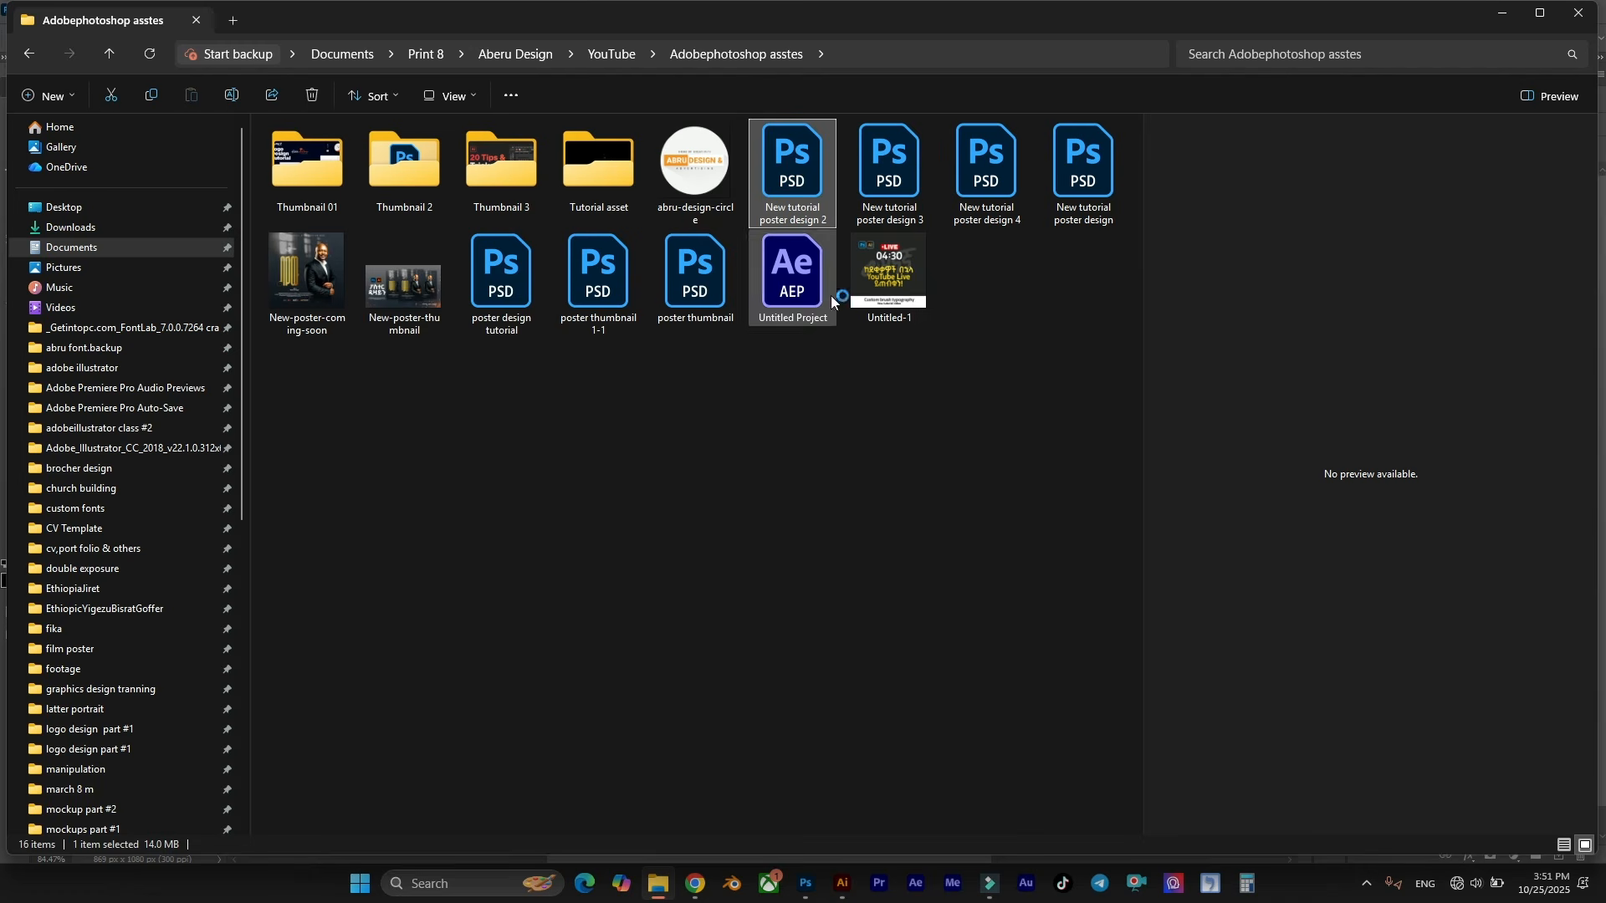
{"action": "double_click", "coordinate": [601, 165]}
{"action": "left_click_drag", "start_coordinate": [307, 172], "coordinate": [711, 370]}
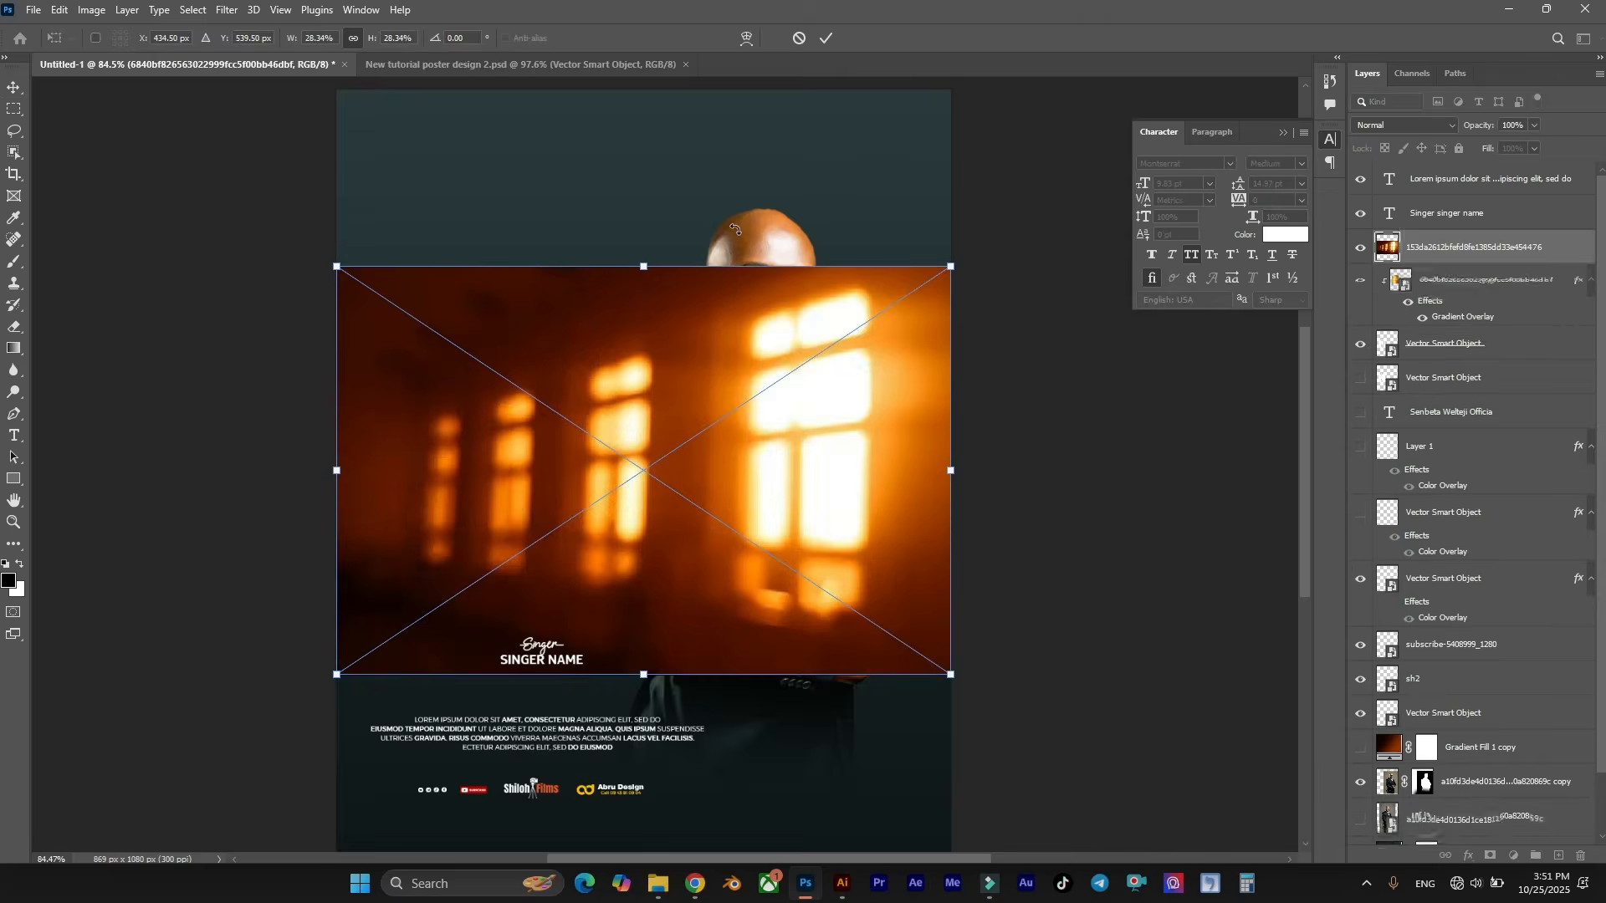
Flip the placed window-light image horizontally and move it up over the poster's upper half.
{"action": "right_click", "coordinate": [695, 395]}
{"action": "left_click", "coordinate": [728, 701]}
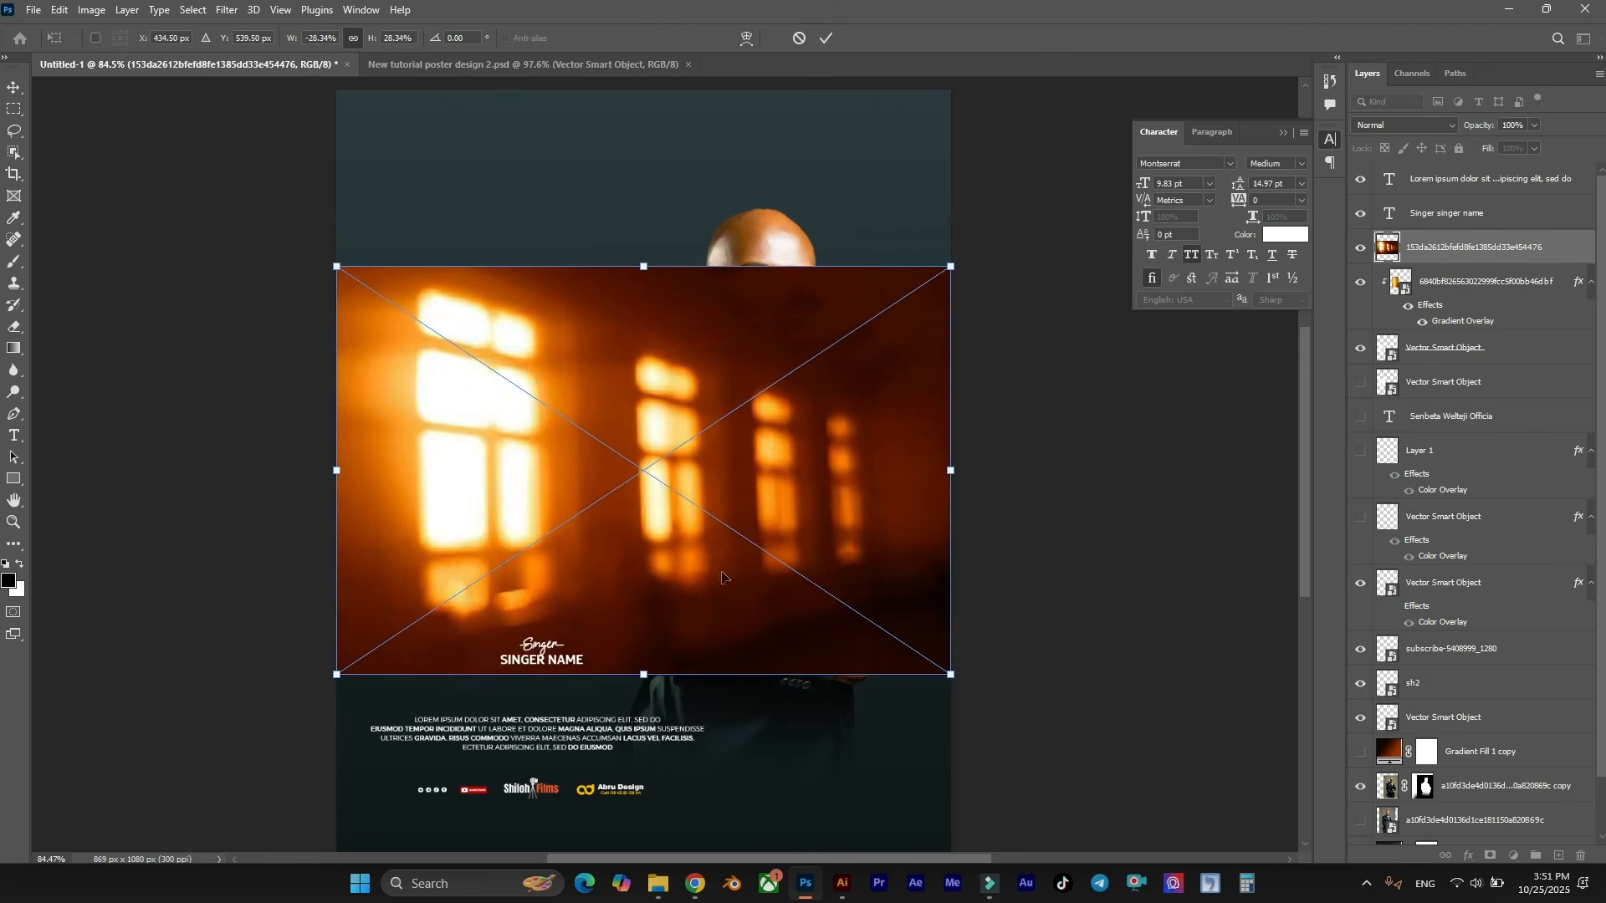
{"action": "scroll", "coordinate": [722, 578], "scroll_direction": "down", "scroll_amount": 2}
{"action": "left_click_drag", "start_coordinate": [759, 500], "coordinate": [847, 358]}
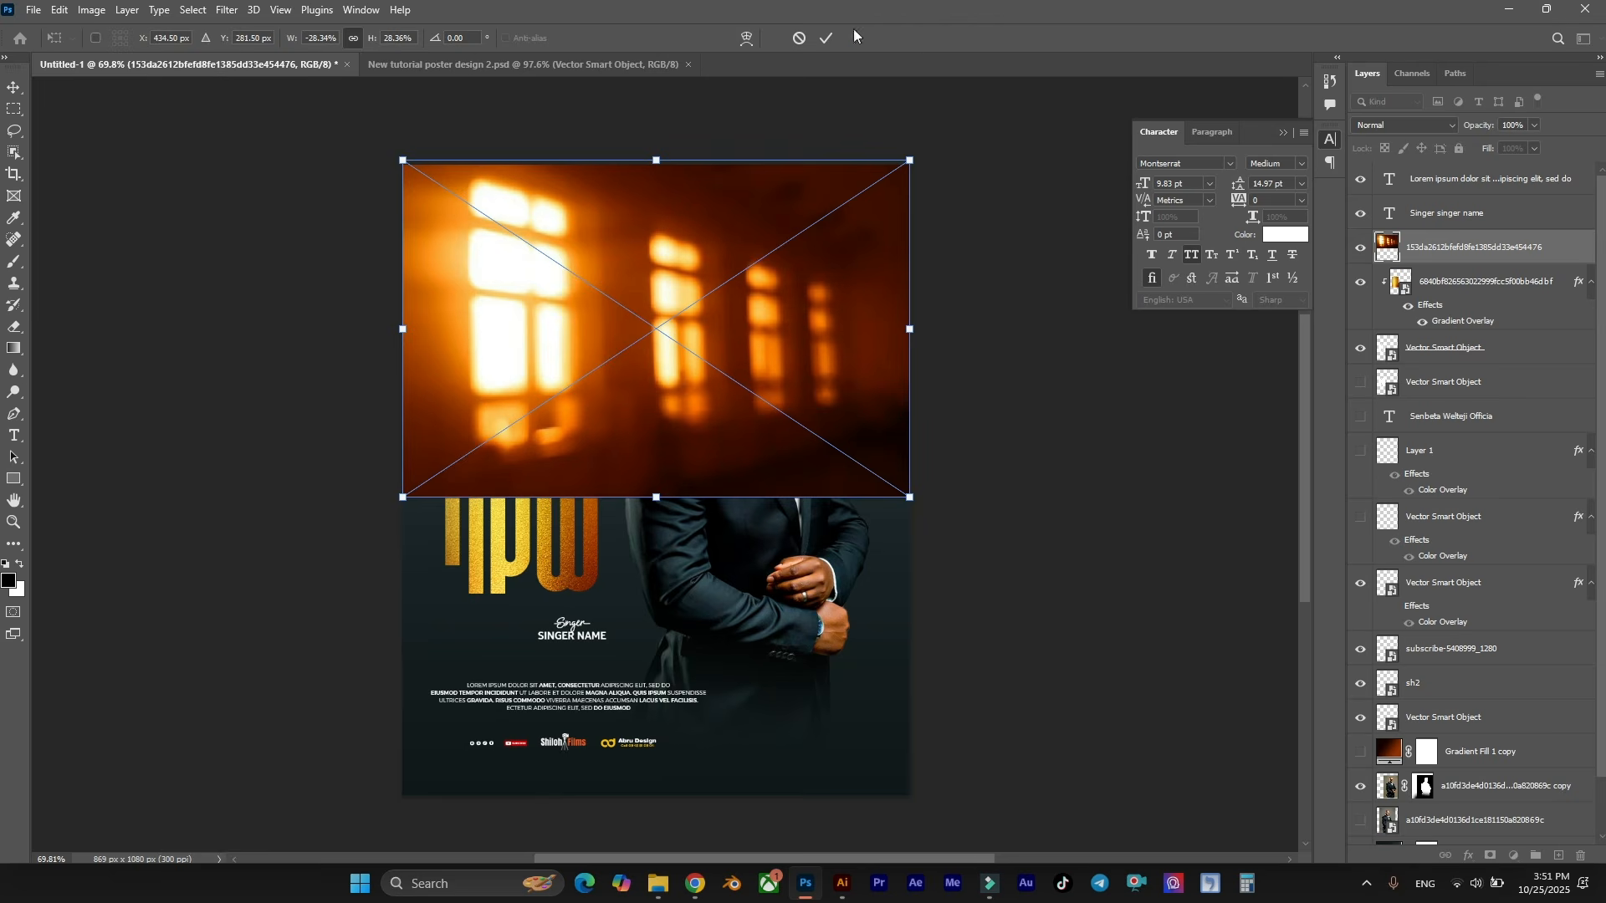
{"action": "left_click", "coordinate": [827, 38]}
Move the window-light layer directly above Gradient Fill 1, behind the man, and preview blend modes on it.
{"action": "left_click_drag", "start_coordinate": [1520, 267], "coordinate": [1497, 803]}
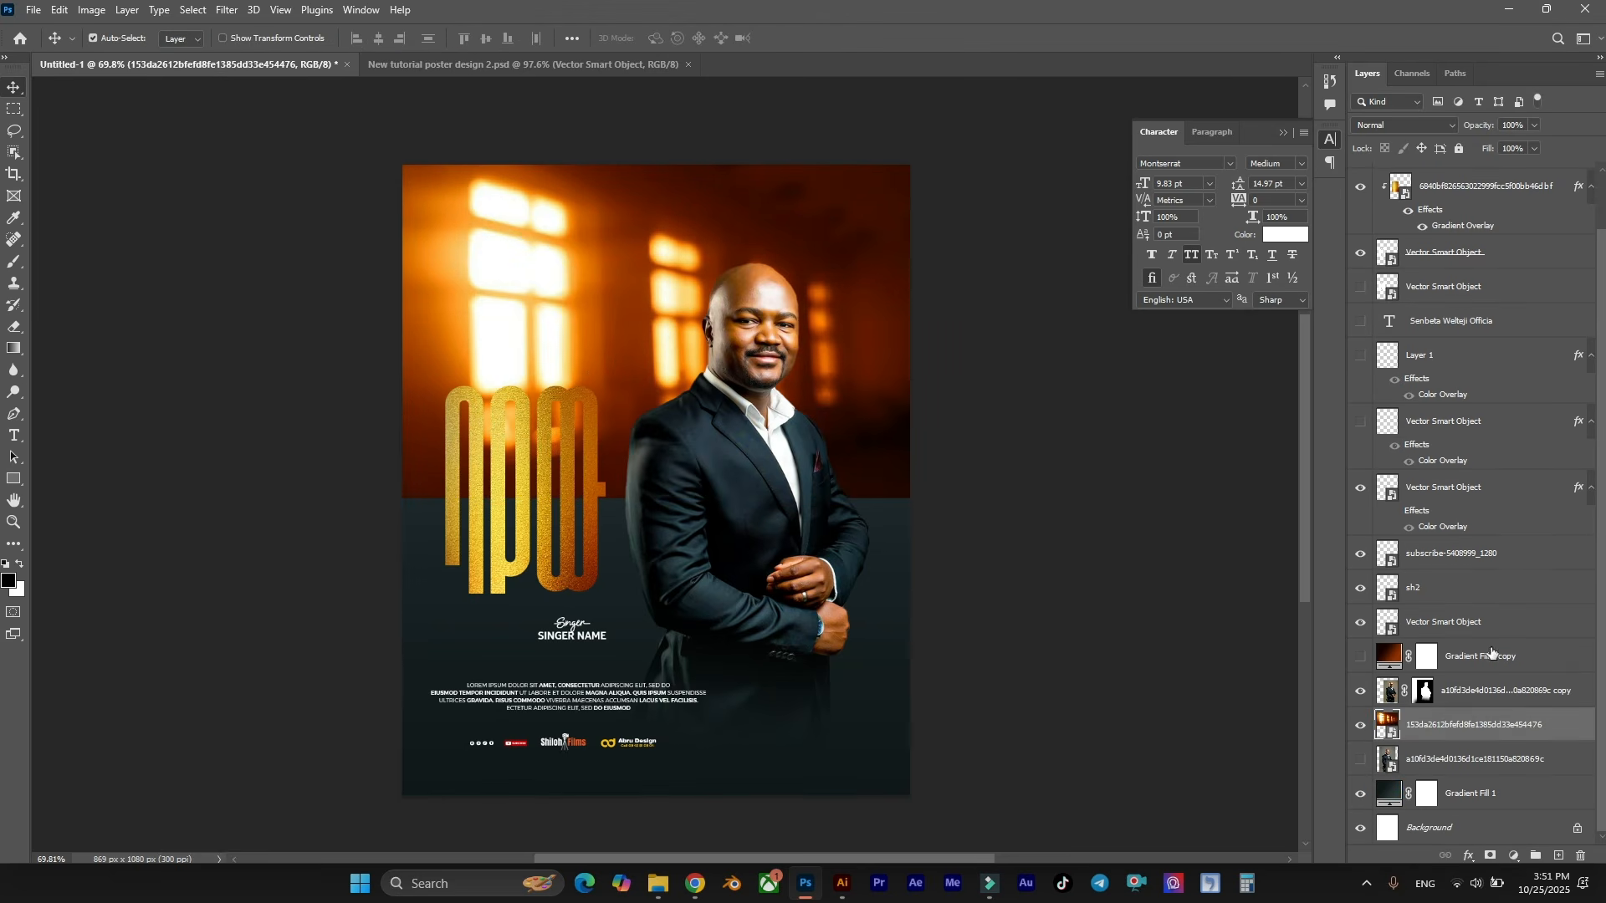
{"action": "left_click_drag", "start_coordinate": [1471, 736], "coordinate": [1469, 769]}
{"action": "scroll", "coordinate": [653, 241], "scroll_direction": "up", "scroll_amount": 2}
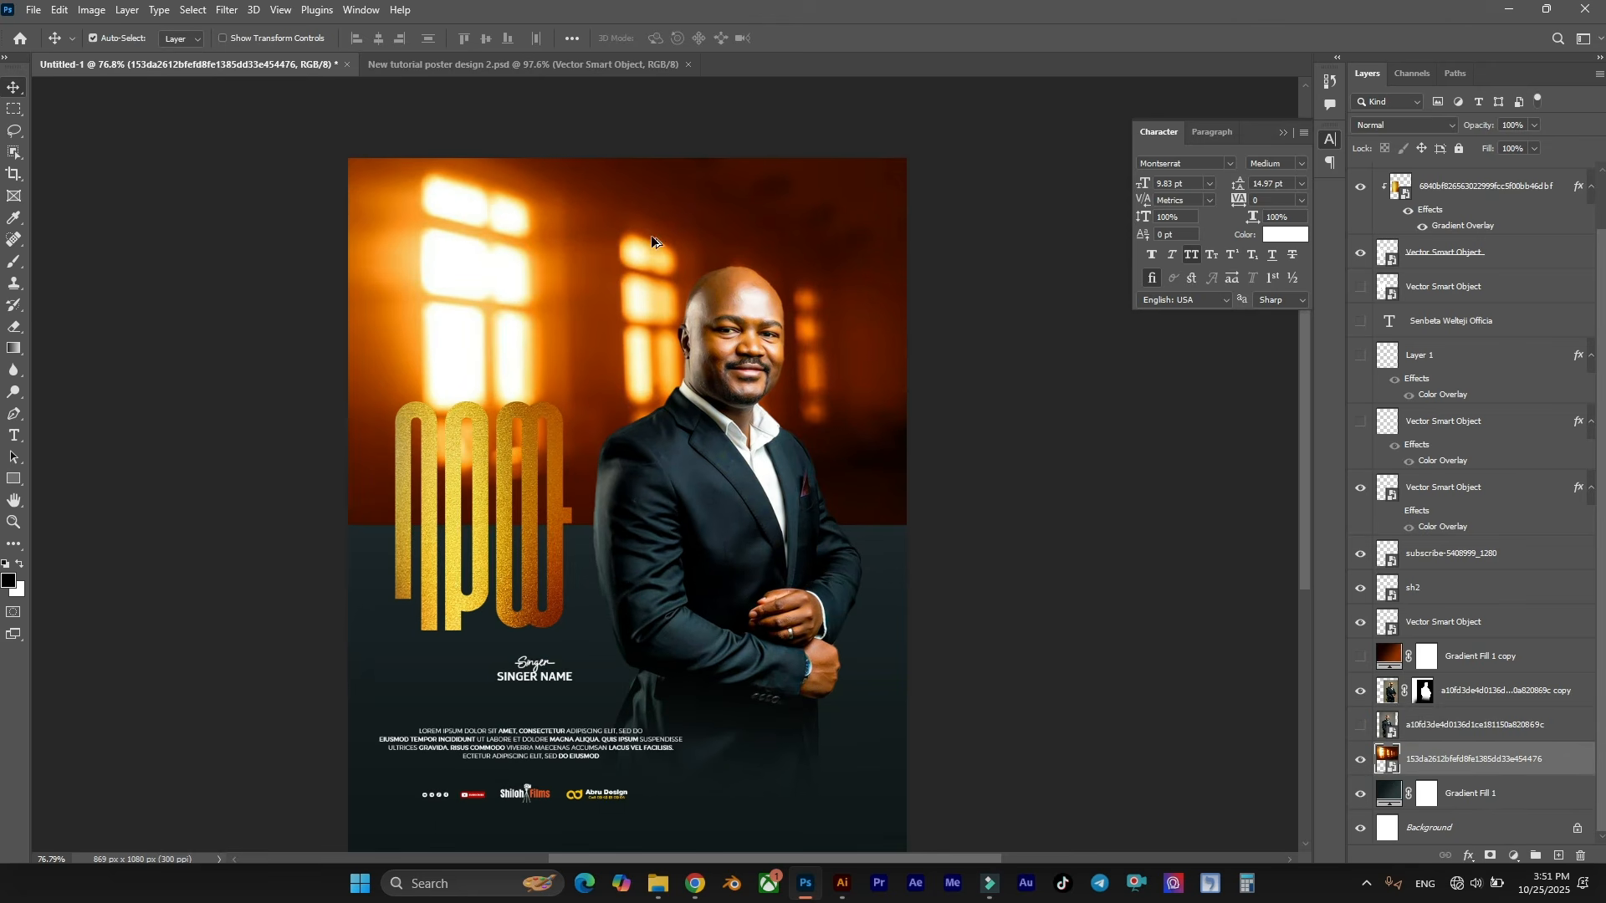
{"action": "left_click", "coordinate": [1426, 129]}
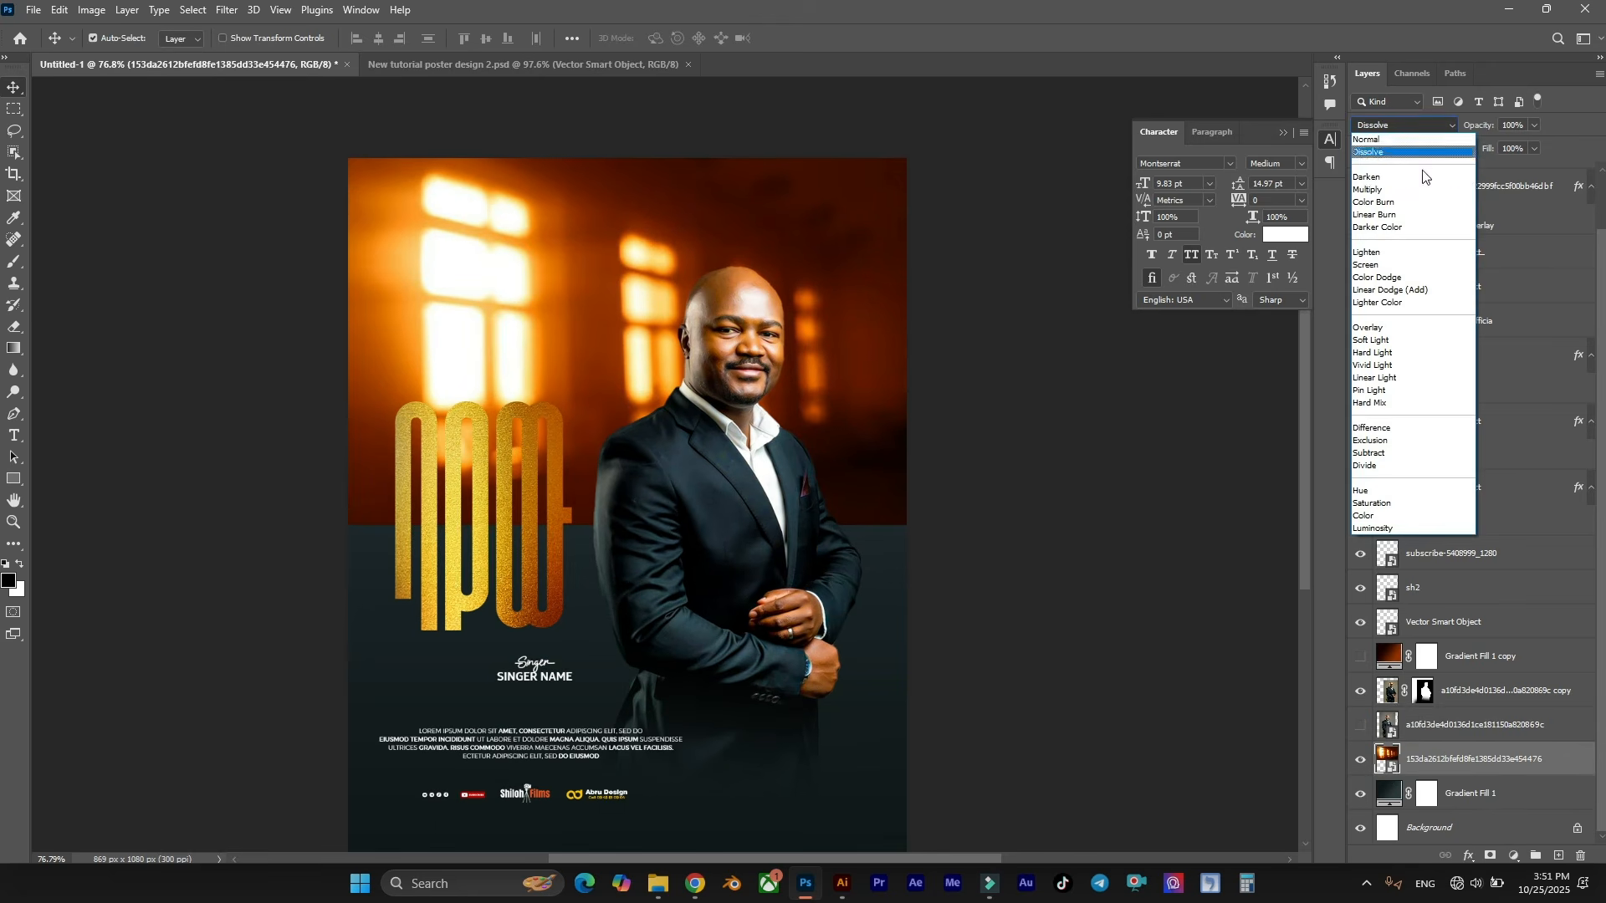
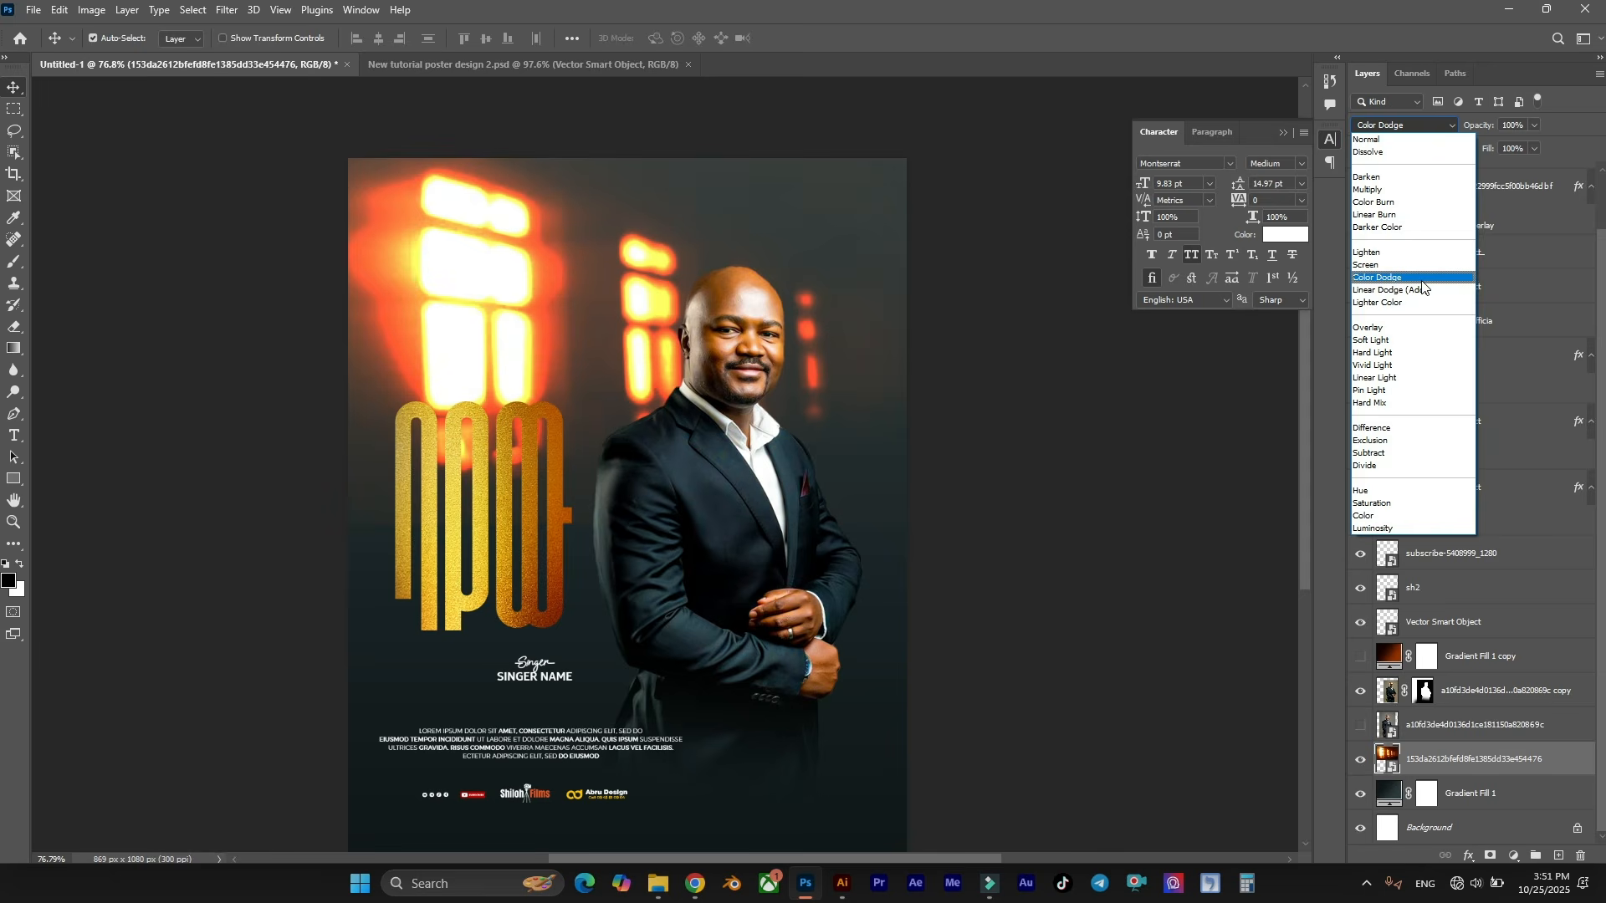
{"action": "left_click", "coordinate": [1273, 17]}
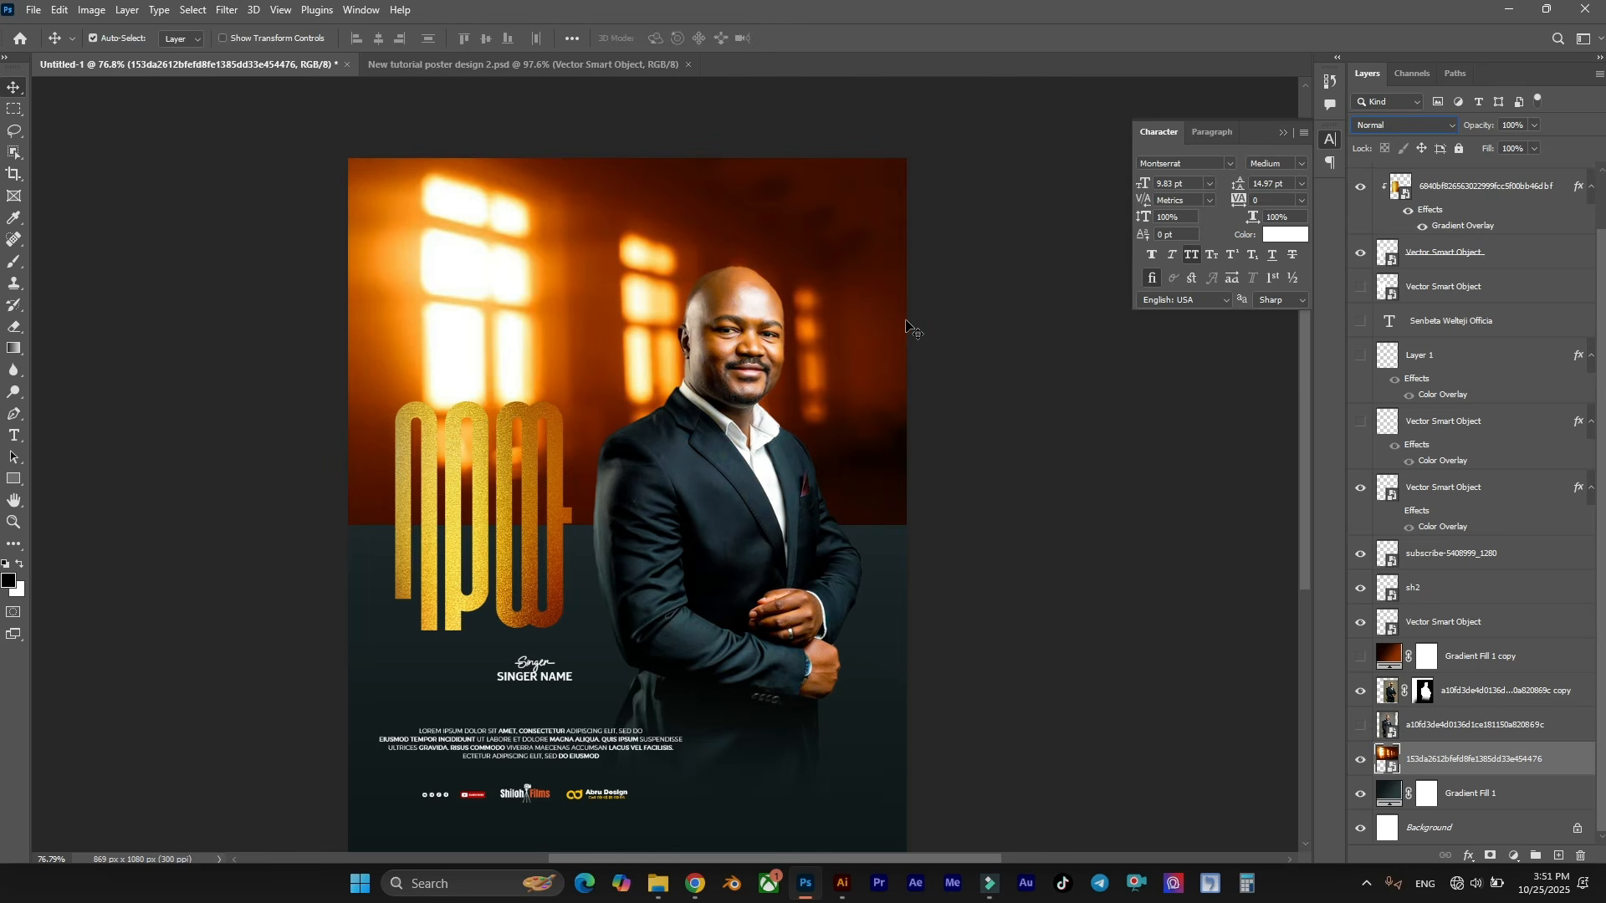
Darken the window-light image with a Levels adjustment, raising the black input level to 19.
{"action": "left_click", "coordinate": [92, 9]}
{"action": "mouse_move", "coordinate": [133, 55]}
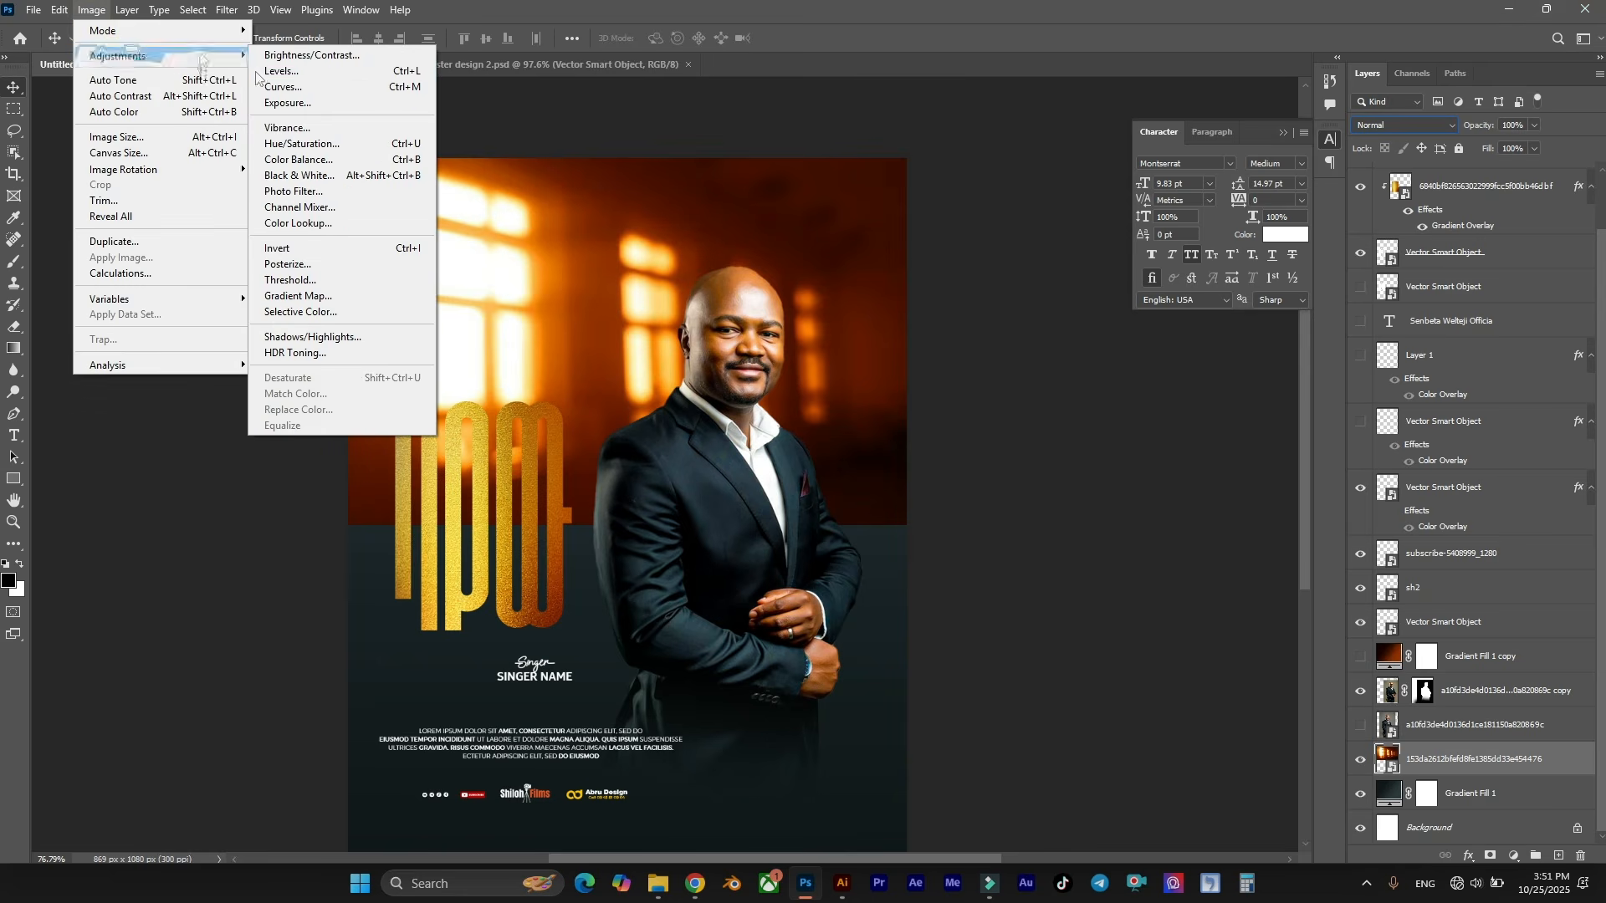
{"action": "left_click", "coordinate": [320, 78]}
{"action": "left_click_drag", "start_coordinate": [715, 160], "coordinate": [1002, 125]}
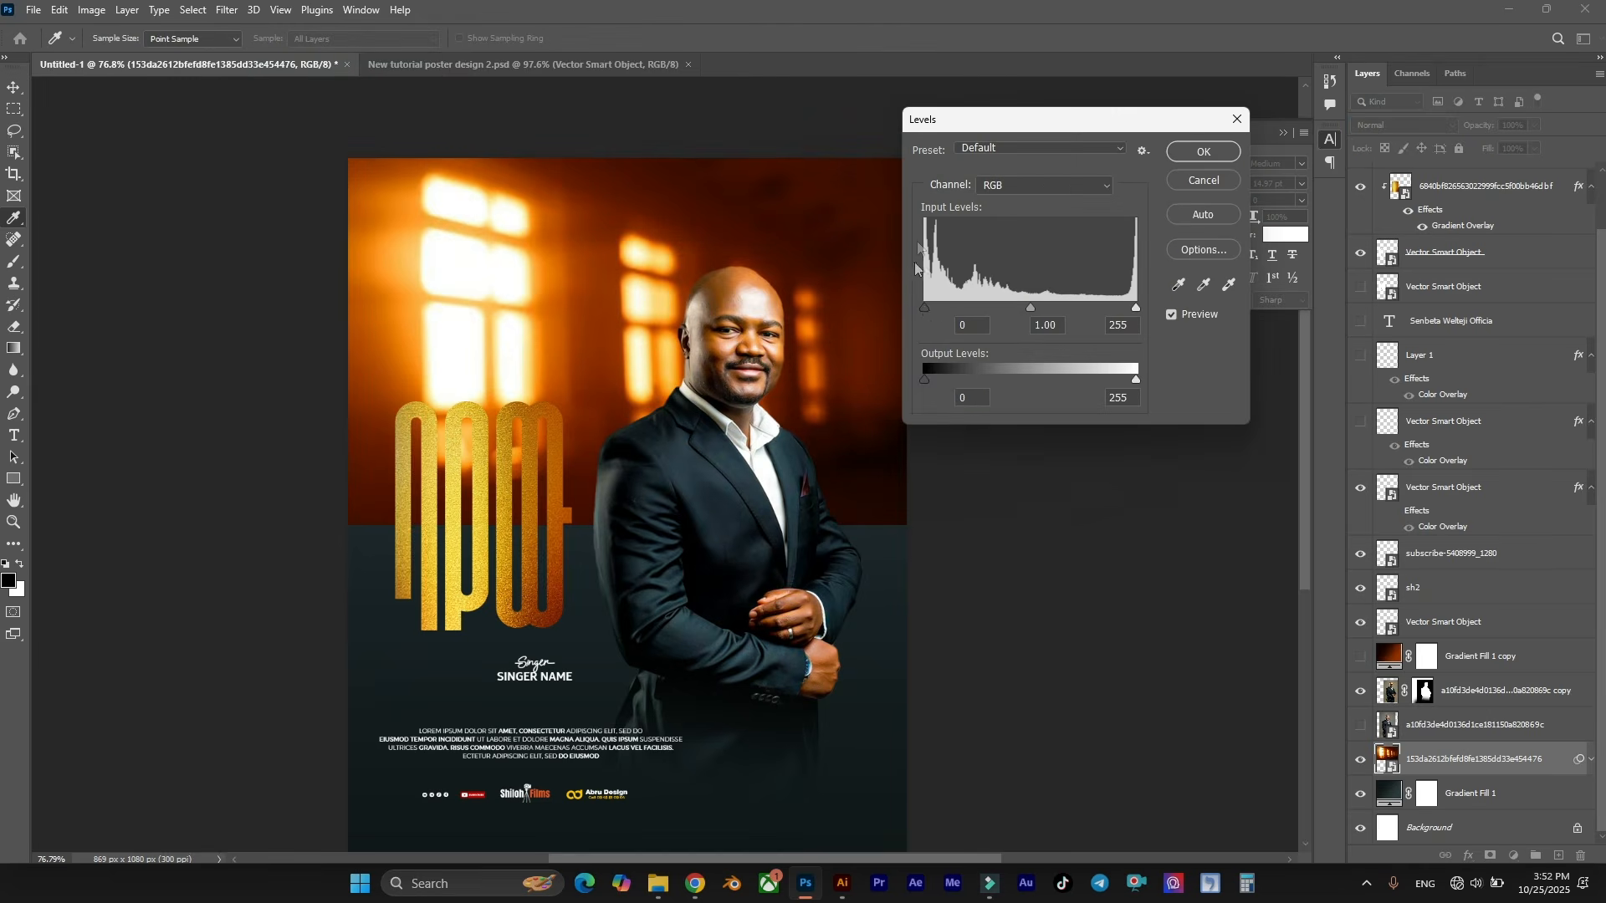
{"action": "mouse_move", "coordinate": [925, 308]}
{"action": "left_mouse_down"}
{"action": "mouse_move", "coordinate": [949, 308]}
{"action": "mouse_move", "coordinate": [912, 313]}
{"action": "left_mouse_up"}
{"action": "mouse_move", "coordinate": [1136, 308]}
{"action": "left_mouse_down"}
{"action": "mouse_move", "coordinate": [1117, 313]}
{"action": "mouse_move", "coordinate": [1137, 309]}
{"action": "left_mouse_up"}
{"action": "left_click_drag", "start_coordinate": [925, 308], "coordinate": [941, 308]}
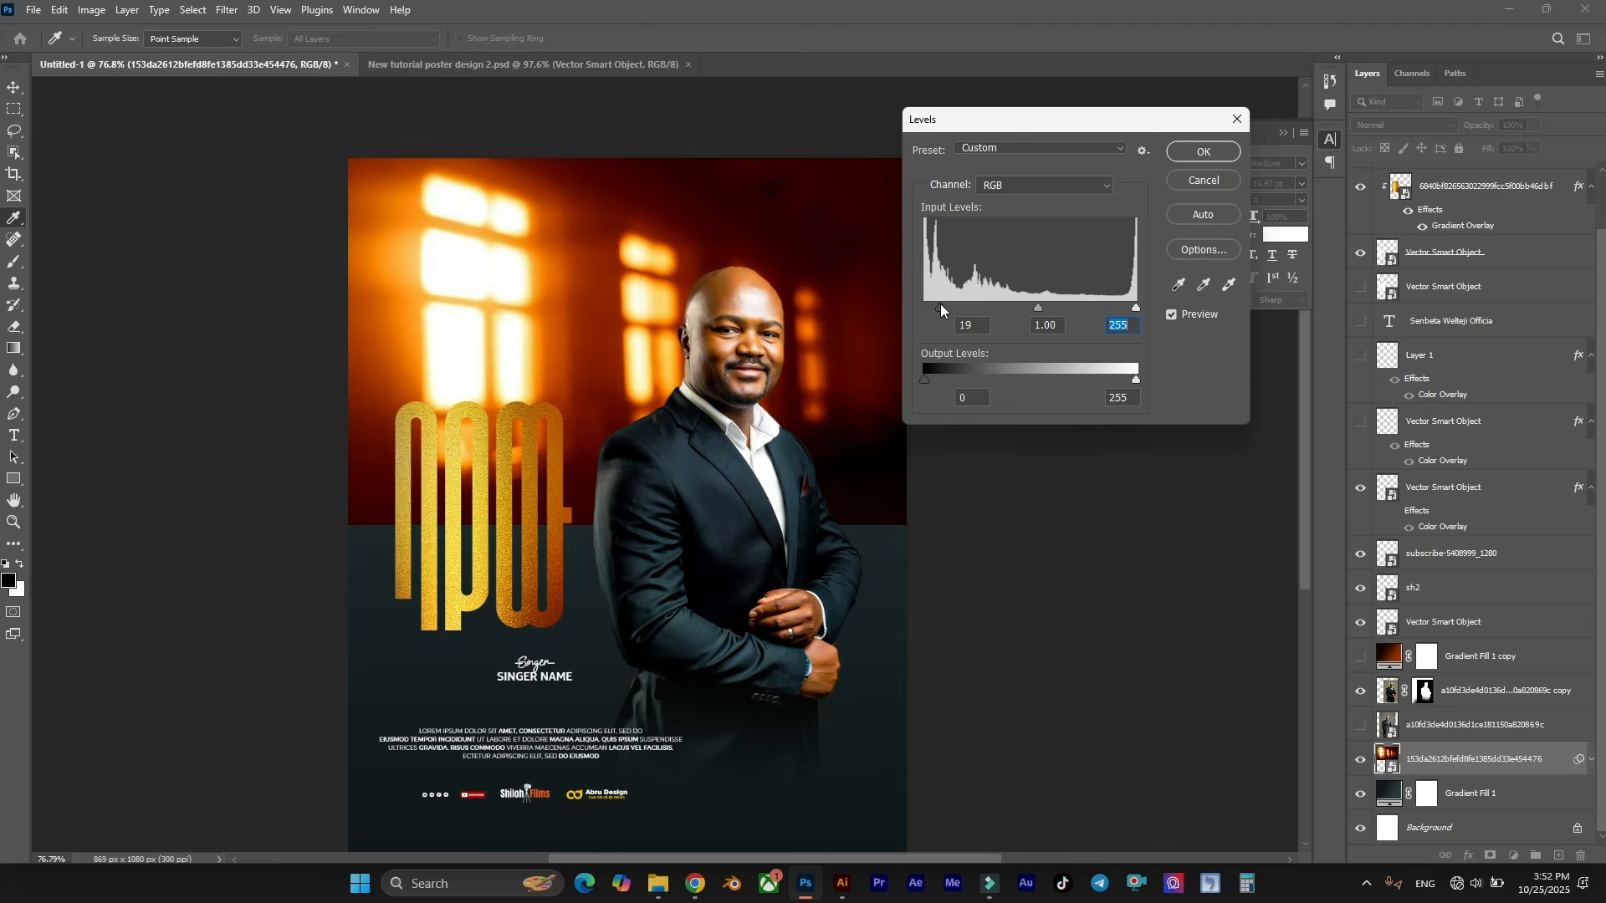
{"action": "left_click", "coordinate": [1205, 152]}
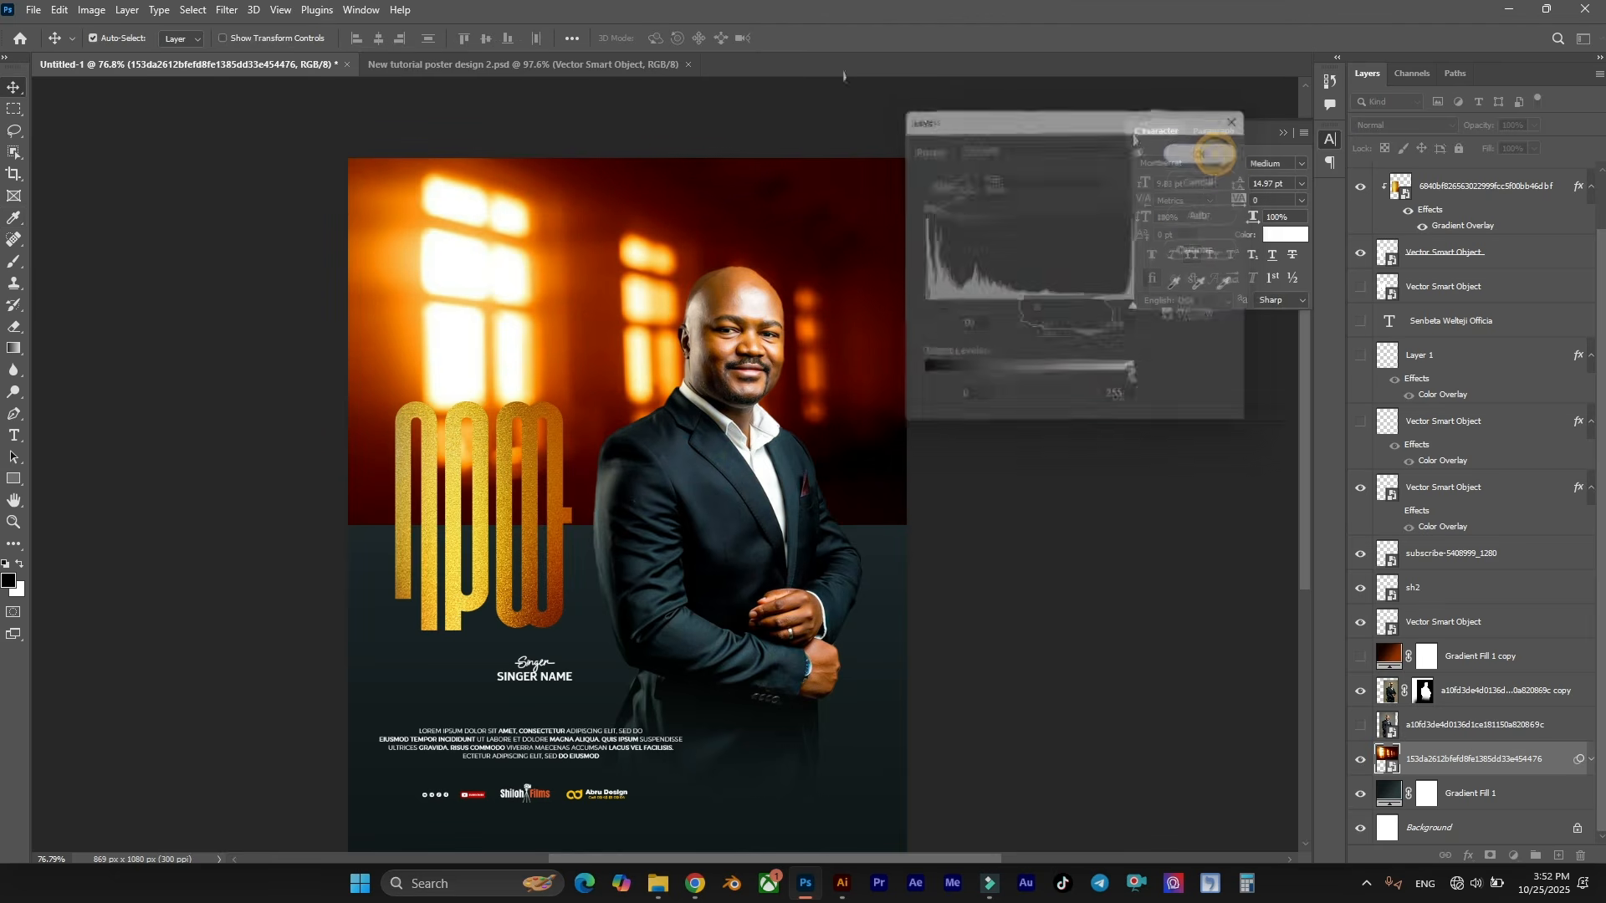
Desaturate the window-light image with Hue/Saturation, using saturation -100 and lightness -17.
{"action": "left_click", "coordinate": [90, 10]}
{"action": "mouse_move", "coordinate": [100, 52]}
{"action": "left_click", "coordinate": [324, 143]}
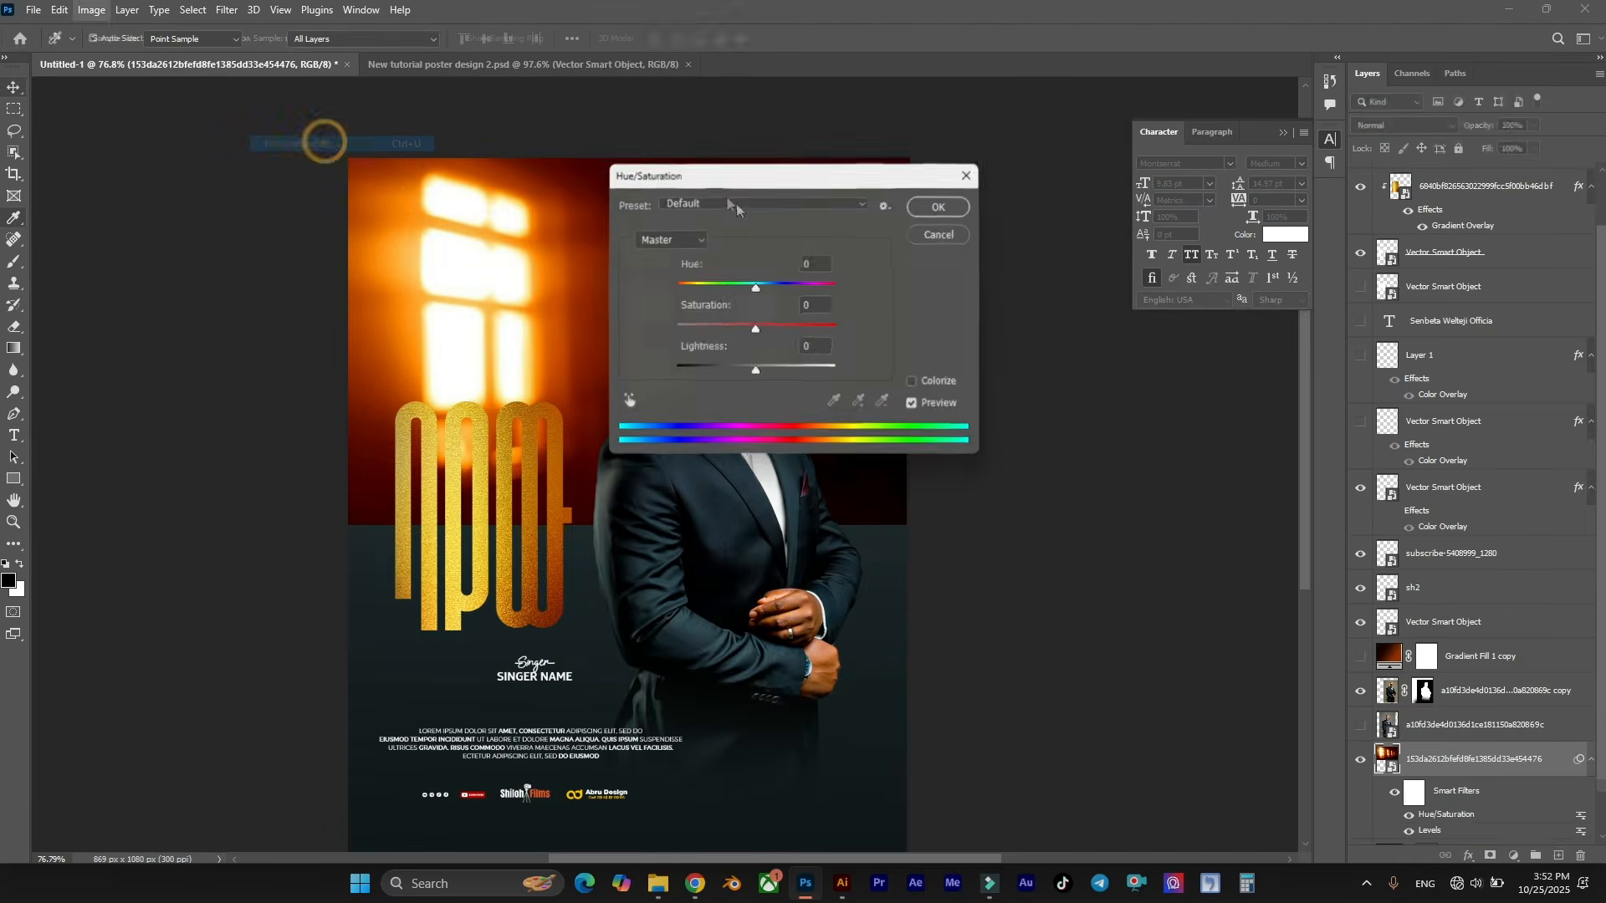
{"action": "left_click_drag", "start_coordinate": [736, 208], "coordinate": [1028, 144]}
{"action": "left_click_drag", "start_coordinate": [1026, 267], "coordinate": [967, 267]}
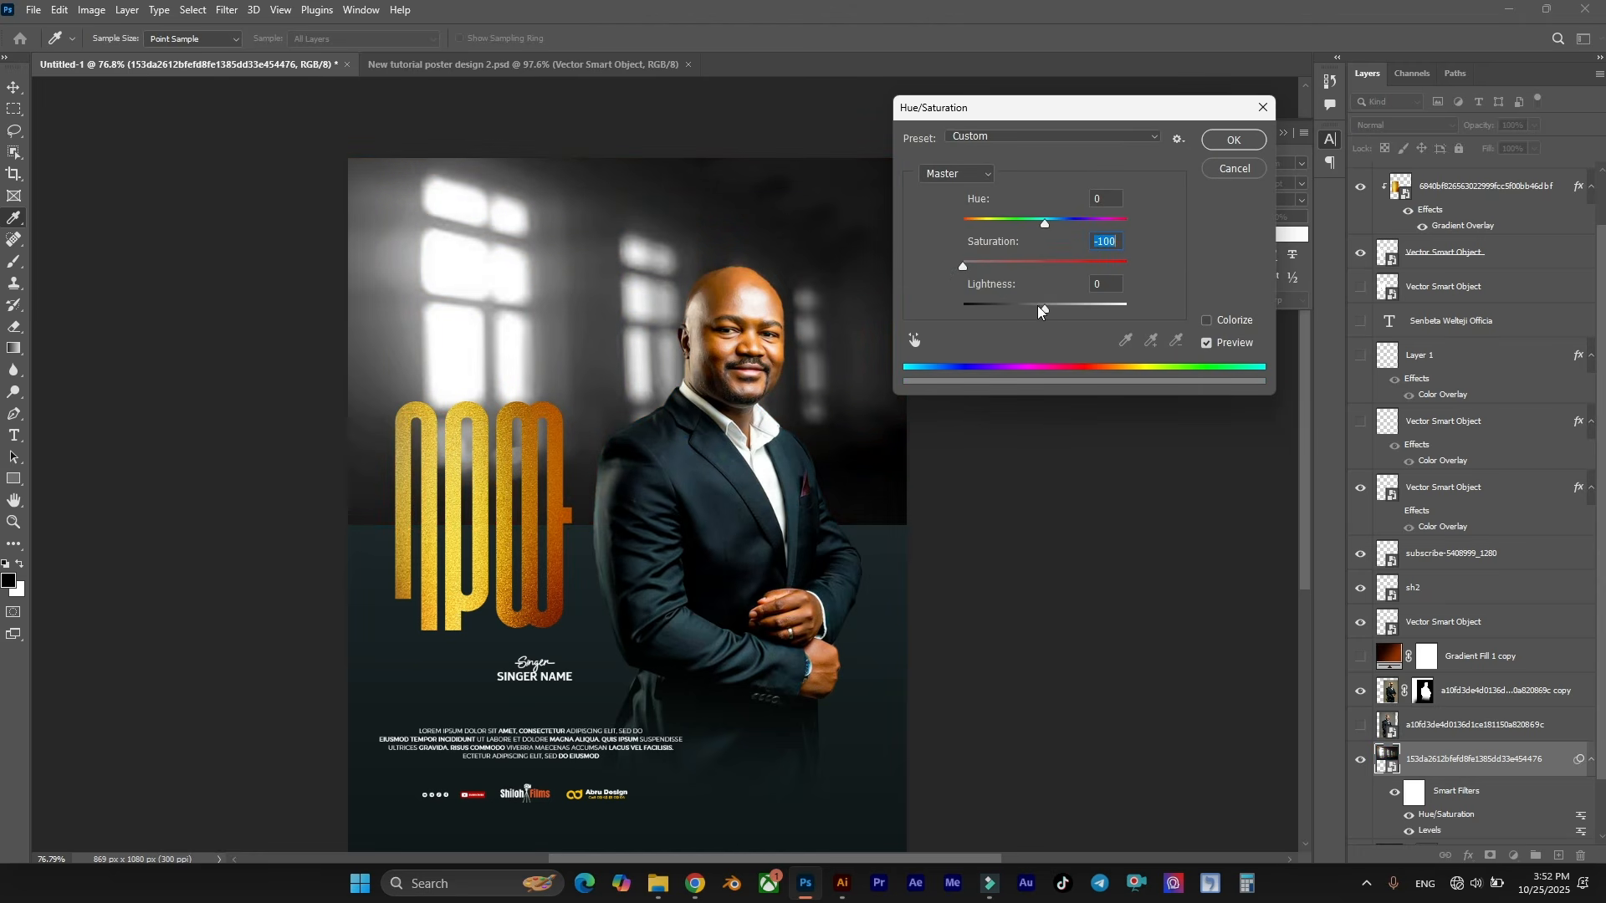
{"action": "left_click_drag", "start_coordinate": [1041, 311], "coordinate": [1030, 311]}
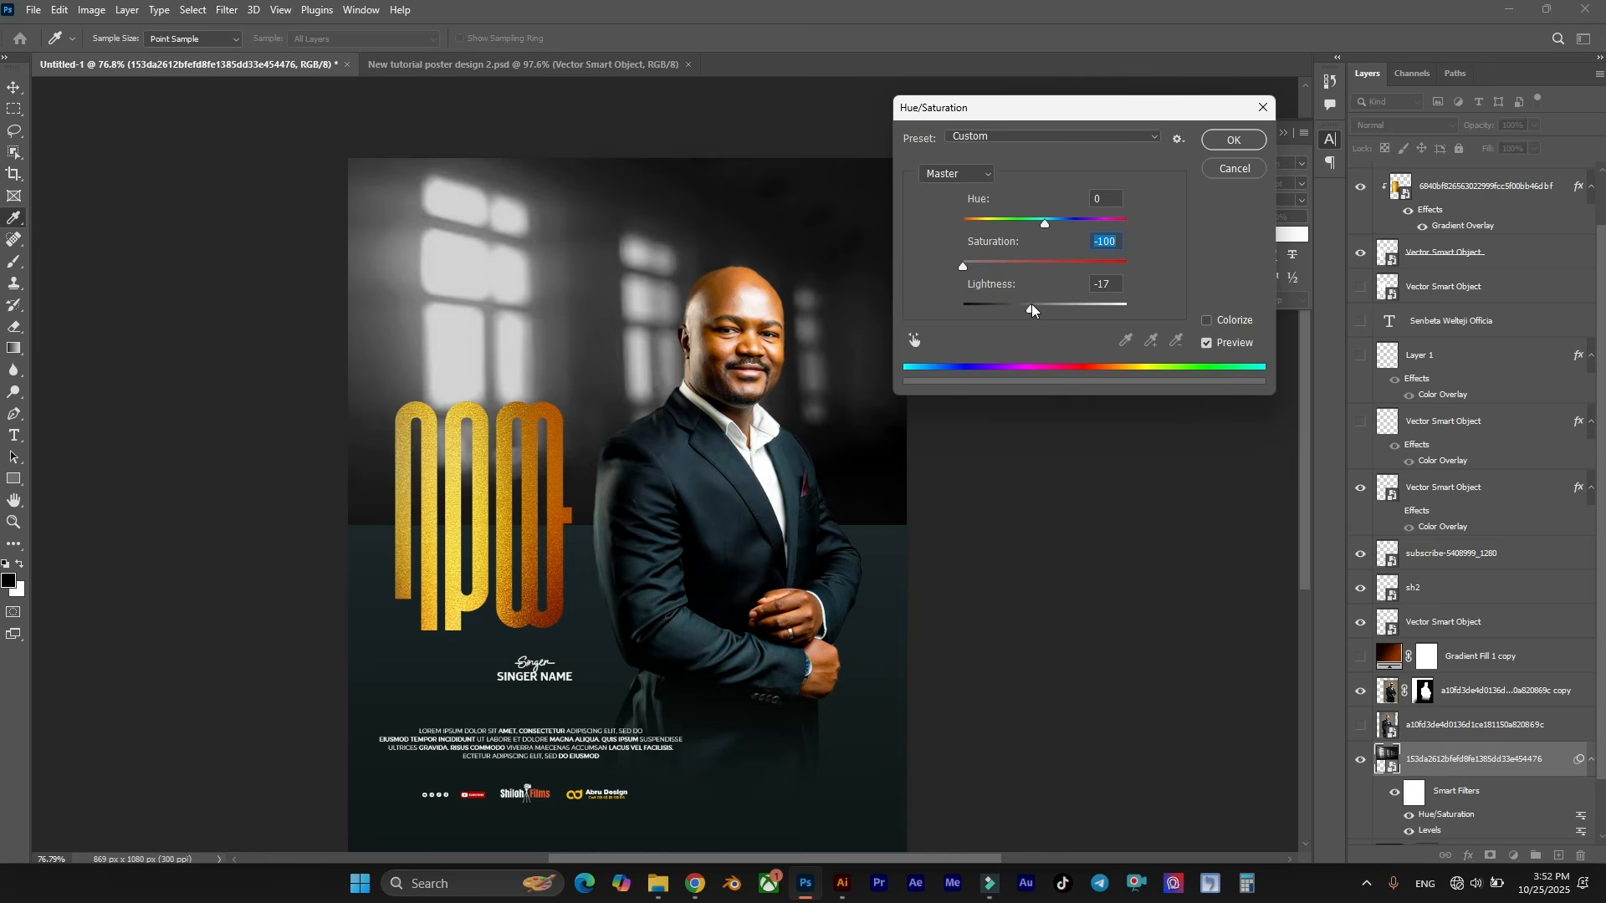
{"action": "left_click", "coordinate": [1032, 311]}
{"action": "left_click", "coordinate": [1226, 142]}
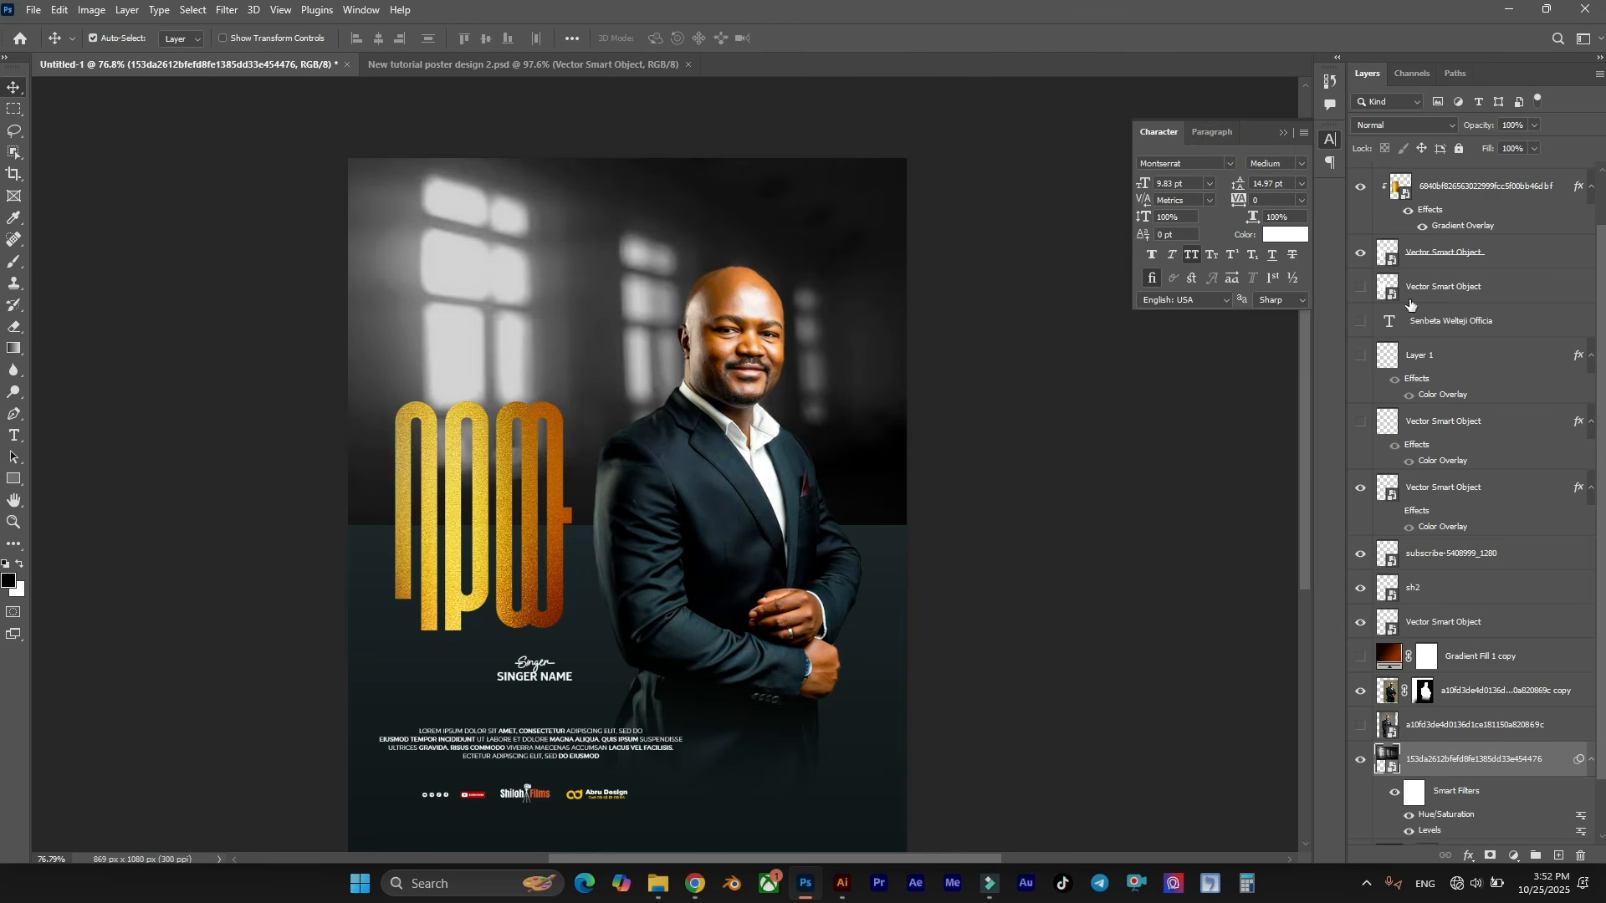
Set the window-light layer's blend mode to Lighter Color and shift the image slightly upward and to the right.
{"action": "left_click", "coordinate": [1417, 124]}
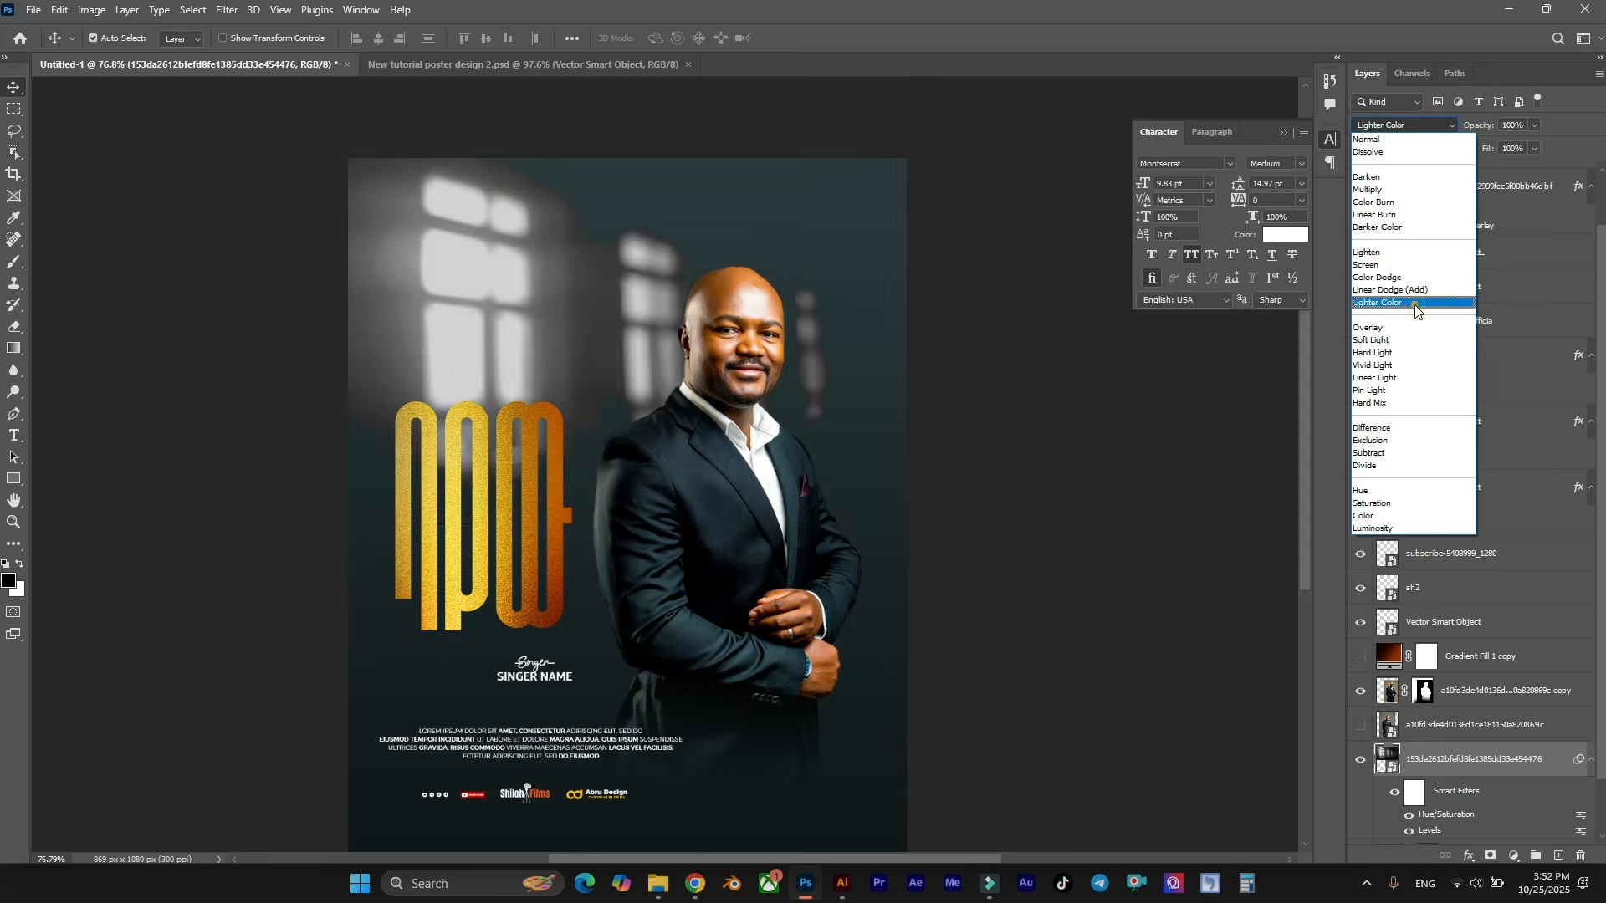
{"action": "left_click", "coordinate": [1414, 303]}
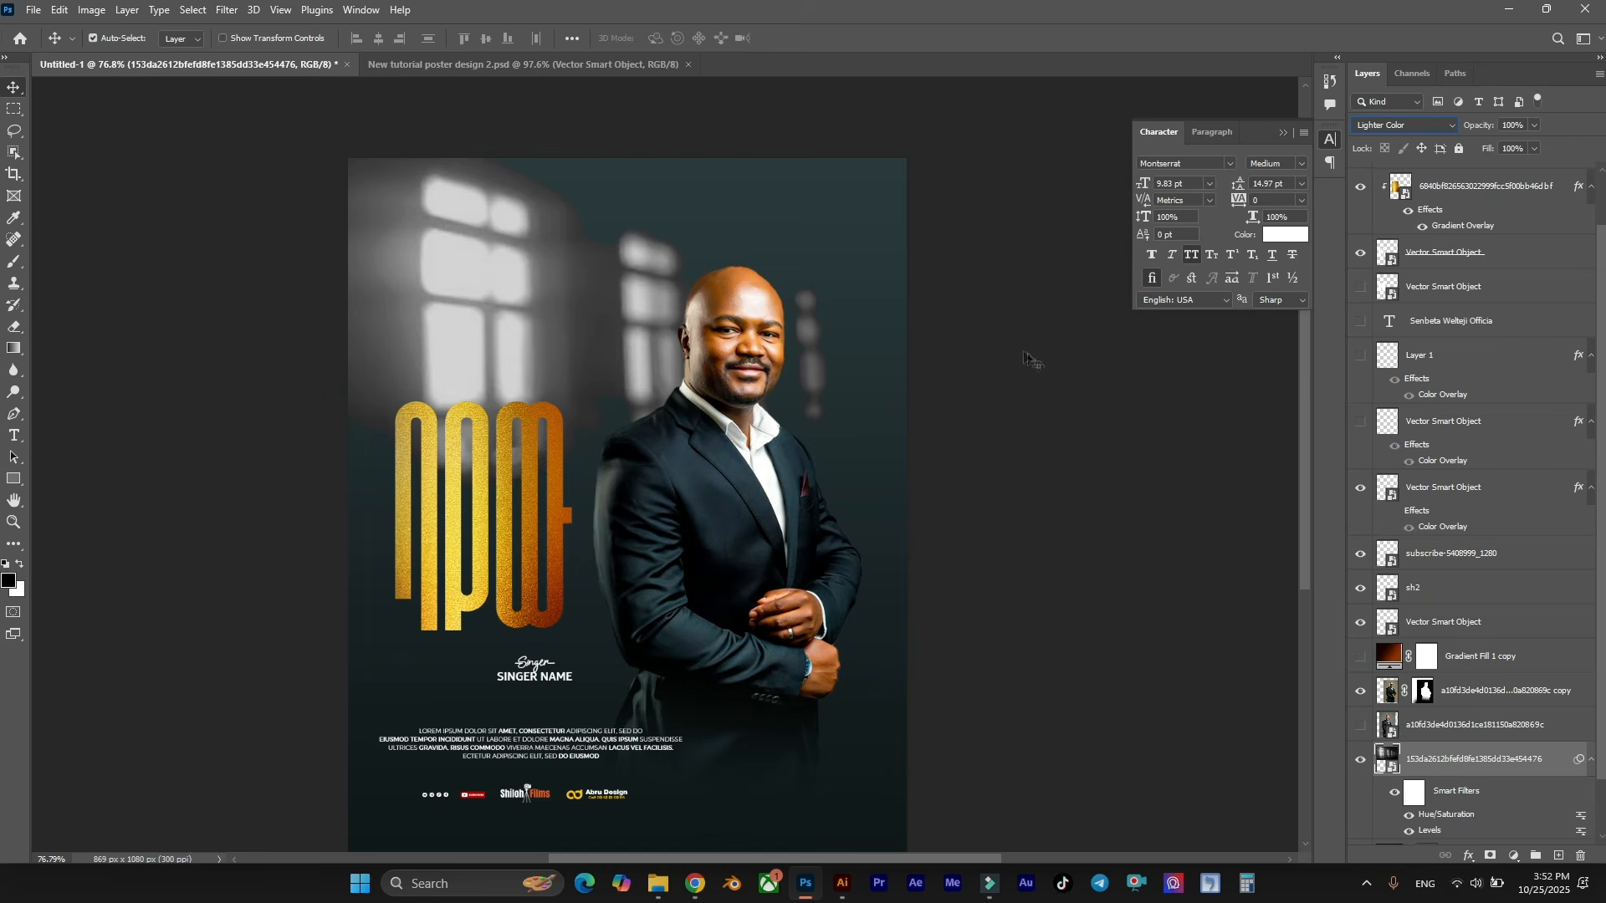
{"action": "left_click", "coordinate": [508, 288]}
{"action": "left_click_drag", "start_coordinate": [509, 289], "coordinate": [527, 254]}
{"action": "scroll", "coordinate": [527, 255], "scroll_direction": "up", "scroll_amount": 1}
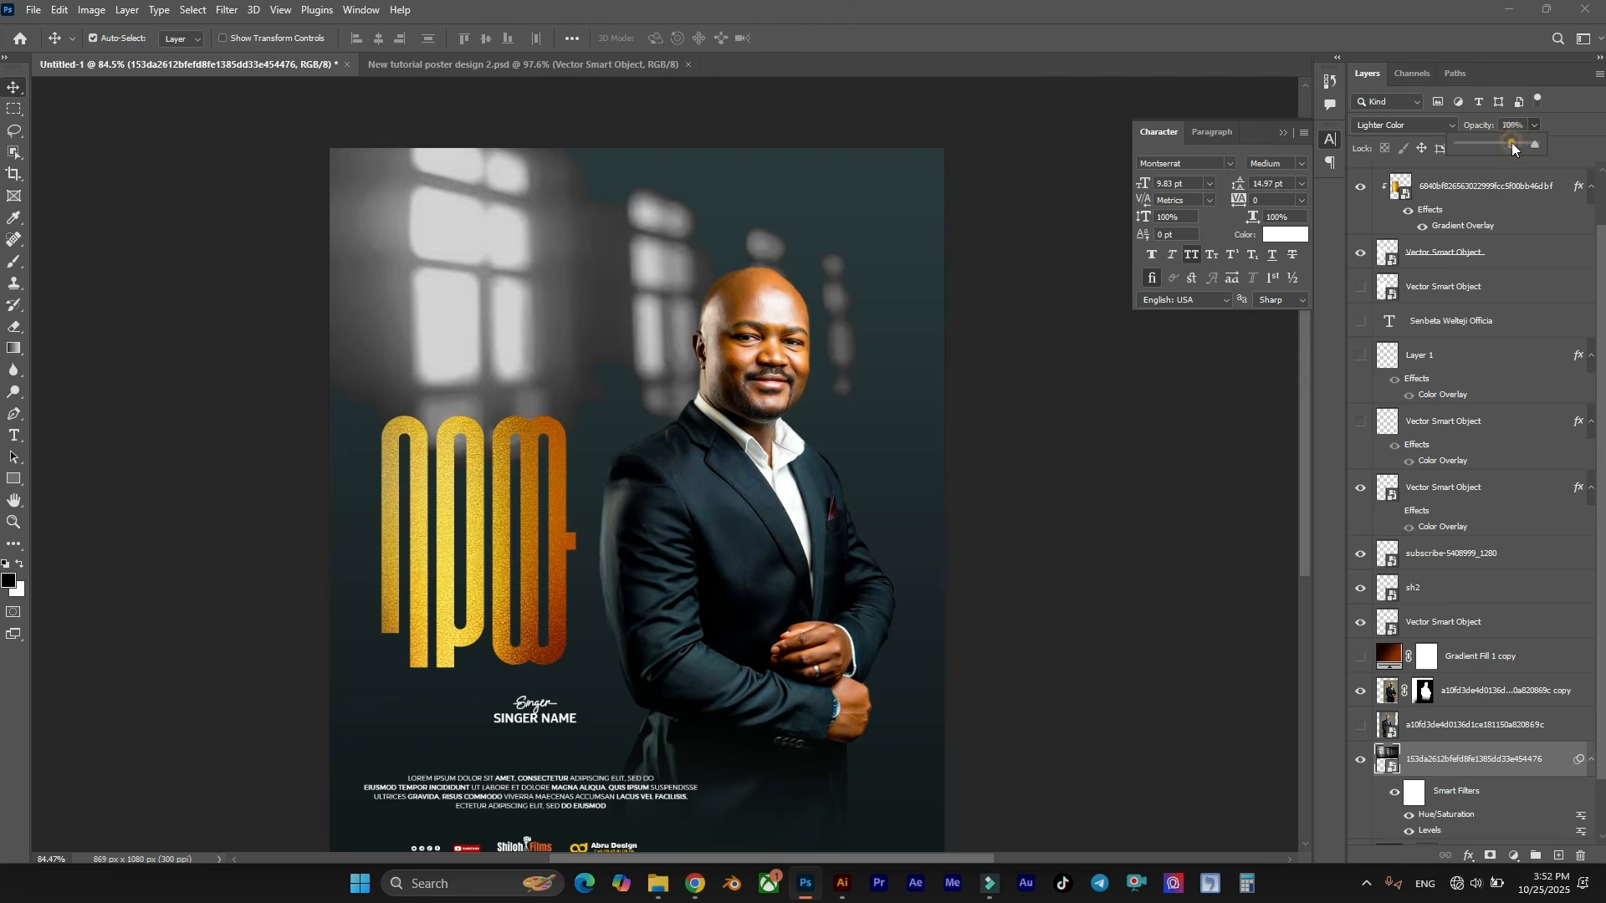
Lower the window-light layer's opacity to 68%.
{"action": "left_click", "coordinate": [1512, 144]}
{"action": "left_click_drag", "start_coordinate": [1512, 144], "coordinate": [1510, 142]}
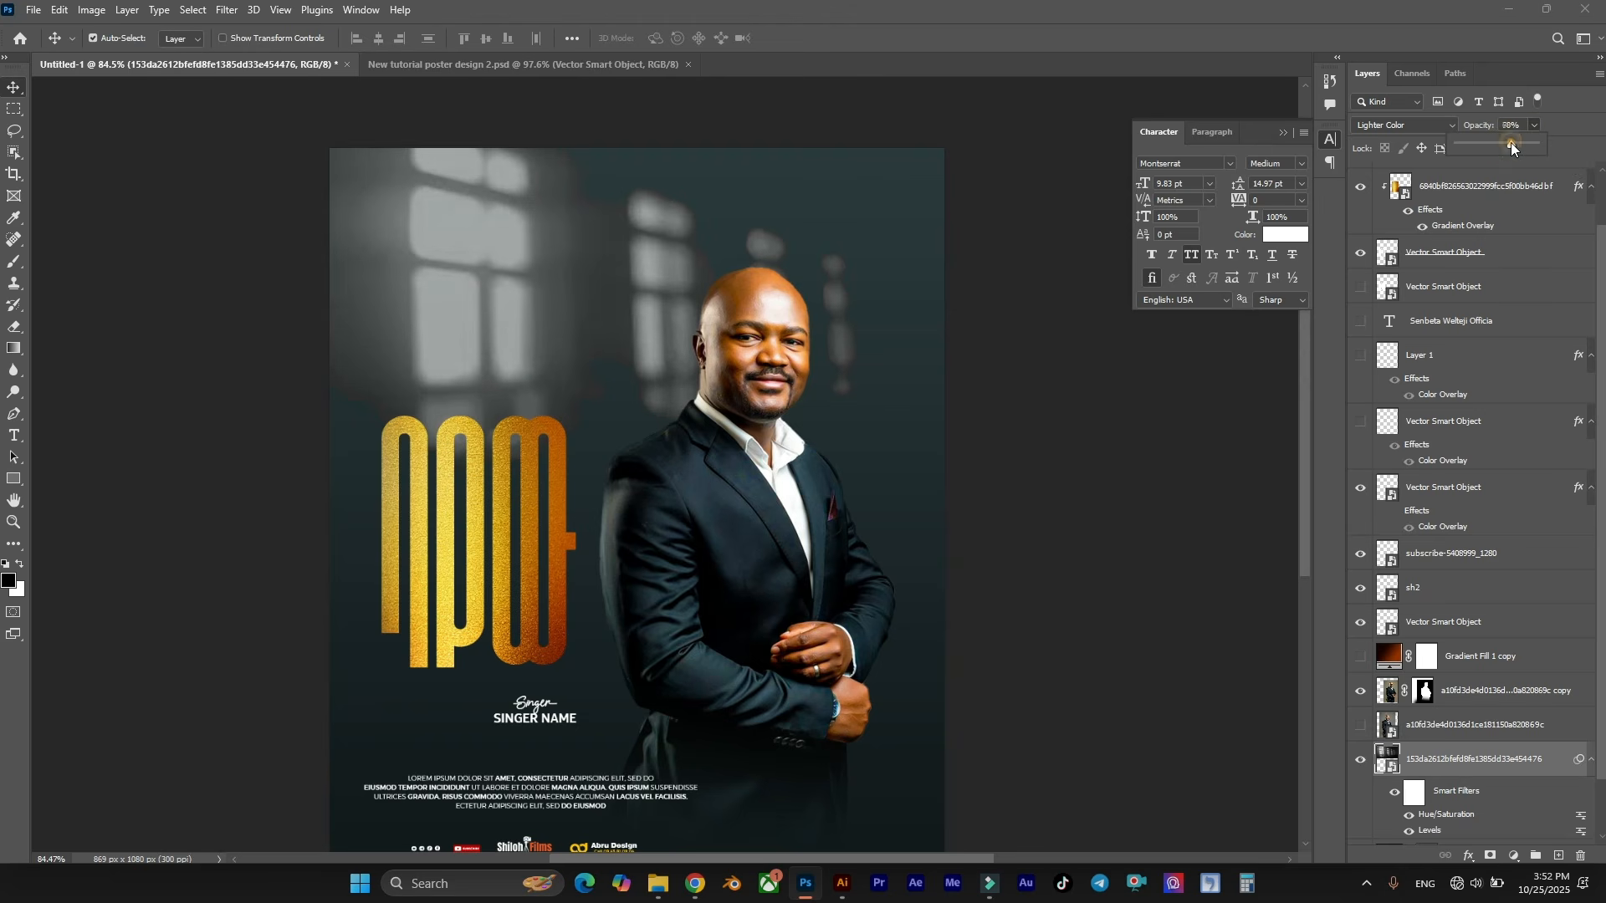
{"action": "scroll", "coordinate": [931, 324], "scroll_direction": "down", "scroll_amount": 3}
{"action": "scroll", "coordinate": [931, 324], "scroll_direction": "down", "scroll_amount": 1}
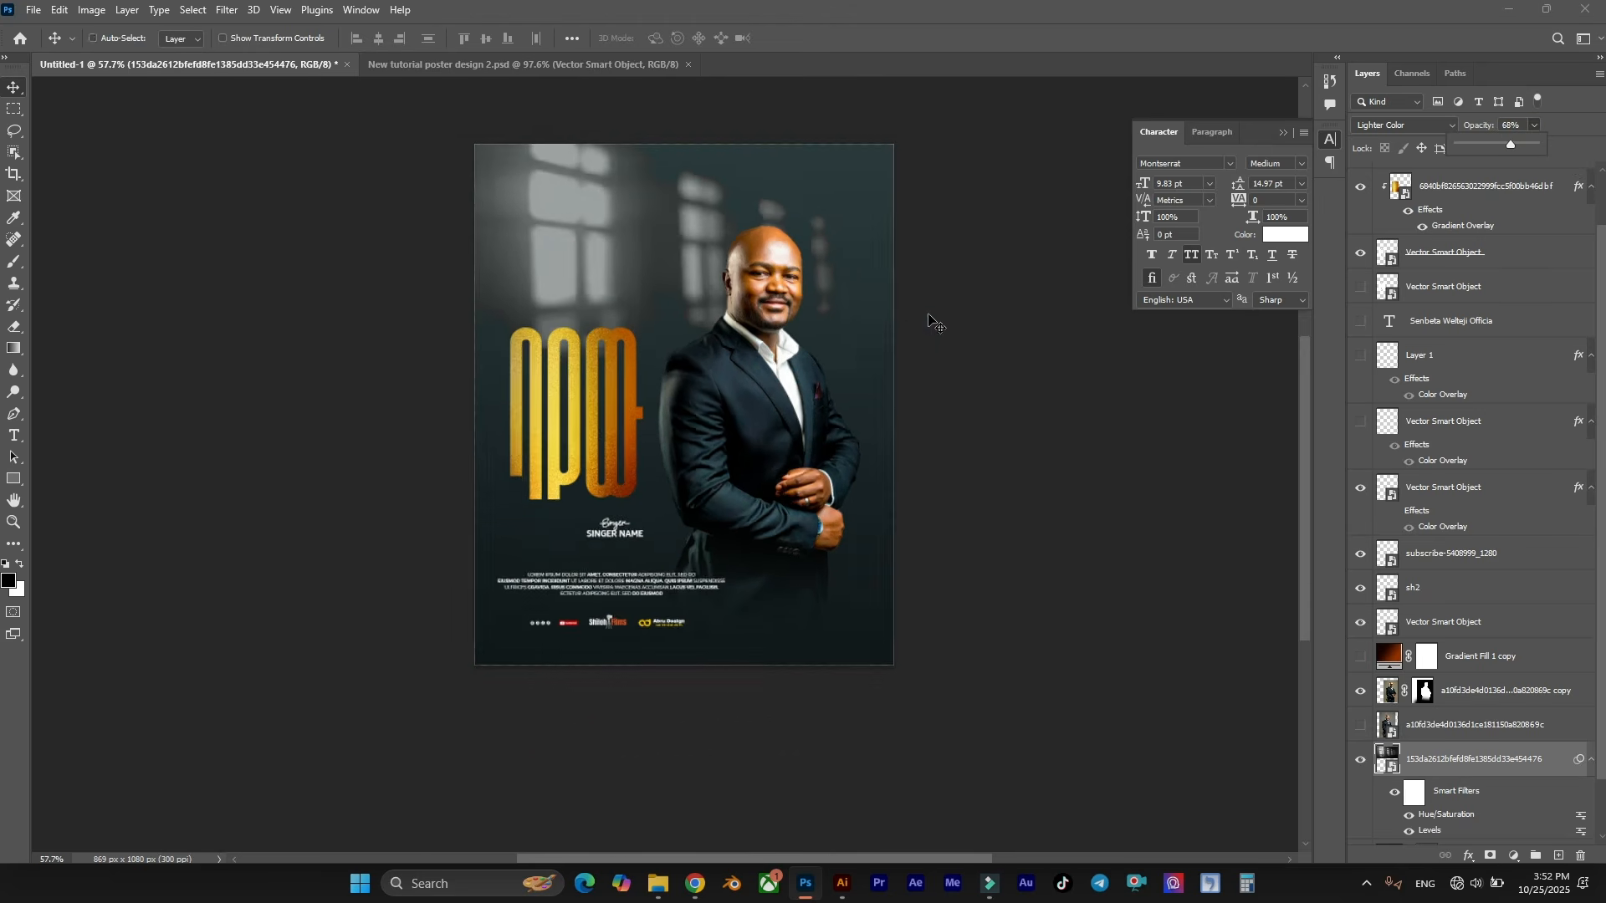
{"action": "scroll", "coordinate": [928, 322], "scroll_direction": "up", "scroll_amount": 2}
{"action": "scroll", "coordinate": [876, 307], "scroll_direction": "up", "scroll_amount": 2}
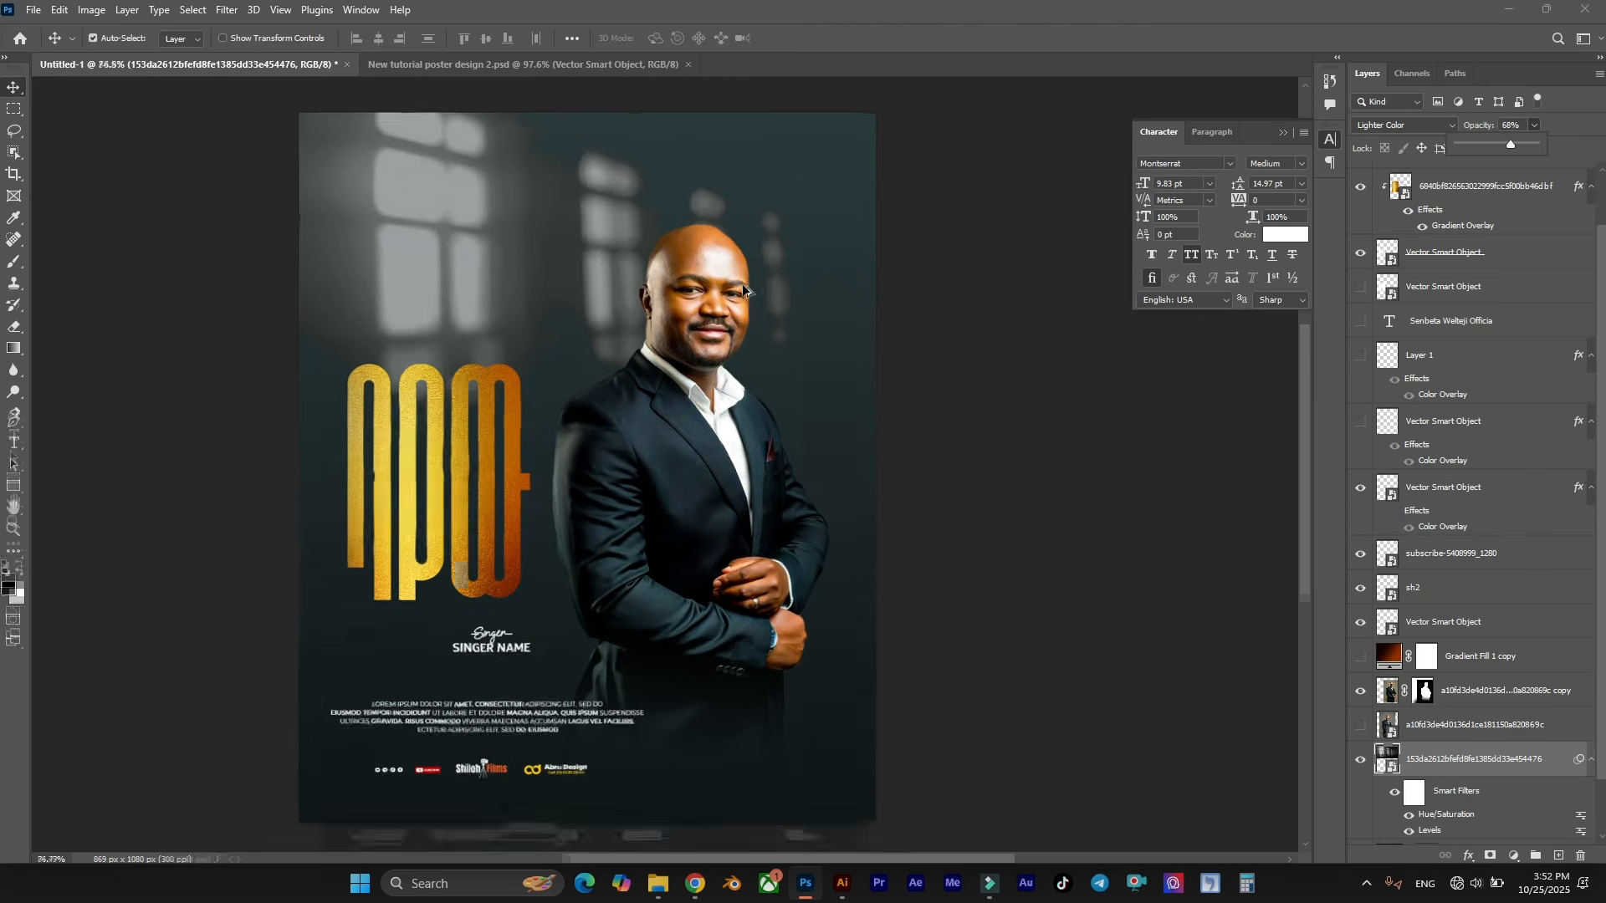
{"action": "scroll", "coordinate": [866, 311], "scroll_direction": "right", "scroll_amount": 1}
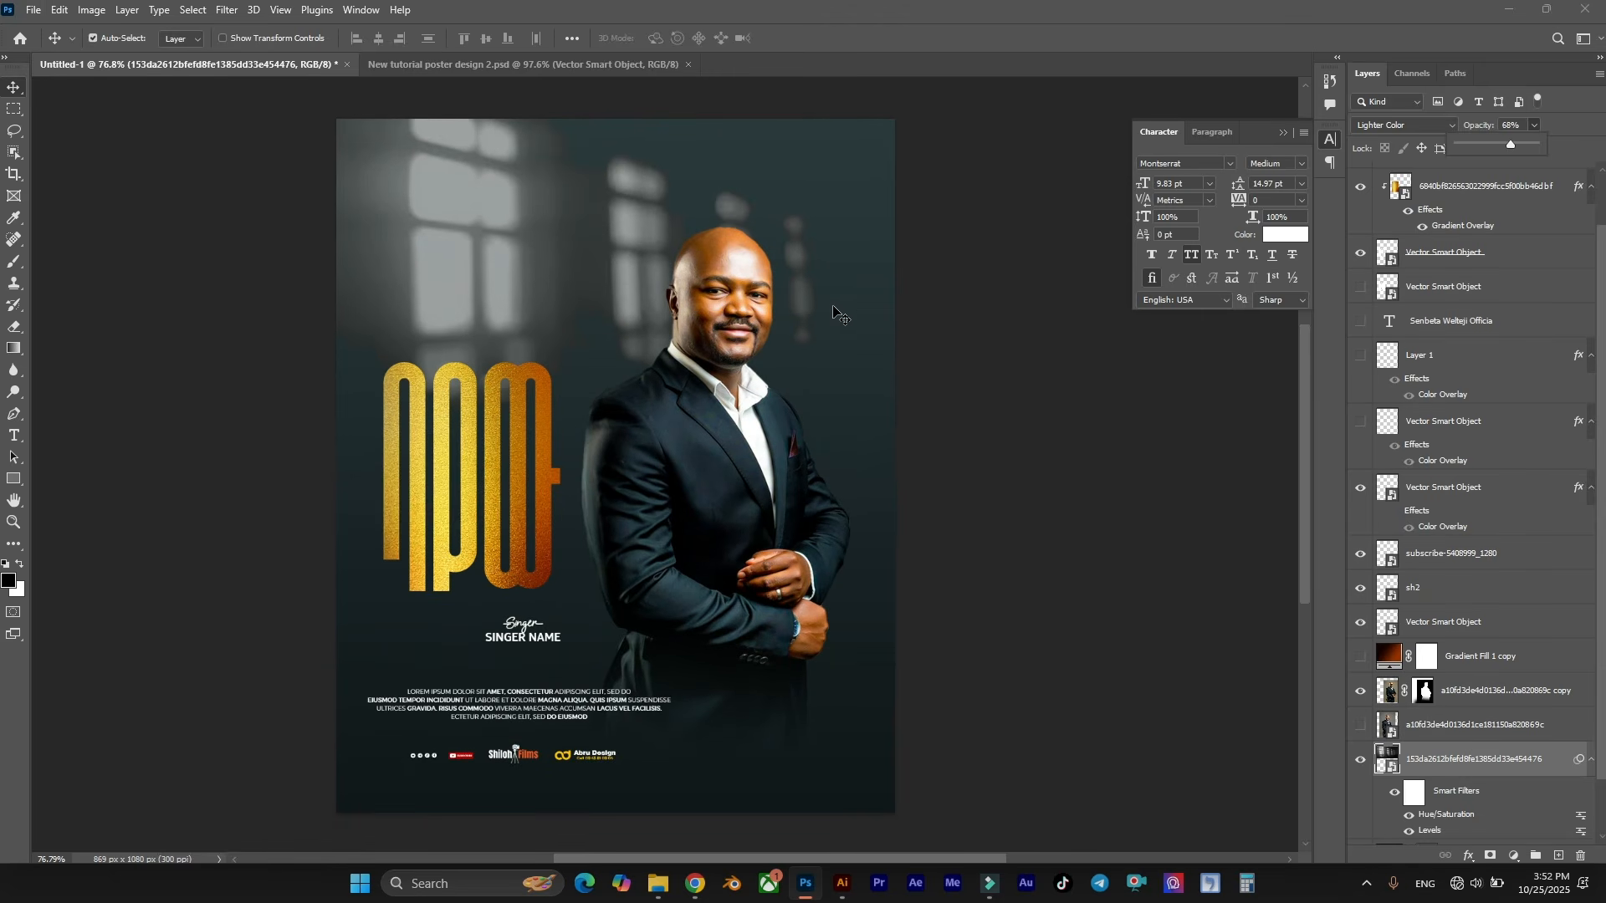
Duplicate the credits paragraph to the top of the poster and trim it to "Lorem ipsum dolor sit amet, consectetur".
{"action": "scroll", "coordinate": [1539, 259], "scroll_direction": "up", "scroll_amount": 2}
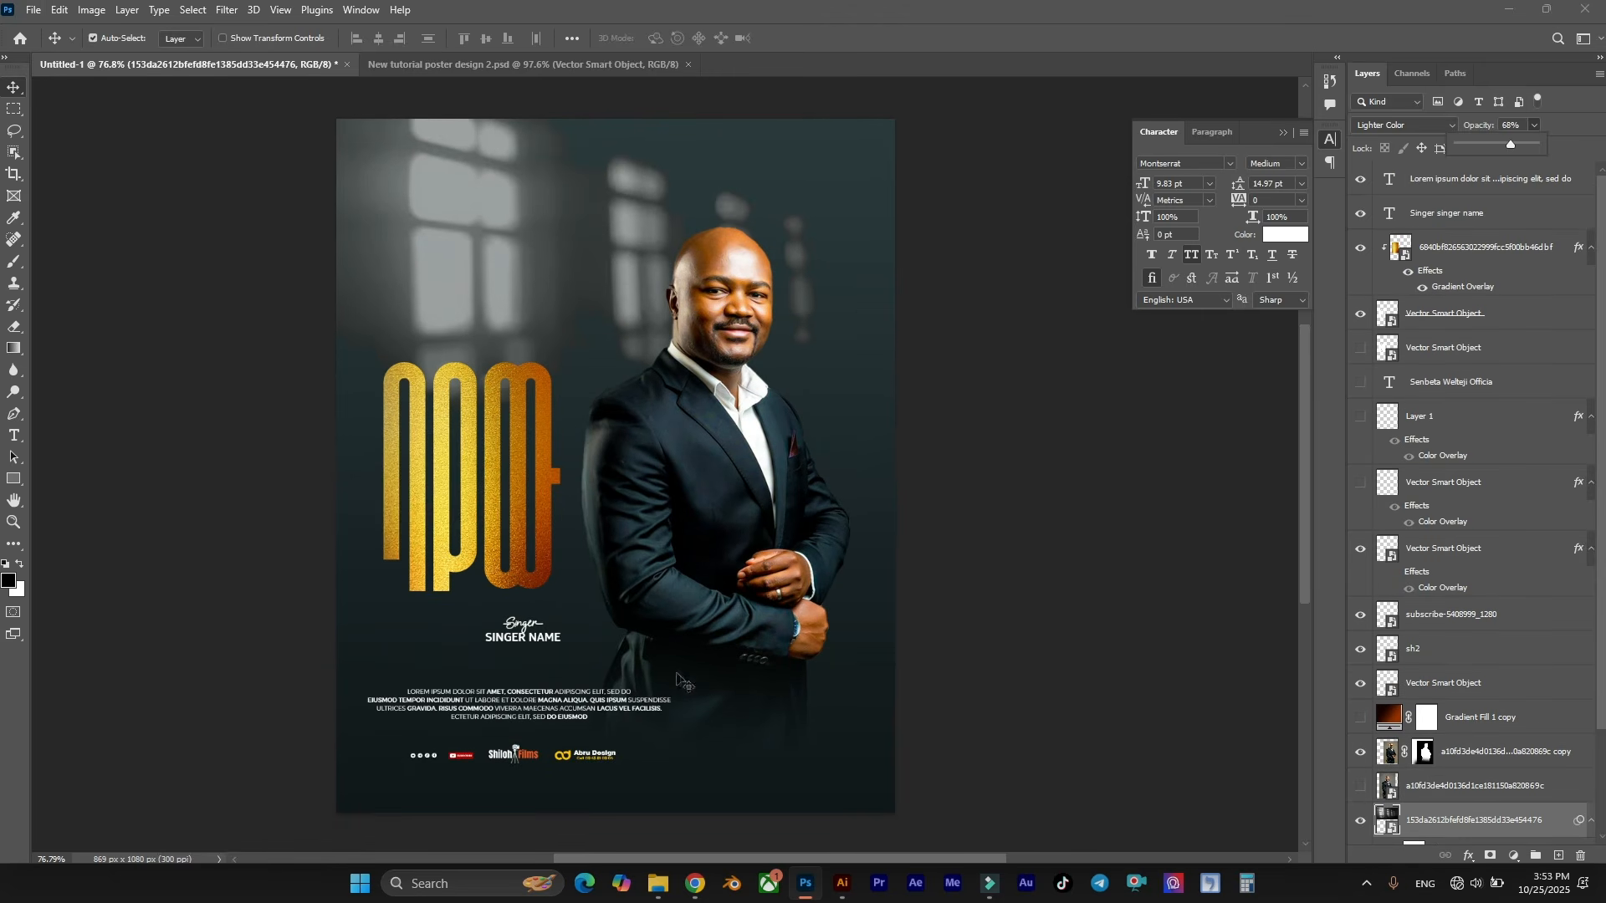
{"action": "left_click_drag", "start_coordinate": [567, 702], "coordinate": [660, 168]}
{"action": "double_click", "coordinate": [660, 167]}
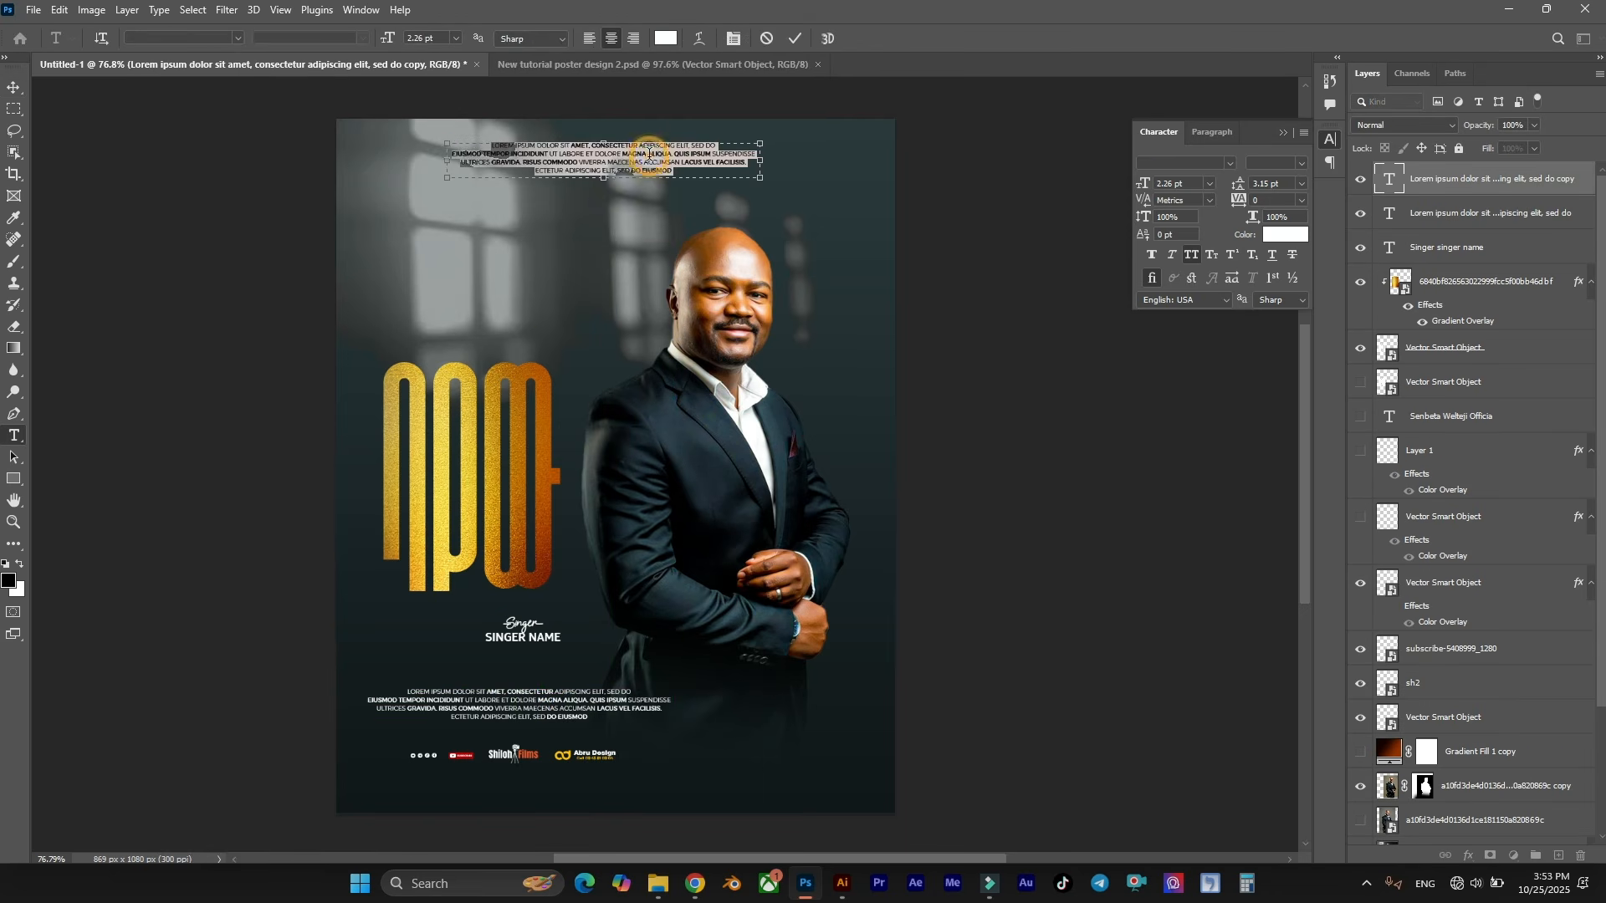
{"action": "scroll", "coordinate": [660, 167], "scroll_direction": "up", "scroll_amount": 2}
{"action": "left_click", "coordinate": [649, 151]}
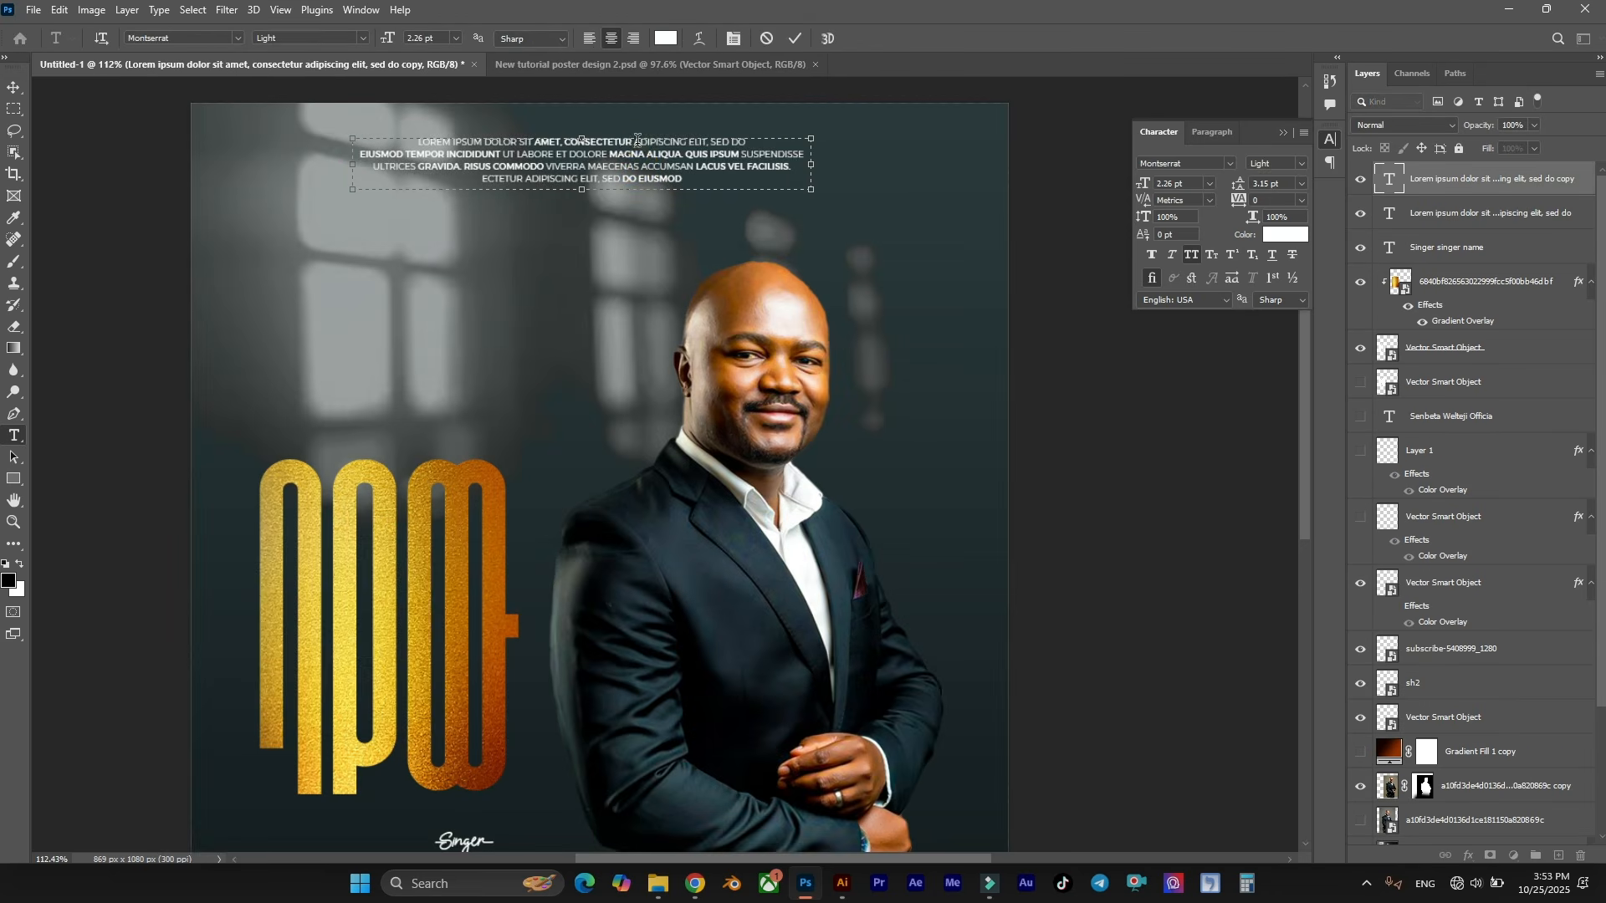
{"action": "left_click_drag", "start_coordinate": [637, 140], "coordinate": [930, 244]}
{"action": "key", "text": "BackSpace"}
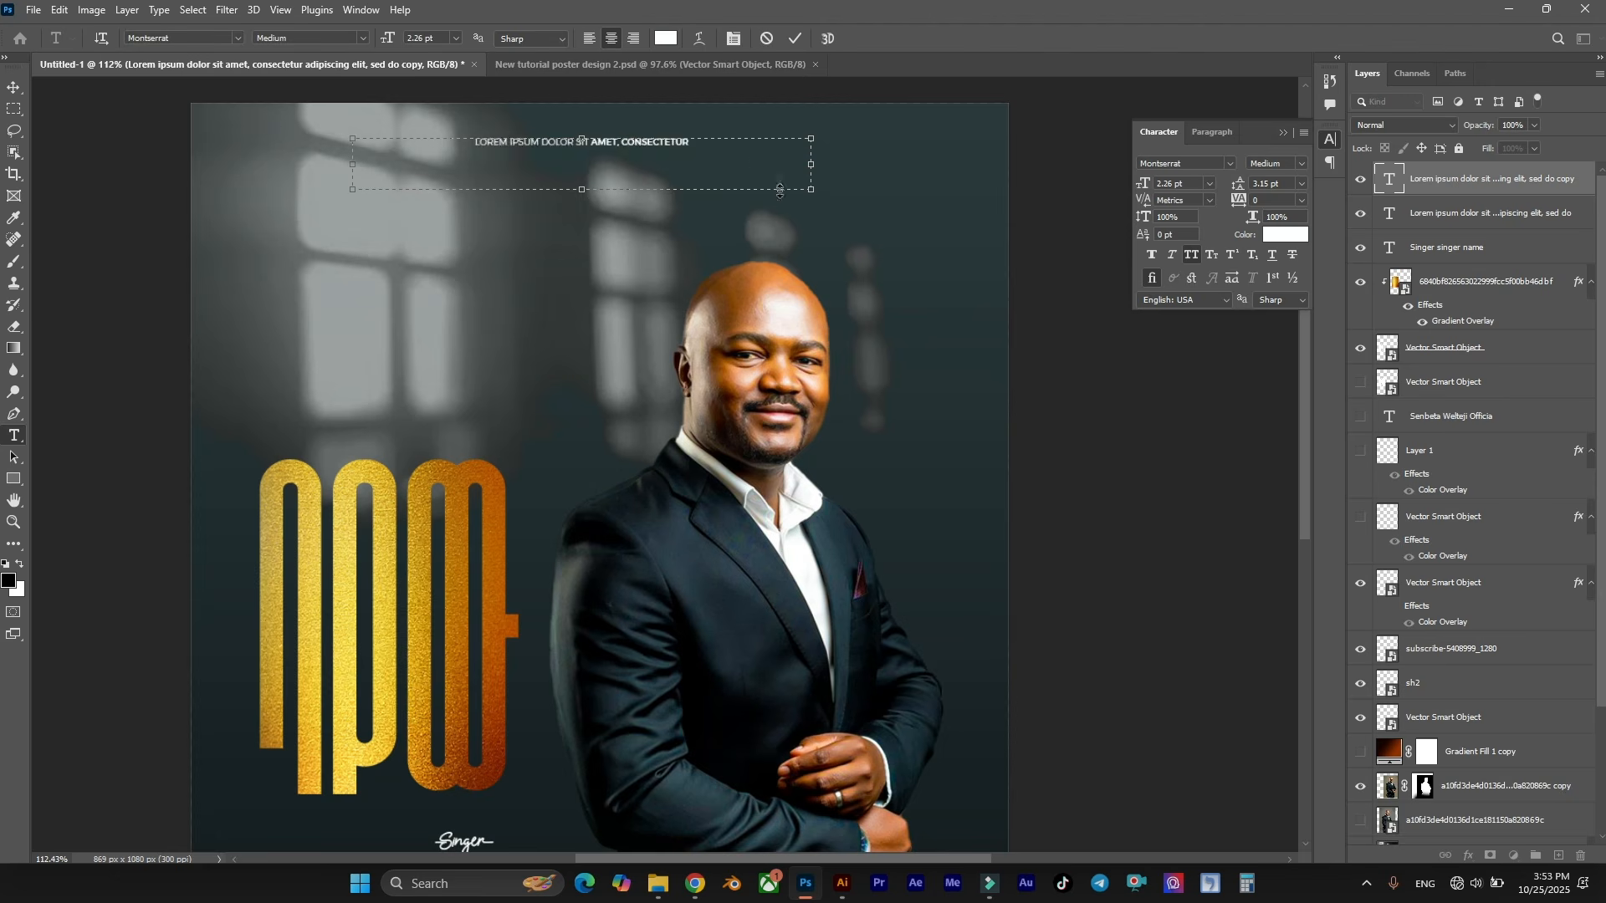
Set the header line's tracking to 640 and reshape its text box to one line about 615 px wide.
{"action": "key", "text": "ctrl+a"}
{"action": "left_click_drag", "start_coordinate": [1252, 211], "coordinate": [1282, 201]}
{"action": "left_click_drag", "start_coordinate": [810, 164], "coordinate": [872, 164]}
{"action": "left_click_drag", "start_coordinate": [586, 194], "coordinate": [583, 170]}
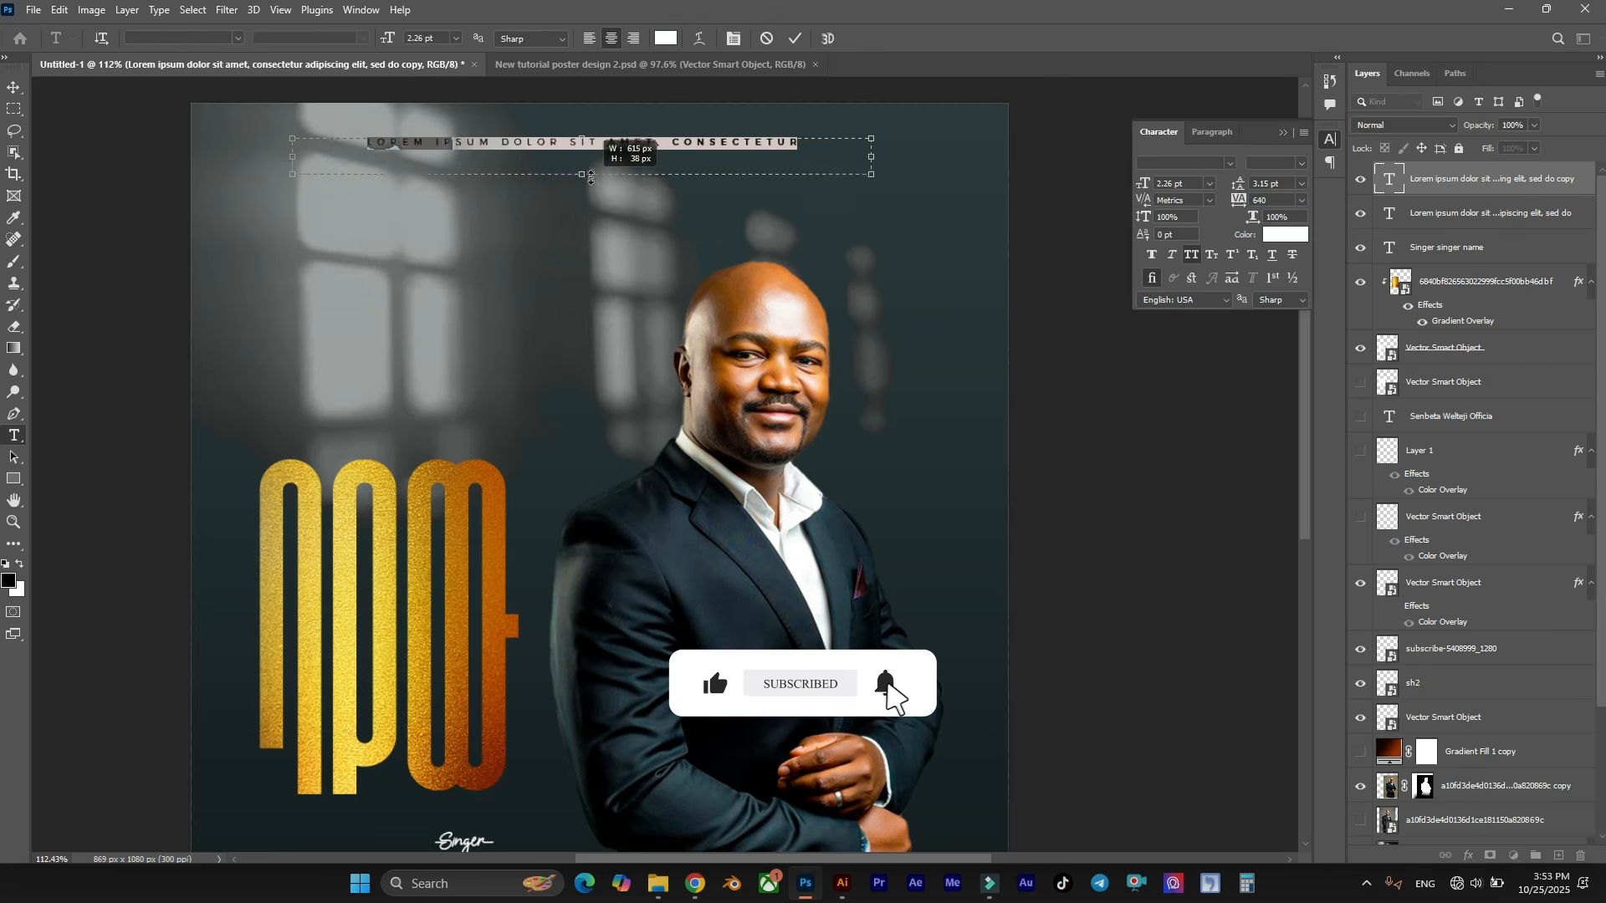
Add a "#" before the header text, commit the edit and shift the line slightly sideways near the poster's top edge.
{"action": "left_click", "coordinate": [353, 144]}
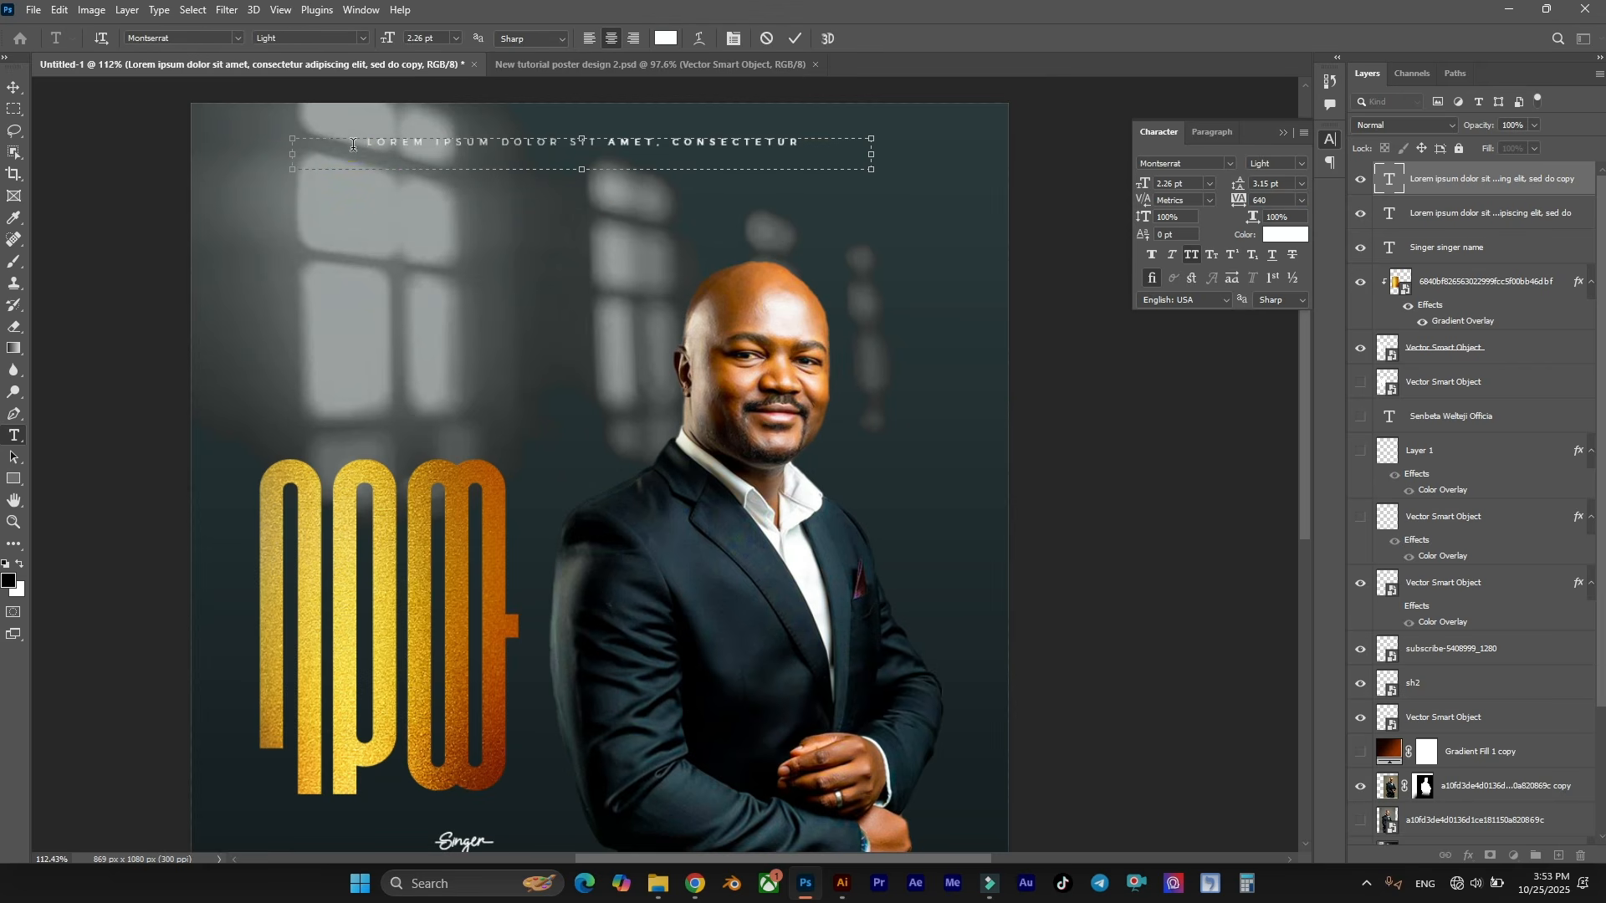
{"action": "type", "text": "#"}
{"action": "left_click", "coordinate": [797, 39]}
{"action": "key", "text": "ctrl+0"}
{"action": "left_click_drag", "start_coordinate": [738, 166], "coordinate": [768, 164]}
{"action": "scroll", "coordinate": [853, 251], "scroll_direction": "down", "scroll_amount": 3}
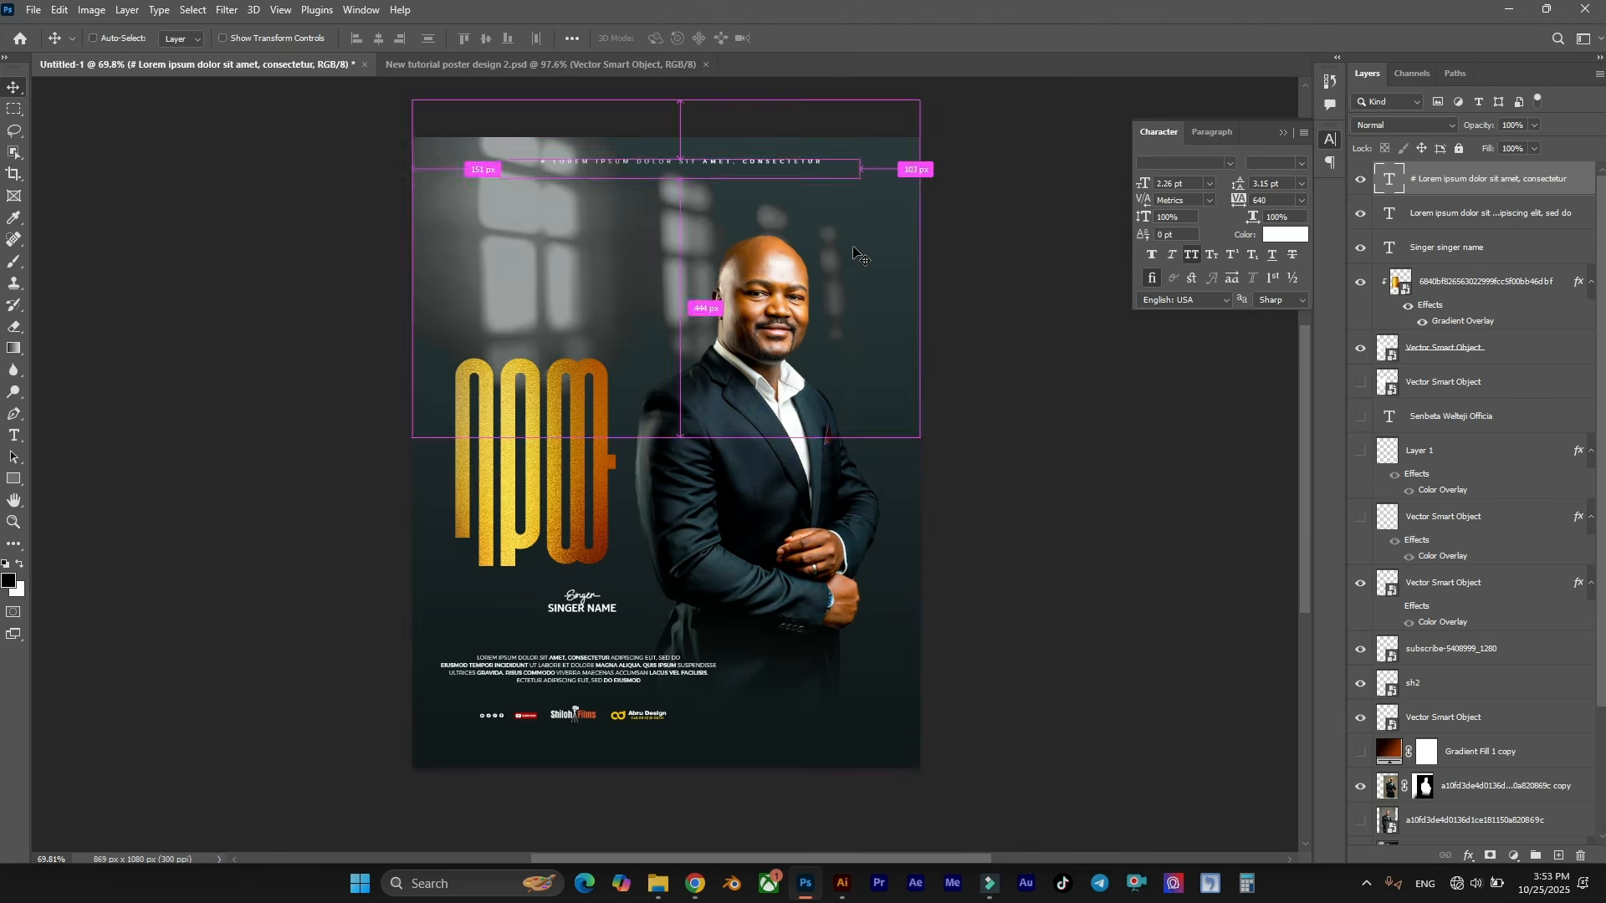
{"action": "scroll", "coordinate": [563, 269], "scroll_direction": "up", "scroll_amount": 1}
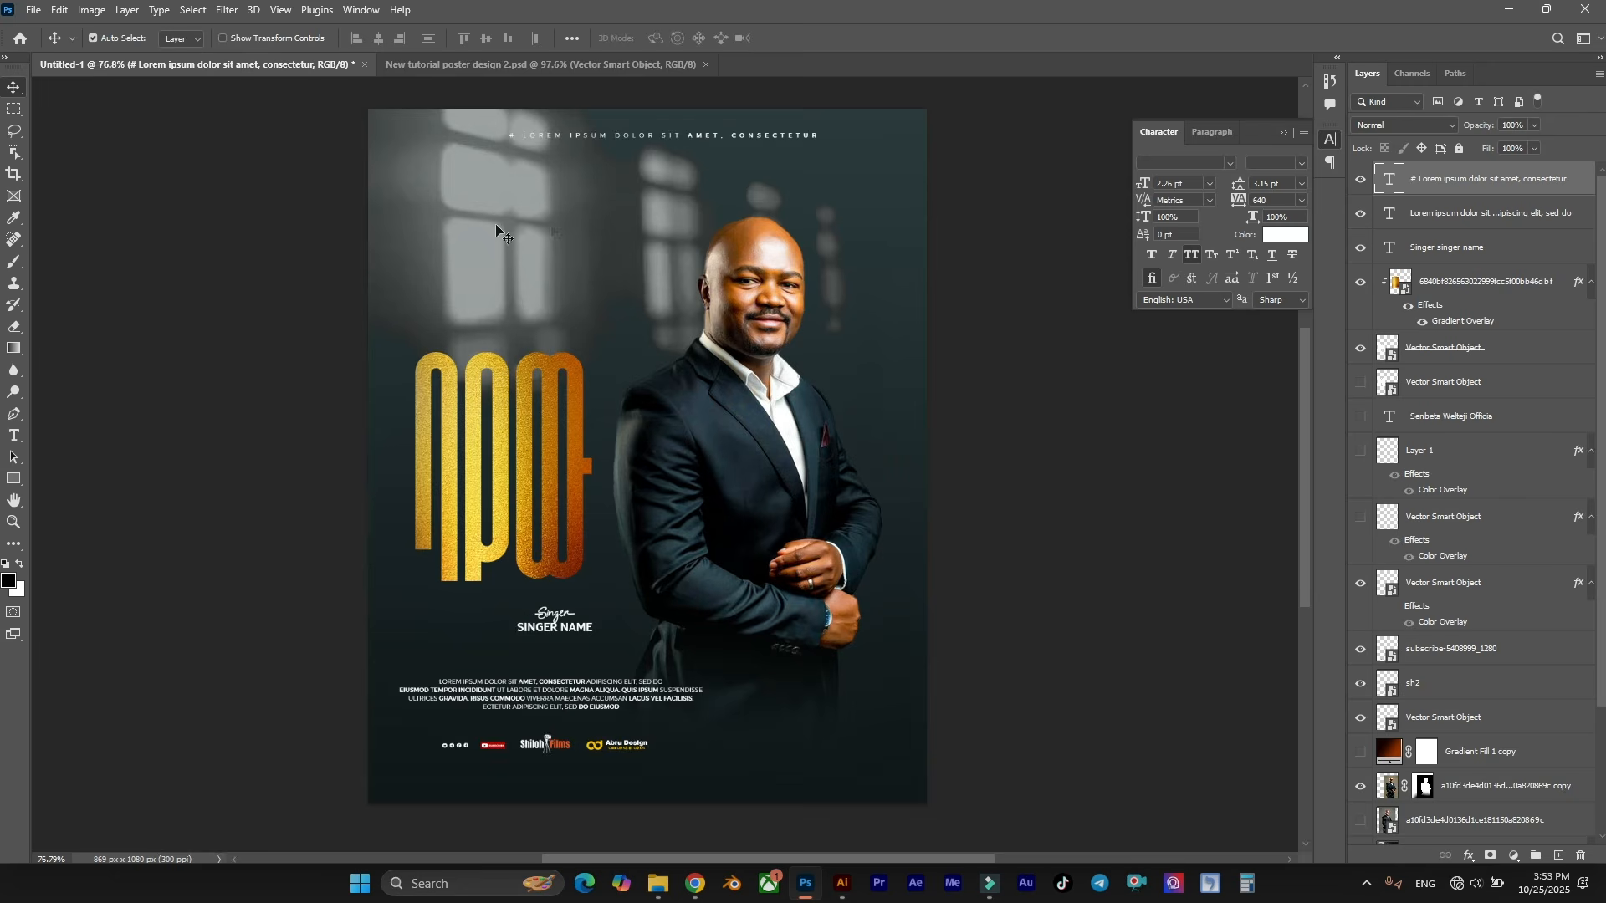
{"action": "scroll", "coordinate": [691, 299], "scroll_direction": "down", "scroll_amount": 1}
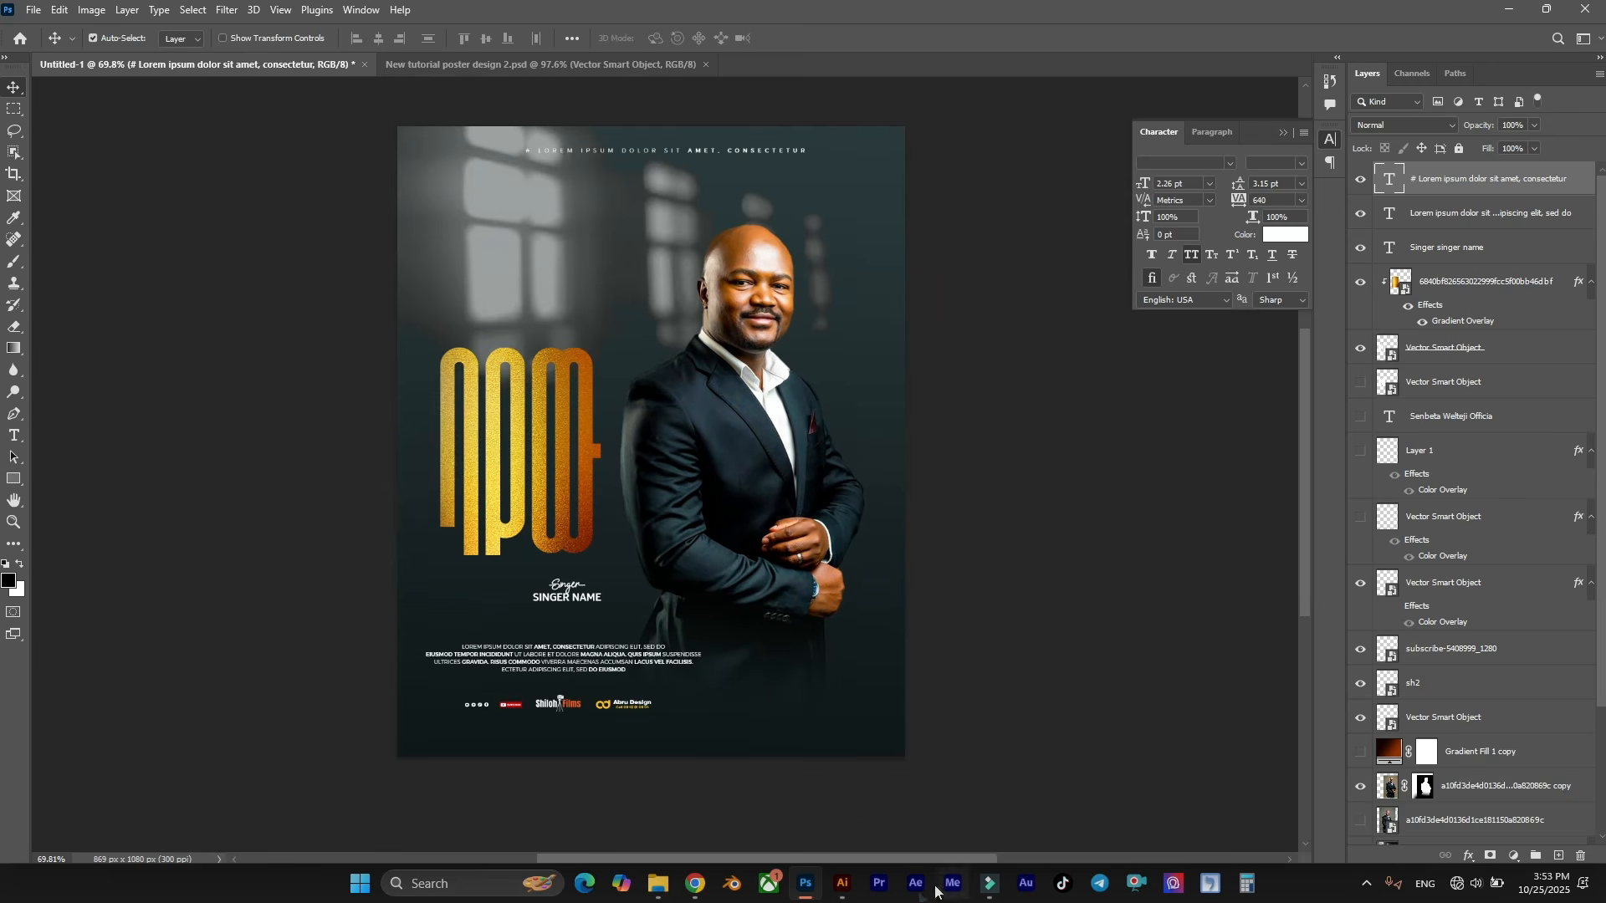
Switch to Illustrator and draw a circle about 178 pt in diameter with a 35 pt white stroke above the artboard.
{"action": "left_click", "coordinate": [843, 887]}
{"action": "scroll", "coordinate": [743, 509], "scroll_direction": "down", "scroll_amount": 3}
{"action": "scroll", "coordinate": [701, 291], "scroll_direction": "up", "scroll_amount": 3}
{"action": "scroll", "coordinate": [701, 291], "scroll_direction": "up", "scroll_amount": 2}
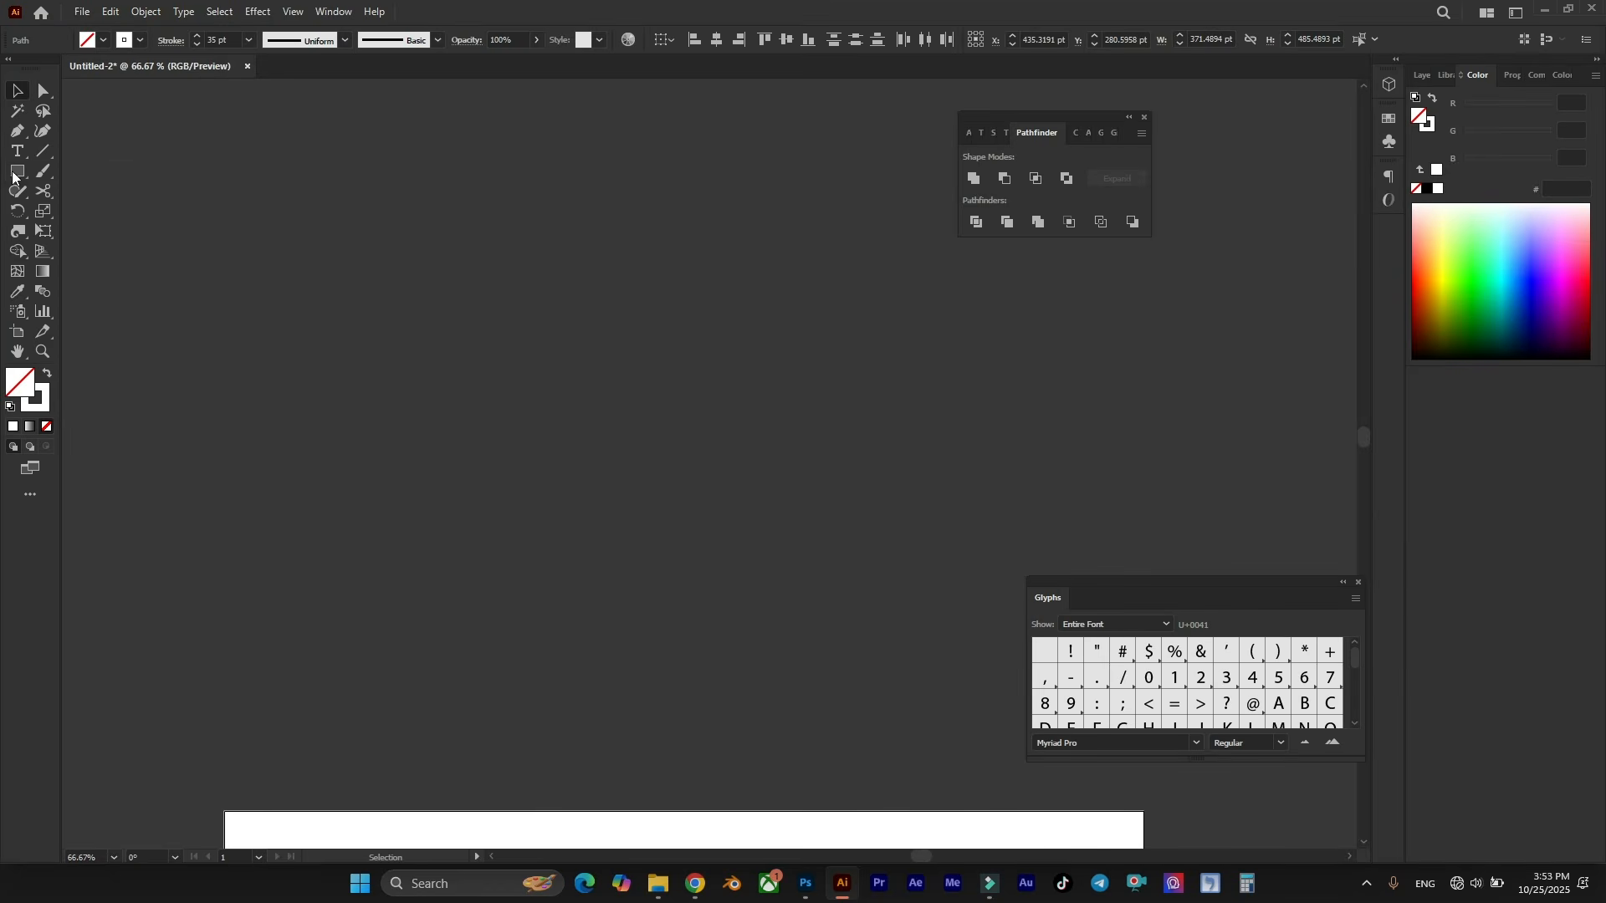
{"action": "left_click", "coordinate": [17, 171]}
{"action": "left_click", "coordinate": [101, 210]}
{"action": "left_click_drag", "start_coordinate": [620, 302], "coordinate": [718, 396]}
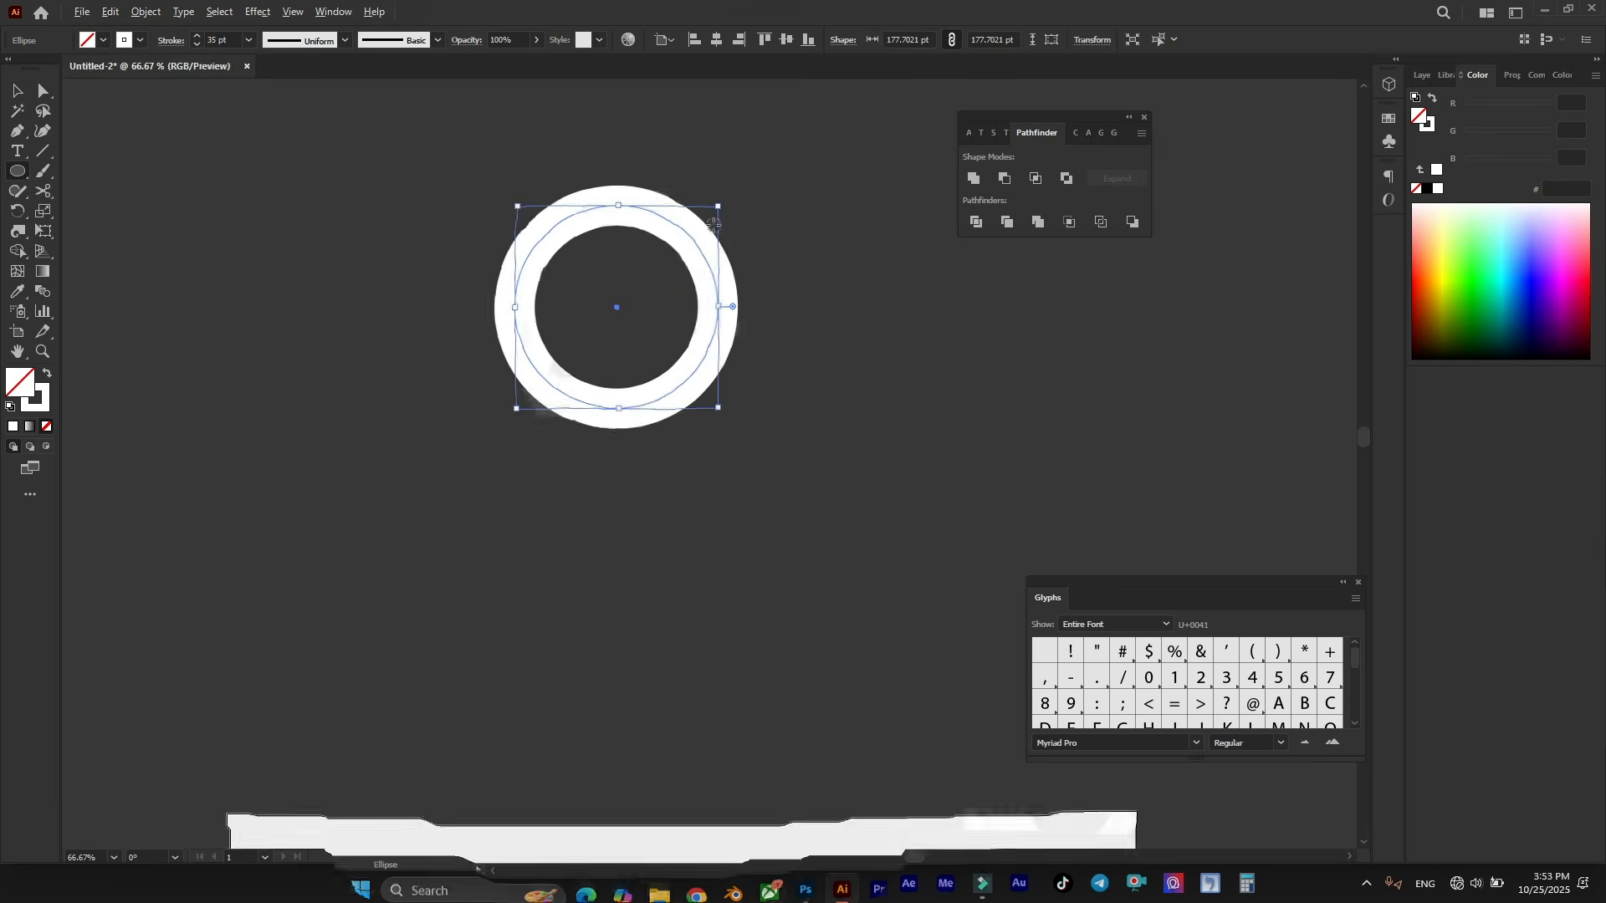
Expand the circle's fill and stroke into a solid white ring.
{"action": "scroll", "coordinate": [711, 223], "scroll_direction": "up", "scroll_amount": 3}
{"action": "scroll", "coordinate": [670, 234], "scroll_direction": "down", "scroll_amount": 1}
{"action": "key", "text": "v"}
{"action": "left_click", "coordinate": [146, 12]}
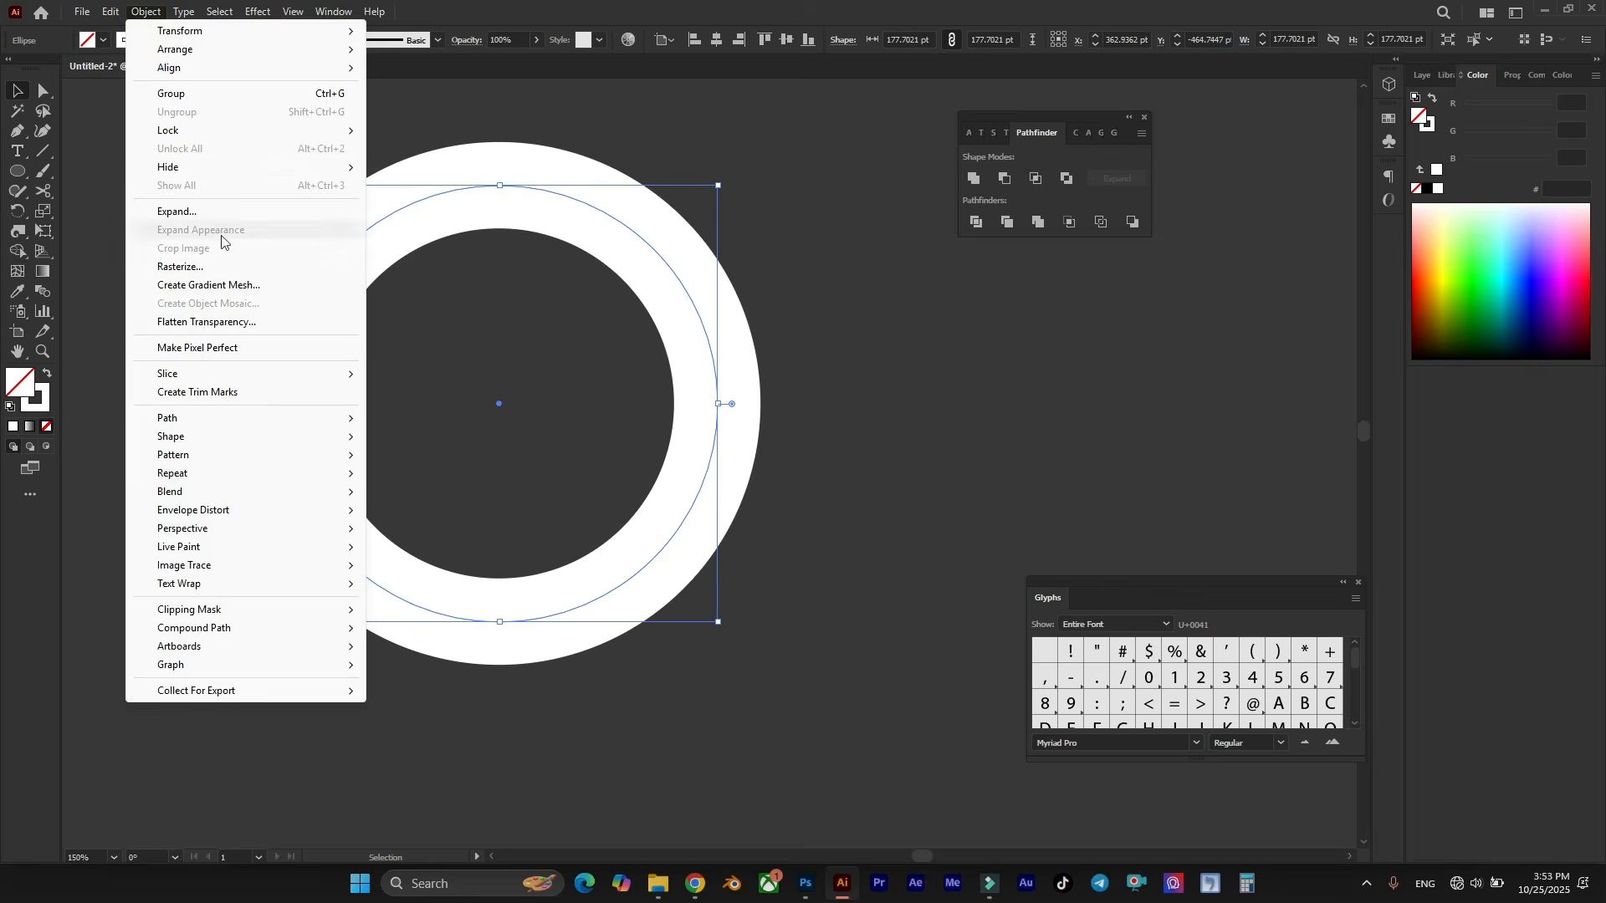
{"action": "left_click", "coordinate": [222, 211]}
{"action": "left_click", "coordinate": [749, 536]}
Draw a straight vertical line about 150 pt long from the ring's center up past its outer edge.
{"action": "key", "text": "p"}
{"action": "key", "text": "ctrl+shift+a"}
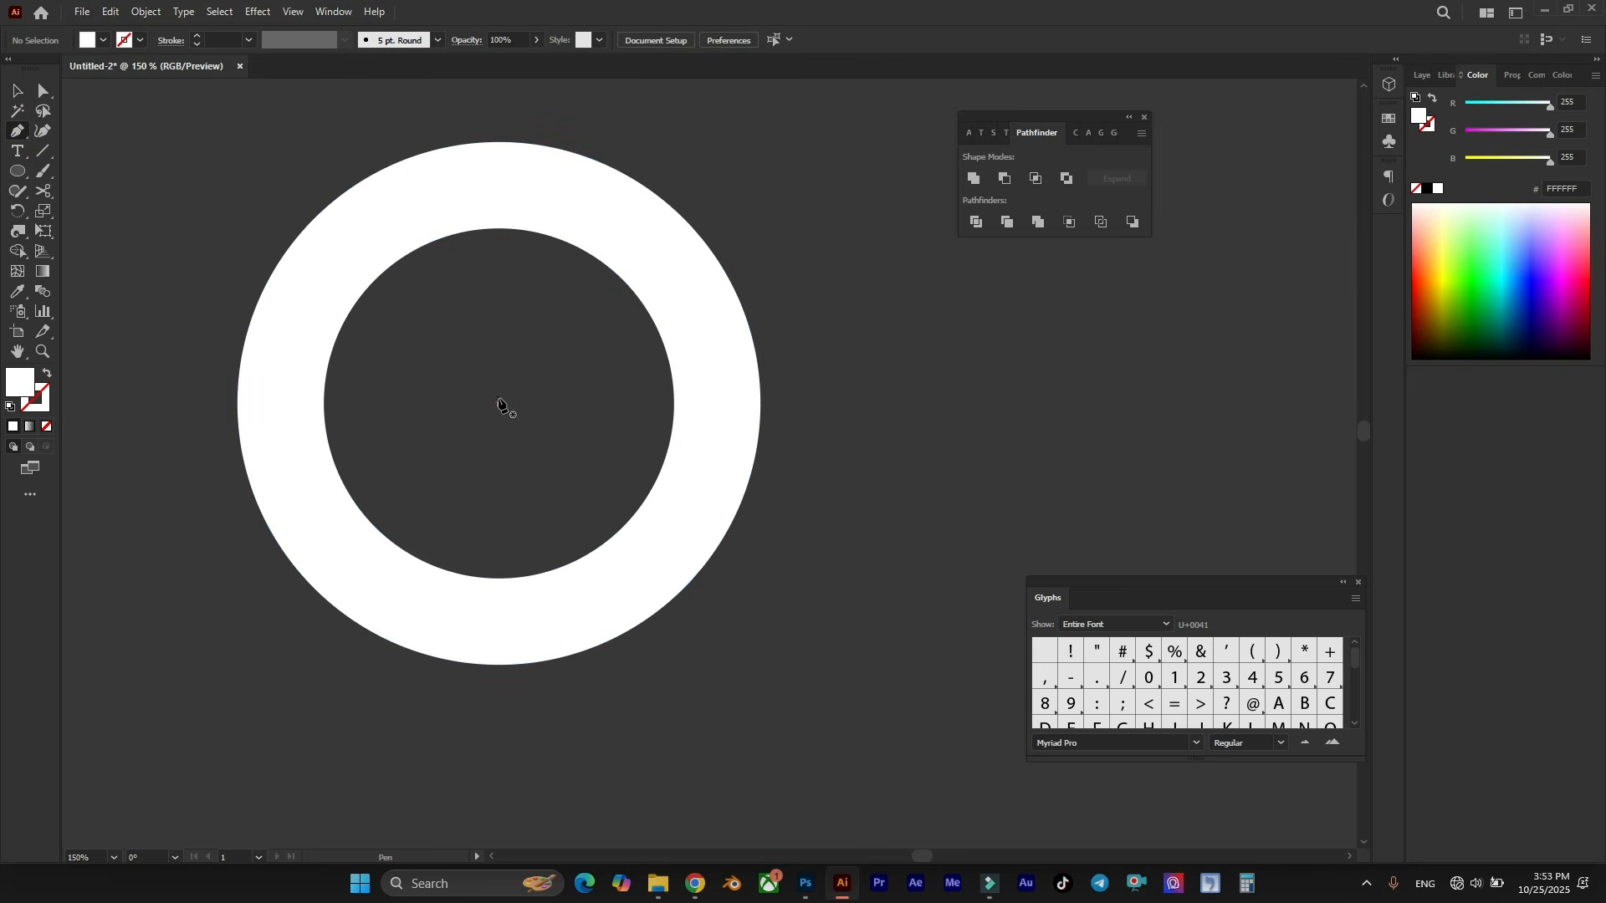
{"action": "left_click", "coordinate": [499, 406]}
{"action": "key", "text": "ctrl+minus"}
{"action": "left_click", "coordinate": [500, 159]}
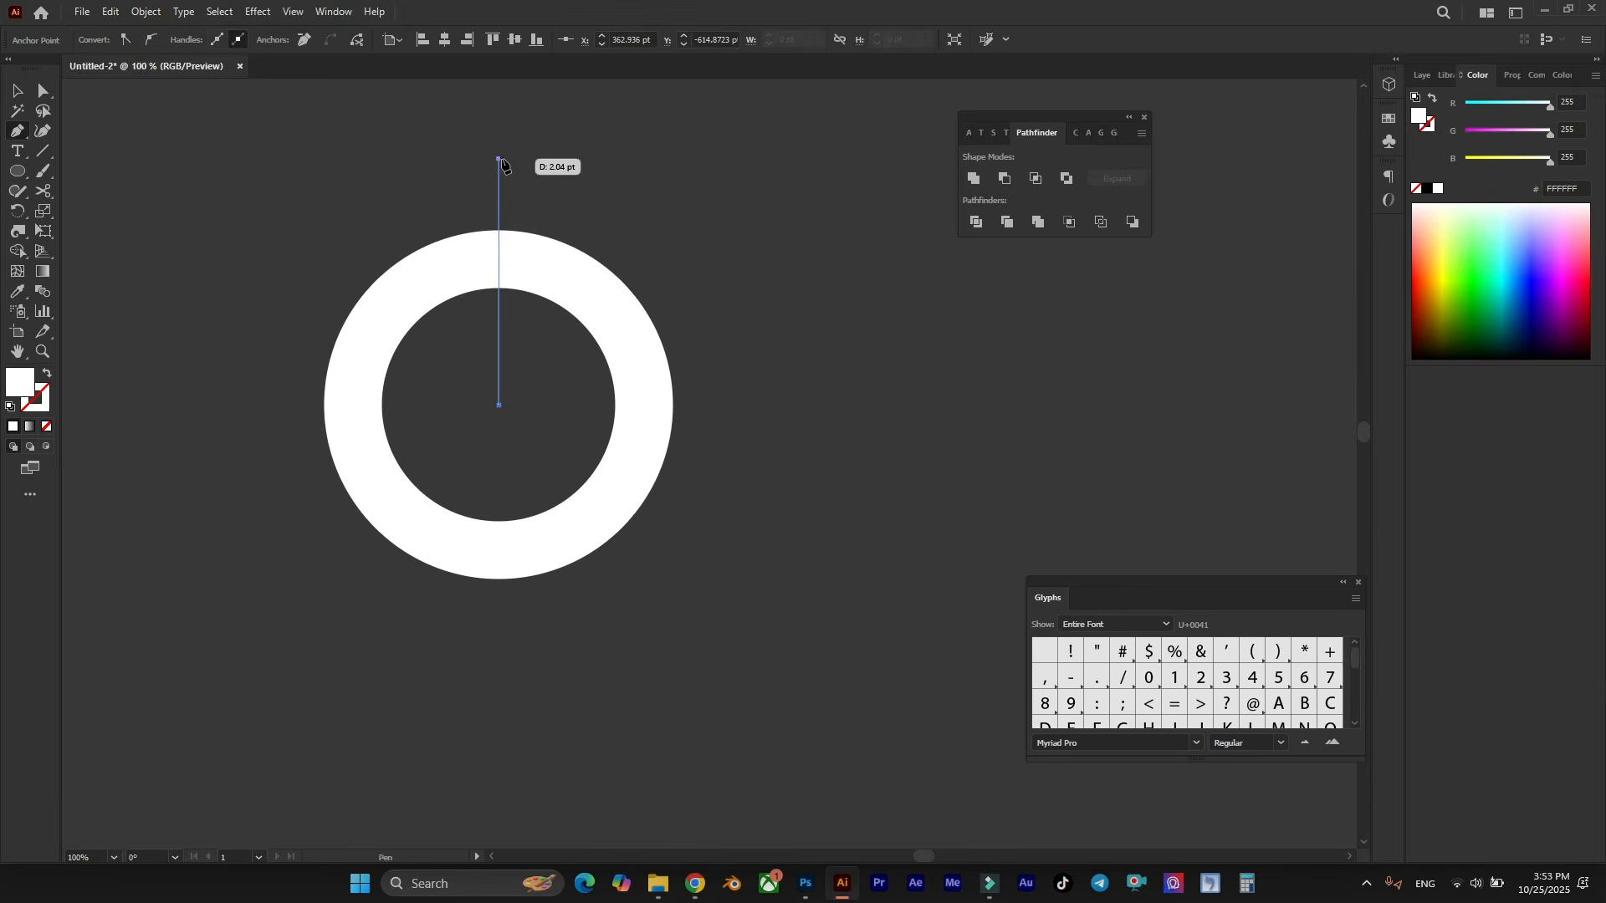
{"action": "key", "text": "ctrl+plus"}
Give the vertical line a light gray stroke with a weight of 13 pt.
{"action": "key", "text": "v"}
{"action": "left_click", "coordinate": [223, 40]}
{"action": "type", "text": "4"}
{"action": "key", "text": "Return"}
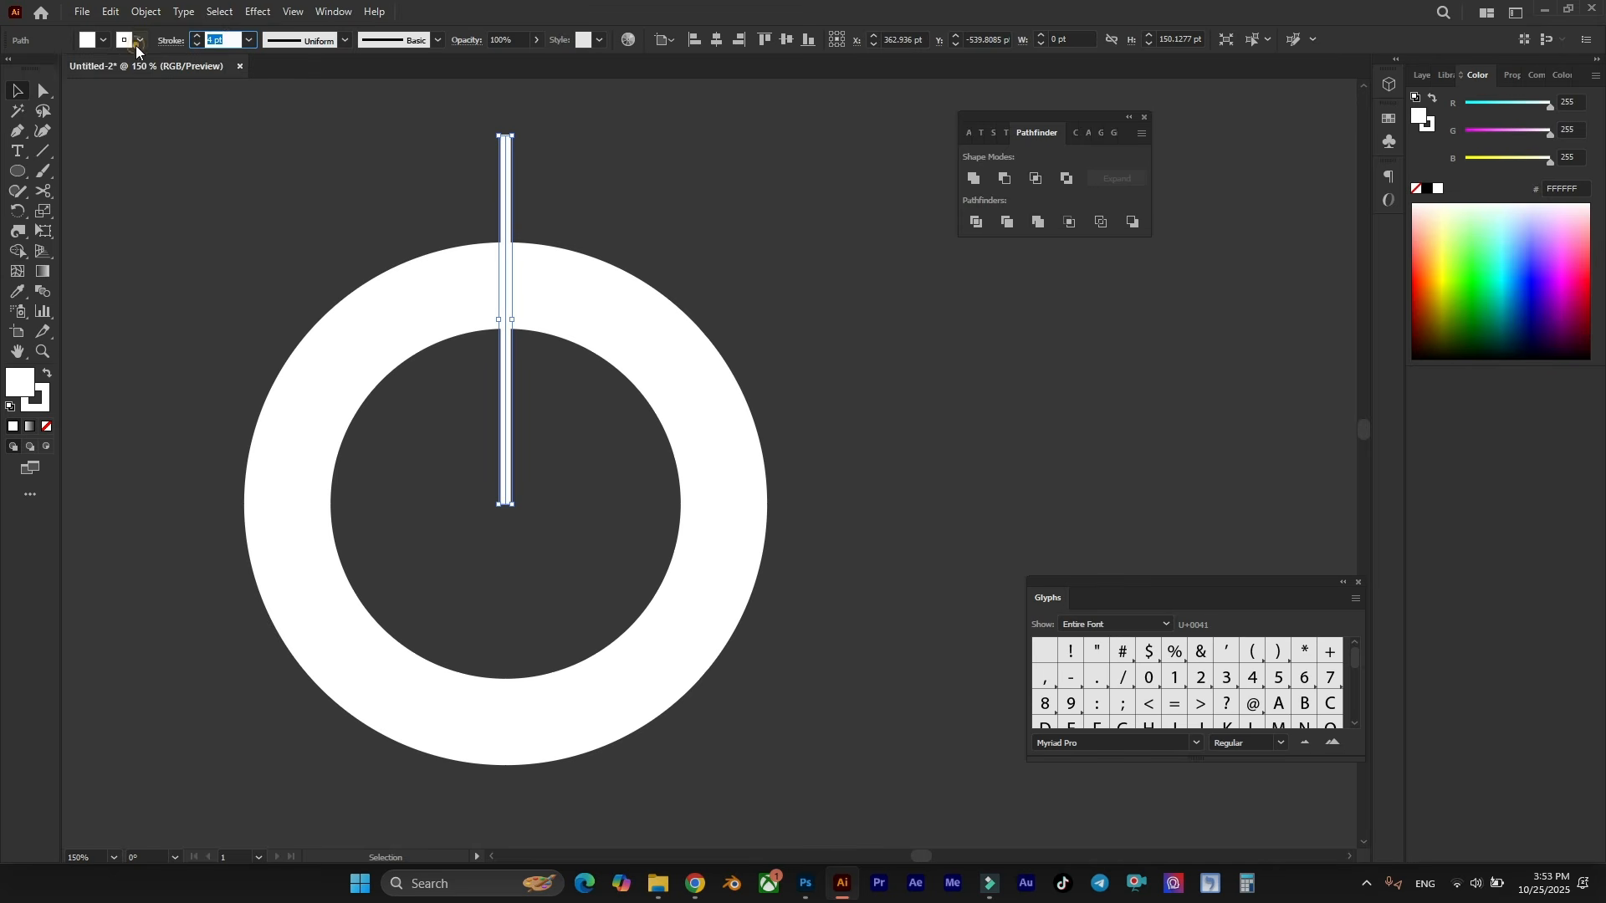
{"action": "left_click", "coordinate": [138, 42]}
{"action": "left_click", "coordinate": [105, 117]}
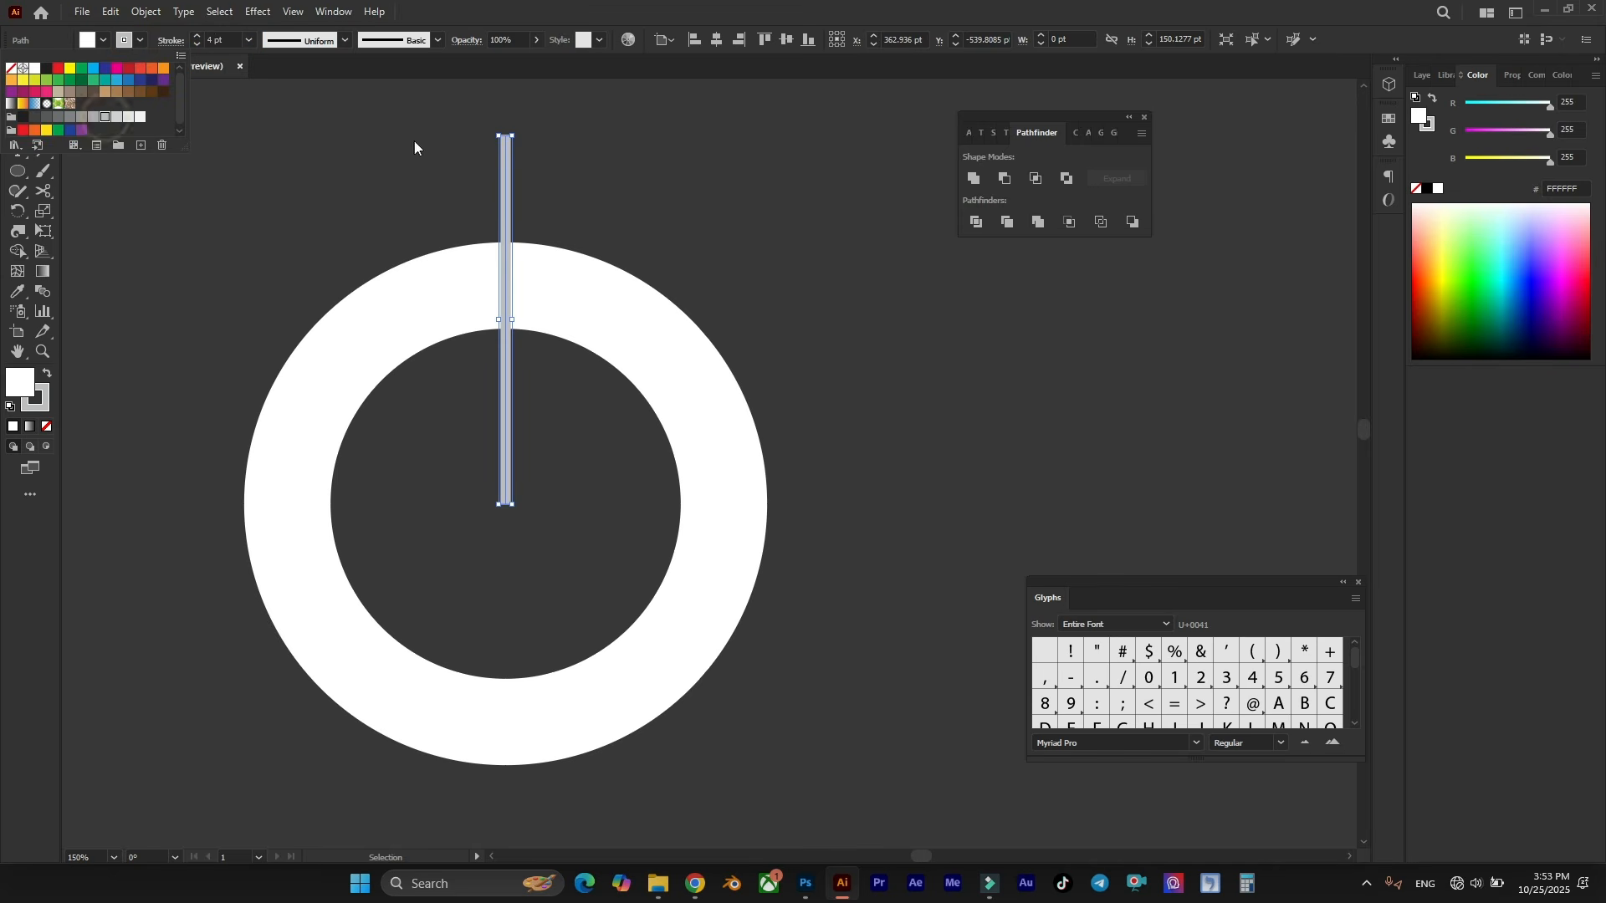
{"action": "left_click", "coordinate": [214, 37]}
{"action": "key", "text": "Up"}
{"action": "key", "text": "Up"}
{"action": "key", "text": "Up"}
{"action": "key", "text": "Up"}
{"action": "key", "text": "Up"}
{"action": "key", "text": "Up"}
{"action": "key", "text": "Up"}
{"action": "key", "text": "Up"}
{"action": "key", "text": "Up"}
Create a copy of the gray bar rotated 28° about its lower end at the ring's center.
{"action": "left_click", "coordinate": [17, 211]}
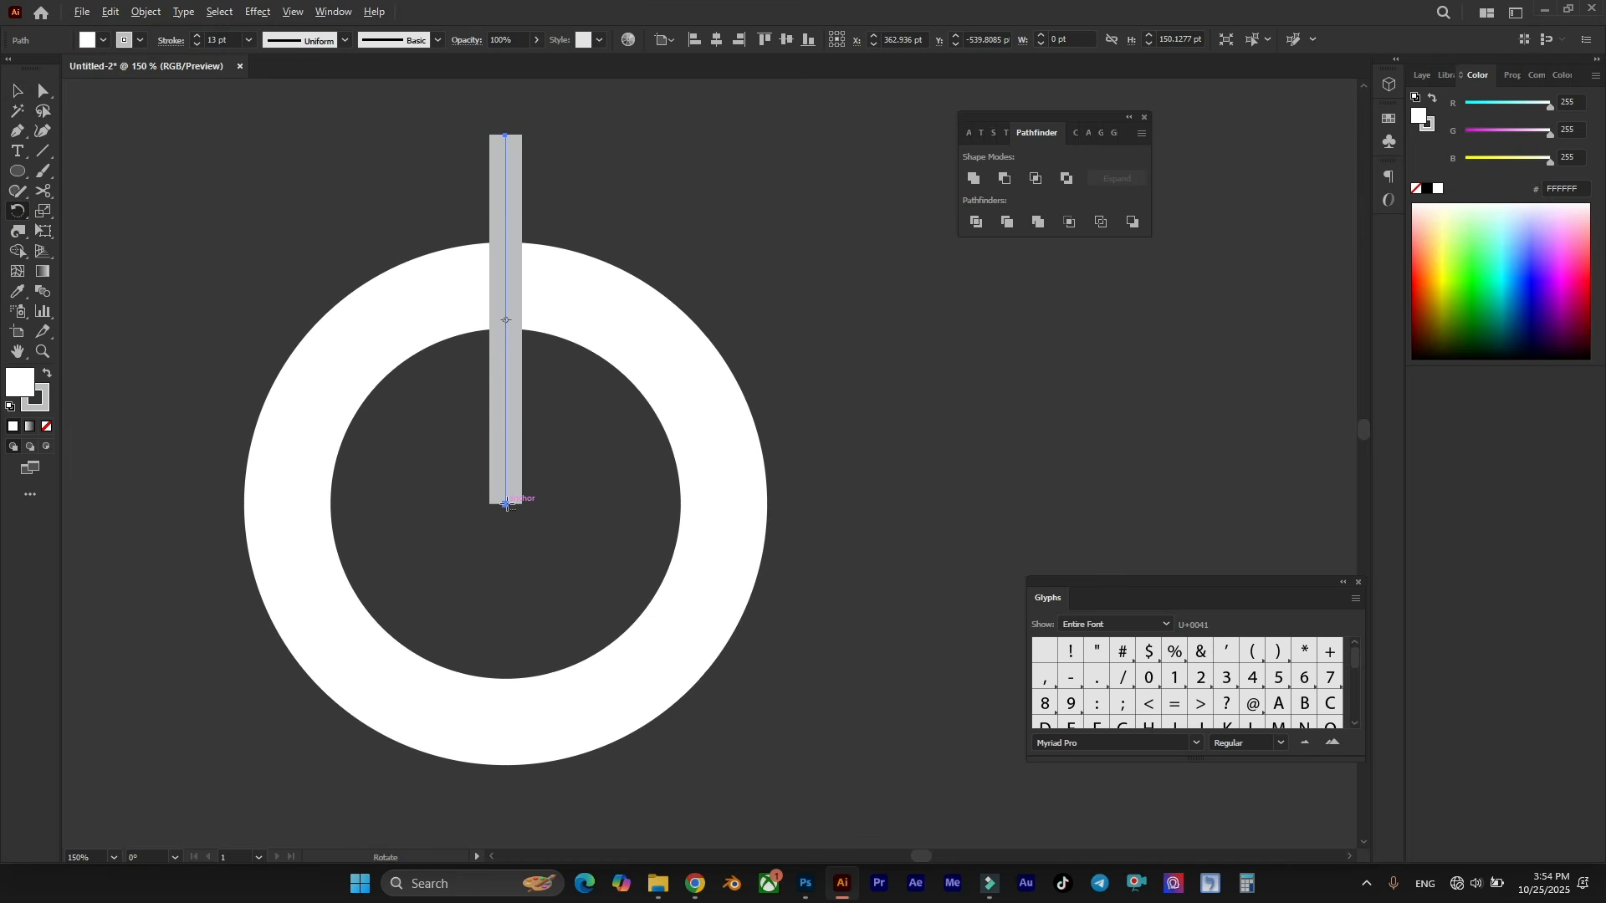
{"action": "left_click", "coordinate": [506, 505], "text": "alt"}
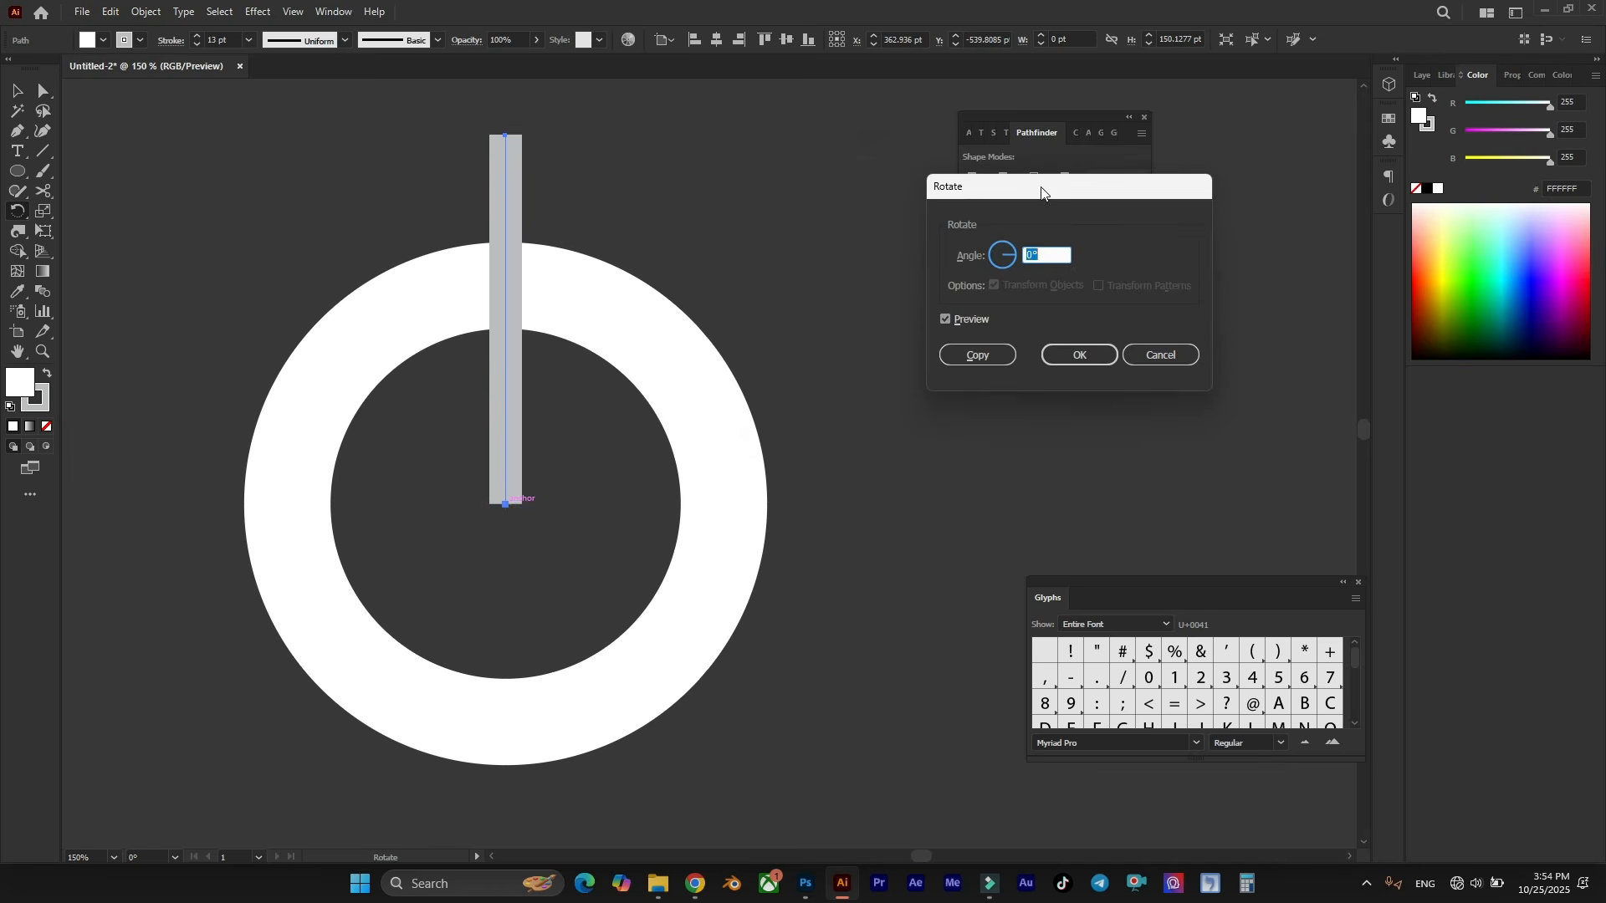
{"action": "left_click_drag", "start_coordinate": [1042, 192], "coordinate": [854, 204]}
{"action": "key", "text": "Up"}
{"action": "key", "text": "Up"}
{"action": "key", "text": "Up"}
{"action": "key", "text": "Up"}
{"action": "key", "text": "Up"}
{"action": "key", "text": "Up"}
{"action": "key", "text": "Up"}
{"action": "key", "text": "Up"}
{"action": "key", "text": "Up"}
{"action": "key", "text": "Up"}
{"action": "key", "text": "Up"}
{"action": "key", "text": "Up"}
{"action": "key", "text": "Up"}
{"action": "key", "text": "Up"}
{"action": "key", "text": "Up"}
{"action": "key", "text": "Up"}
{"action": "key", "text": "Up"}
{"action": "key", "text": "Up"}
{"action": "key", "text": "Up"}
{"action": "key", "text": "Up"}
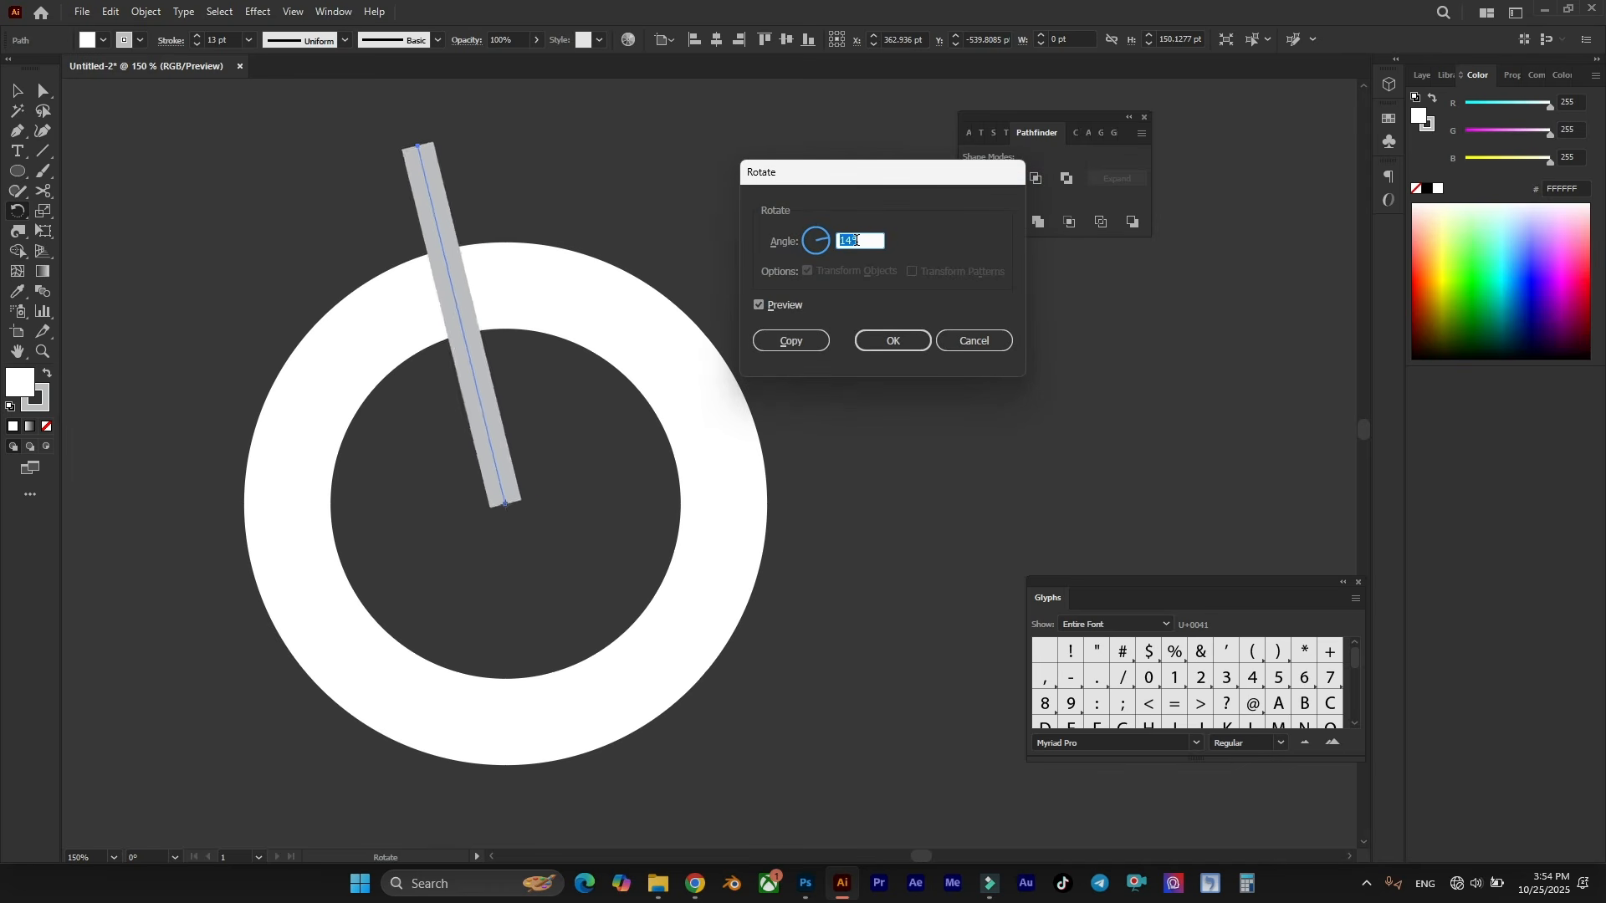
{"action": "key", "text": "Up"}
{"action": "key", "text": "Up"}
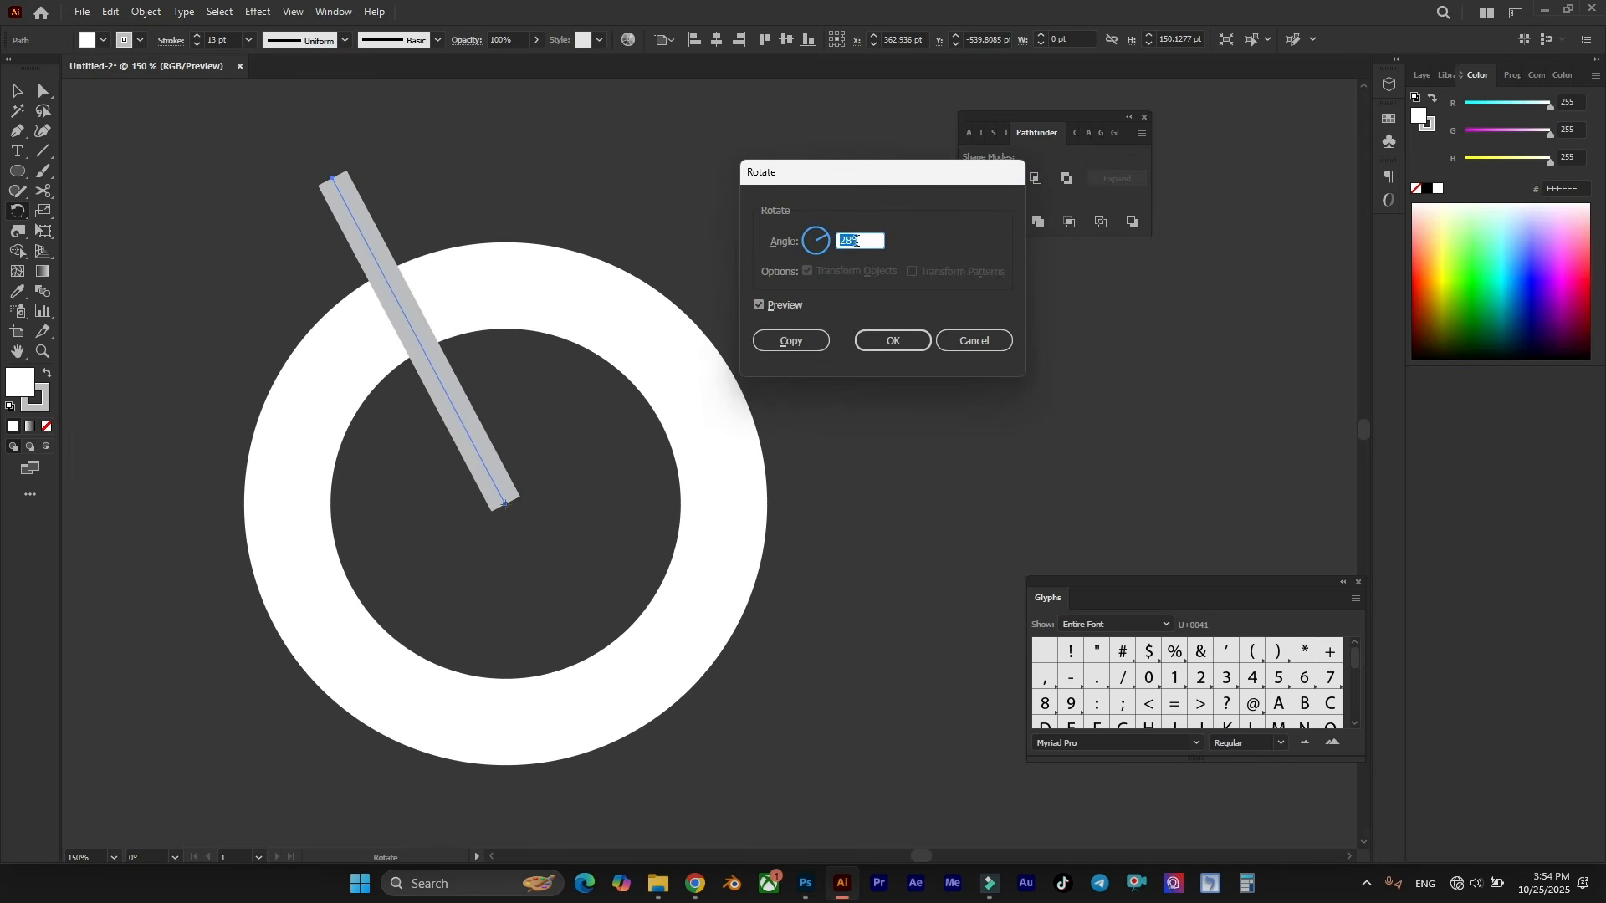
{"action": "left_click", "coordinate": [795, 342]}
Repeat the rotated copy until 13 gray bars radiate around the full ring.
{"action": "key", "text": "ctrl+d"}
{"action": "key", "text": "ctrl+d"}
{"action": "key", "text": "ctrl+d"}
{"action": "key", "text": "ctrl+d"}
{"action": "key", "text": "ctrl+d"}
{"action": "key", "text": "ctrl+d"}
{"action": "key", "text": "ctrl+d"}
{"action": "key", "text": "ctrl+d"}
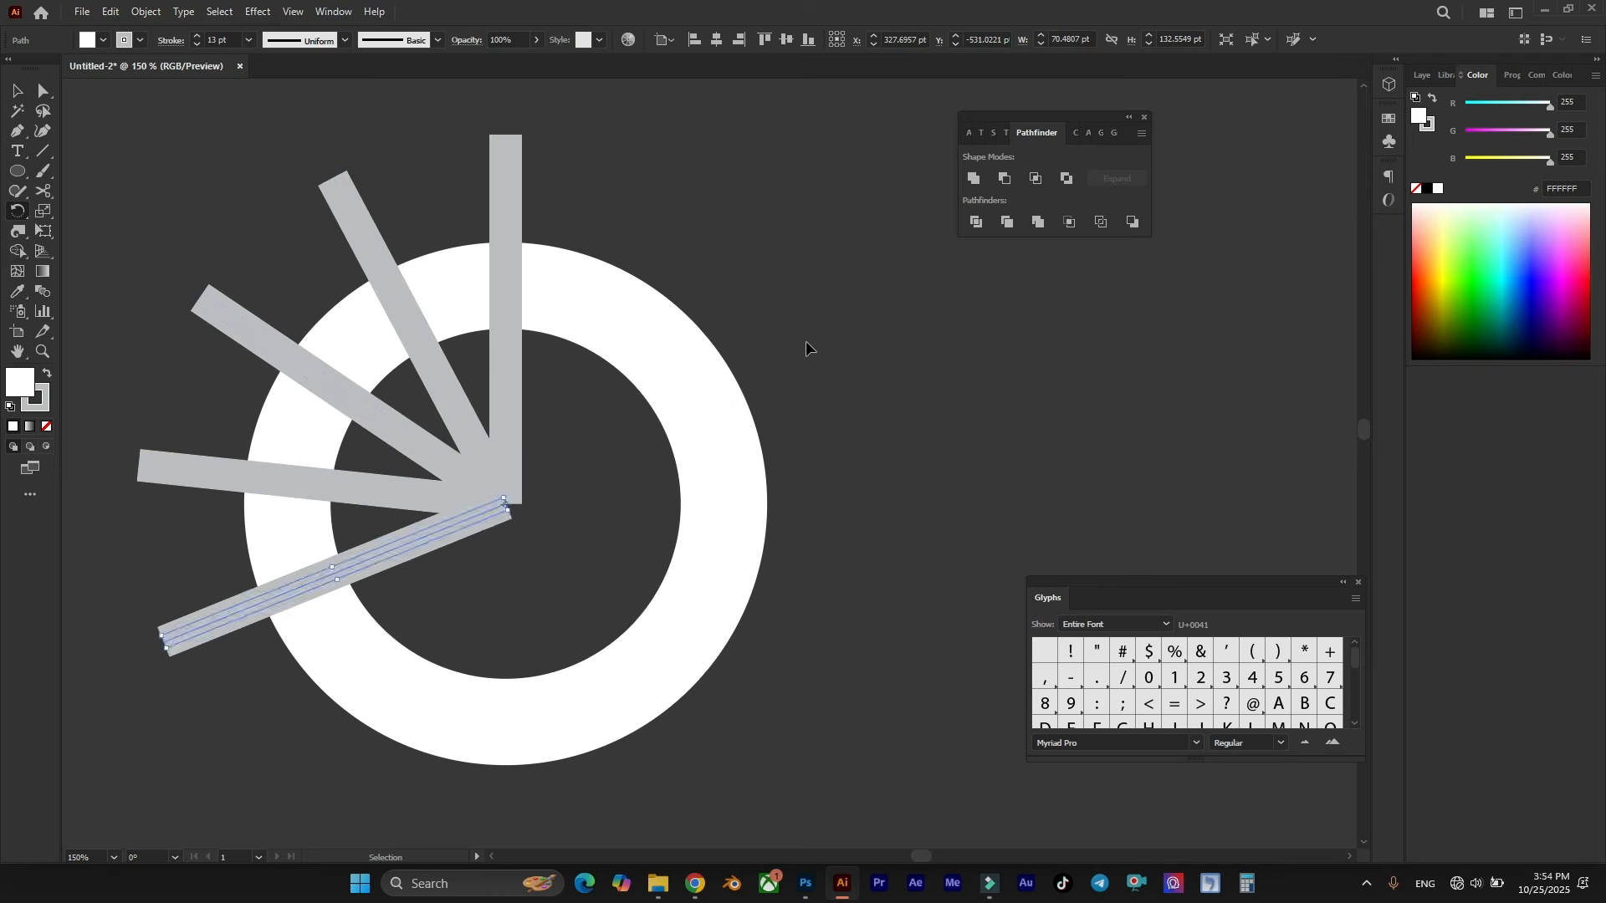
{"action": "key", "text": "ctrl+d"}
{"action": "key", "text": "ctrl+d"}
{"action": "key", "text": "ctrl+d"}
Select the ring and all the radial bars and expand their fills and strokes into shapes.
{"action": "key", "text": "v"}
{"action": "scroll", "coordinate": [799, 489], "scroll_direction": "down", "scroll_amount": 2}
{"action": "key", "text": "ctrl+a"}
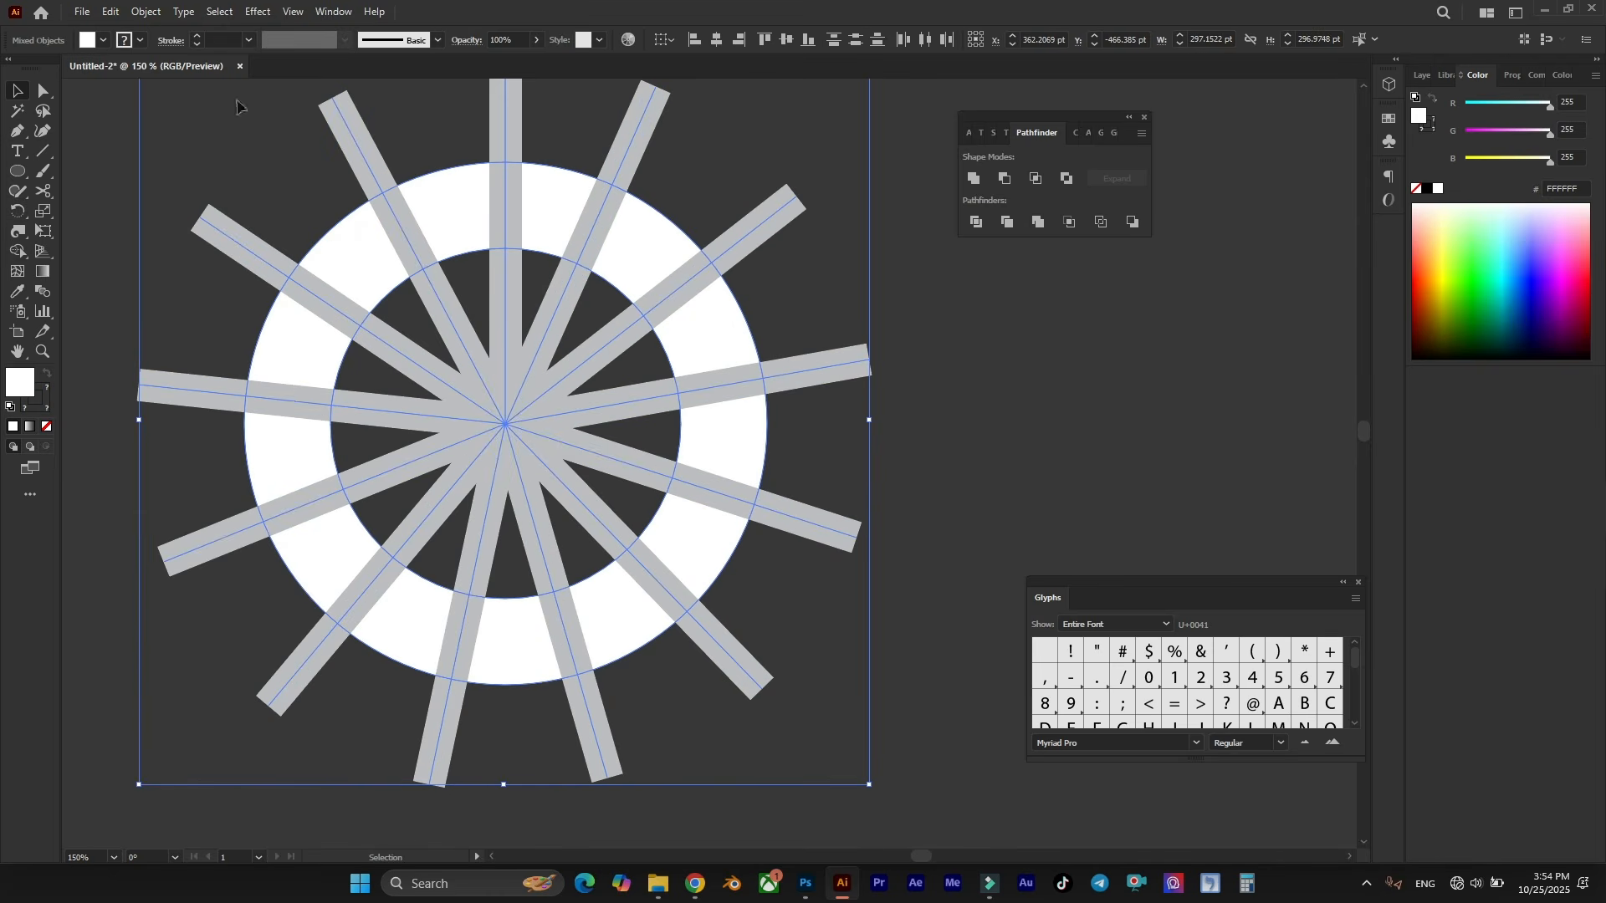
{"action": "left_click", "coordinate": [146, 11]}
{"action": "left_click", "coordinate": [236, 216]}
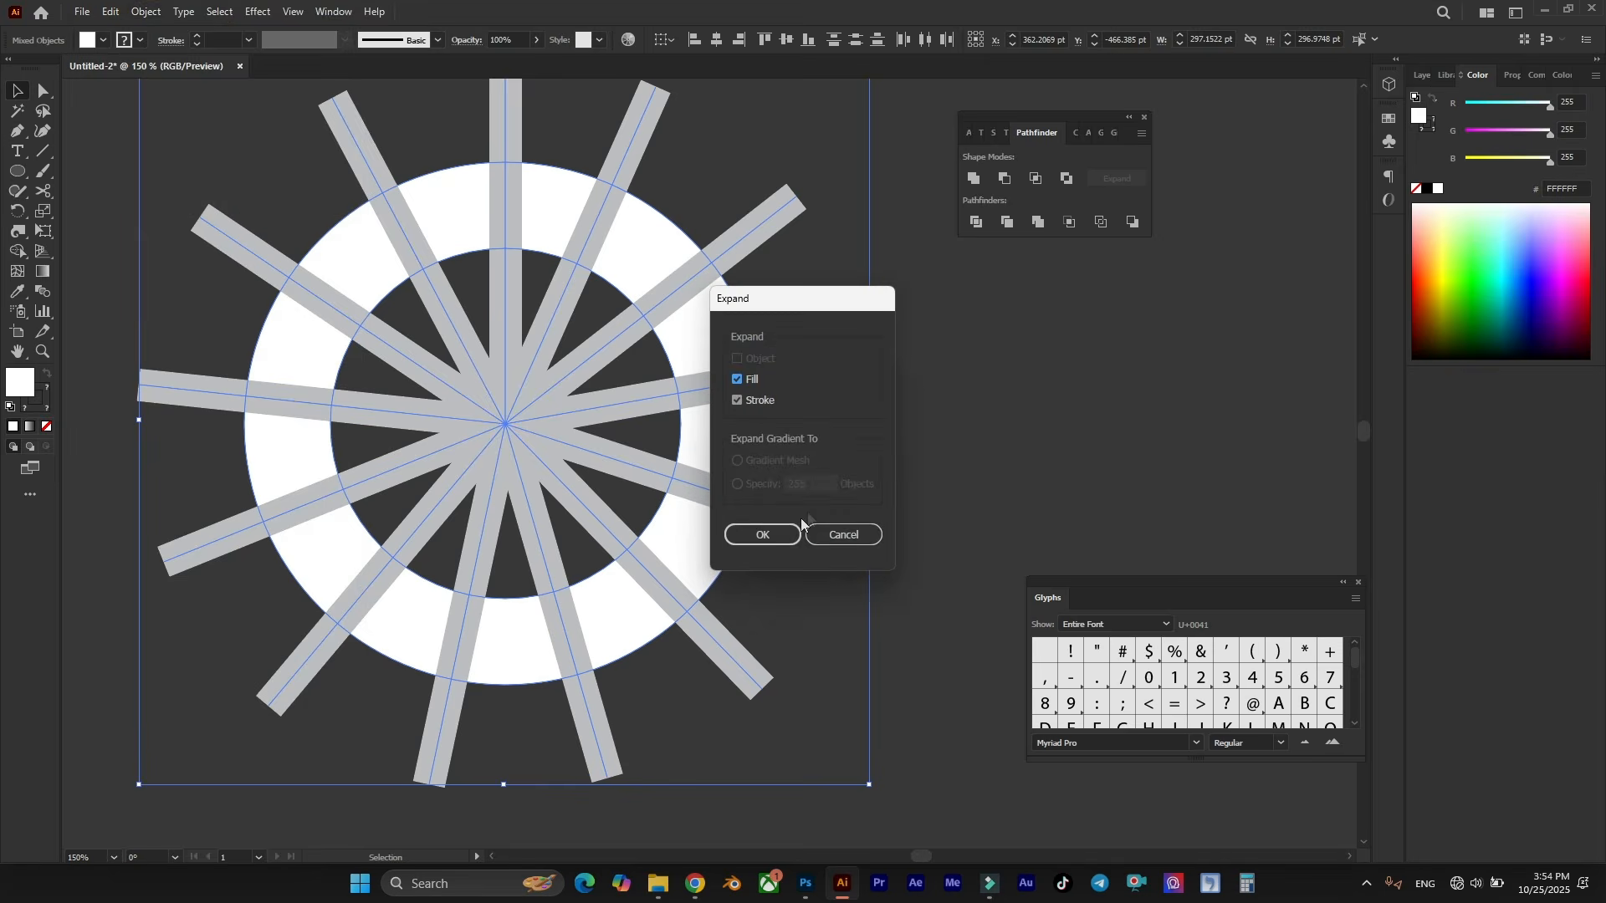
{"action": "left_click", "coordinate": [783, 525]}
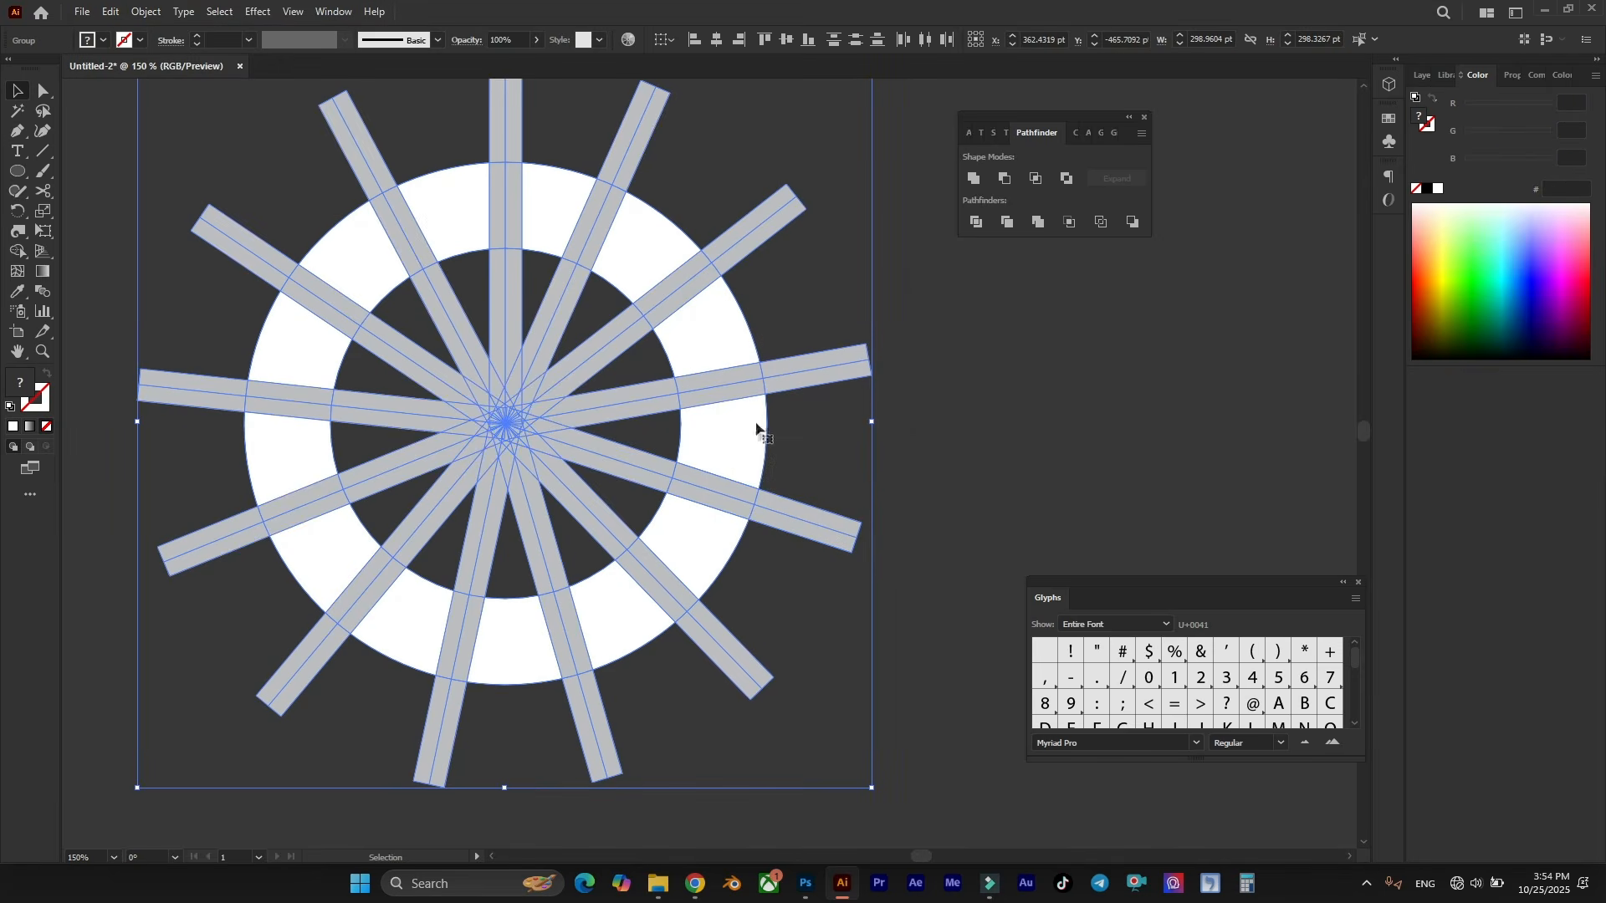
Use Shape Builder to remove the bar portions lying outside the ring and within its hollow center.
{"action": "left_click", "coordinate": [18, 251]}
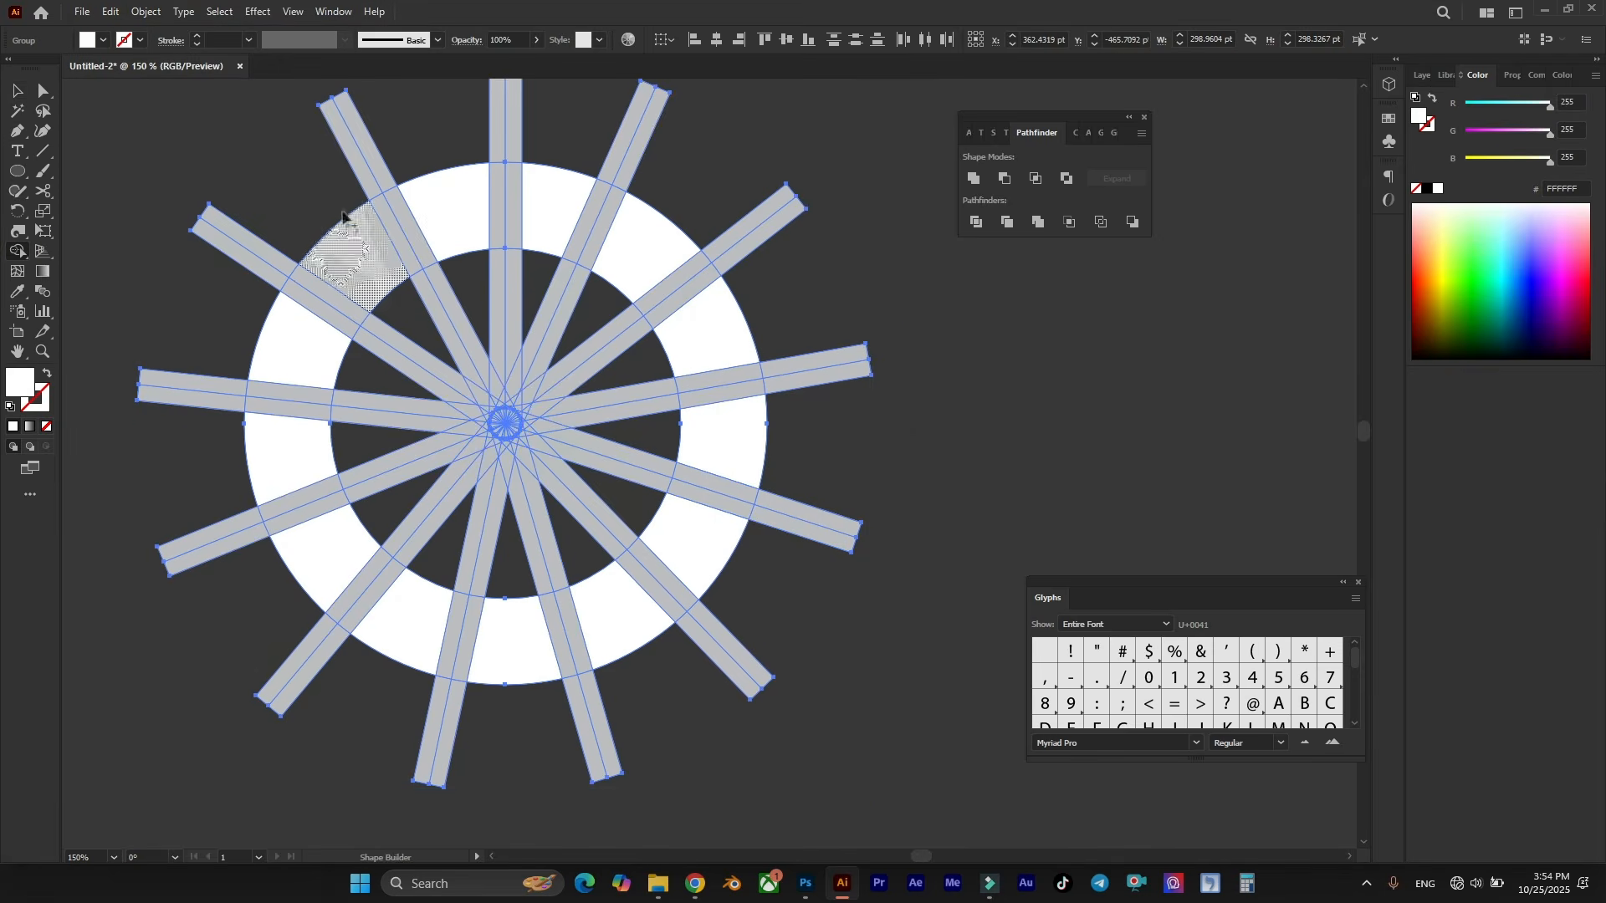
{"action": "scroll", "coordinate": [342, 216], "scroll_direction": "down", "scroll_amount": 1}
{"action": "mouse_move", "coordinate": [338, 194]}
{"action": "left_mouse_down"}
{"action": "mouse_move", "coordinate": [342, 180]}
{"action": "mouse_move", "coordinate": [685, 293]}
{"action": "mouse_move", "coordinate": [653, 462]}
{"action": "mouse_move", "coordinate": [449, 562]}
{"action": "mouse_move", "coordinate": [251, 431]}
{"action": "mouse_move", "coordinate": [360, 186]}
{"action": "left_mouse_up"}
{"action": "scroll", "coordinate": [435, 312], "scroll_direction": "up", "scroll_amount": 1}
{"action": "mouse_move", "coordinate": [559, 288]}
{"action": "left_mouse_down"}
{"action": "mouse_move", "coordinate": [430, 280]}
{"action": "mouse_move", "coordinate": [348, 411]}
{"action": "mouse_move", "coordinate": [445, 499]}
{"action": "mouse_move", "coordinate": [573, 421]}
{"action": "mouse_move", "coordinate": [569, 349]}
{"action": "mouse_move", "coordinate": [461, 309]}
{"action": "mouse_move", "coordinate": [457, 399]}
{"action": "mouse_move", "coordinate": [459, 362]}
{"action": "left_mouse_up"}
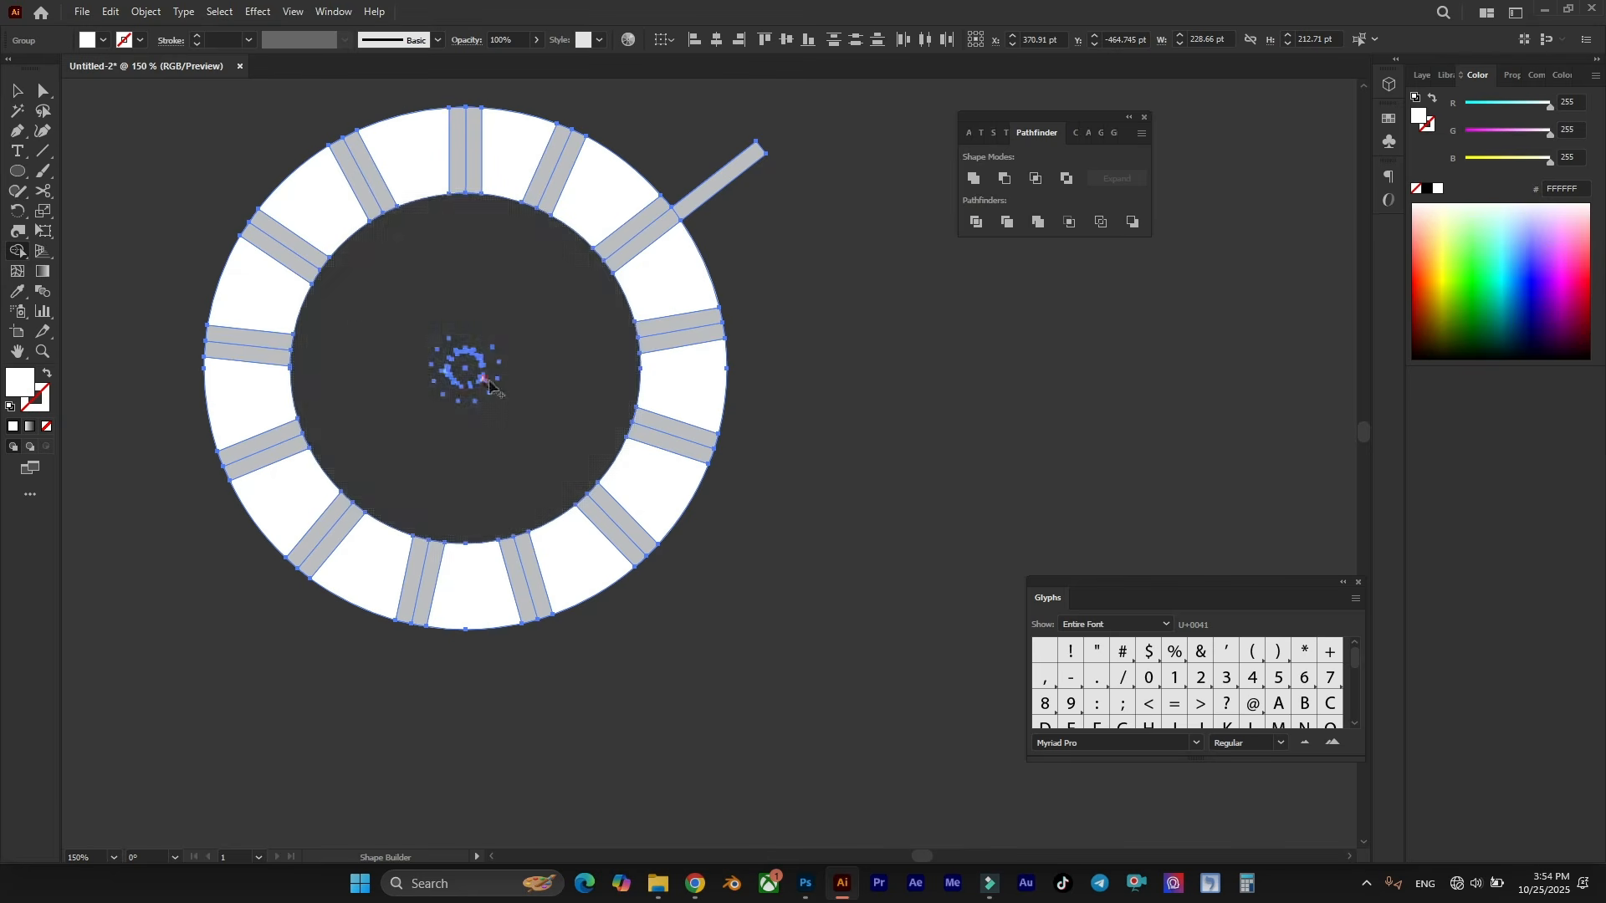
Remove the gray bar pieces crossing the ring and the leftover outer stub with Shape Builder, leaving separate white segments.
{"action": "left_click", "coordinate": [381, 213], "text": "alt"}
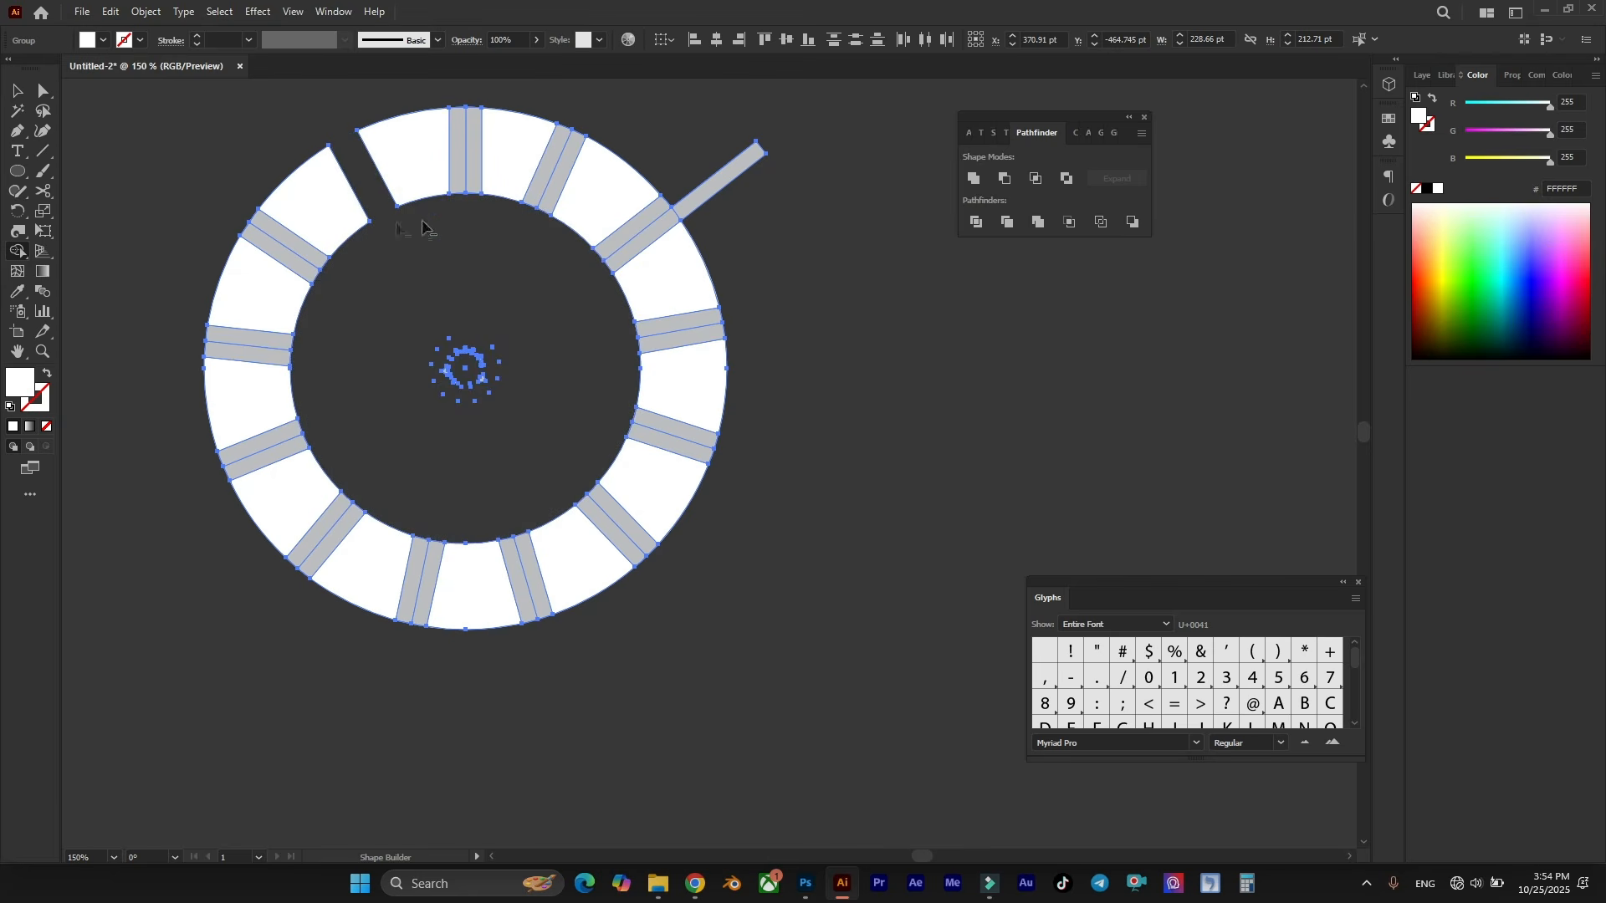
{"action": "left_click", "coordinate": [478, 185], "text": "alt"}
{"action": "left_click", "coordinate": [548, 163], "text": "alt"}
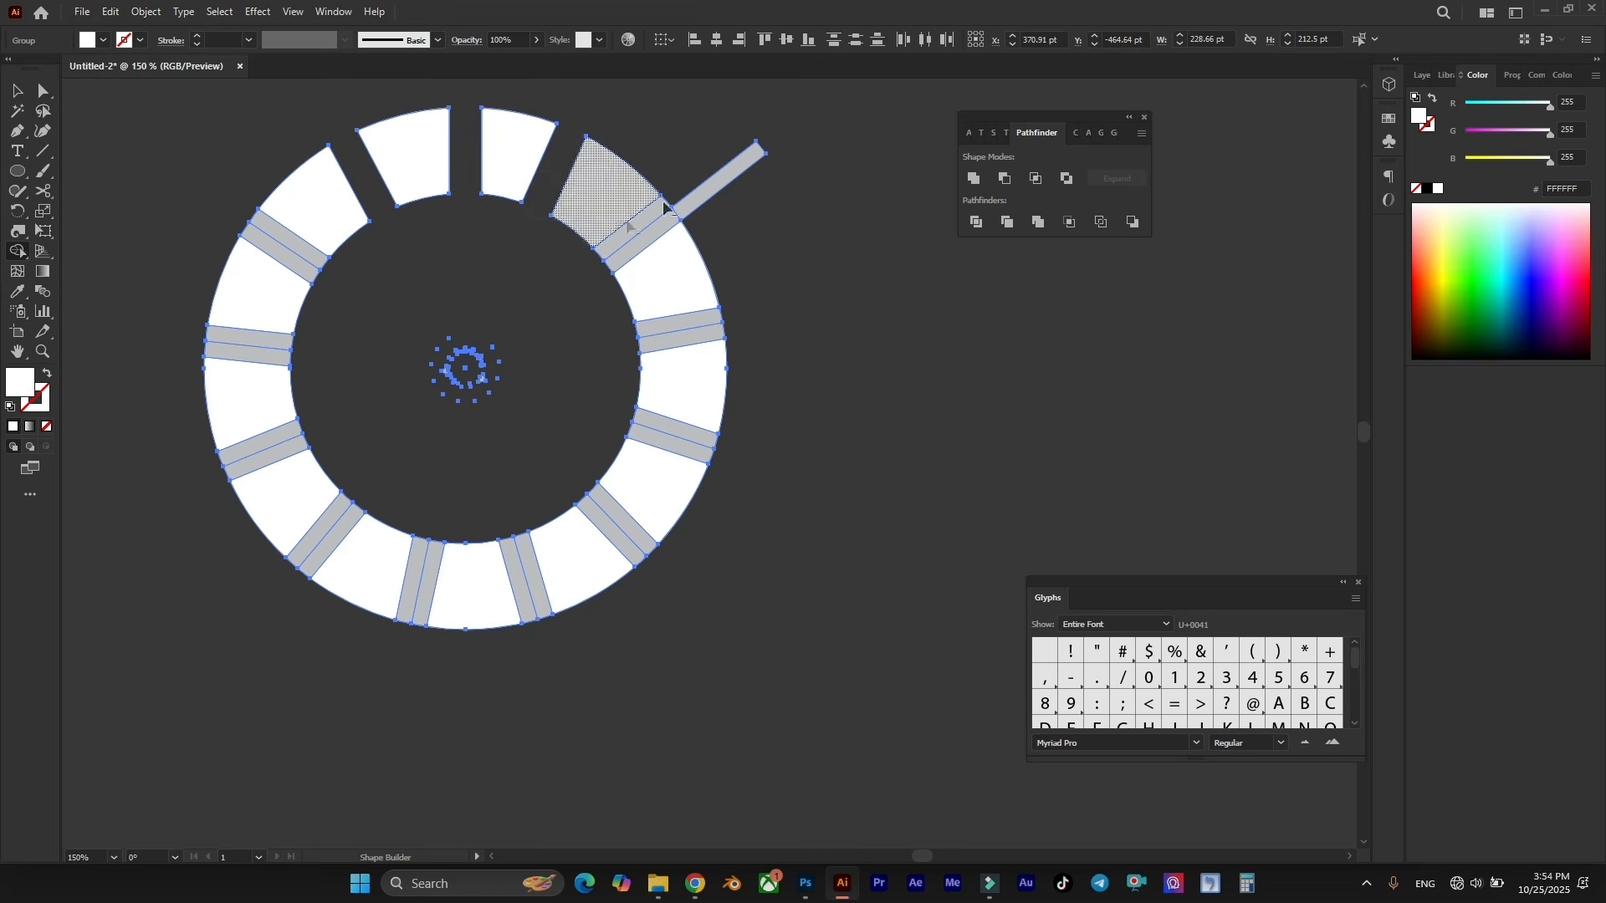
{"action": "left_click", "coordinate": [711, 180], "text": "alt"}
{"action": "left_click", "coordinate": [636, 251], "text": "alt"}
{"action": "scroll", "coordinate": [648, 347], "scroll_direction": "up", "scroll_amount": 2}
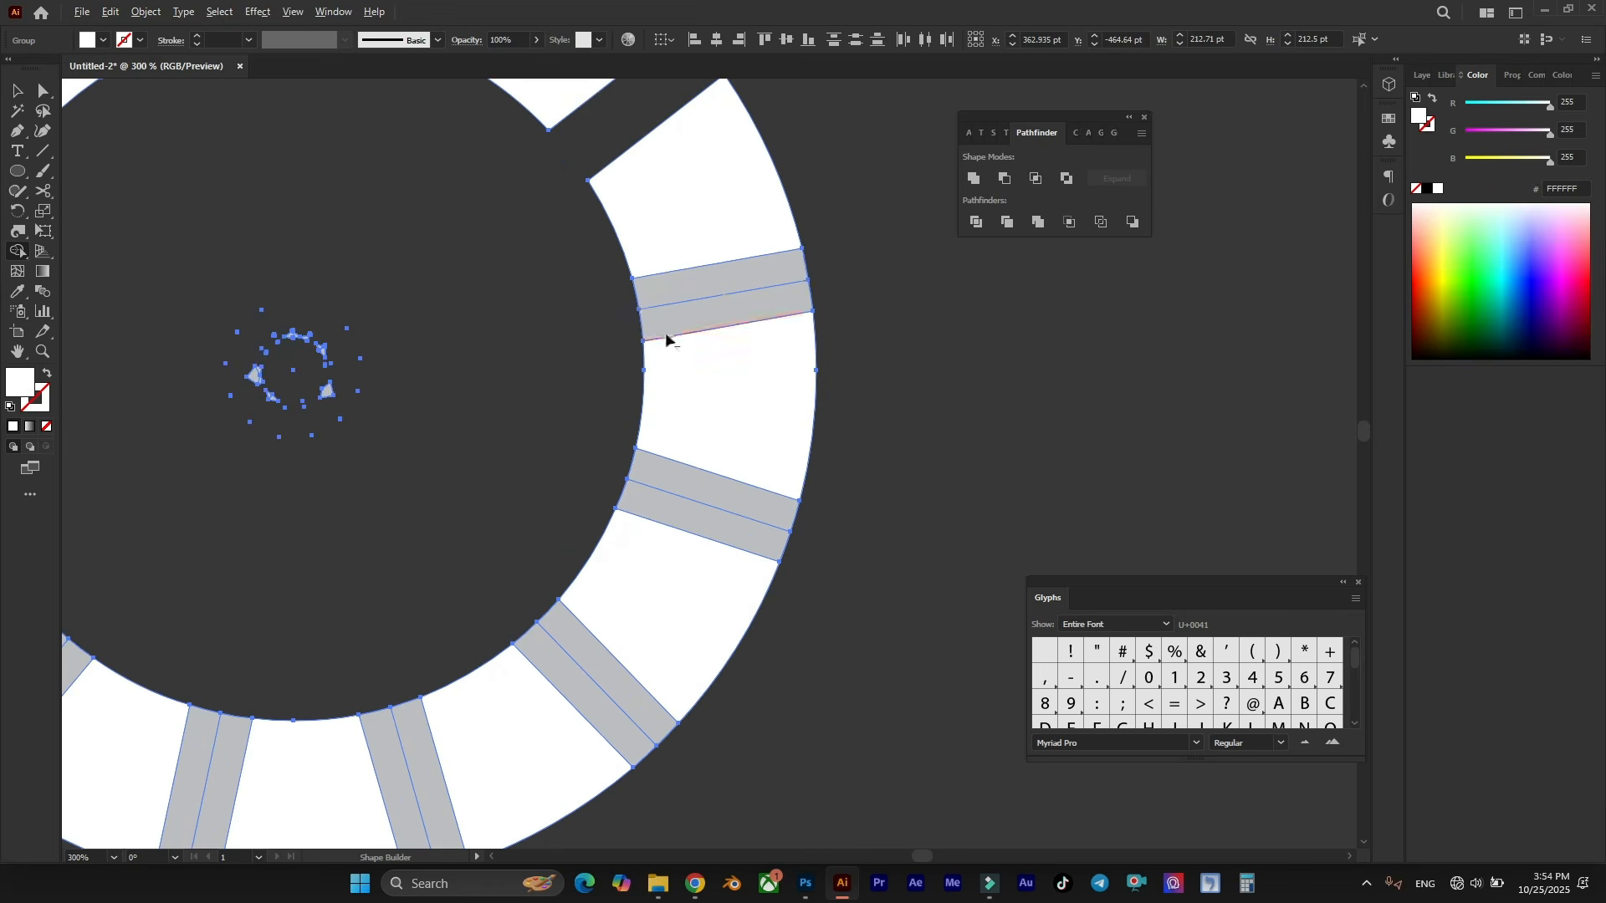
{"action": "left_click", "coordinate": [645, 347], "text": "alt"}
{"action": "left_click", "coordinate": [638, 466], "text": "alt"}
{"action": "left_click", "coordinate": [558, 629], "text": "alt"}
{"action": "scroll", "coordinate": [557, 629], "scroll_direction": "down", "scroll_amount": 2}
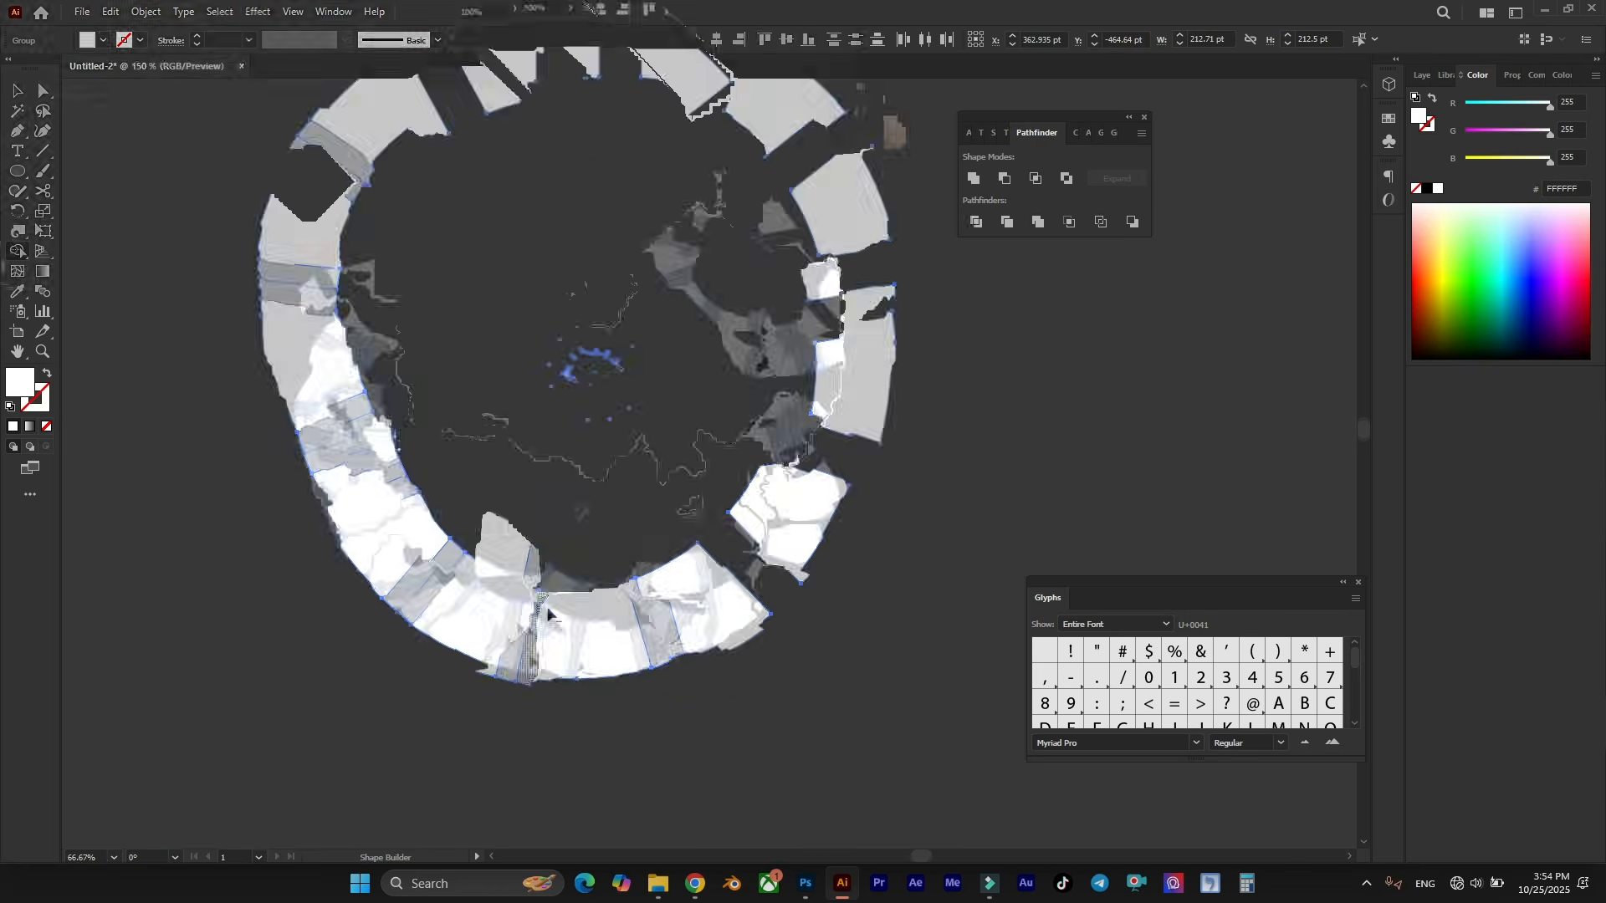
{"action": "scroll", "coordinate": [598, 562], "scroll_direction": "up", "scroll_amount": 2}
{"action": "left_click", "coordinate": [514, 602], "text": "alt"}
{"action": "left_click", "coordinate": [732, 619], "text": "alt"}
{"action": "left_click", "coordinate": [373, 484], "text": "alt"}
{"action": "left_click", "coordinate": [247, 351], "text": "alt"}
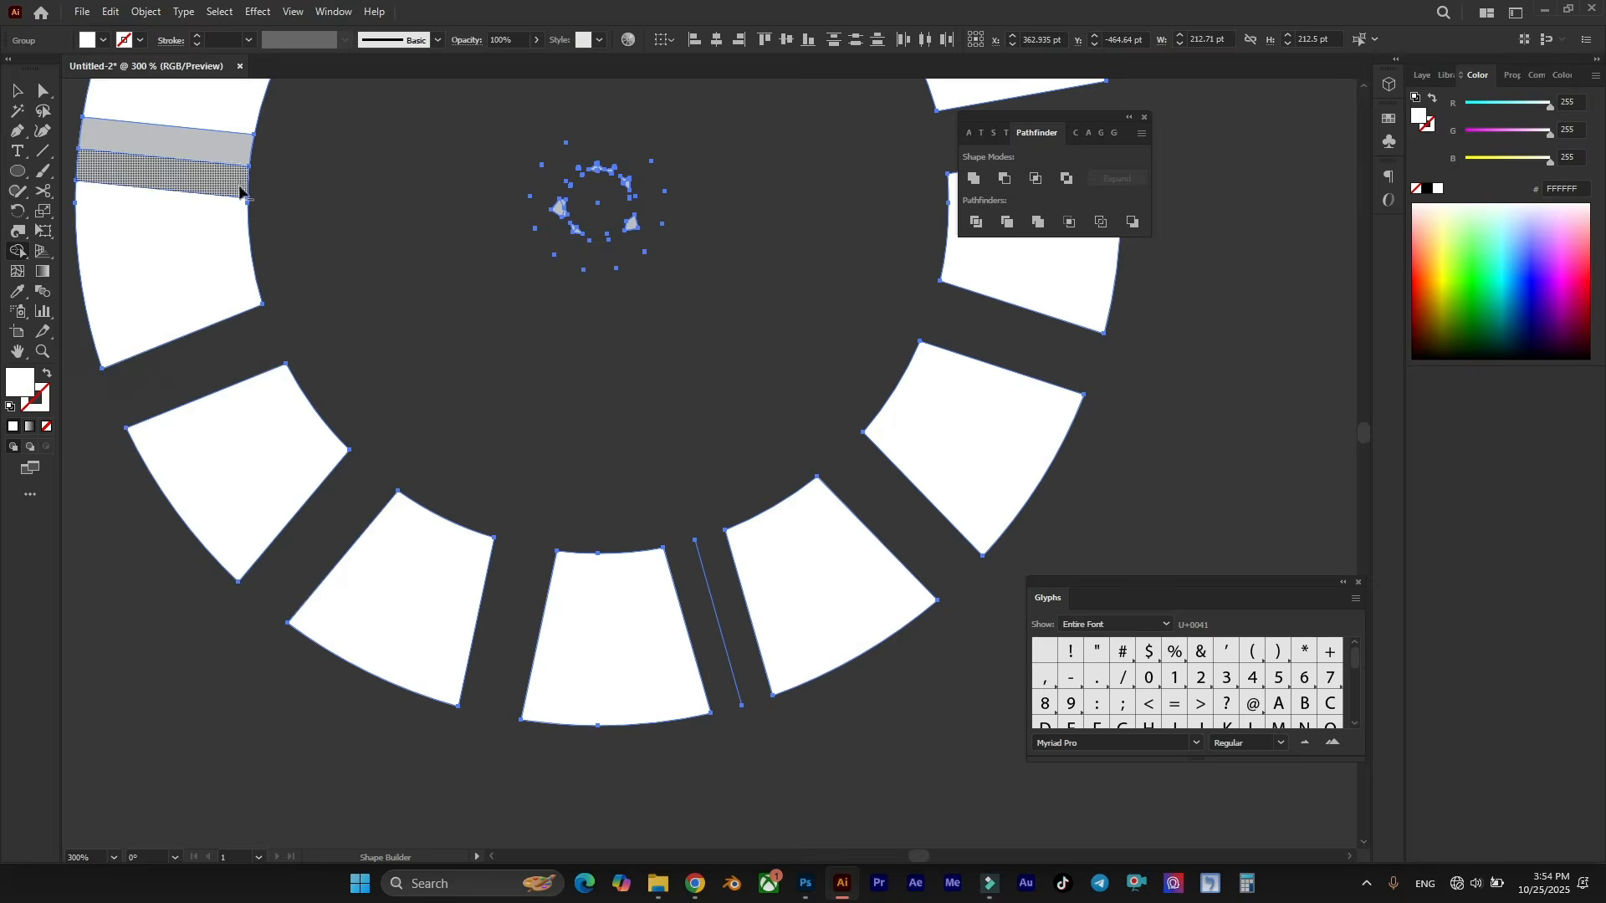
{"action": "left_click", "coordinate": [243, 179], "text": "alt"}
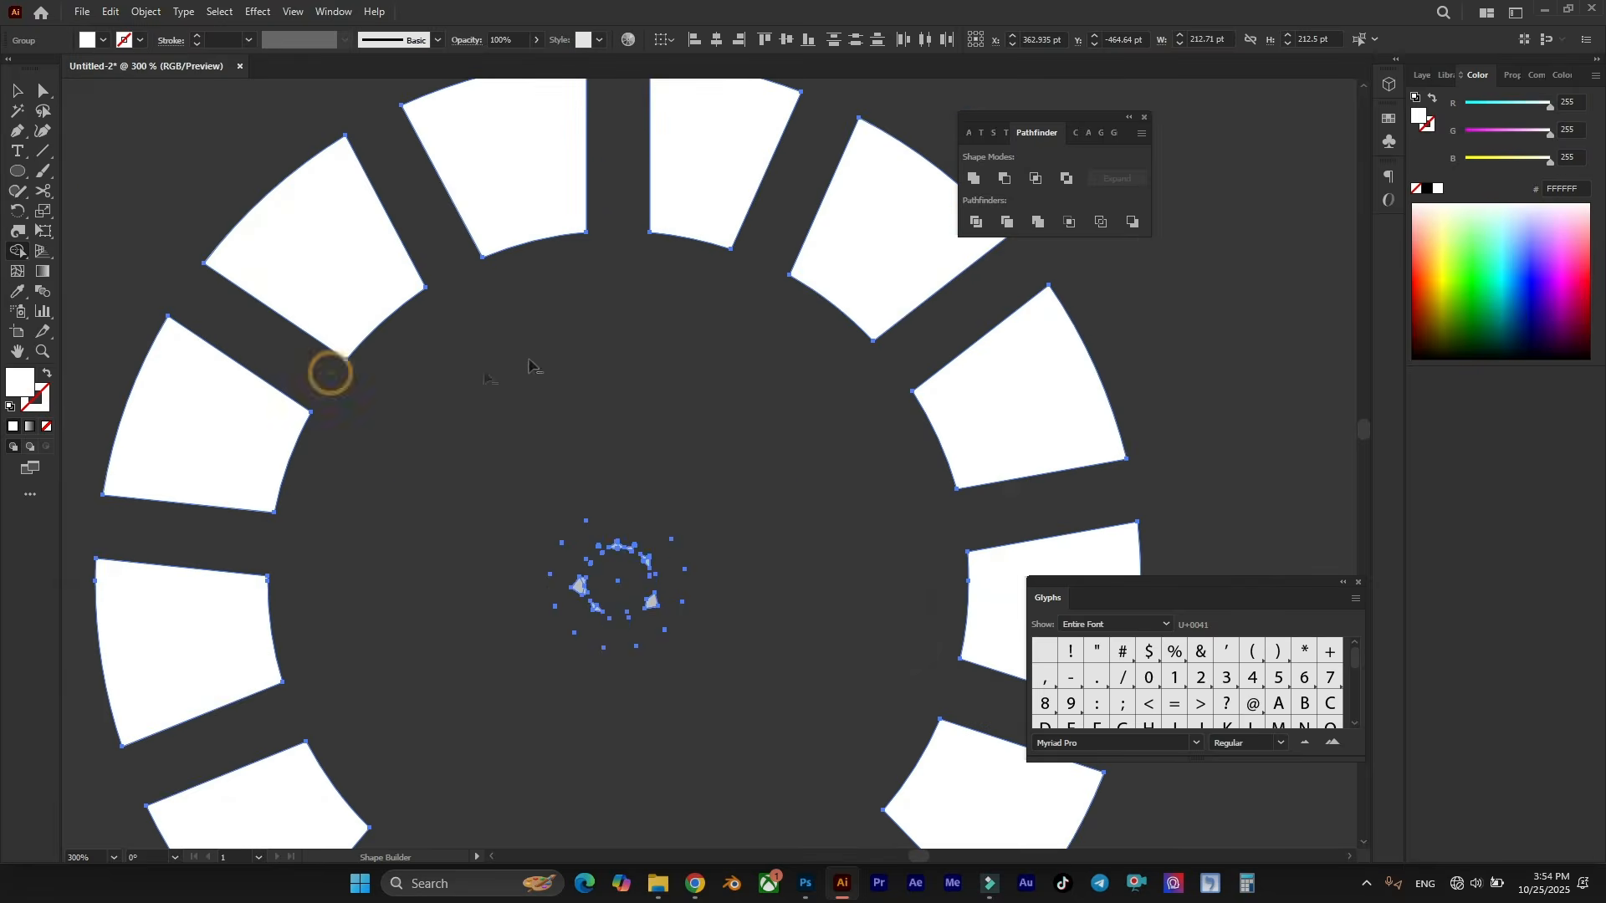
Delete the small leftover fragments in the ring's hollow center and the stray line between segments, keeping the white segments.
{"action": "key", "text": "ctrl+0"}
{"action": "key", "text": "ctrl+plus"}
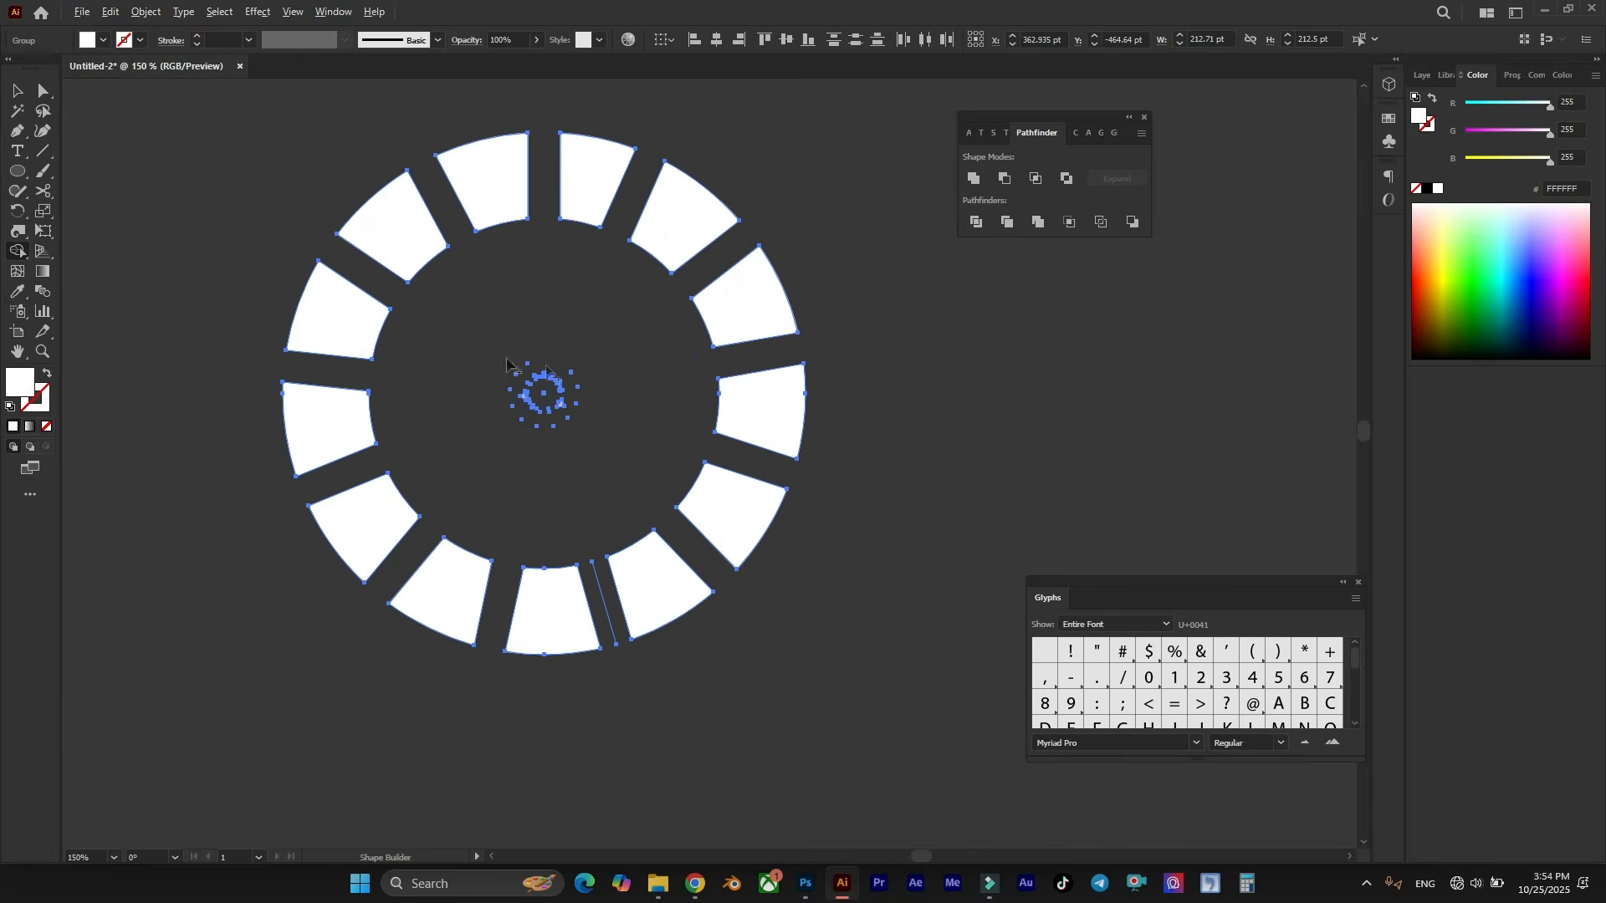
{"action": "left_click", "coordinate": [17, 89]}
{"action": "left_click", "coordinate": [251, 135]}
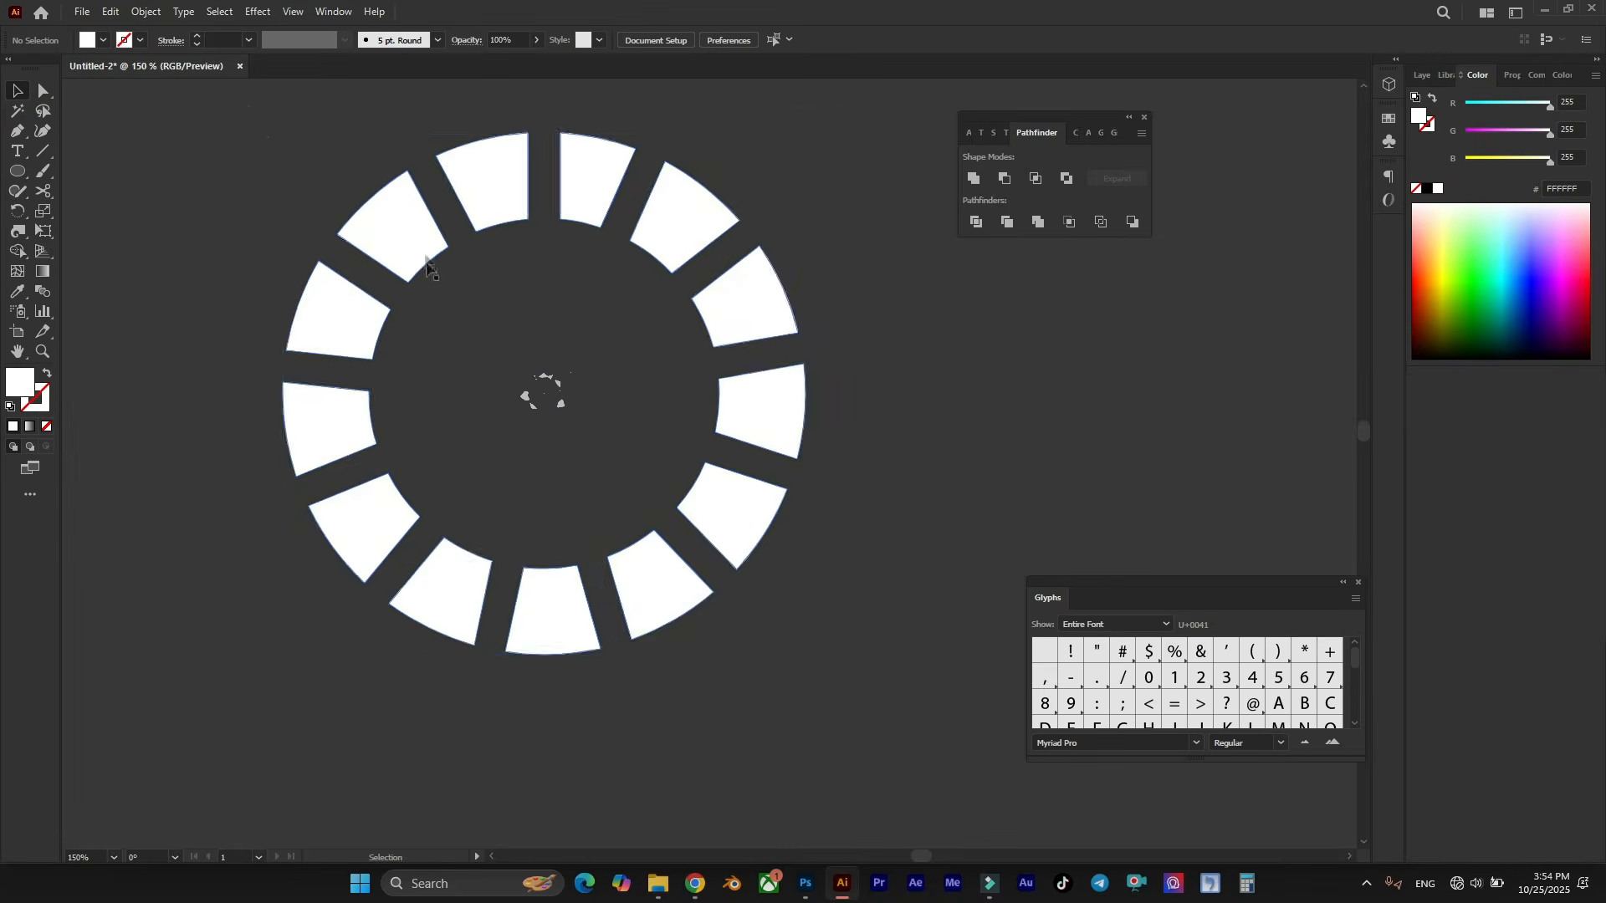
{"action": "left_click_drag", "start_coordinate": [223, 102], "coordinate": [839, 600]}
{"action": "left_click", "coordinate": [736, 513], "text": "shift"}
{"action": "left_click", "coordinate": [764, 406], "text": "shift"}
{"action": "left_click", "coordinate": [777, 405], "text": "shift"}
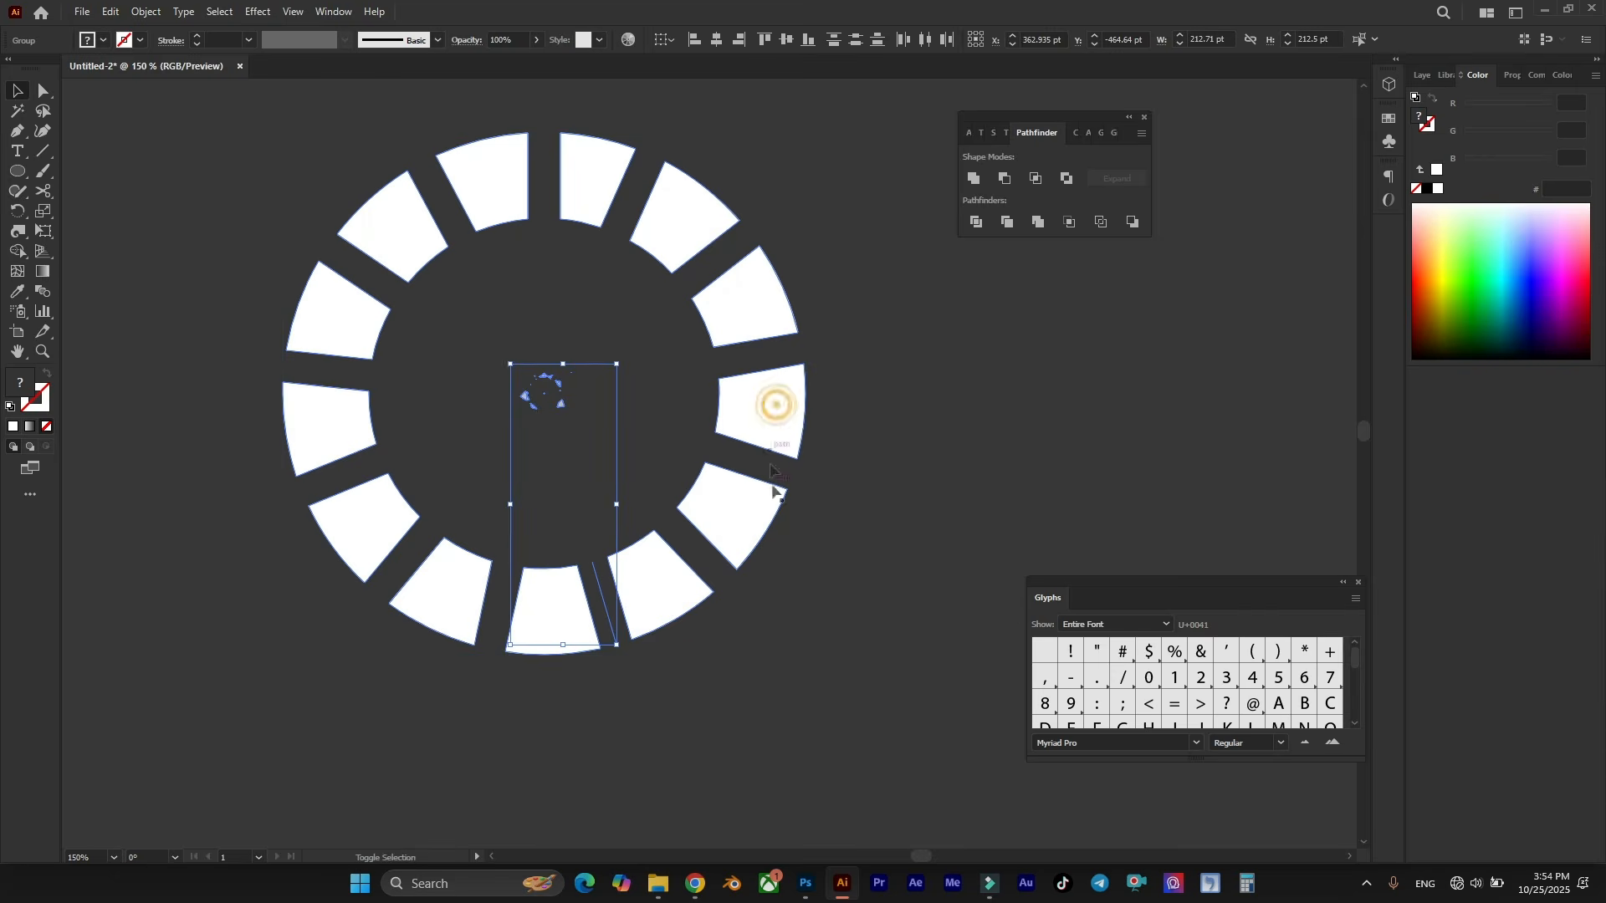
{"action": "left_click", "coordinate": [778, 483]}
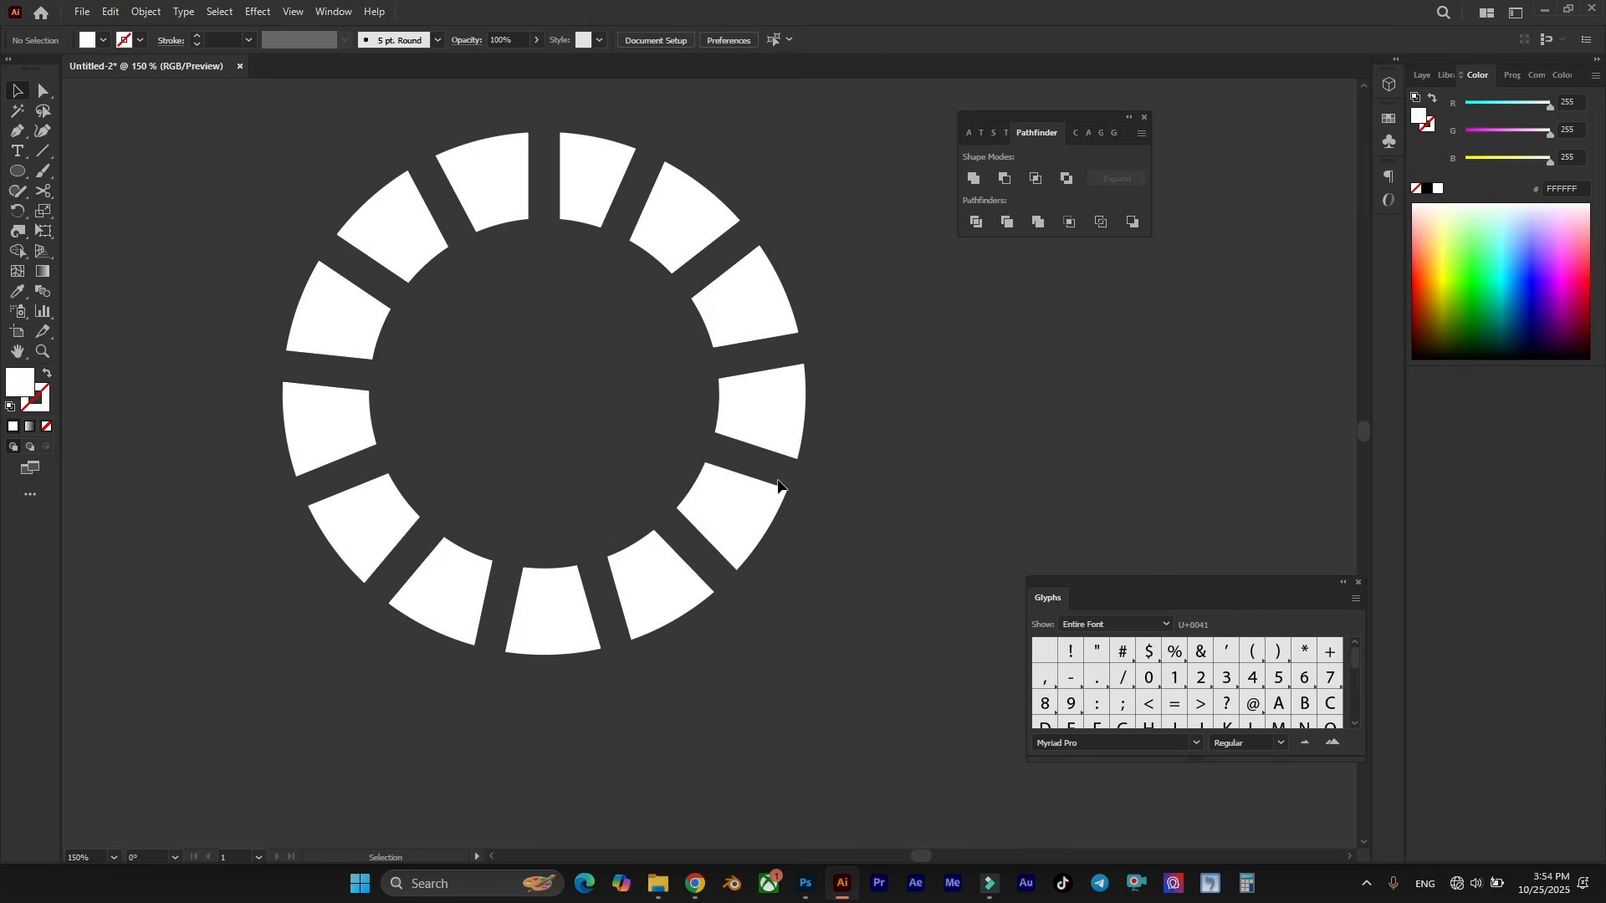
Rotate the whole segmented ring clockwise so one gap lies on its right side, level with the center.
{"action": "scroll", "coordinate": [737, 451], "scroll_direction": "down", "scroll_amount": 1}
{"action": "scroll", "coordinate": [775, 393], "scroll_direction": "right", "scroll_amount": 2}
{"action": "left_click_drag", "start_coordinate": [814, 652], "coordinate": [375, 101]}
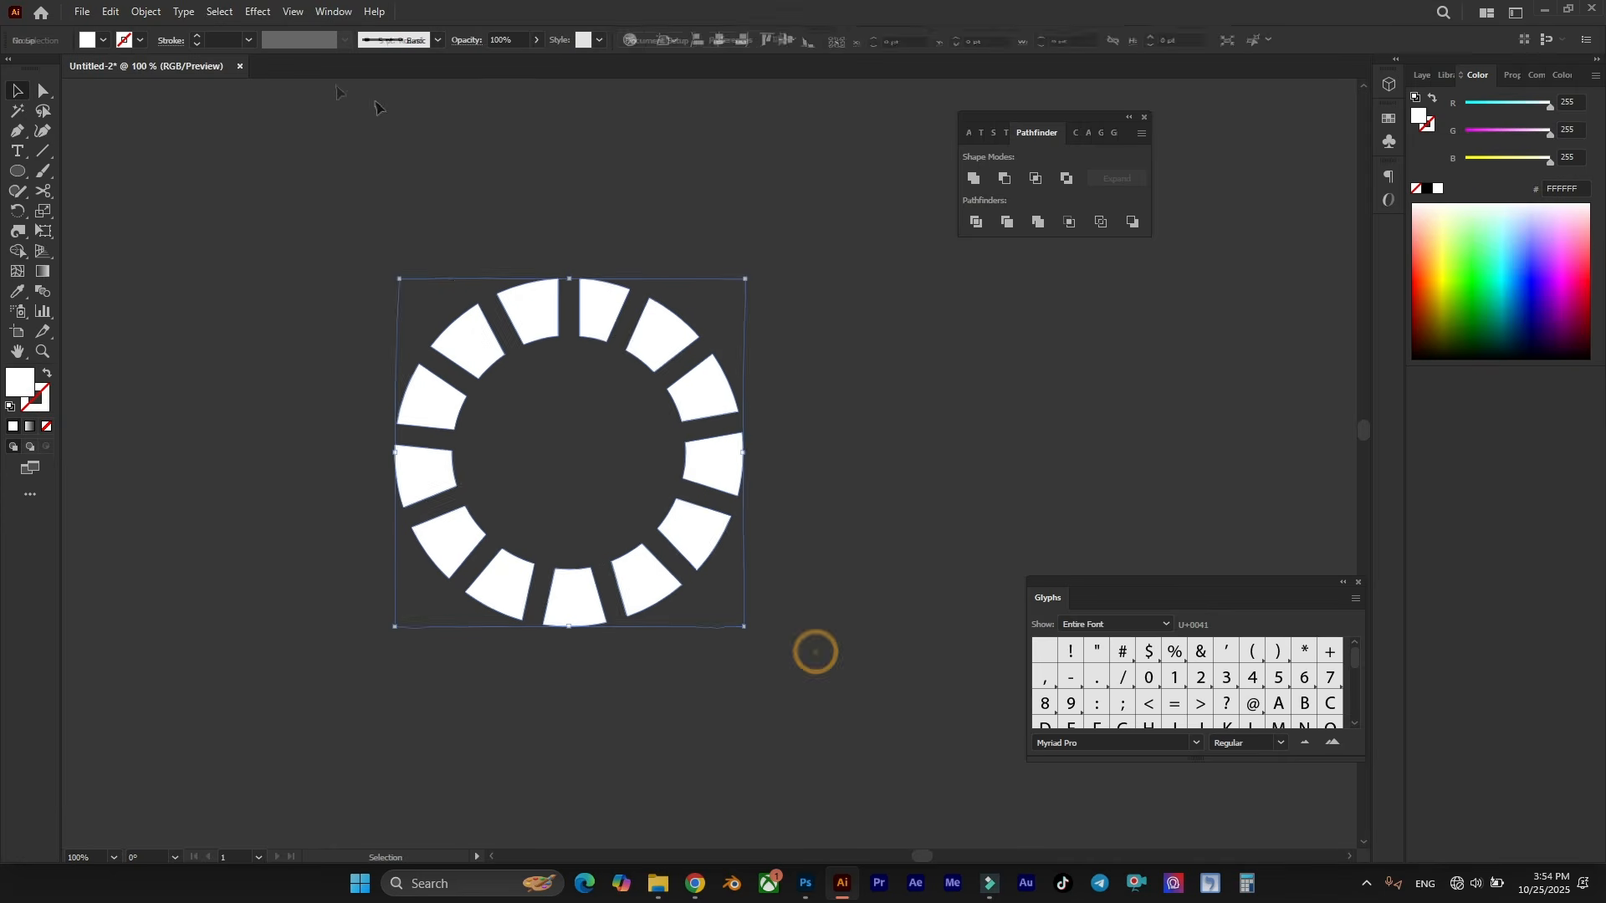
{"action": "right_click", "coordinate": [608, 319]}
{"action": "left_click", "coordinate": [835, 266]}
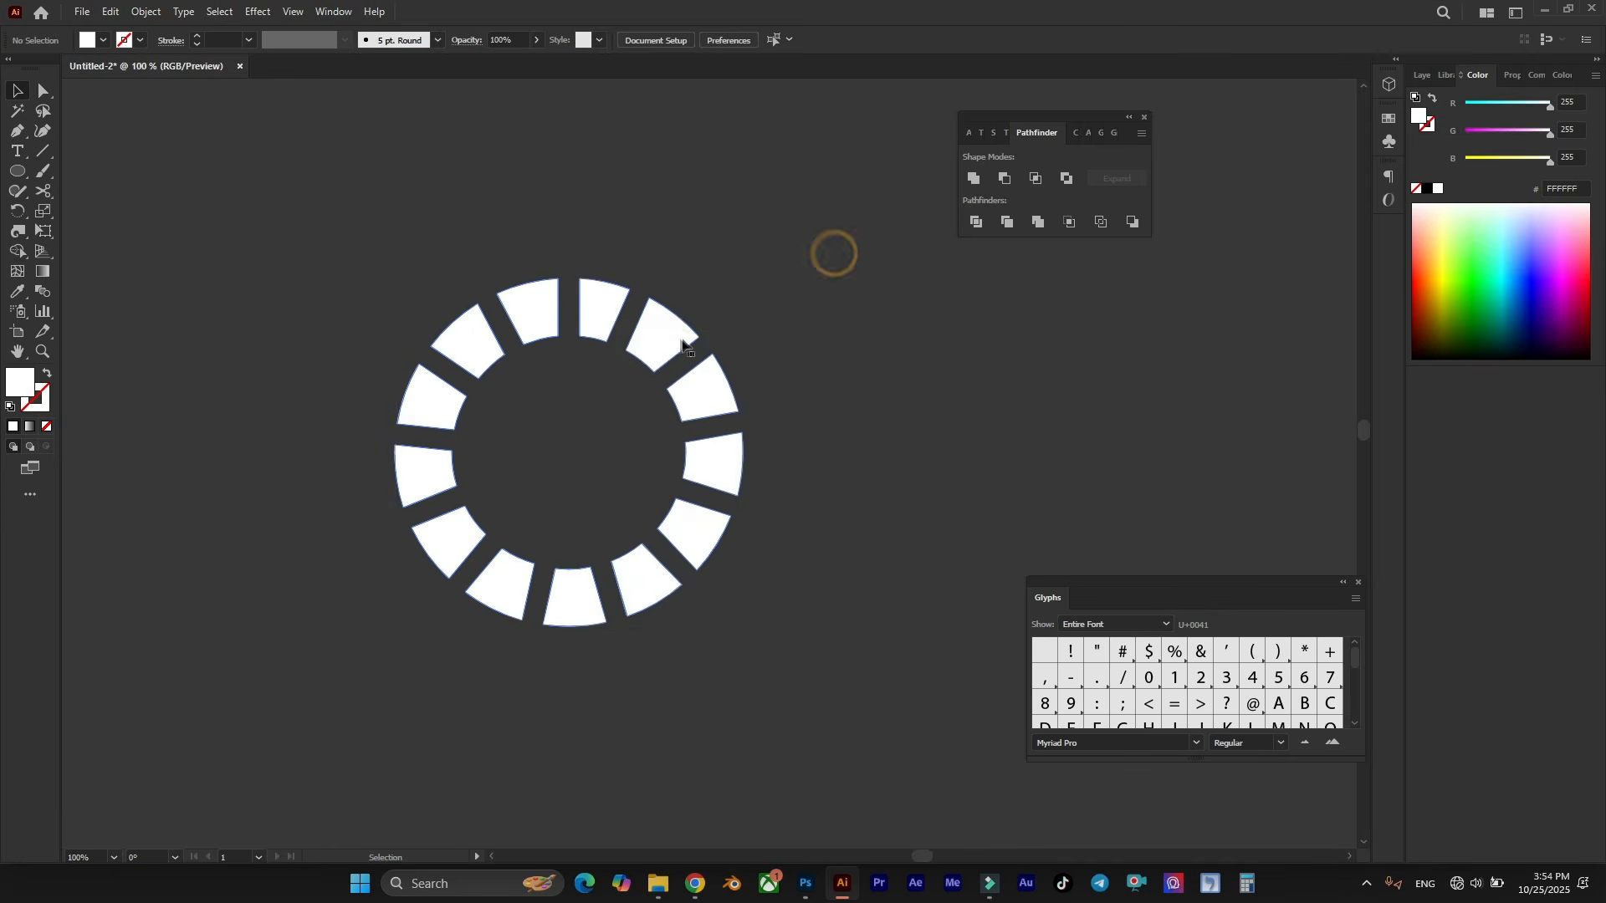
{"action": "left_click_drag", "start_coordinate": [750, 273], "coordinate": [803, 511]}
Add the two-line text "New Gospel" / "Music Video" as point text beside the ring.
{"action": "left_click_drag", "start_coordinate": [17, 151], "coordinate": [108, 151]}
{"action": "scroll", "coordinate": [536, 325], "scroll_direction": "right", "scroll_amount": 3}
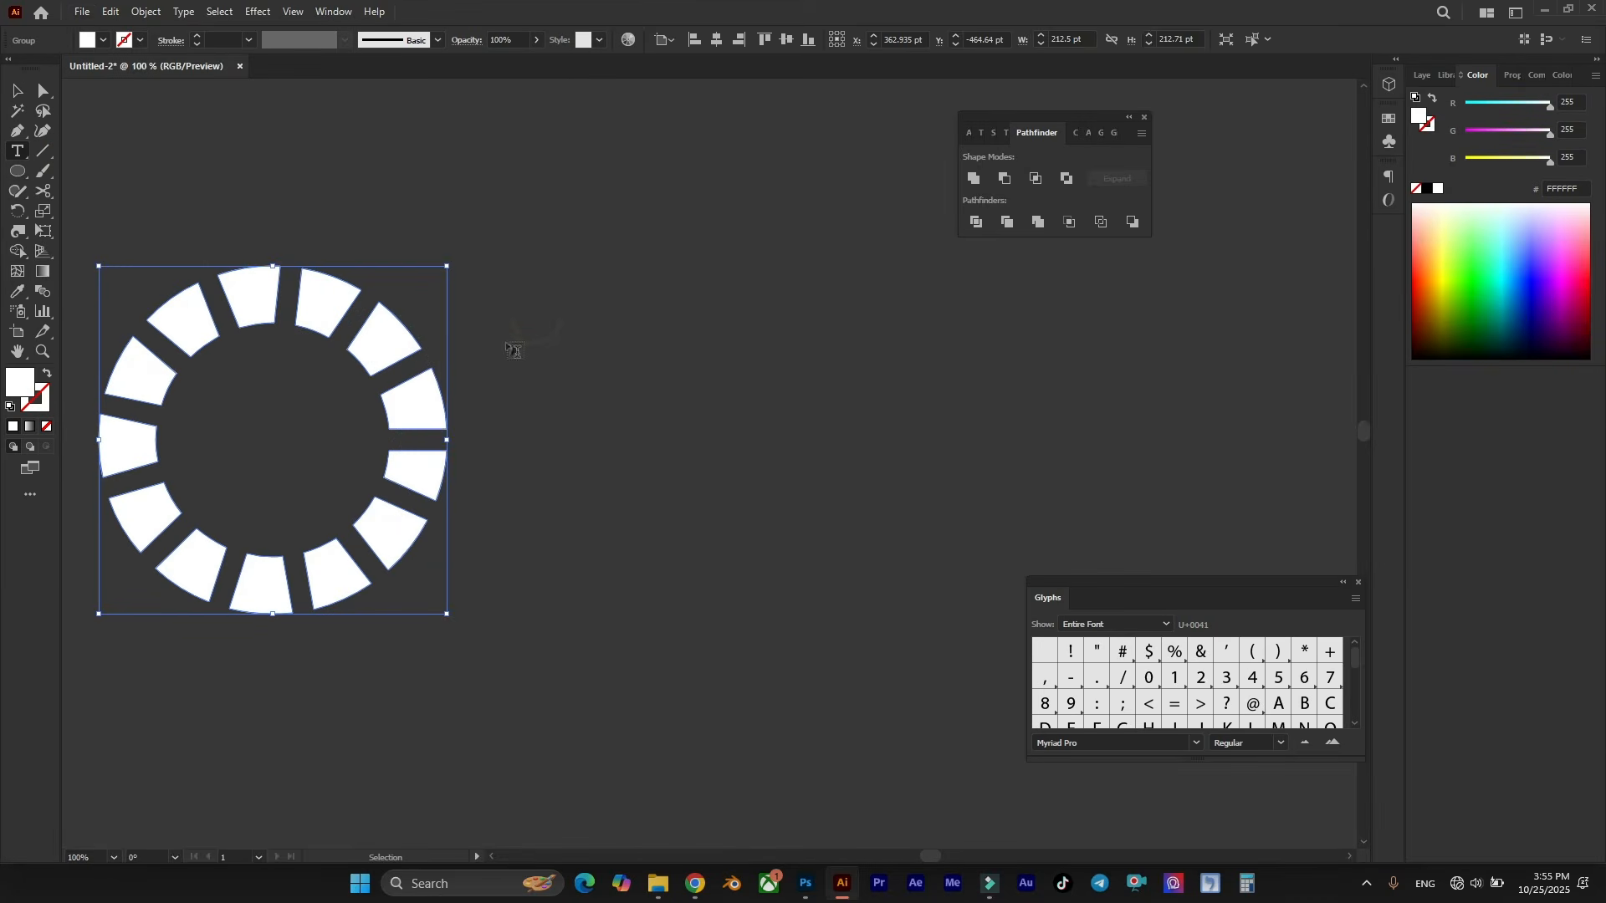
{"action": "left_click_drag", "start_coordinate": [499, 337], "coordinate": [1030, 645]}
{"action": "key", "text": "ctrl+z"}
{"action": "left_click", "coordinate": [647, 383]}
{"action": "type", "text": "New a"}
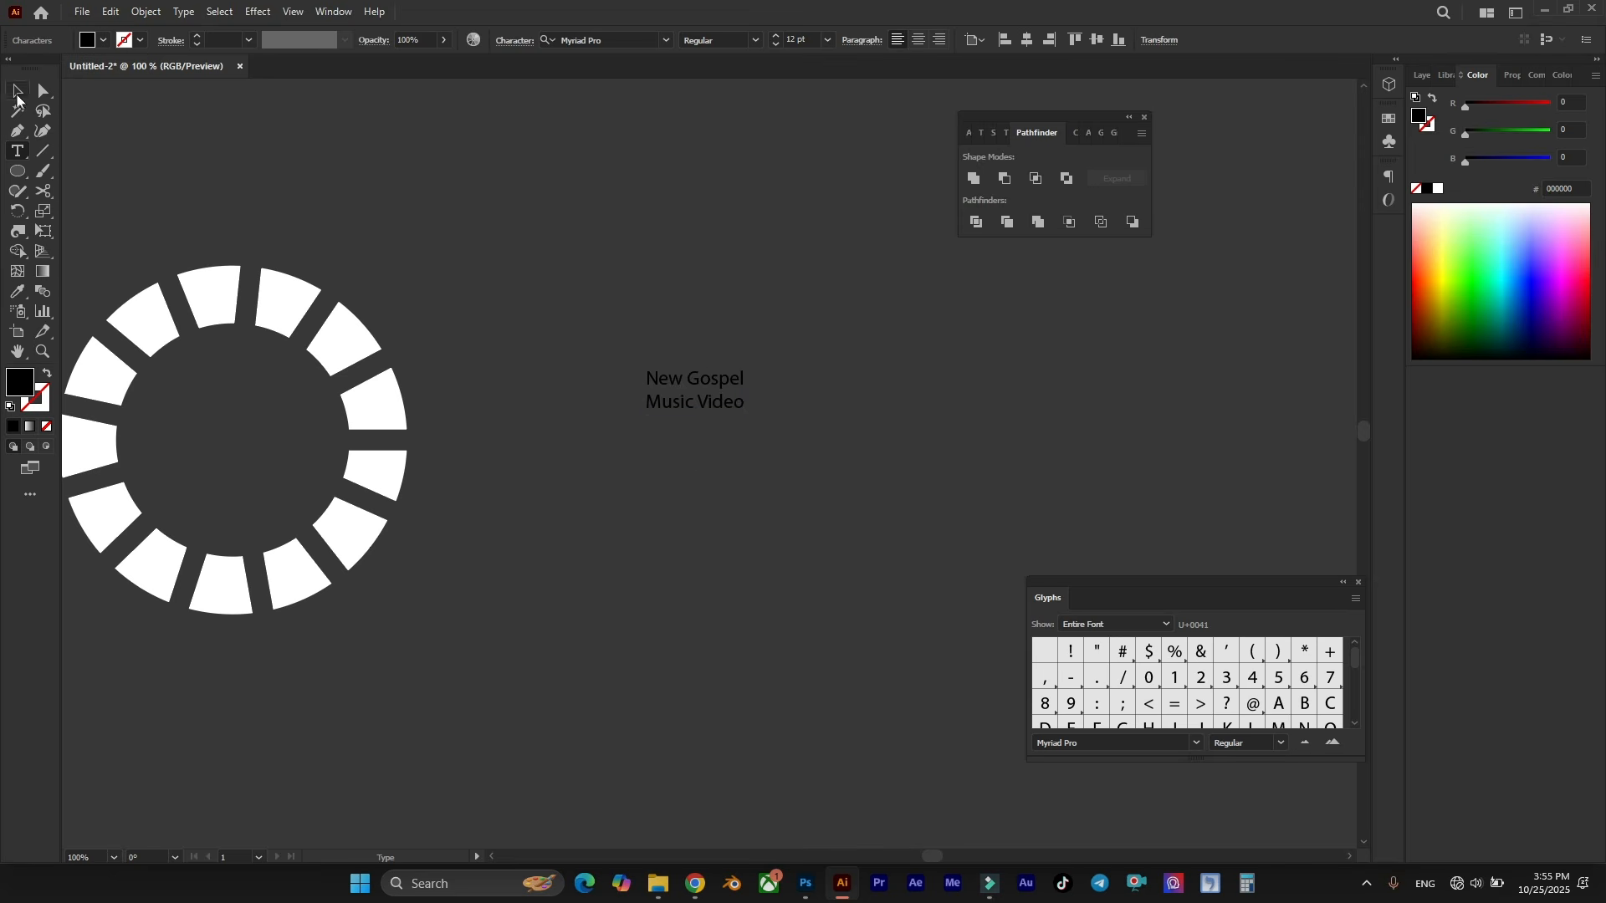
Scale the two-line text up to about 34 pt and set its font to Montserrat ExtraLight.
{"action": "key", "text": "Escape"}
{"action": "mouse_move", "coordinate": [745, 390]}
{"action": "left_mouse_down"}
{"action": "mouse_move", "coordinate": [920, 387]}
{"action": "mouse_move", "coordinate": [751, 410]}
{"action": "left_mouse_up"}
{"action": "scroll", "coordinate": [689, 407], "scroll_direction": "up", "scroll_amount": 1}
{"action": "left_click", "coordinate": [596, 40]}
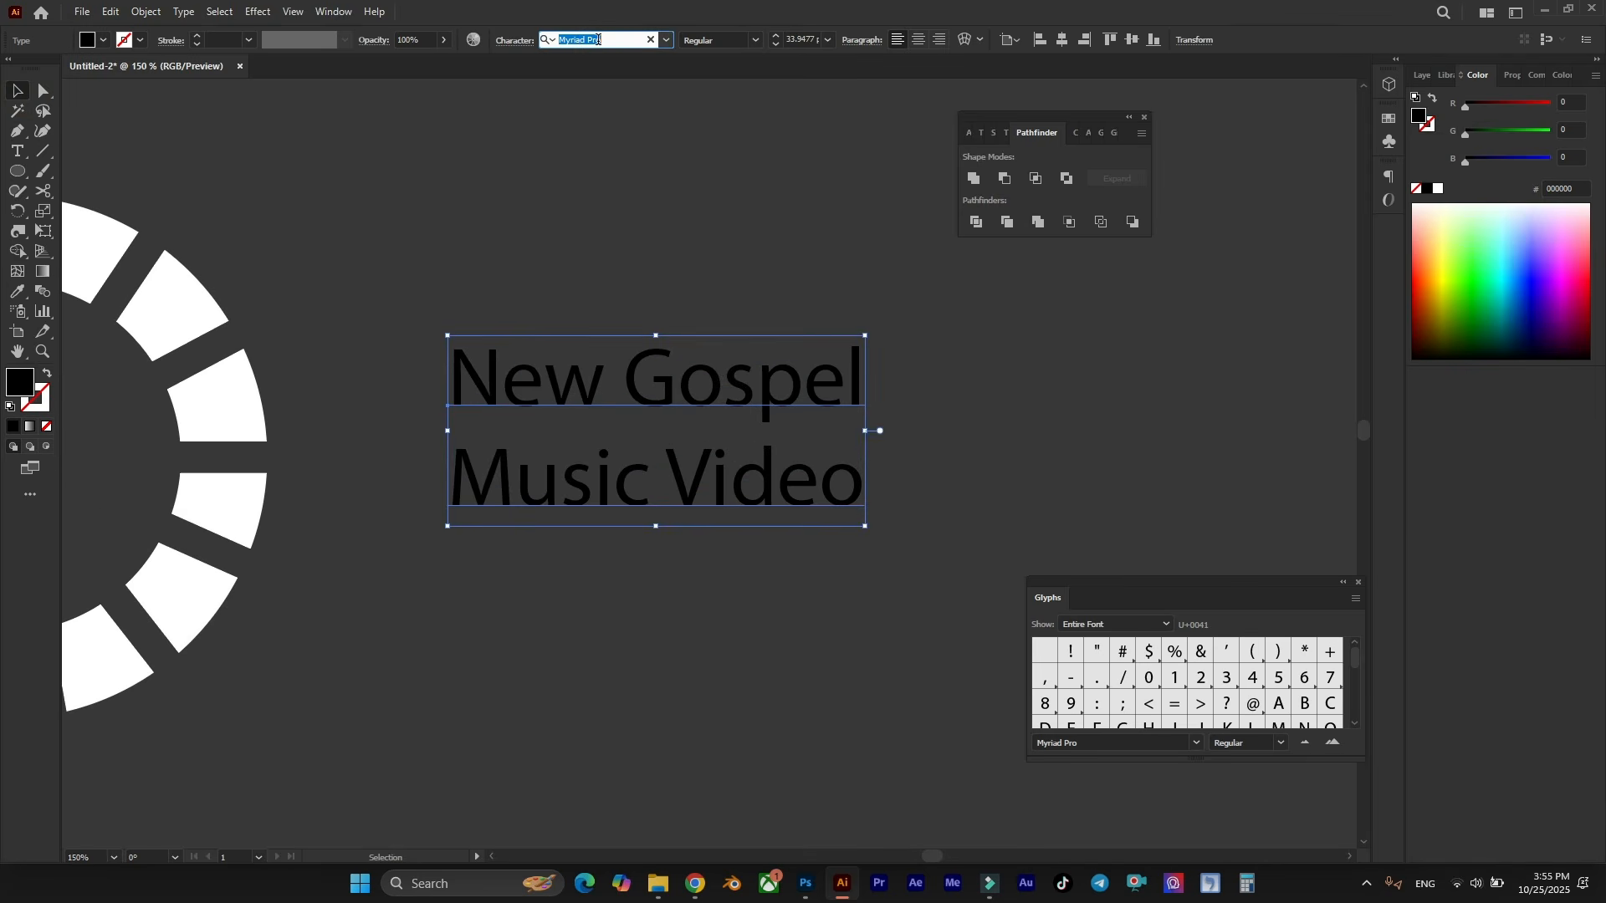
{"action": "type", "text": "mont"}
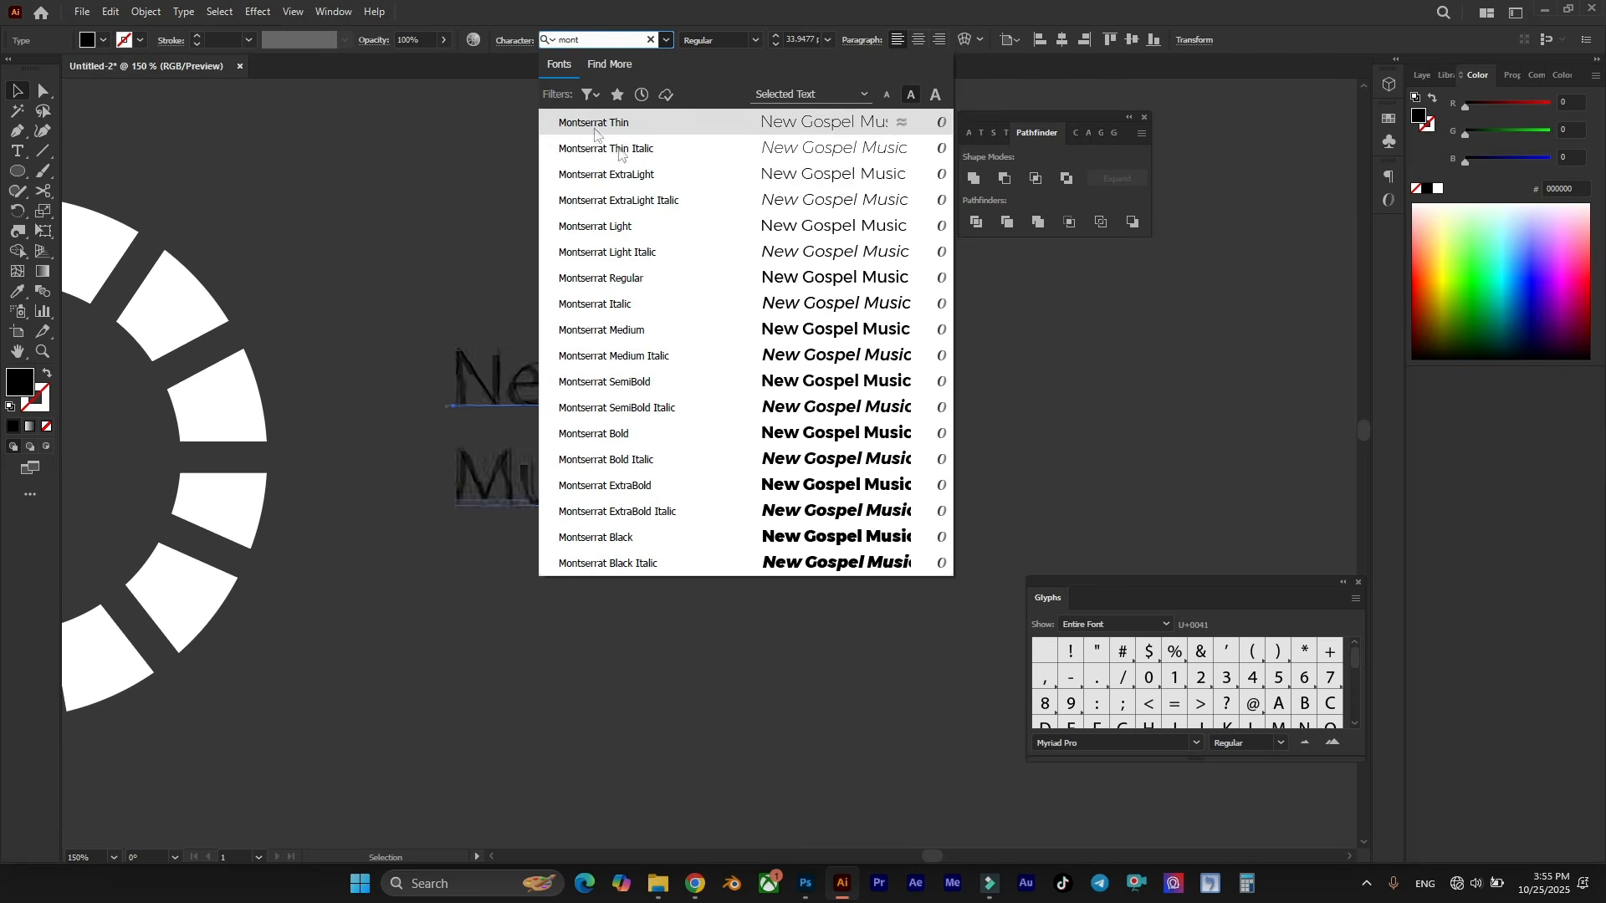
{"action": "left_click", "coordinate": [607, 174]}
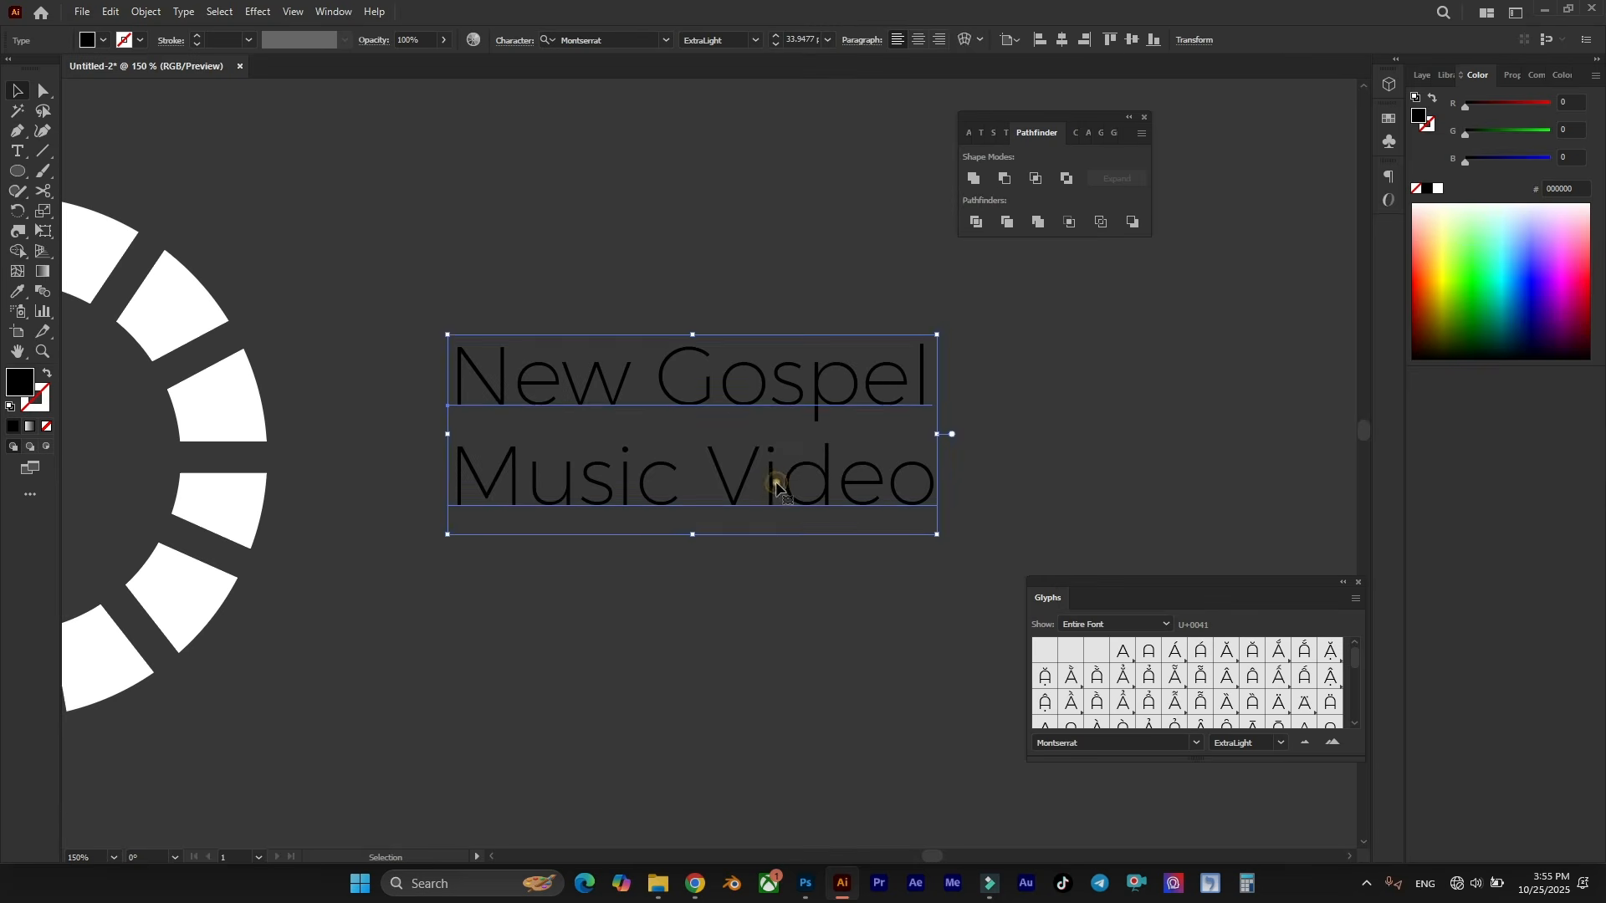
Set the "Music Video" line to Montserrat Bold.
{"action": "triple_click", "coordinate": [776, 485]}
{"action": "left_click", "coordinate": [756, 40]}
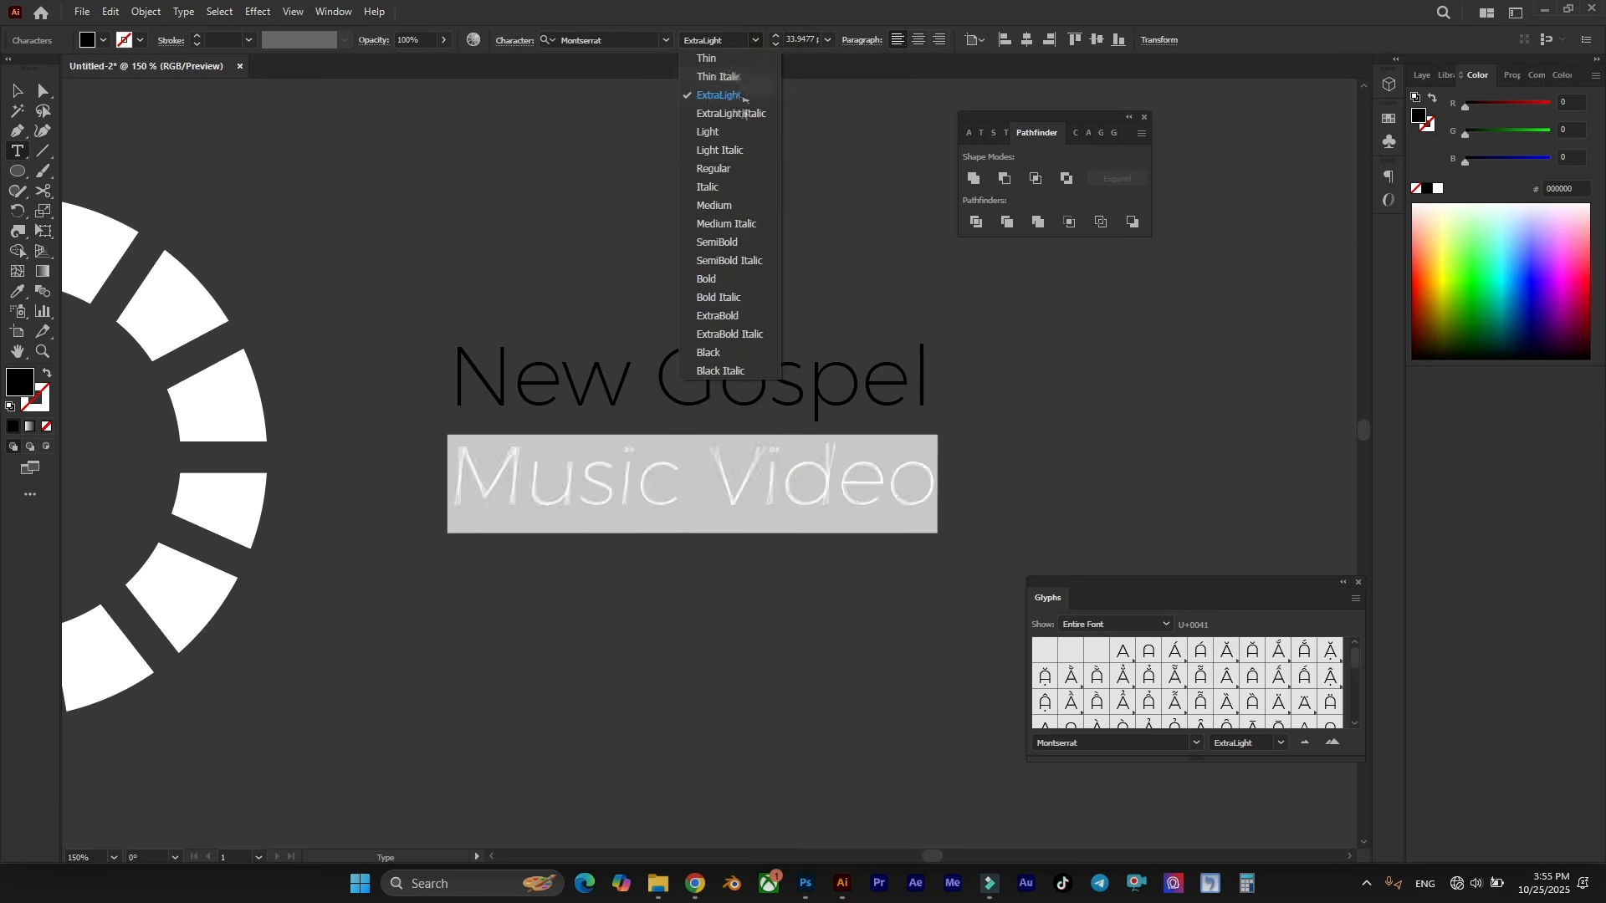
{"action": "left_click", "coordinate": [753, 279]}
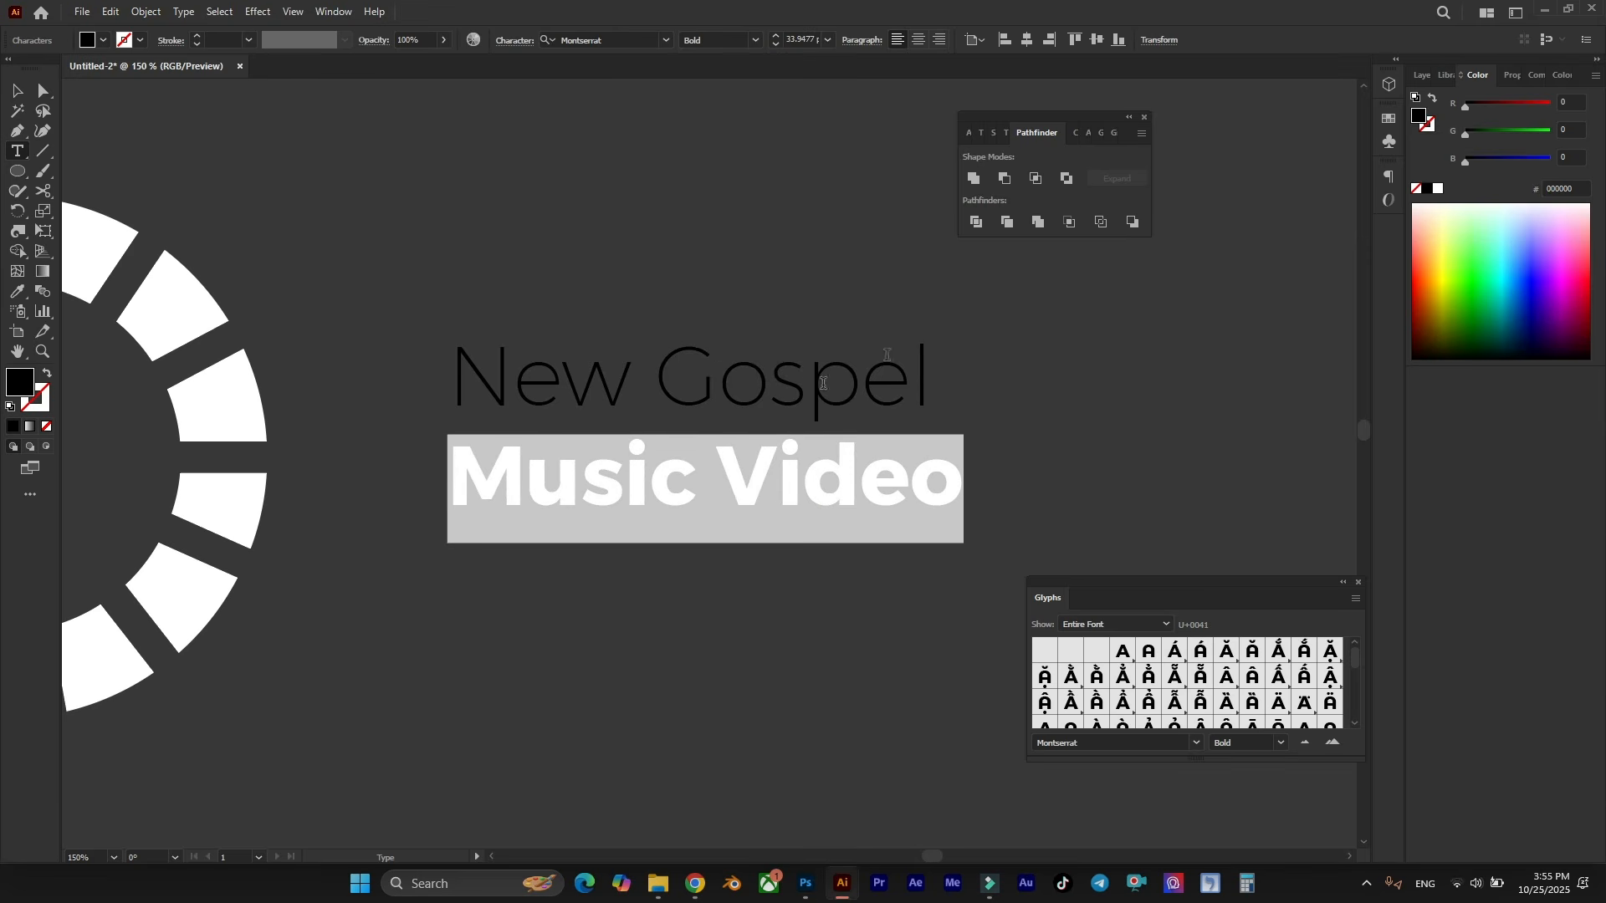
Apply All Caps to both lines of the text.
{"action": "key", "text": "ctrl+a"}
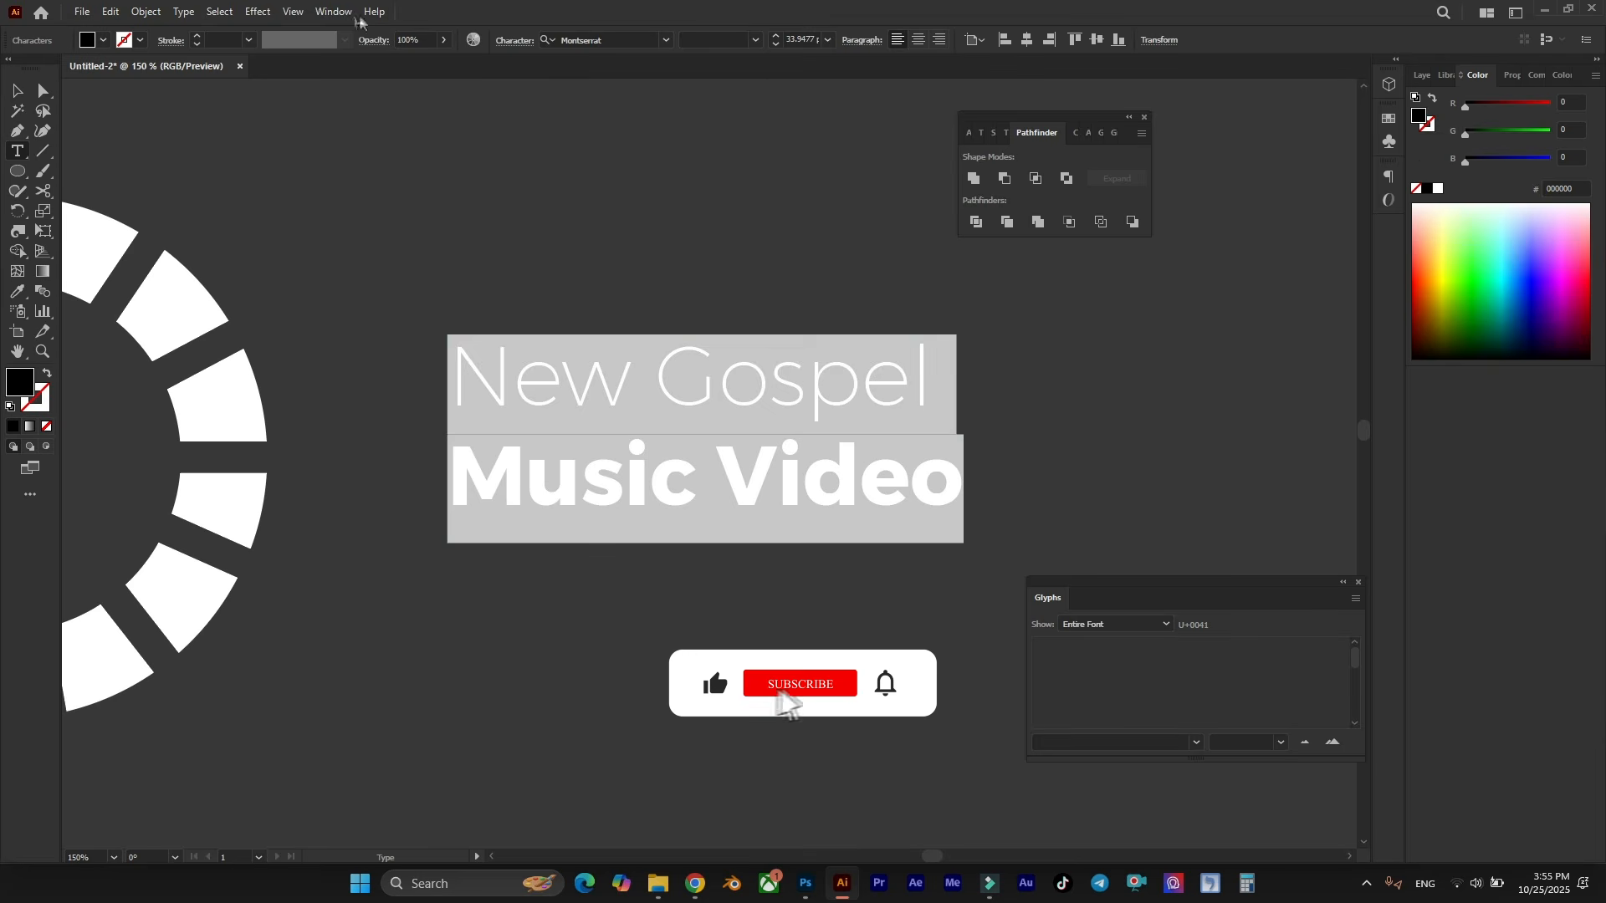
{"action": "left_click", "coordinate": [514, 41]}
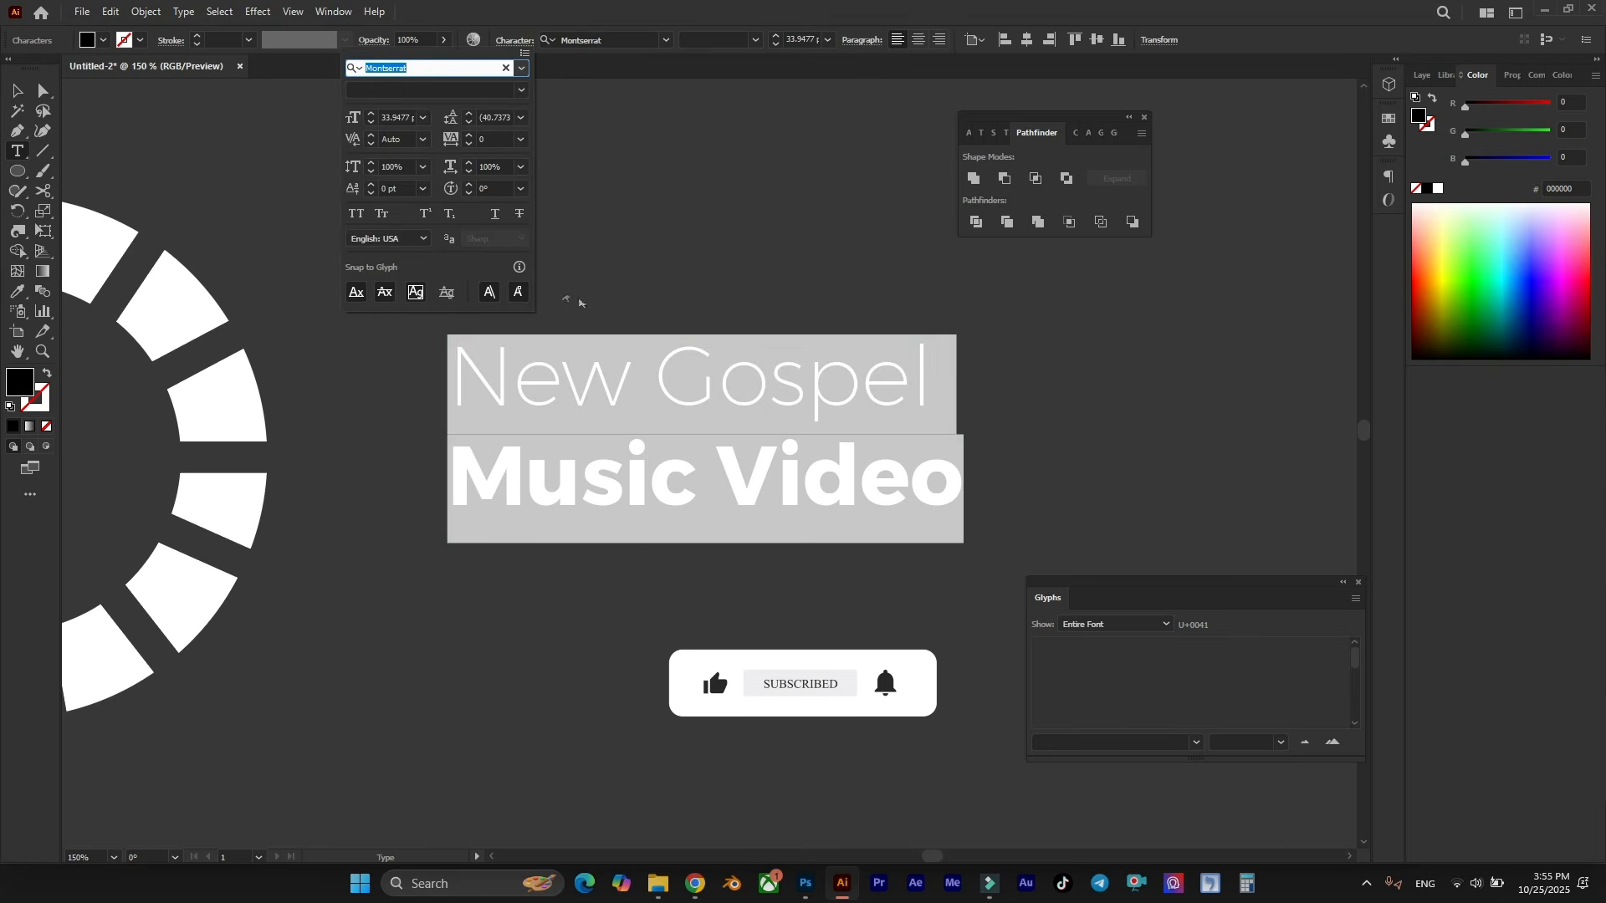
{"action": "left_click", "coordinate": [356, 213]}
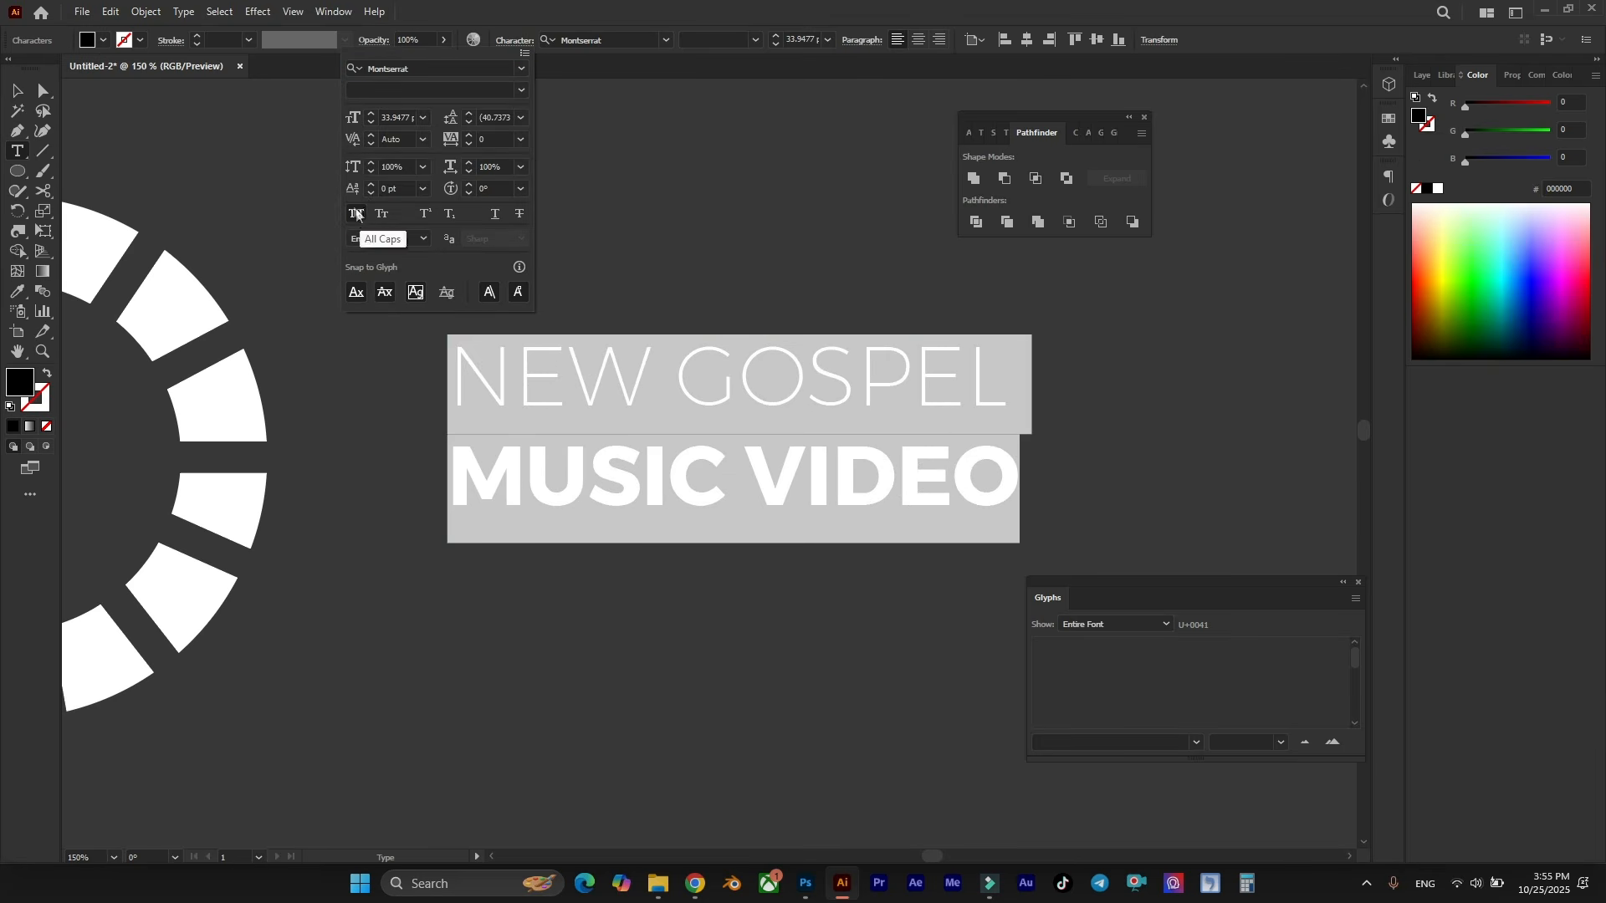
{"action": "left_click", "coordinate": [18, 92]}
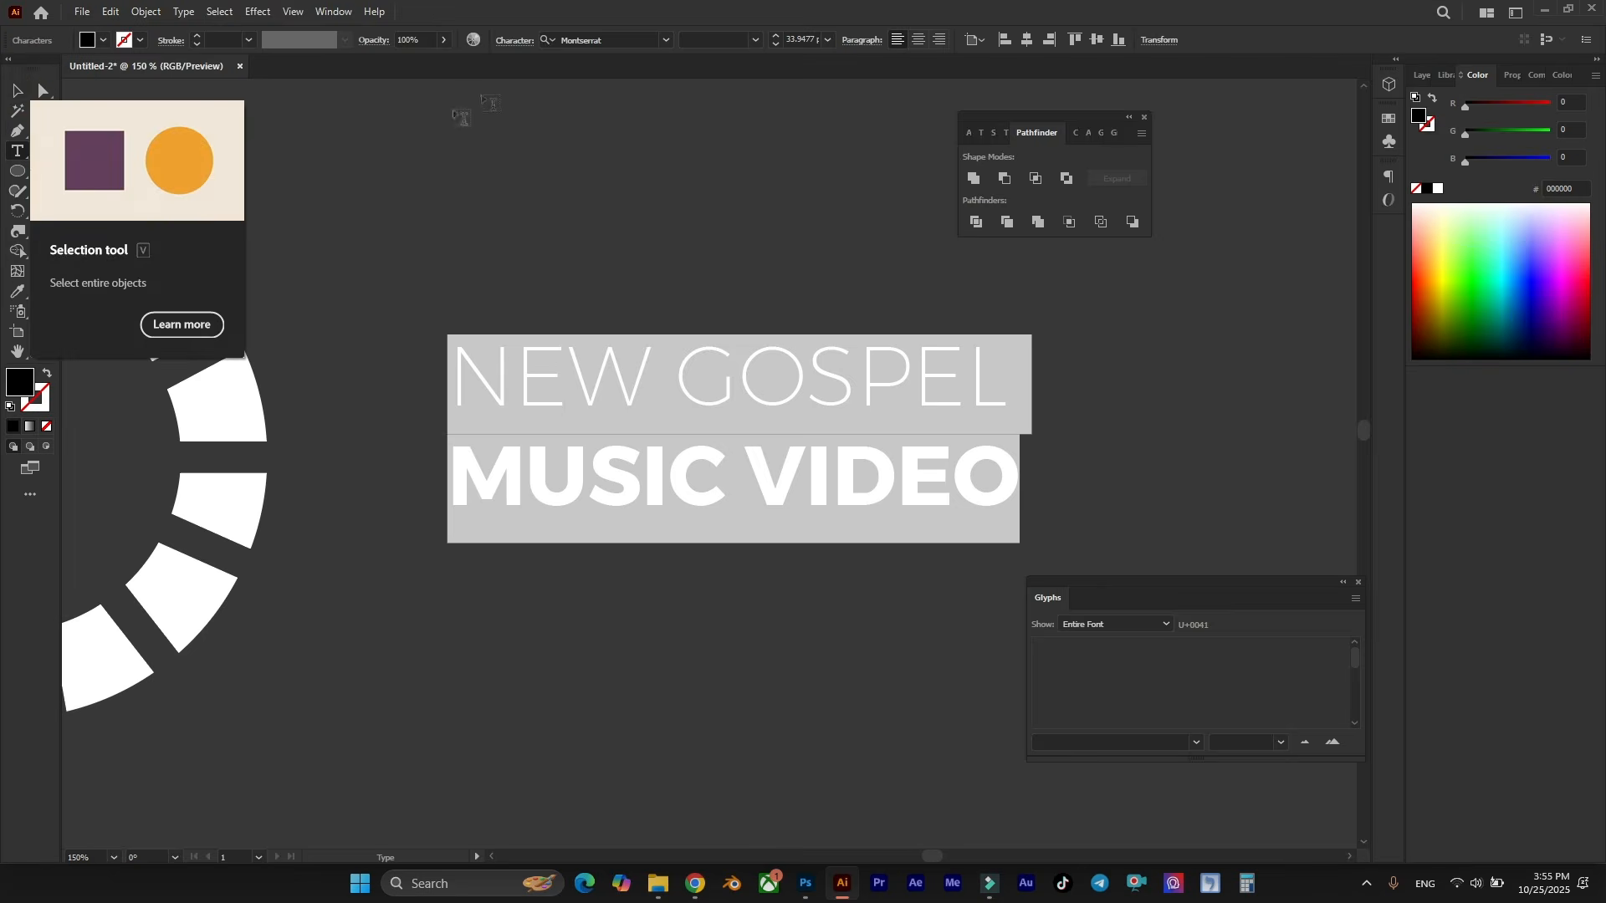
Reduce the leading so the "MUSIC VIDEO" line sits closer beneath "NEW GOSPEL".
{"action": "left_click", "coordinate": [513, 42]}
{"action": "left_click", "coordinate": [505, 117]}
{"action": "scroll", "coordinate": [505, 116], "scroll_direction": "down", "scroll_amount": 7}
{"action": "scroll", "coordinate": [506, 116], "scroll_direction": "down", "scroll_amount": 2}
{"action": "left_click", "coordinate": [21, 97]}
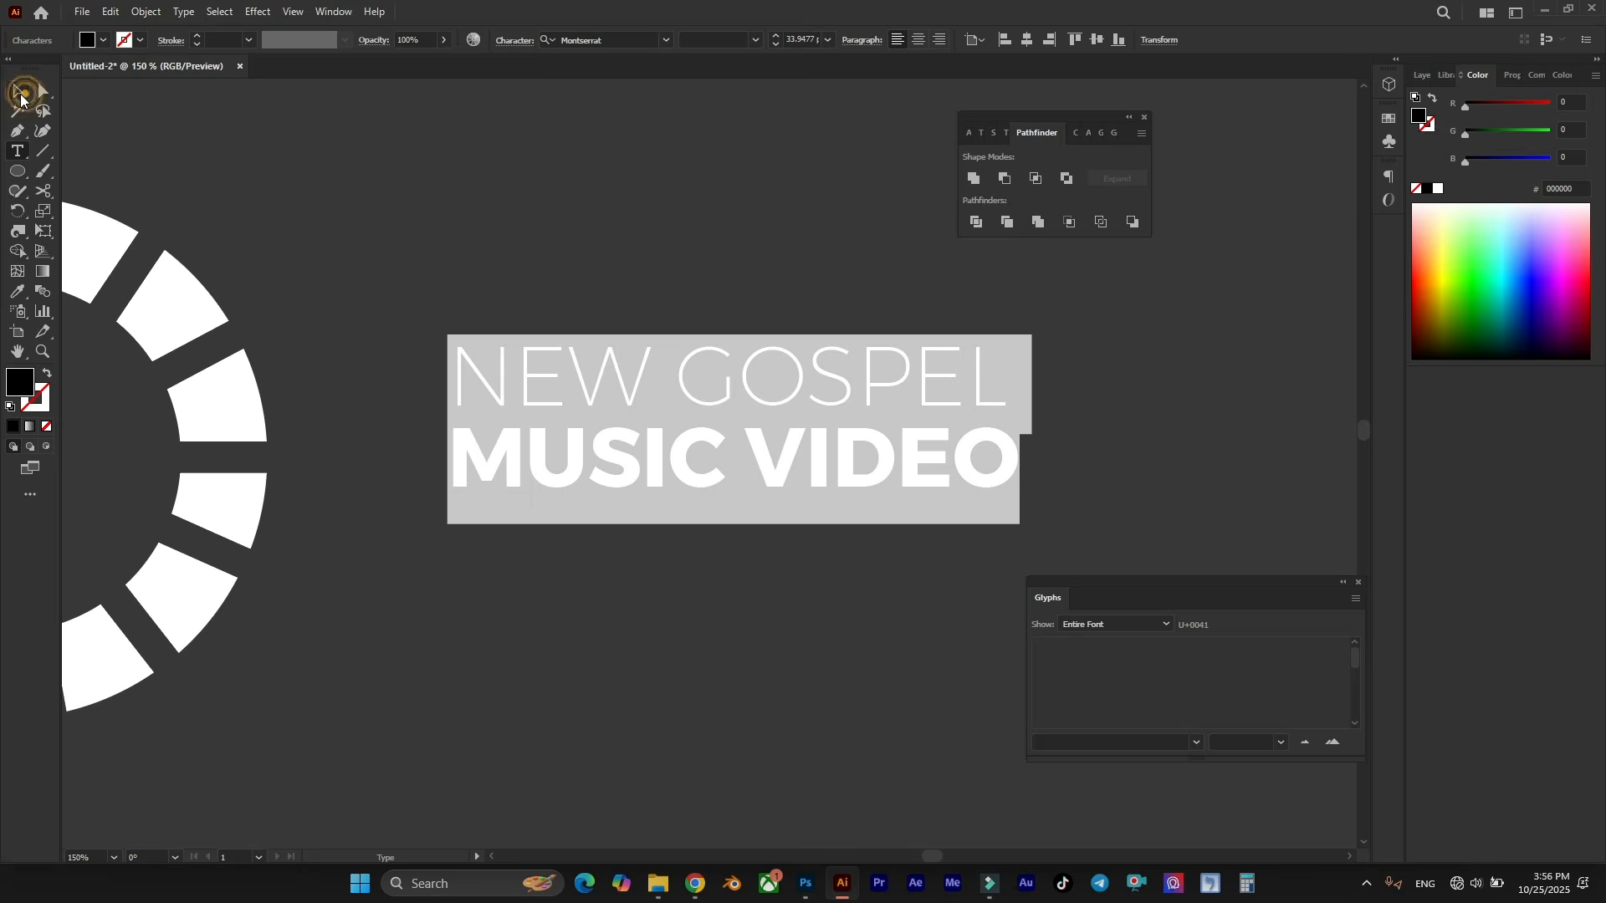
{"action": "left_click", "coordinate": [767, 262]}
Fill the text white (FFFFFF), enlarge it to about 42 pt and position it across the ring's right side.
{"action": "scroll", "coordinate": [927, 411], "scroll_direction": "down", "scroll_amount": 3}
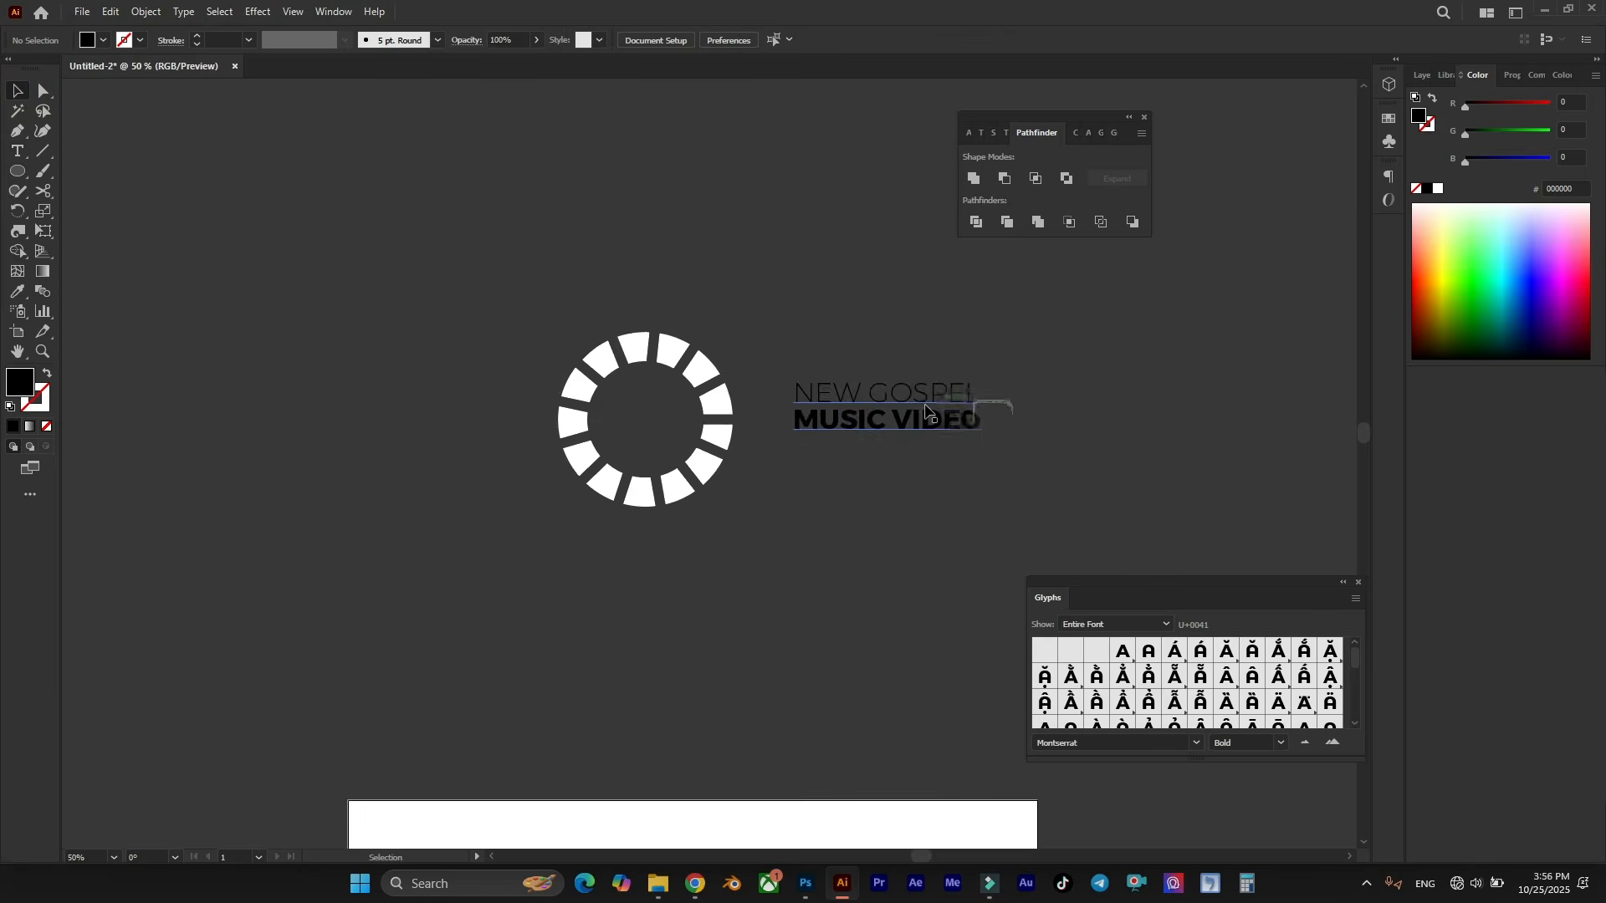
{"action": "scroll", "coordinate": [927, 412], "scroll_direction": "up", "scroll_amount": 2}
{"action": "left_click", "coordinate": [921, 402]}
{"action": "left_click_drag", "start_coordinate": [1042, 416], "coordinate": [1101, 415]}
{"action": "scroll", "coordinate": [661, 451], "scroll_direction": "up", "scroll_amount": 1}
{"action": "scroll", "coordinate": [847, 479], "scroll_direction": "down", "scroll_amount": 3}
{"action": "left_click_drag", "start_coordinate": [847, 478], "coordinate": [686, 485]}
{"action": "scroll", "coordinate": [684, 483], "scroll_direction": "up", "scroll_amount": 3}
{"action": "left_click", "coordinate": [743, 356]}
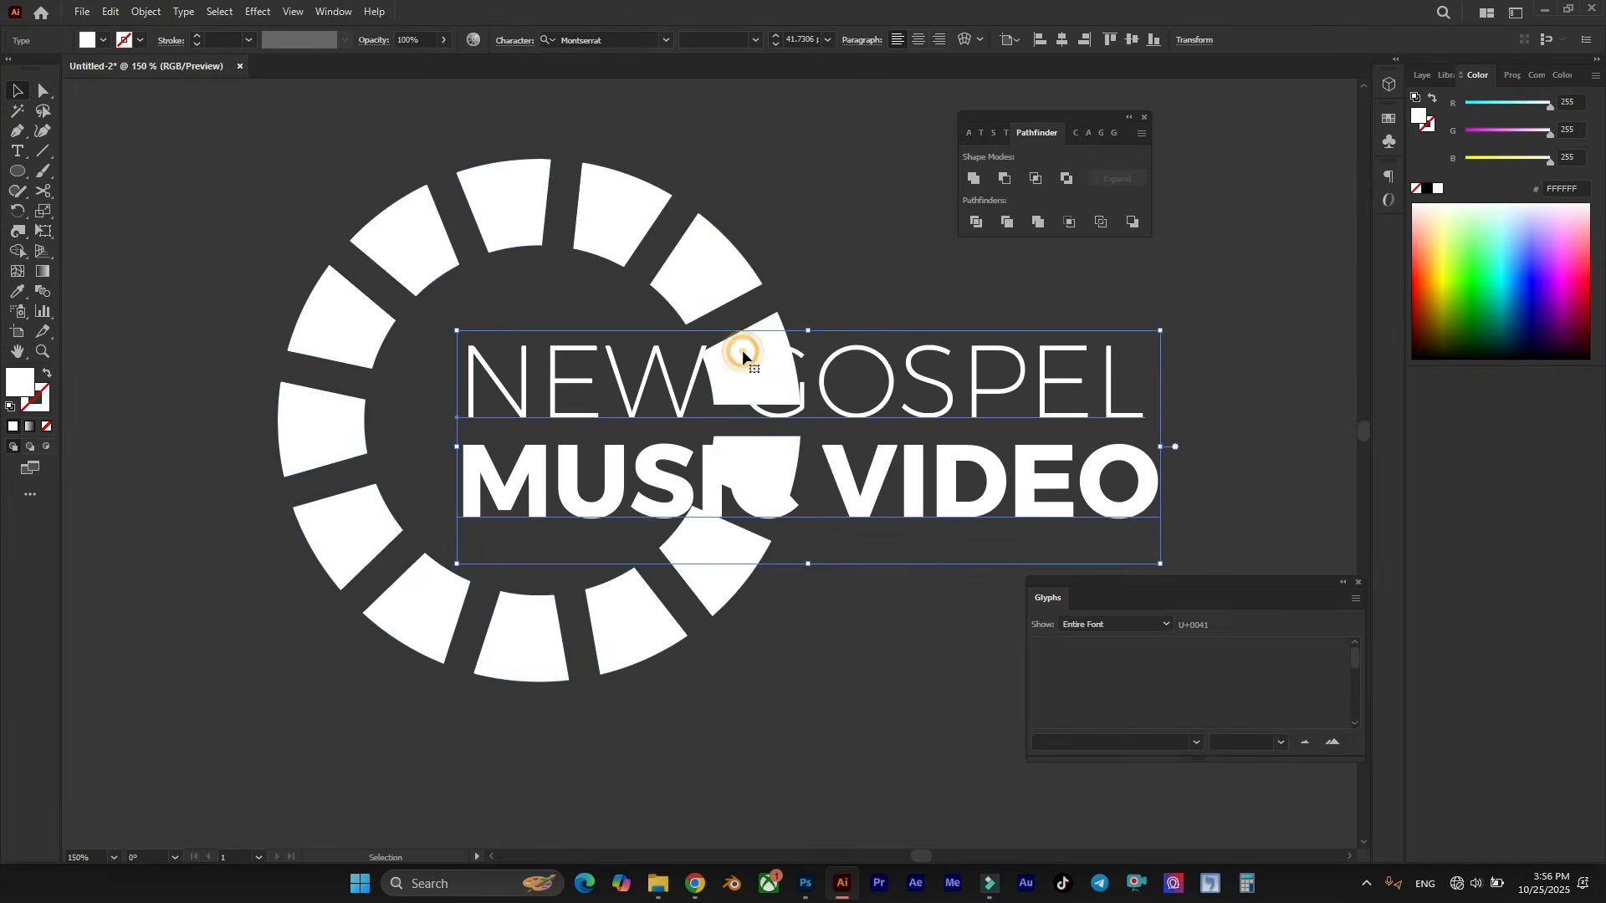
Send the two-line text behind the ring segments.
{"action": "right_click", "coordinate": [910, 380]}
{"action": "left_click", "coordinate": [971, 672]}
{"action": "left_click", "coordinate": [1230, 727]}
{"action": "left_click", "coordinate": [861, 229]}
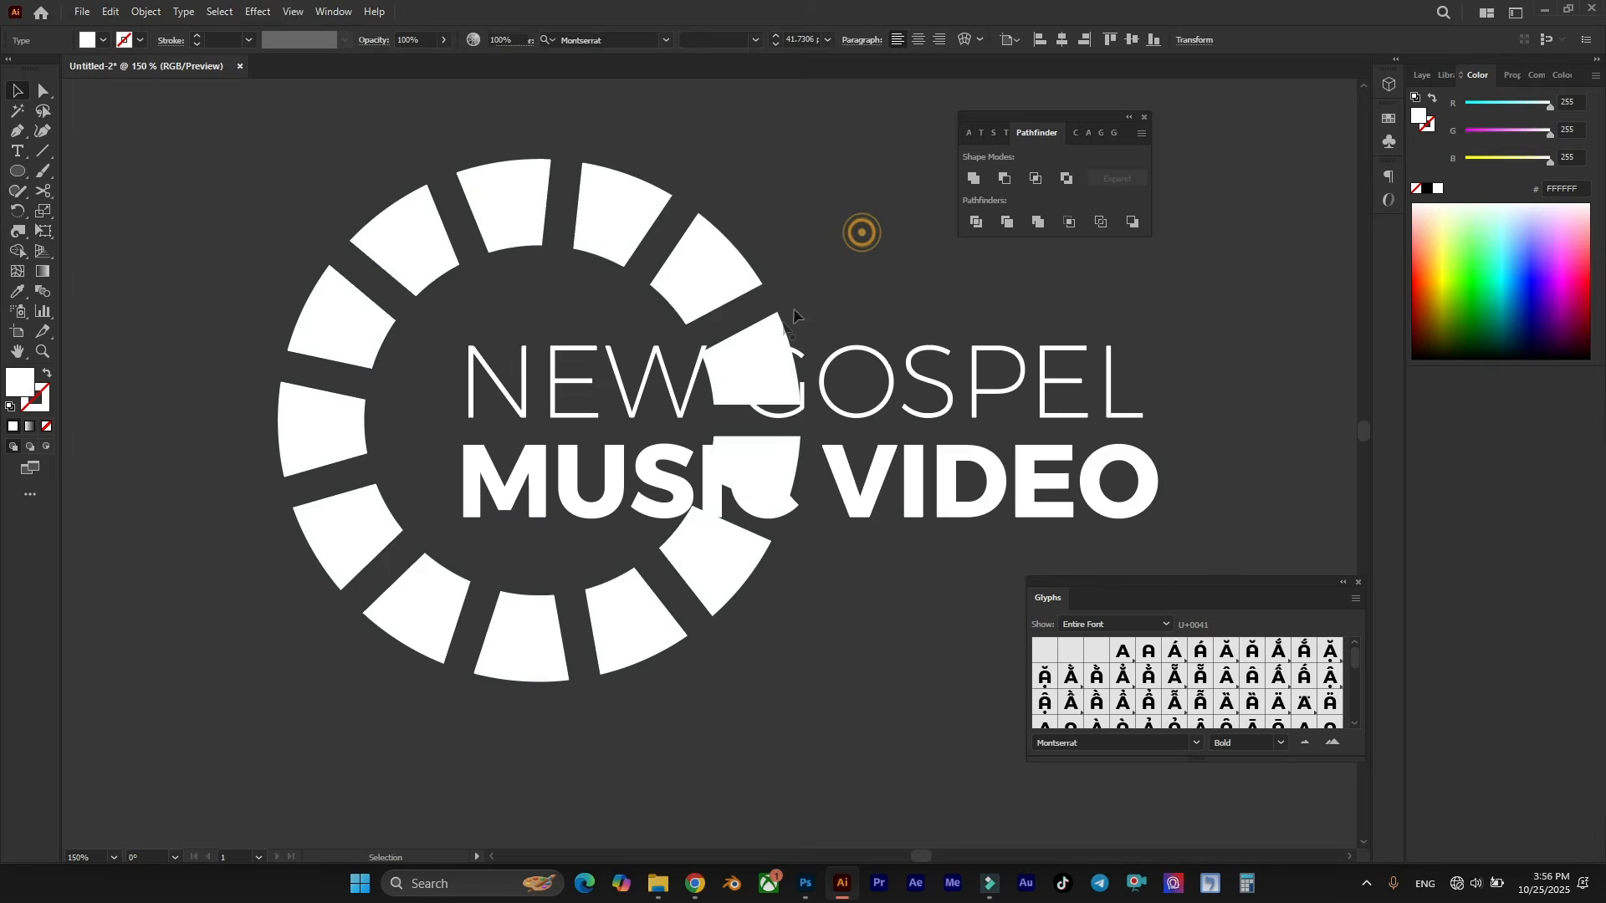
Isolate the ring and delete the three right-hand segments that overlap or sit just below the text, leaving an opening.
{"action": "left_click", "coordinate": [765, 338]}
{"action": "double_click", "coordinate": [766, 336]}
{"action": "left_click", "coordinate": [765, 348]}
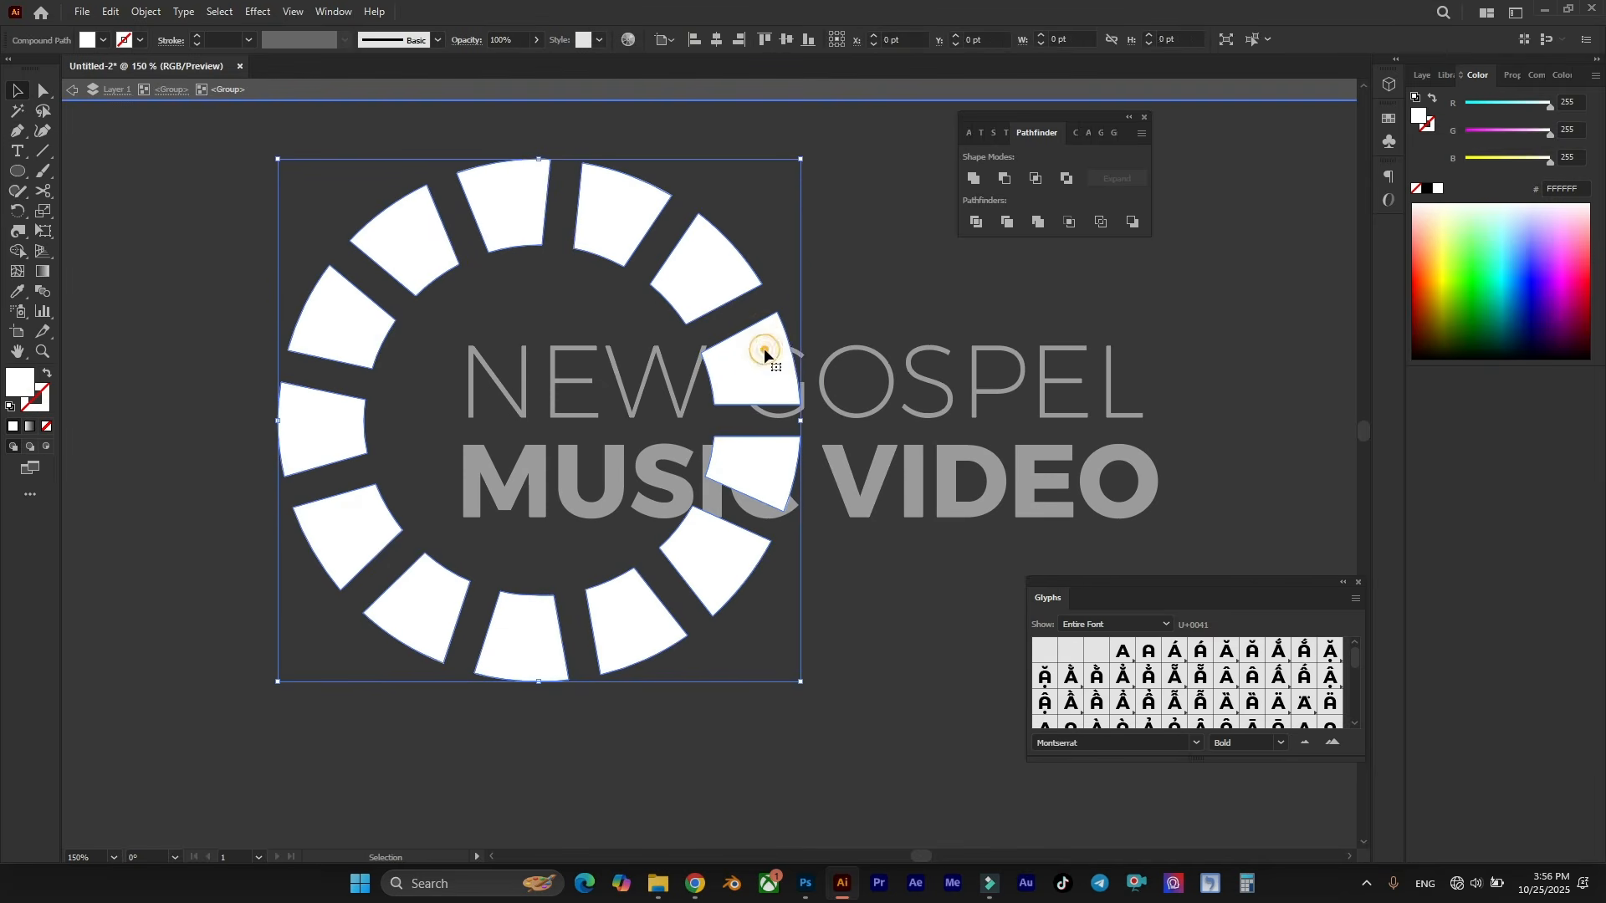
{"action": "double_click", "coordinate": [759, 355]}
{"action": "key", "text": "Delete"}
{"action": "left_click", "coordinate": [753, 466]}
{"action": "key", "text": "Delete"}
{"action": "left_click", "coordinate": [730, 548]}
{"action": "key", "text": "Delete"}
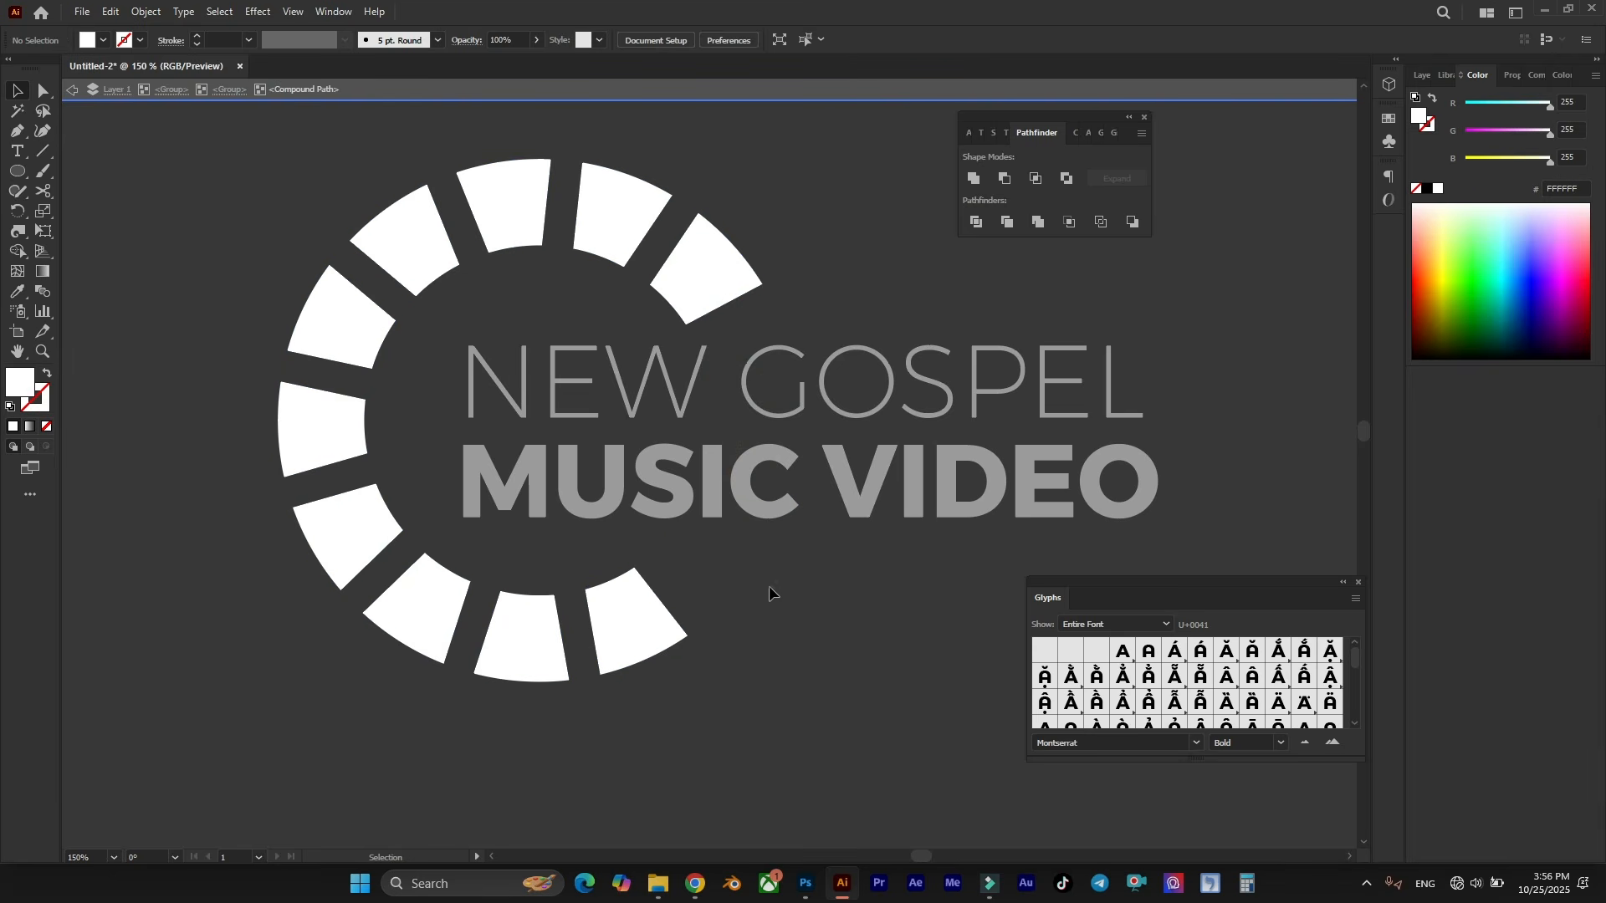
{"action": "double_click", "coordinate": [779, 584]}
Rotate the open ring slightly clockwise so its opening frames the text more evenly.
{"action": "left_click", "coordinate": [639, 625]}
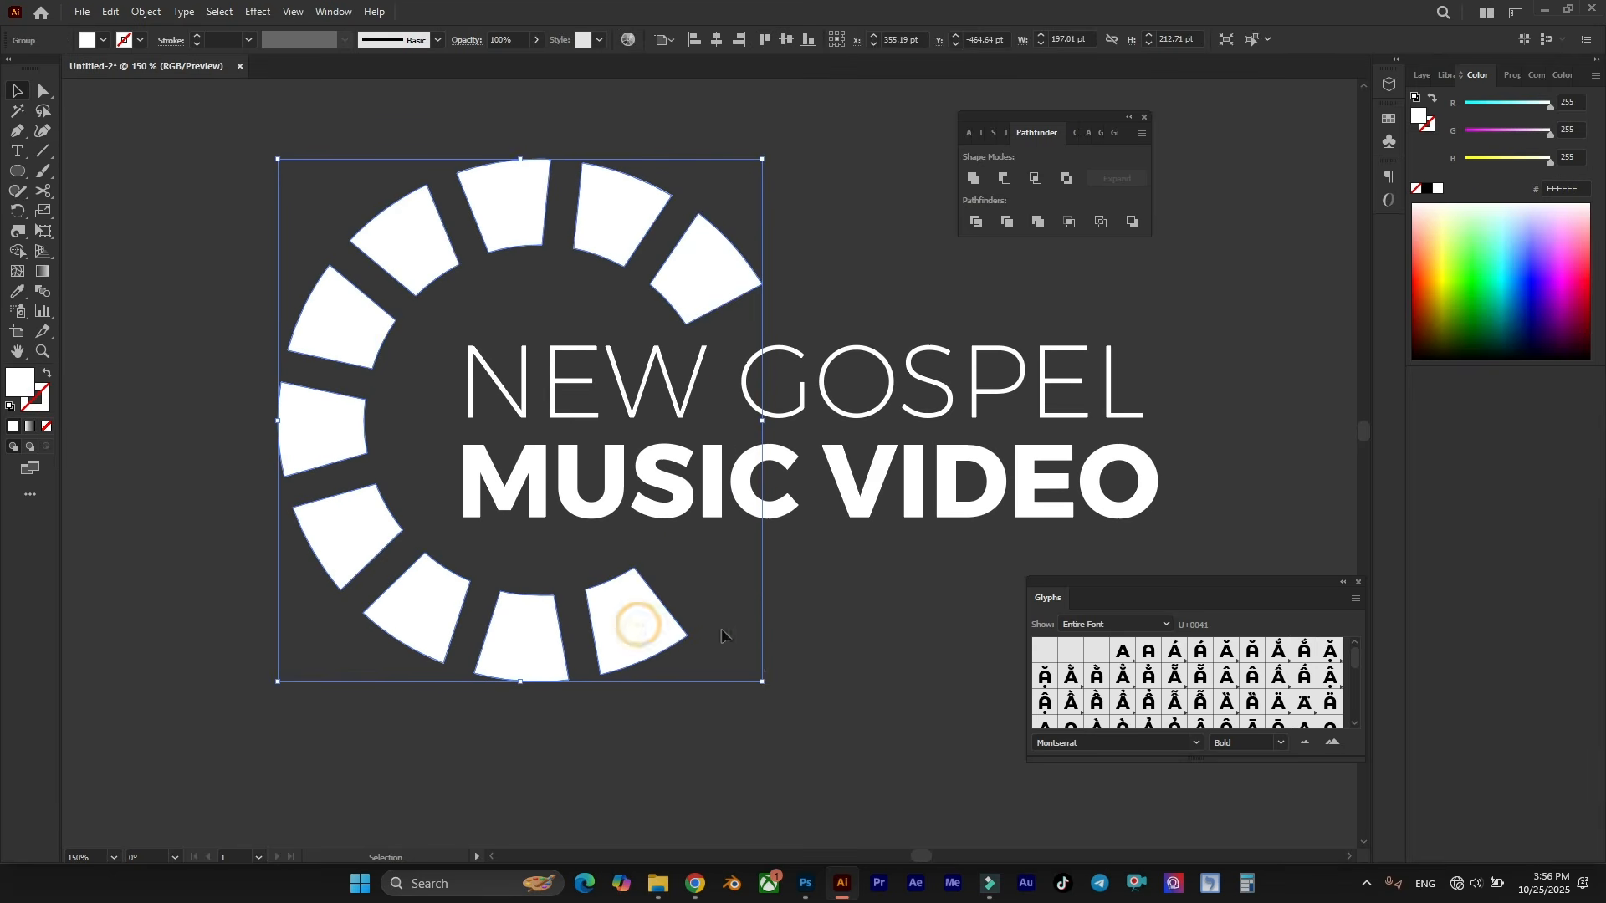
{"action": "left_click_drag", "start_coordinate": [774, 696], "coordinate": [810, 673]}
{"action": "left_click", "coordinate": [763, 276]}
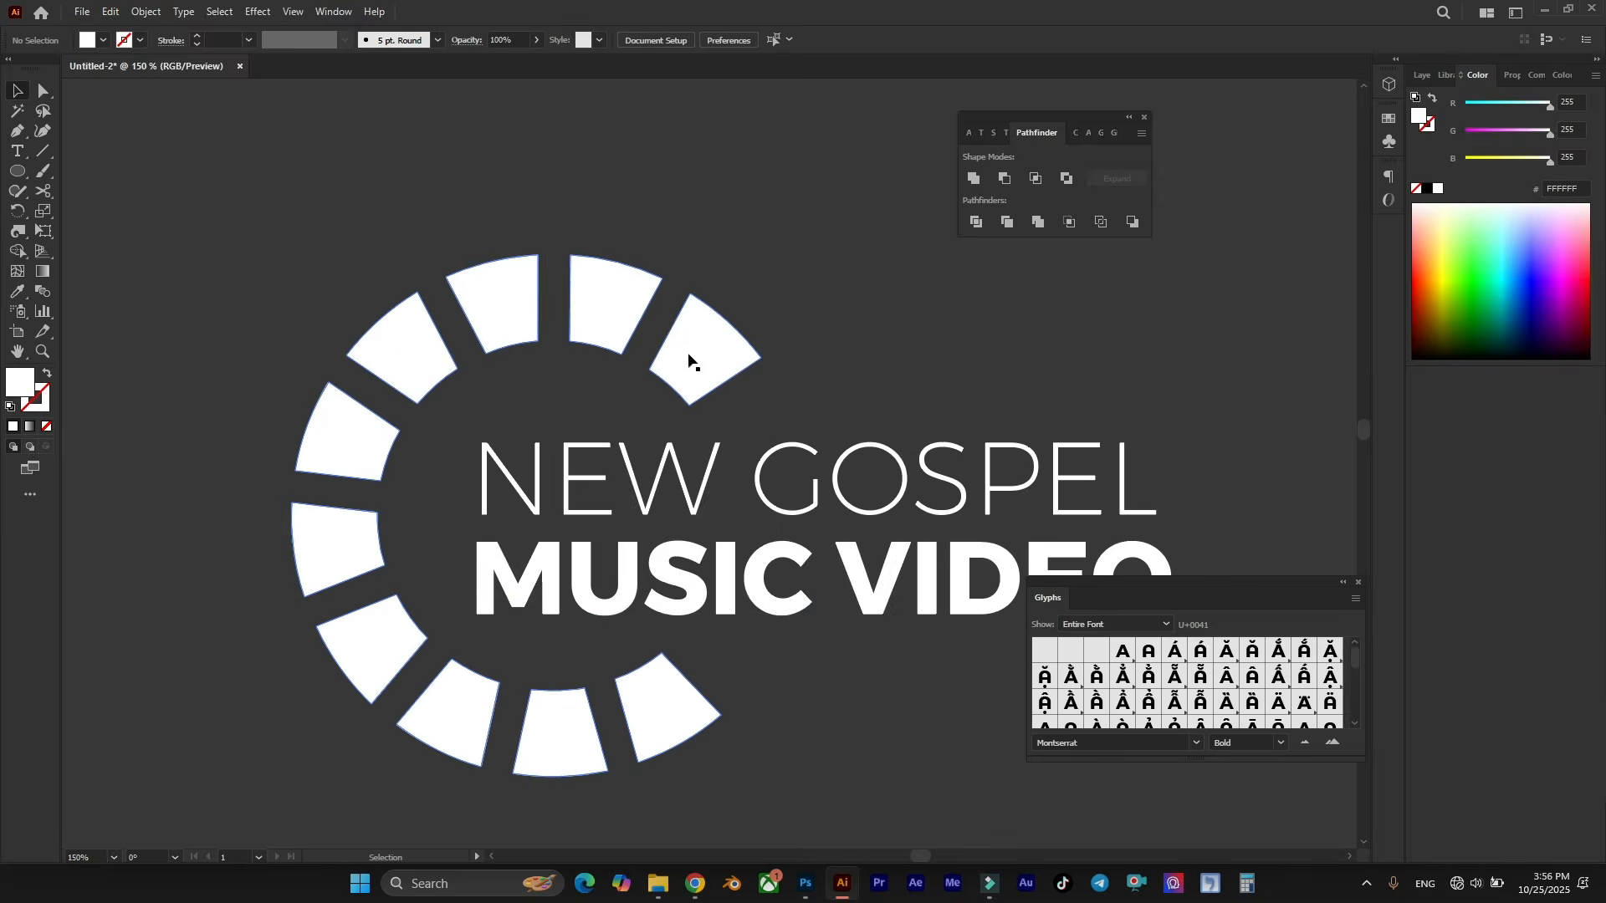
Break the compound ring apart into separate segment paths that can be colored individually.
{"action": "double_click", "coordinate": [699, 352]}
{"action": "double_click", "coordinate": [695, 344]}
{"action": "double_click", "coordinate": [707, 339]}
{"action": "left_click", "coordinate": [89, 40]}
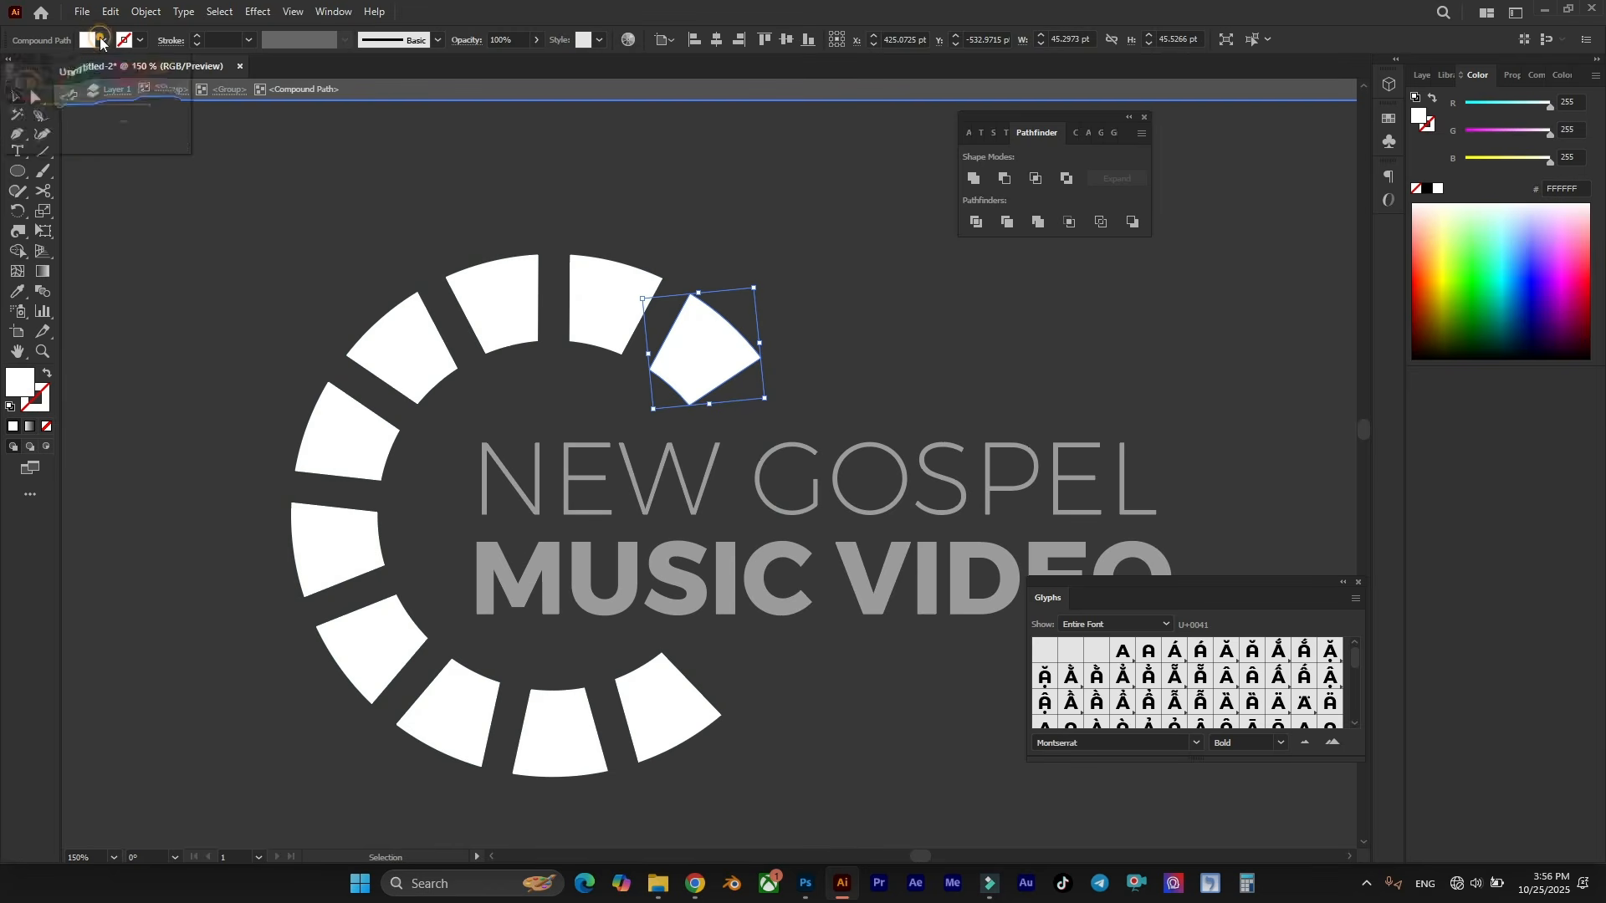
{"action": "right_click", "coordinate": [559, 272]}
{"action": "left_click", "coordinate": [602, 301]}
Fill the four upper ring segments with progressively lighter grays counterclockwise, from near black to 6D6E71.
{"action": "double_click", "coordinate": [703, 351]}
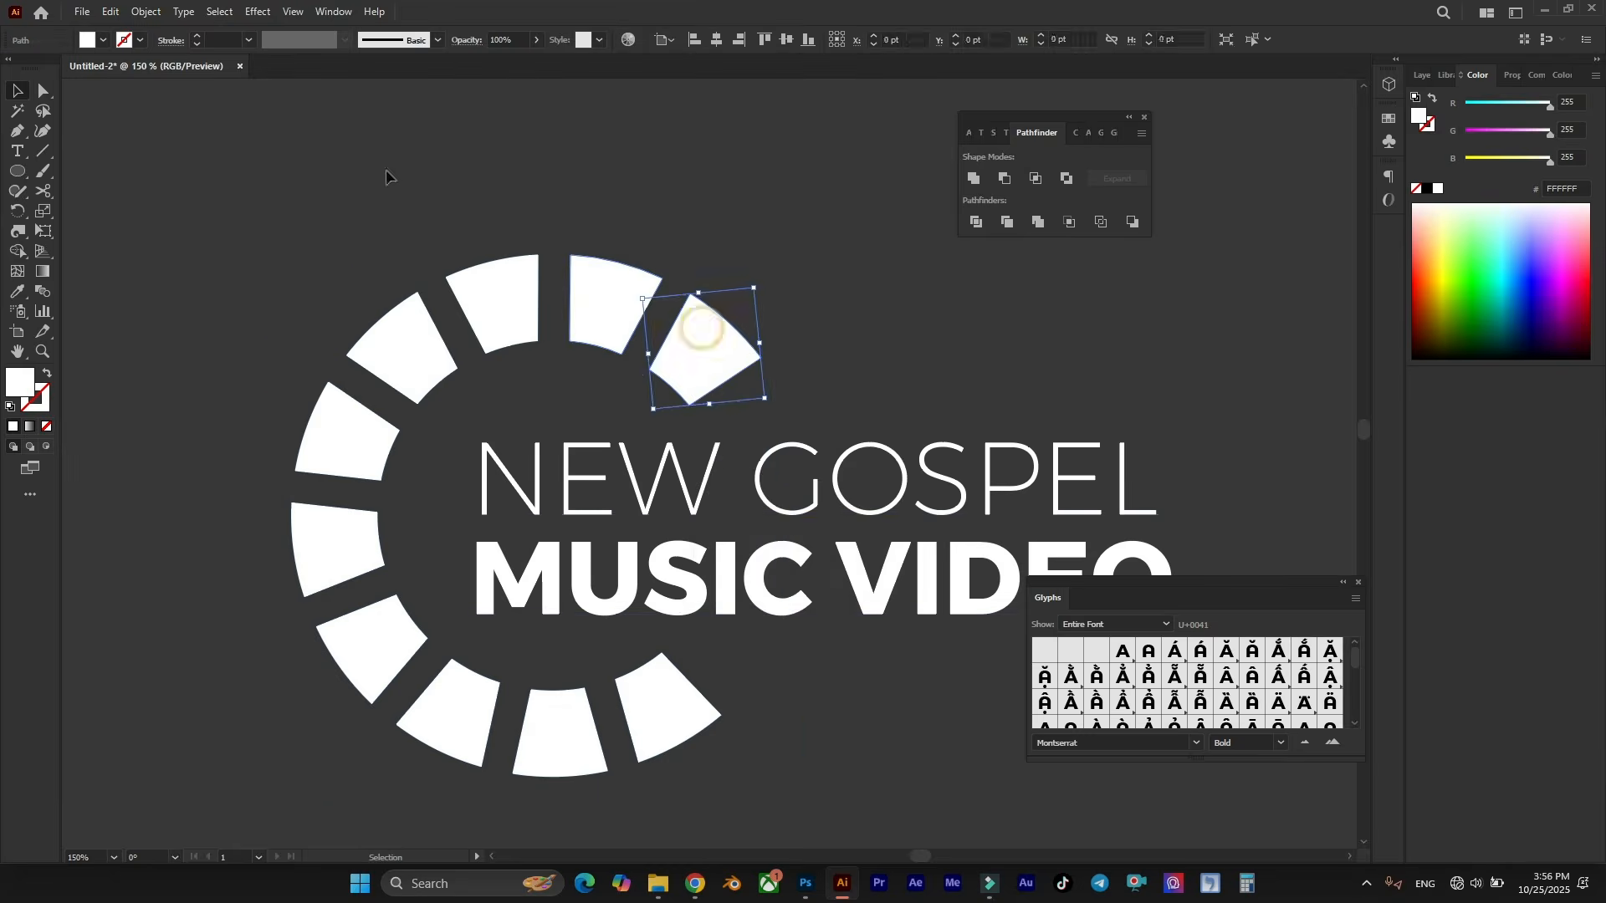
{"action": "left_click", "coordinate": [611, 305]}
{"action": "left_click", "coordinate": [494, 305]}
{"action": "left_click", "coordinate": [401, 352]}
{"action": "left_click", "coordinate": [89, 40]}
{"action": "left_click", "coordinate": [81, 116]}
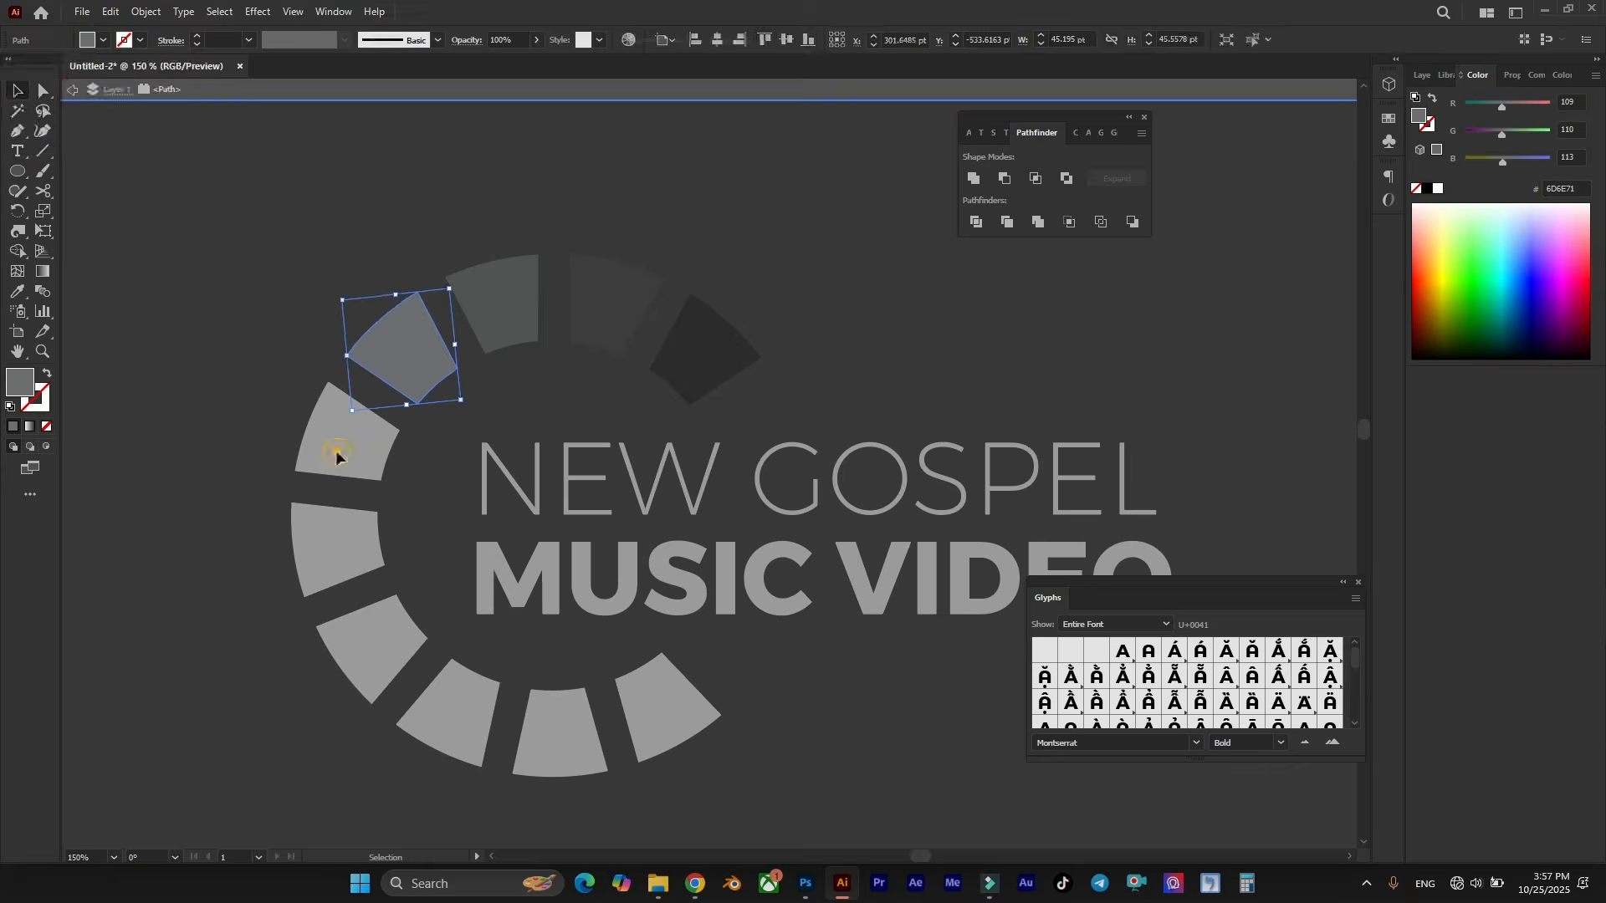
Continue the fade by filling the remaining left and lower segments with ever lighter grays, leaving the last one white.
{"action": "left_click", "coordinate": [348, 430]}
{"action": "left_click", "coordinate": [88, 40]}
{"action": "left_click", "coordinate": [93, 116]}
{"action": "left_click", "coordinate": [335, 543]}
{"action": "left_click", "coordinate": [452, 715]}
{"action": "left_click", "coordinate": [89, 40]}
{"action": "left_click", "coordinate": [93, 117]}
{"action": "left_click", "coordinate": [560, 732]}
{"action": "left_click", "coordinate": [88, 40]}
{"action": "left_click", "coordinate": [93, 116]}
{"action": "left_click", "coordinate": [670, 707]}
{"action": "left_click", "coordinate": [807, 222]}
{"action": "scroll", "coordinate": [560, 243], "scroll_direction": "down", "scroll_amount": 4}
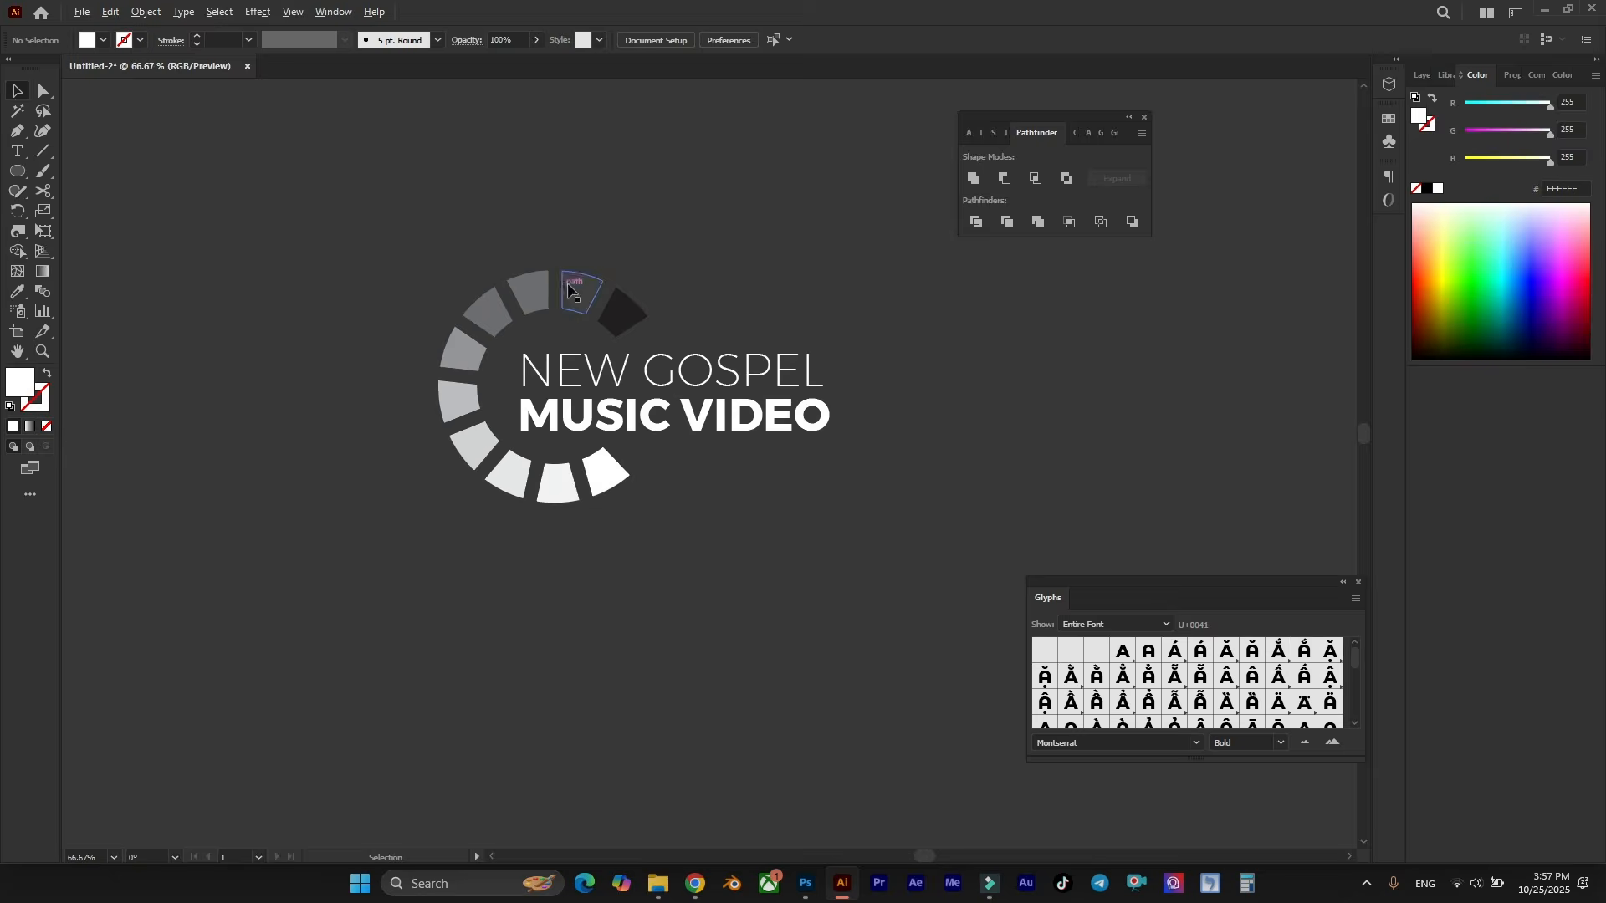
Bring the ring-and-text graphic into the Photoshop poster as a smart object, scaled to 6.58% and placed beside the man's head.
{"action": "scroll", "coordinate": [567, 249], "scroll_direction": "up", "scroll_amount": 1}
{"action": "scroll", "coordinate": [568, 249], "scroll_direction": "up", "scroll_amount": 1}
{"action": "left_click_drag", "start_coordinate": [699, 373], "coordinate": [757, 444]}
{"action": "key", "text": "ctrl+a"}
{"action": "left_click_drag", "start_coordinate": [592, 430], "coordinate": [643, 291]}
{"action": "scroll", "coordinate": [577, 221], "scroll_direction": "up", "scroll_amount": 1}
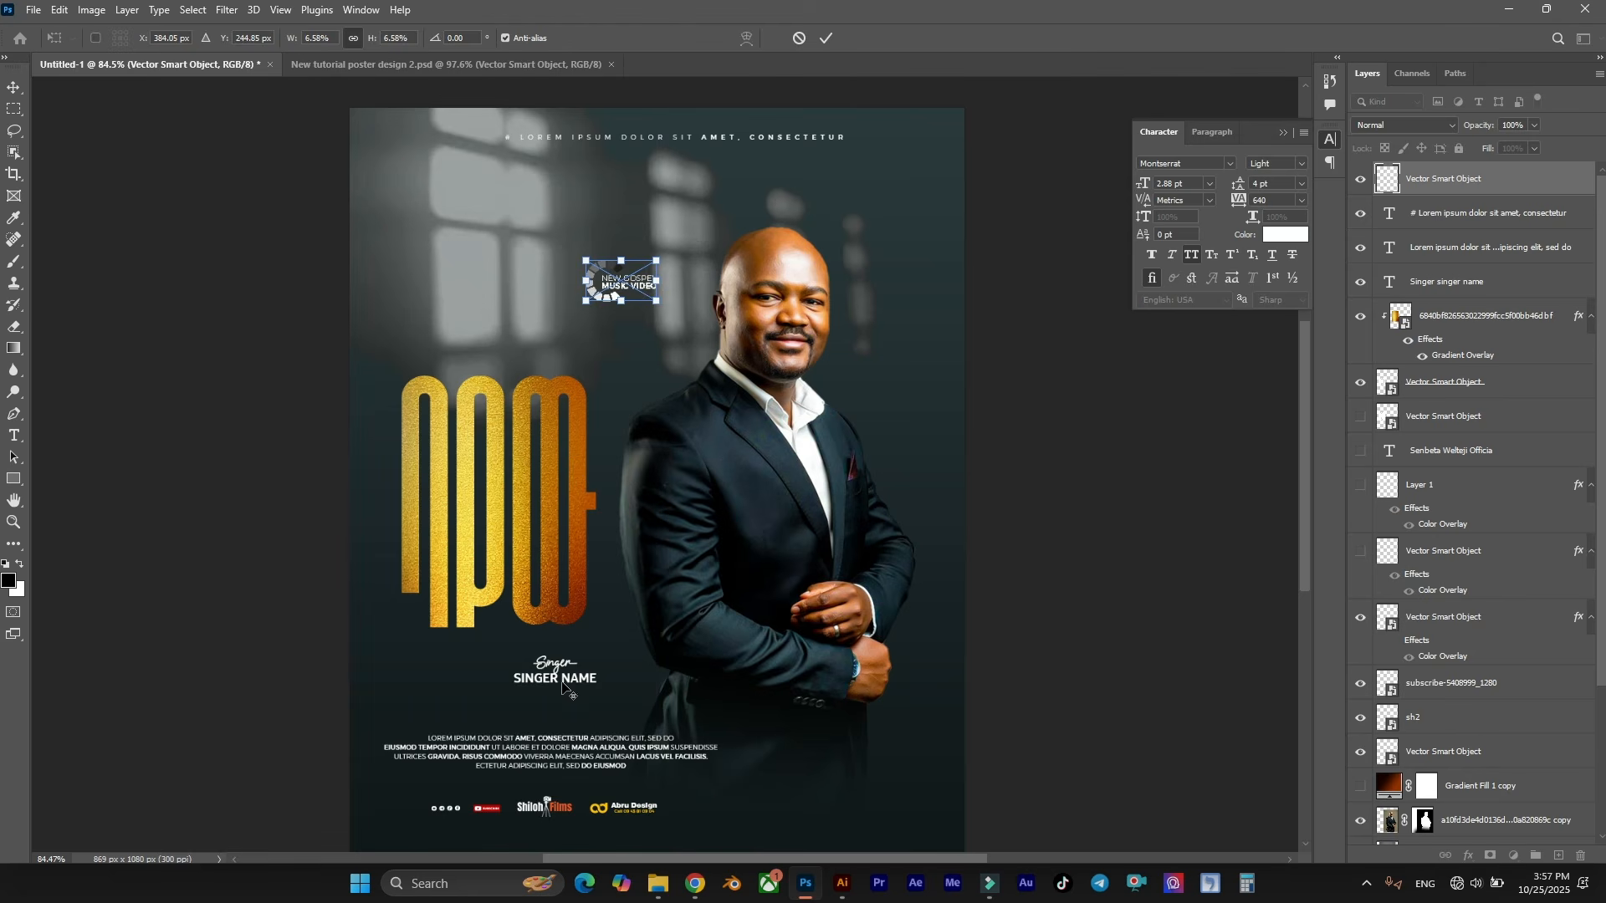
{"action": "left_click", "coordinate": [824, 39]}
Duplicate the "Singer SINGER NAME" text above the gold lettering and replace its content with "Comind soon" in Gabuek Script.
{"action": "left_click_drag", "start_coordinate": [553, 673], "coordinate": [489, 289]}
{"action": "scroll", "coordinate": [489, 289], "scroll_direction": "up", "scroll_amount": 3}
{"action": "double_click", "coordinate": [518, 269]}
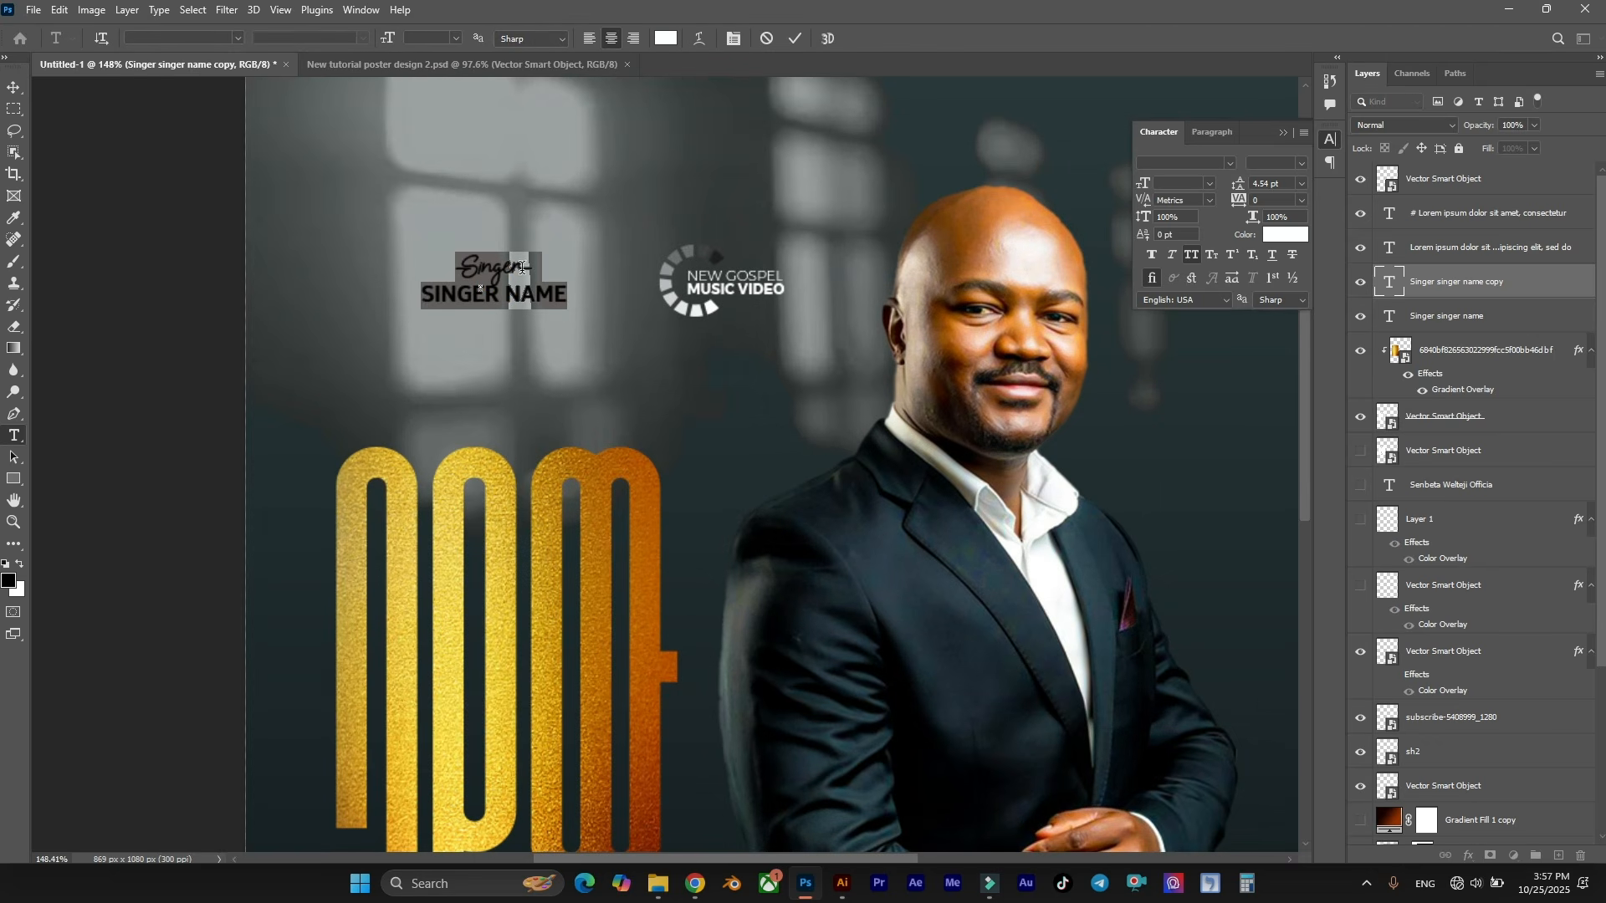
{"action": "type", "text": "e"}
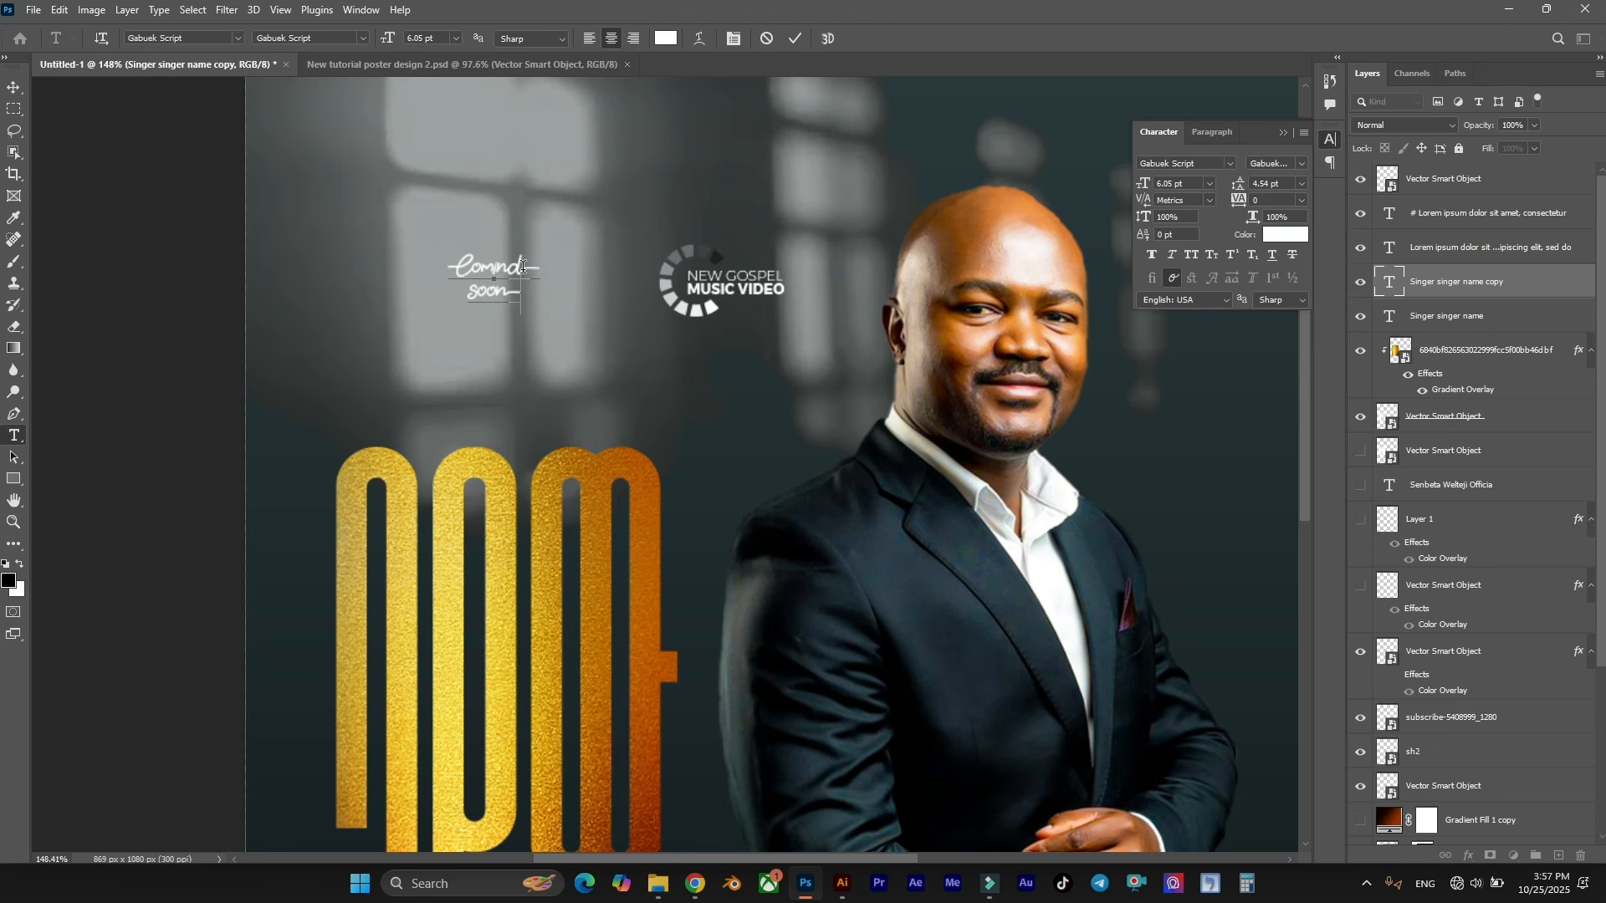
{"action": "scroll", "coordinate": [527, 255], "scroll_direction": "up", "scroll_amount": 3}
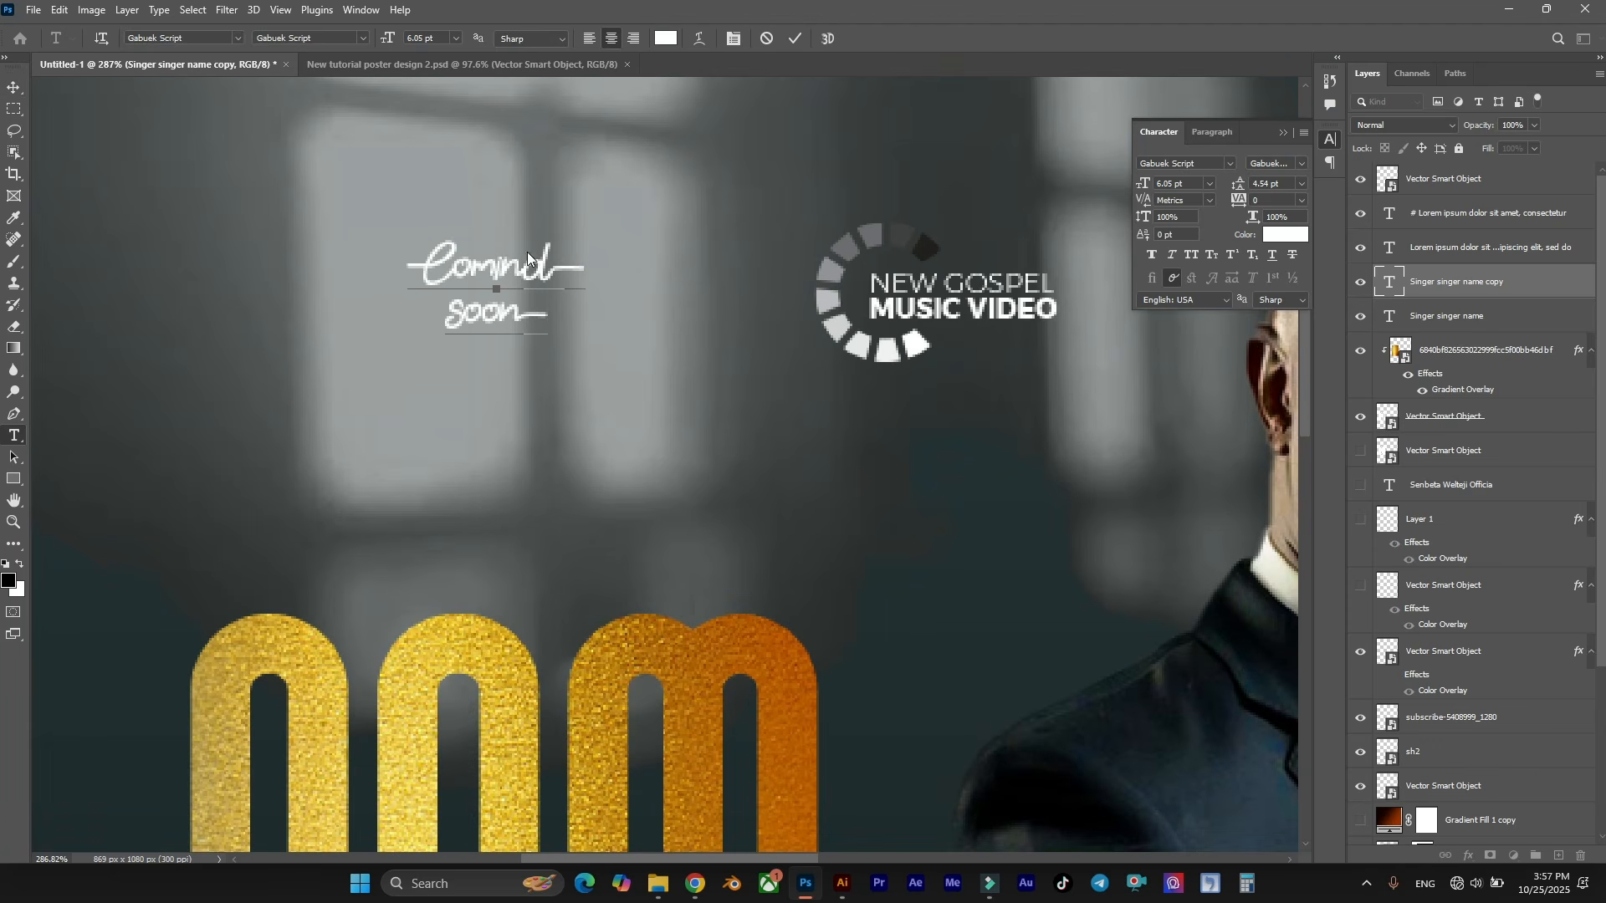
{"action": "left_click", "coordinate": [797, 39]}
{"action": "key", "text": "v"}
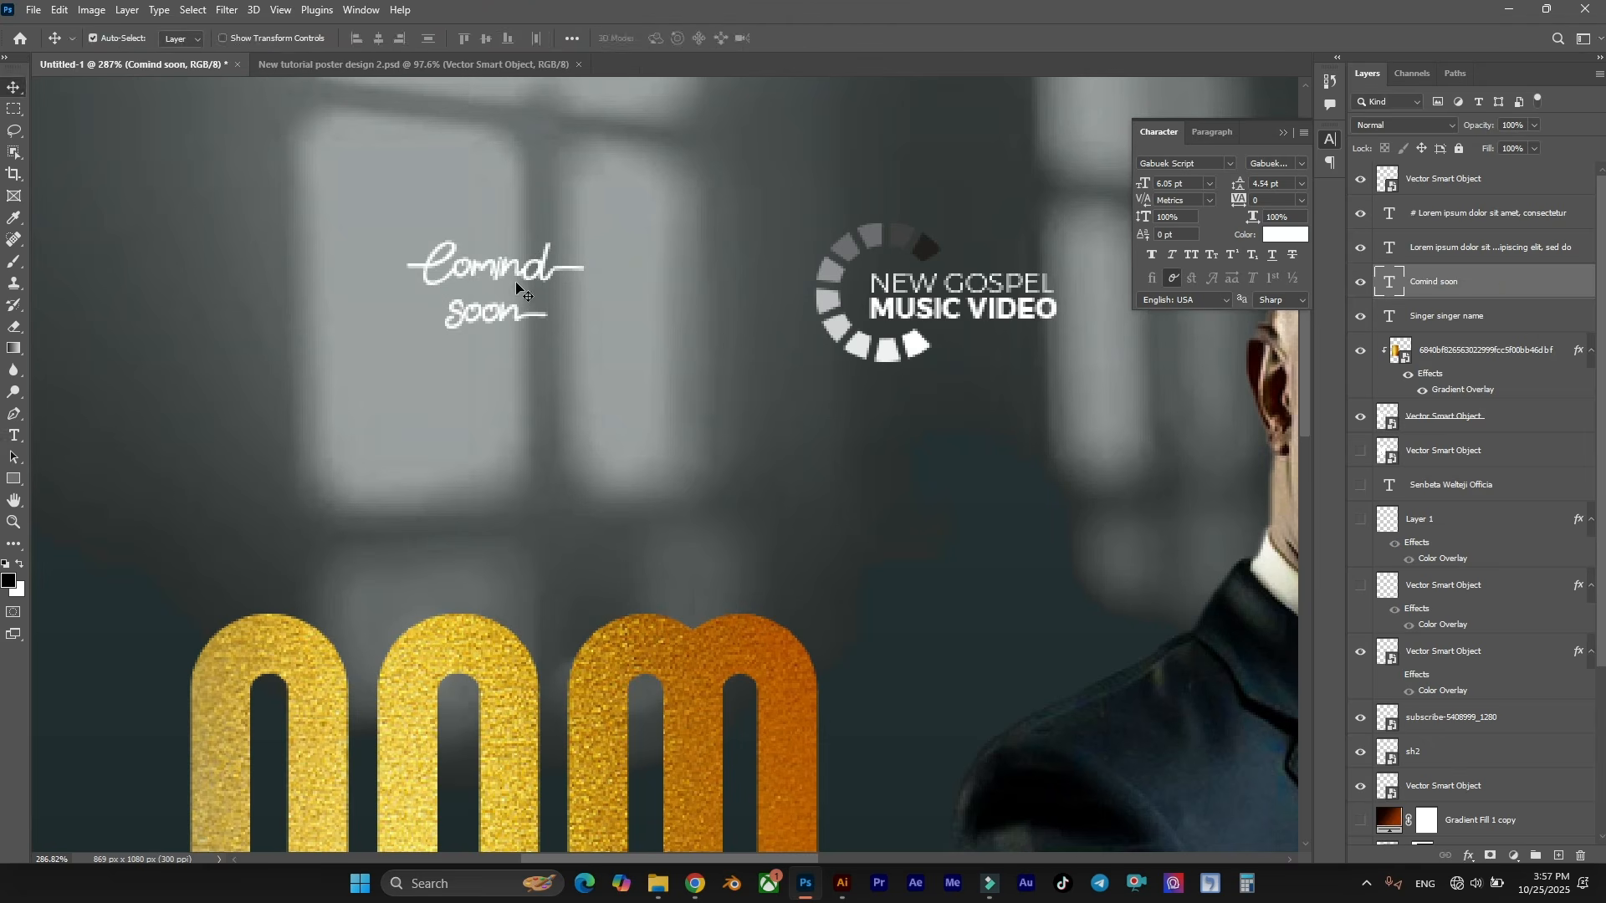
Correct the misspelled first word of the script text above the gold lettering to "Coming".
{"action": "double_click", "coordinate": [515, 268]}
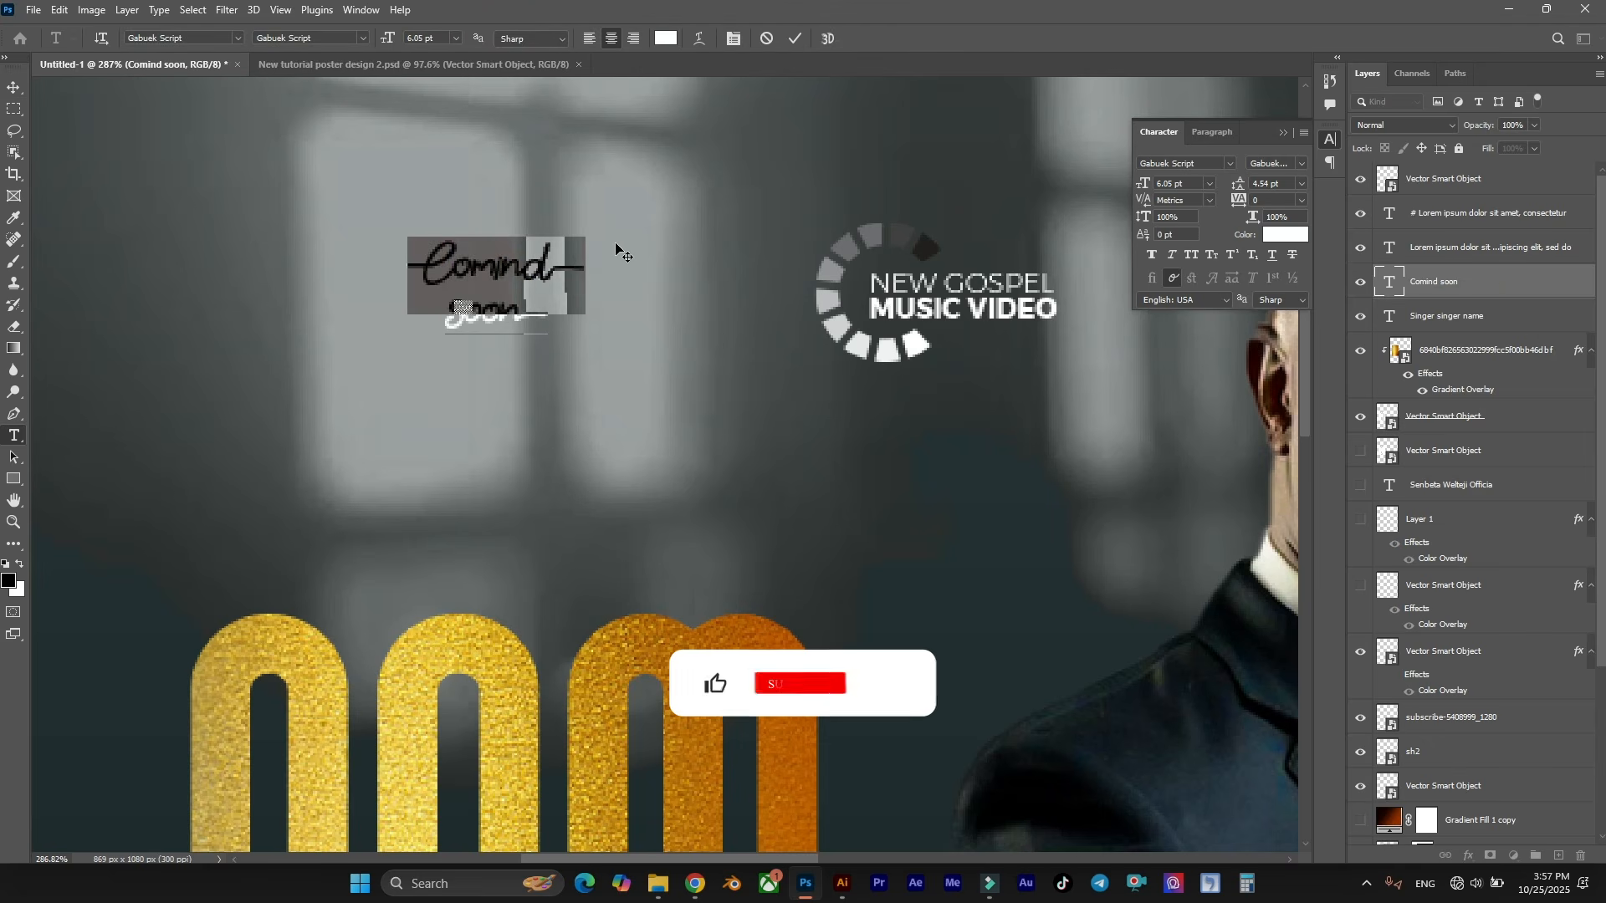
{"action": "type", "text": "Coming"}
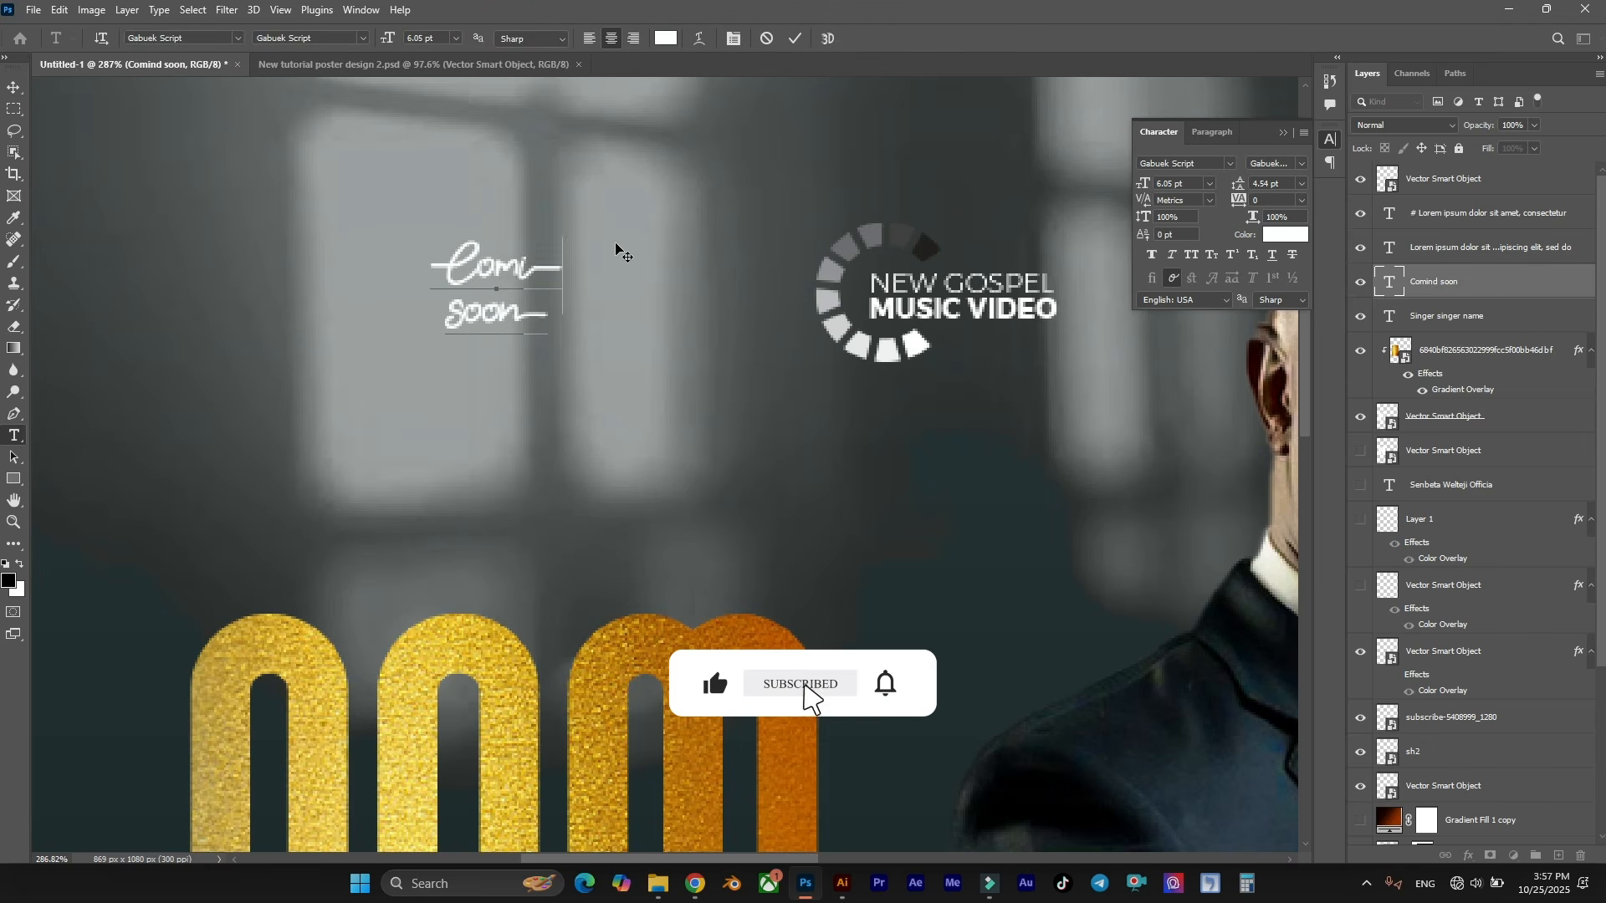
{"action": "left_click", "coordinate": [14, 87]}
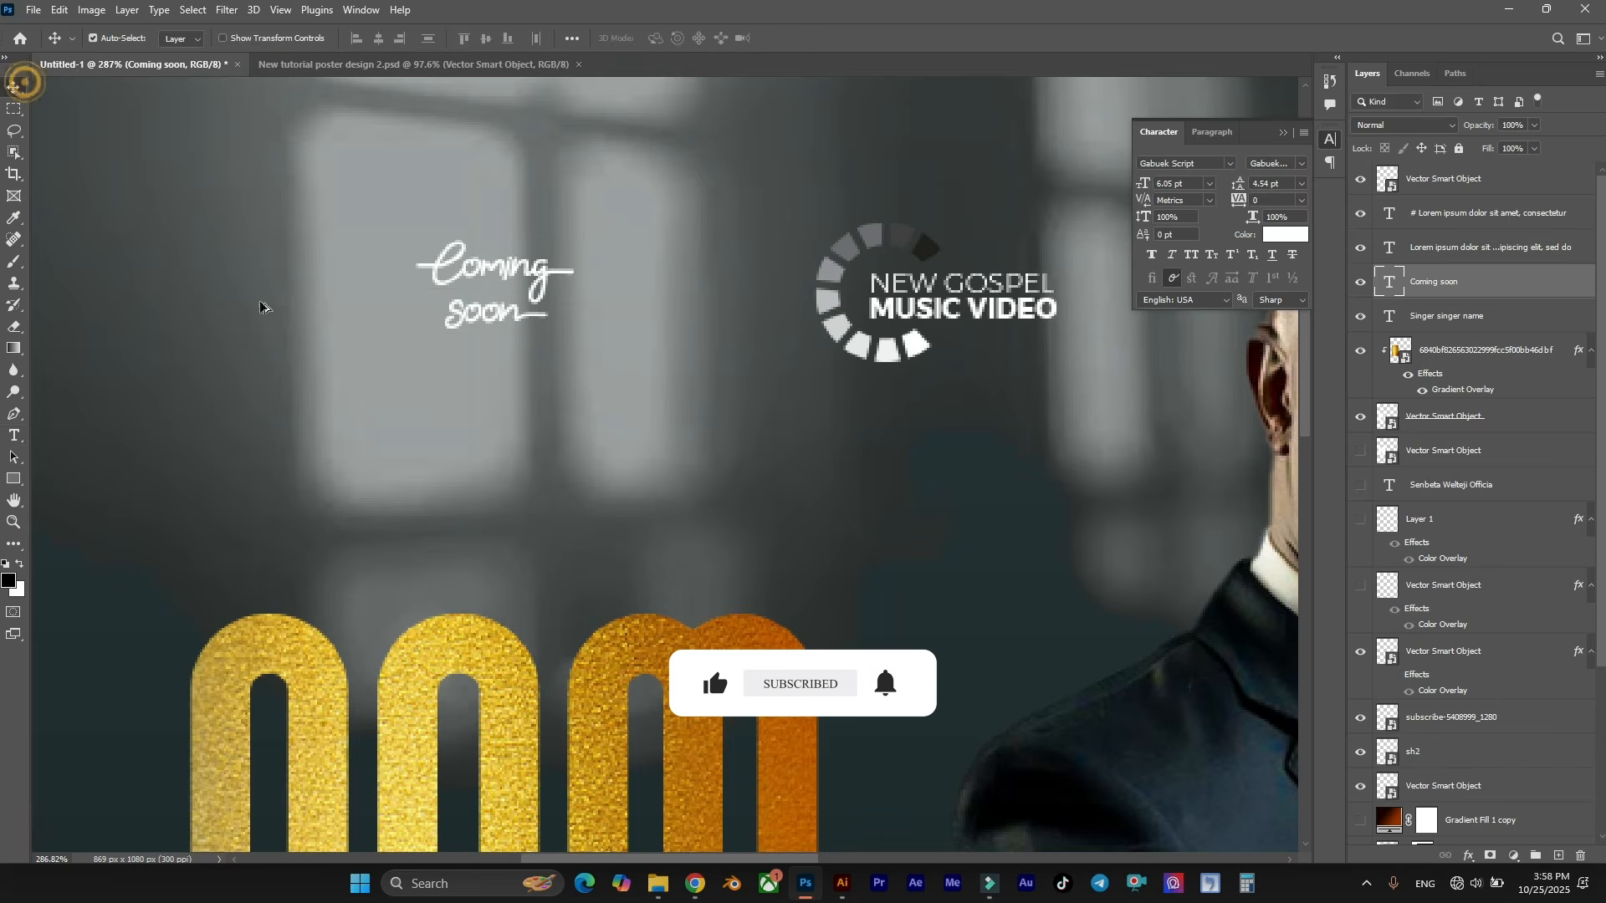
Place the "Coming soon" text in the poster's upper right corner, enlarged to about 156% with 6 pt leading.
{"action": "scroll", "coordinate": [262, 304], "scroll_direction": "down", "scroll_amount": 5}
{"action": "left_click_drag", "start_coordinate": [360, 316], "coordinate": [931, 182]}
{"action": "key", "text": "ctrl+t"}
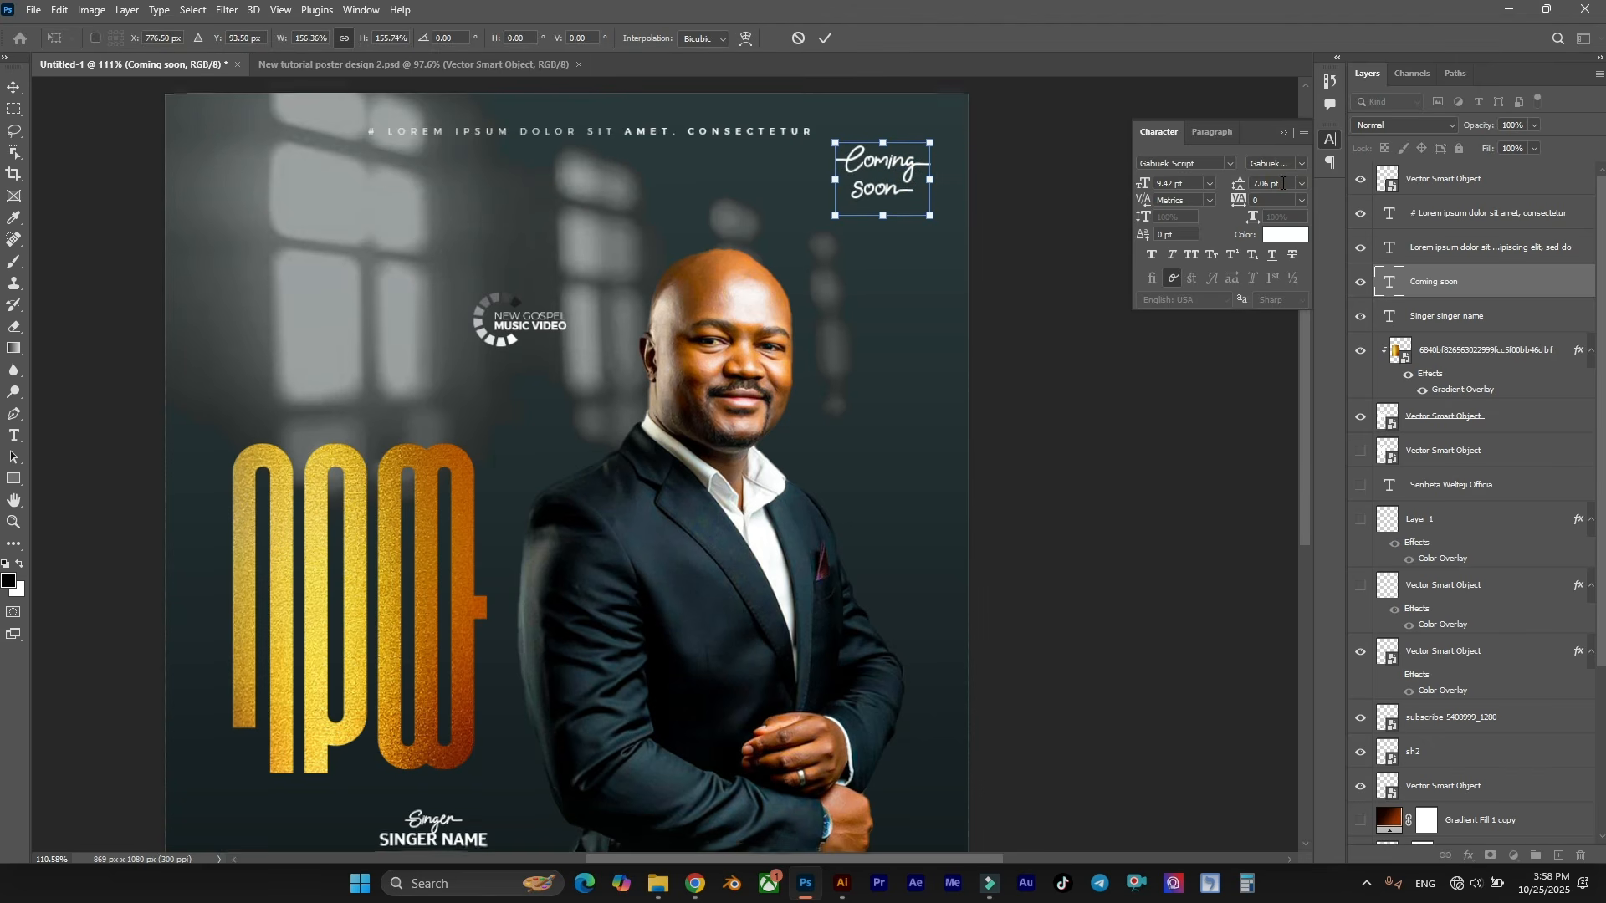
{"action": "left_click", "coordinate": [826, 37]}
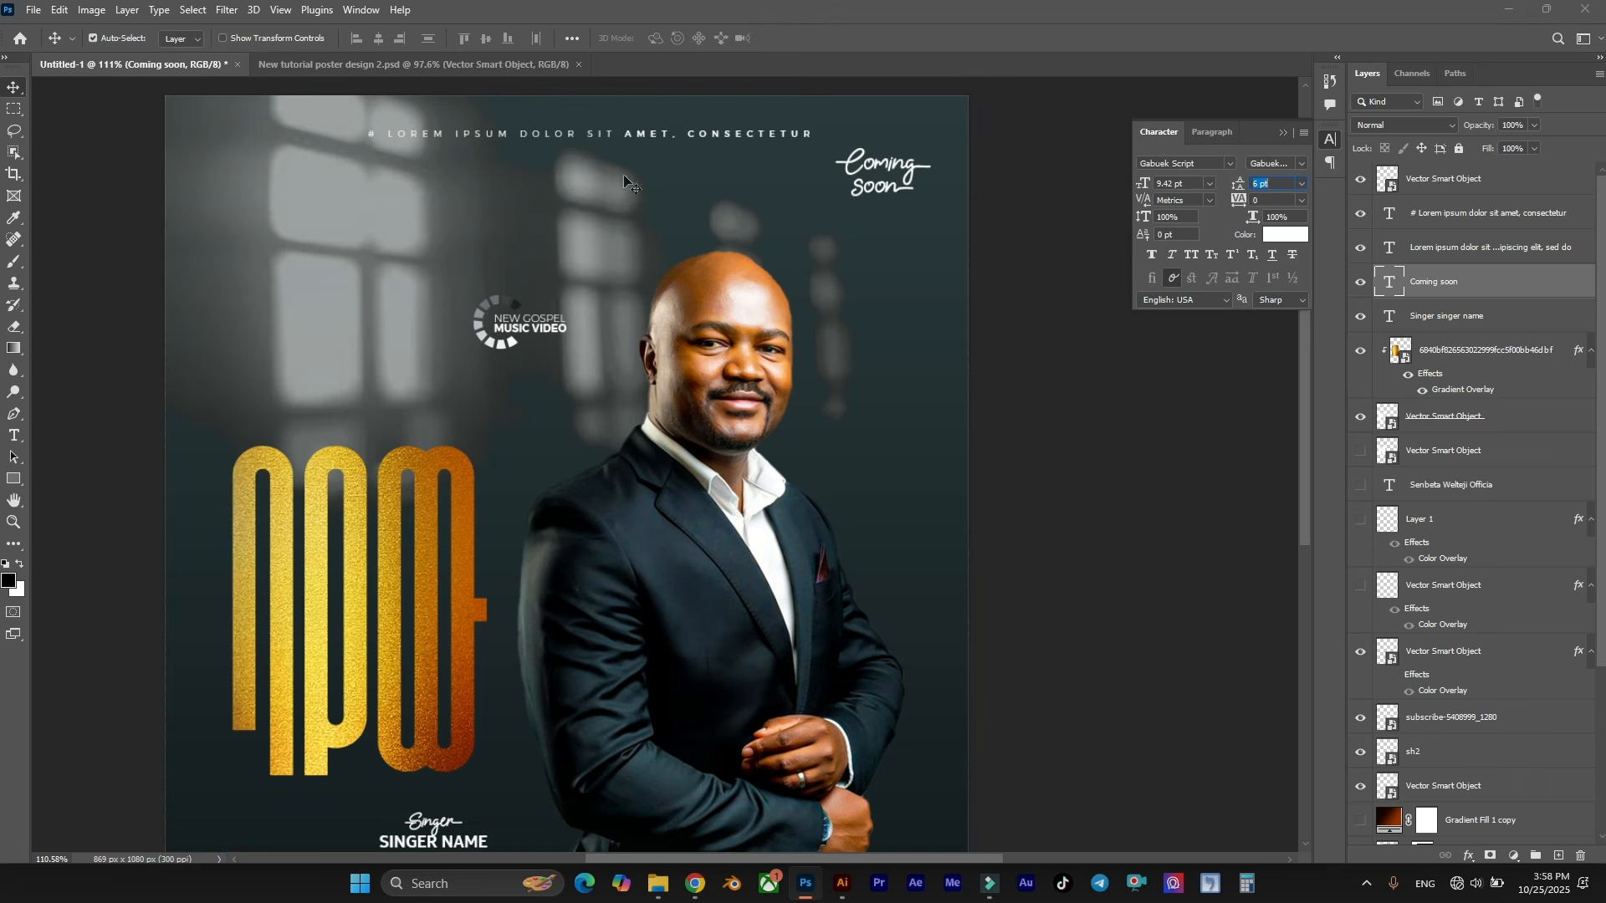
Nudge the "New Gospel Music Video" ring logo slightly down and to the left, and check the overall layout.
{"action": "left_click_drag", "start_coordinate": [519, 335], "coordinate": [512, 340]}
{"action": "scroll", "coordinate": [880, 226], "scroll_direction": "down", "scroll_amount": 5}
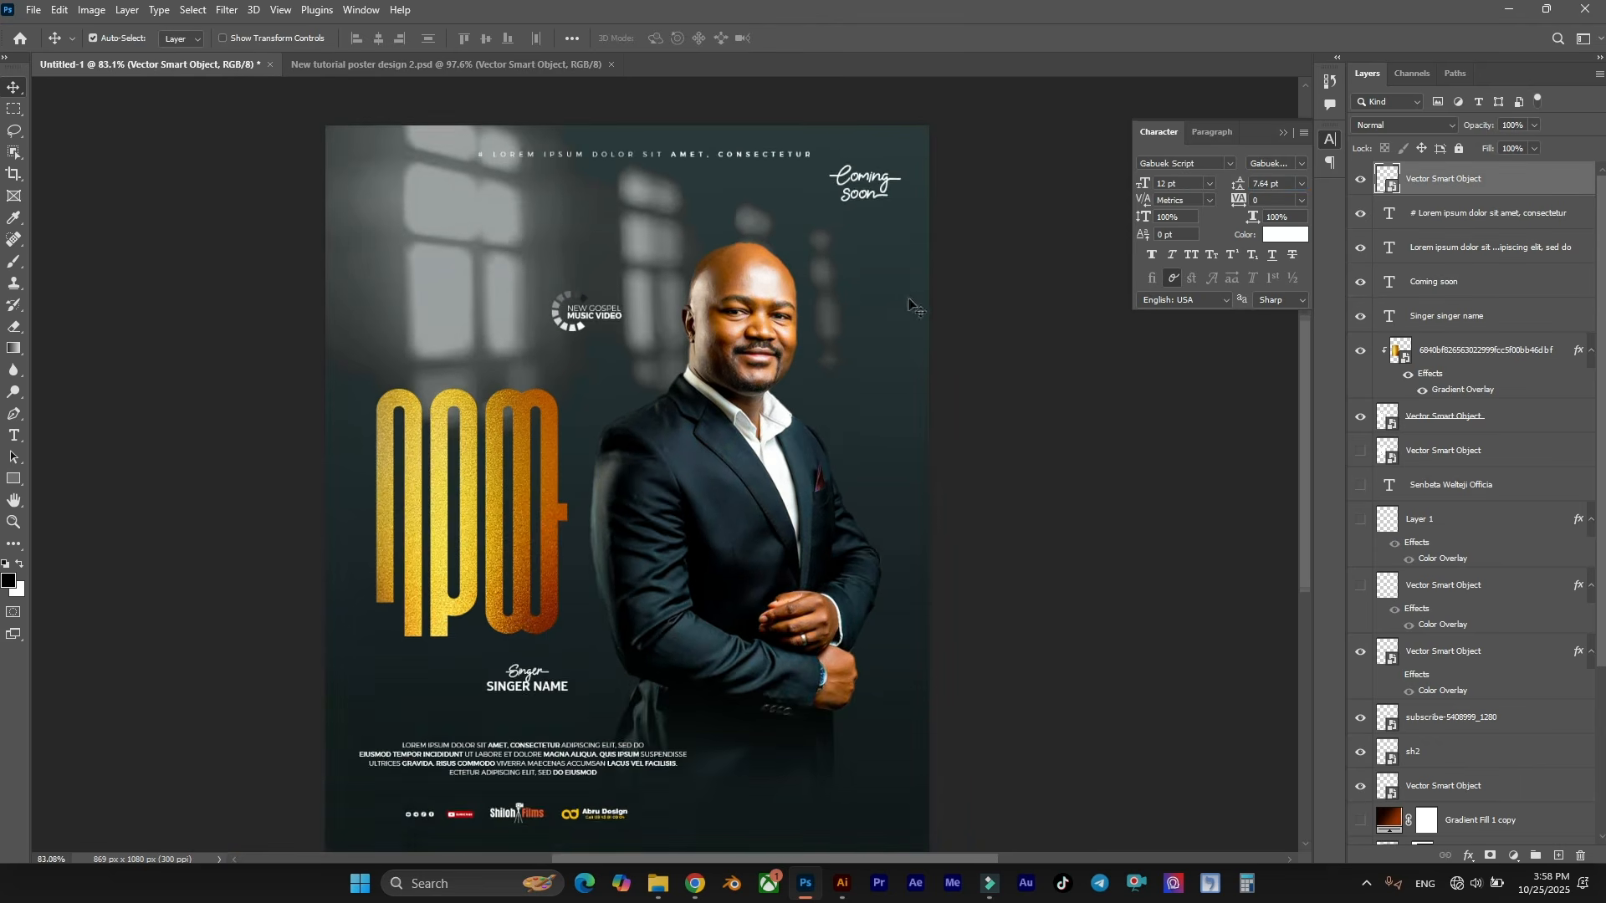
{"action": "scroll", "coordinate": [631, 433], "scroll_direction": "up", "scroll_amount": 3}
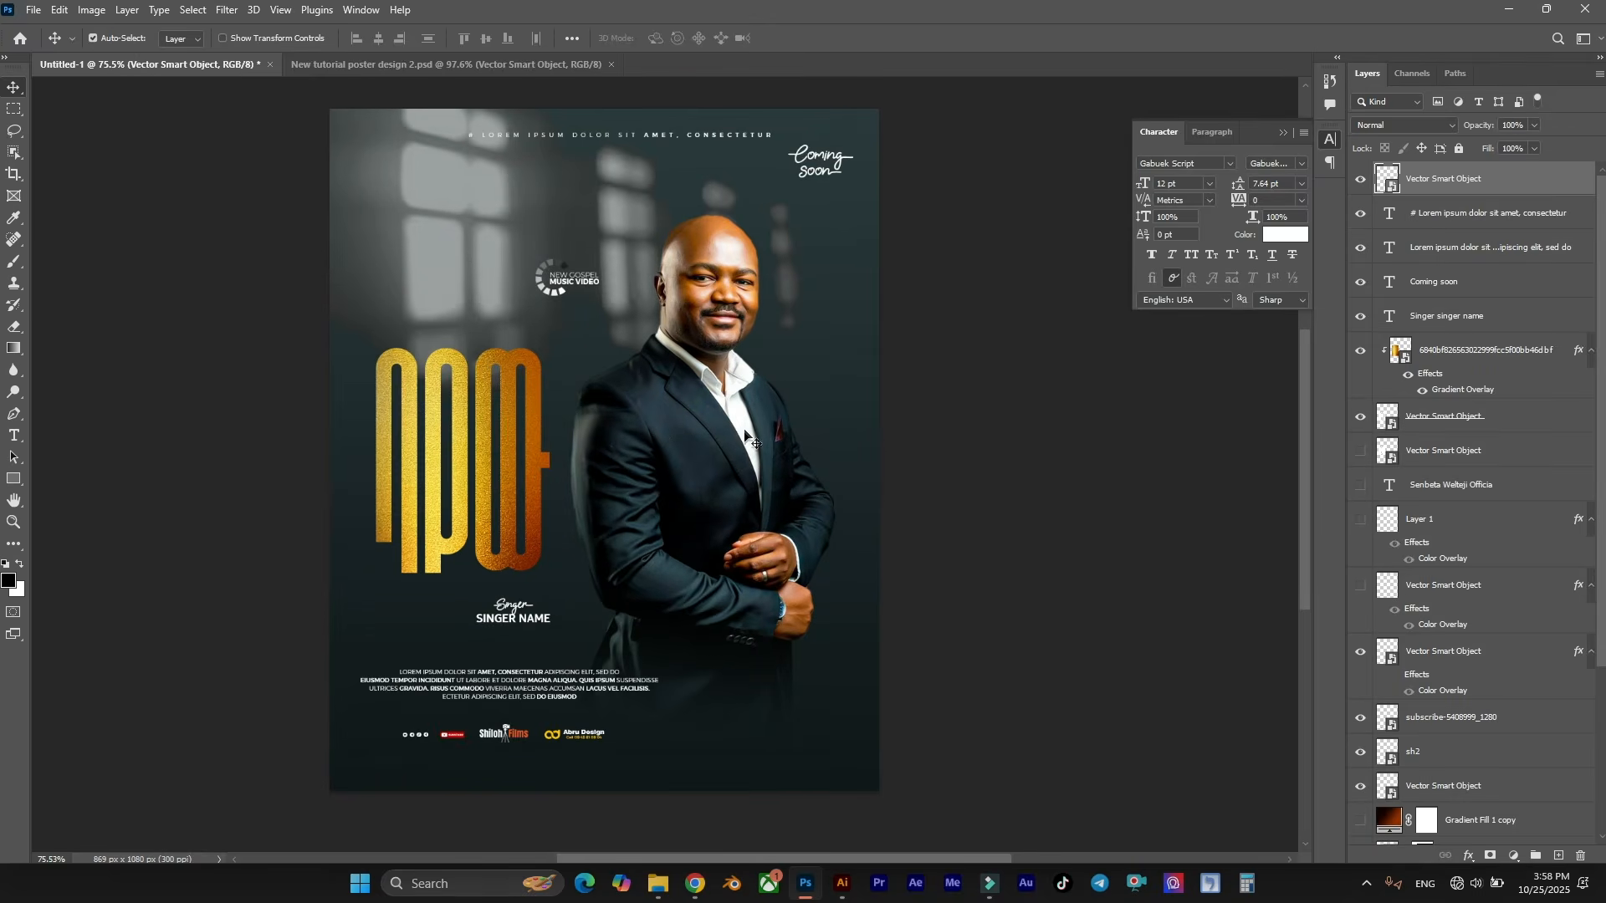
{"action": "scroll", "coordinate": [636, 434], "scroll_direction": "right", "scroll_amount": 2}
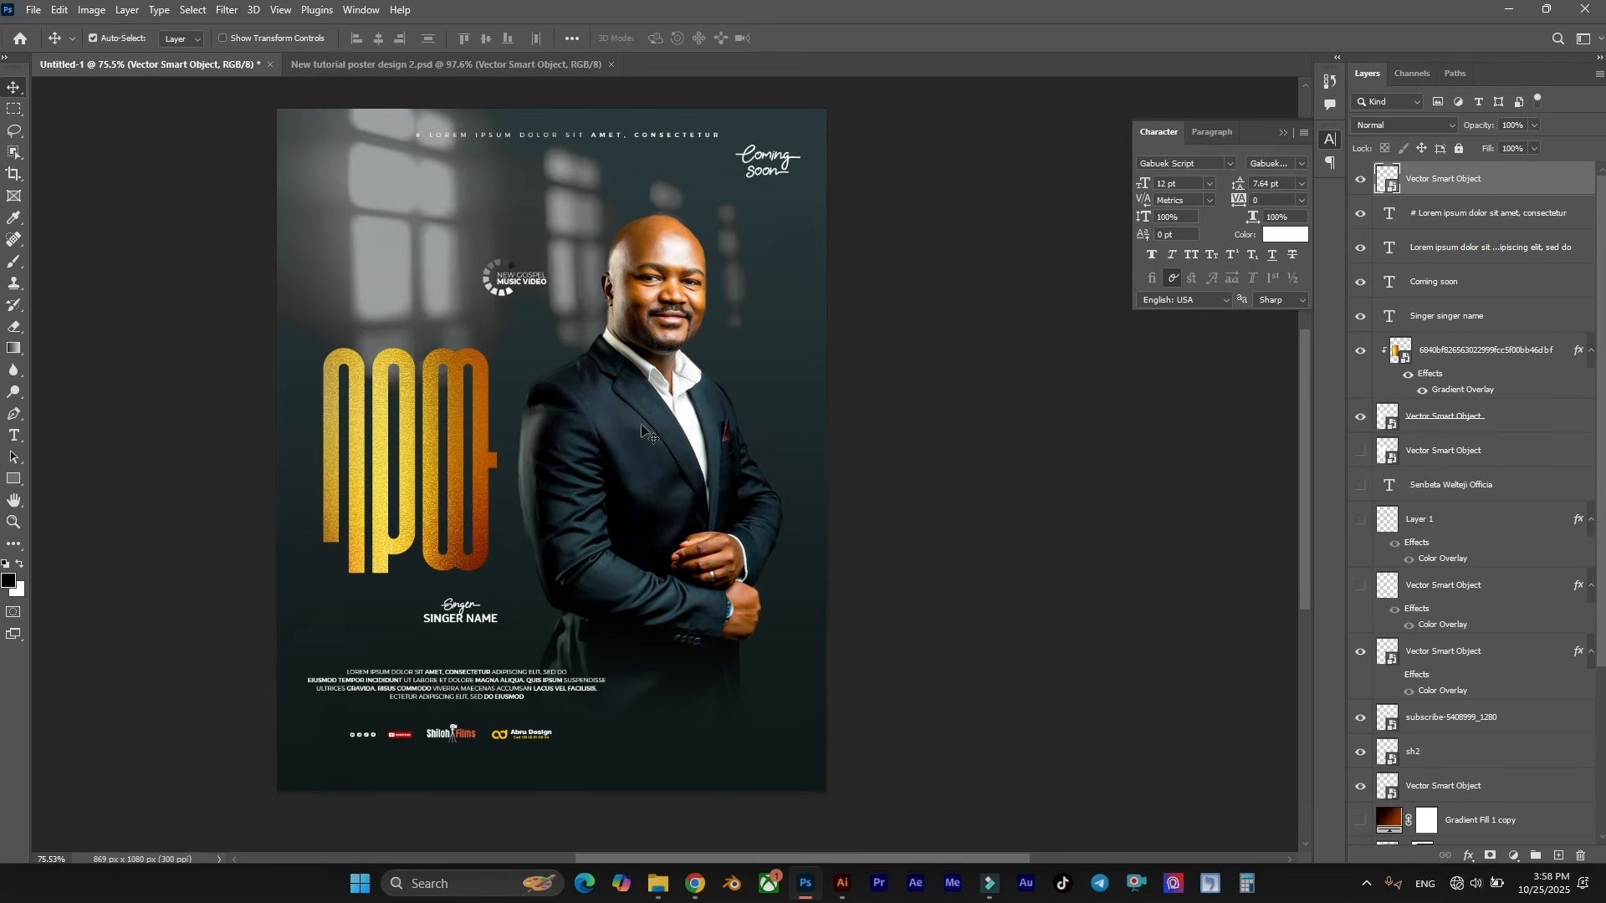
{"action": "scroll", "coordinate": [654, 429], "scroll_direction": "up", "scroll_amount": 1}
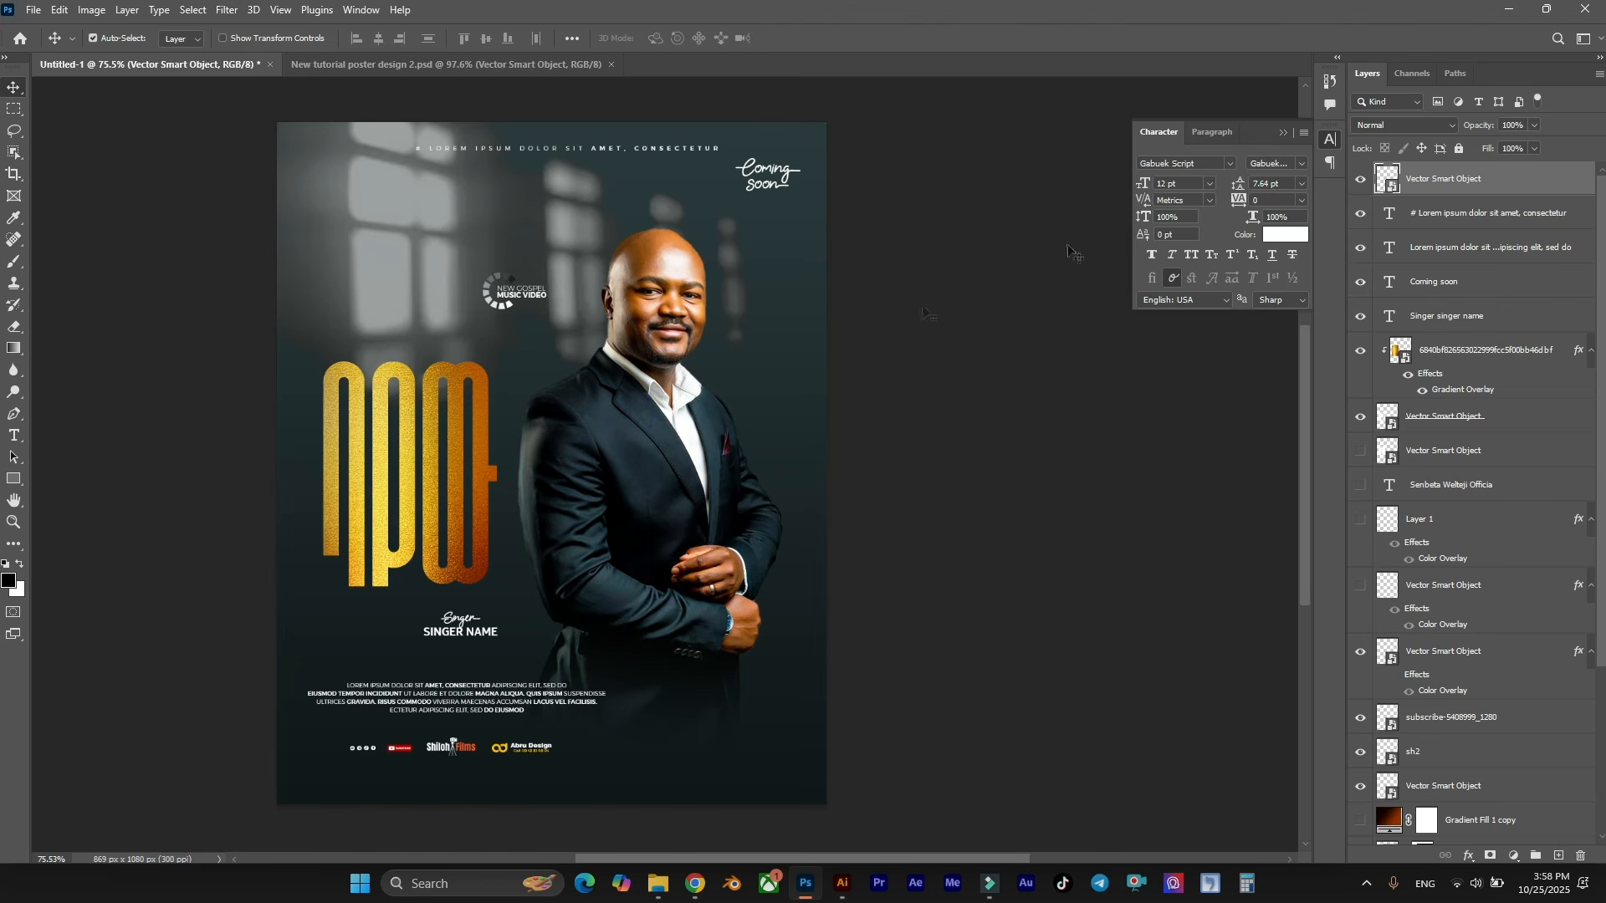
Add a Color Lookup adjustment layer above all layers, try 2Strip.look and 3Strip.look, and compare the poster with and without the grade.
{"action": "left_click", "coordinate": [1513, 855]}
{"action": "left_click", "coordinate": [1498, 776]}
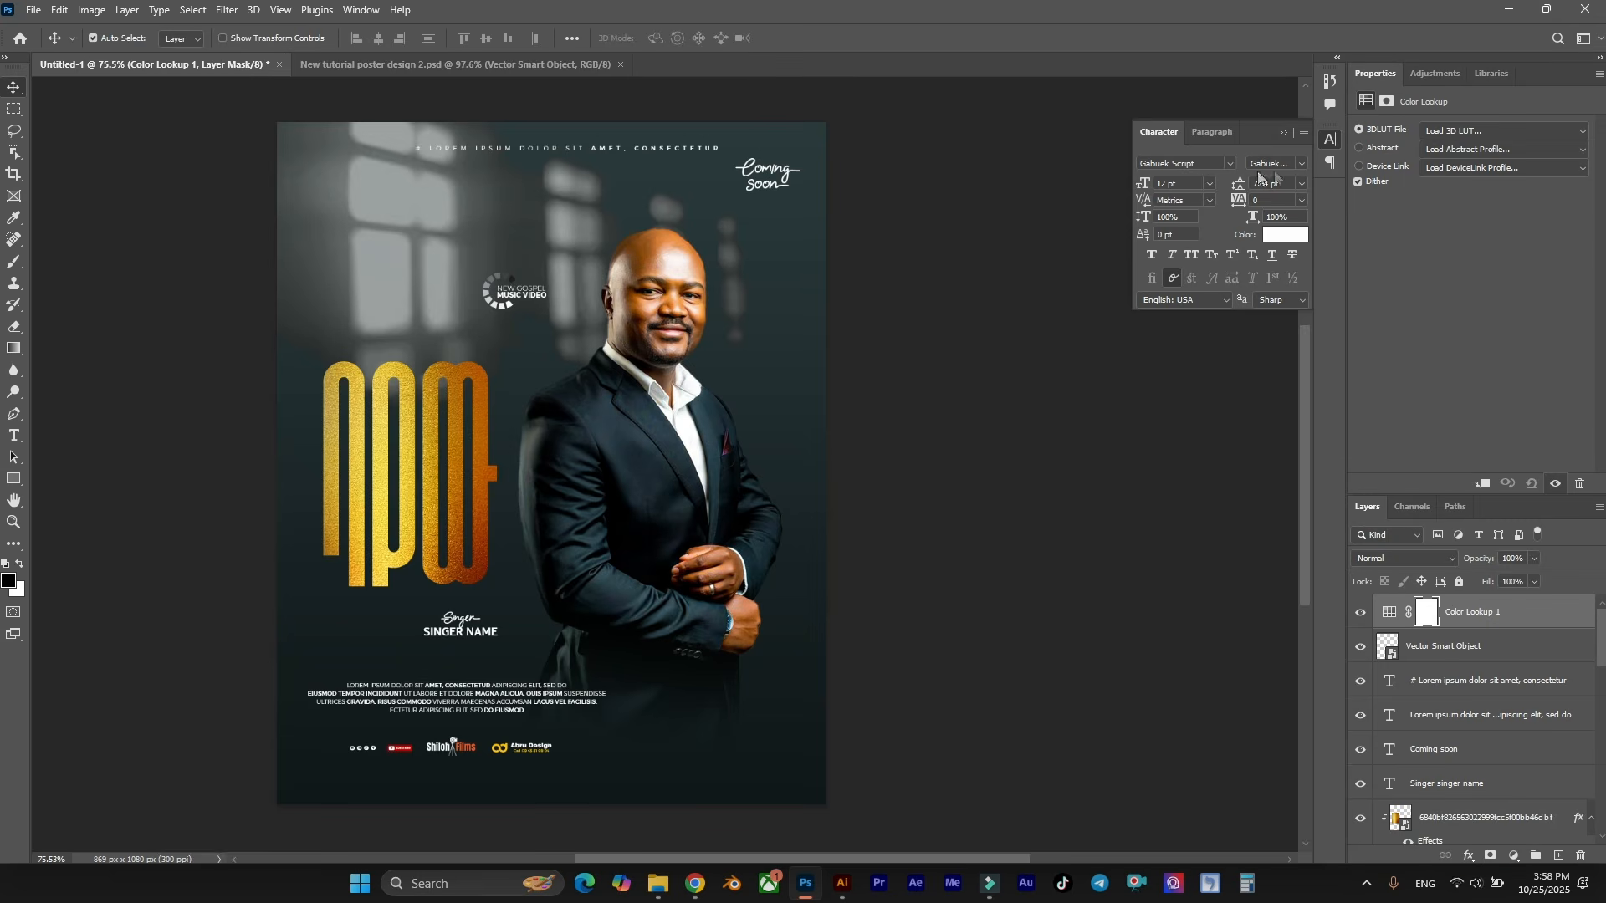
{"action": "left_click", "coordinate": [1456, 198]}
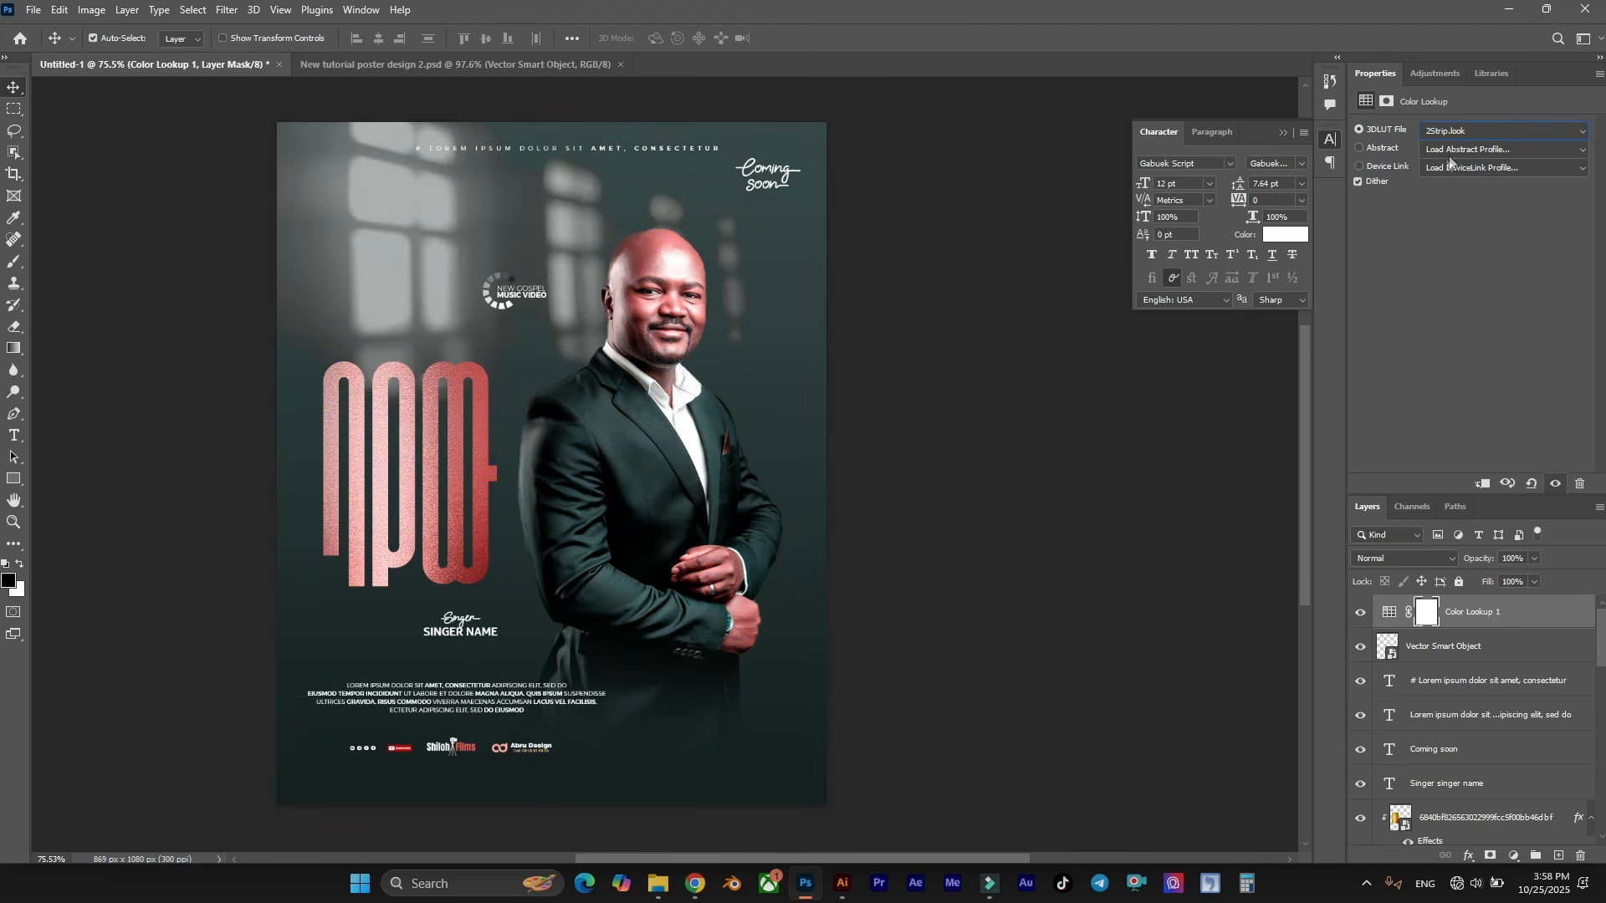
{"action": "key", "text": "Down"}
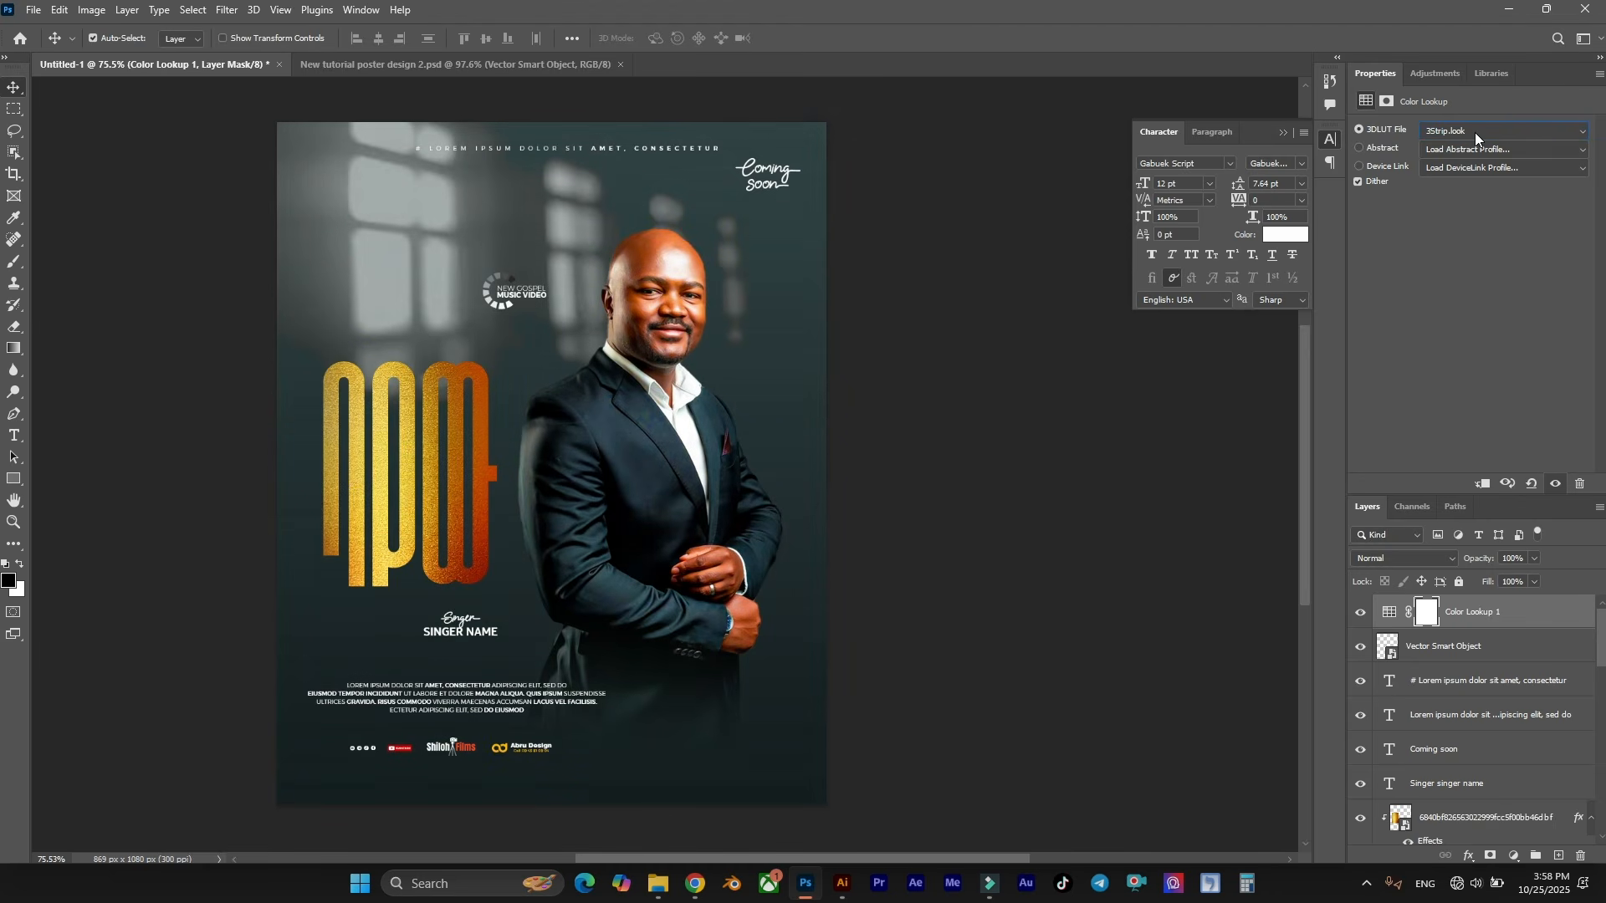
{"action": "left_click", "coordinate": [1359, 614]}
{"action": "left_click", "coordinate": [1358, 615]}
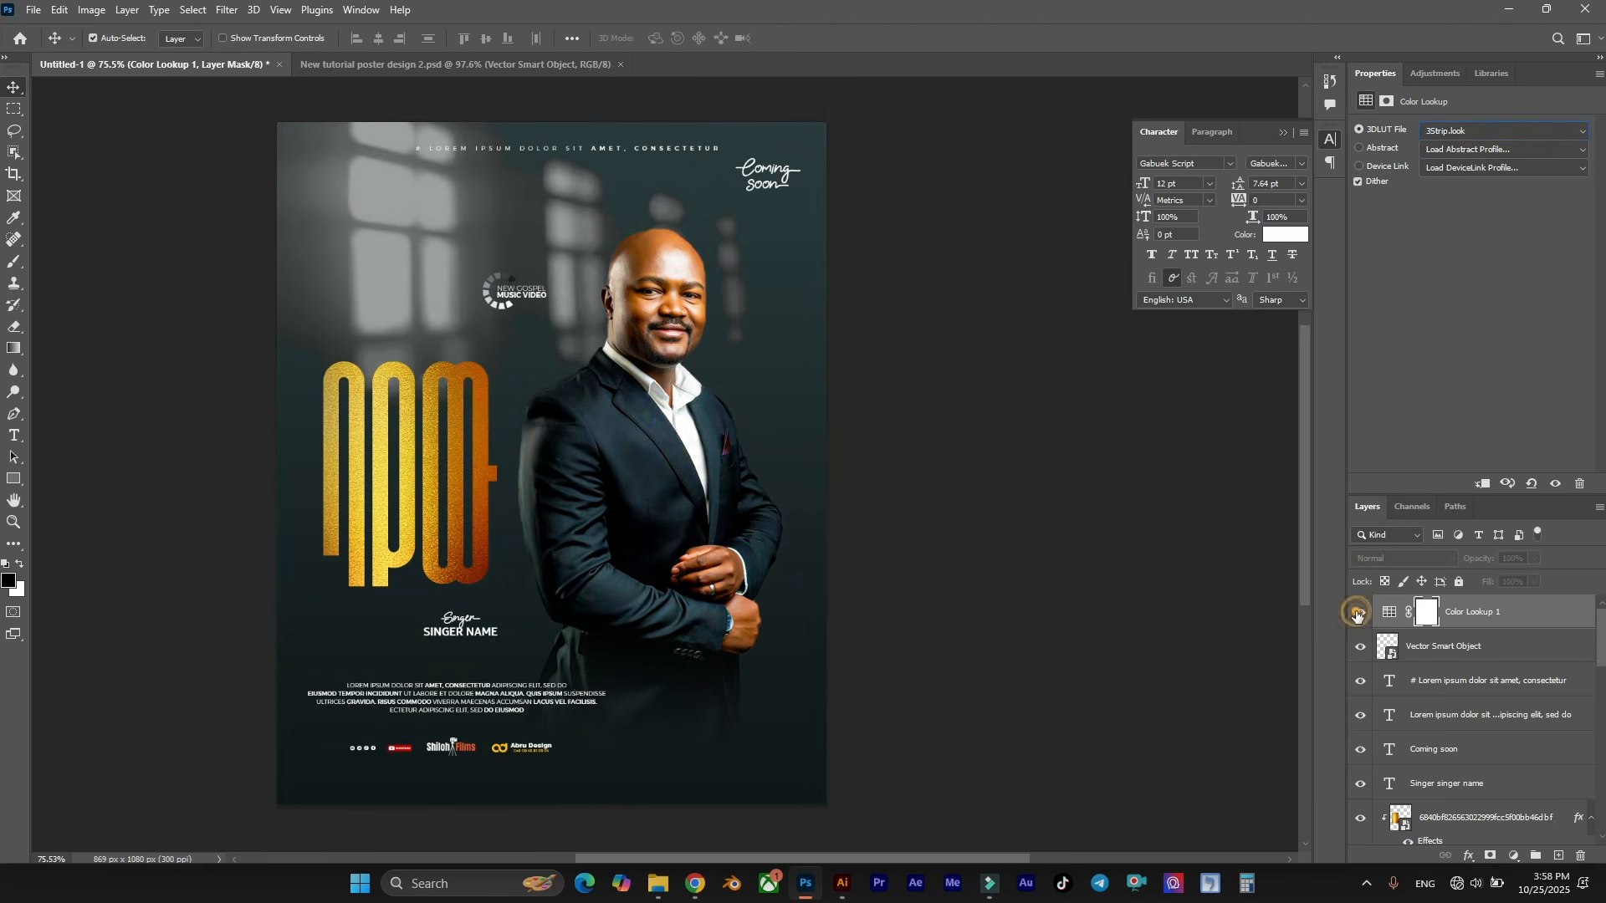
Try Bleach Bypass.look and the following presets, settling on Crisp_Warm.look as the Color Lookup's 3D LUT.
{"action": "left_click", "coordinate": [1504, 131]}
{"action": "left_click", "coordinate": [1468, 225]}
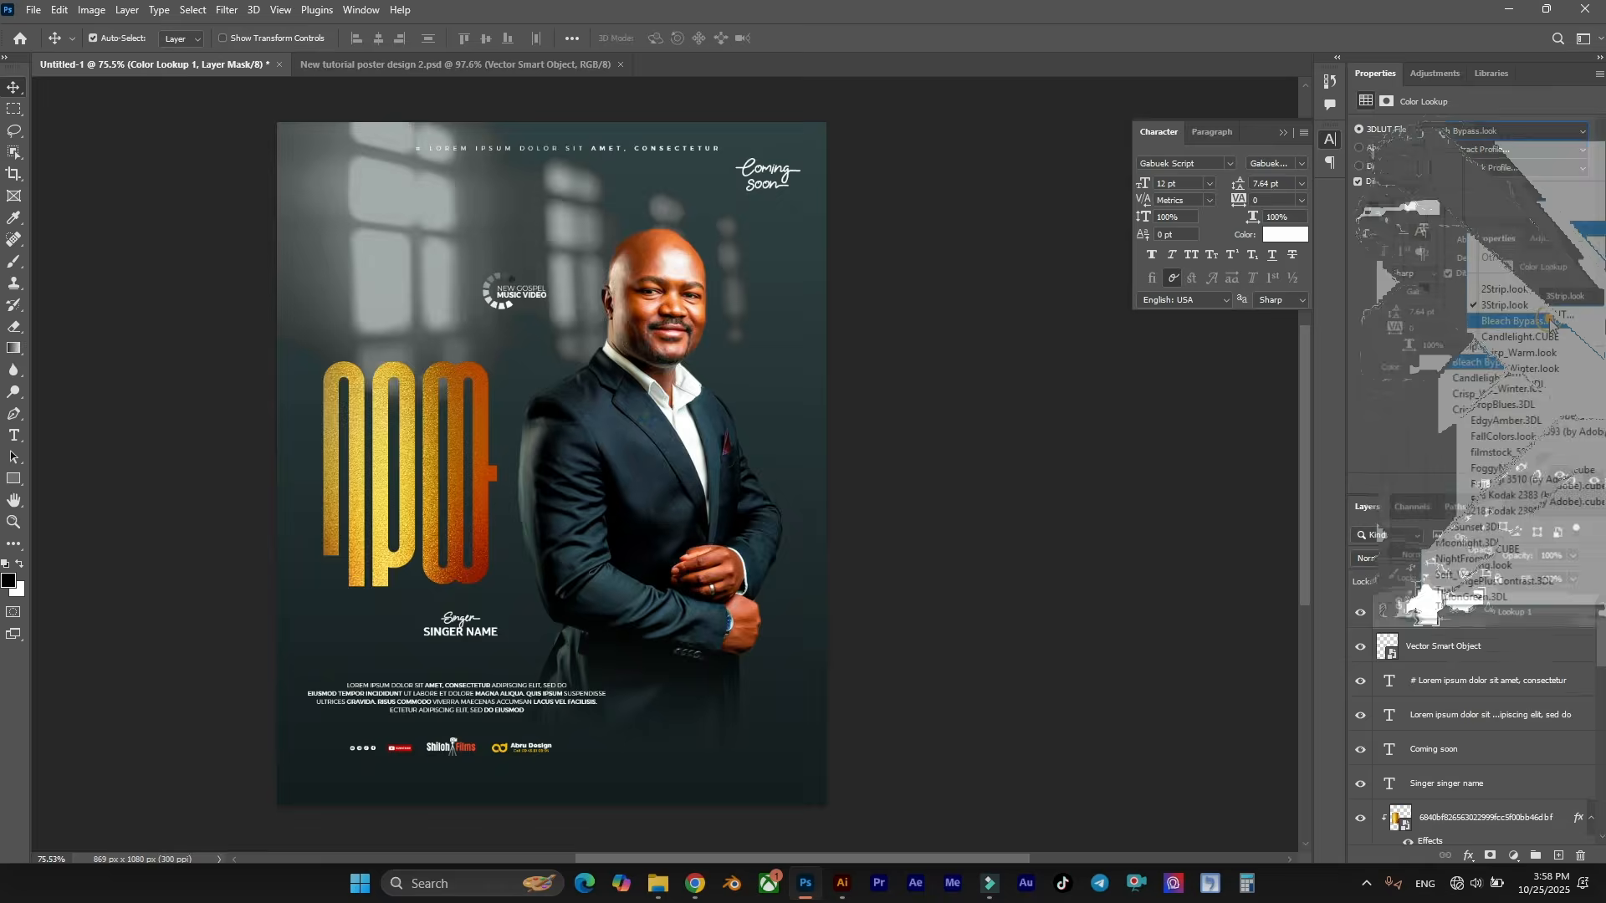
{"action": "key", "text": "Down"}
{"action": "key", "text": "Down"}
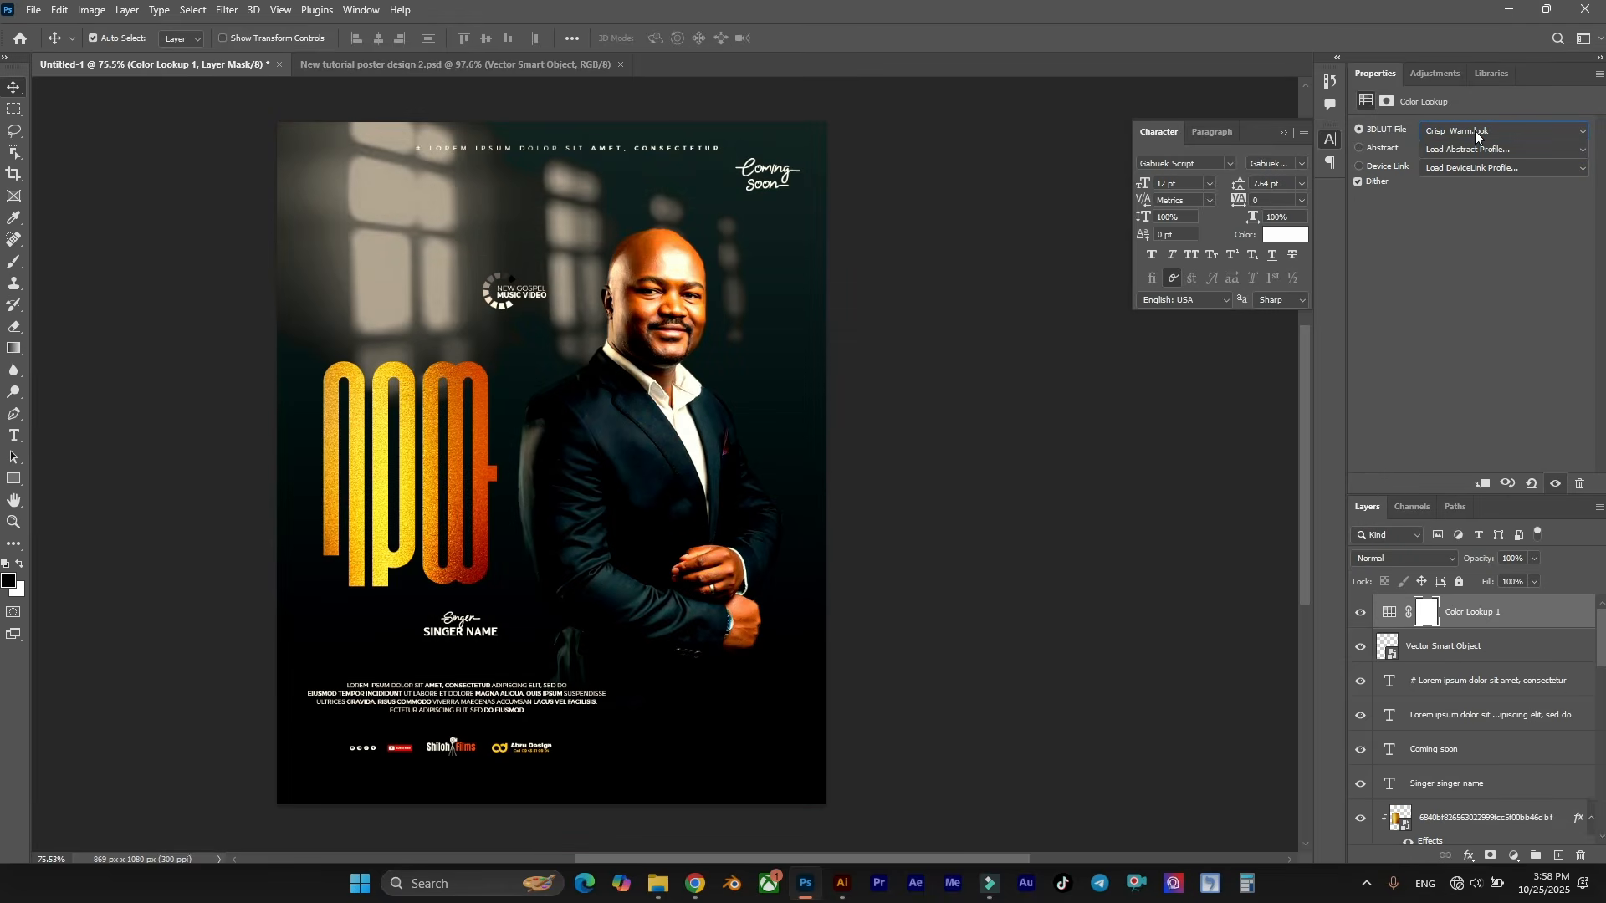
Lower the Color Lookup adjustment layer's opacity to 35% and compare the poster with and without it.
{"action": "left_click", "coordinate": [1539, 613]}
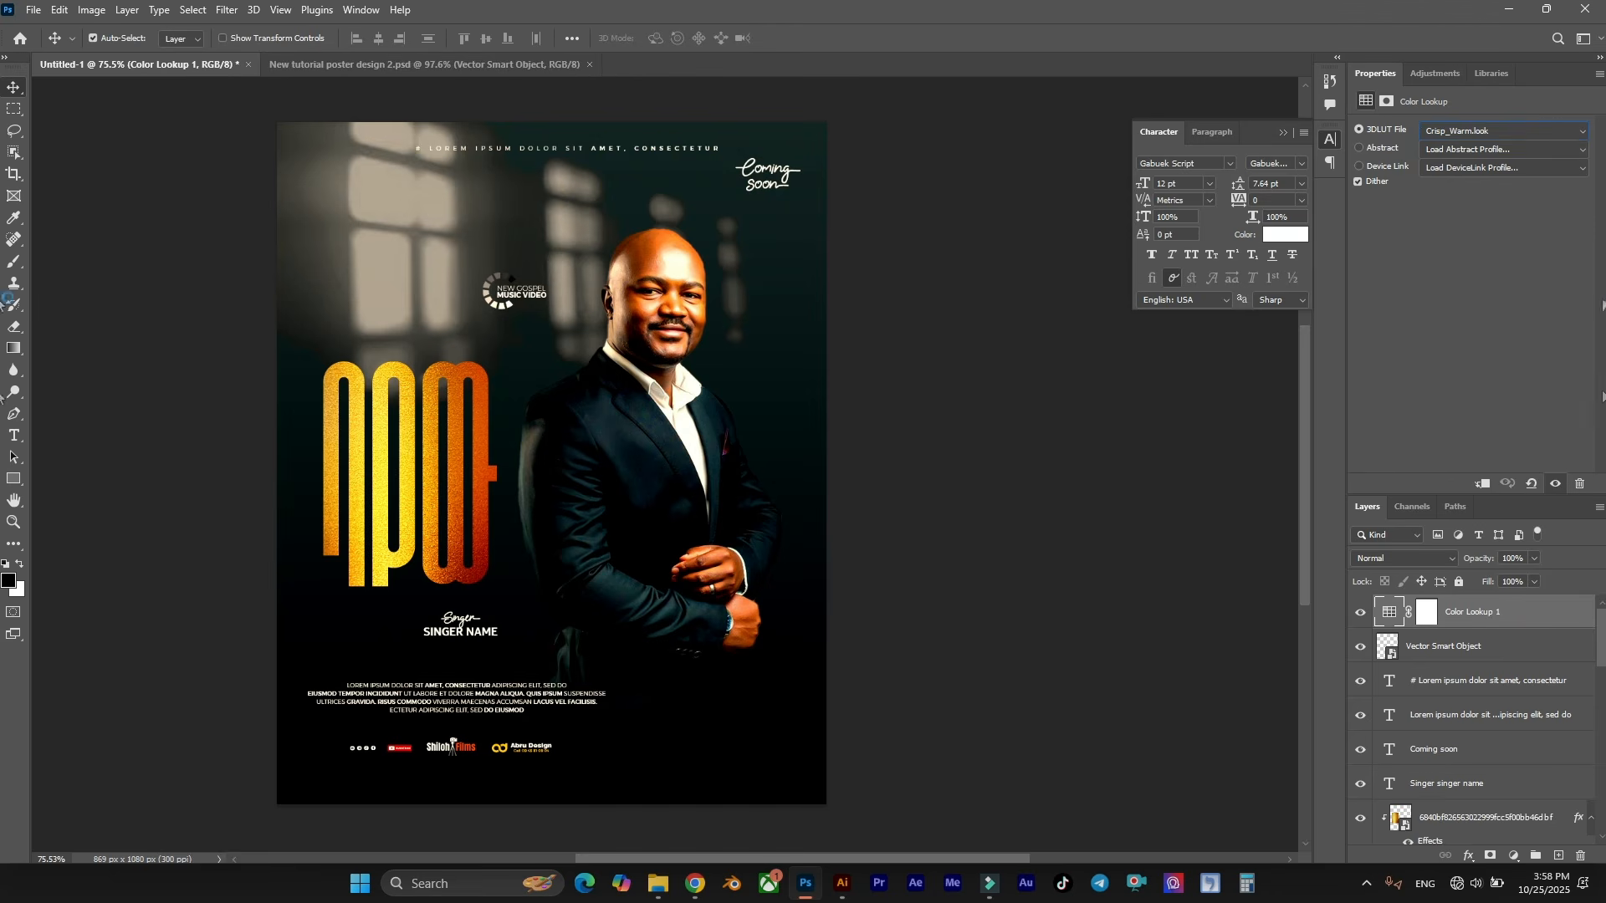
{"action": "left_click", "coordinate": [1599, 73]}
{"action": "left_click", "coordinate": [1565, 127]}
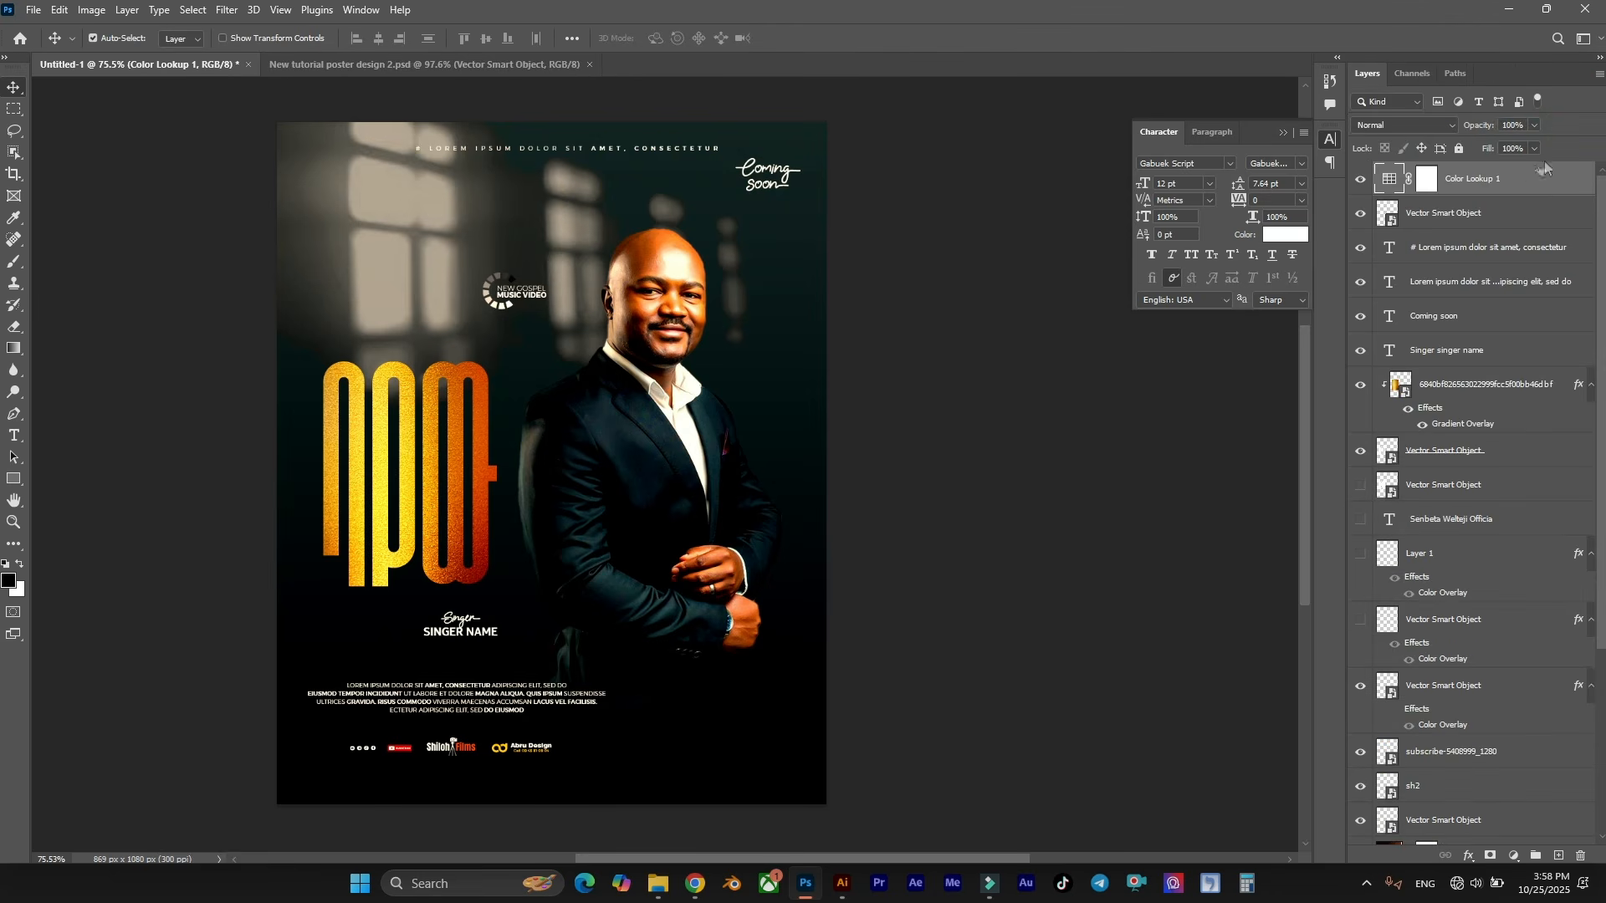
{"action": "left_click", "coordinate": [1535, 124]}
{"action": "left_click_drag", "start_coordinate": [1538, 145], "coordinate": [1494, 146]}
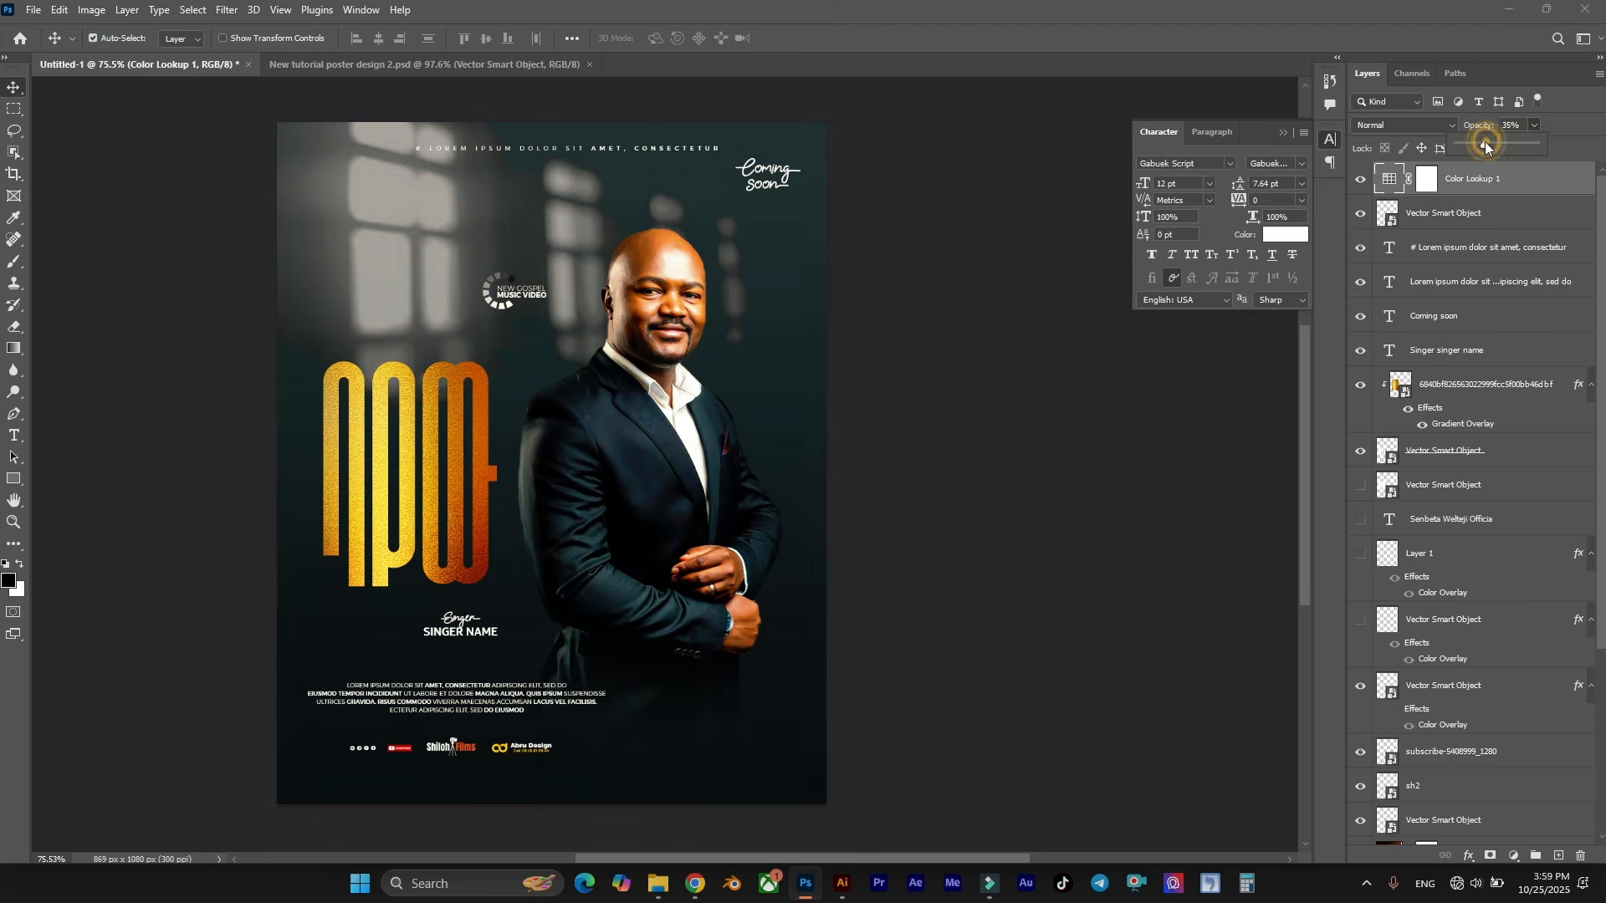
{"action": "left_click", "coordinate": [1360, 179]}
{"action": "left_click", "coordinate": [1360, 179]}
{"action": "scroll", "coordinate": [745, 280], "scroll_direction": "up", "scroll_amount": 1}
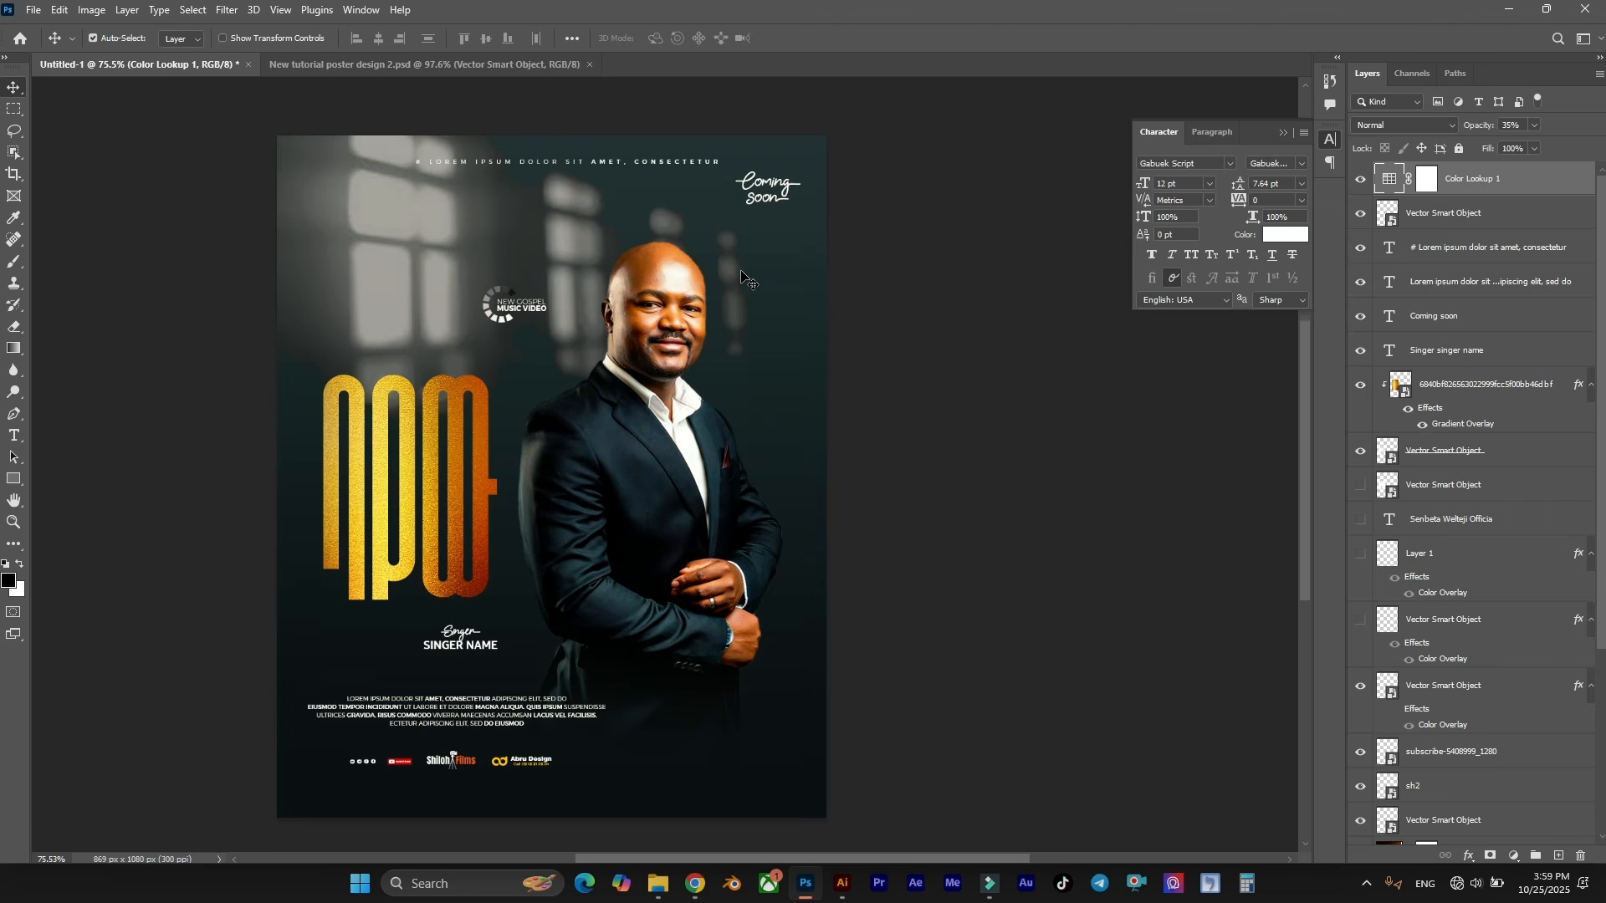
{"action": "scroll", "coordinate": [745, 280], "scroll_direction": "up", "scroll_amount": 1}
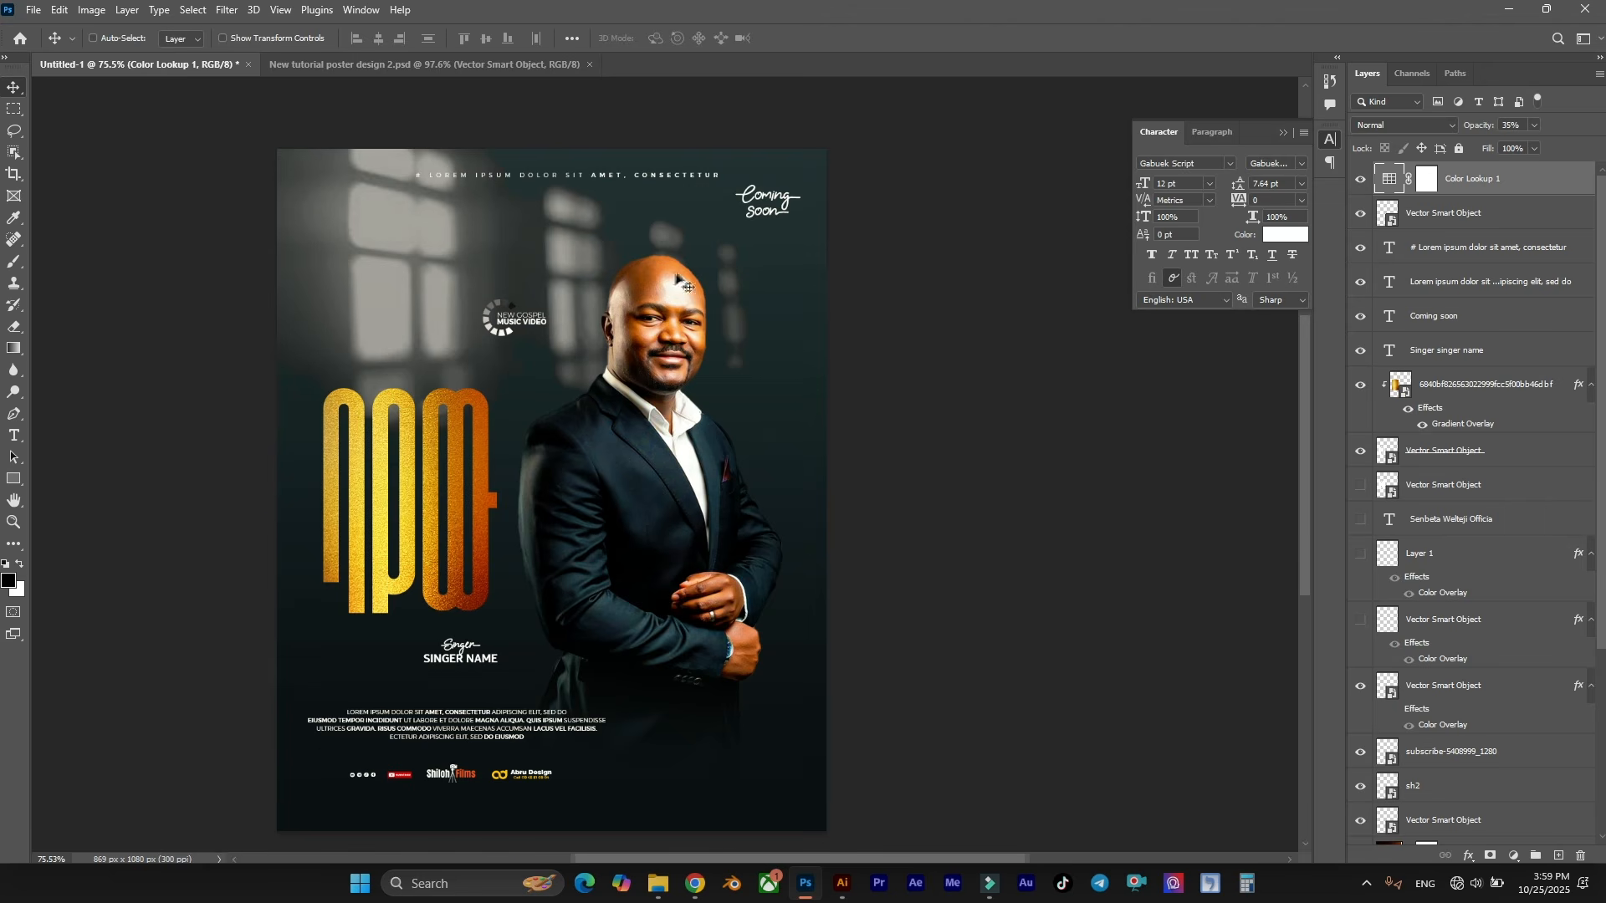
{"action": "scroll", "coordinate": [682, 282], "scroll_direction": "up", "scroll_amount": 1}
{"action": "left_click", "coordinate": [448, 241]}
{"action": "scroll", "coordinate": [695, 314], "scroll_direction": "down", "scroll_amount": 1}
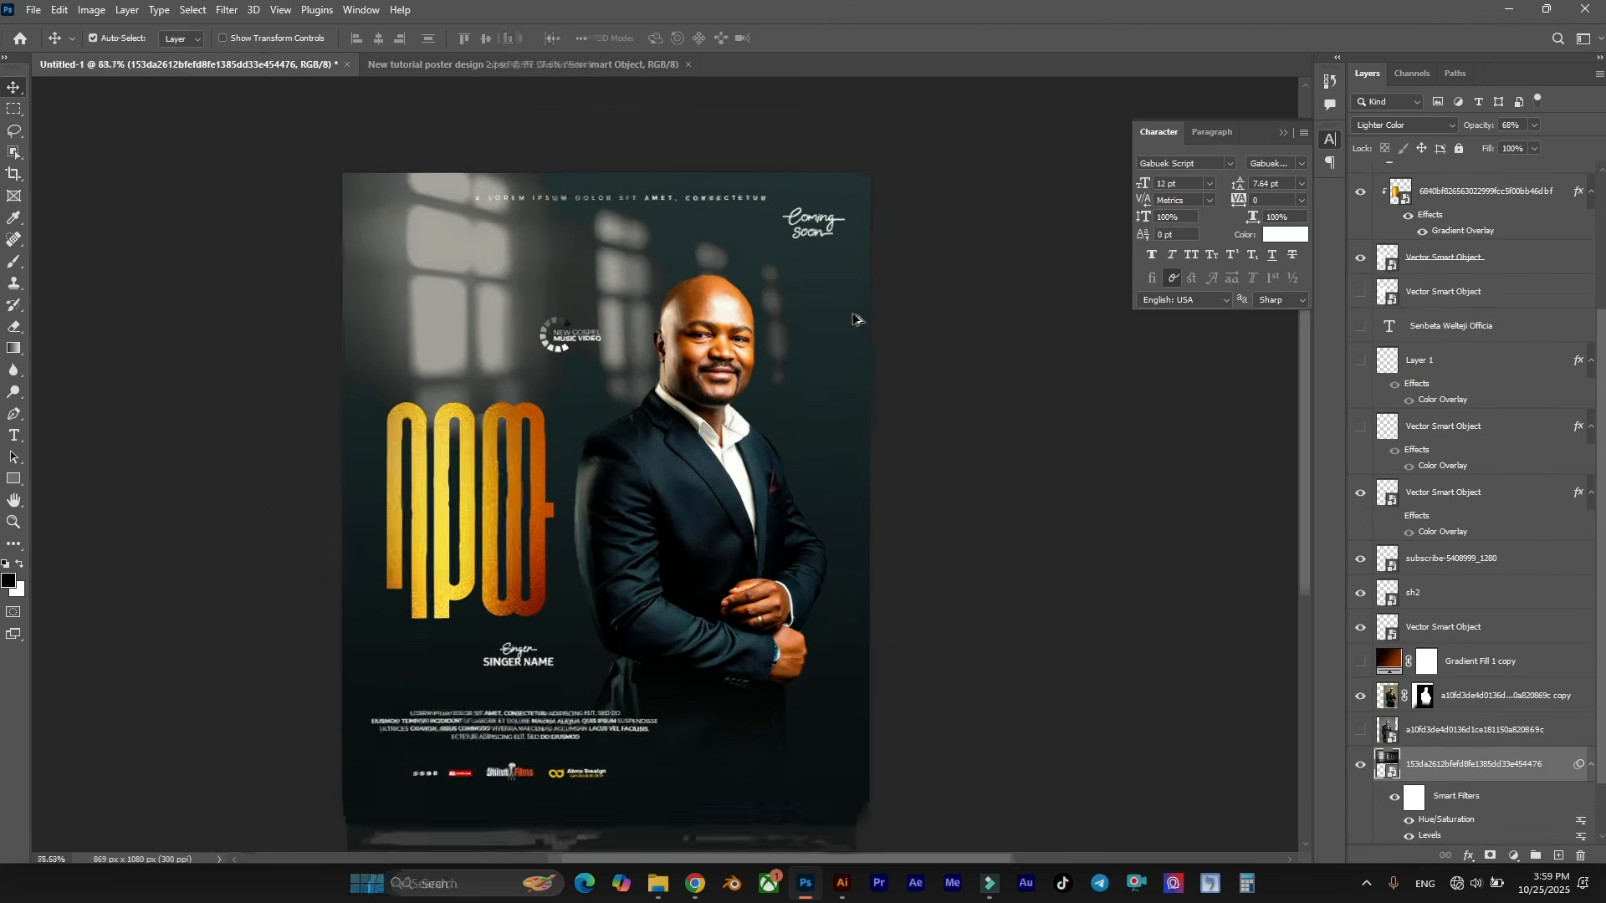
{"action": "scroll", "coordinate": [719, 317], "scroll_direction": "up", "scroll_amount": 1}
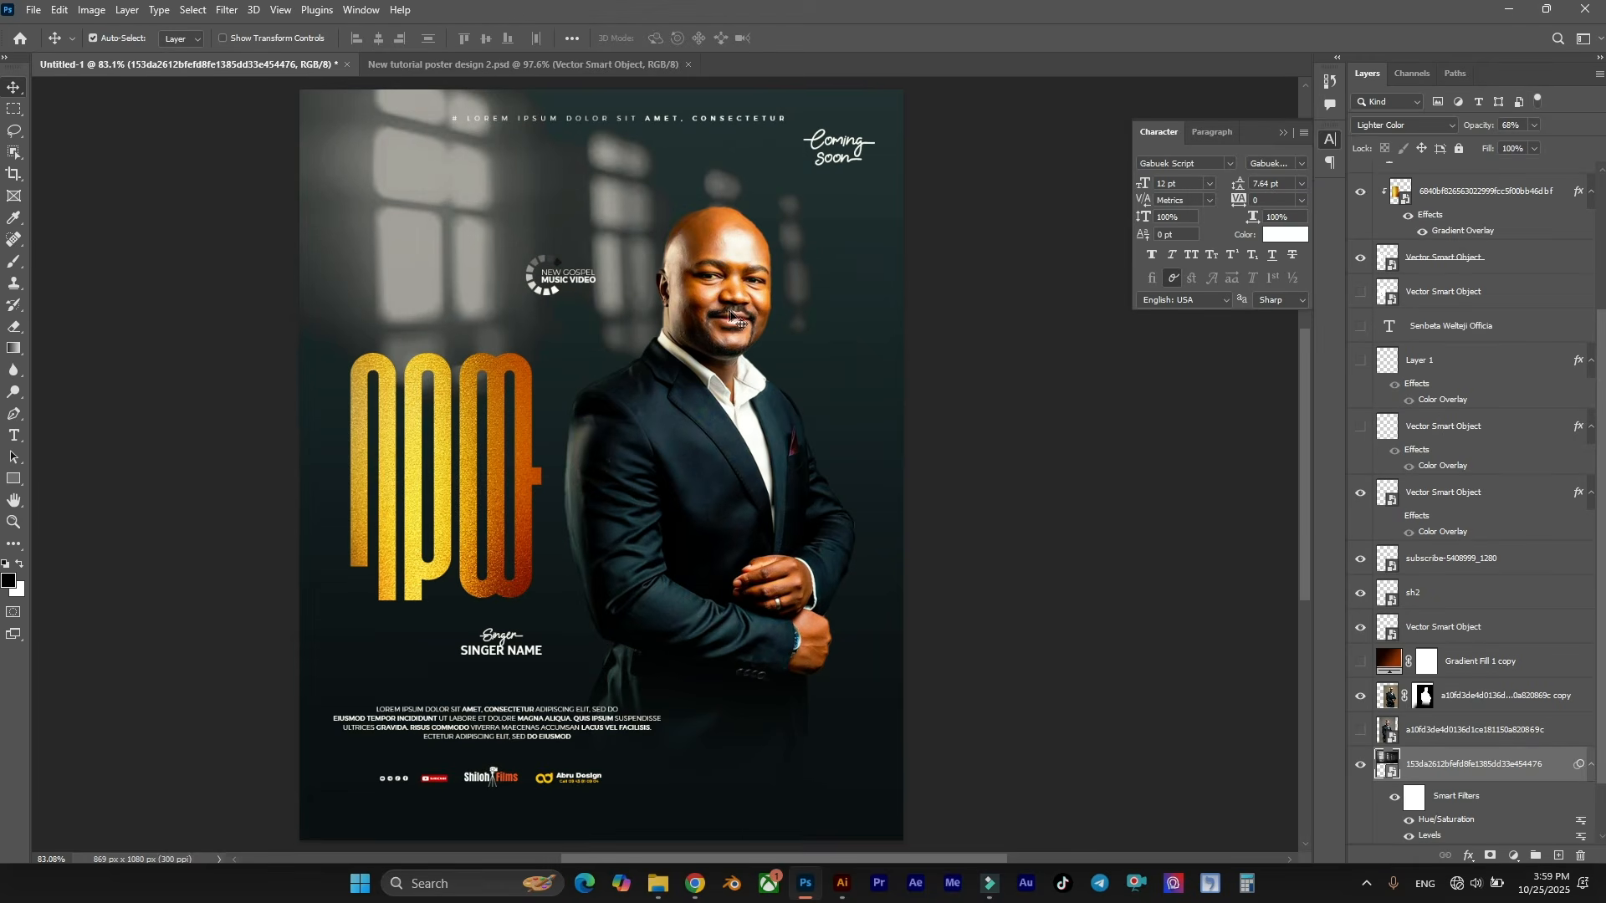
{"action": "scroll", "coordinate": [734, 316], "scroll_direction": "down", "scroll_amount": 1}
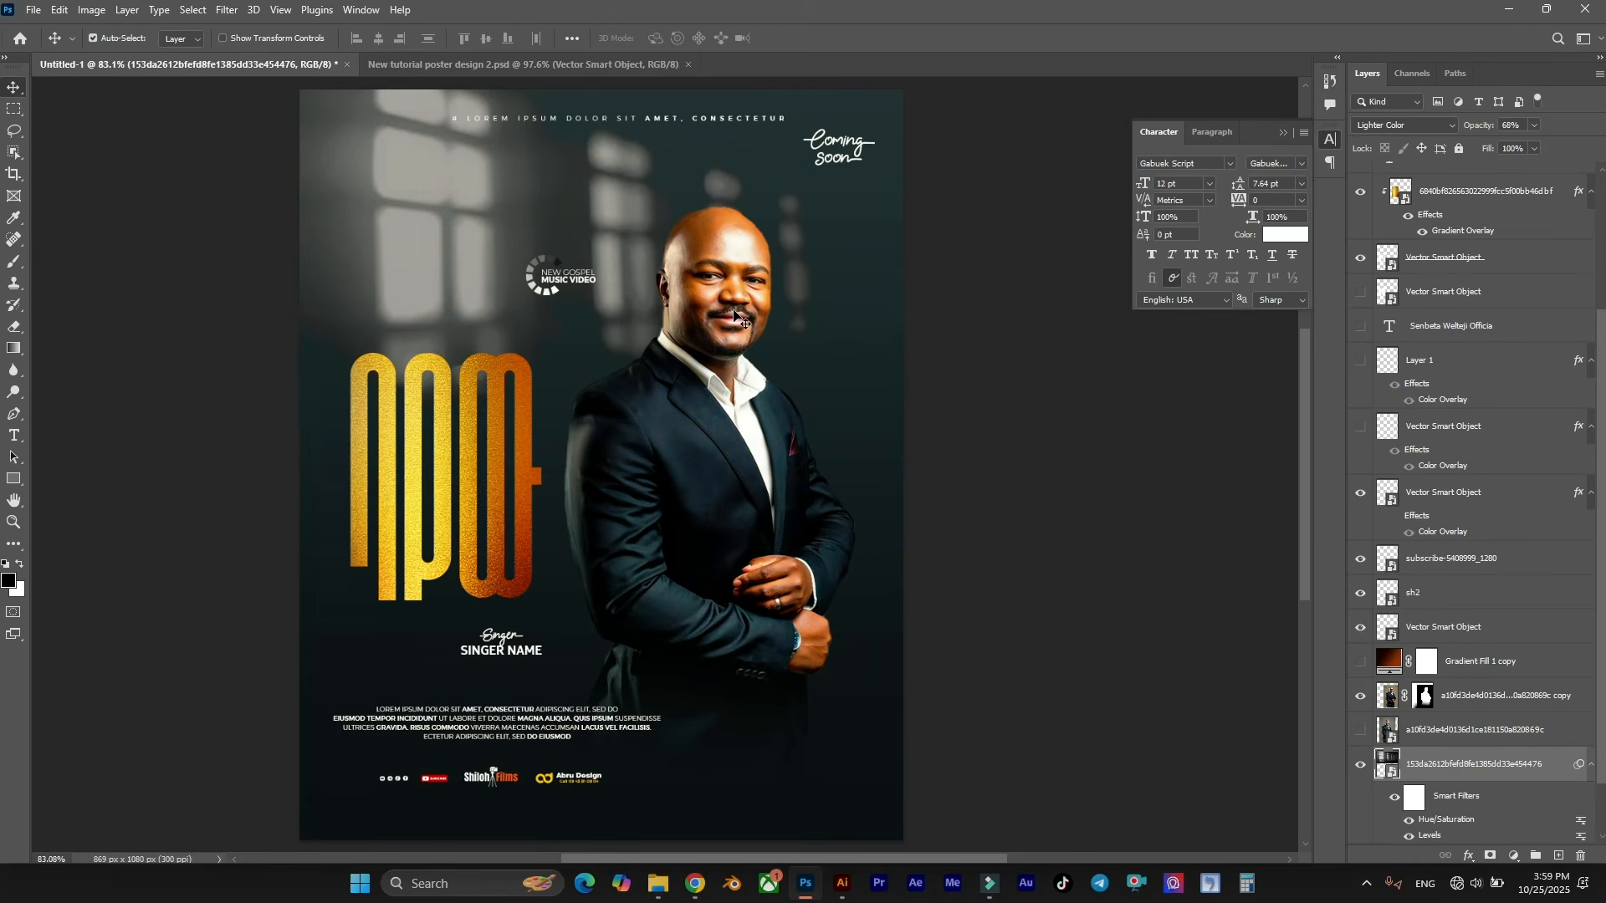